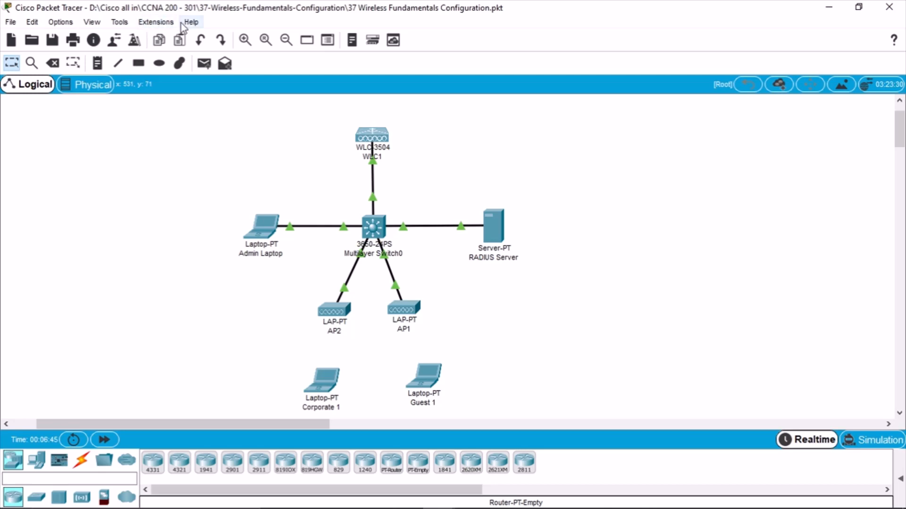
# Check Packet Tracer's version information from the Help menu
pyautogui.click(191, 22)
pyautogui.click(263, 117)
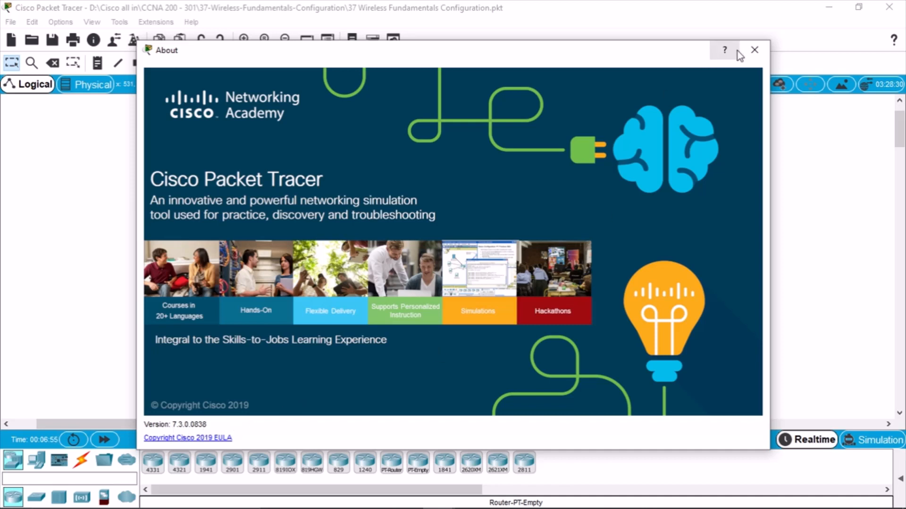
pyautogui.click(754, 50)
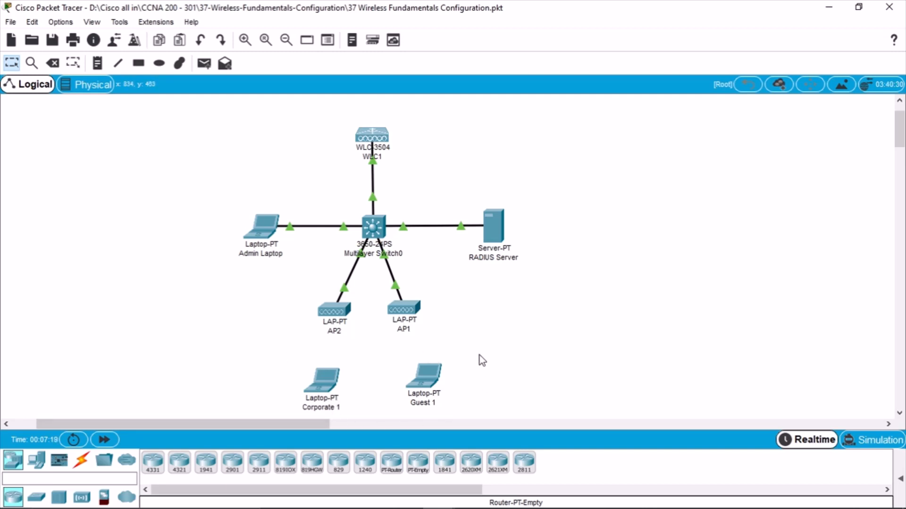
# Read the Edge lab guide down to page 281's Switch Configuration tasks, then return to Packet Tracer
pyautogui.moveTo(442, 504)
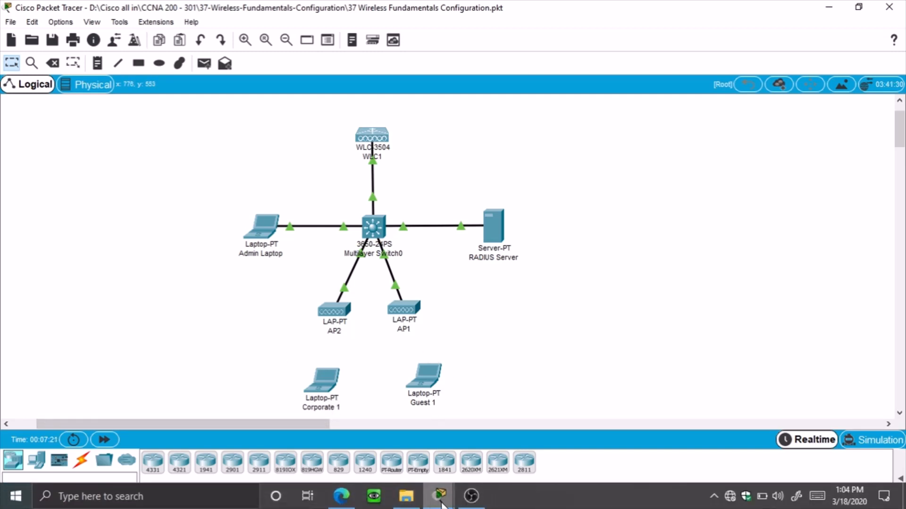
pyautogui.click(341, 496)
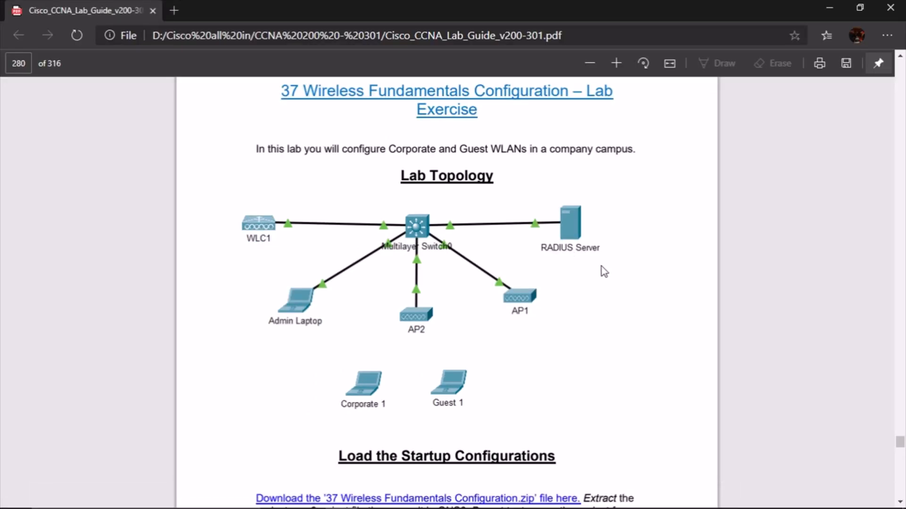
pyautogui.scroll(-1, 613, 267)
pyautogui.scroll(-3, 618, 266)
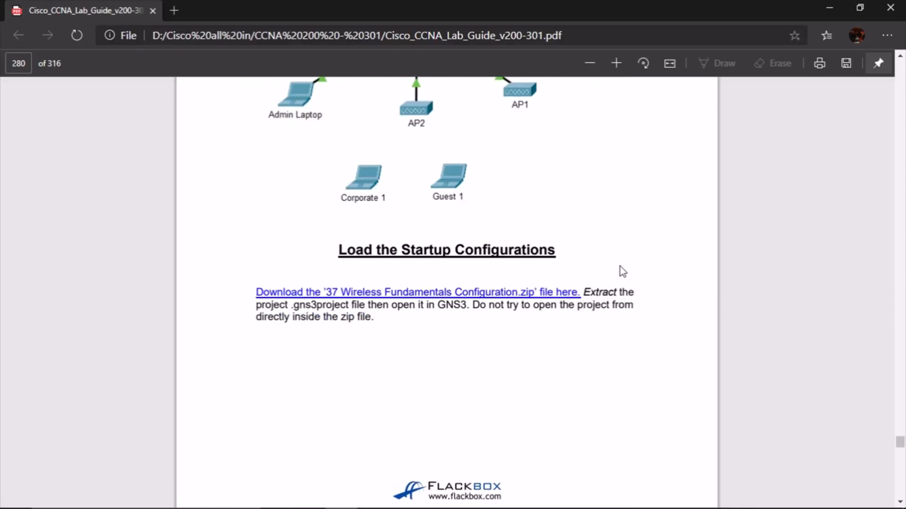
pyautogui.scroll(-9, 620, 267)
pyautogui.scroll(1, 625, 301)
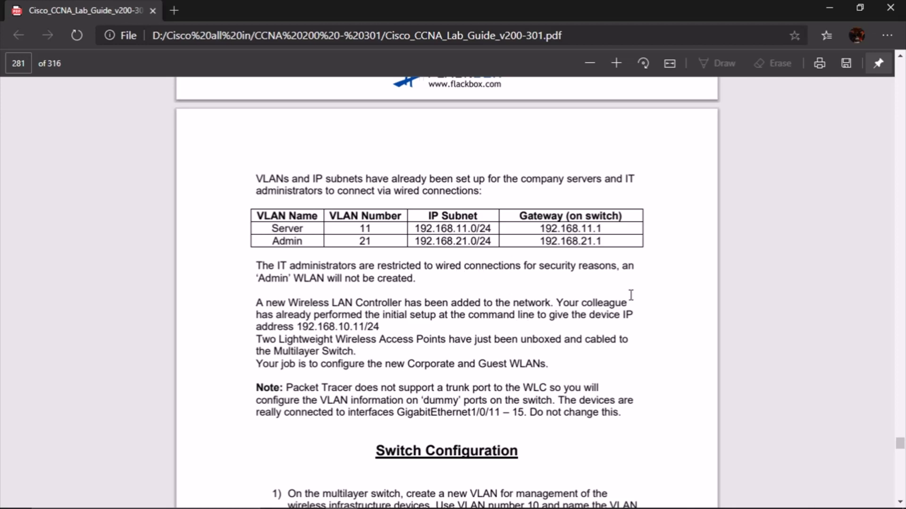
pyautogui.scroll(-3, 631, 295)
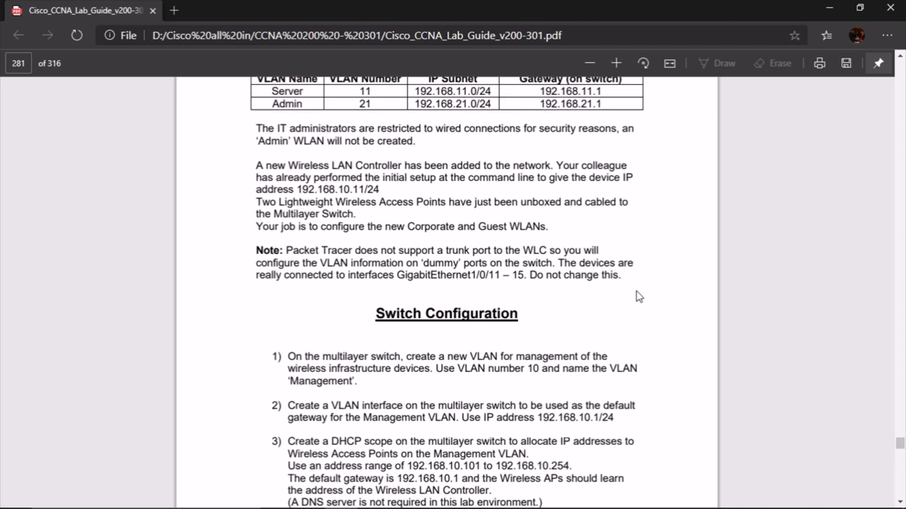
pyautogui.scroll(-3, 637, 291)
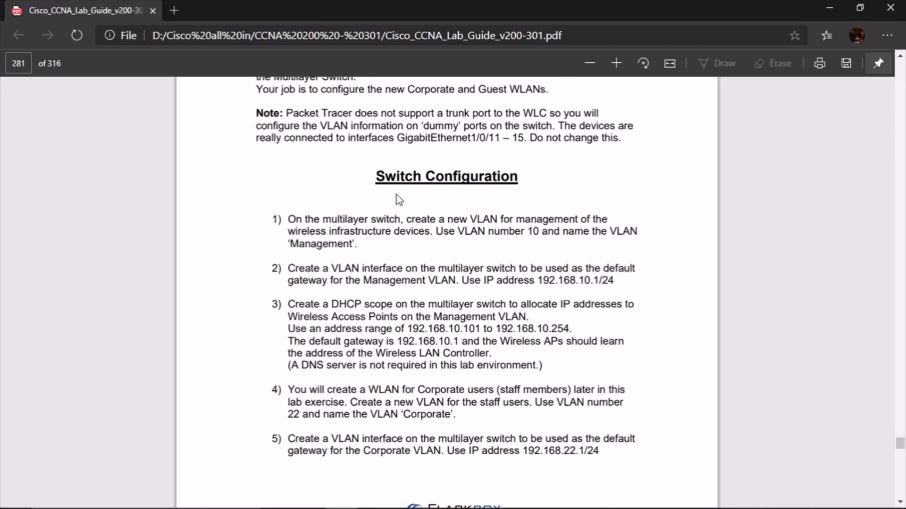
pyautogui.scroll(-2, 391, 184)
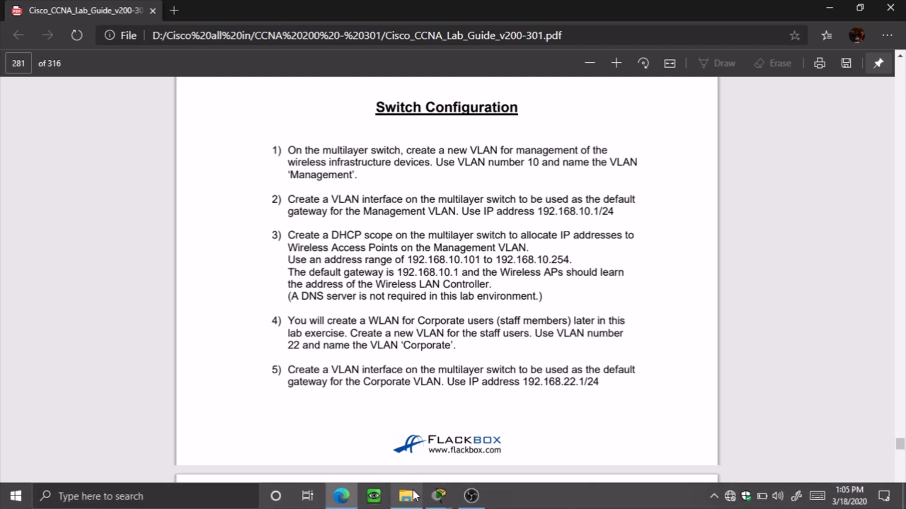
pyautogui.hotkey('alt', 'Tab')
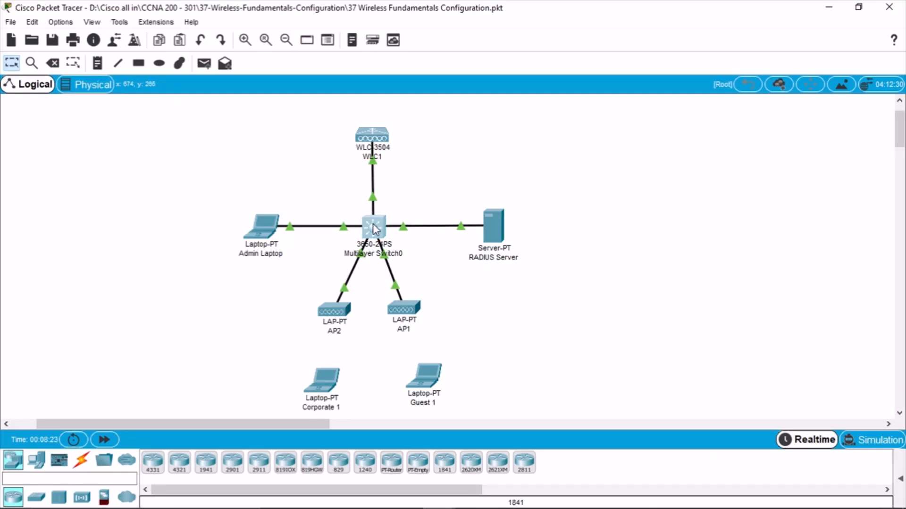
# Open Multilayer Switch0's CLI, widen and place it below the lab steps, and get a Switch> prompt
pyautogui.click(372, 225)
pyautogui.click(829, 7)
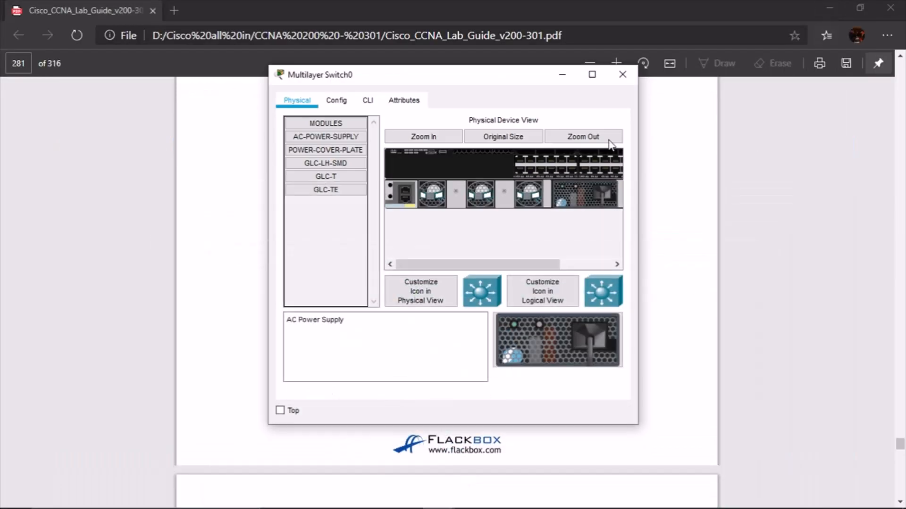
pyautogui.moveTo(468, 73); pyautogui.dragTo(447, 167)
pyautogui.click(364, 187)
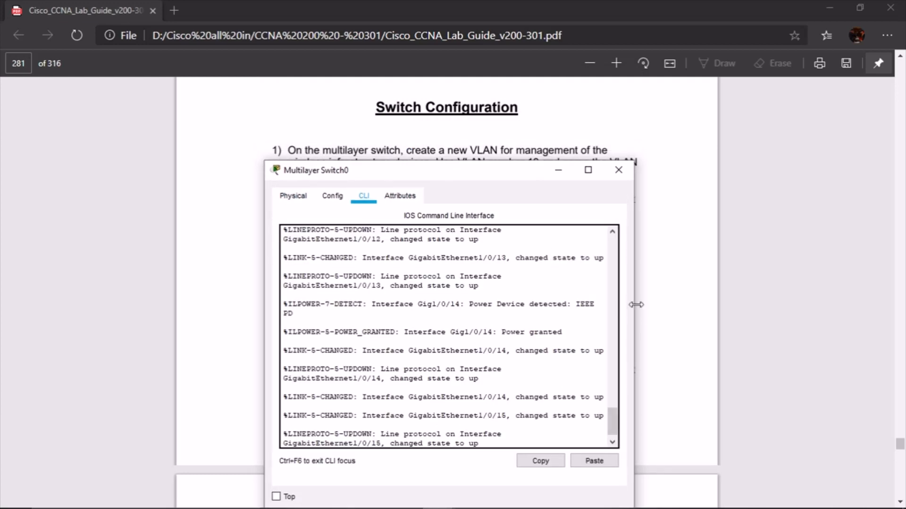
pyautogui.moveTo(636, 305); pyautogui.dragTo(680, 304)
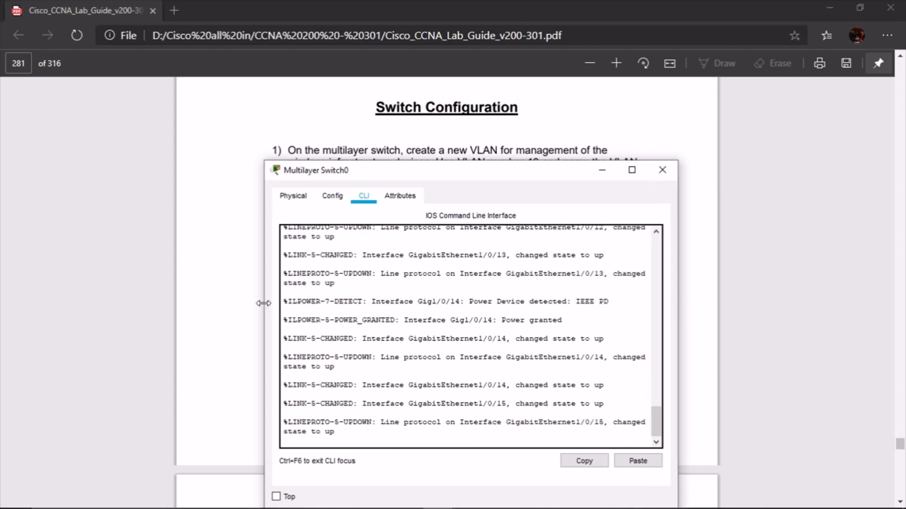
pyautogui.moveTo(264, 304); pyautogui.dragTo(218, 303)
pyautogui.press('Return')
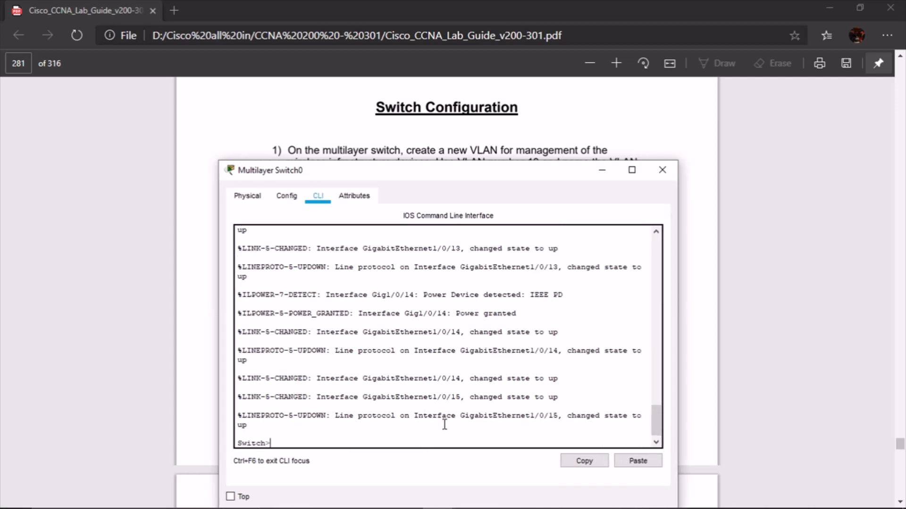
pyautogui.press('Return')
pyautogui.press('Return')
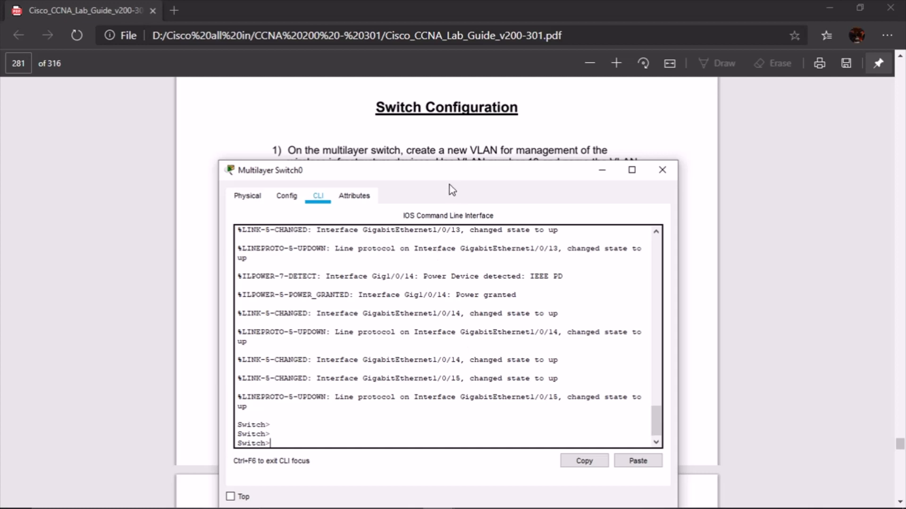
pyautogui.moveTo(443, 173); pyautogui.dragTo(437, 229)
pyautogui.scroll(-3, 460, 184)
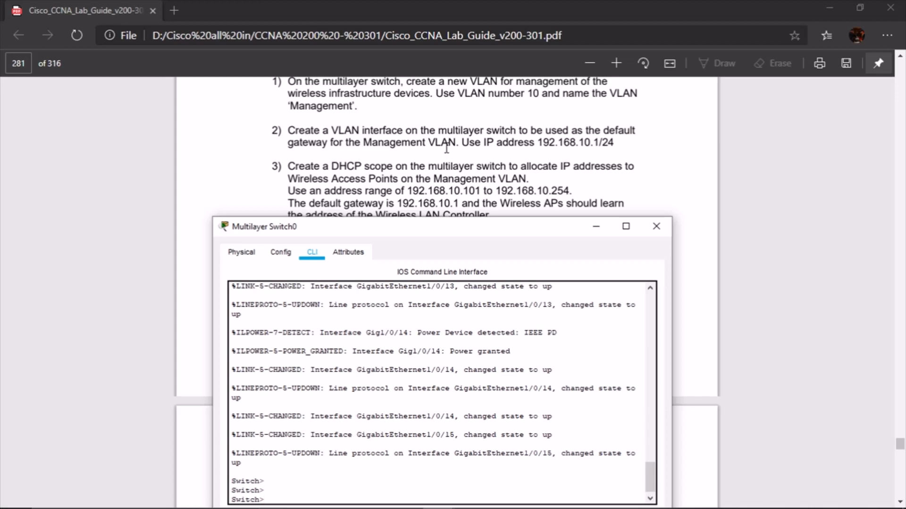
# From global configuration, create VLAN 10 named Management
pyautogui.click(375, 476)
pyautogui.press('Return')
pyautogui.press('Return')
pyautogui.write('en')
pyautogui.press('Return')
pyautogui.press('Return')
pyautogui.press('Return')
pyautogui.write('c')
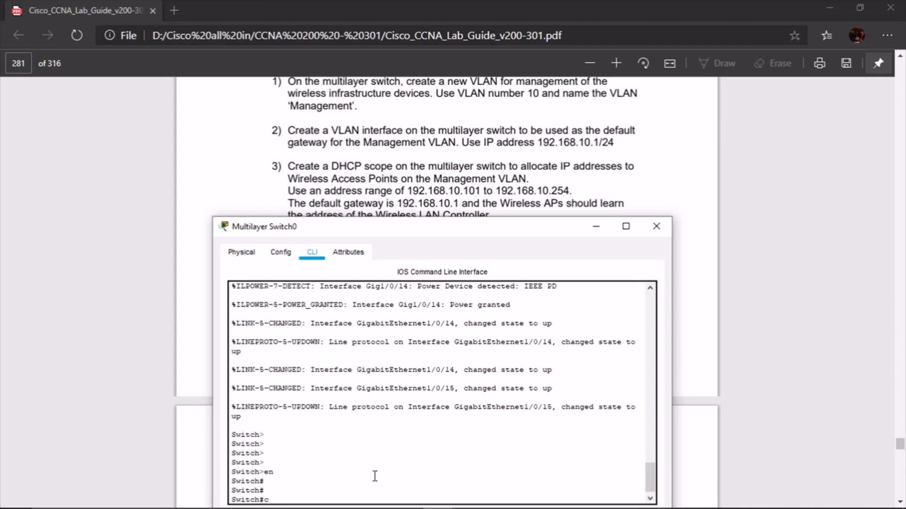
pyautogui.write('onf t')
pyautogui.press('Return')
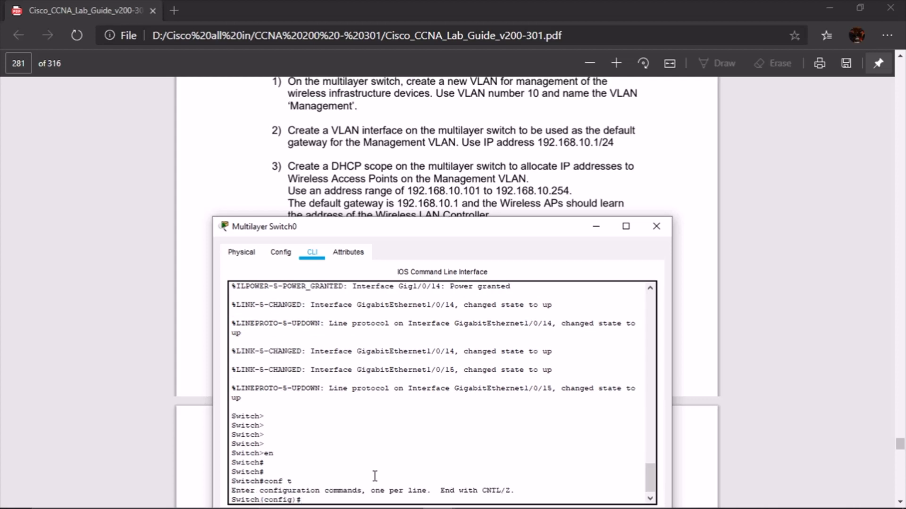
pyautogui.write('vlan 10')
pyautogui.press('Return')
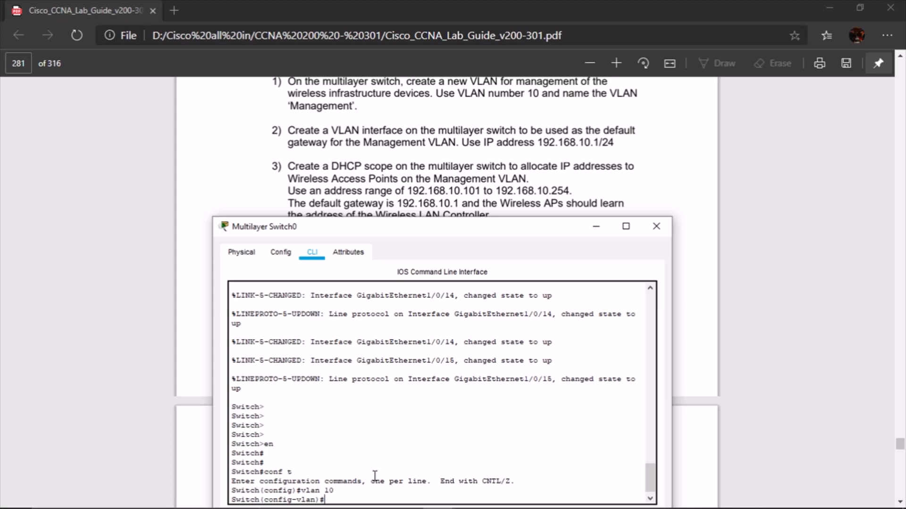
pyautogui.write('name Mangemen')
pyautogui.press('BackSpace')
pyautogui.press('BackSpace')
pyautogui.write('agement')
pyautogui.press('Return')
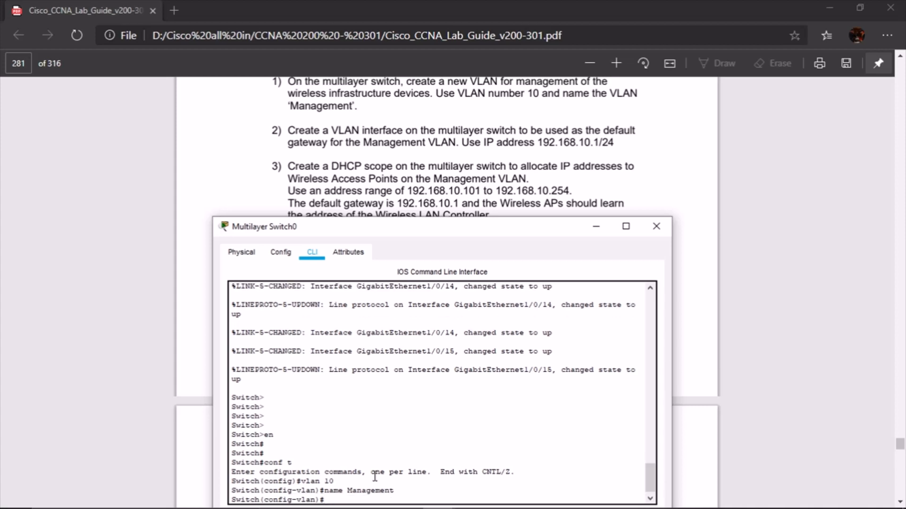
pyautogui.write('exit')
pyautogui.press('Return')
pyautogui.press('Return')
pyautogui.press('Return')
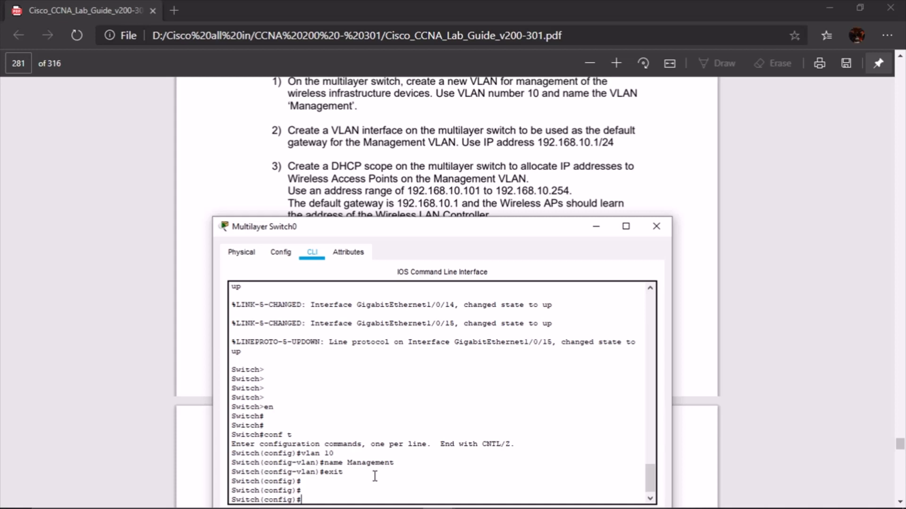
# Create interface Vlan10 with address 192.168.10.1 255.255.255.0, correcting the mistyped mask
pyautogui.write('int vlan 10')
pyautogui.press('Return')
pyautogui.press('Return')
pyautogui.press('Return')
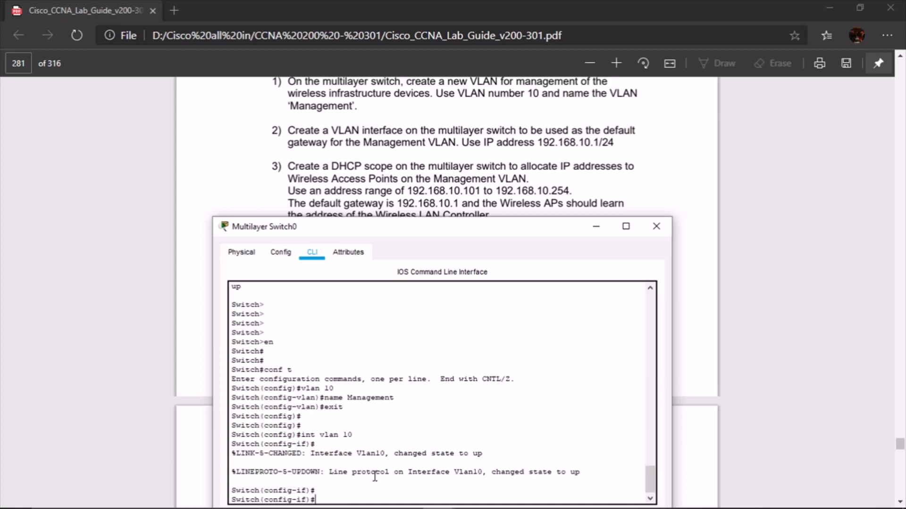
pyautogui.write('ip add 192.168.10.1 255.255')
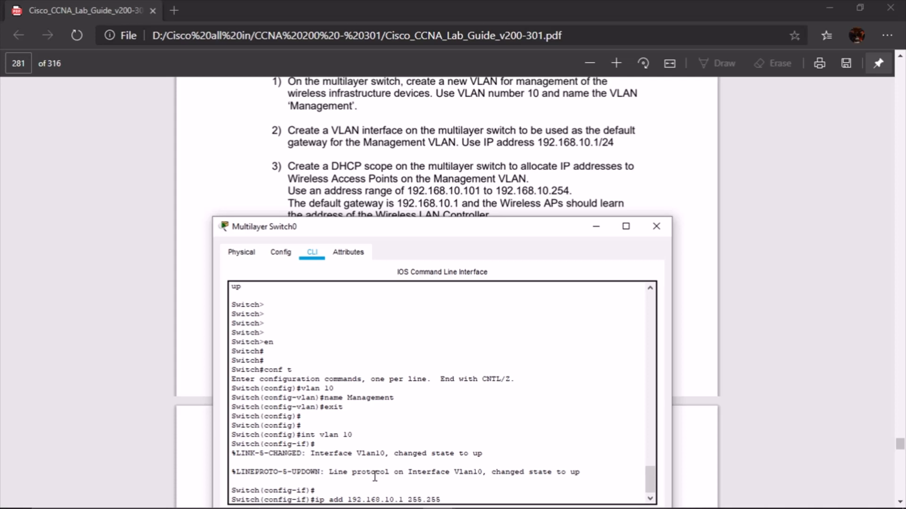
pyautogui.write('.255')
pyautogui.write('.2')
pyautogui.write('55.00')
pyautogui.press('Return')
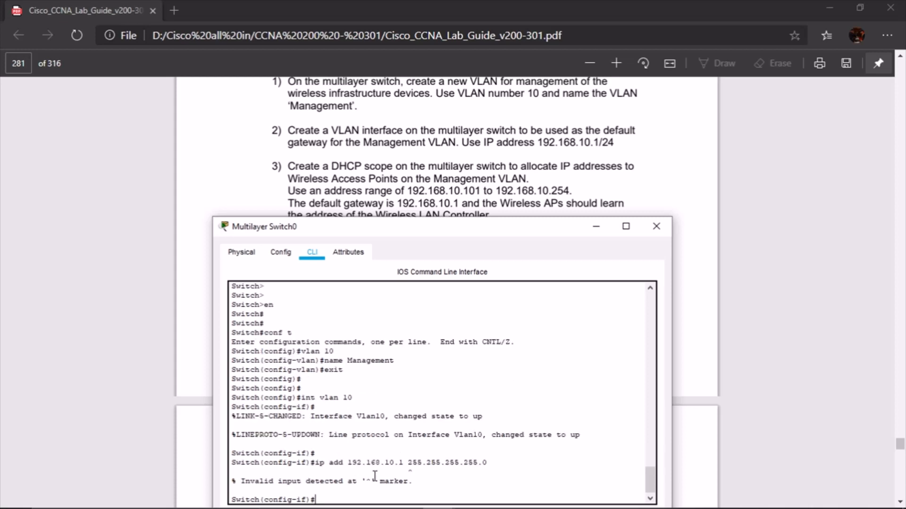
pyautogui.press('Up')
pyautogui.press('BackSpace')
pyautogui.press('BackSpace')
pyautogui.press('BackSpace')
pyautogui.press('BackSpace')
pyautogui.press('BackSpace')
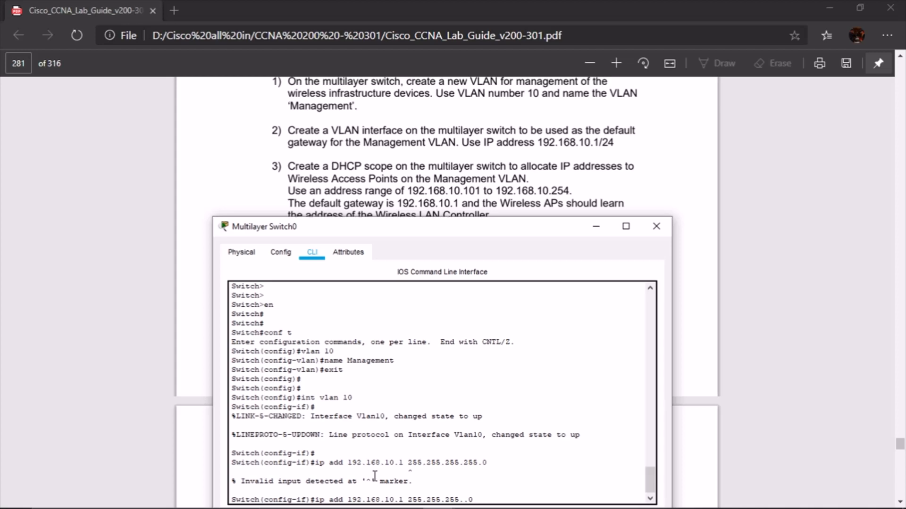
pyautogui.write('0')
pyautogui.press('Return')
pyautogui.press('Return')
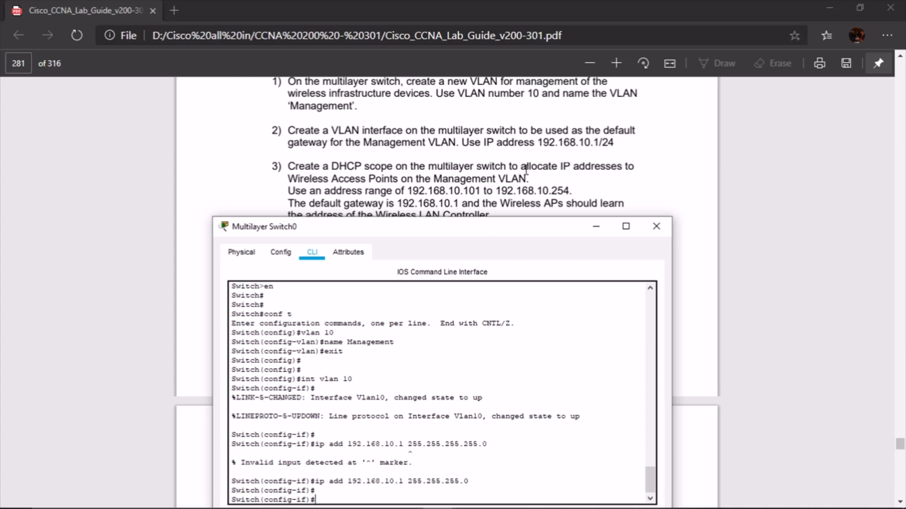
pyautogui.scroll(-2, 530, 160)
pyautogui.scroll(2, 533, 163)
# Give interface Vlan10 the description Management and exit interface configuration
pyautogui.write('des')
pyautogui.press('Tab')
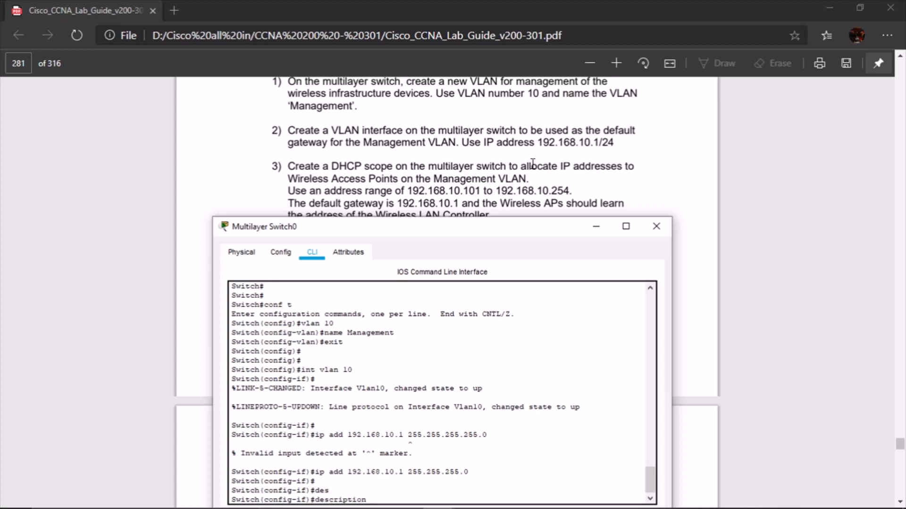
pyautogui.write('Management')
pyautogui.press('Return')
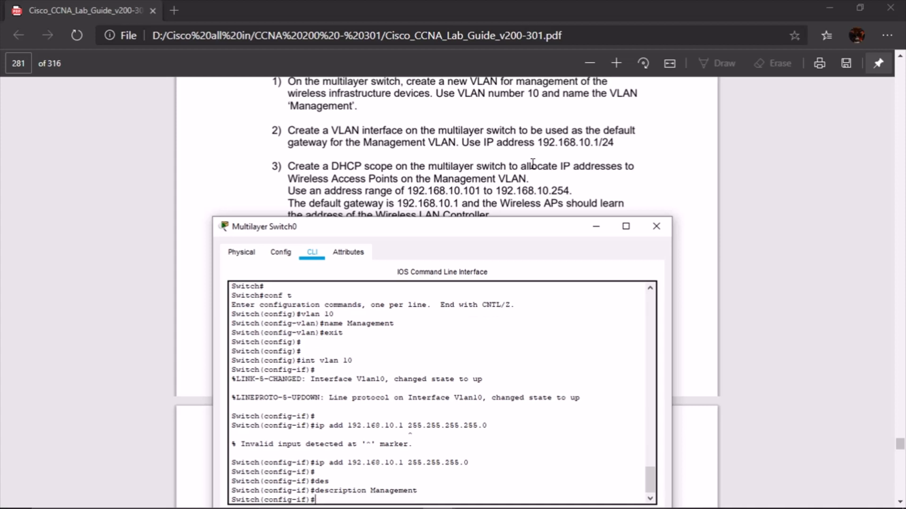
pyautogui.write('exit')
pyautogui.press('Return')
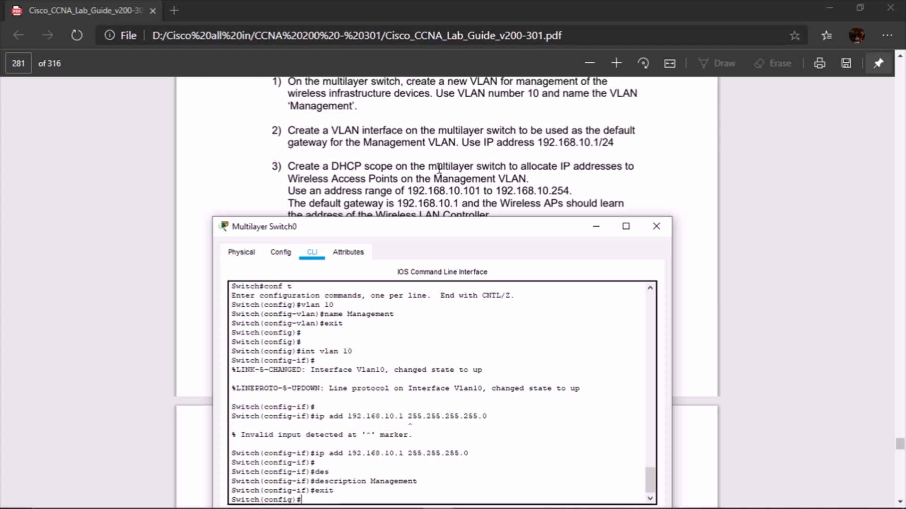
# Scroll through the switch console and lab guide to review the Vlan10 address and description
pyautogui.scroll(1, 311, 158)
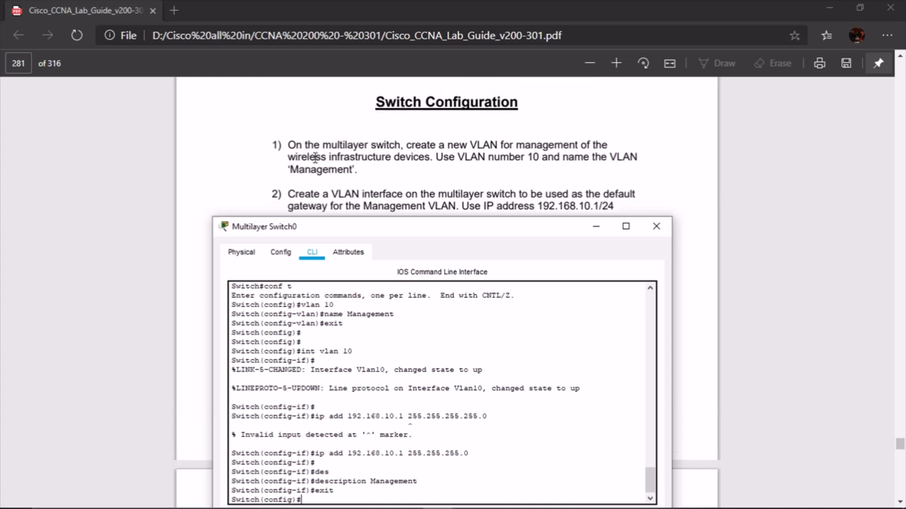
pyautogui.scroll(-1, 311, 160)
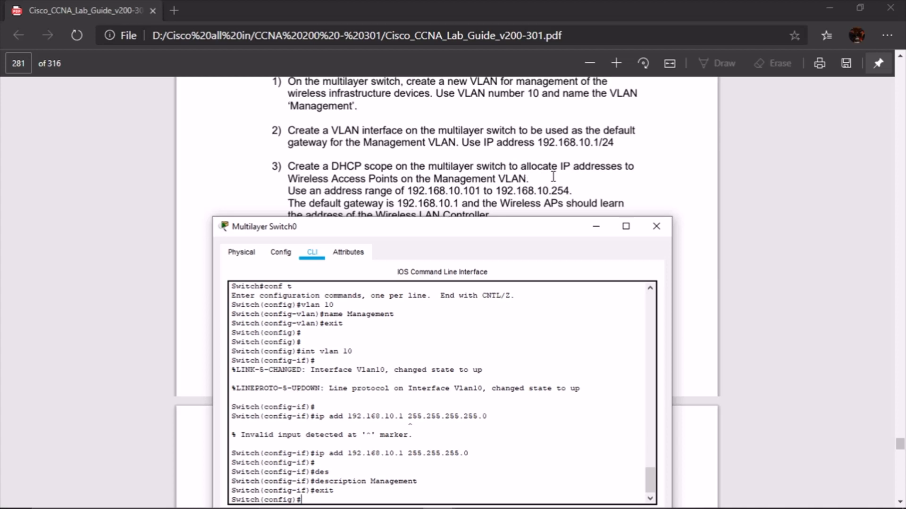
pyautogui.scroll(-3, 548, 178)
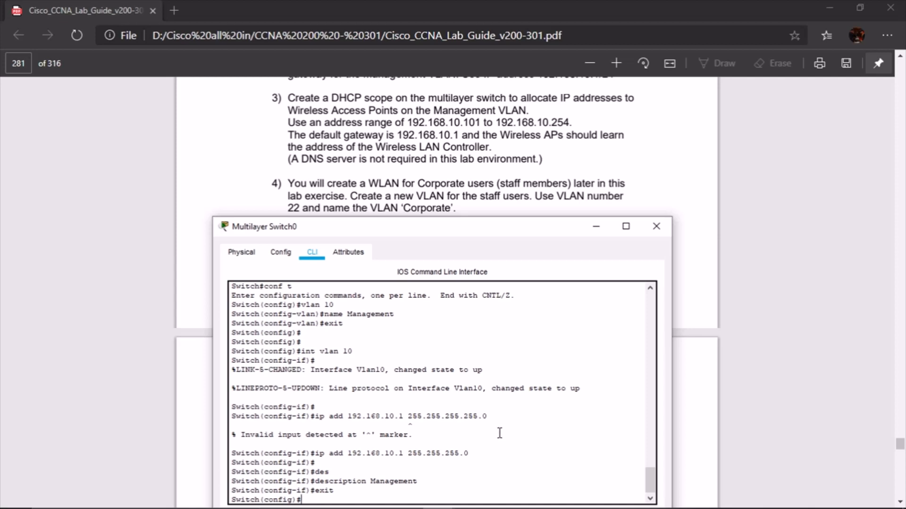
pyautogui.scroll(-1, 499, 430)
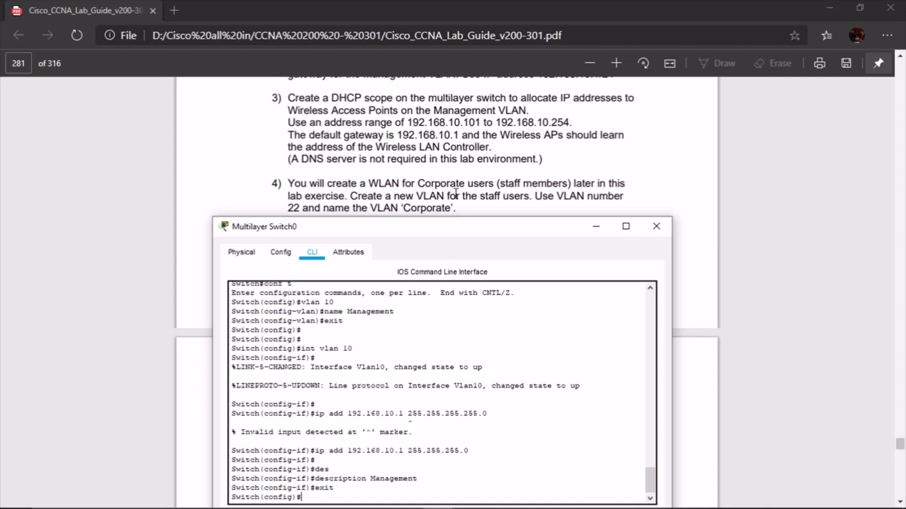
pyautogui.scroll(-2, 455, 192)
pyautogui.scroll(2, 455, 192)
# Exclude addresses 192.168.10.1 through 192.168.10.100 from DHCP
pyautogui.press('Return')
pyautogui.press('Return')
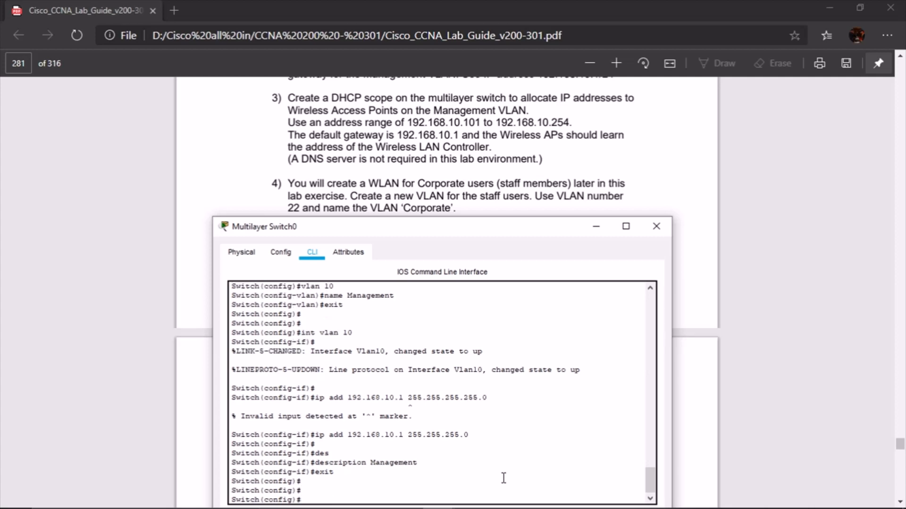
pyautogui.write('ip dhcp excl')
pyautogui.press('Tab')
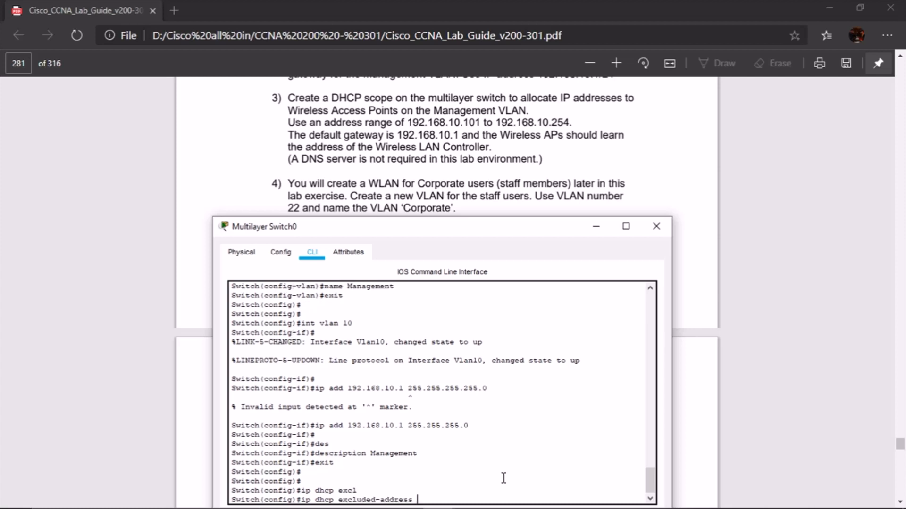
pyautogui.write('192.168.10.1 192.168.10.100')
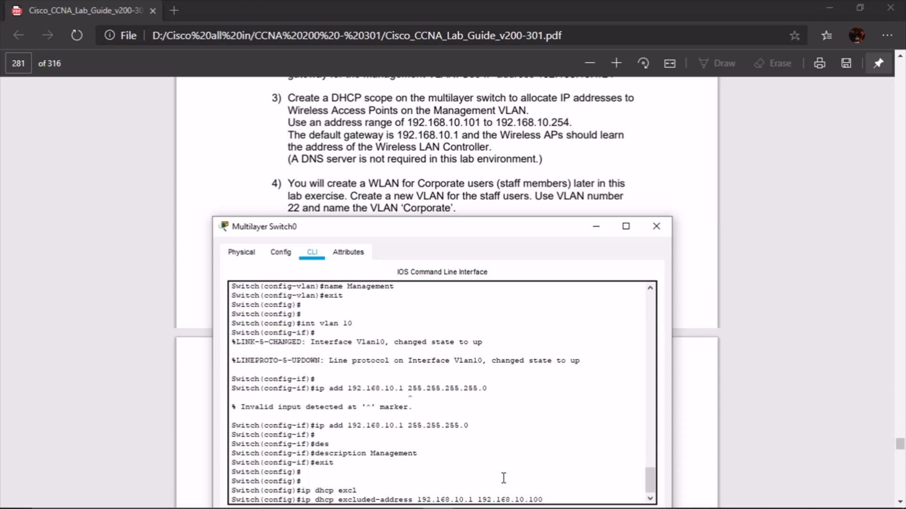
pyautogui.press('Return')
# Create DHCP pool Management with network 192.168.10.0/24 and default router 192.168.10.1
pyautogui.write('ip')
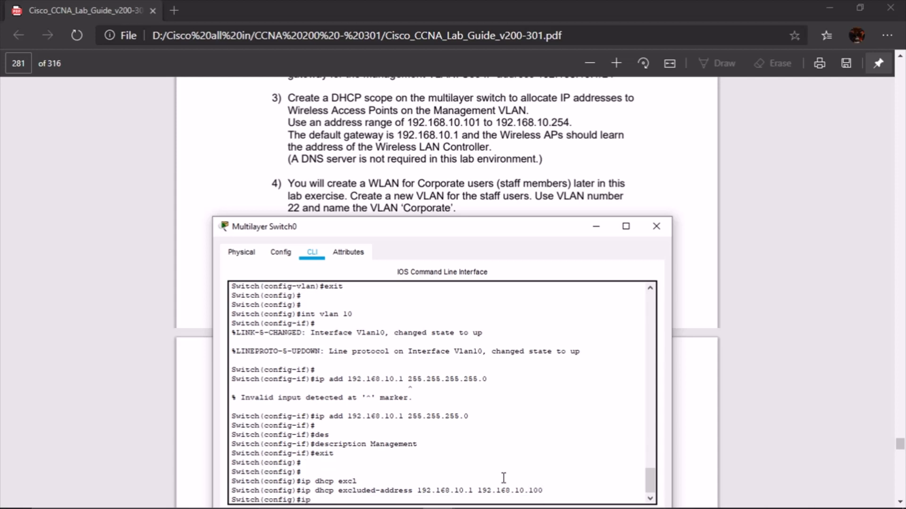
pyautogui.write(' h')
pyautogui.press('BackSpace')
pyautogui.write('dhpc')
pyautogui.press('BackSpace')
pyautogui.write('cp pool Management')
pyautogui.press('Return')
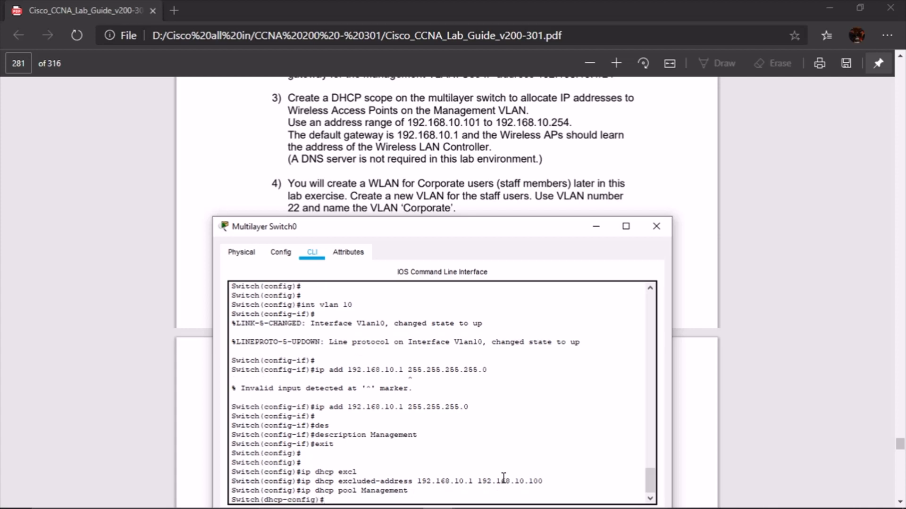
pyautogui.write('network 192.168.10.0 255')
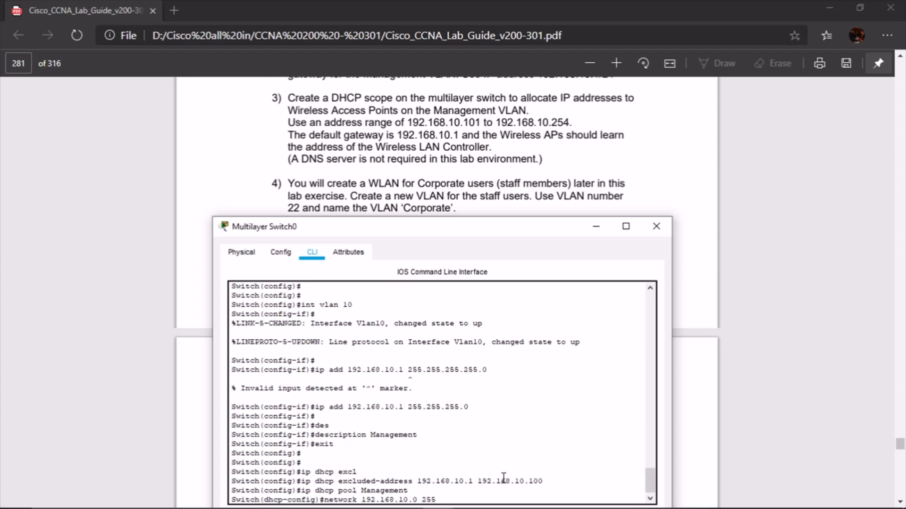
pyautogui.write('.255.255.0')
pyautogui.press('Return')
pyautogui.write('default')
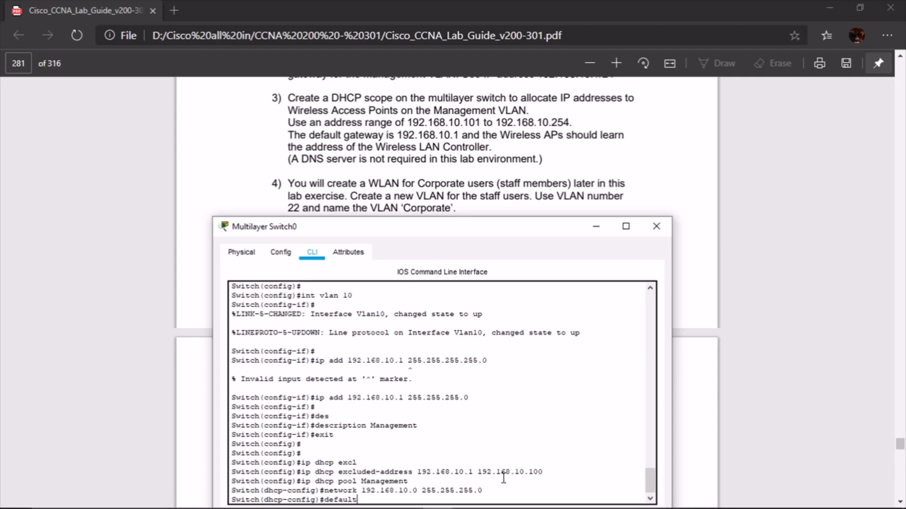
pyautogui.write('-router 192.168.10.1')
pyautogui.press('Return')
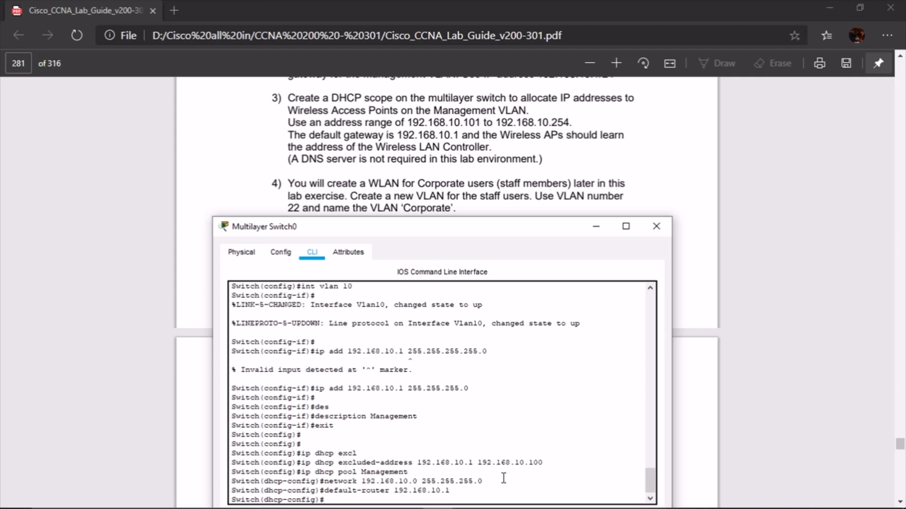
# Set the pool's option 43 to controller address 192.168.10.11, replacing the mistaken option 34
pyautogui.write('option 34 ip 192.168.10')
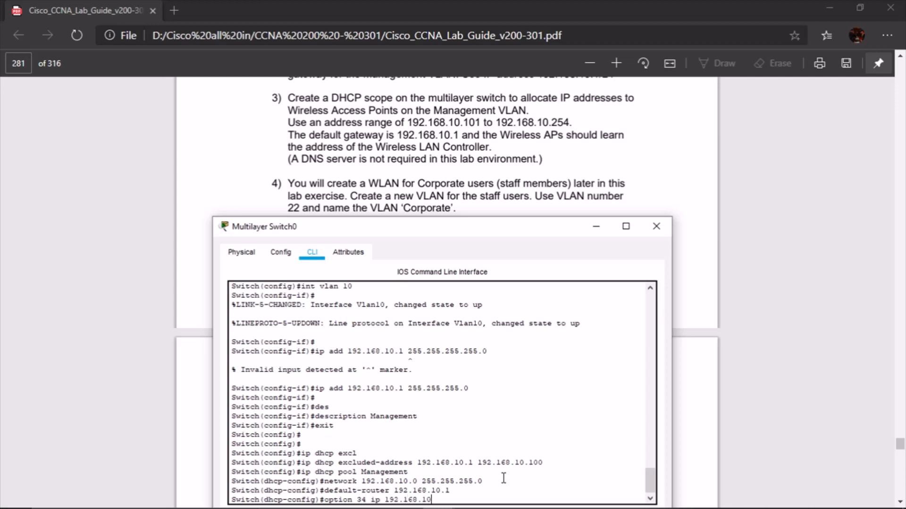
pyautogui.write('.11')
pyautogui.press('Return')
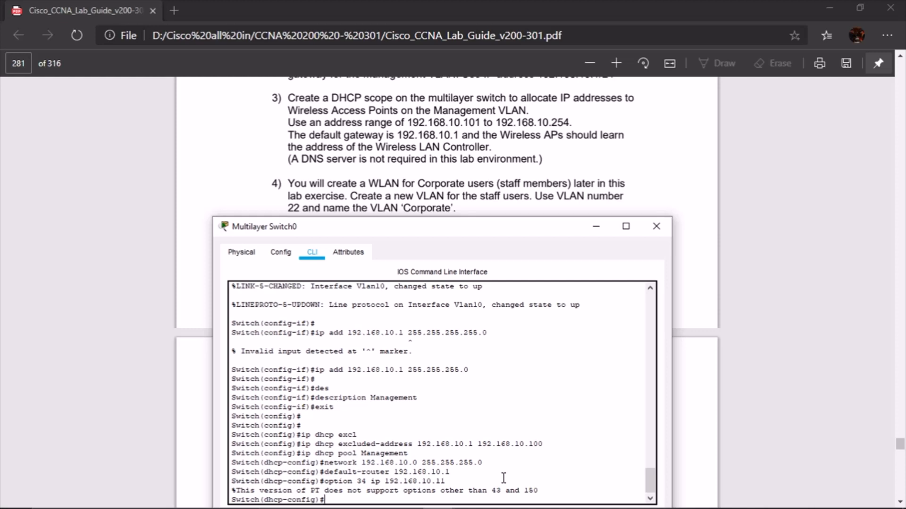
pyautogui.press('Up')
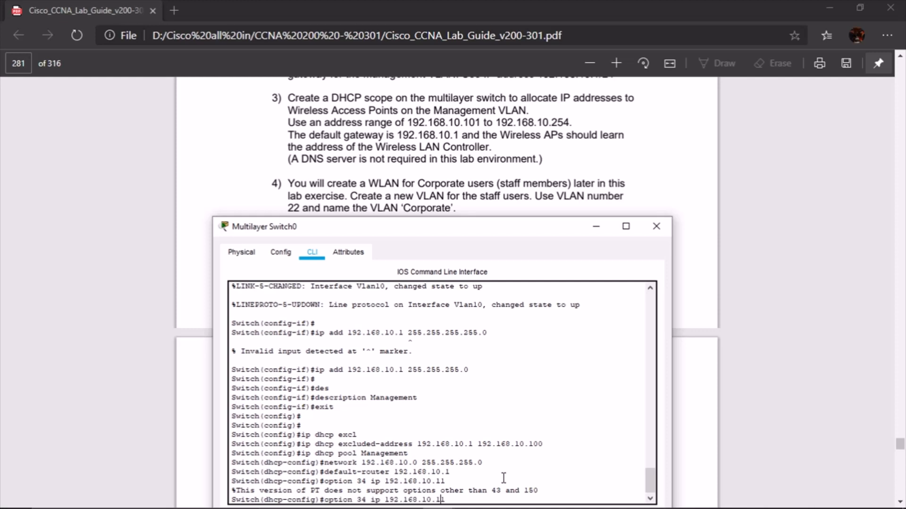
pyautogui.press('Left')
pyautogui.press('Left')
pyautogui.press('Left')
pyautogui.press('Left')
pyautogui.press('Left')
pyautogui.press('Left')
pyautogui.press('Left')
pyautogui.press('Left')
pyautogui.press('Left')
pyautogui.press('Left')
pyautogui.press('Left')
pyautogui.press('Left')
pyautogui.press('Left')
pyautogui.press('Left')
pyautogui.press('Left')
pyautogui.press('Left')
pyautogui.press('BackSpace')
pyautogui.press('BackSpace')
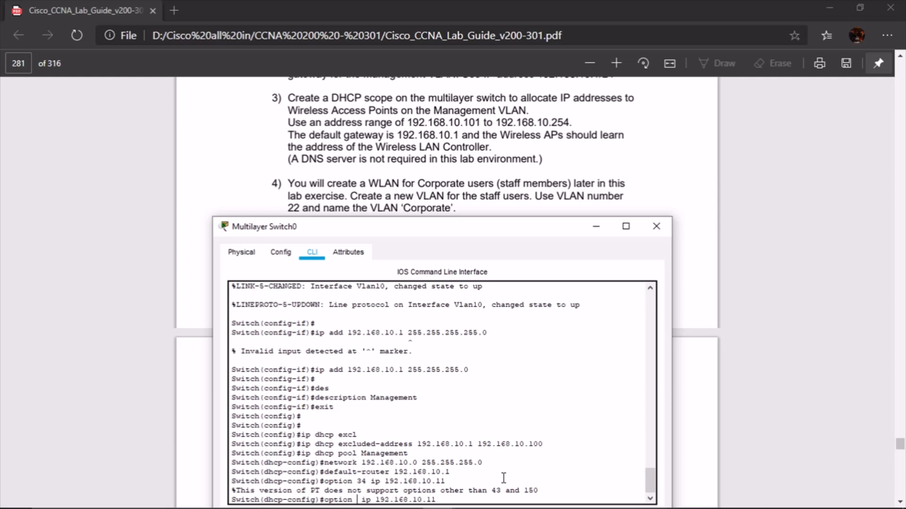
pyautogui.write('43')
pyautogui.press('Return')
pyautogui.press('Return')
pyautogui.press('Return')
pyautogui.press('Return')
pyautogui.press('Return')
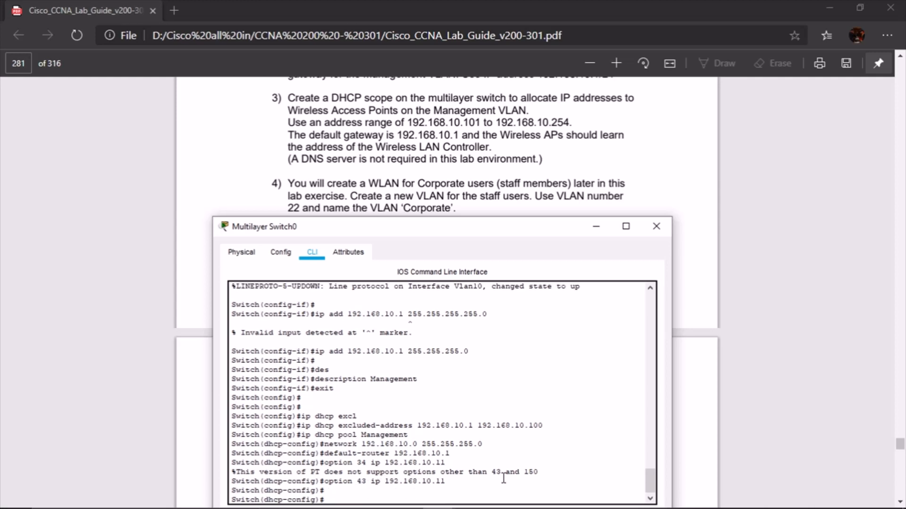
pyautogui.write('do')
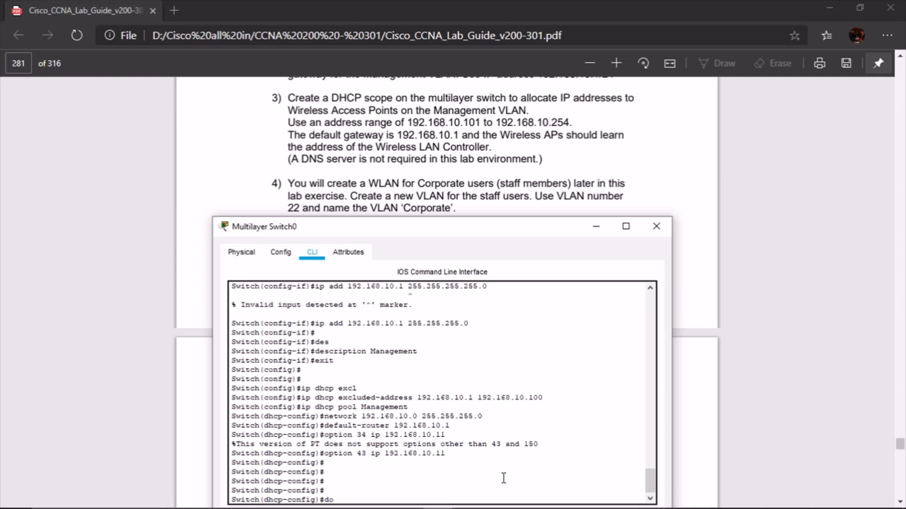
pyautogui.write(' show run  | begin interf\\')
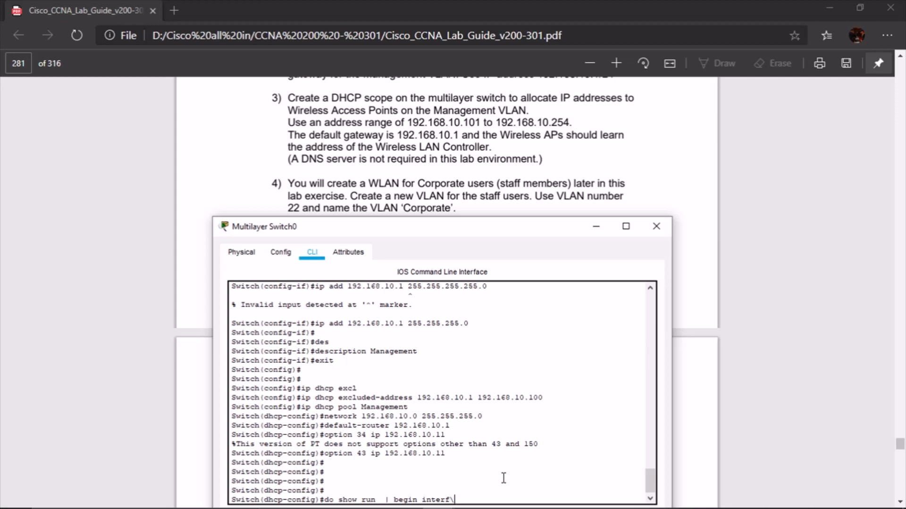
# Display the running configuration from the interface section onward
pyautogui.press('BackSpace')
pyautogui.press('Return')
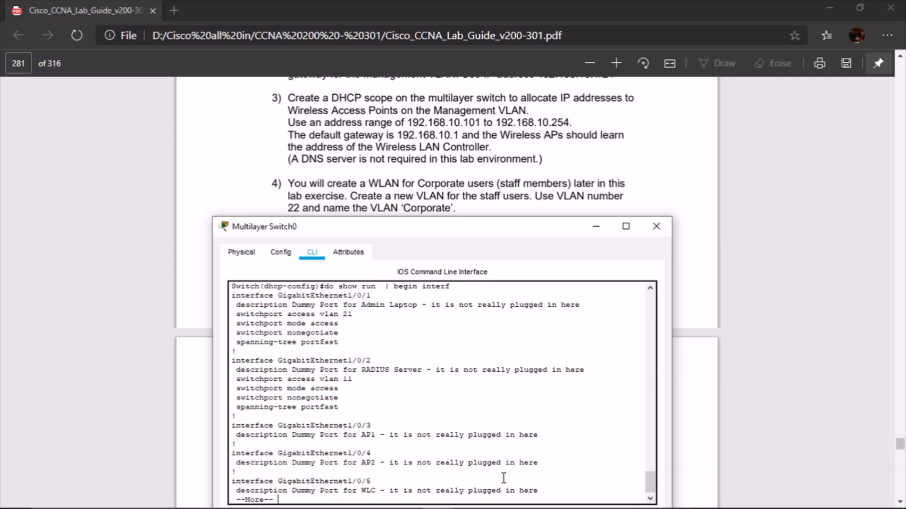
pyautogui.press('space')
pyautogui.press('space')
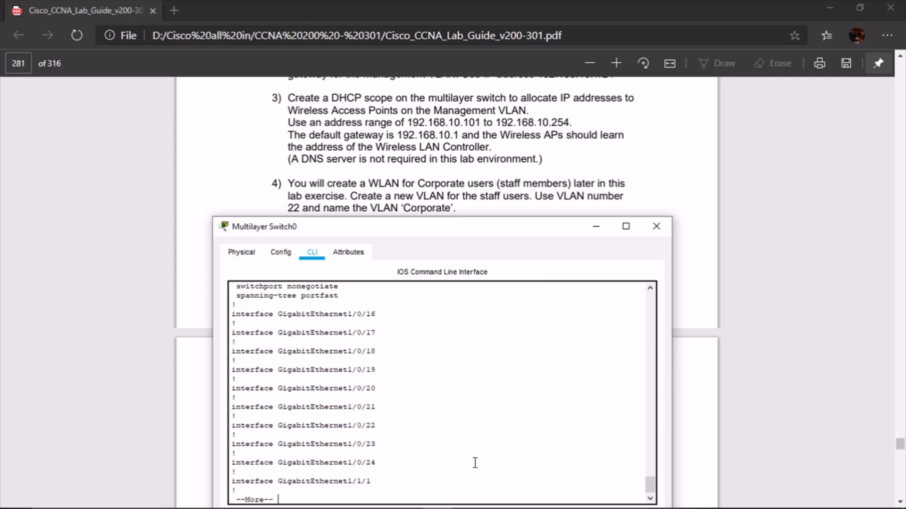
pyautogui.press('space')
pyautogui.press('space')
# Show the brief VLAN table and highlight the VLAN 10 Management row
pyautogui.write('d')
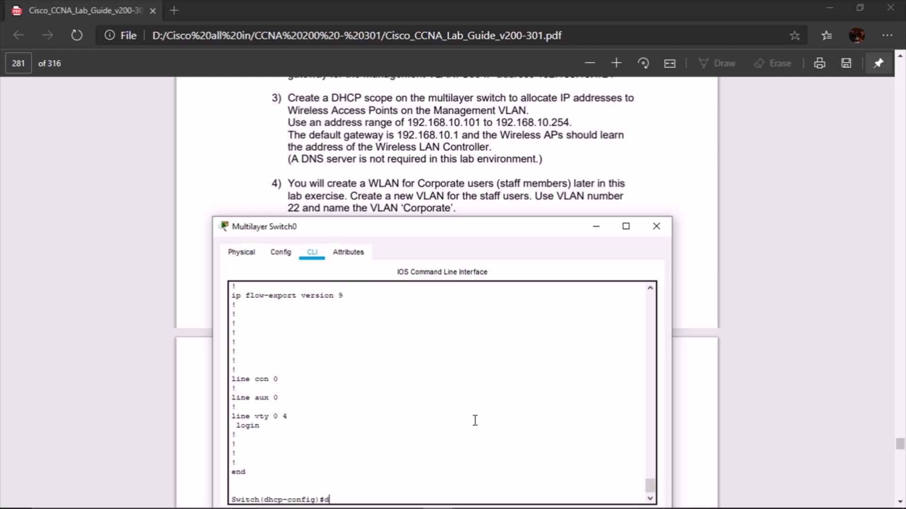
pyautogui.write('o show vlan br')
pyautogui.press('Return')
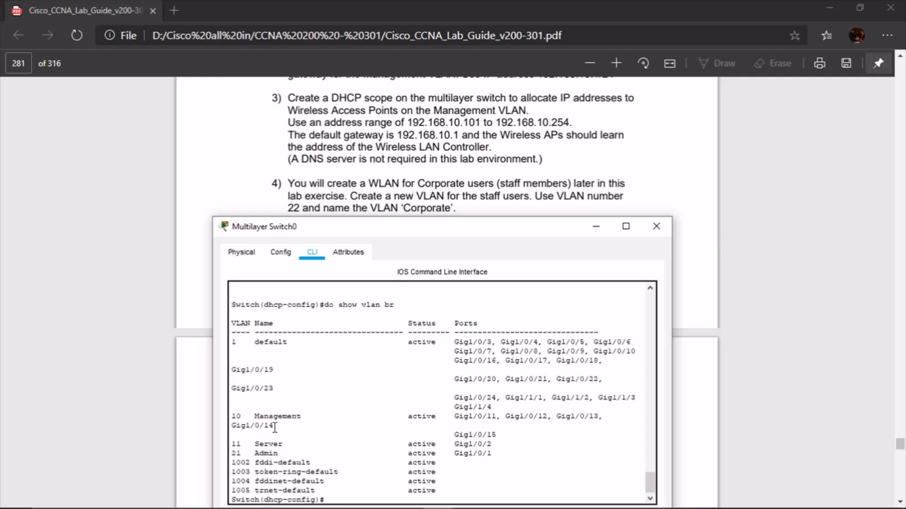
pyautogui.moveTo(232, 417); pyautogui.dragTo(436, 415)
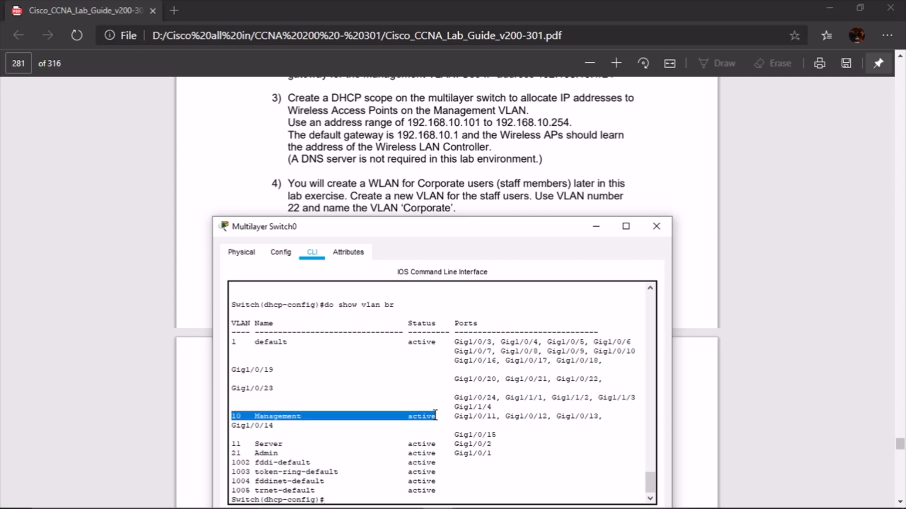
pyautogui.click(439, 427)
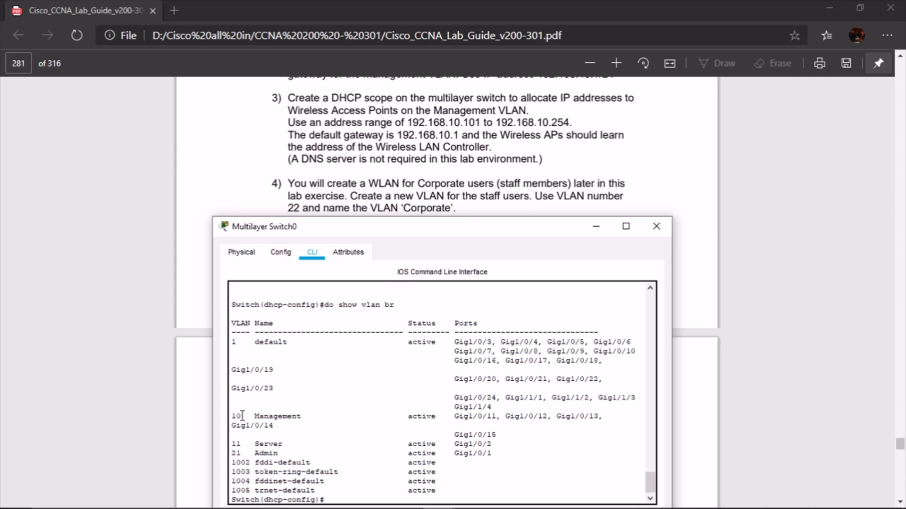
pyautogui.moveTo(241, 416); pyautogui.dragTo(594, 416)
pyautogui.click(593, 416)
pyautogui.scroll(-1, 568, 451)
pyautogui.click(375, 493)
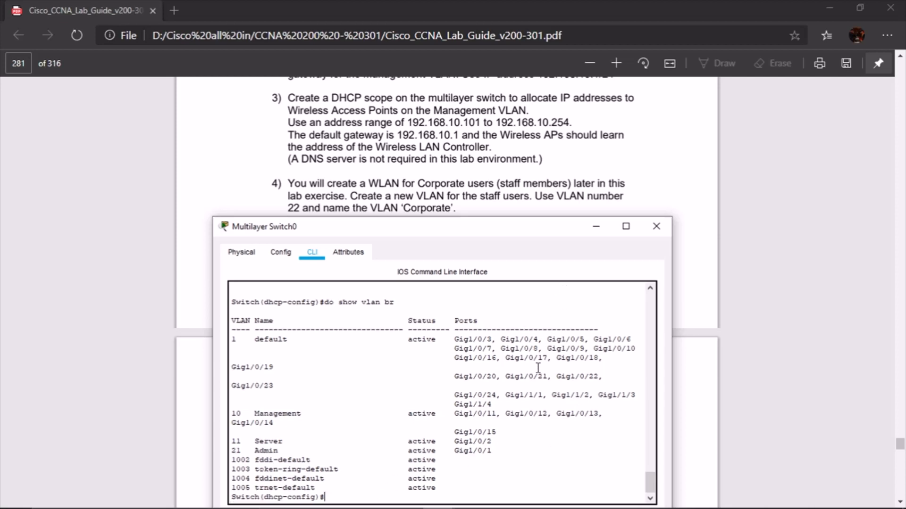
pyautogui.press('Return')
pyautogui.press('Return')
pyautogui.press('Return')
pyautogui.press('Return')
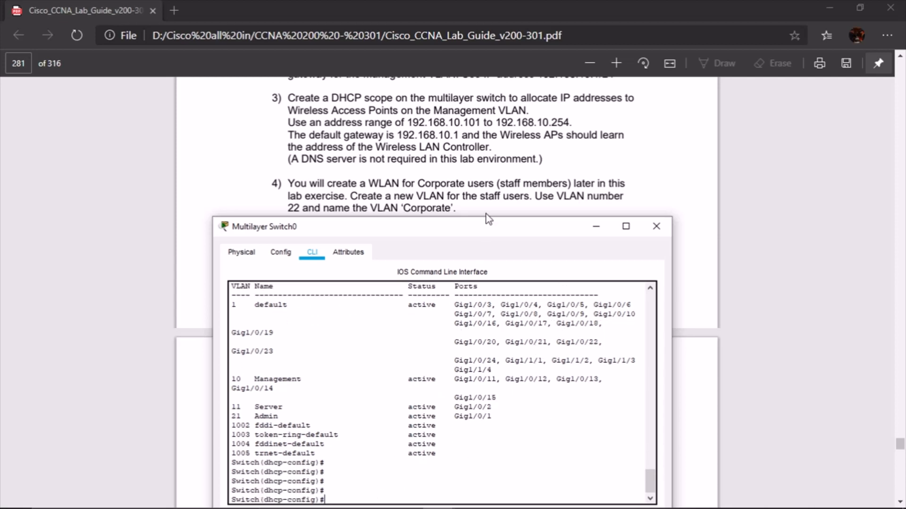
# List the full running config, highlighting the 192.168.10.1–100 exclusion and Management pool lines
pyautogui.write('do show run')
pyautogui.press('Return')
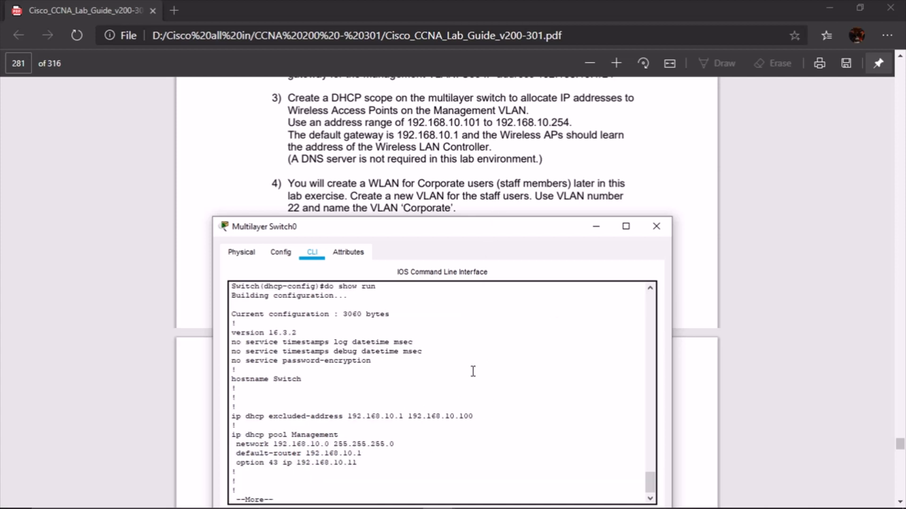
pyautogui.moveTo(233, 416); pyautogui.dragTo(482, 415)
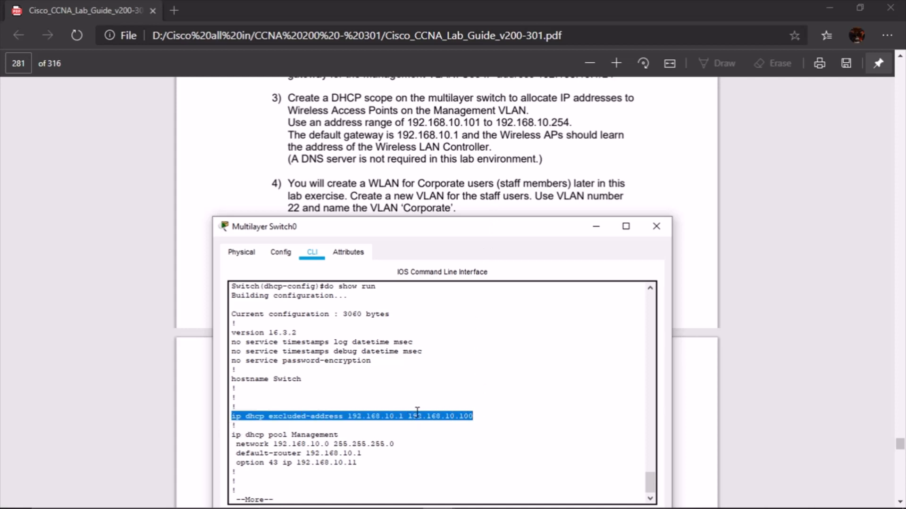
pyautogui.click(370, 422)
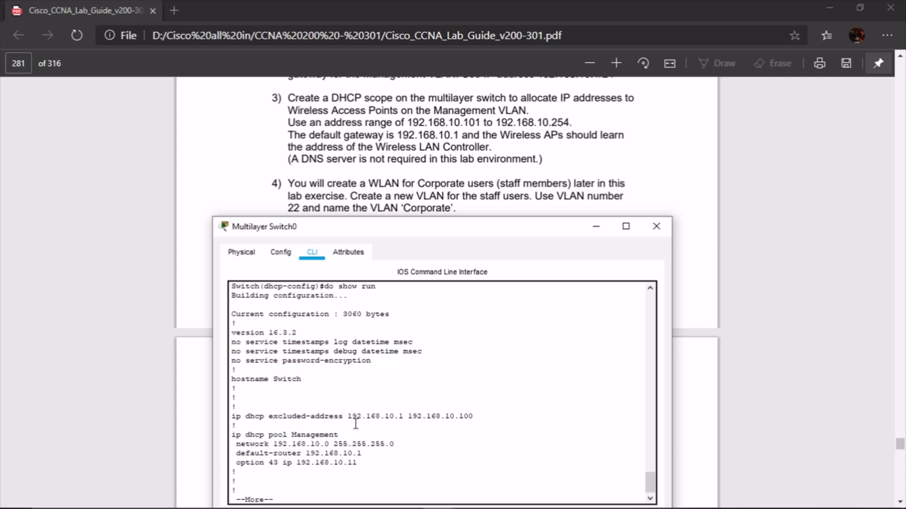
pyautogui.moveTo(347, 416)
pyautogui.mouseDown()
pyautogui.moveTo(464, 416)
pyautogui.moveTo(349, 416)
pyautogui.mouseUp()
pyautogui.click(414, 417)
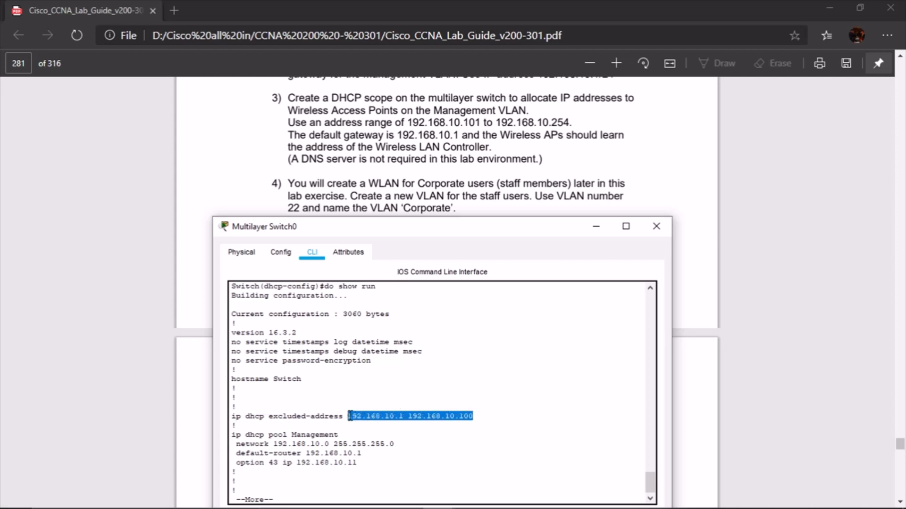
pyautogui.click(412, 427)
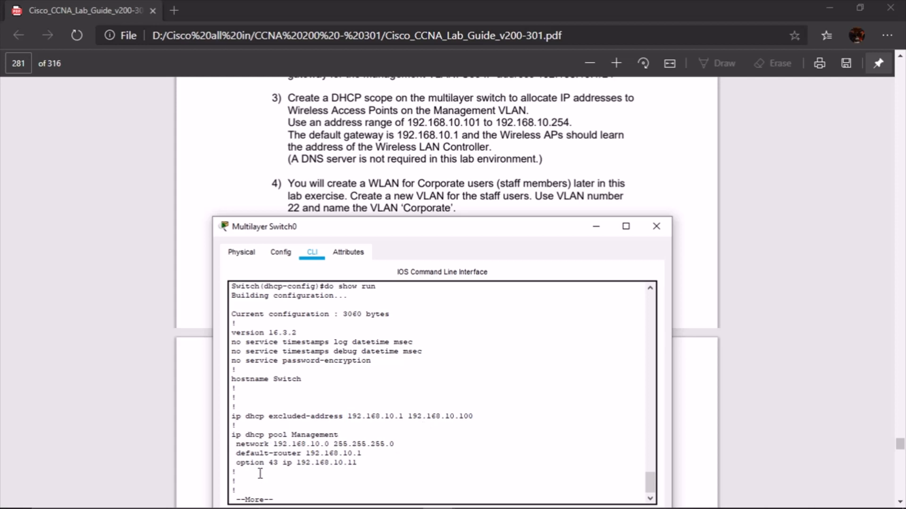
pyautogui.moveTo(235, 435); pyautogui.dragTo(365, 466)
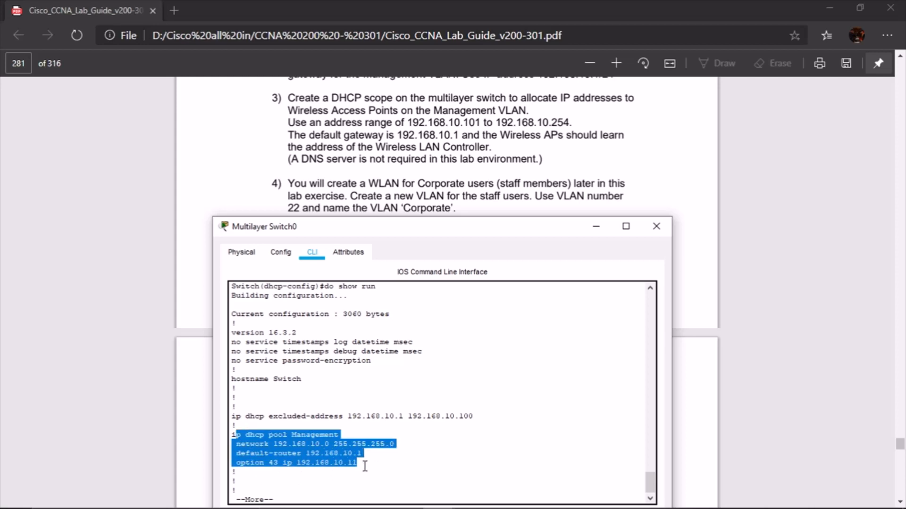
pyautogui.click(367, 466)
pyautogui.click(408, 453)
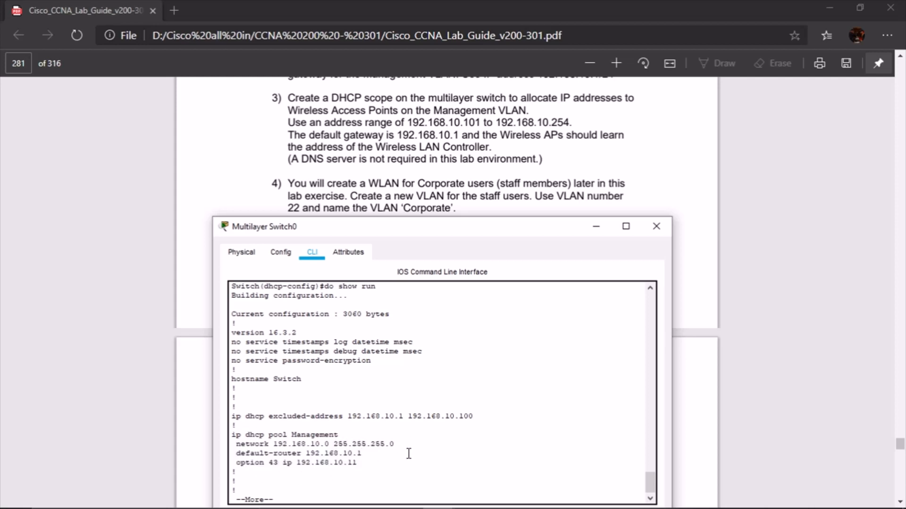
pyautogui.press('q')
pyautogui.scroll(-1, 480, 161)
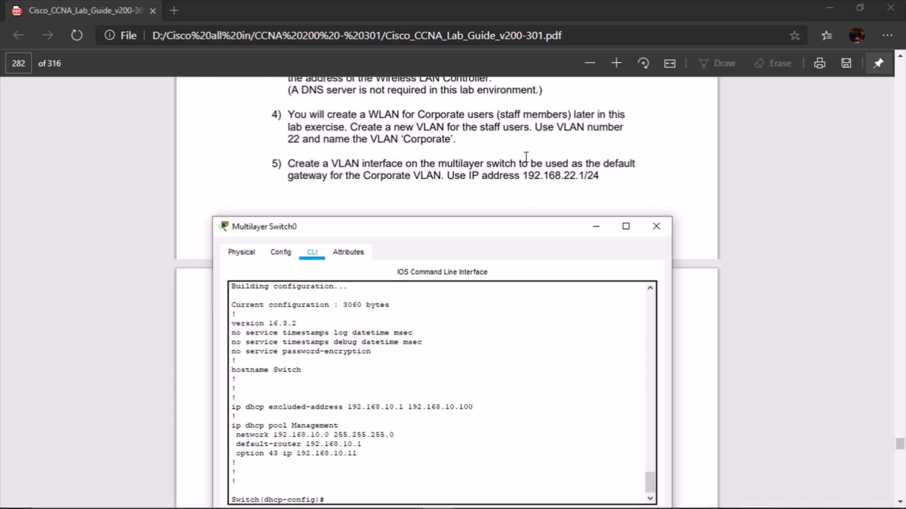
# Create VLAN 22 named Corporate
pyautogui.press('Return')
pyautogui.press('Return')
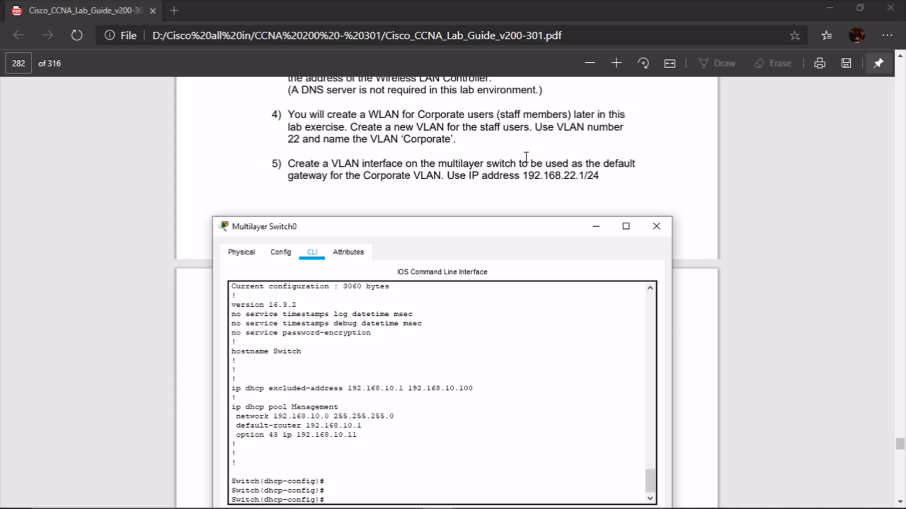
pyautogui.write('vlan 22')
pyautogui.press('Return')
pyautogui.write('name')
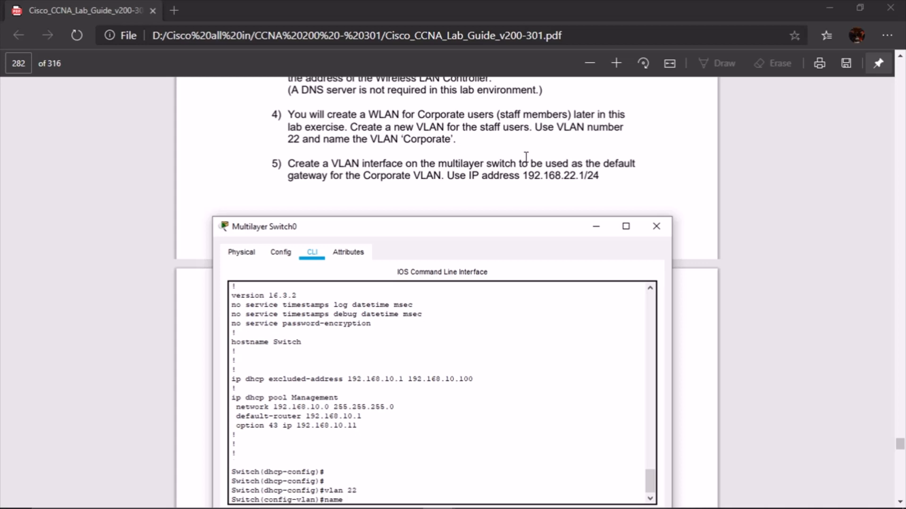
pyautogui.write(' Cop')
pyautogui.write('poate')
pyautogui.press('BackSpace')
pyautogui.press('BackSpace')
pyautogui.write('e')
pyautogui.press('Return')
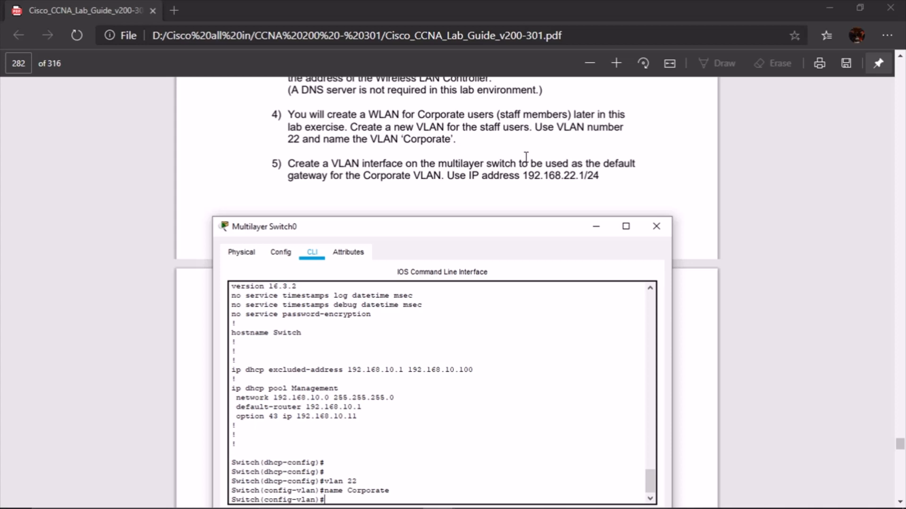
# Create interface Vlan22 with address 192.168.22.1 255.255.255.0
pyautogui.write('int vlan 22')
pyautogui.press('Return')
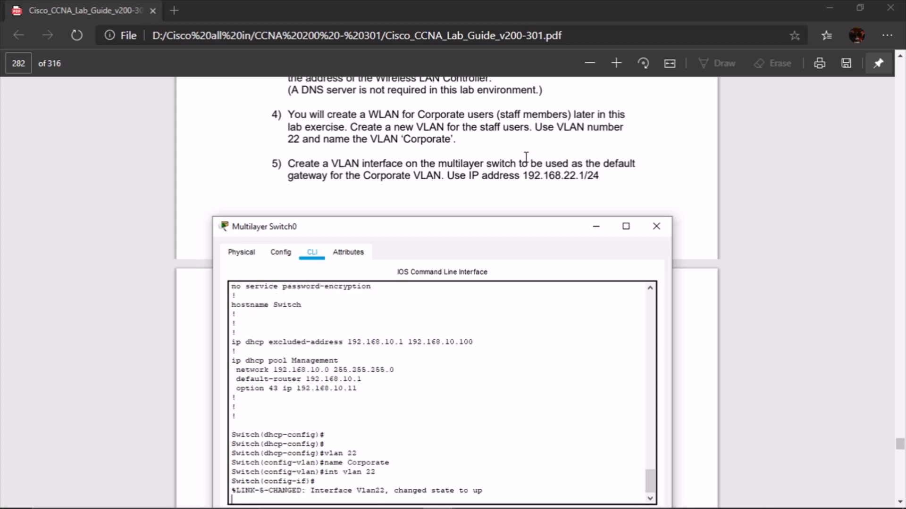
pyautogui.press('Return')
pyautogui.write('ip add ')
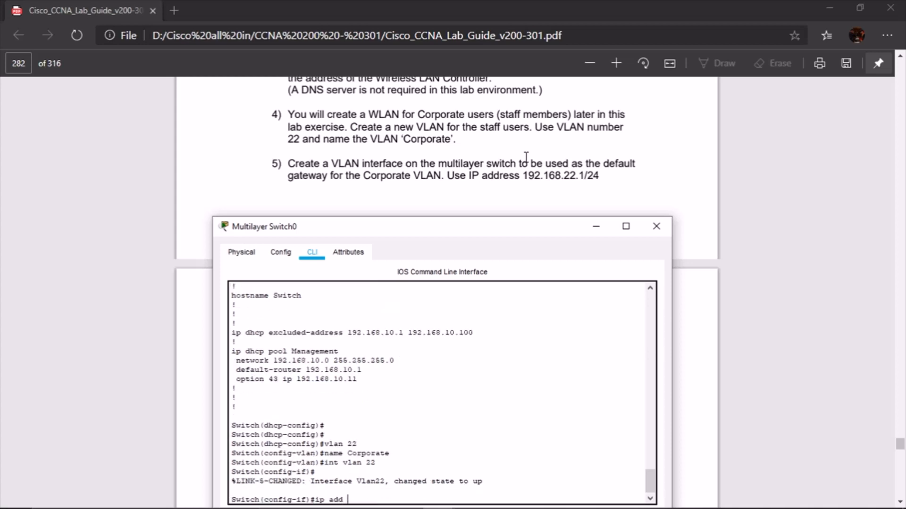
pyautogui.write('192.168.22.1 255.255.255.0')
pyautogui.press('Return')
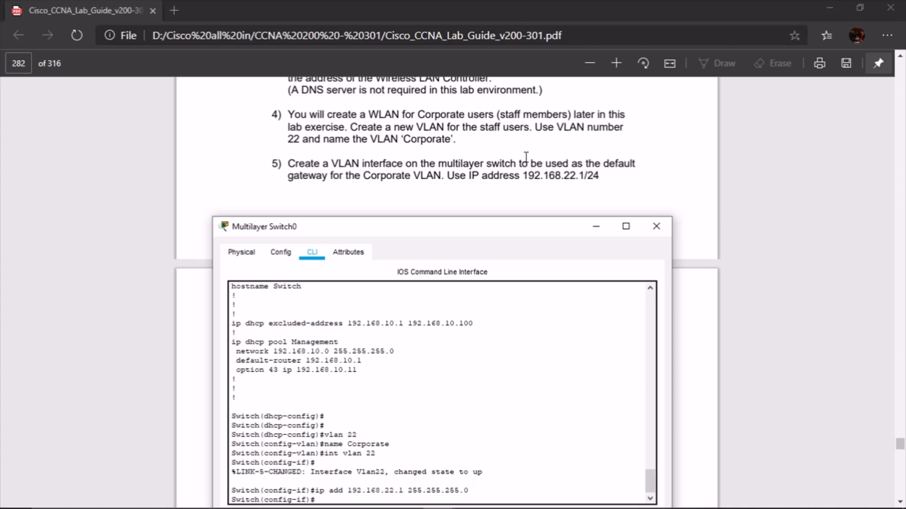
pyautogui.press('Return')
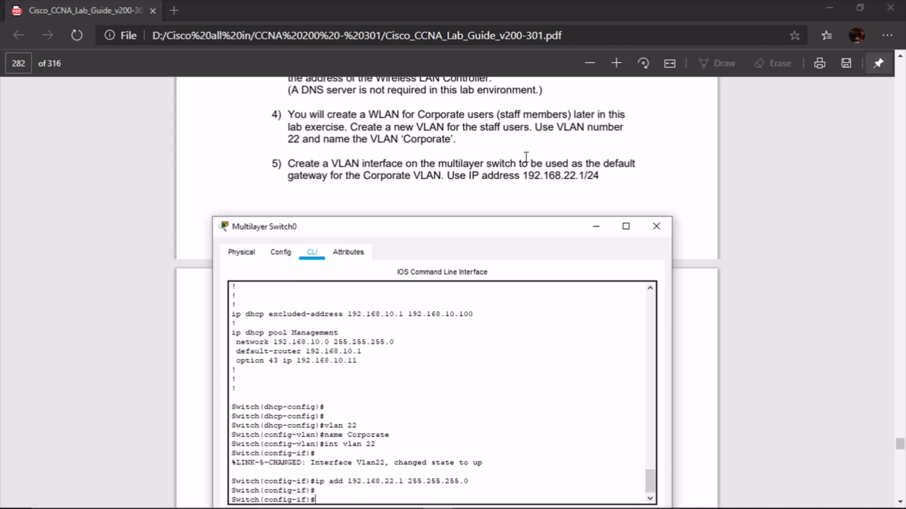
pyautogui.scroll(-5, 526, 161)
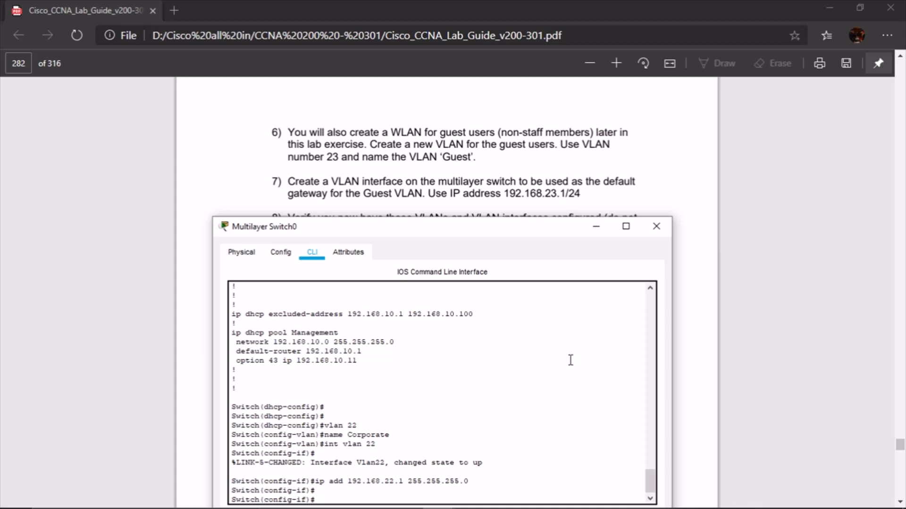
# Create VLAN 23 and name it Guest
pyautogui.write('vlan 23')
pyautogui.press('Return')
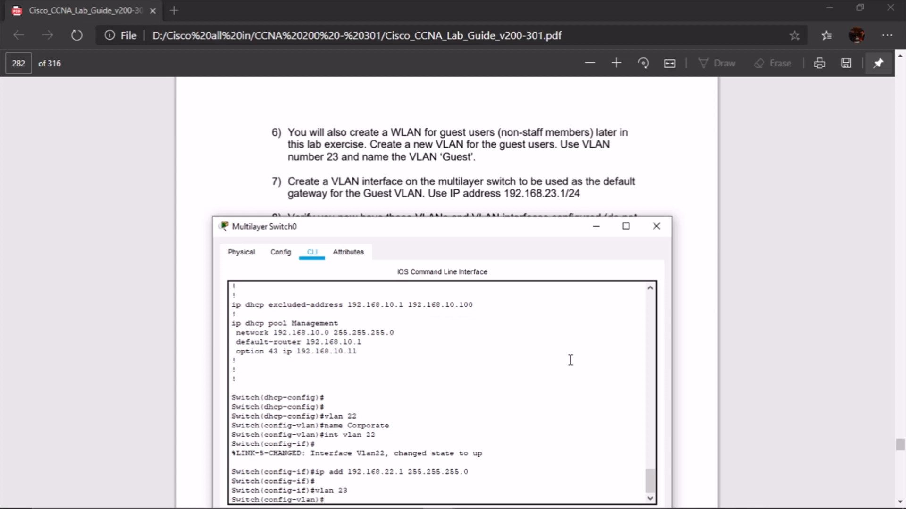
pyautogui.write('name Guest')
pyautogui.press('Return')
# Address interface Vlan23 as 192.168.23.1 255.255.255.0, correcting the mistyped mask
pyautogui.write('in')
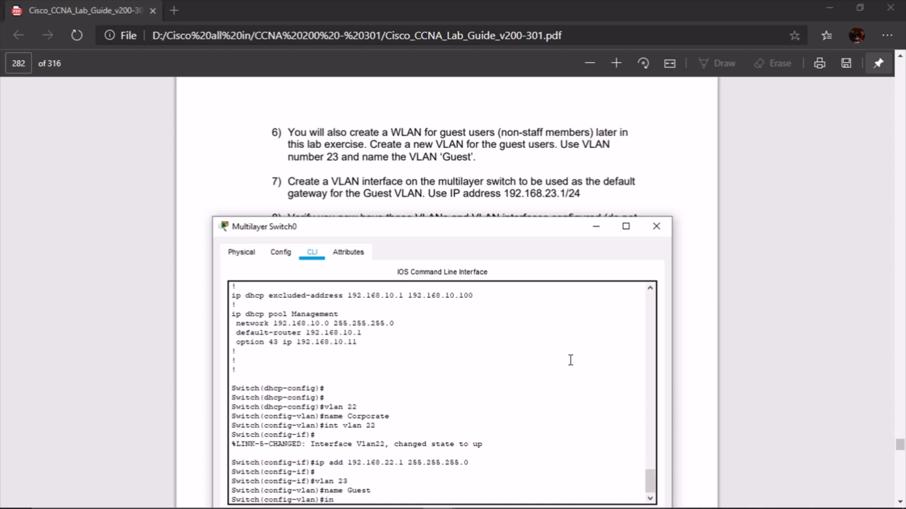
pyautogui.write('t vlan 23')
pyautogui.press('Return')
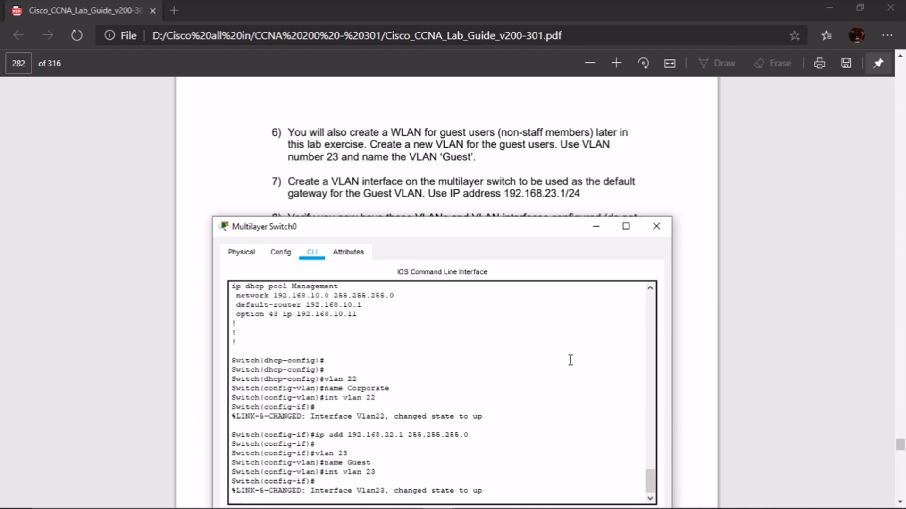
pyautogui.write('ip a')
pyautogui.press('BackSpace')
pyautogui.press('BackSpace')
pyautogui.press('BackSpace')
pyautogui.press('Return')
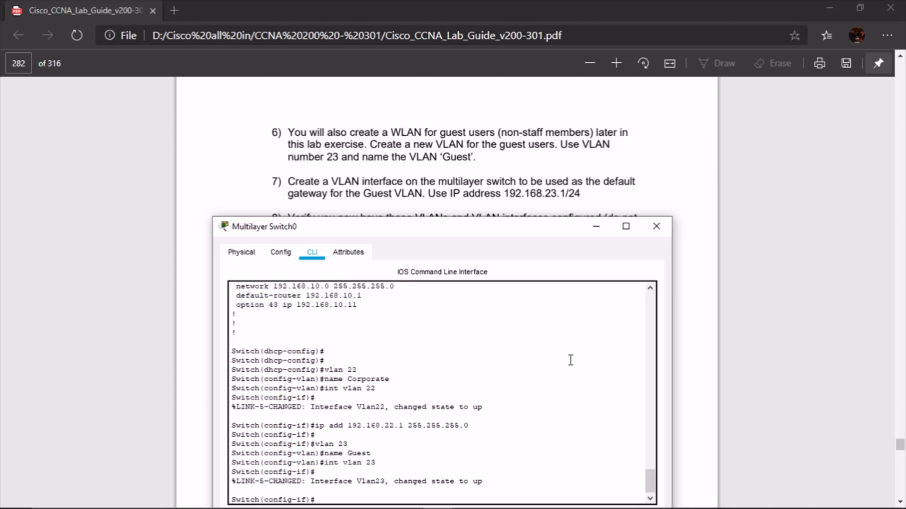
pyautogui.write('ip add 192.168.23.1 255.255')
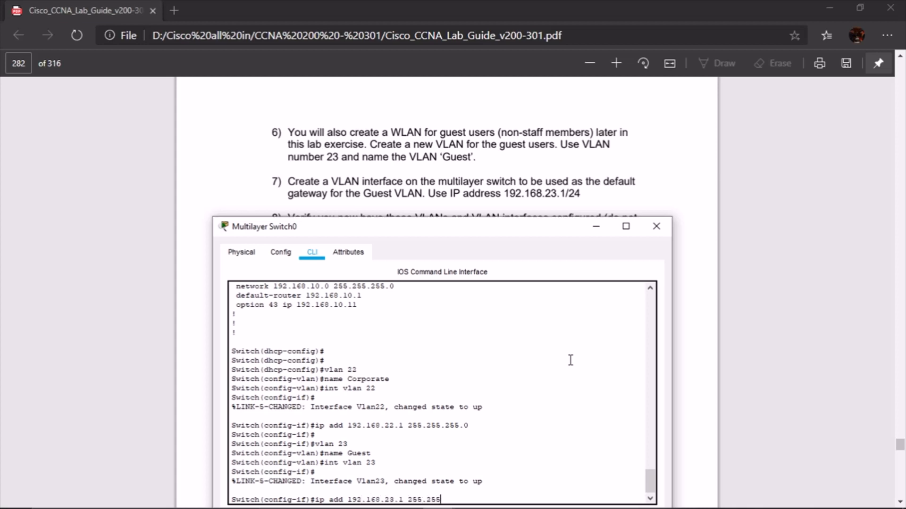
pyautogui.write('.255.255.0')
pyautogui.press('Return')
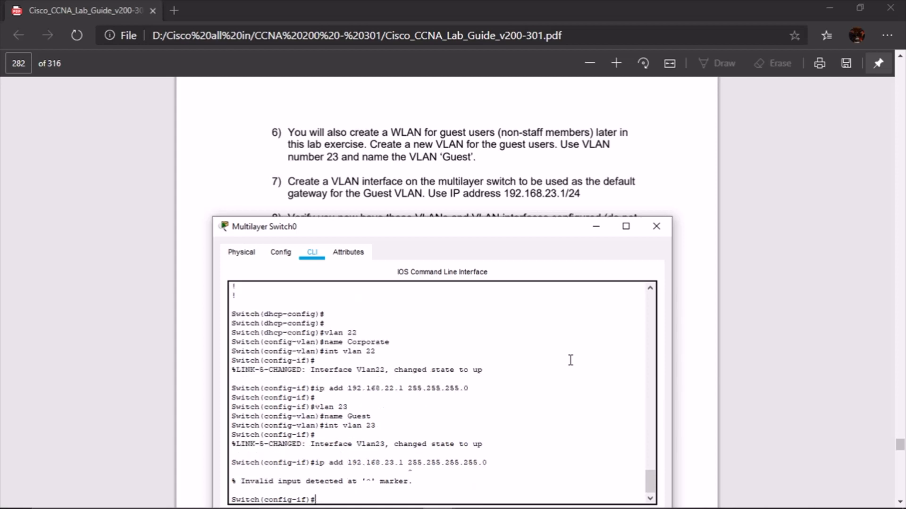
pyautogui.press('Up')
pyautogui.press('Left')
pyautogui.press('Left')
pyautogui.press('BackSpace')
pyautogui.press('BackSpace')
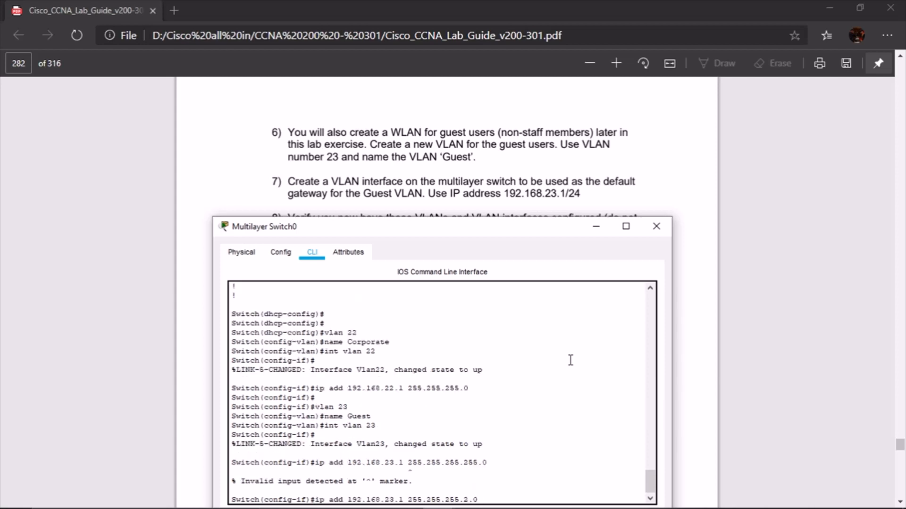
pyautogui.press('BackSpace')
pyautogui.press('Return')
pyautogui.press('Return')
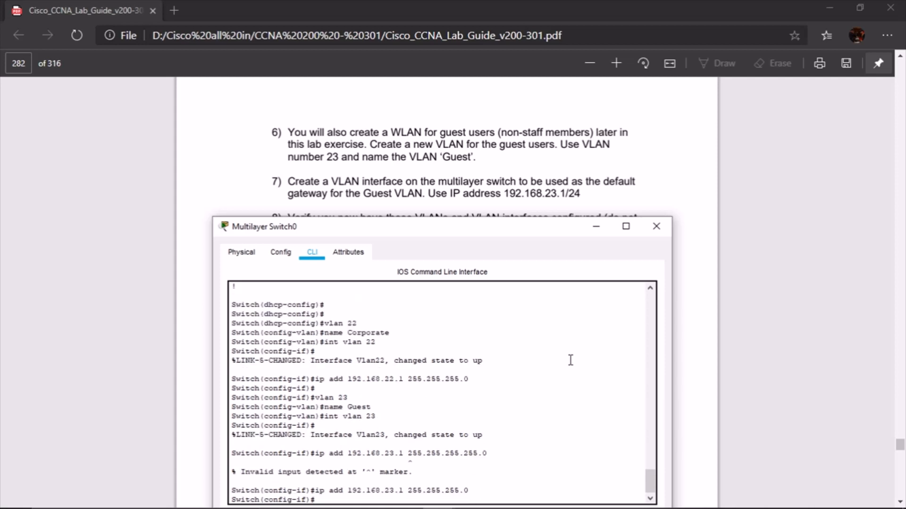
pyautogui.scroll(-2, 542, 165)
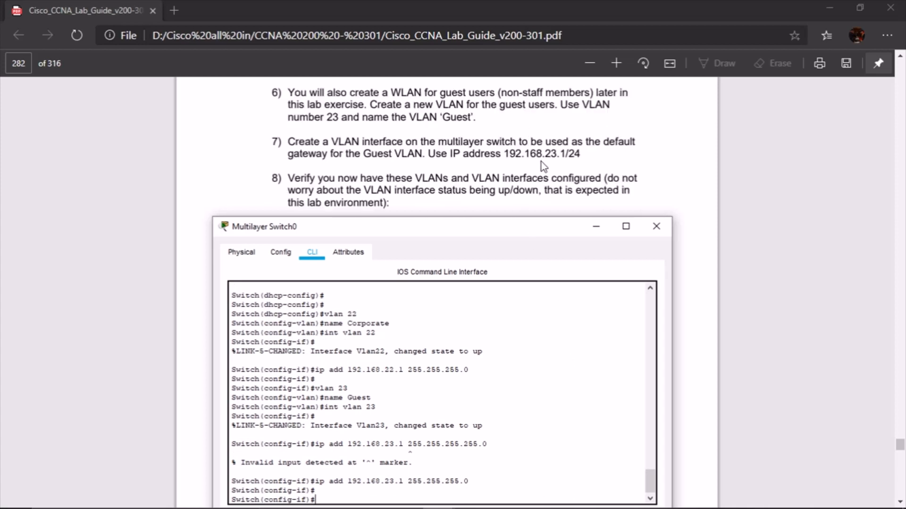
pyautogui.scroll(-2, 543, 166)
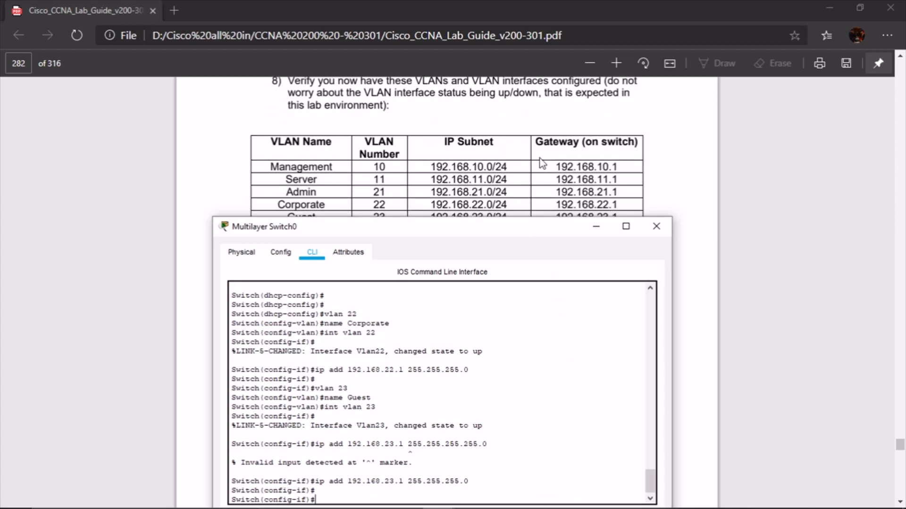
pyautogui.scroll(2, 464, 134)
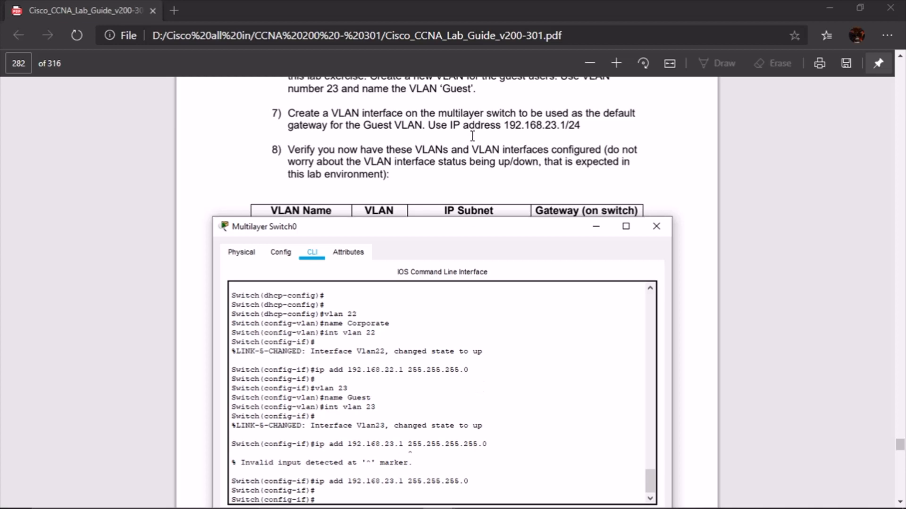
pyautogui.scroll(-2, 472, 141)
pyautogui.scroll(-2, 377, 167)
pyautogui.scroll(2, 368, 166)
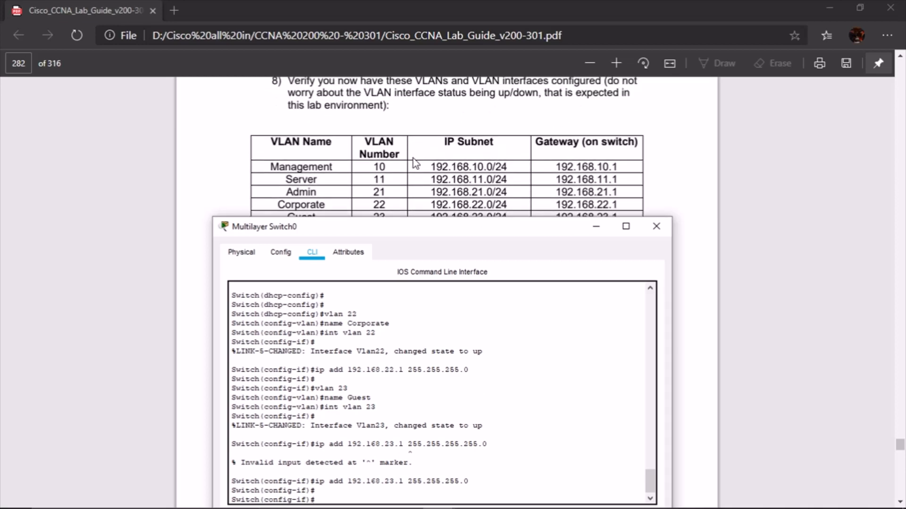
# Run 'do show vlan br' and highlight Server, Corporate, Management and Guest in the list
pyautogui.press('Return')
pyautogui.press('Return')
pyautogui.press('Return')
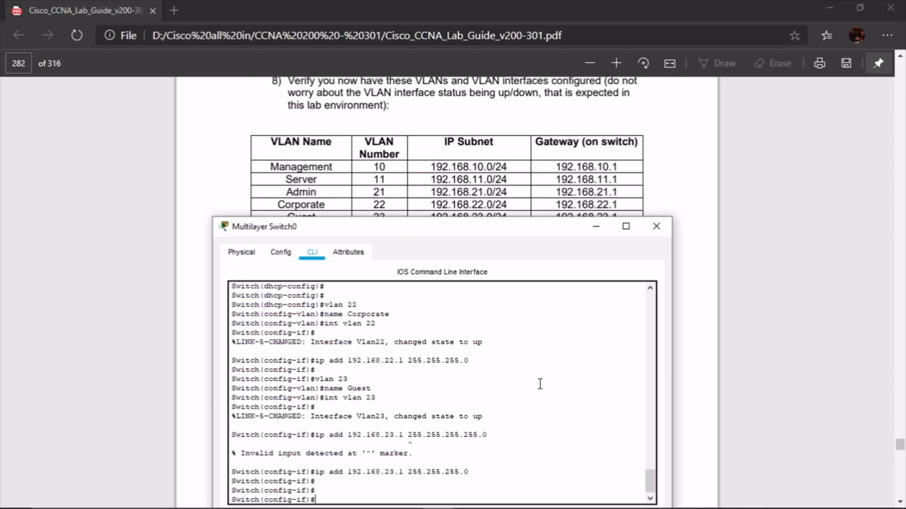
pyautogui.write('do show')
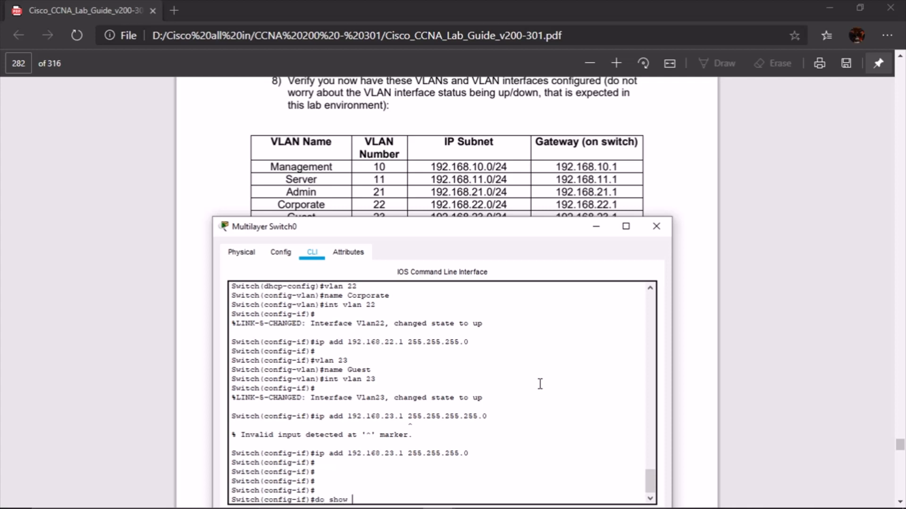
pyautogui.write(' vlan br')
pyautogui.press('Return')
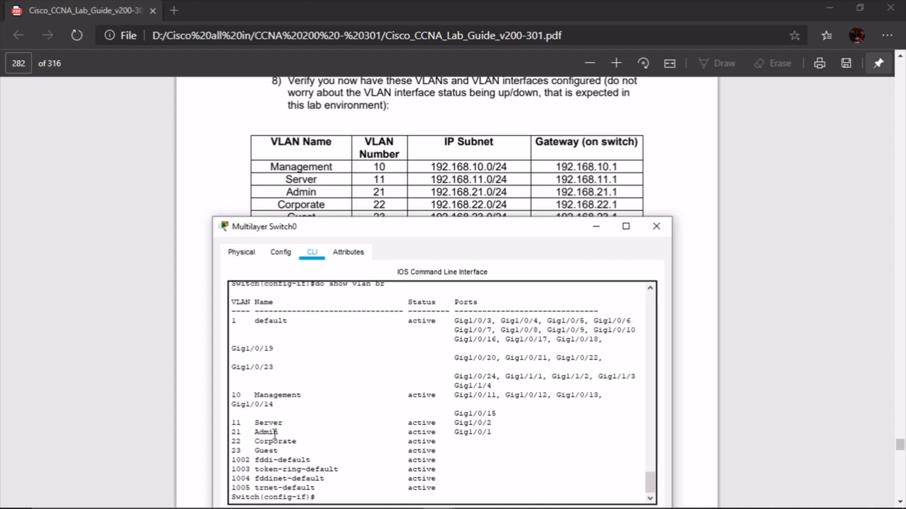
pyautogui.moveTo(260, 423); pyautogui.dragTo(309, 422)
pyautogui.moveTo(250, 441); pyautogui.dragTo(286, 440)
pyautogui.moveTo(255, 395); pyautogui.dragTo(315, 395)
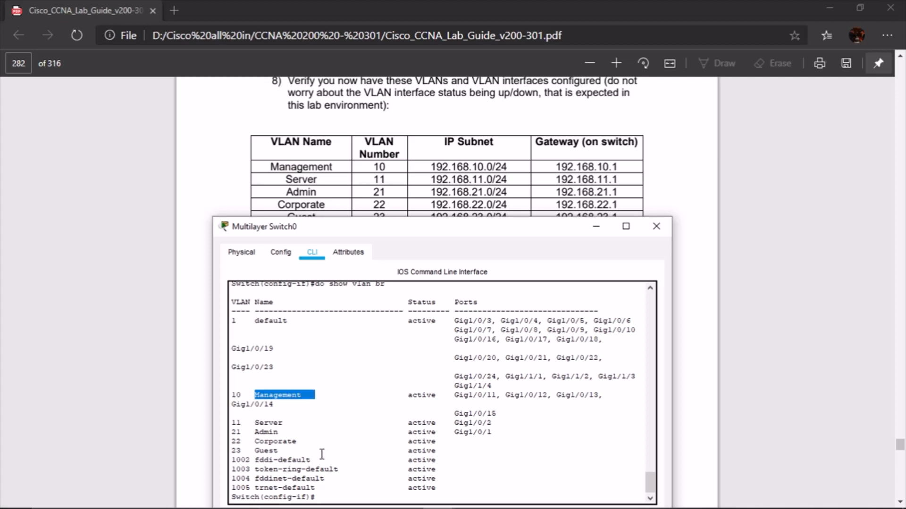
pyautogui.moveTo(250, 450); pyautogui.dragTo(298, 450)
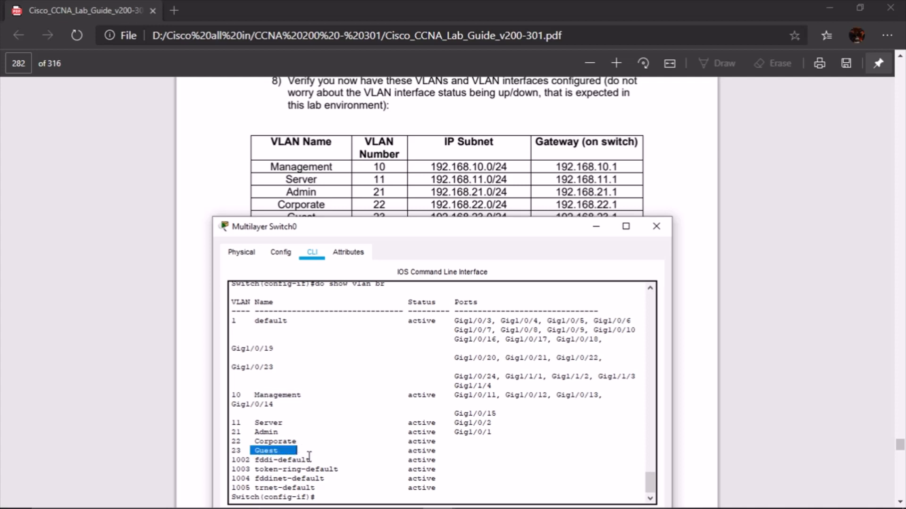
pyautogui.scroll(-2, 364, 161)
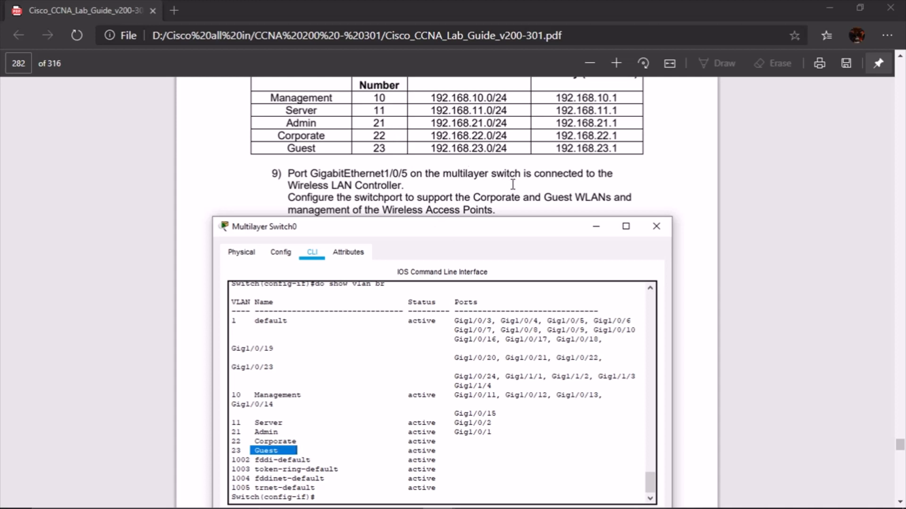
pyautogui.scroll(-2, 293, 168)
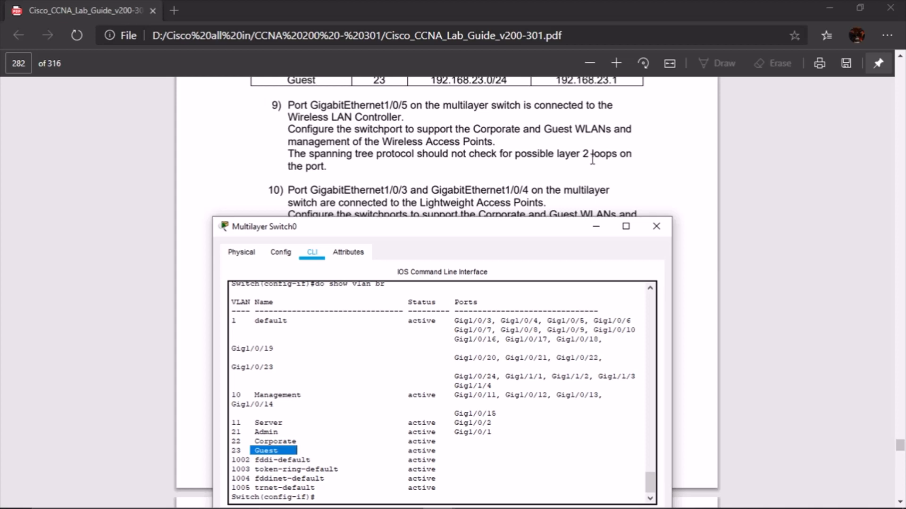
# Leave the current interface and start configuring port Gi1/0/5
pyautogui.click(518, 404)
pyautogui.press('Return')
pyautogui.press('Return')
pyautogui.press('Return')
pyautogui.press('Return')
pyautogui.press('Return')
pyautogui.press('Return')
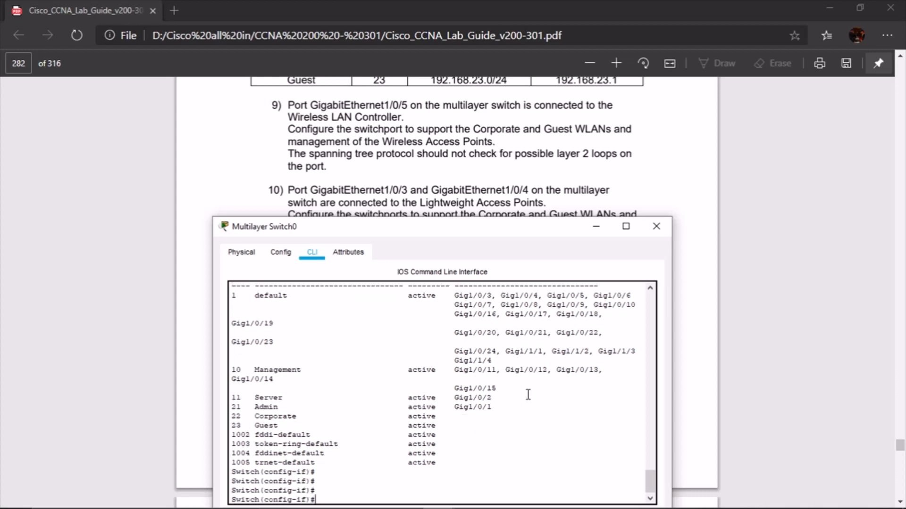
pyautogui.write('ex')
pyautogui.press('Return')
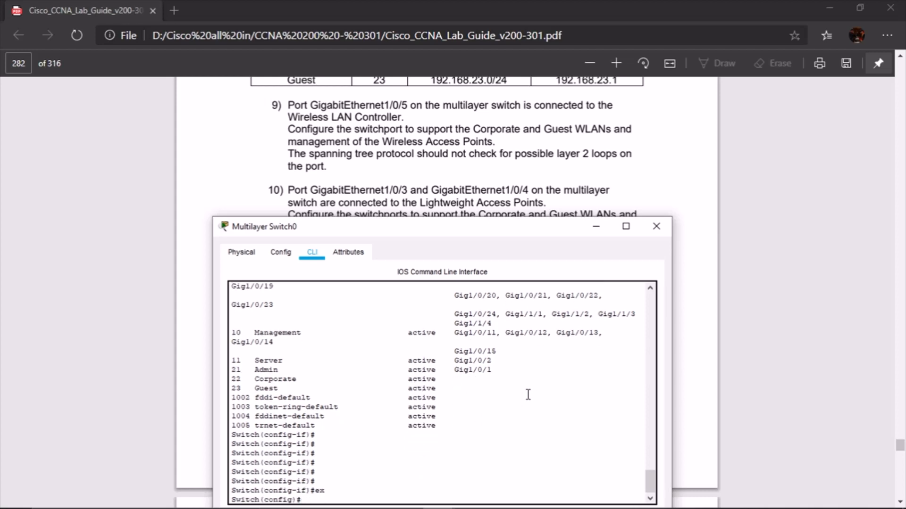
pyautogui.write('int g1/0/5')
pyautogui.press('Return')
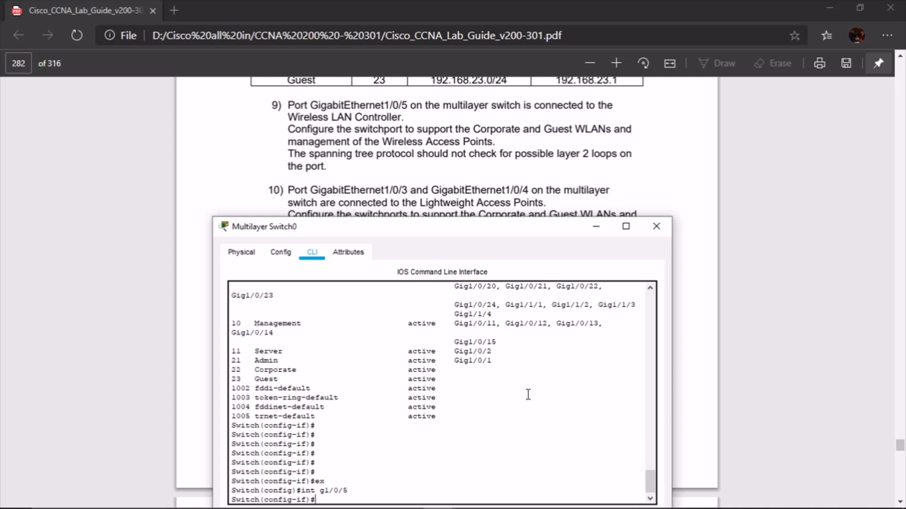
# Put Gi1/0/5 in access mode after the trunk-mode command is rejected
pyautogui.write('if)#sw mode trunk')
pyautogui.press('Return')
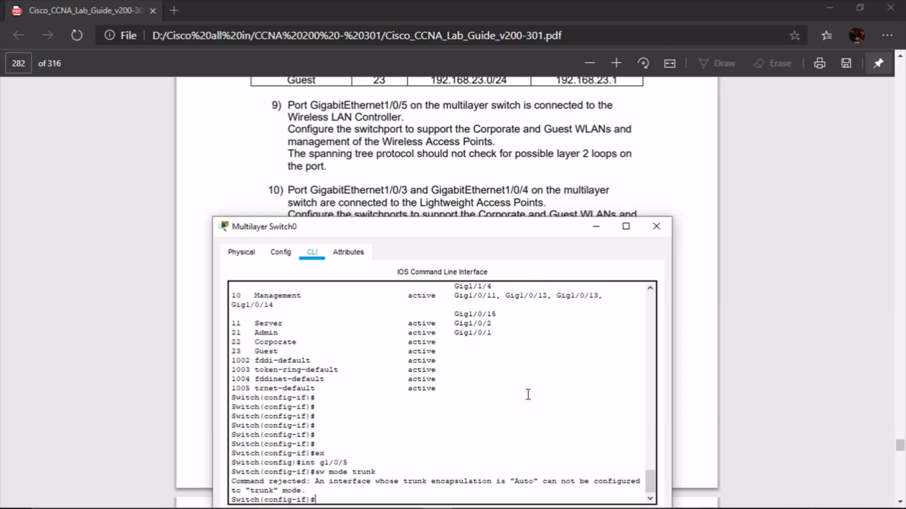
pyautogui.press('Up')
pyautogui.press('BackSpace')
pyautogui.press('BackSpace')
pyautogui.press('BackSpace')
pyautogui.press('BackSpace')
pyautogui.press('BackSpace')
pyautogui.write('access')
pyautogui.press('Return')
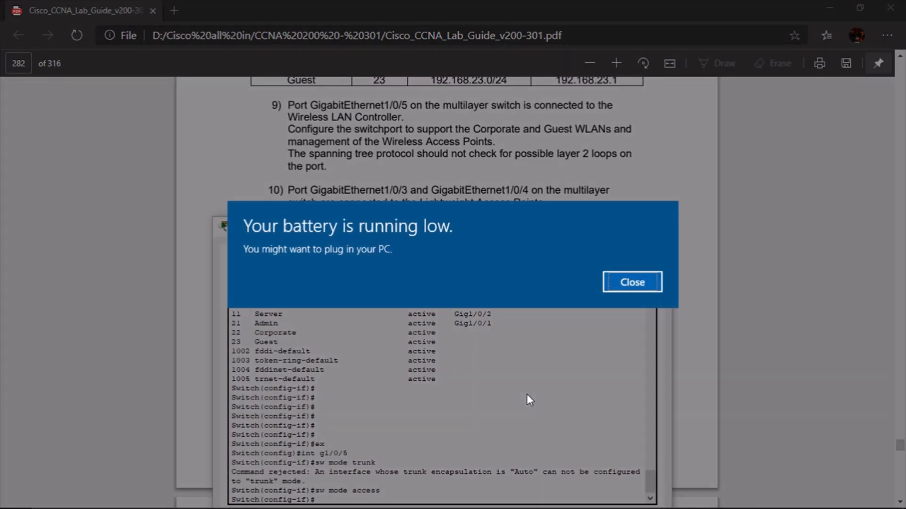
# Dismiss the low-battery notification and begin entering 'sw mode trunk'
pyautogui.click(629, 285)
pyautogui.click(621, 289)
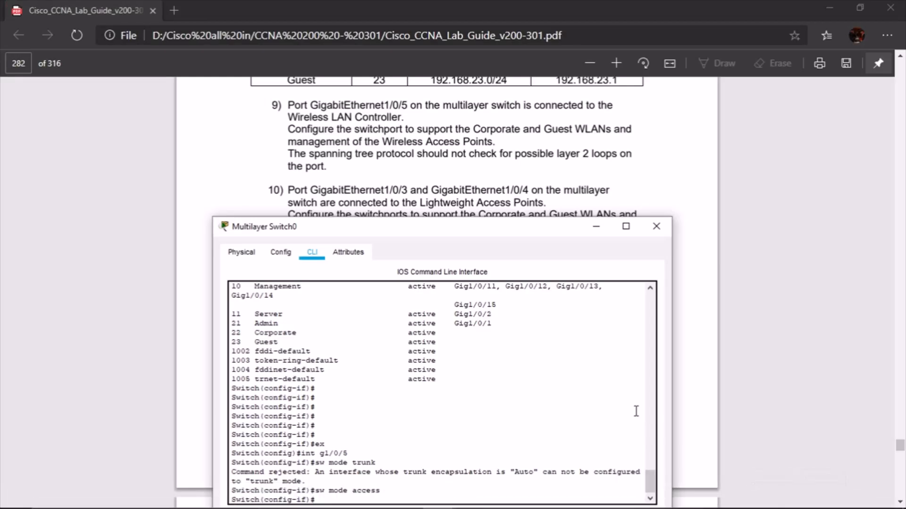
pyautogui.scroll(-1, 569, 384)
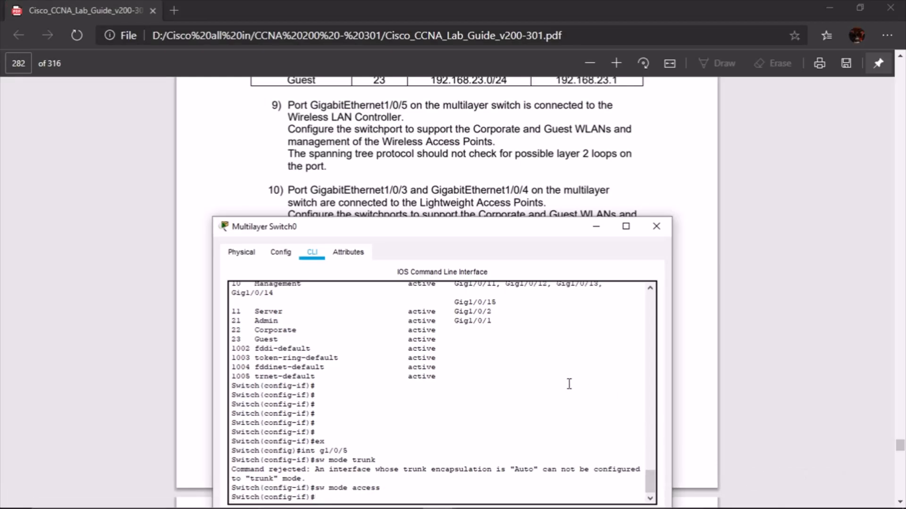
pyautogui.write('sw mode trunk')
# Make Gi1/0/5 a trunk allowing VLANs 10,11,21,22,23
pyautogui.press('Return')
pyautogui.write('sw tr')
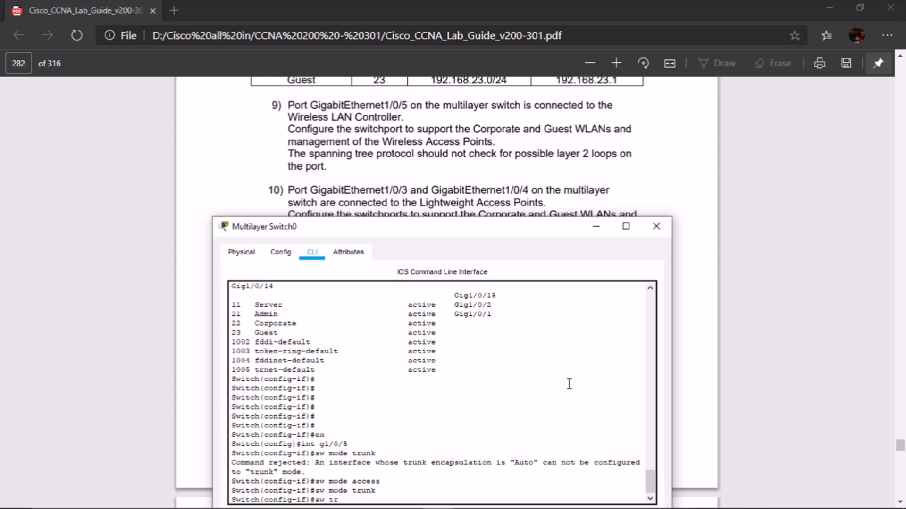
pyautogui.write('unk allo')
pyautogui.press('Tab')
pyautogui.write('vla')
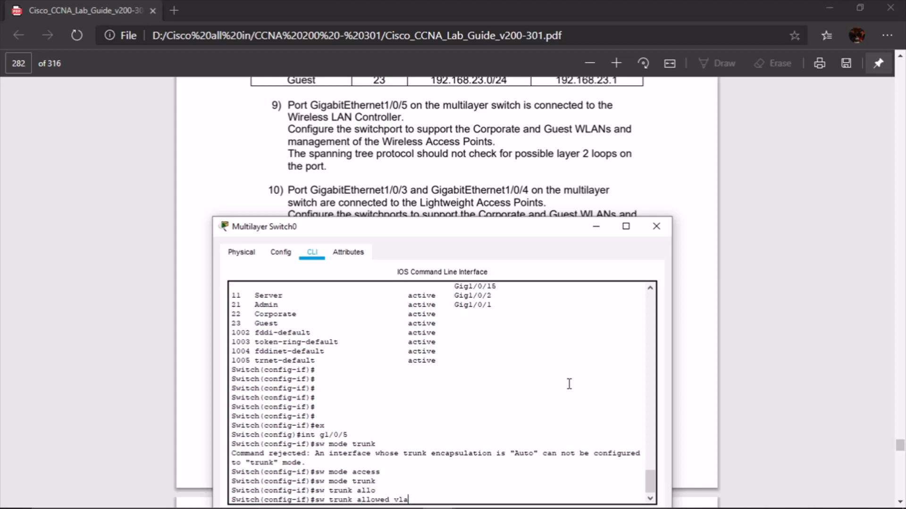
pyautogui.write('n 11,')
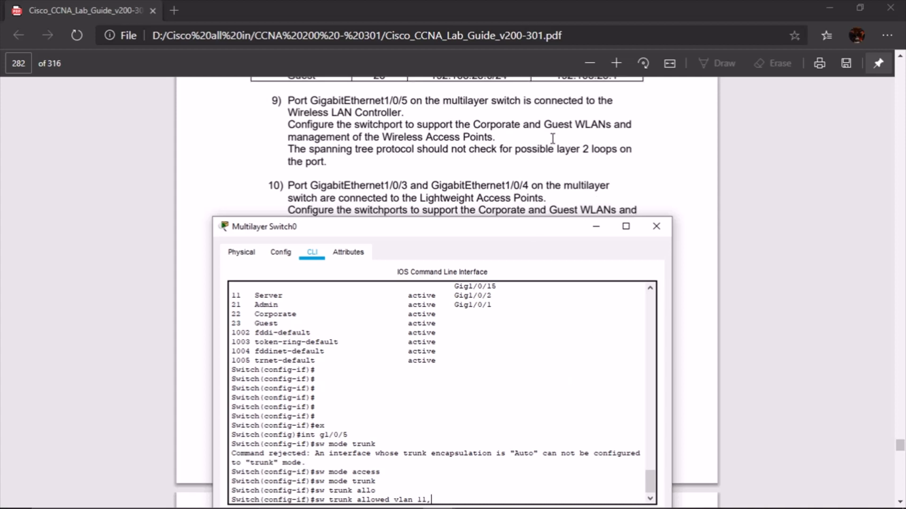
pyautogui.scroll(-1, 552, 138)
pyautogui.scroll(1, 551, 138)
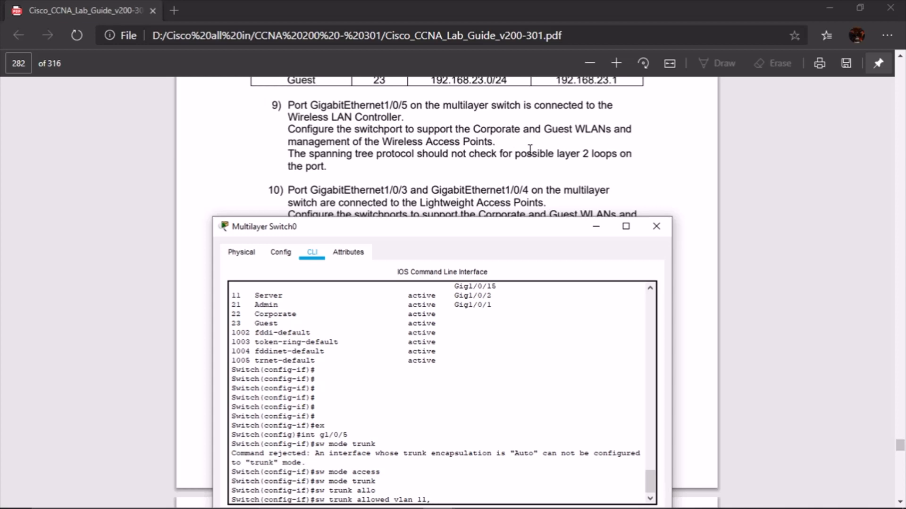
pyautogui.scroll(3, 528, 151)
pyautogui.scroll(-2, 497, 137)
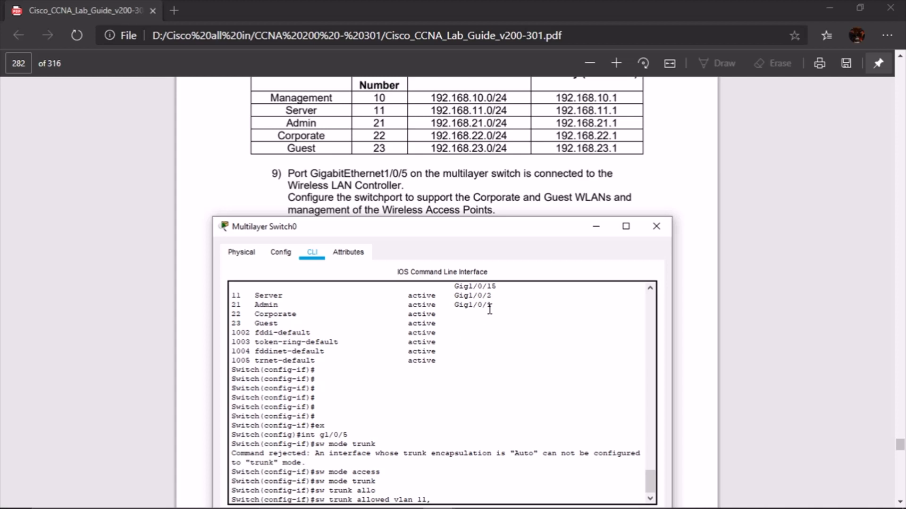
pyautogui.press('BackSpace')
pyautogui.press('BackSpace')
pyautogui.write('0.')
pyautogui.write(',')
pyautogui.write('11,')
pyautogui.write('21,22,')
pyautogui.write('23')
pyautogui.press('Return')
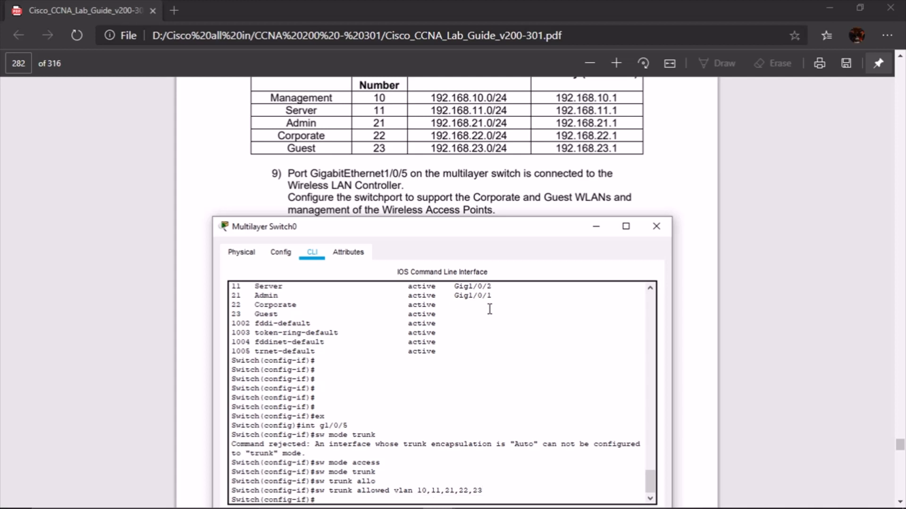
# Disable trunk negotiation and set dot1q encapsulation on the port
pyautogui.write('sw non')
pyautogui.press('Return')
pyautogui.write('sw ')
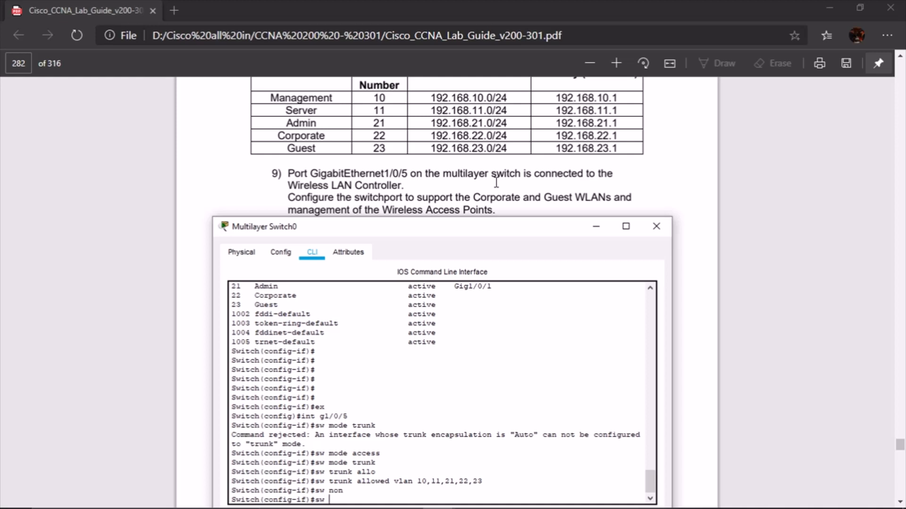
pyautogui.write('trunk encap dot')
pyautogui.press('Return')
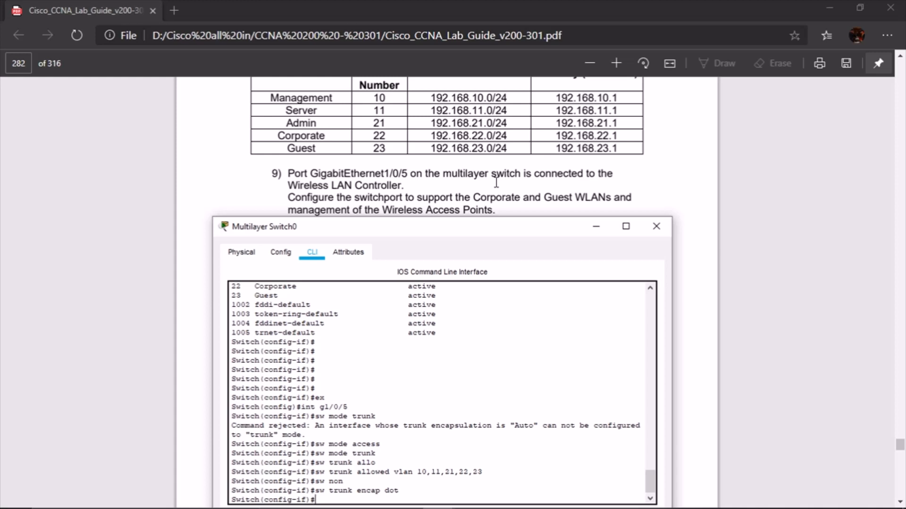
# Enable spanning-tree portfast trunk on Gi1/0/5
pyautogui.write('span')
pyautogui.press('Tab')
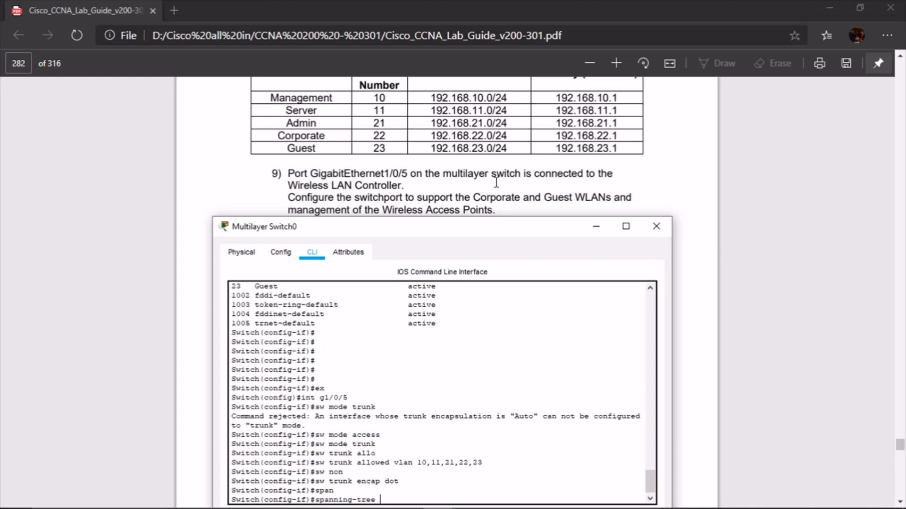
pyautogui.write('tr')
pyautogui.press('Tab')
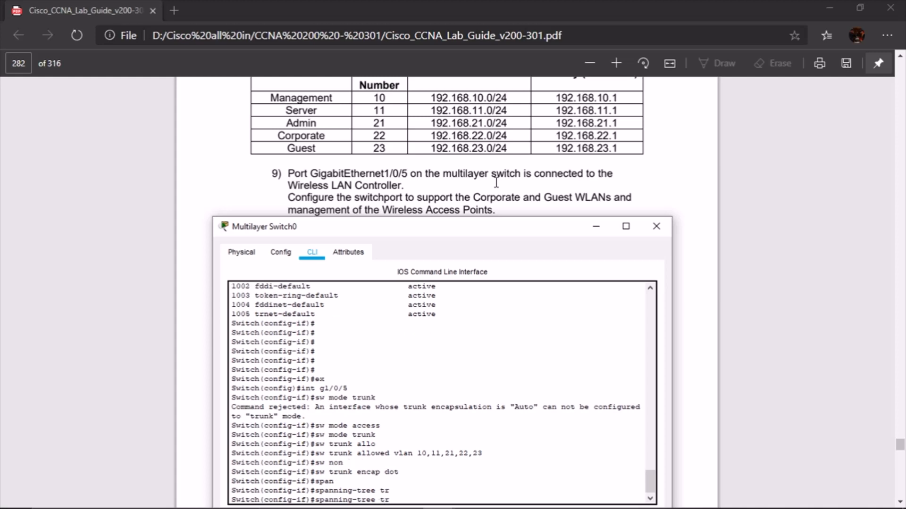
pyautogui.press('BackSpace')
pyautogui.press('BackSpace')
pyautogui.write('po')
pyautogui.press('Tab')
pyautogui.write('tr')
pyautogui.press('Tab')
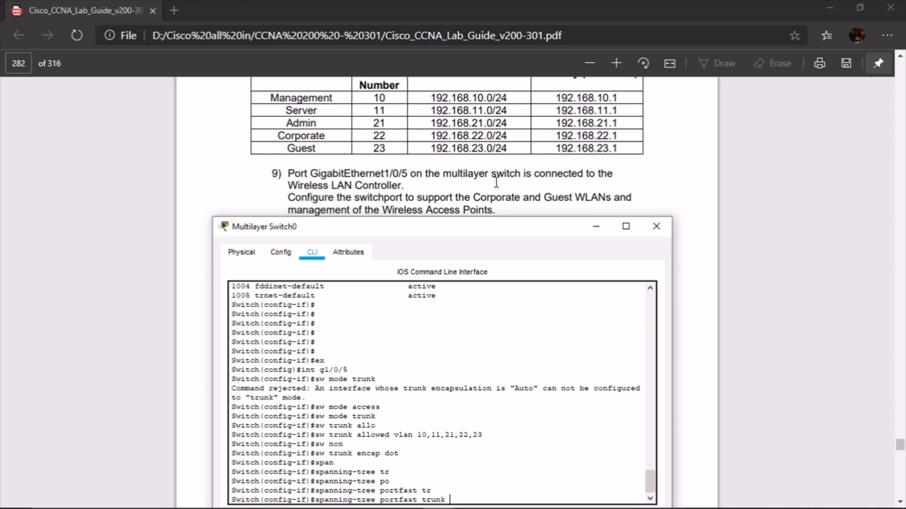
pyautogui.press('Return')
pyautogui.press('Return')
pyautogui.press('Return')
pyautogui.press('Return')
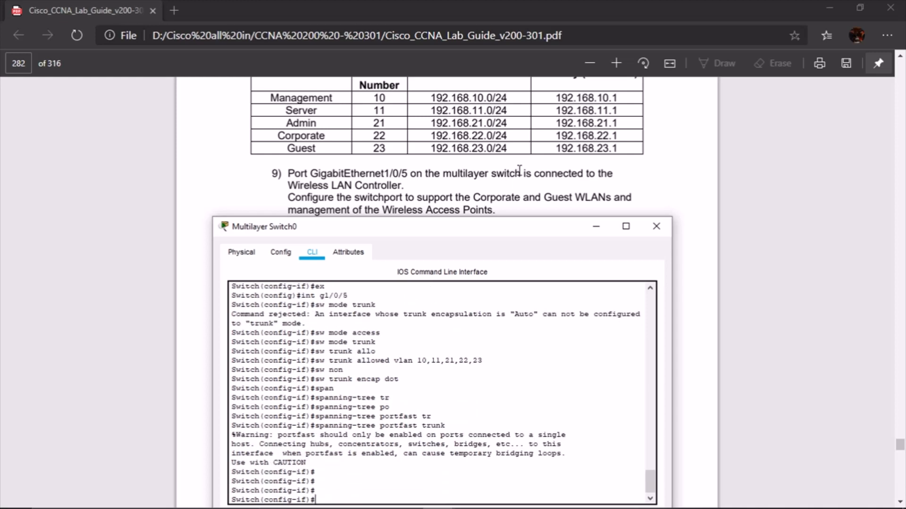
# Move the switch window up and enter configuration for interface GigabitEthernet1/0/2
pyautogui.scroll(-3, 519, 169)
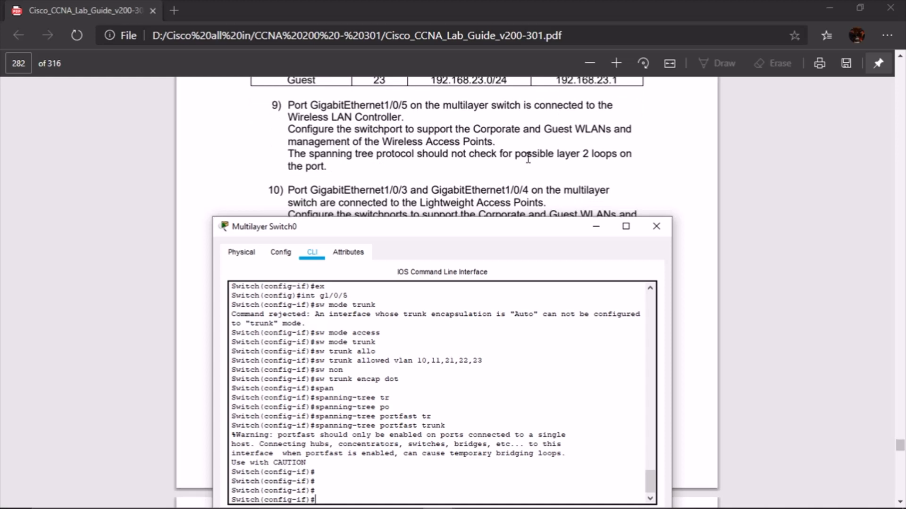
pyautogui.scroll(-3, 599, 151)
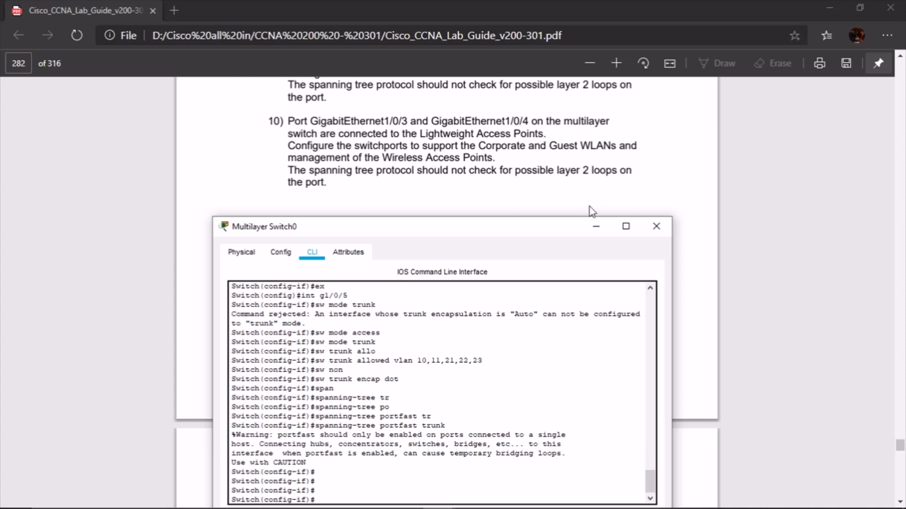
pyautogui.moveTo(562, 227); pyautogui.dragTo(566, 213)
pyautogui.click(473, 458)
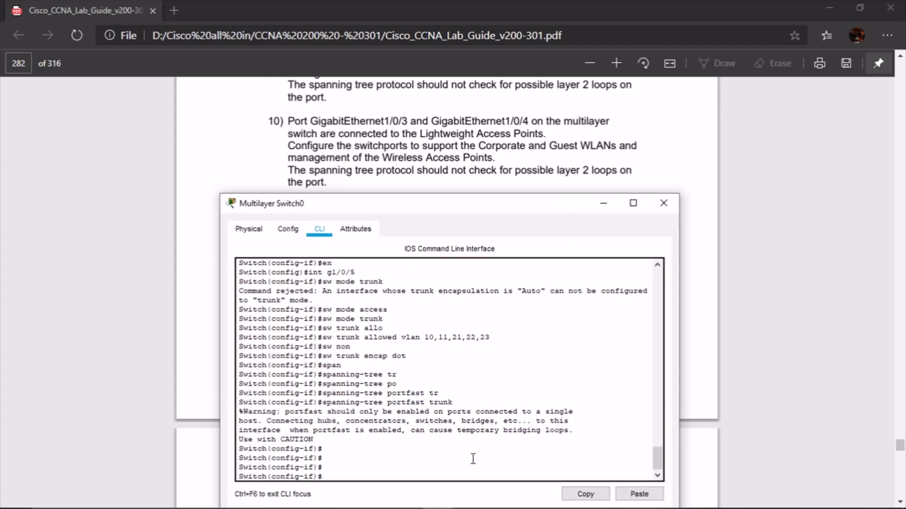
pyautogui.press('Return')
pyautogui.press('Return')
pyautogui.press('Return')
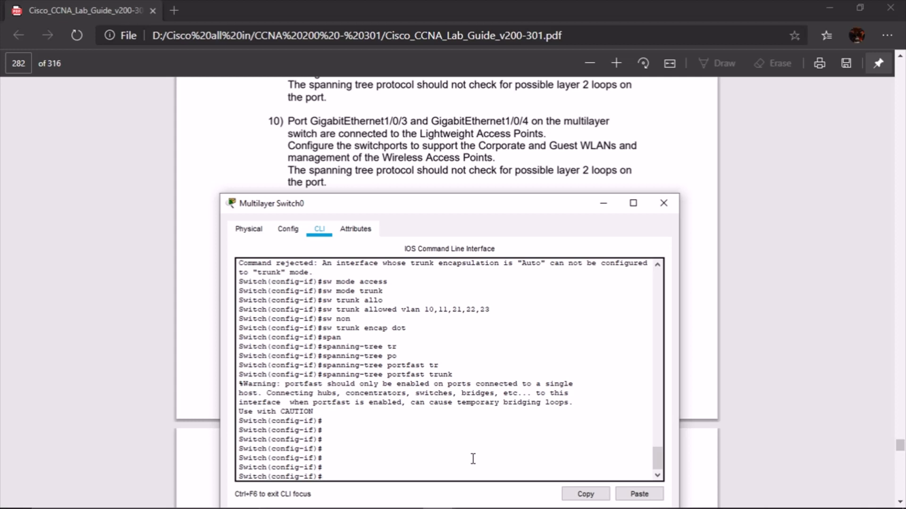
pyautogui.write('int g1/0/2')
pyautogui.press('Return')
# Set Gi1/0/2 to access mode and assign it to VLAN 22
pyautogui.write('sw mode acc')
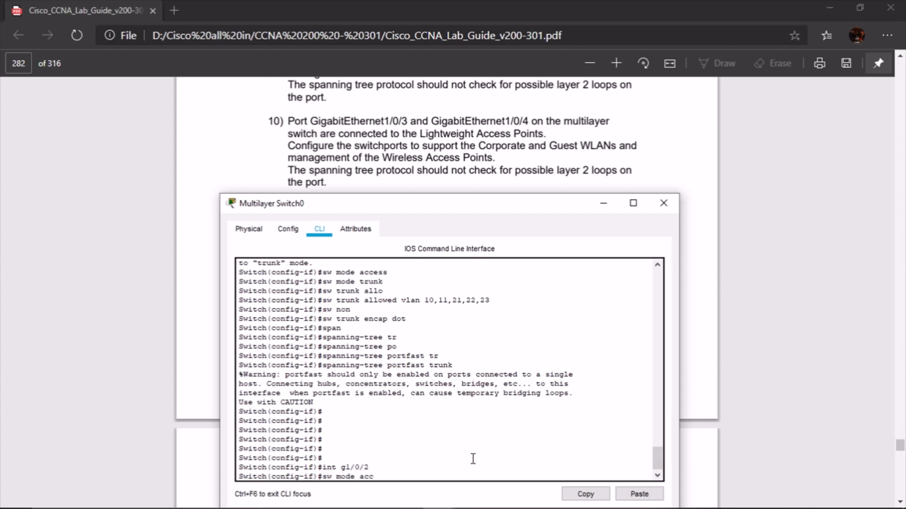
pyautogui.press('Return')
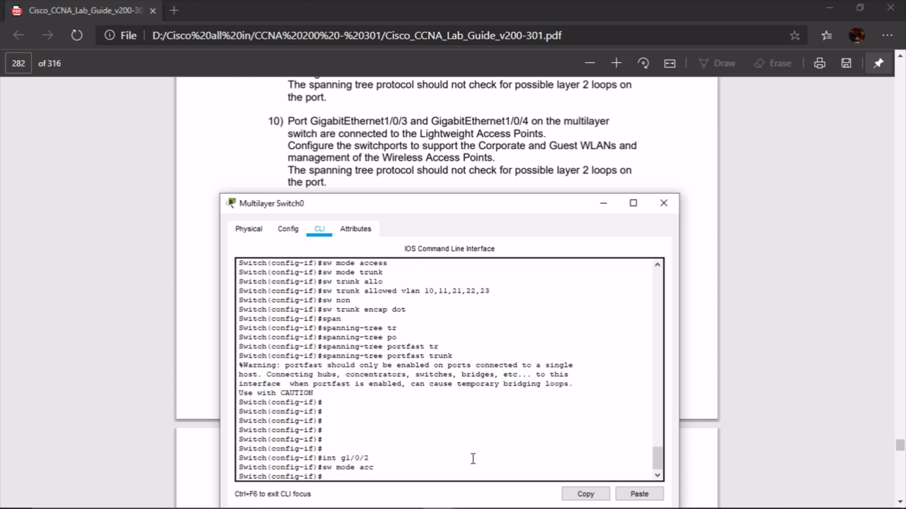
pyautogui.write('sw acc vlan')
pyautogui.scroll(3, 577, 145)
pyautogui.scroll(2, 577, 146)
pyautogui.scroll(-2, 576, 146)
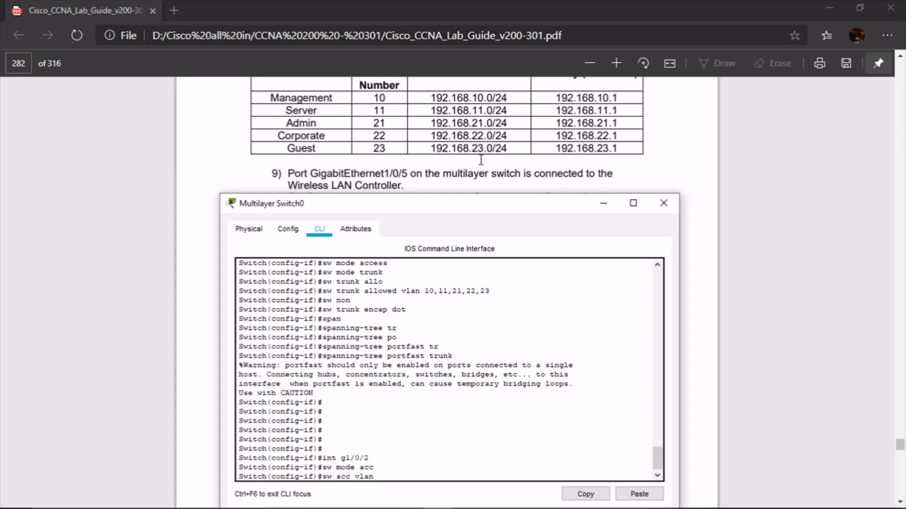
pyautogui.scroll(-3, 481, 161)
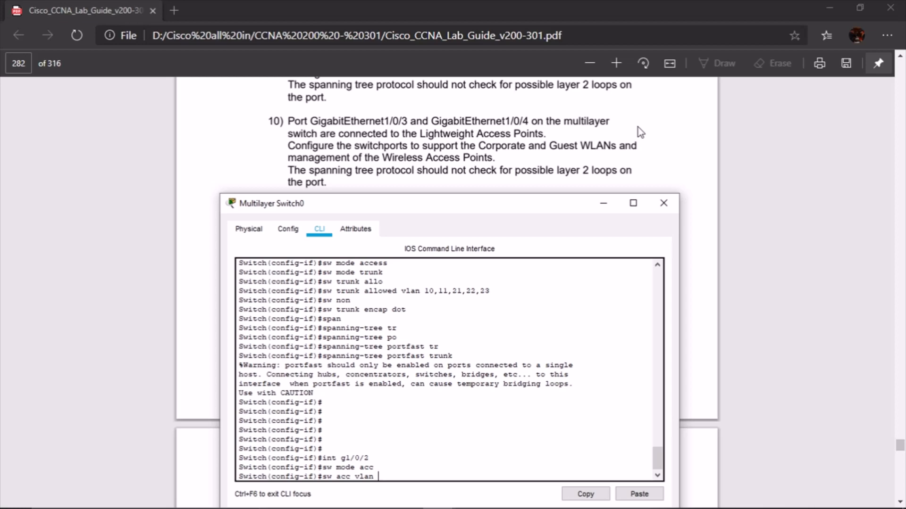
pyautogui.scroll(3, 638, 127)
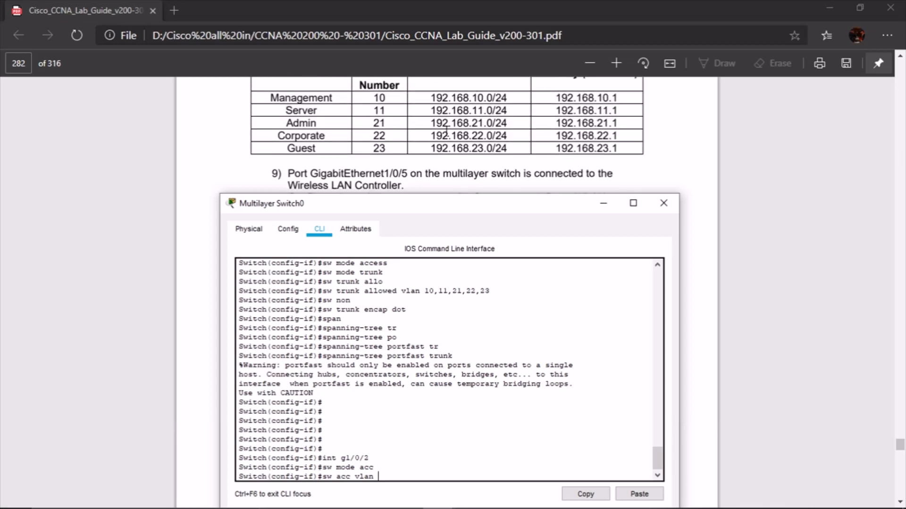
pyautogui.scroll(-3, 519, 152)
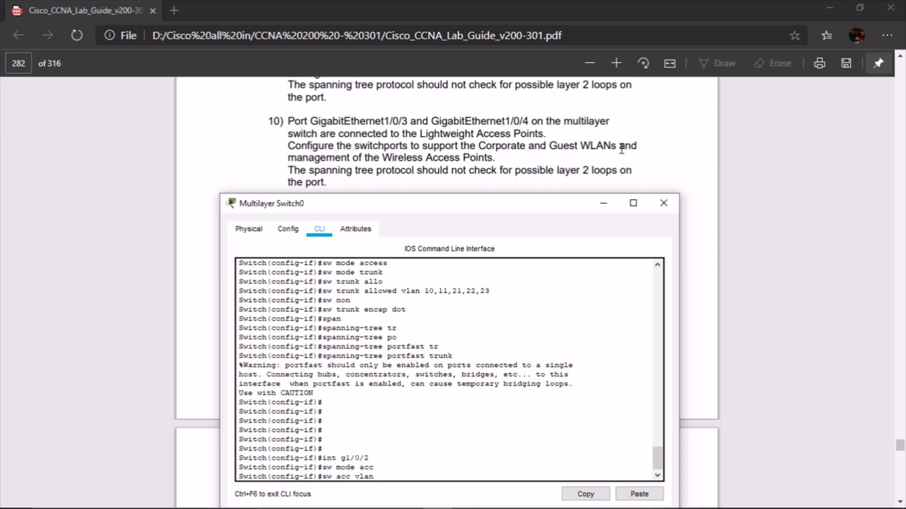
pyautogui.scroll(3, 537, 137)
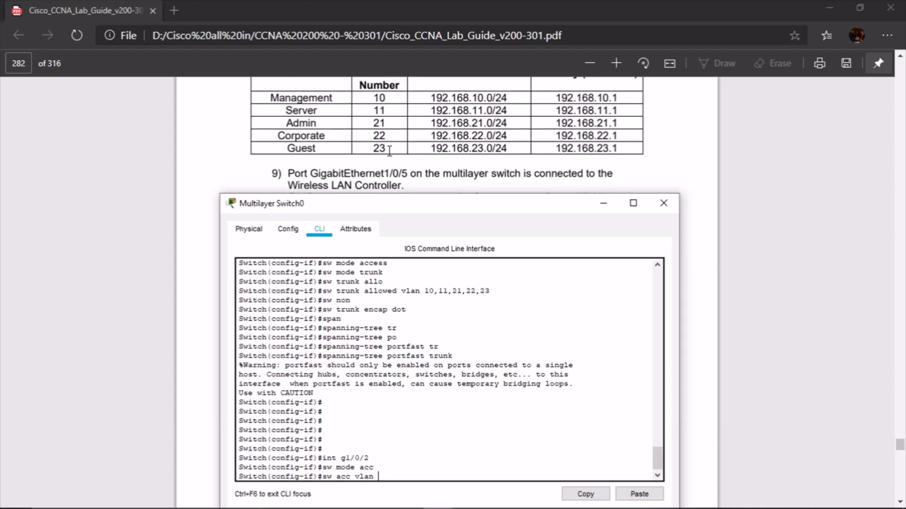
pyautogui.scroll(-2, 389, 151)
pyautogui.scroll(-2, 389, 151)
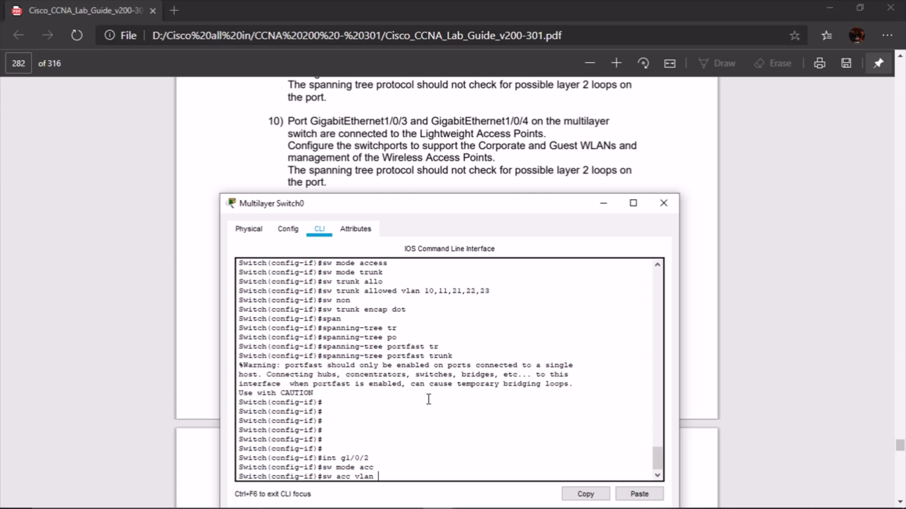
pyautogui.write('22')
pyautogui.press('Return')
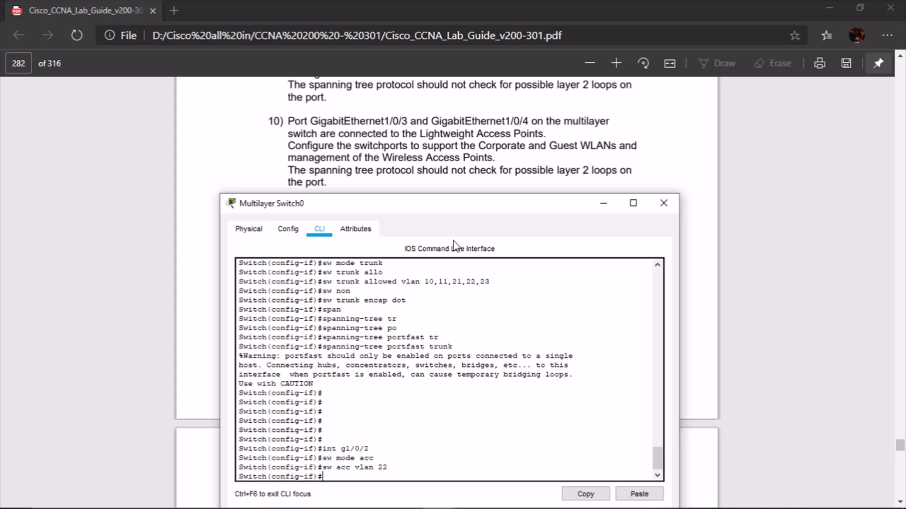
# Remove the VLAN 22 access assignment with 'no sw acc vlan 22'
pyautogui.scroll(2, 464, 165)
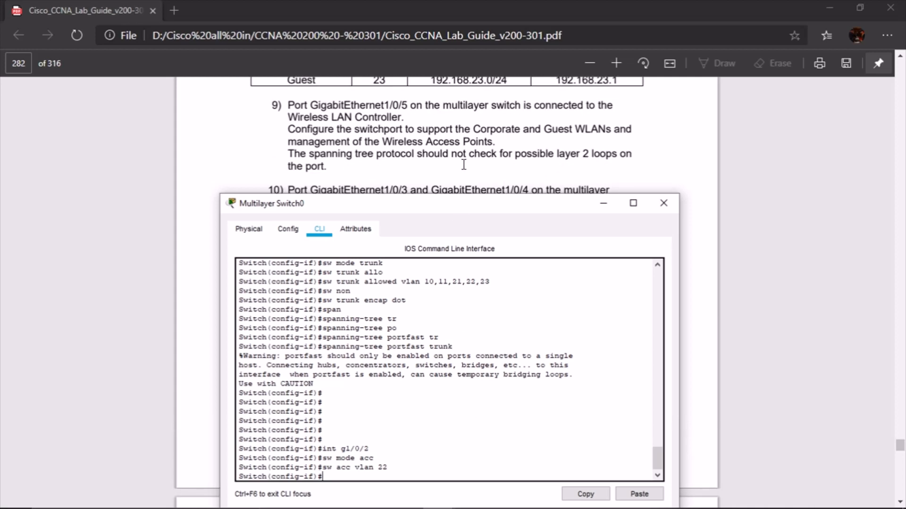
pyautogui.scroll(-2, 463, 165)
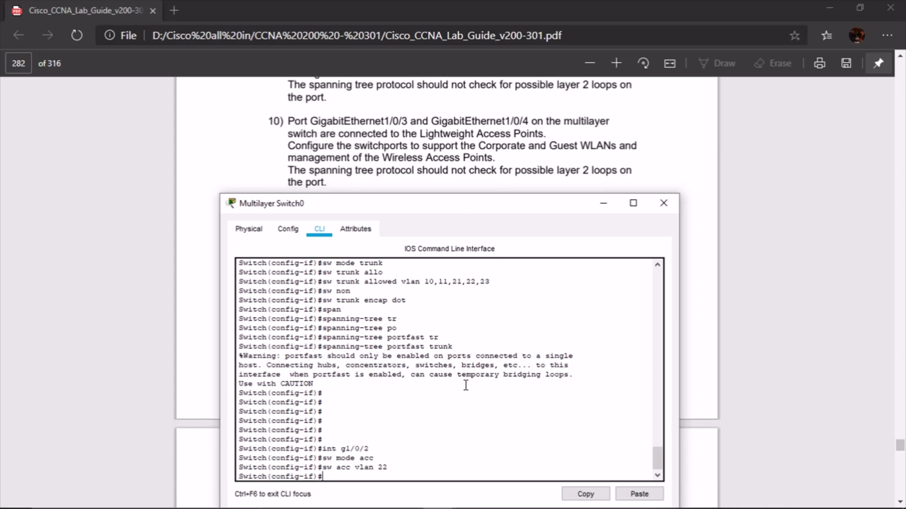
pyautogui.click(466, 437)
pyautogui.press('Up')
pyautogui.press('BackSpace')
pyautogui.press('Up')
pyautogui.press('BackSpace')
pyautogui.press('BackSpace')
pyautogui.press('BackSpace')
pyautogui.press('BackSpace')
pyautogui.press('BackSpace')
pyautogui.press('BackSpace')
pyautogui.press('BackSpace')
pyautogui.press('BackSpace')
pyautogui.press('BackSpace')
pyautogui.press('BackSpace')
pyautogui.press('BackSpace')
pyautogui.press('Up')
# Enter interface g1/0/3 by editing a recalled interface command
pyautogui.press('Up')
pyautogui.press('Down')
pyautogui.hotkey('ctrl', 'a')
pyautogui.write('no')
pyautogui.press('Return')
pyautogui.press('Up')
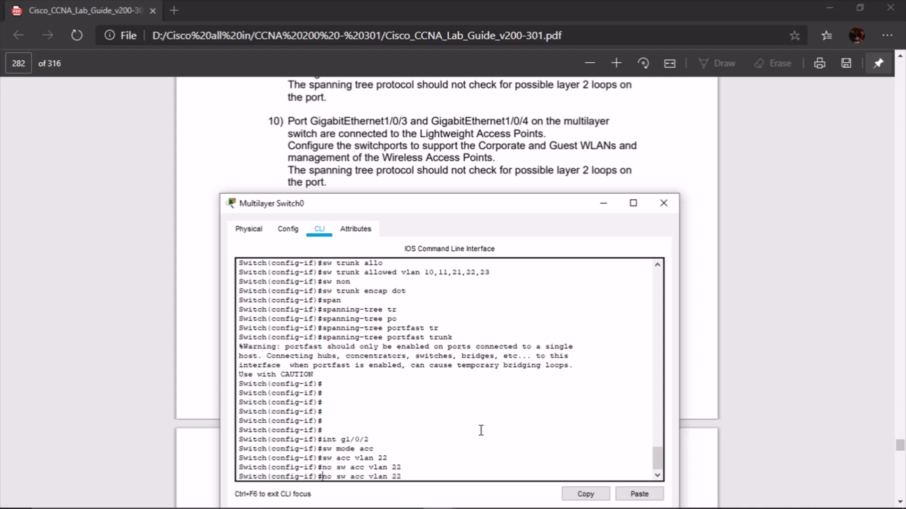
pyautogui.press('Down')
pyautogui.press('Up')
pyautogui.press('Up')
pyautogui.press('Up')
pyautogui.press('Down')
pyautogui.press('Up')
pyautogui.press('Up')
pyautogui.press('Up')
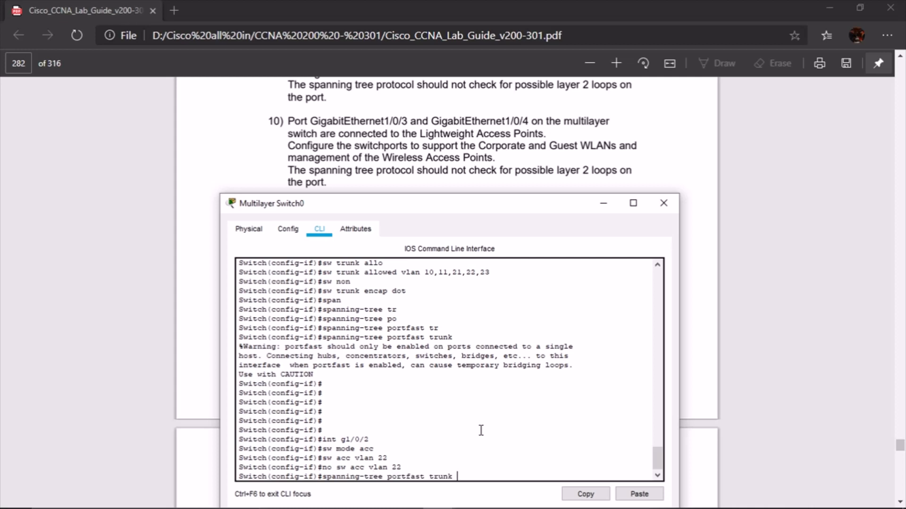
pyautogui.press('Down')
pyautogui.press('BackSpace')
pyautogui.write('3')
pyautogui.press('Return')
# Make g1/0/3 an access port in VLAN 22 and enable it with no shutdown
pyautogui.press('Return')
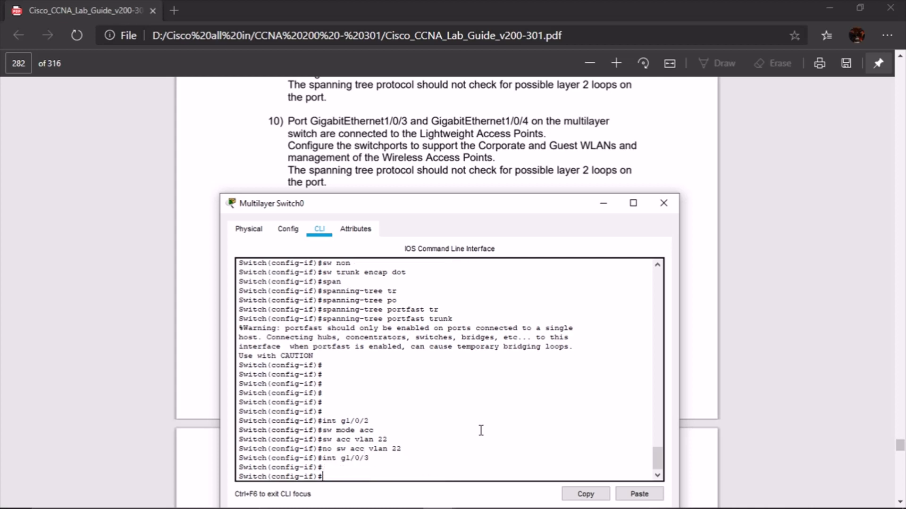
pyautogui.write('sw mode ac')
pyautogui.press('Return')
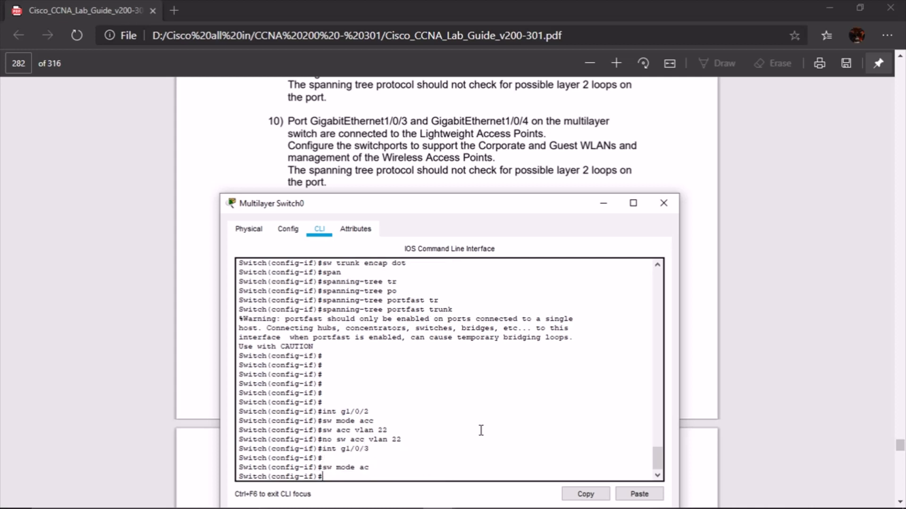
pyautogui.write('sw a')
pyautogui.write('acc ')
pyautogui.write('vlan 22')
pyautogui.scroll(3, 367, 140)
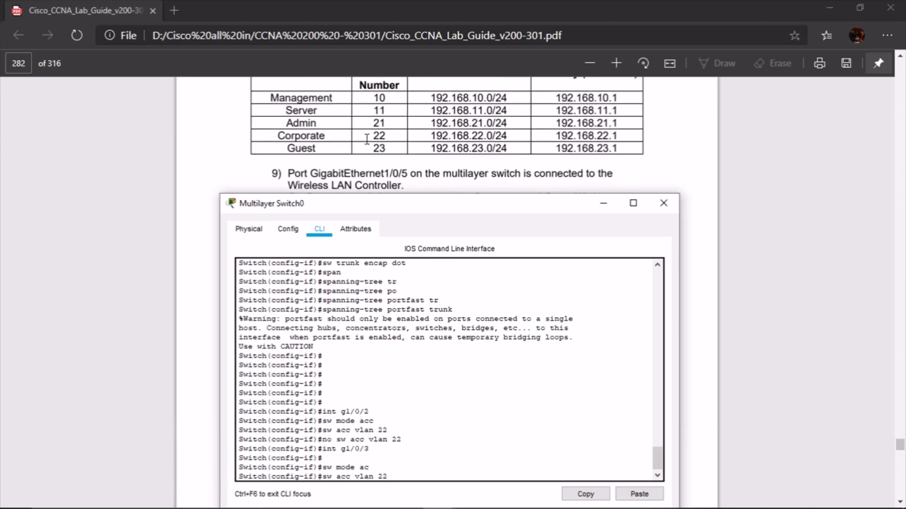
pyautogui.scroll(-3, 403, 137)
pyautogui.press('Return')
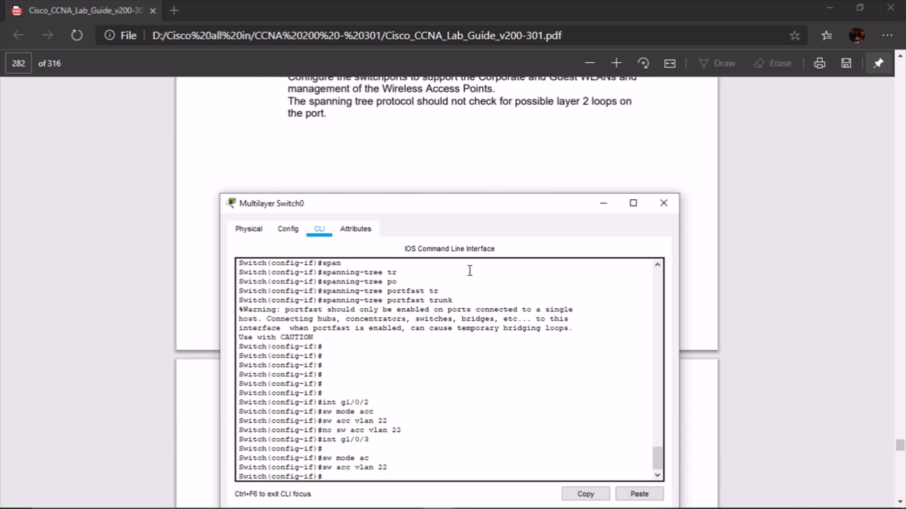
pyautogui.write('no shur')
pyautogui.write('no shu')
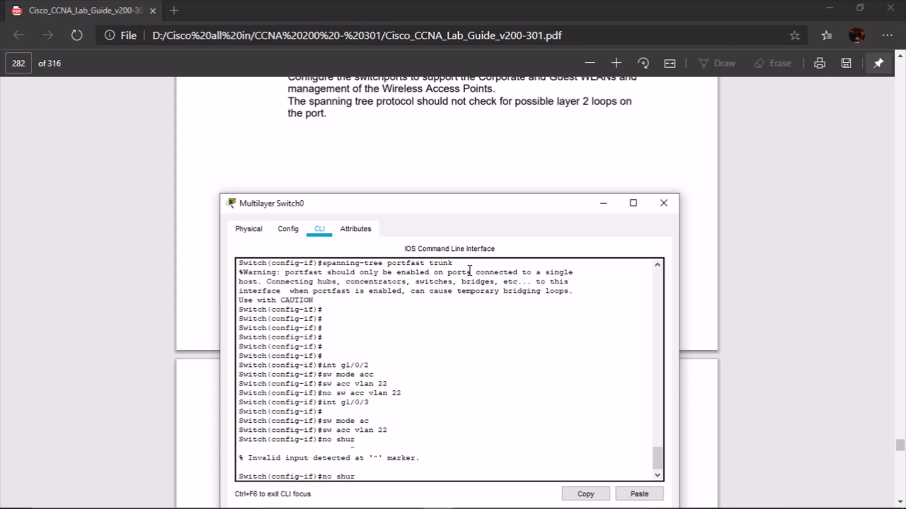
pyautogui.press('Return')
# Make g1/0/4 an access port in VLAN 23 and bring it up with no shutdown
pyautogui.write('sw mode ac')
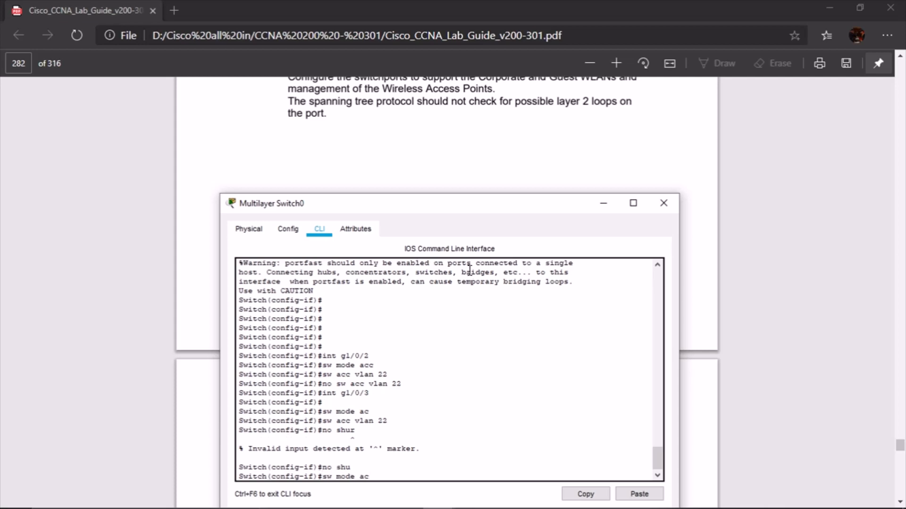
pyautogui.press('Up')
pyautogui.press('Return')
pyautogui.write('sw mode a')
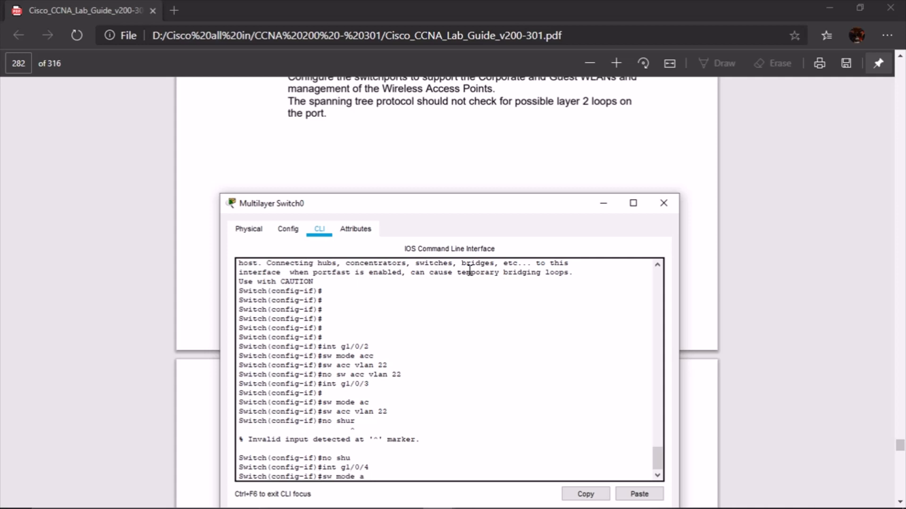
pyautogui.write('cc')
pyautogui.press('Return')
pyautogui.write('sw acc vlan')
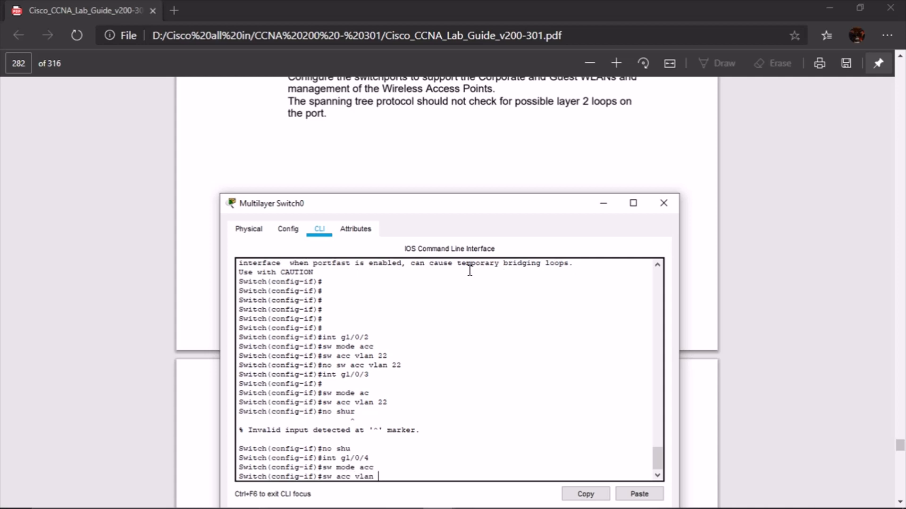
pyautogui.write(' 23')
pyautogui.press('Return')
pyautogui.write('no')
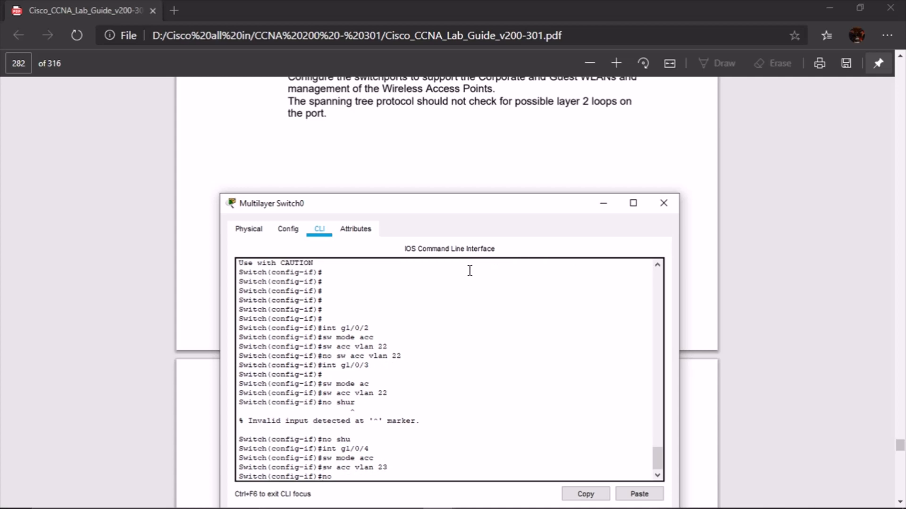
pyautogui.write(' shut')
pyautogui.press('Return')
pyautogui.scroll(2, 450, 160)
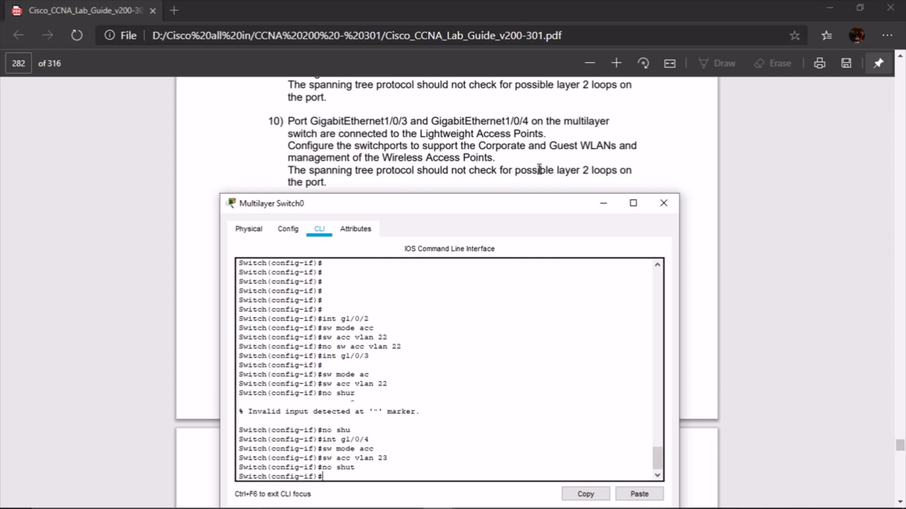
pyautogui.scroll(-2, 520, 176)
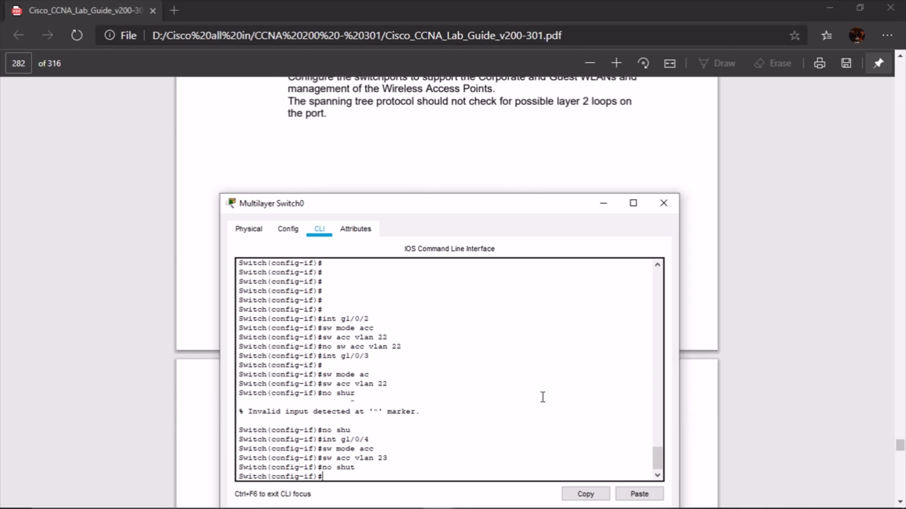
# Enable spanning-tree portfast on g1/0/4
pyautogui.write('pan')
pyautogui.press('Tab')
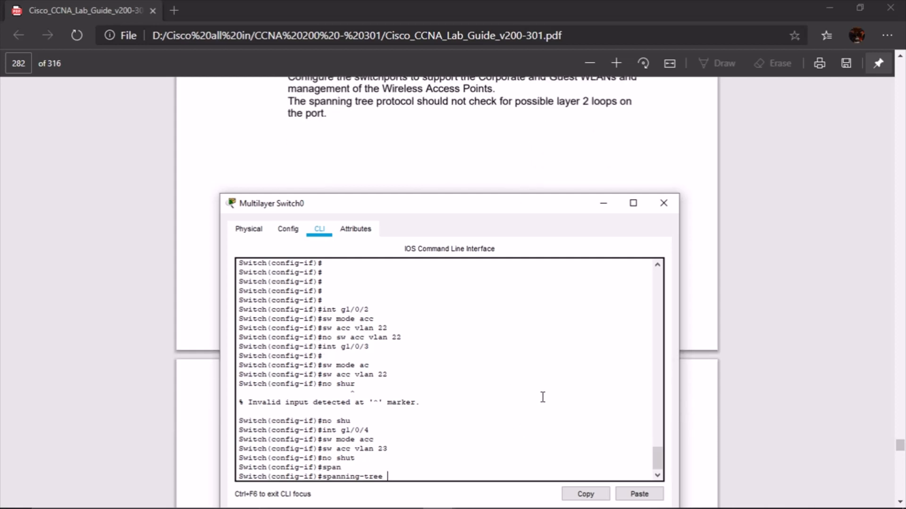
pyautogui.write('por')
pyautogui.press('Tab')
pyautogui.press('Return')
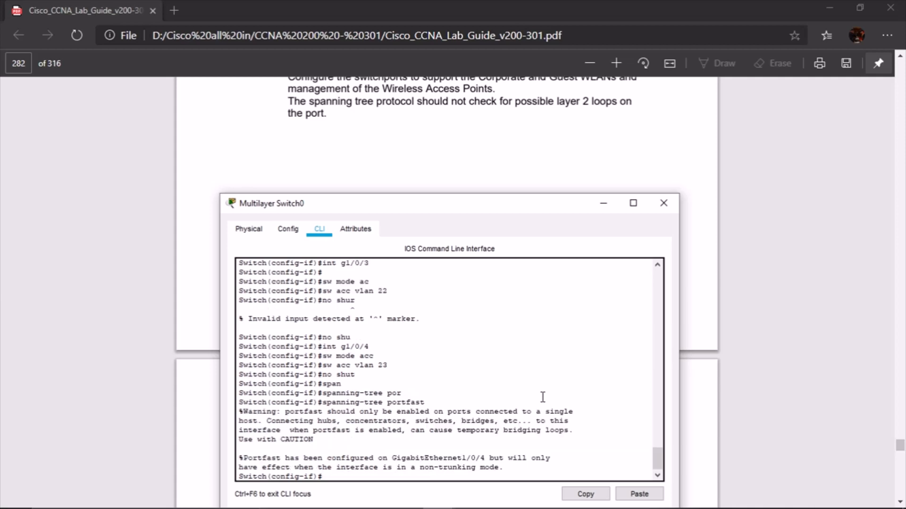
pyautogui.press('Return')
# Enter interface g1/0/3 and enable spanning-tree portfast on it
pyautogui.write('no shu')
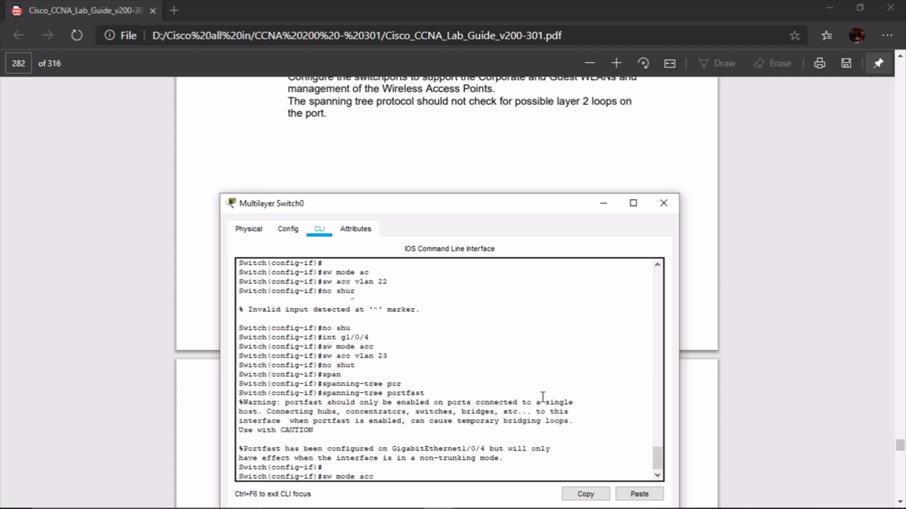
pyautogui.press('Up')
pyautogui.press('Up')
pyautogui.press('Up')
pyautogui.press('Up')
pyautogui.press('Up')
pyautogui.press('Up')
pyautogui.press('Up')
pyautogui.press('Up')
pyautogui.press('Down')
pyautogui.press('Down')
pyautogui.press('BackSpace')
pyautogui.write('3')
pyautogui.press('Return')
pyautogui.write('span')
pyautogui.press('Tab')
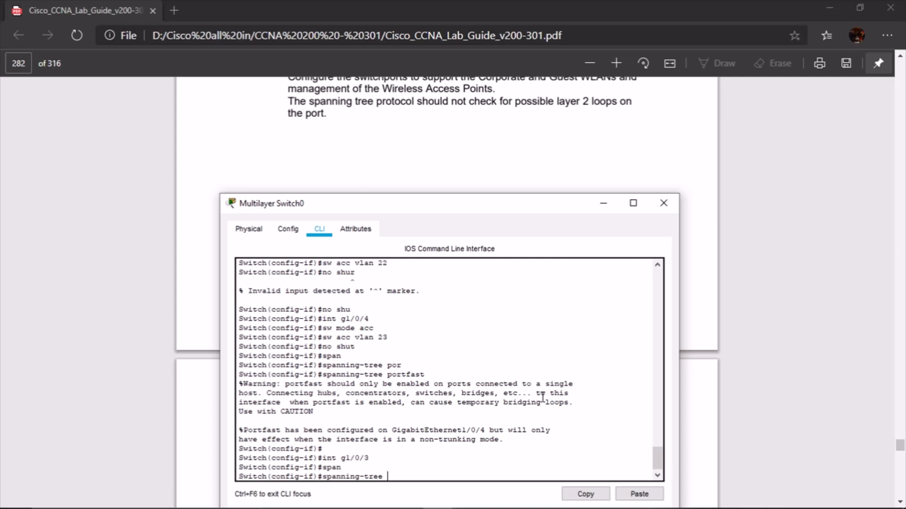
pyautogui.write('por')
pyautogui.press('Tab')
pyautogui.press('Return')
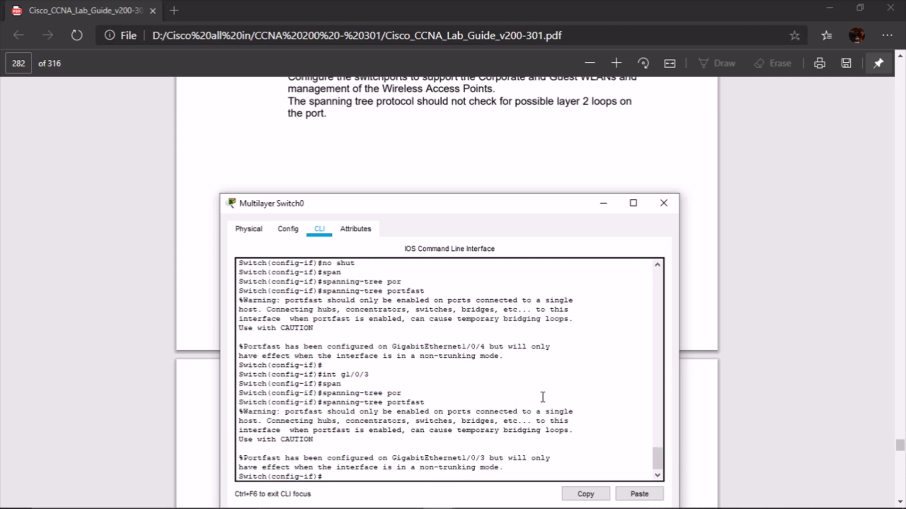
pyautogui.scroll(-6, 472, 162)
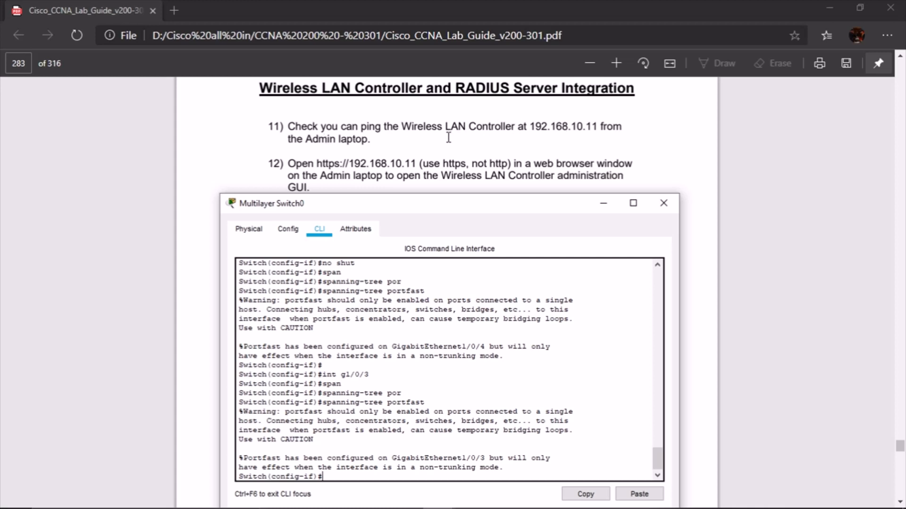
# Minimize the switch console, highlight 192.168.10.11 in lab step 11, and return to Packet Tracer
pyautogui.click(604, 204)
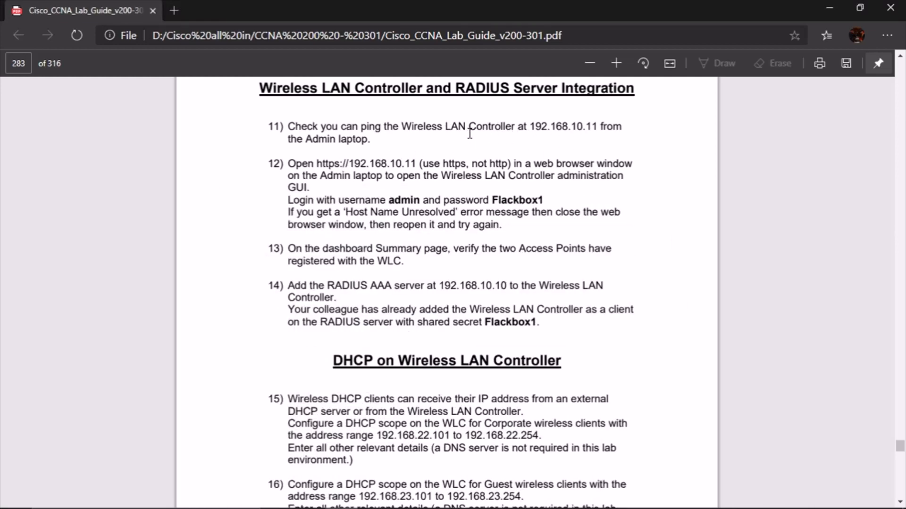
pyautogui.moveTo(530, 126); pyautogui.dragTo(600, 127)
pyautogui.moveTo(440, 493)
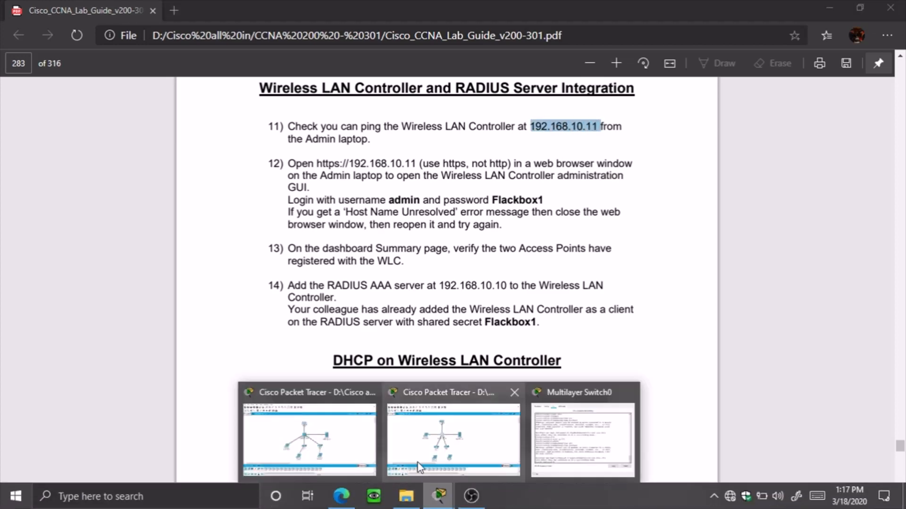
pyautogui.click(404, 446)
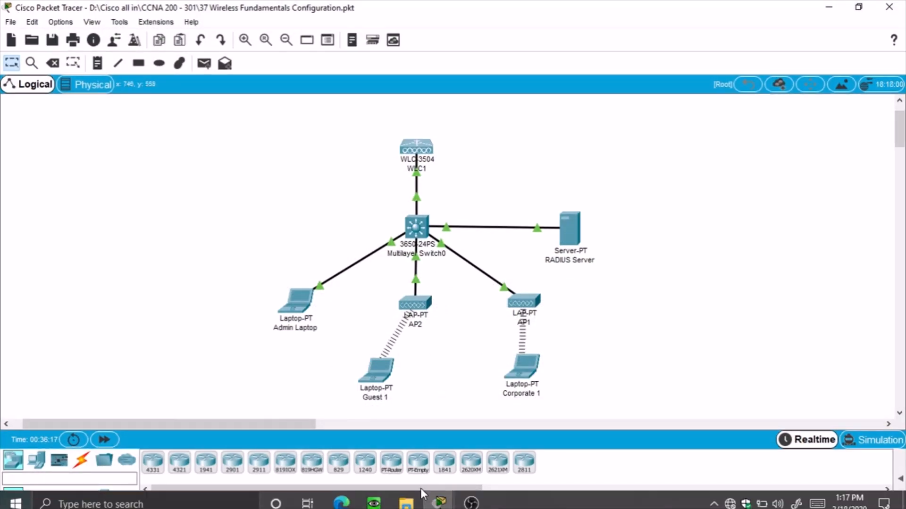
# On the Admin Laptop's Command Prompt, run ipconfig /all to check its IP settings
pyautogui.moveTo(439, 496)
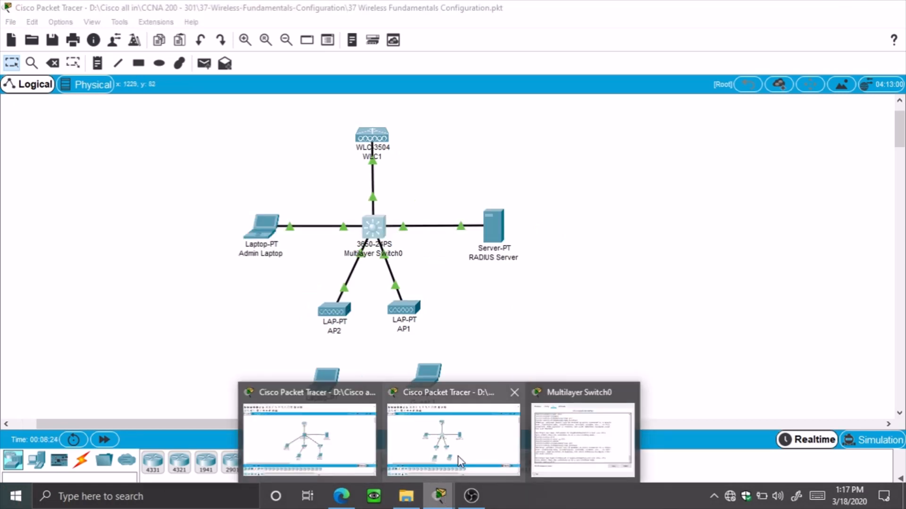
pyautogui.click(457, 457)
pyautogui.click(265, 236)
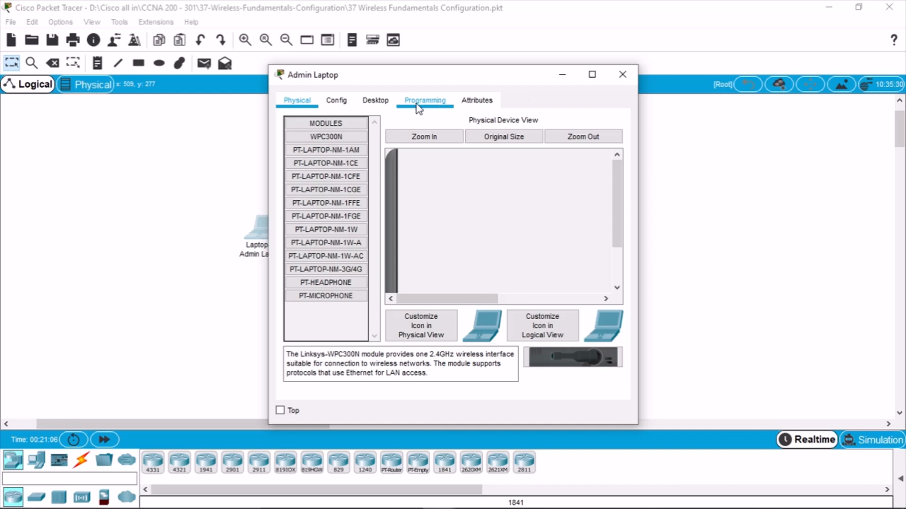
pyautogui.click(378, 101)
pyautogui.click(573, 162)
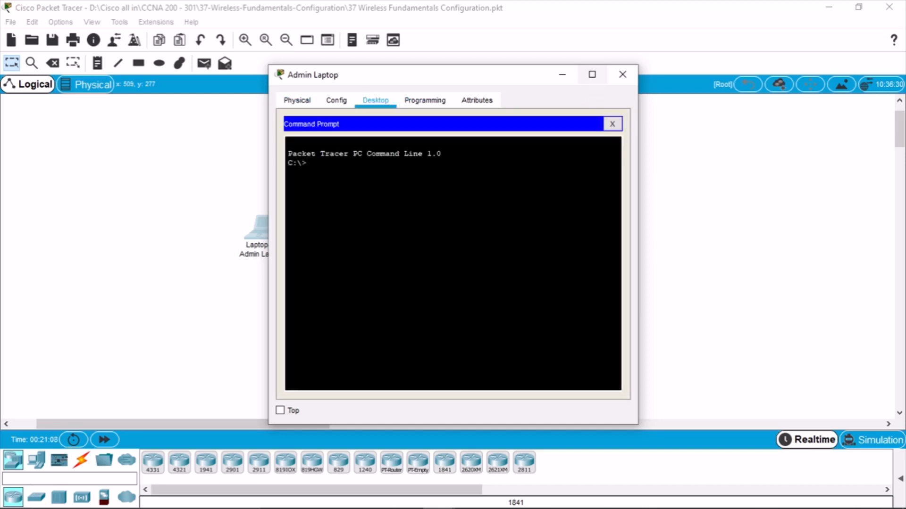
pyautogui.write('ipconfig /all')
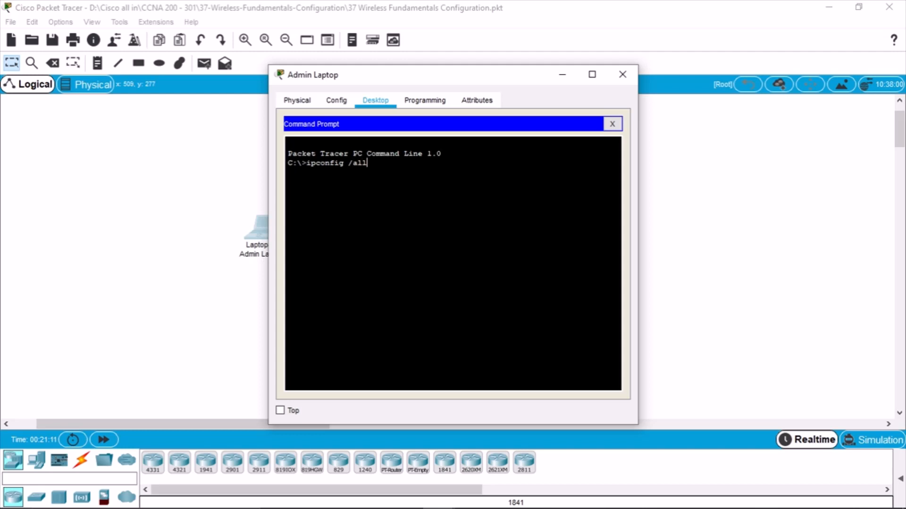
pyautogui.press('Return')
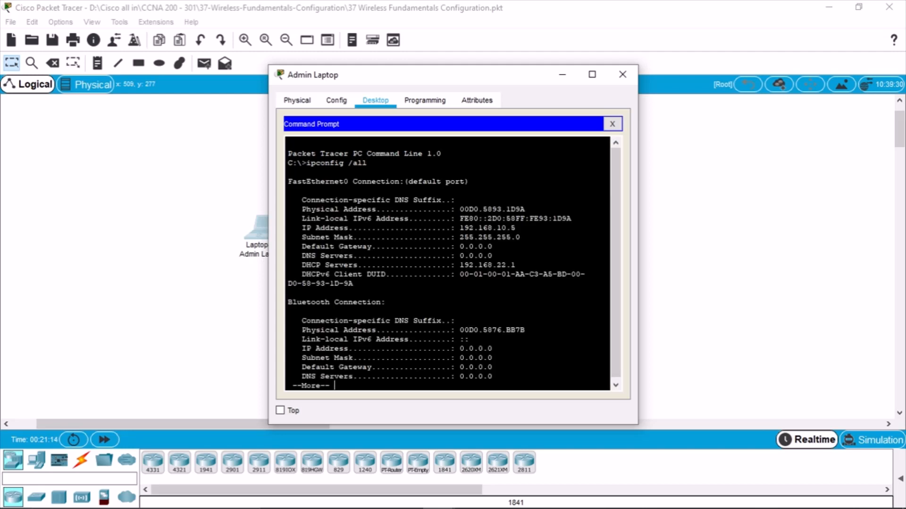
pyautogui.press('Return')
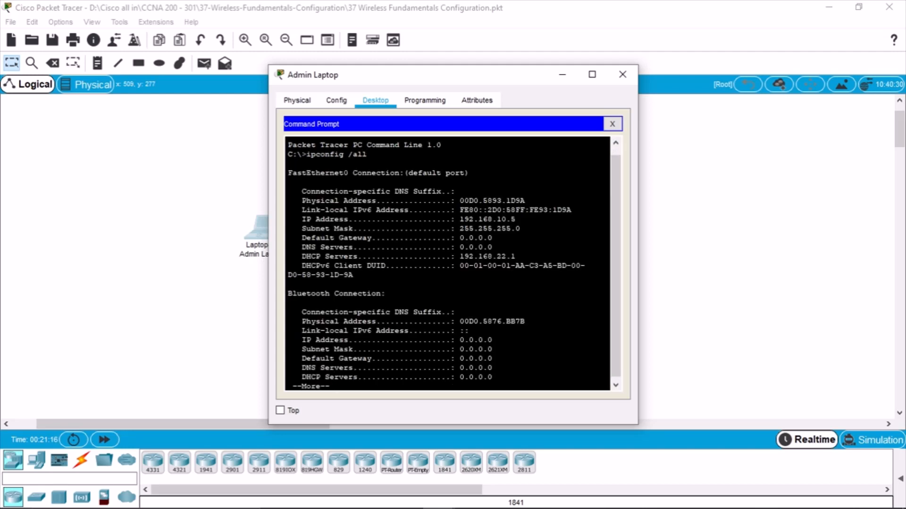
pyautogui.press('Return')
pyautogui.press('Return')
pyautogui.press('Return')
pyautogui.press('Return')
pyautogui.press('Return')
pyautogui.press('Return')
# Ping the WLC at 192.168.10.11 from the laptop, then close the laptop windows
pyautogui.write('pi')
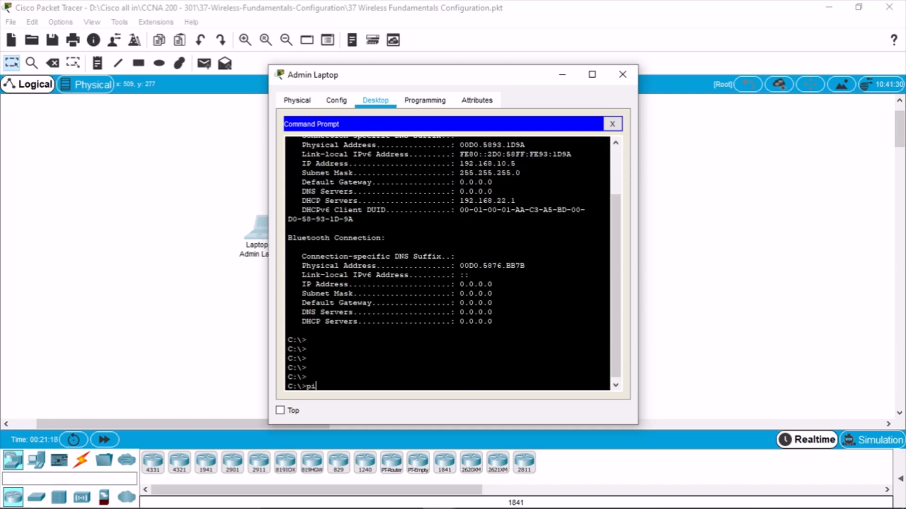
pyautogui.write('ng 192.168.10.11')
pyautogui.press('Return')
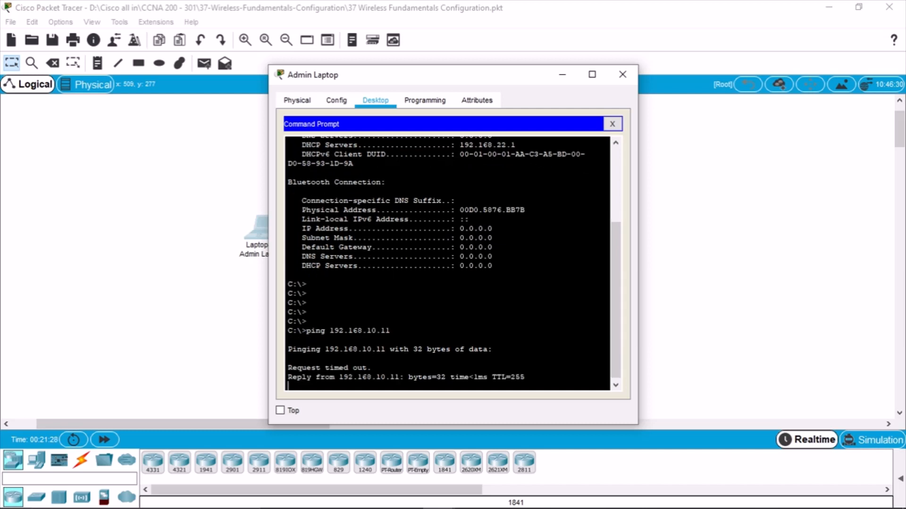
pyautogui.click(612, 124)
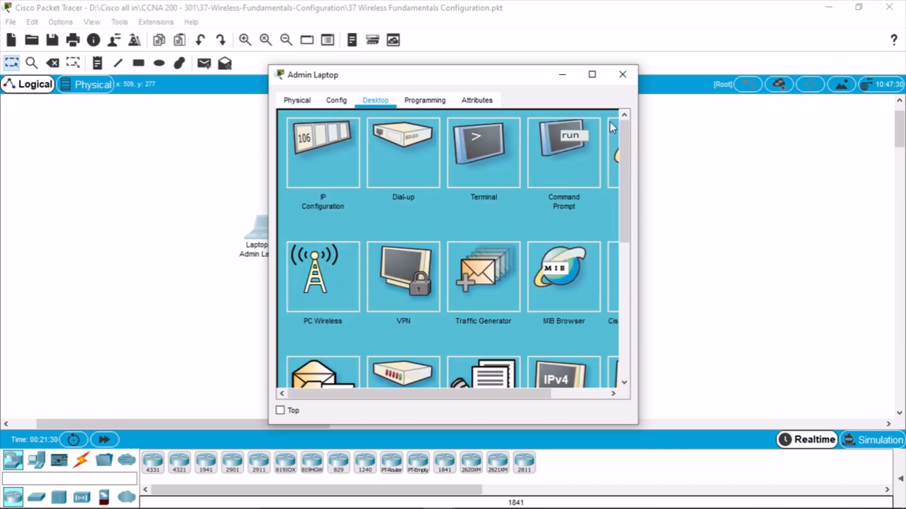
pyautogui.click(623, 75)
# Bring the lab guide back and go Back from the not-connected error page
pyautogui.moveTo(459, 508)
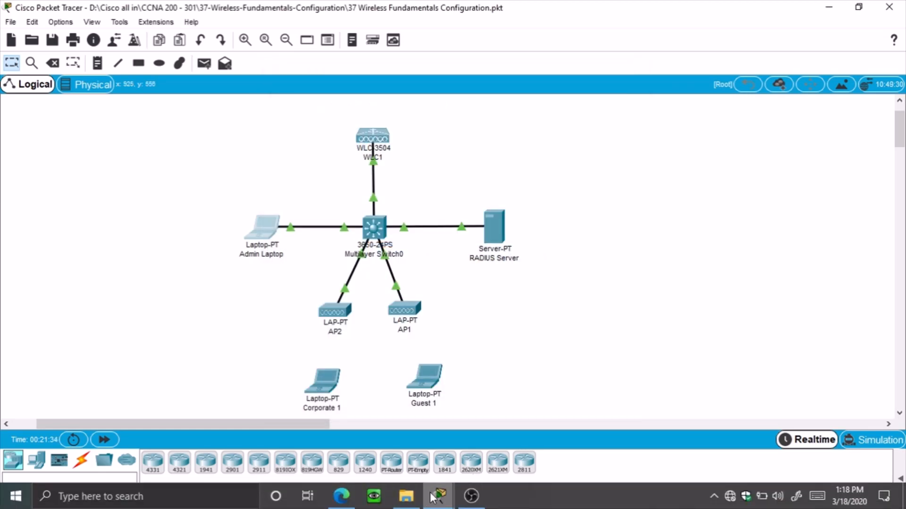
pyautogui.click(346, 504)
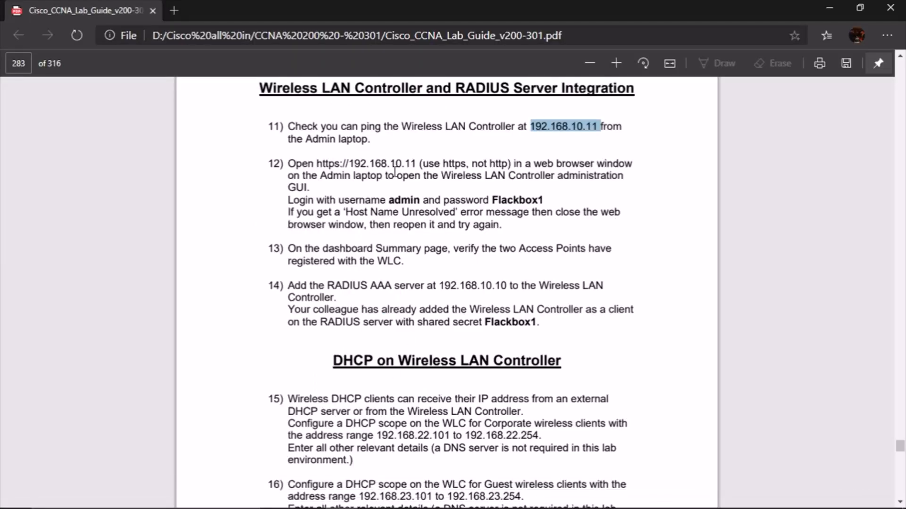
pyautogui.doubleClick(297, 164)
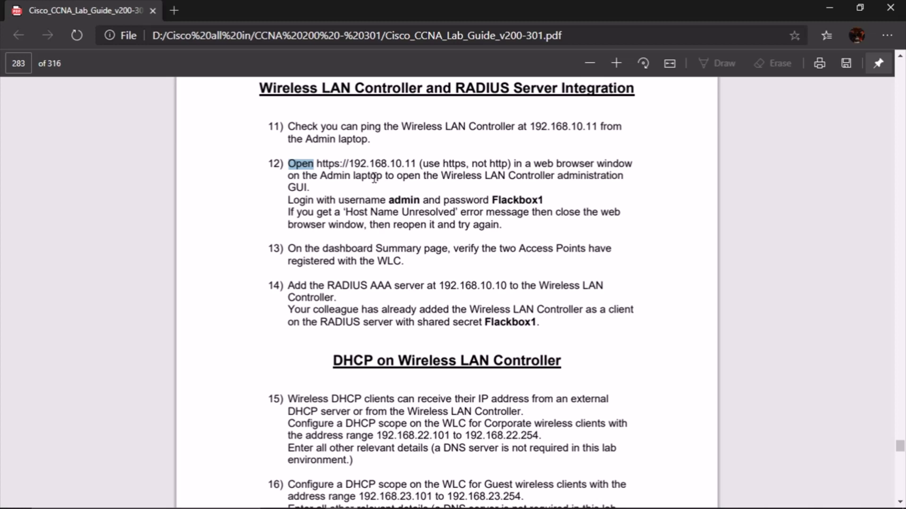
pyautogui.click(325, 168)
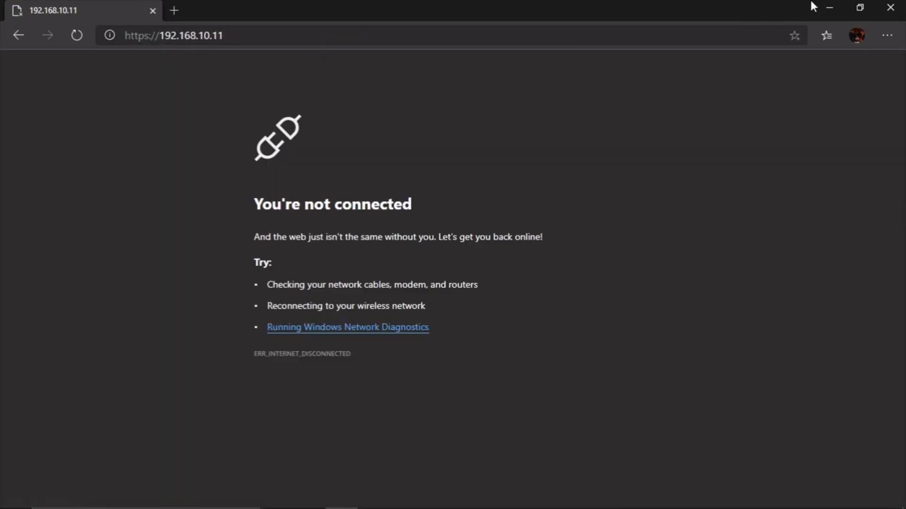
pyautogui.click(18, 34)
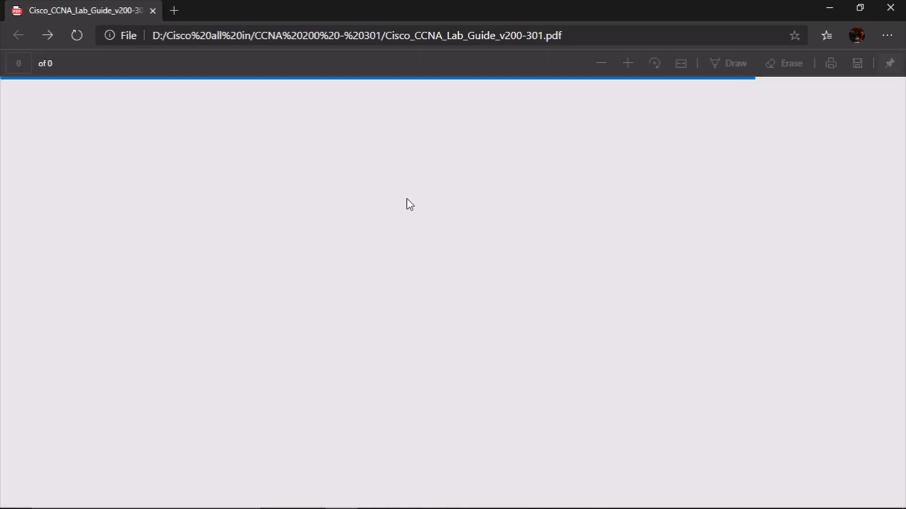
# Follow the Wireless Fundamentals link to page 283 and highlight the controller URL in step 12
pyautogui.scroll(-10, 401, 212)
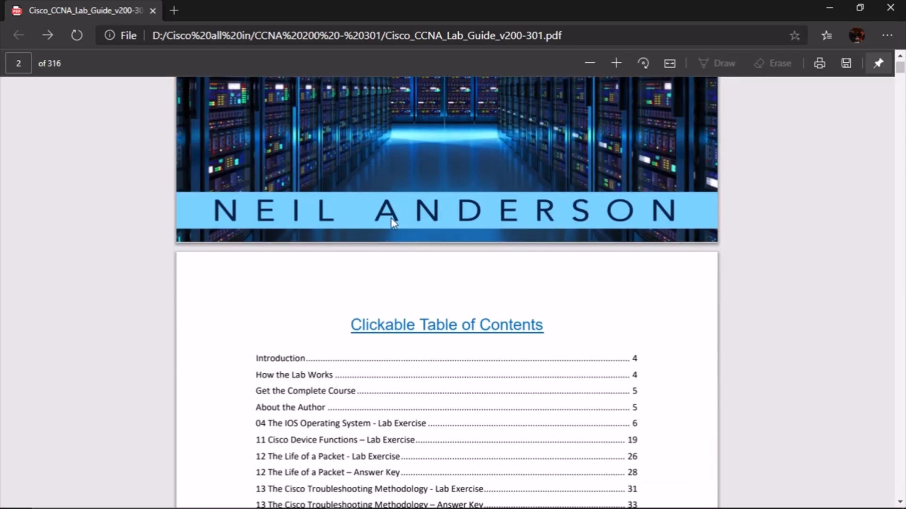
pyautogui.scroll(-15, 391, 218)
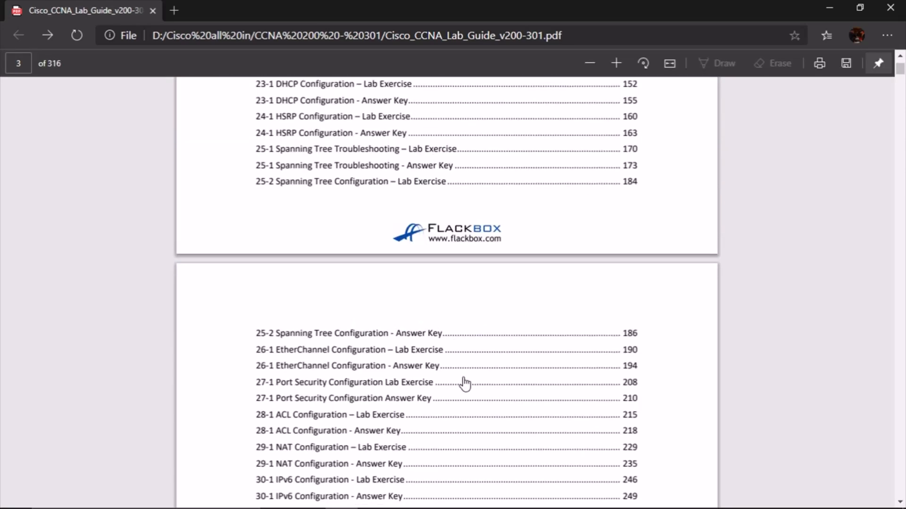
pyautogui.scroll(-6, 464, 383)
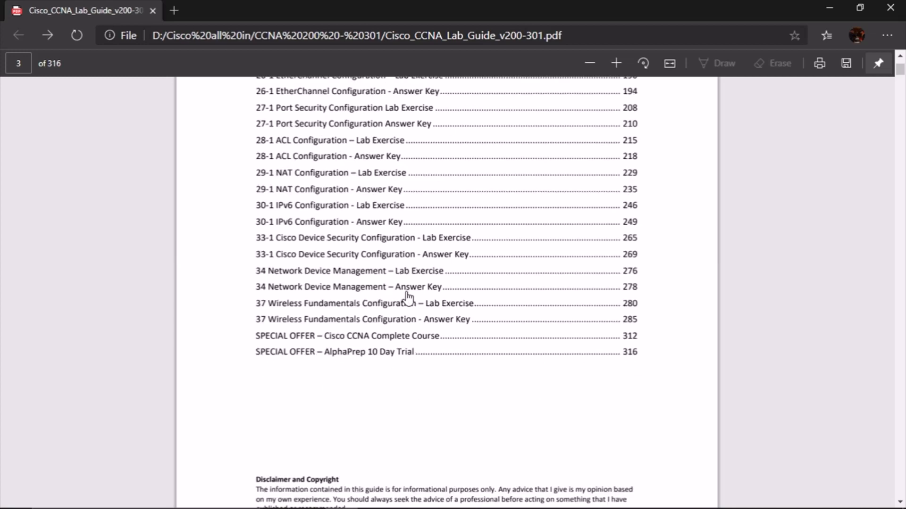
pyautogui.click(342, 307)
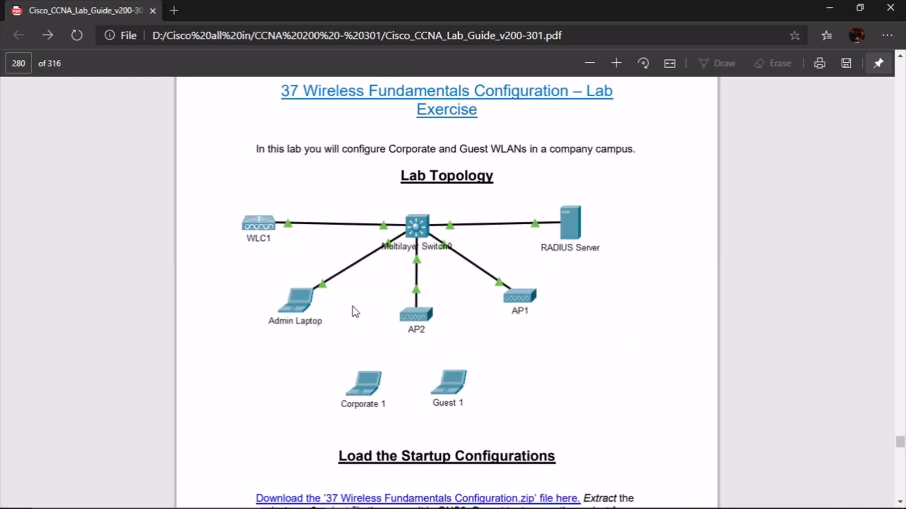
pyautogui.scroll(-10, 509, 346)
pyautogui.scroll(-15, 508, 346)
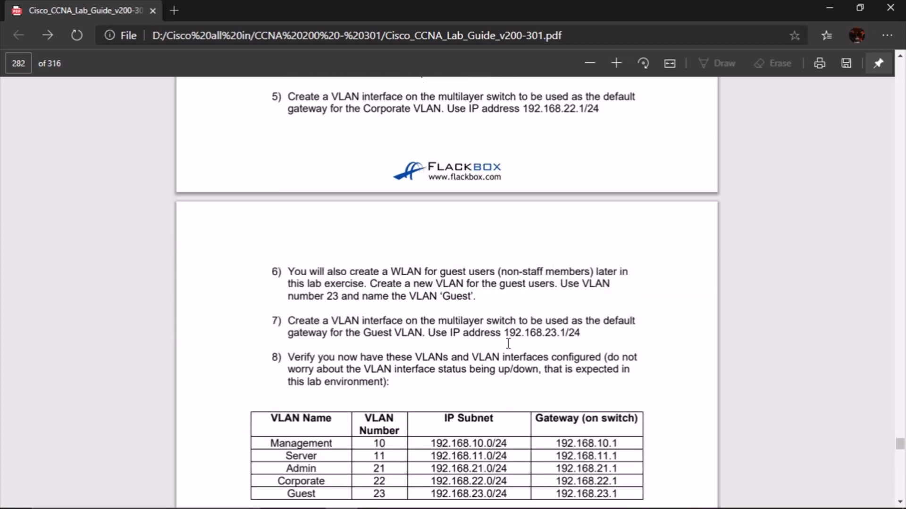
pyautogui.scroll(-10, 508, 344)
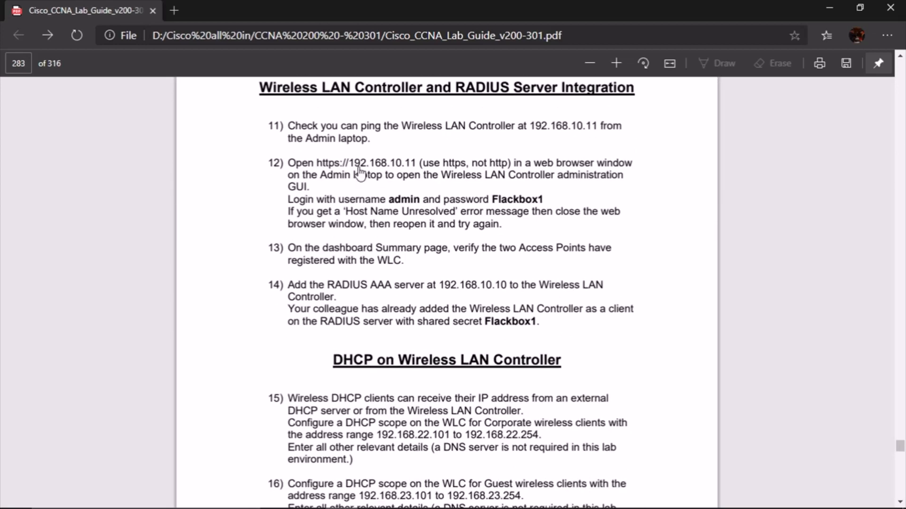
pyautogui.moveTo(416, 165); pyautogui.dragTo(319, 162)
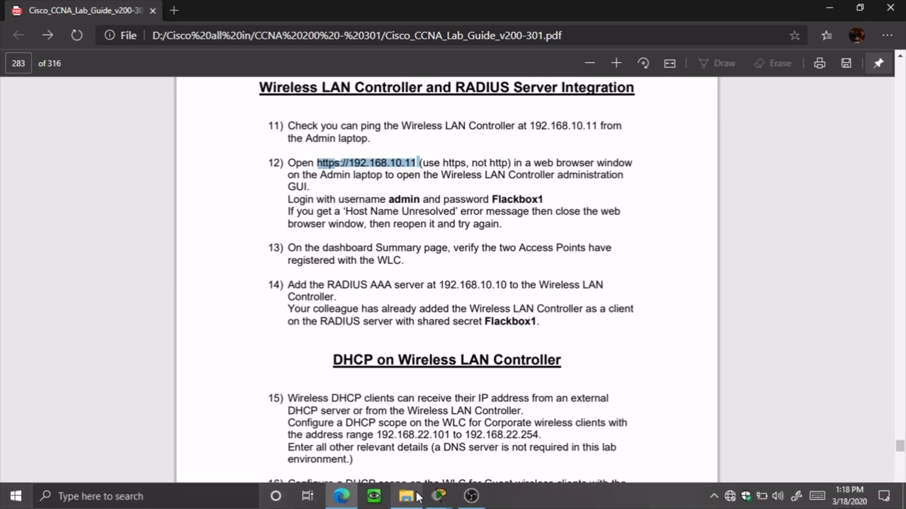
pyautogui.moveTo(438, 495)
pyautogui.click(421, 455)
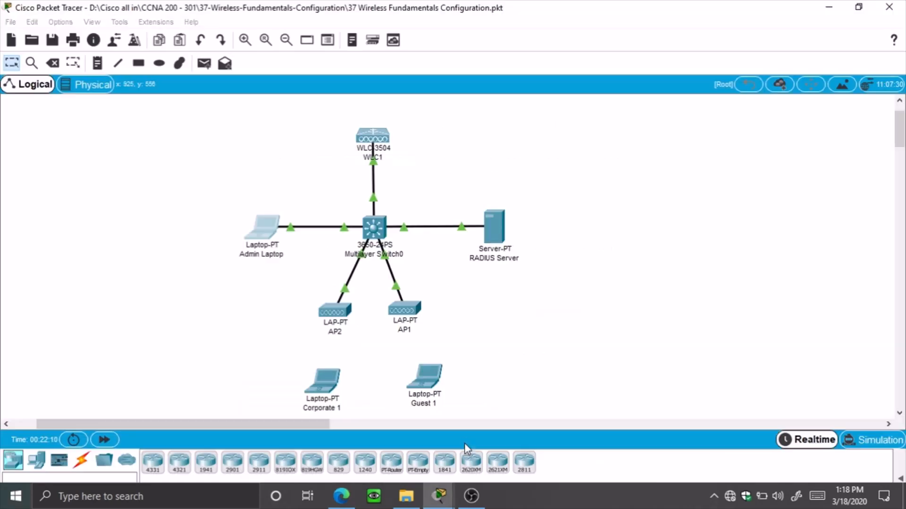
pyautogui.click(276, 238)
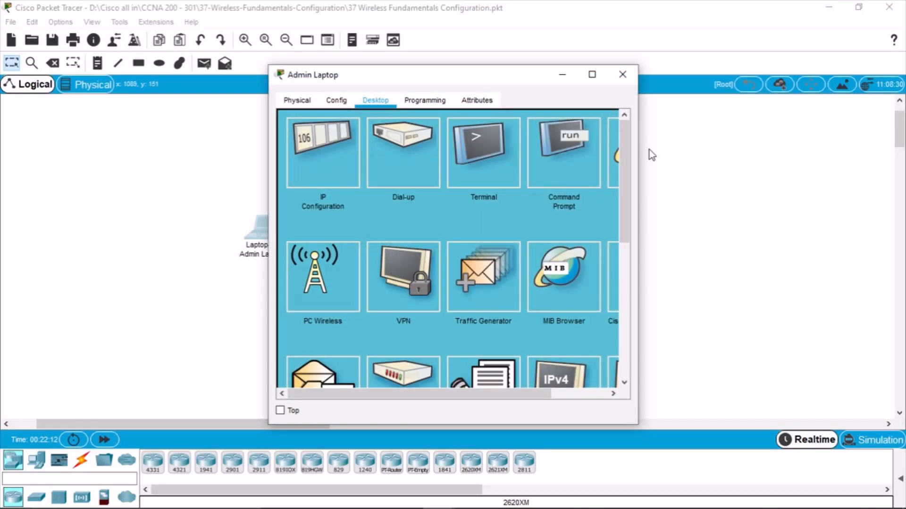
pyautogui.moveTo(638, 136); pyautogui.dragTo(757, 136)
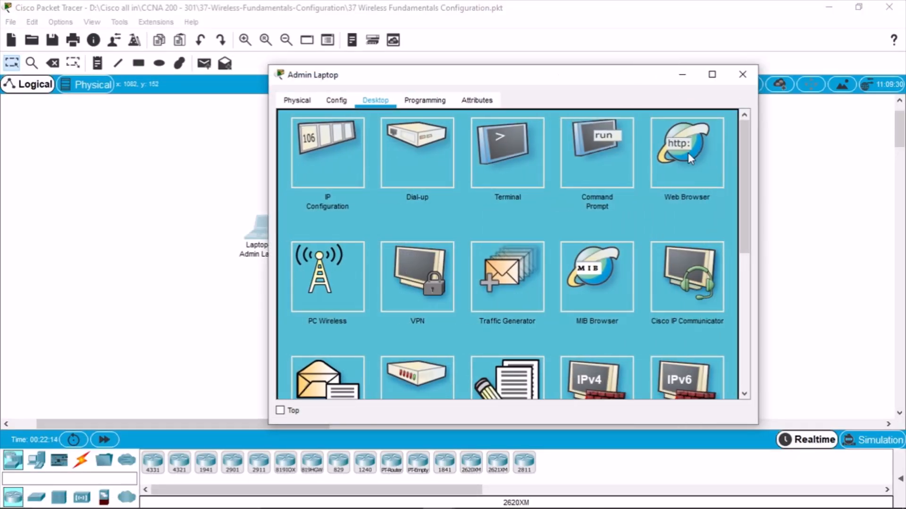
pyautogui.click(712, 74)
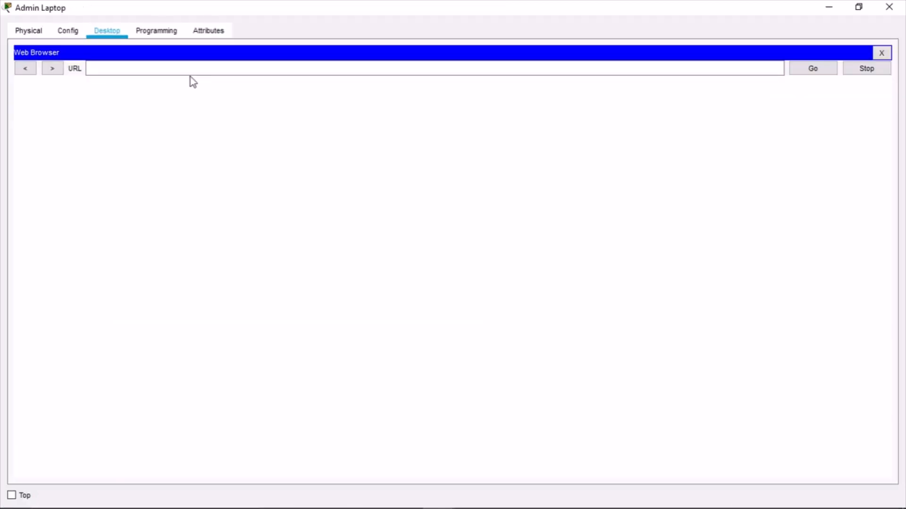
pyautogui.click(194, 71)
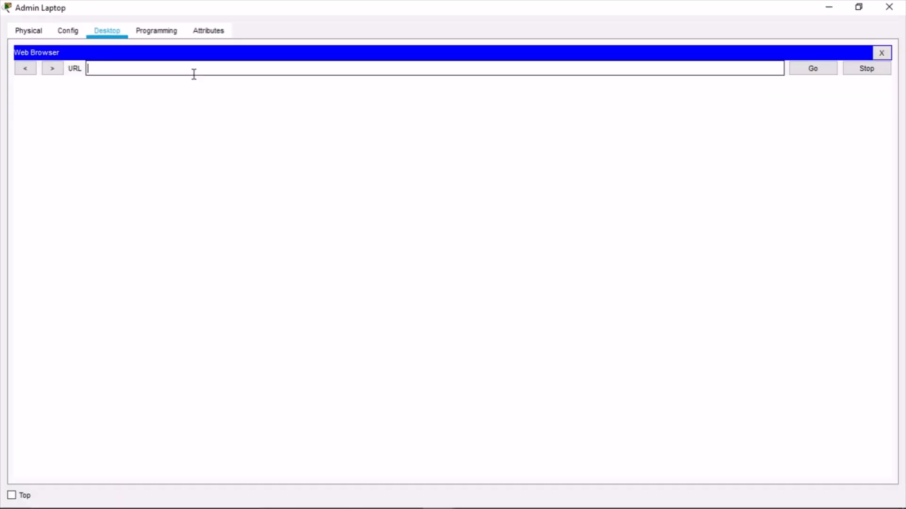
pyautogui.hotkey('ctrl', 'v')
pyautogui.hotkey('ctrl', 'a')
pyautogui.press('BackSpace')
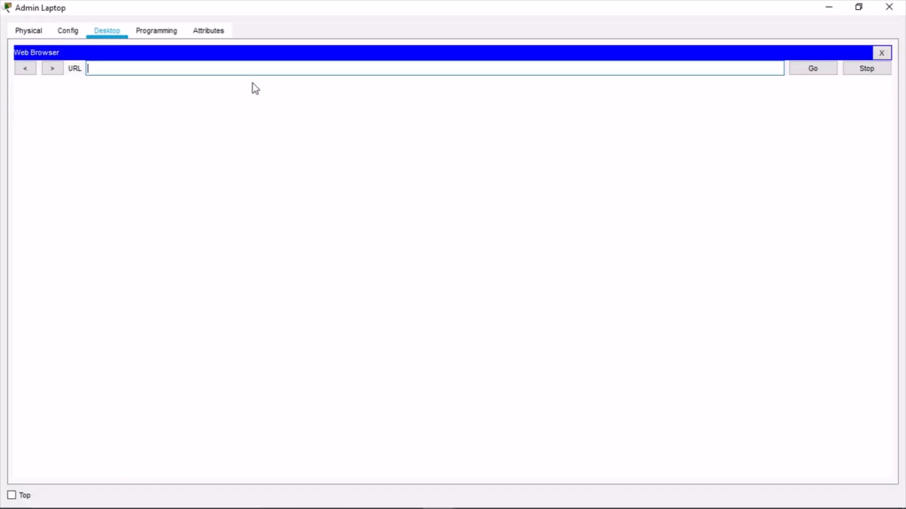
pyautogui.write('https://192.168.10.11')
pyautogui.press('Return')
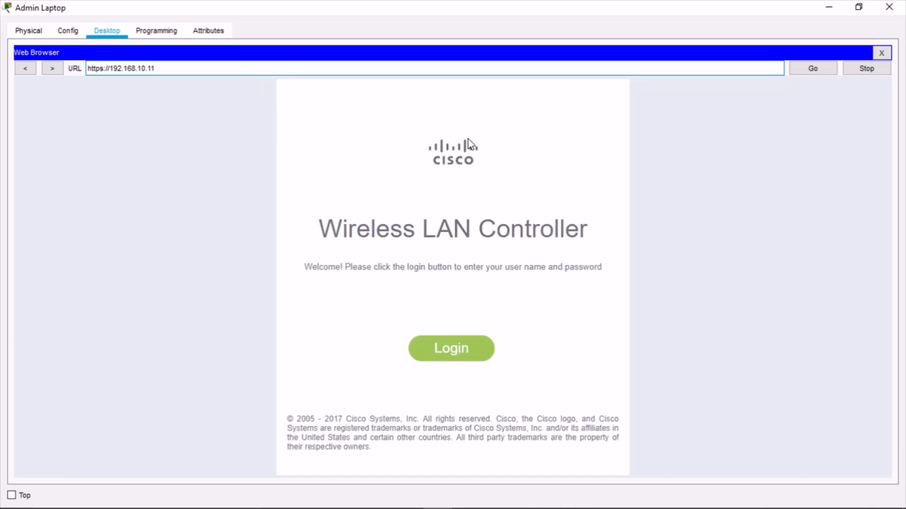
# Log in to the WLC with username admin and its password
pyautogui.click(445, 357)
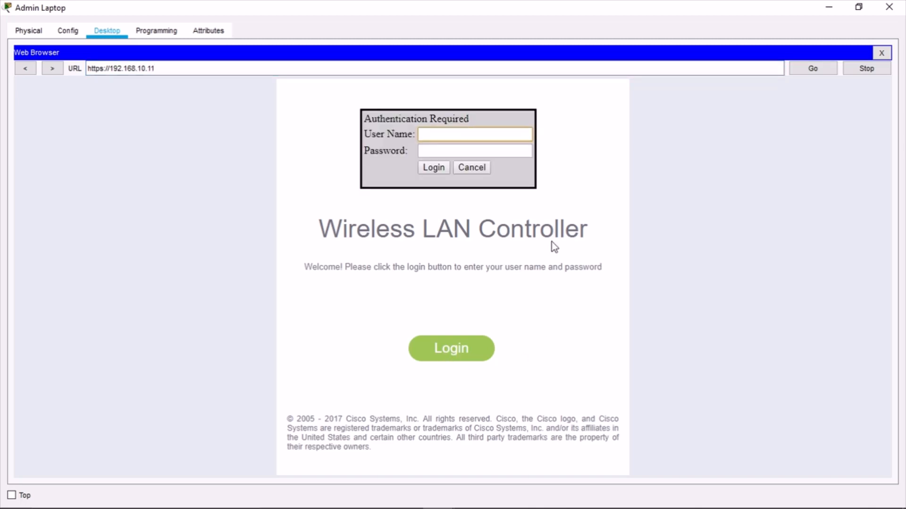
pyautogui.write('admin')
pyautogui.press('Tab')
pyautogui.write('admin')
pyautogui.press('Return')
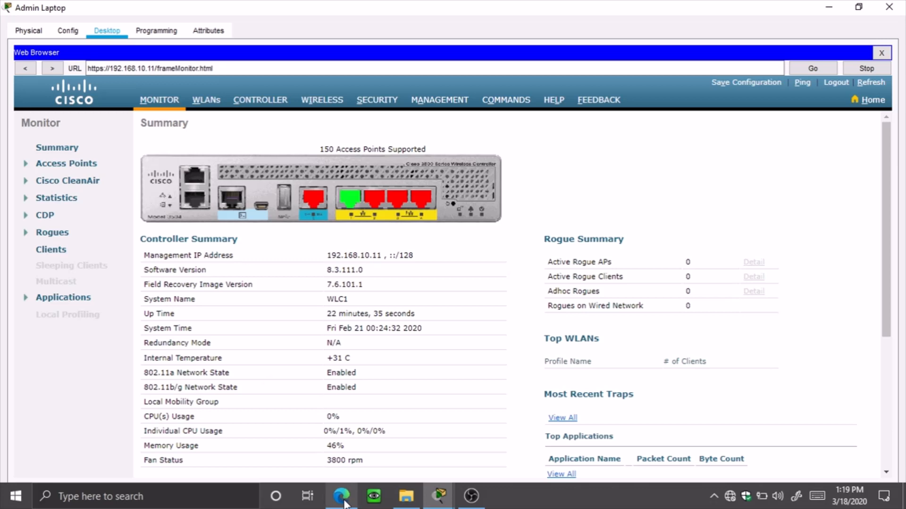
# Look up the login password in lab guide step 12, then minimise the PDF
pyautogui.click(342, 495)
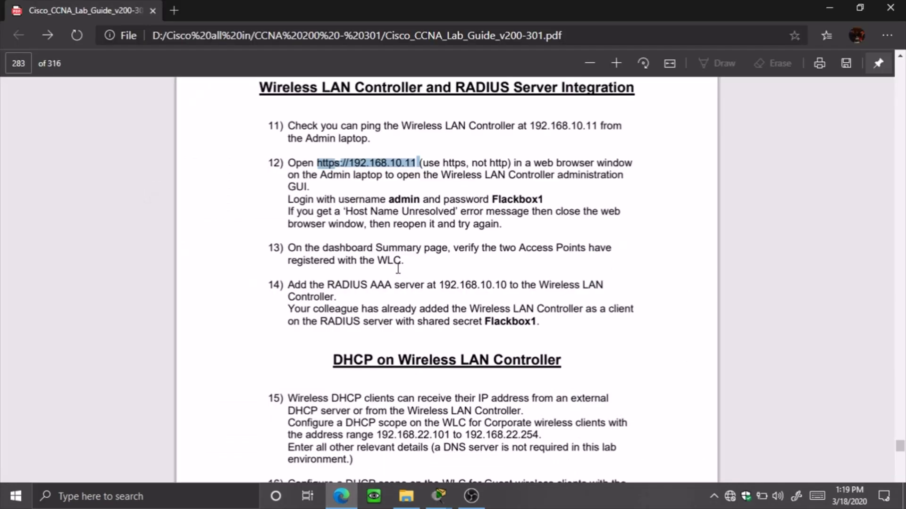
pyautogui.click(564, 197)
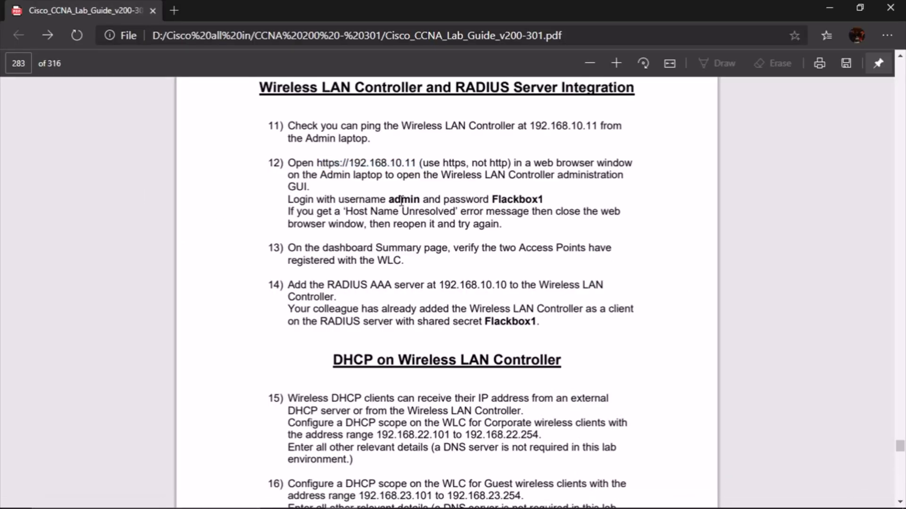
pyautogui.doubleClick(520, 200)
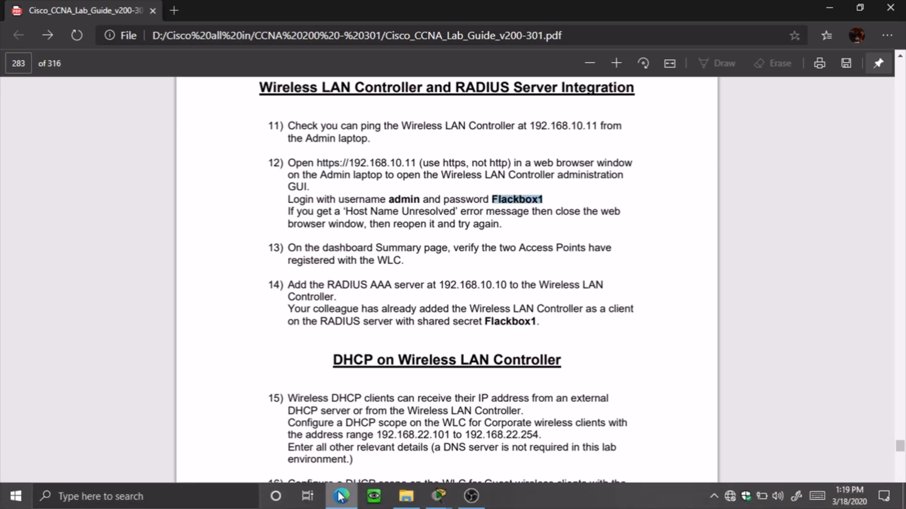
pyautogui.click(343, 498)
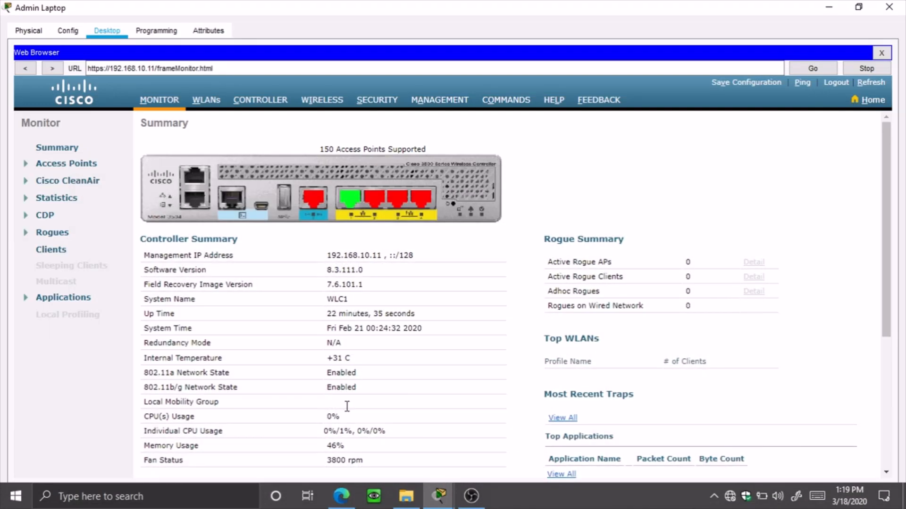
# Log out of the WLC, retry logging in as admin, and dismiss the authentication error
pyautogui.click(835, 83)
pyautogui.click(459, 350)
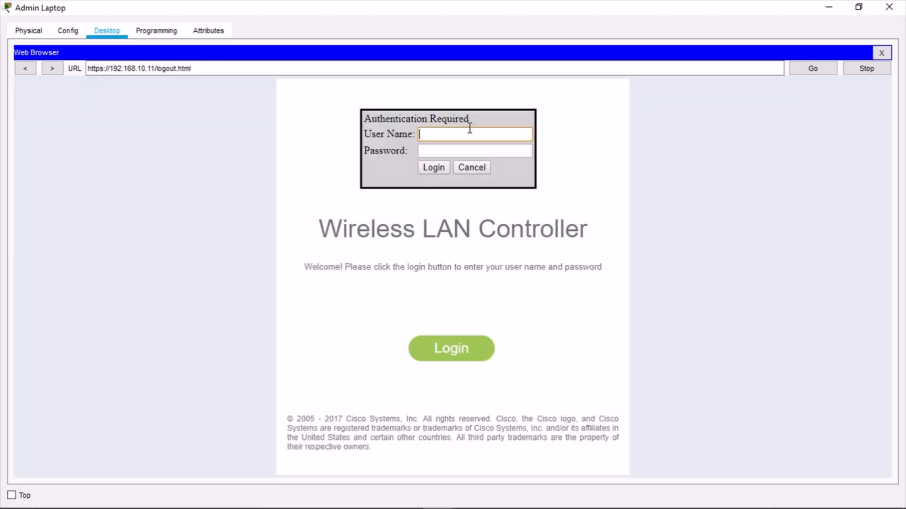
pyautogui.write('admin')
pyautogui.press('Tab')
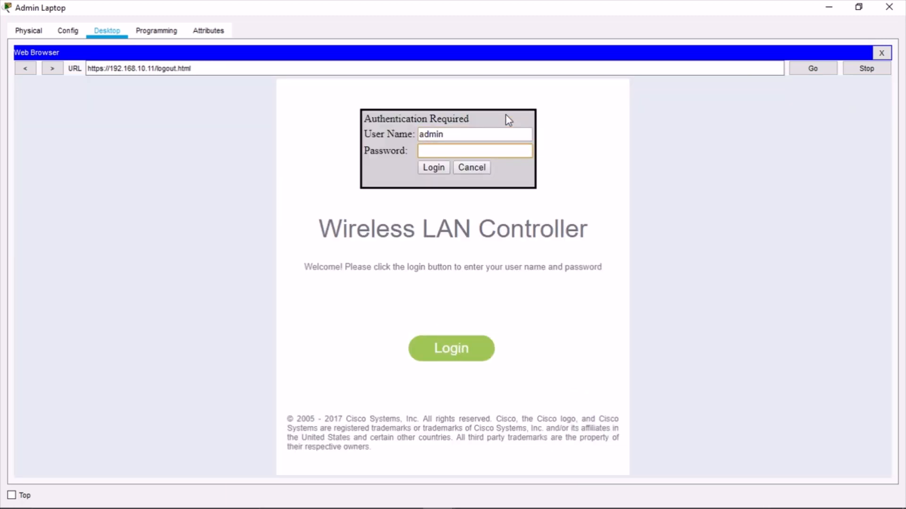
pyautogui.hotkey('ctrl', 'v')
pyautogui.hotkey('ctrl', 'a')
pyautogui.press('BackSpace')
pyautogui.write('•••••••')
pyautogui.press('Return')
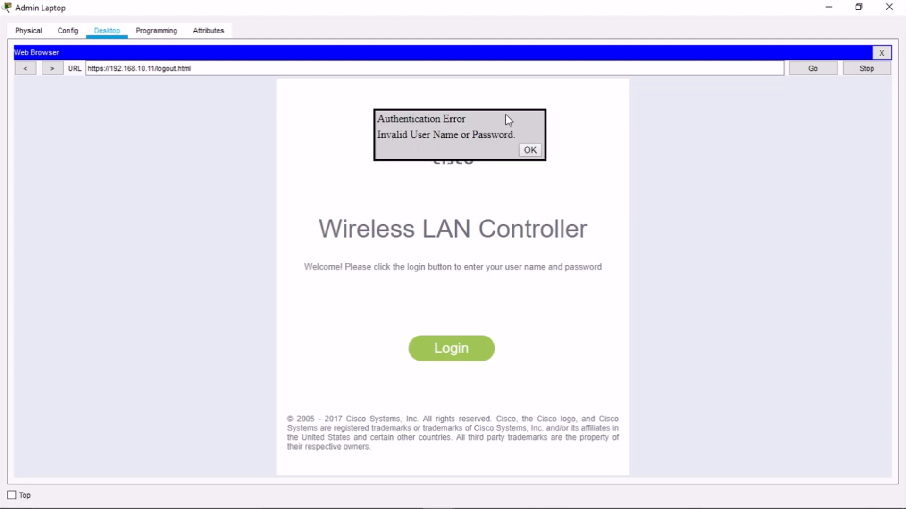
pyautogui.click(528, 150)
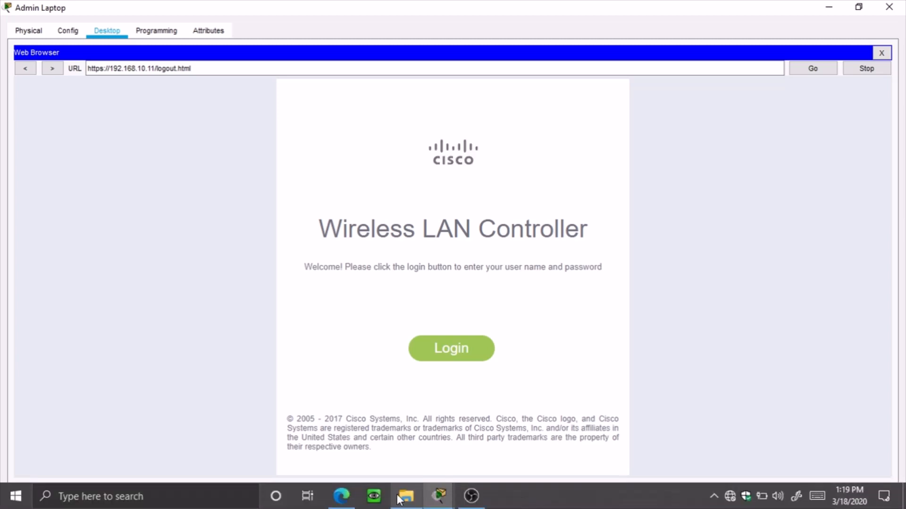
# Log in to the WLC as admin with the guide's password, then bring the lab guide forward
pyautogui.click(336, 496)
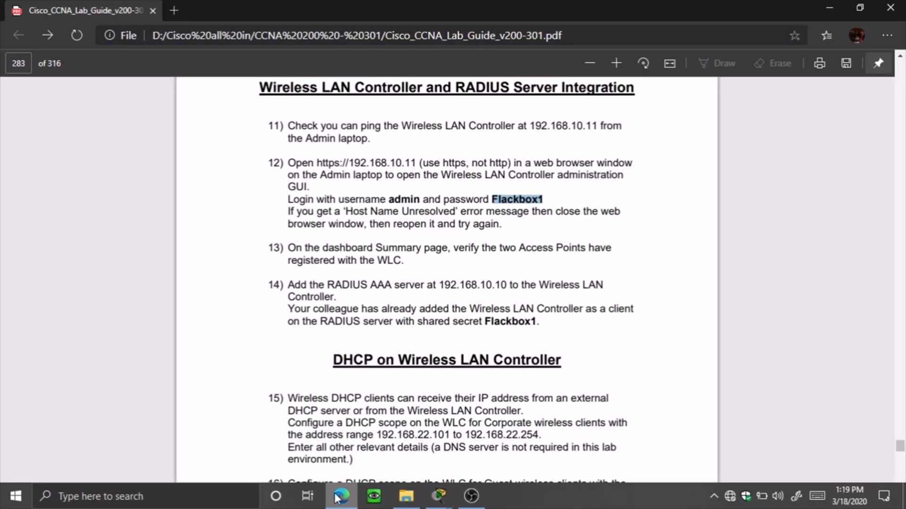
pyautogui.click(336, 496)
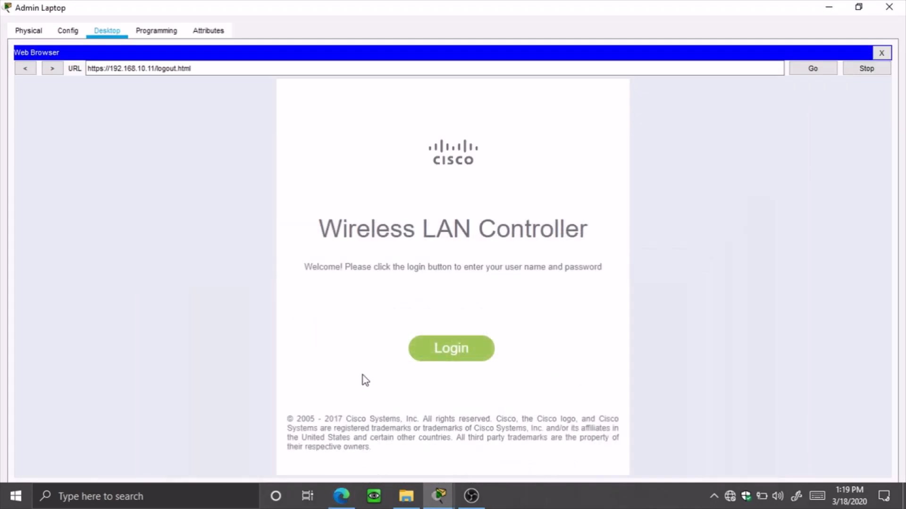
pyautogui.click(447, 359)
pyautogui.write('admin')
pyautogui.press('Tab')
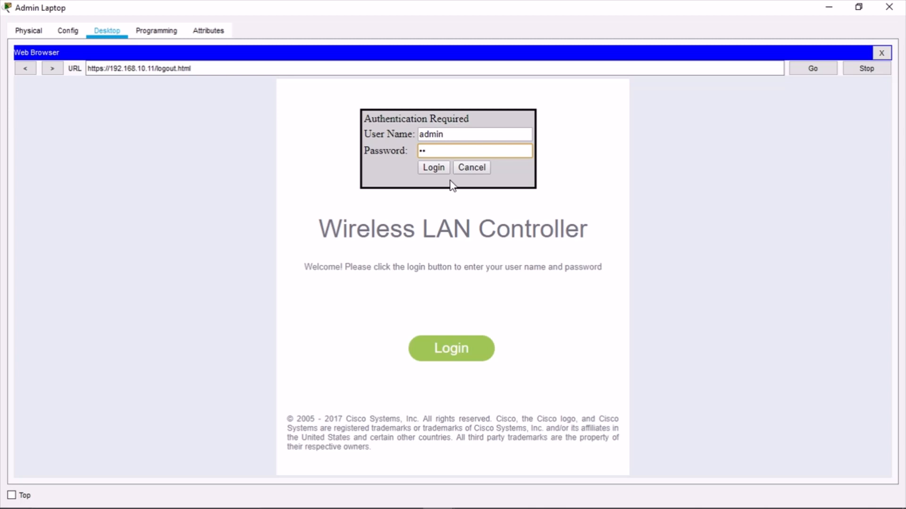
pyautogui.write('••••••••')
pyautogui.press('Return')
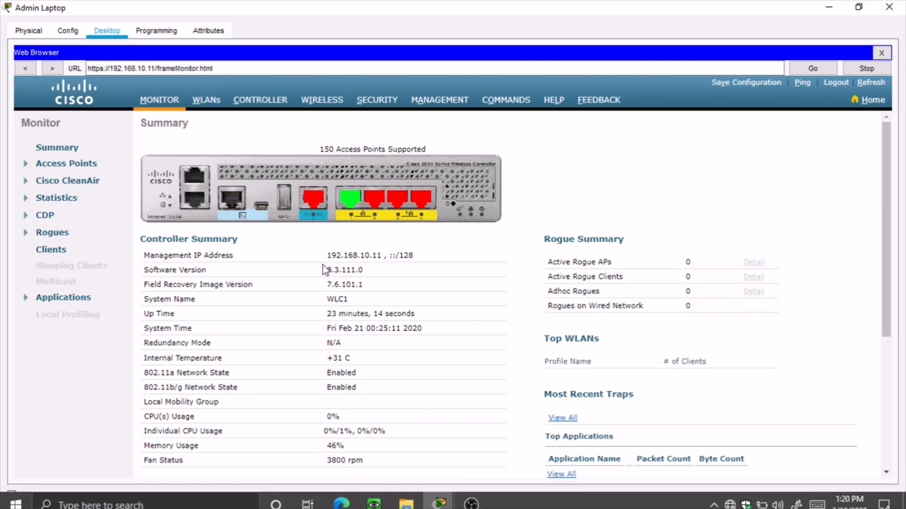
pyautogui.click(340, 503)
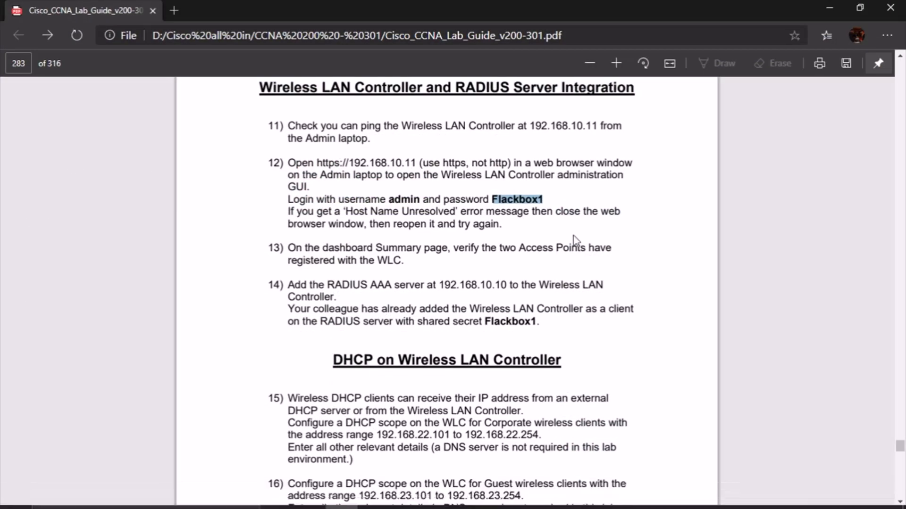
pyautogui.click(692, 309)
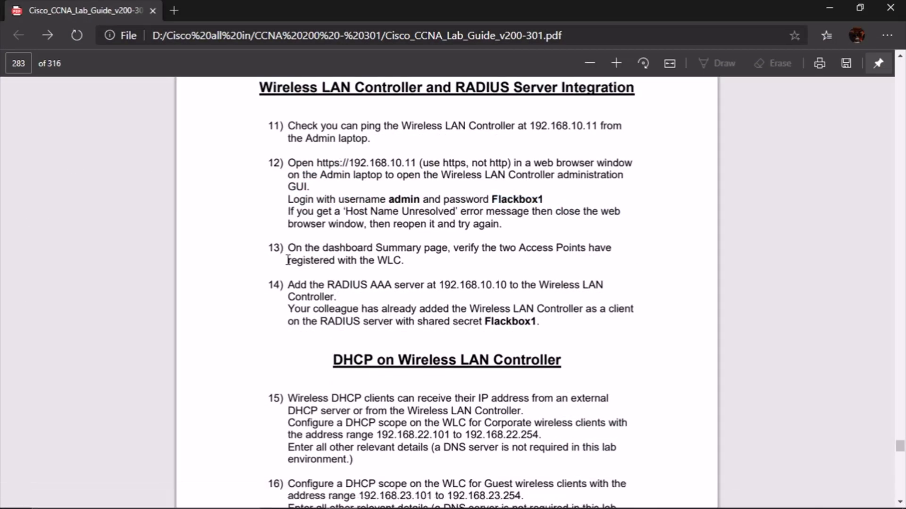
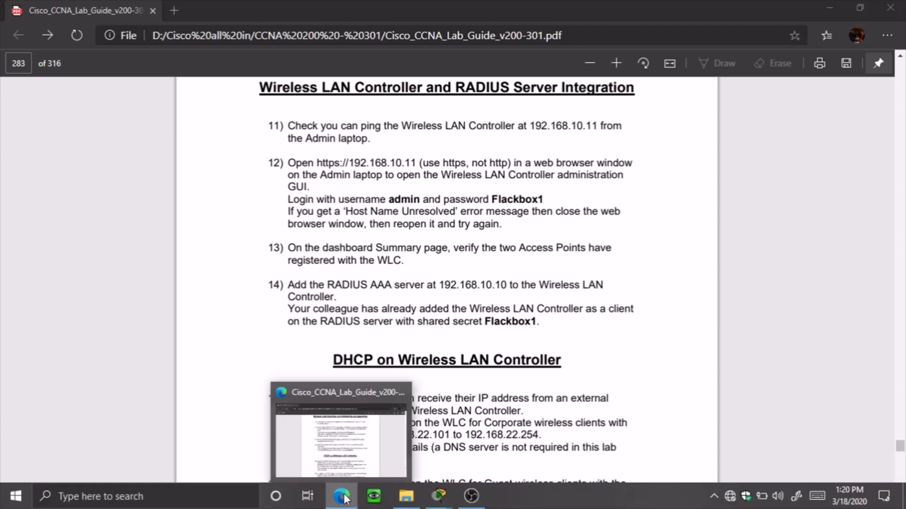
# Confirm the WLC's All APs list shows AP1 and AP2 joined, then close the Admin Laptop window
pyautogui.click(342, 496)
pyautogui.scroll(-3, 394, 297)
pyautogui.scroll(-1, 396, 302)
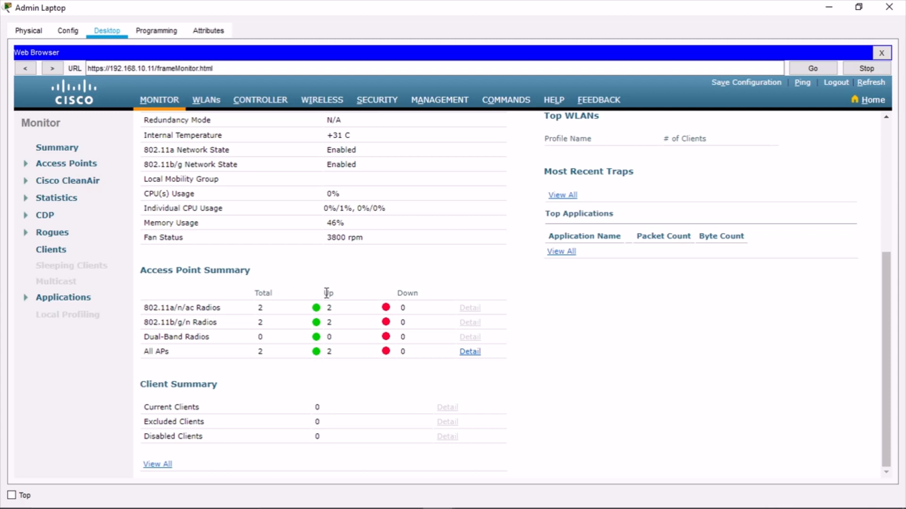
pyautogui.moveTo(148, 352); pyautogui.dragTo(182, 363)
pyautogui.click(211, 356)
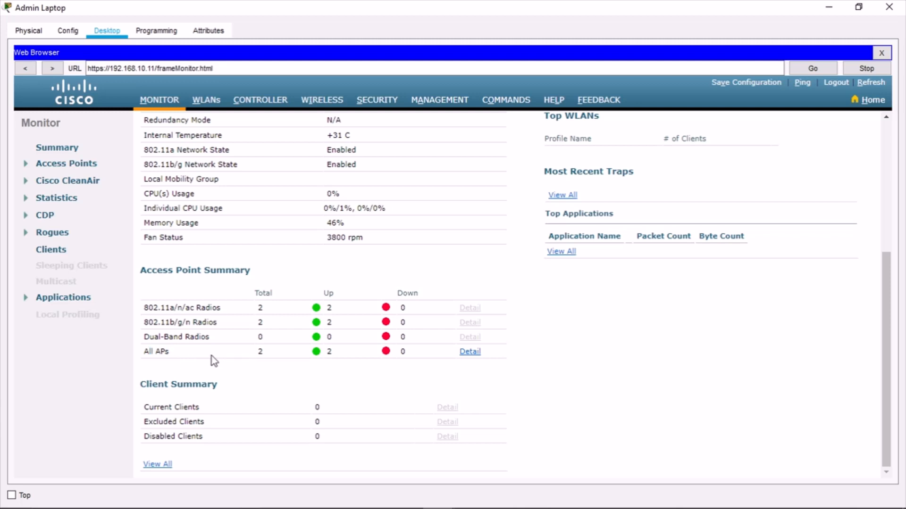
pyautogui.doubleClick(257, 353)
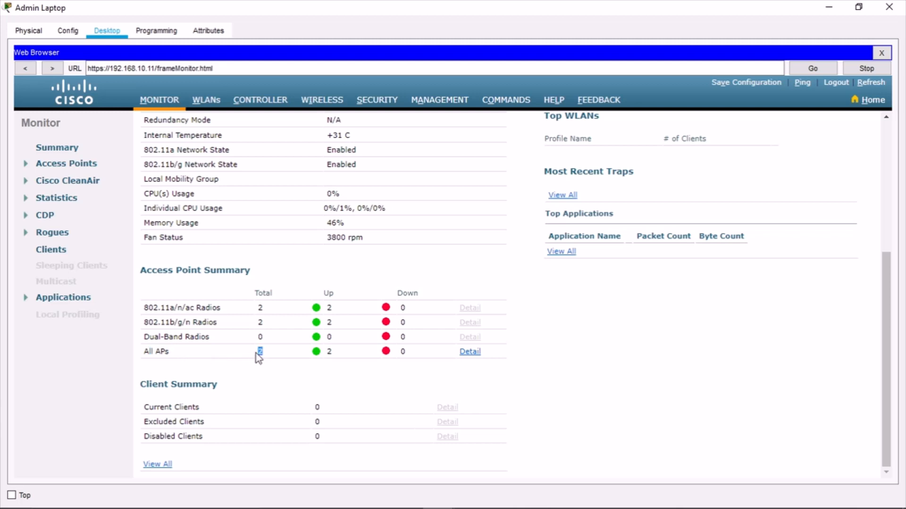
pyautogui.click(339, 354)
pyautogui.click(476, 355)
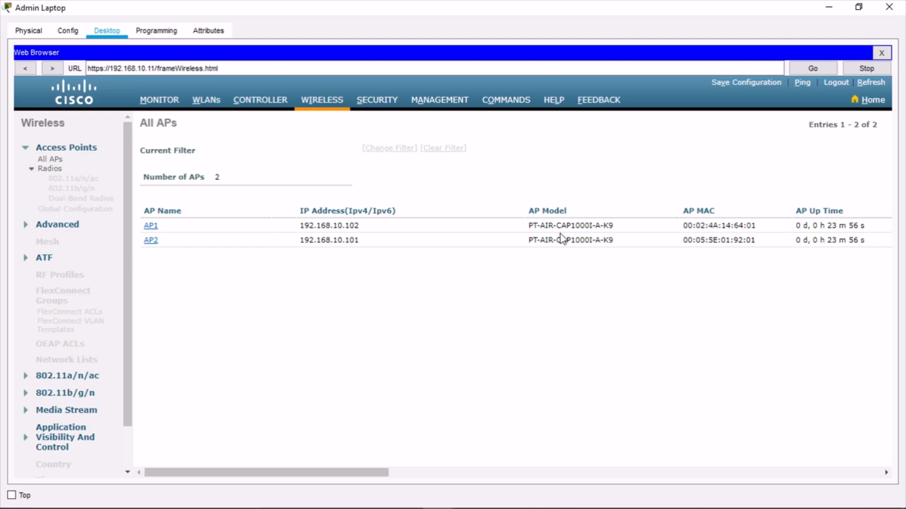
pyautogui.click(829, 7)
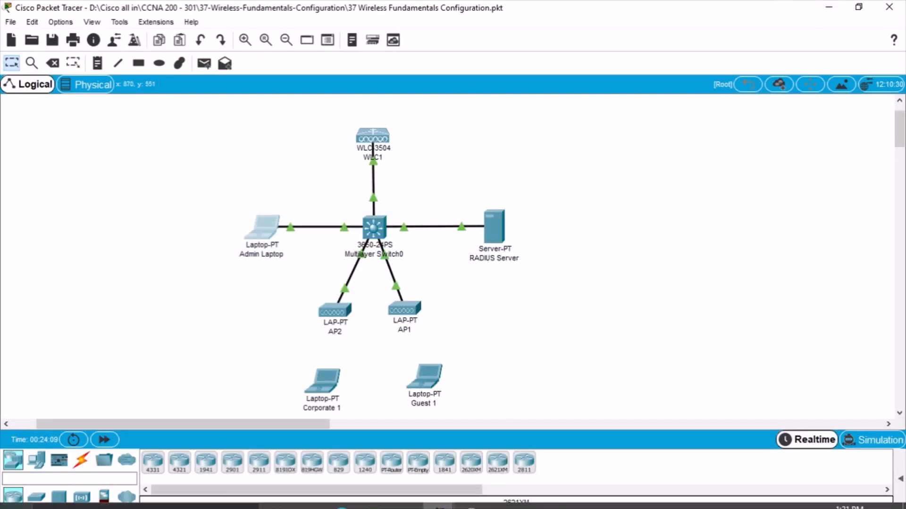
pyautogui.click(342, 497)
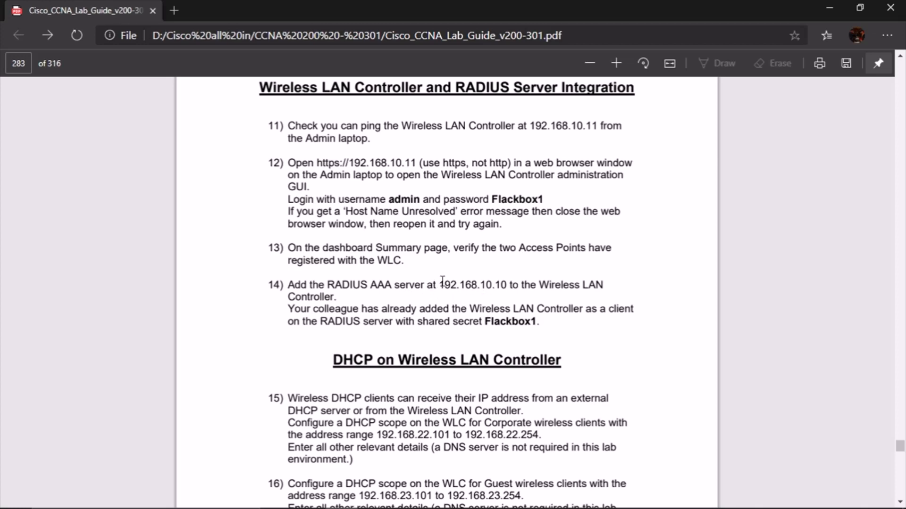
pyautogui.scroll(-3, 446, 277)
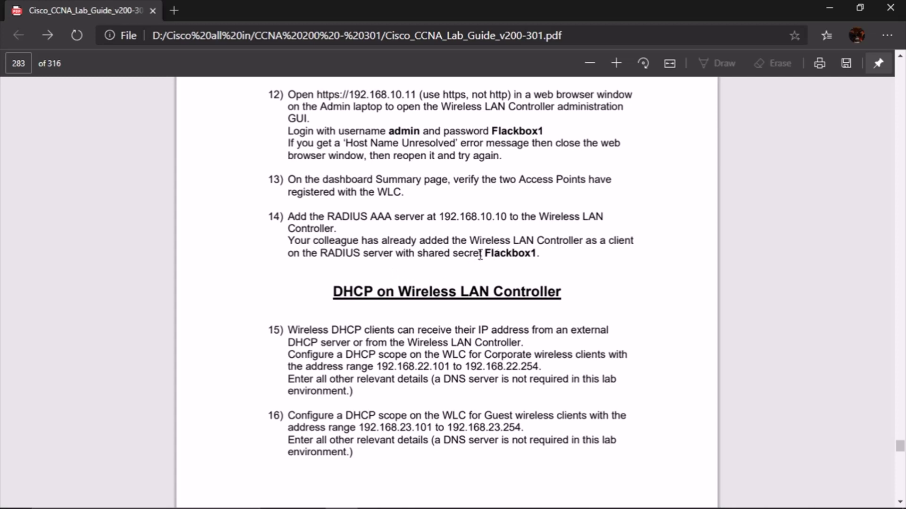
pyautogui.moveTo(480, 255); pyautogui.dragTo(539, 255)
pyautogui.click(513, 257)
pyautogui.rightClick(524, 255)
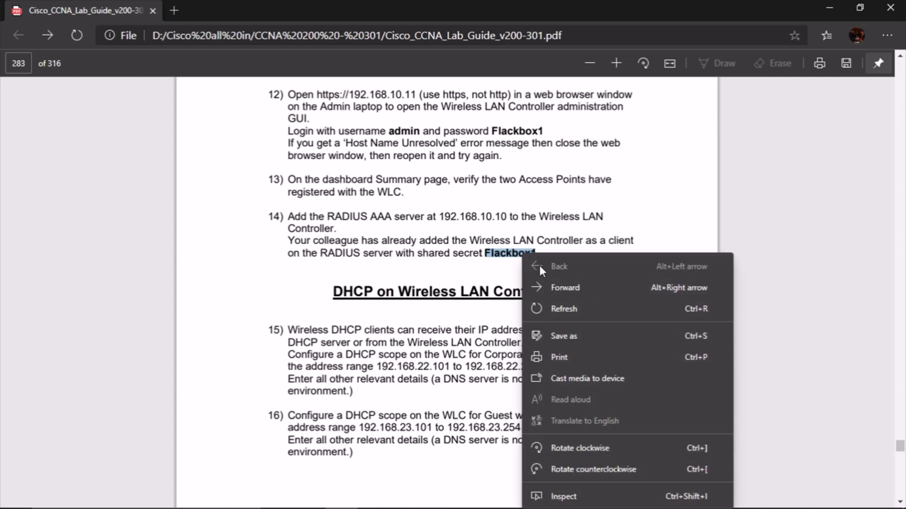
pyautogui.rightClick(505, 246)
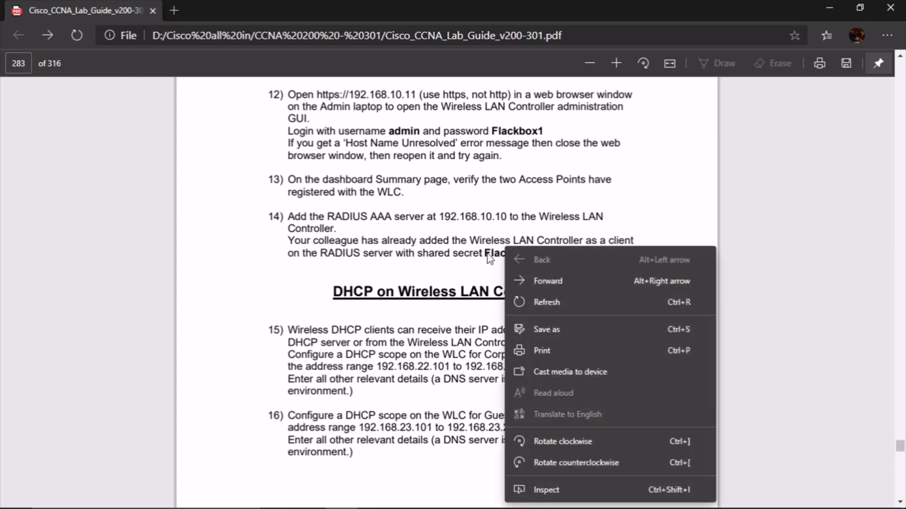
pyautogui.moveTo(488, 254); pyautogui.dragTo(492, 250)
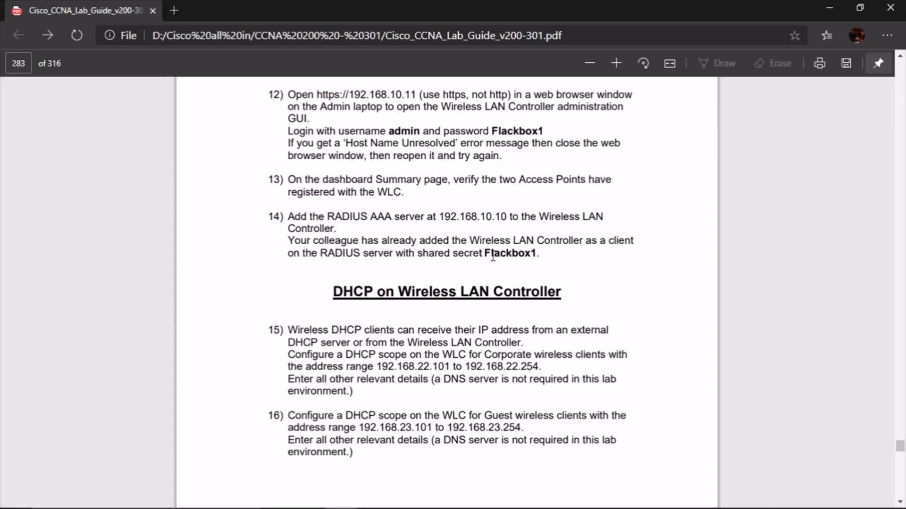
pyautogui.moveTo(289, 243); pyautogui.dragTo(567, 239)
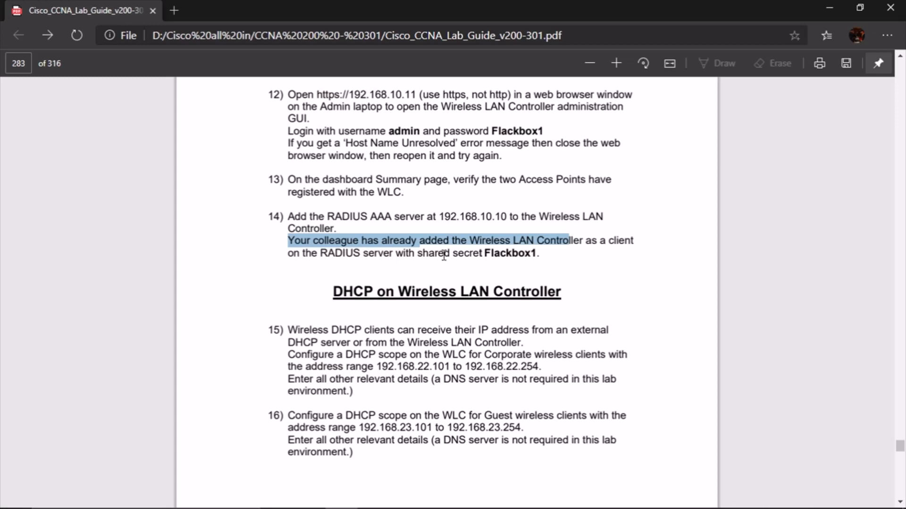
pyautogui.click(596, 260)
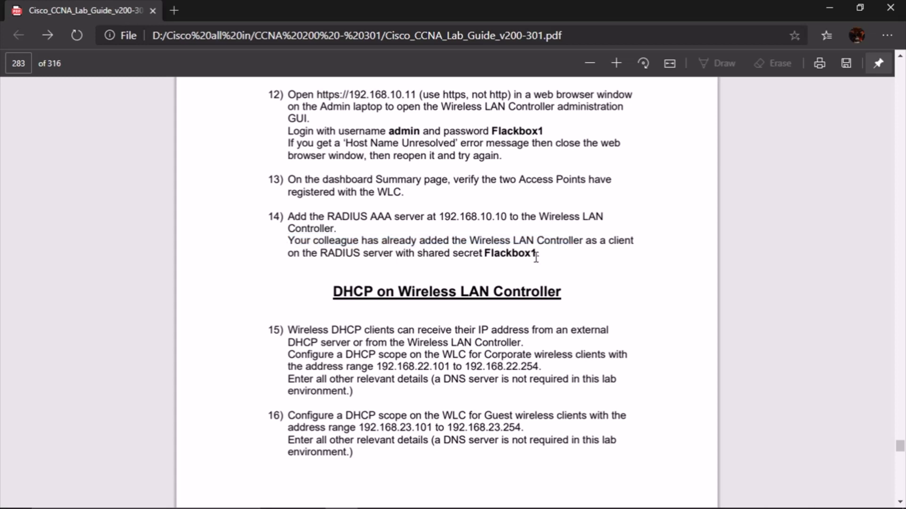
pyautogui.moveTo(440, 217); pyautogui.dragTo(507, 218)
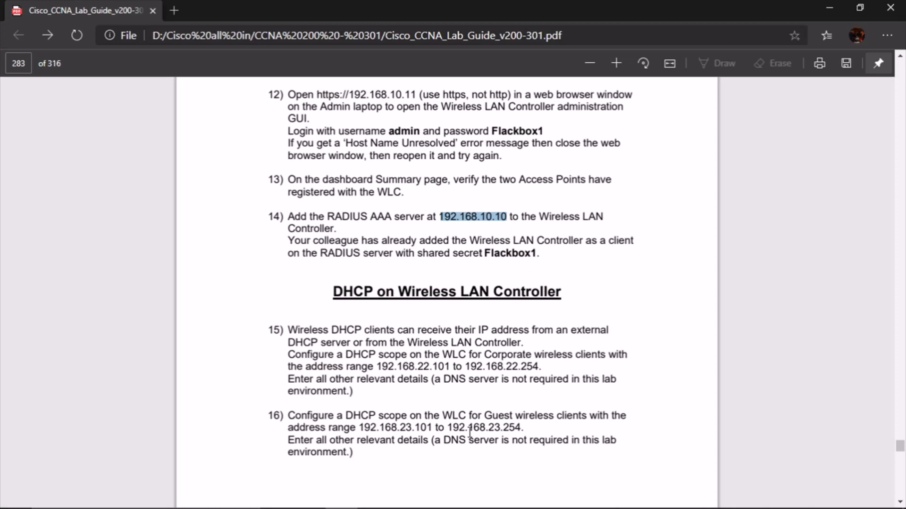
pyautogui.click(826, 5)
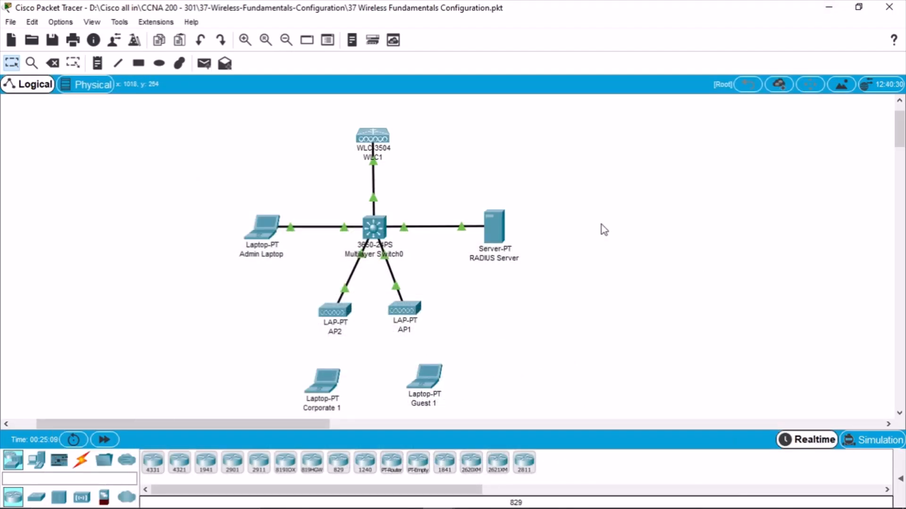
pyautogui.click(502, 229)
pyautogui.click(590, 74)
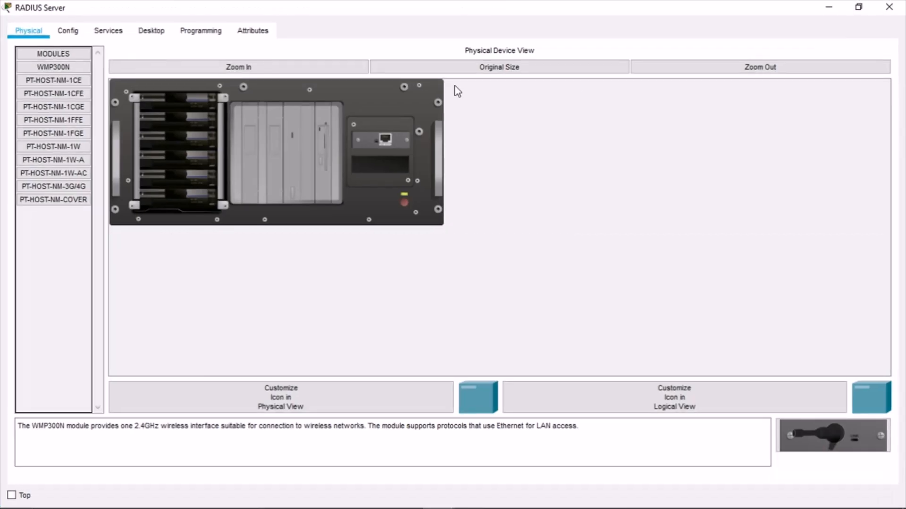
pyautogui.click(98, 37)
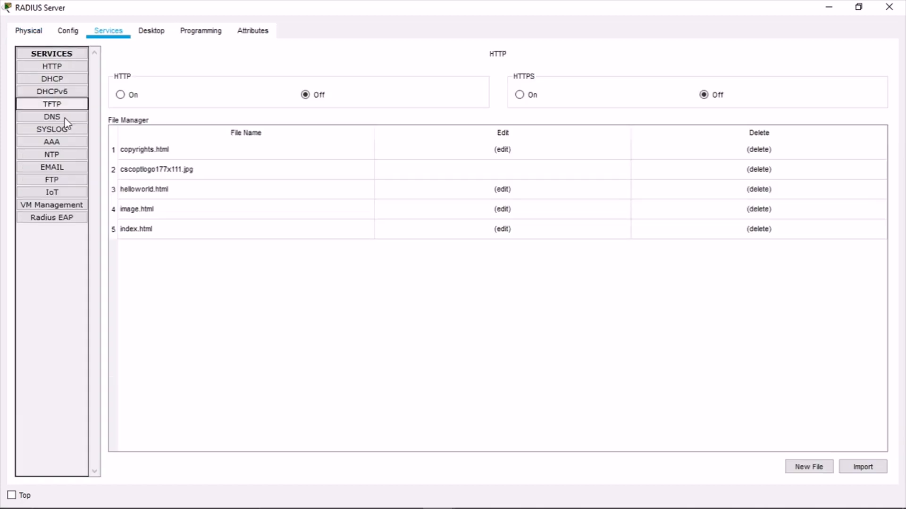
pyautogui.click(52, 142)
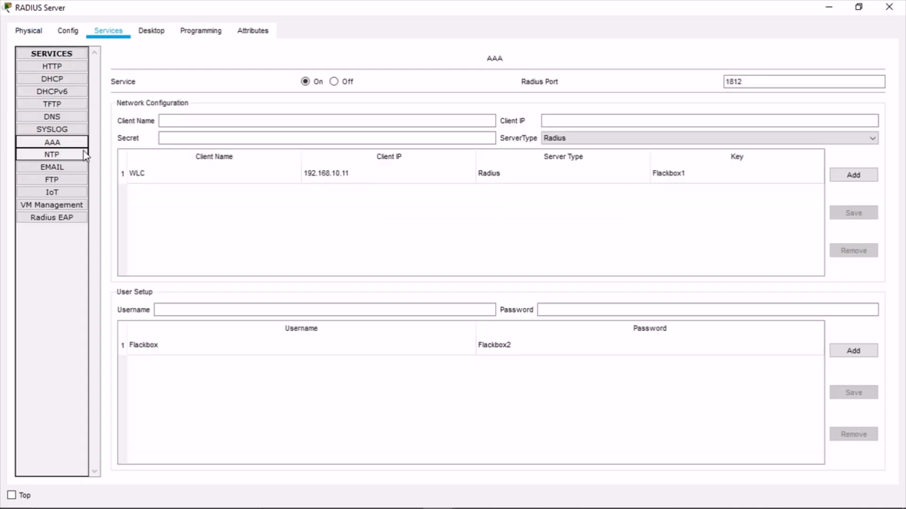
pyautogui.click(602, 178)
pyautogui.moveTo(311, 138); pyautogui.dragTo(111, 139)
pyautogui.click(390, 236)
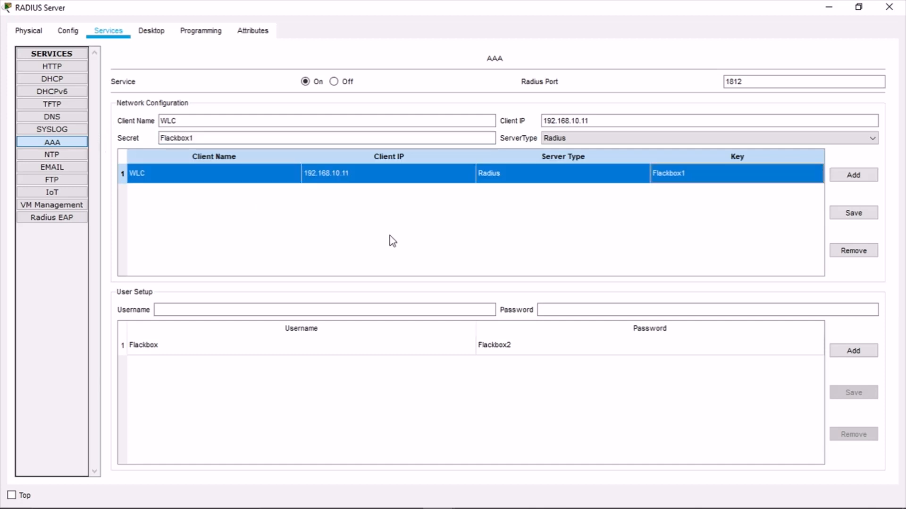
pyautogui.click(325, 353)
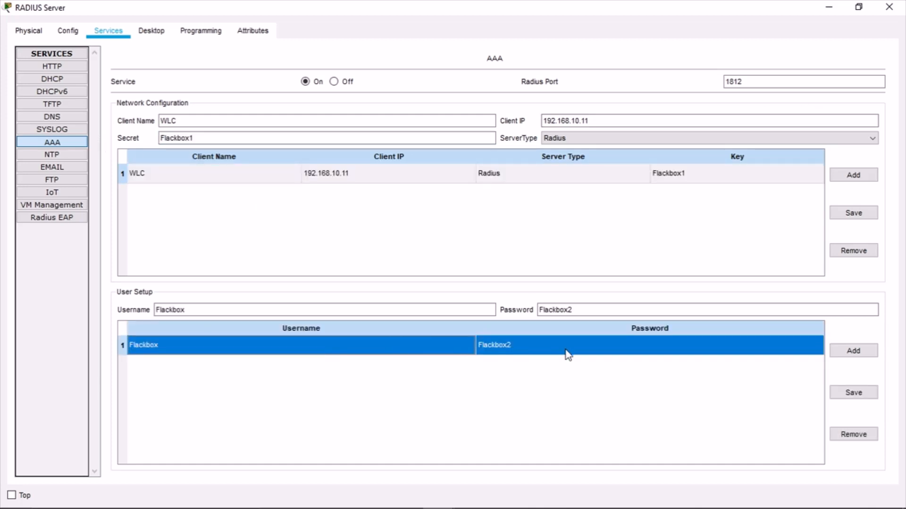
pyautogui.click(889, 7)
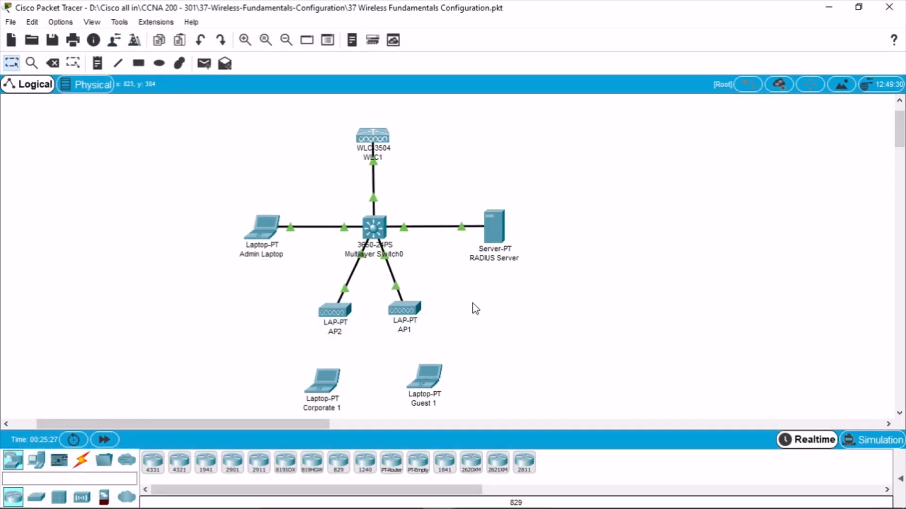
pyautogui.moveTo(376, 490)
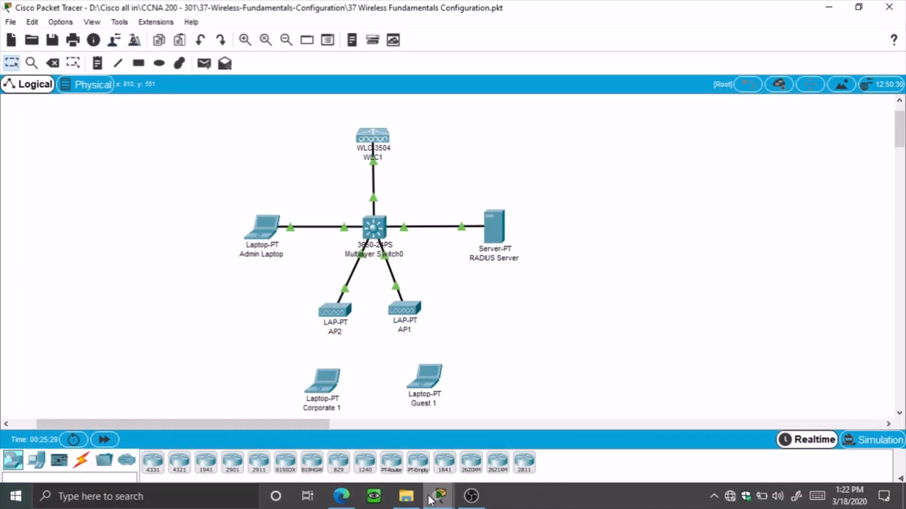
# On the WLC, go to SECURITY > AAA > RADIUS Authentication and start a new server entry
pyautogui.moveTo(429, 498)
pyautogui.click(635, 437)
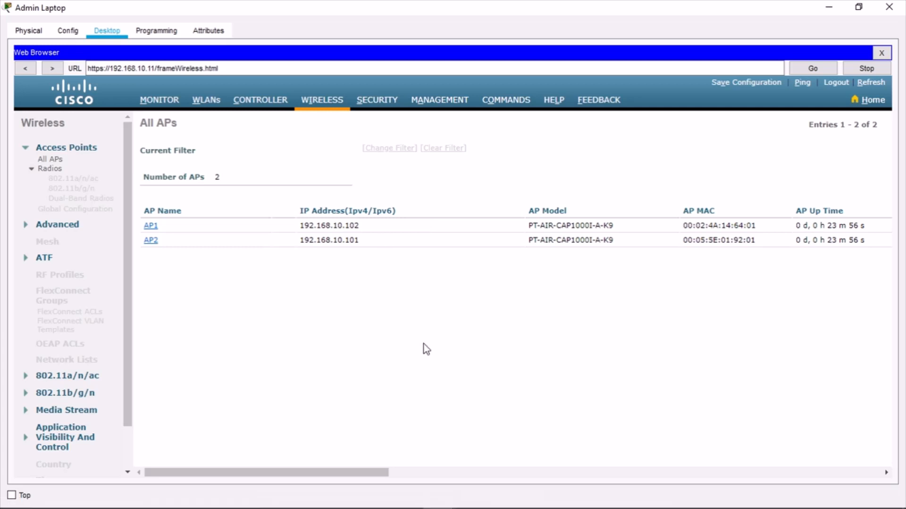
pyautogui.click(378, 102)
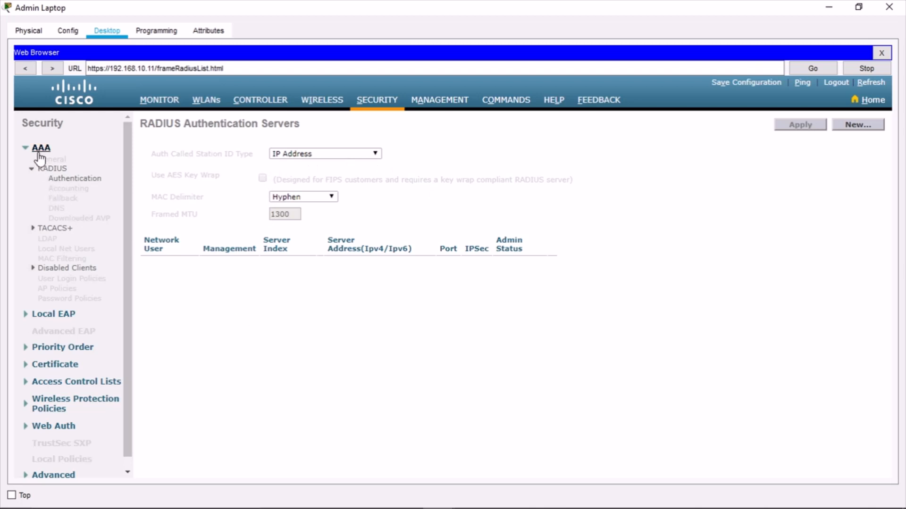
pyautogui.click(62, 169)
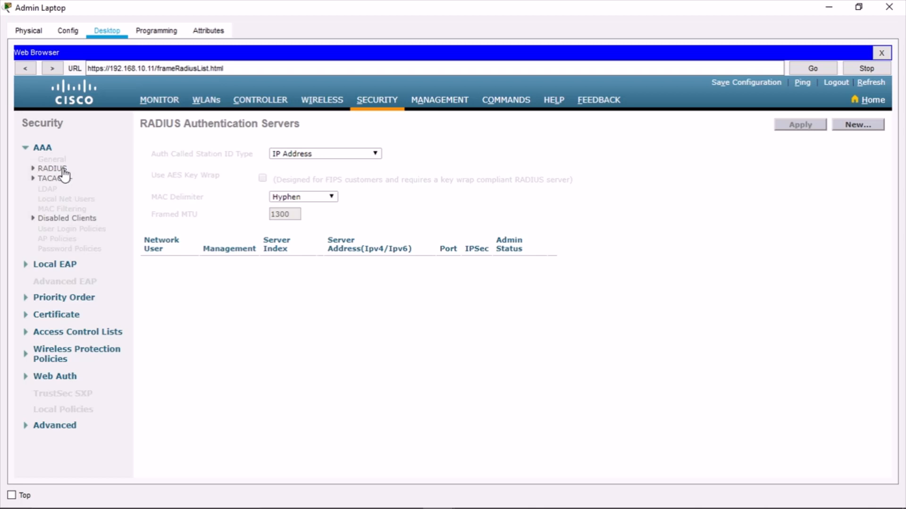
pyautogui.click(63, 171)
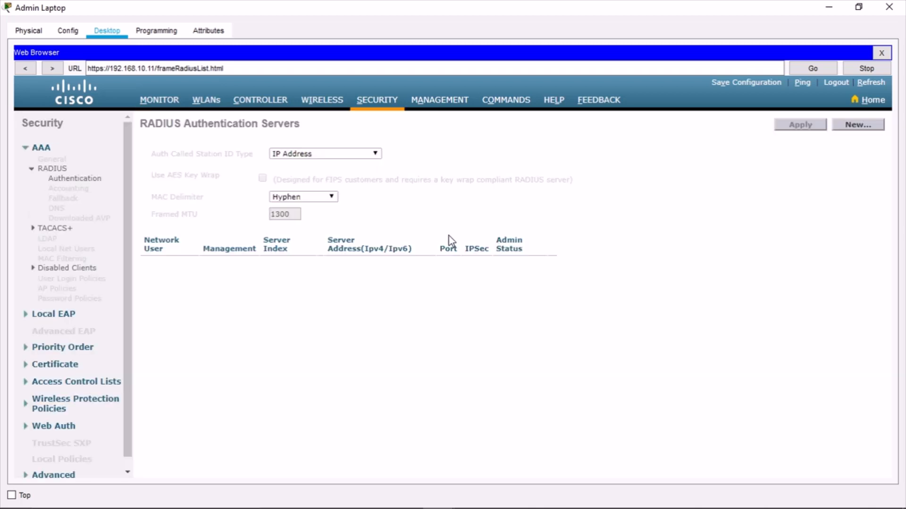
pyautogui.click(859, 126)
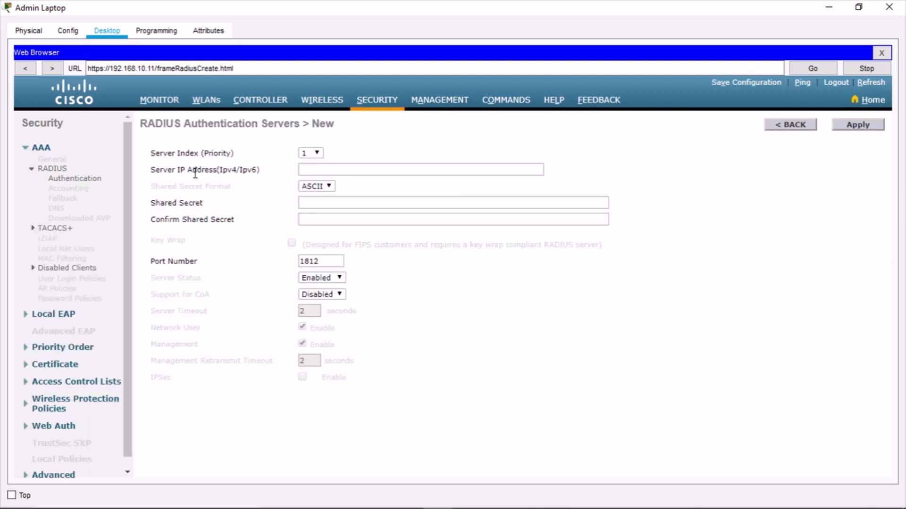
# Enter RADIUS server IP 192.168.10.10 and the shared secret in both secret fields
pyautogui.click(360, 168)
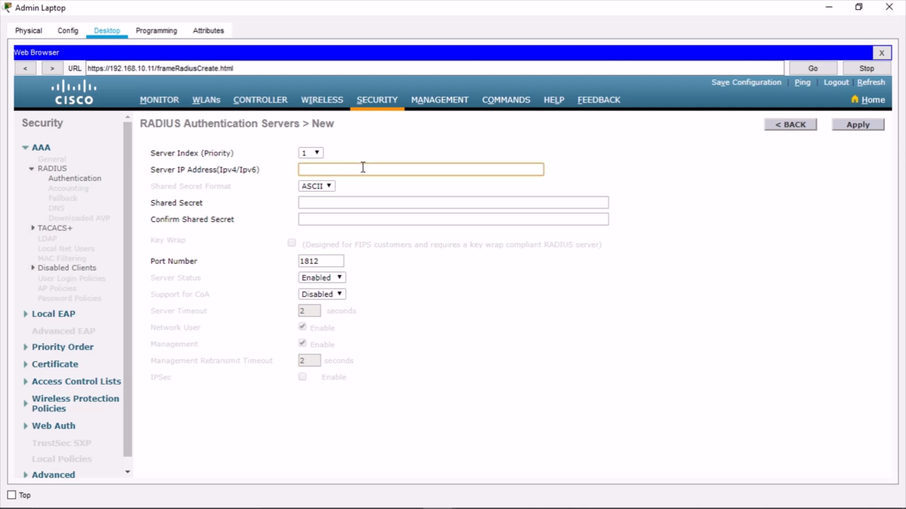
pyautogui.write('Flackbox1')
pyautogui.moveTo(355, 169); pyautogui.dragTo(240, 173)
pyautogui.press('BackSpace')
pyautogui.write('12')
pyautogui.press('BackSpace')
pyautogui.press('BackSpace')
pyautogui.write('192')
pyautogui.click(340, 202)
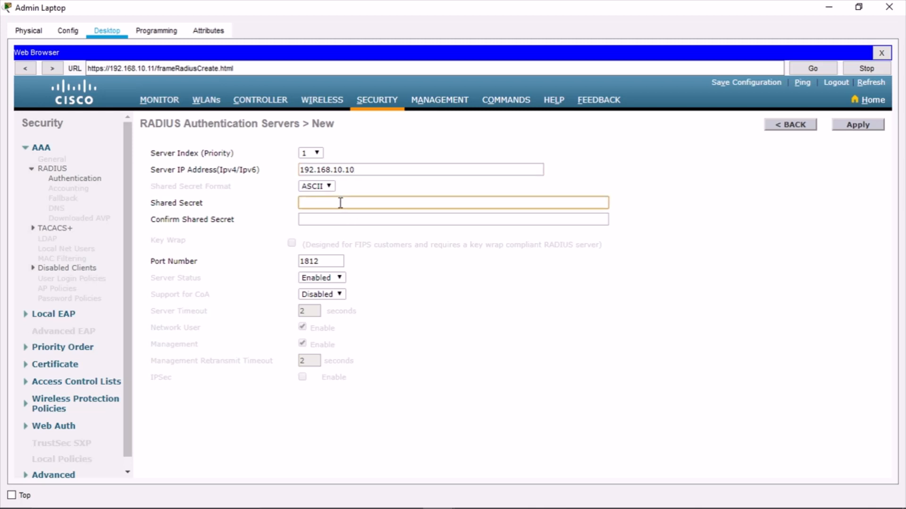
pyautogui.write('•••••••••')
pyautogui.click(340, 219)
pyautogui.write('•••••••••')
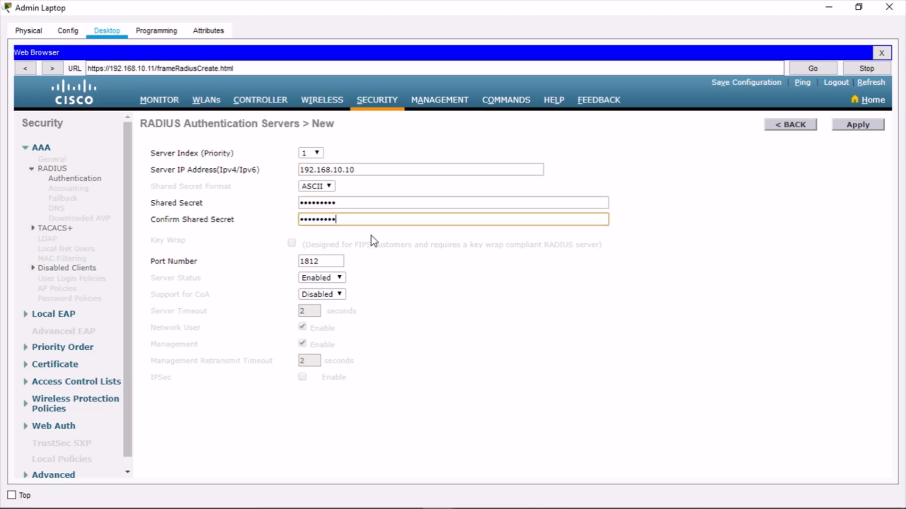
pyautogui.click(458, 324)
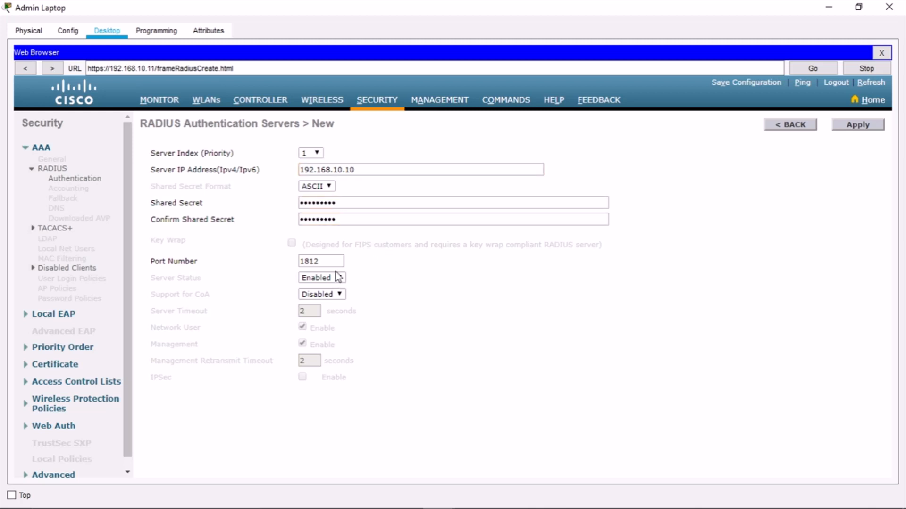
# Keep port 1812, apply the new RADIUS server, and return to the lab guide
pyautogui.moveTo(326, 259); pyautogui.dragTo(291, 265)
pyautogui.click(513, 351)
pyautogui.click(855, 126)
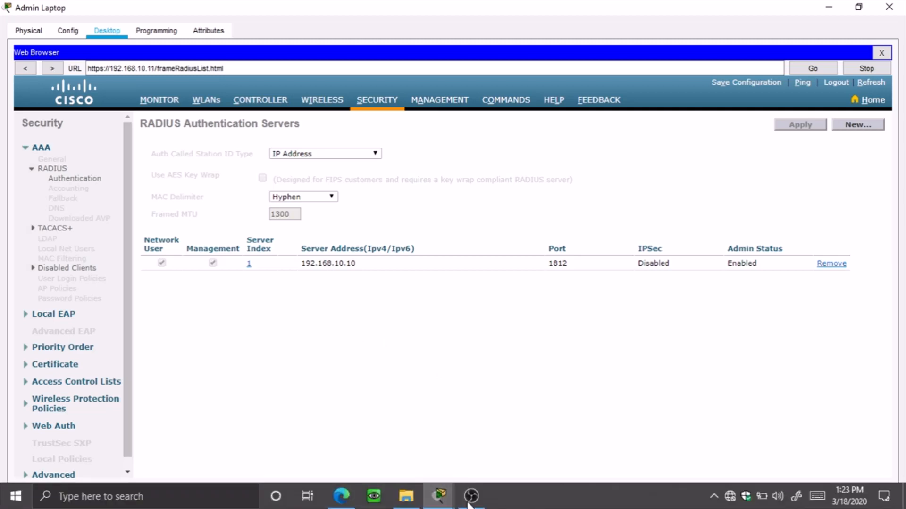
pyautogui.click(341, 496)
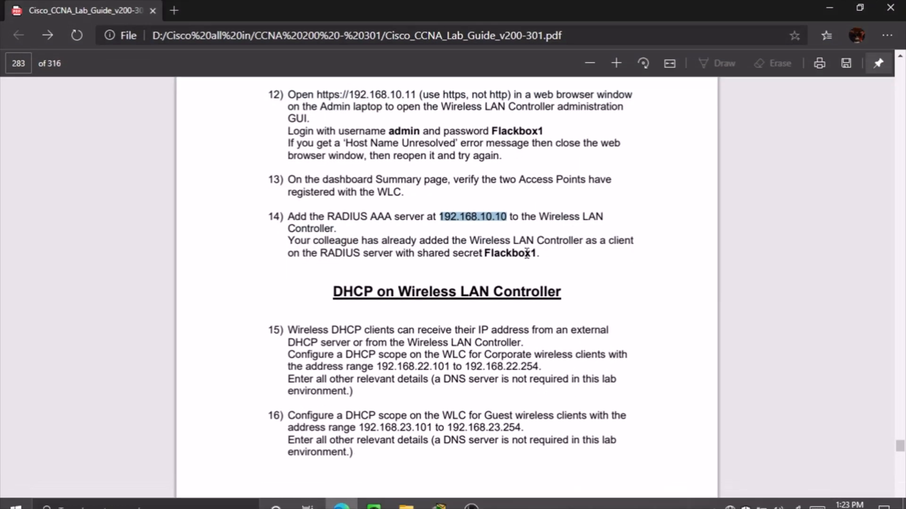
# Scroll the lab guide to task 15 and highlight the Corporate DHCP scope and its address range
pyautogui.click(569, 262)
pyautogui.scroll(-2, 570, 262)
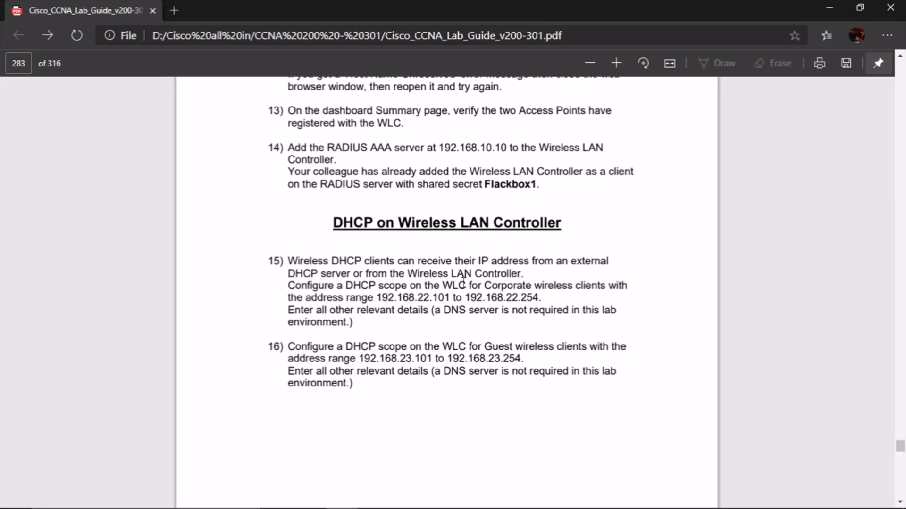
pyautogui.scroll(-2, 613, 234)
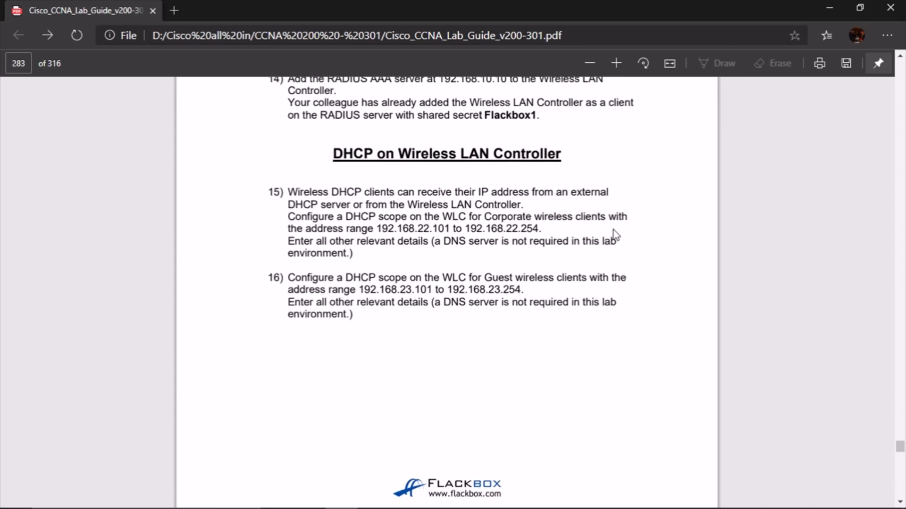
pyautogui.scroll(-2, 665, 283)
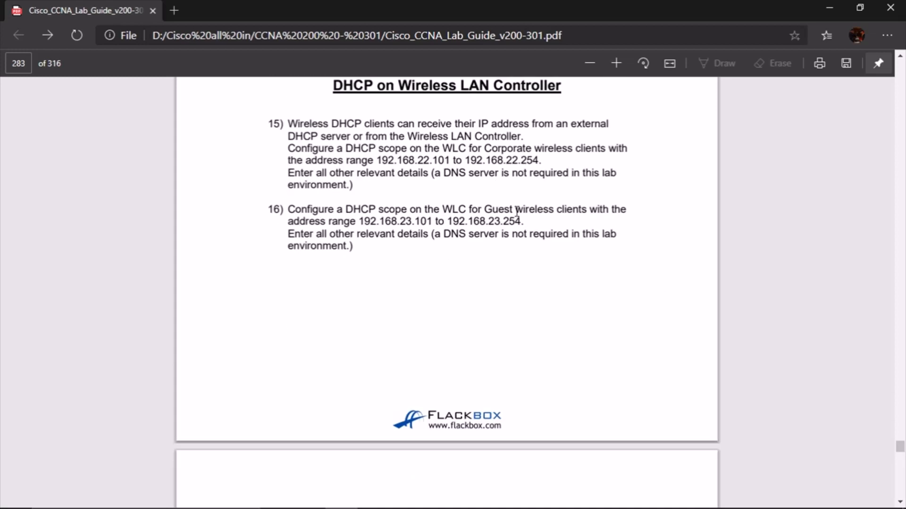
pyautogui.scroll(1, 397, 119)
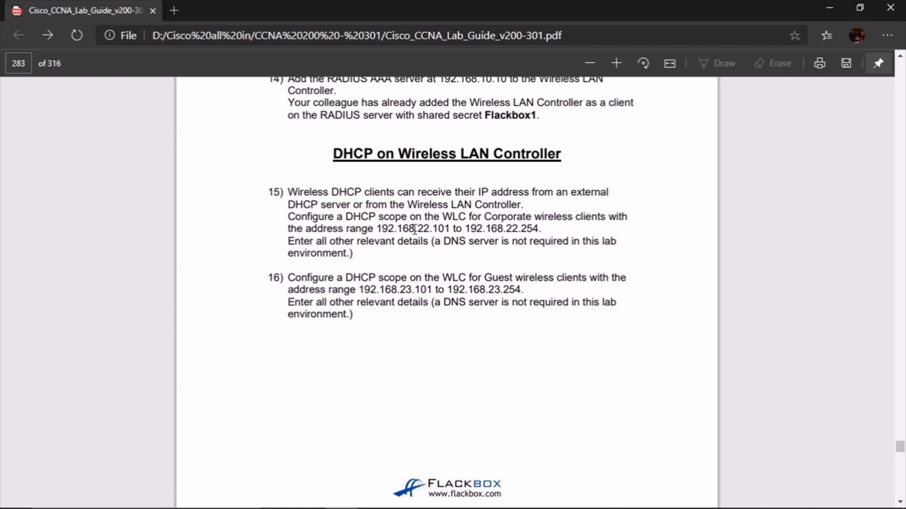
pyautogui.moveTo(355, 221); pyautogui.dragTo(547, 216)
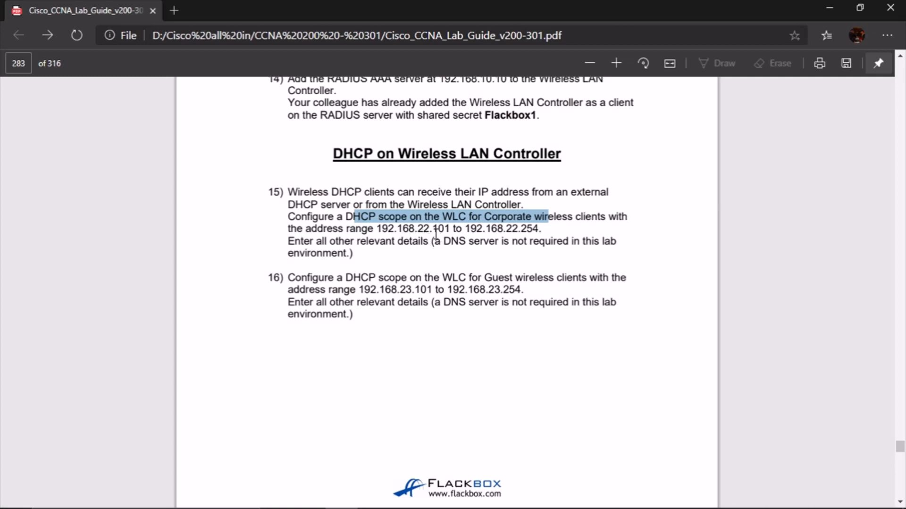
pyautogui.moveTo(430, 229); pyautogui.dragTo(542, 228)
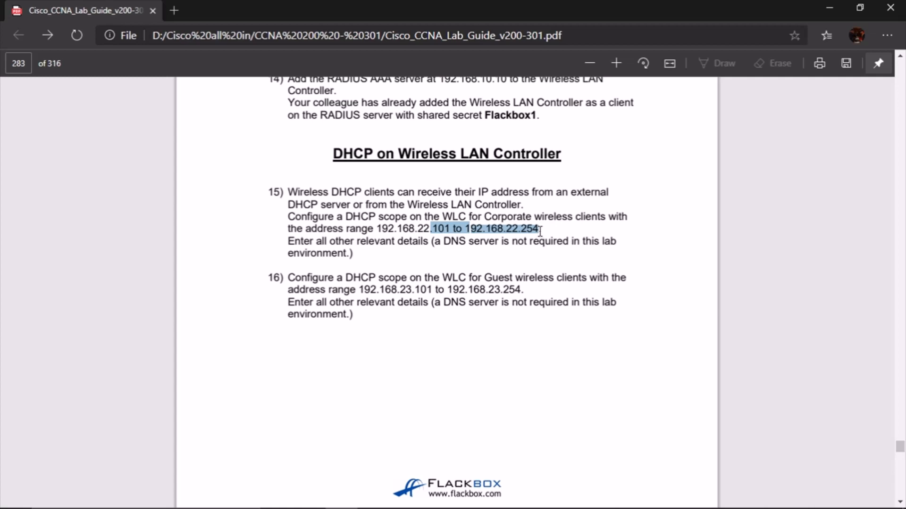
# Highlight the Guest scope range in task 16, then bring back the Admin Laptop's WLC page
pyautogui.moveTo(397, 290); pyautogui.dragTo(479, 292)
pyautogui.click(529, 286)
pyautogui.click(461, 292)
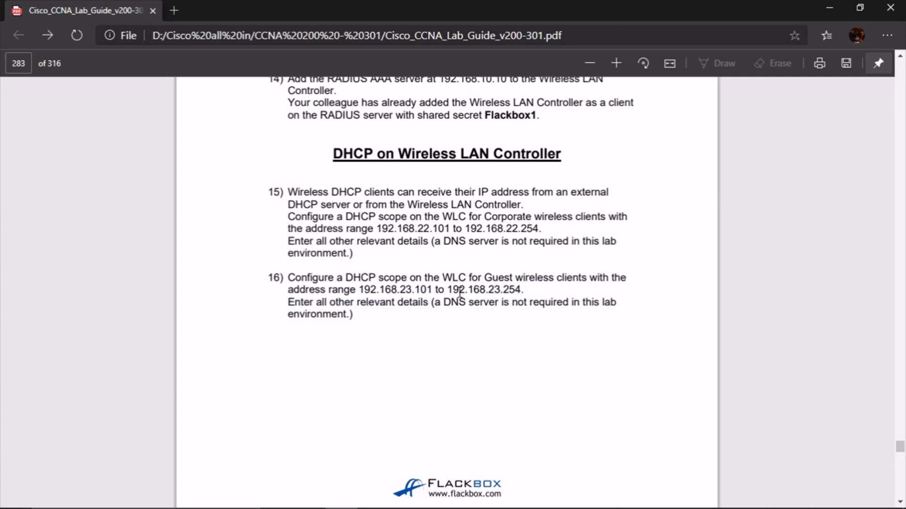
pyautogui.doubleClick(518, 217)
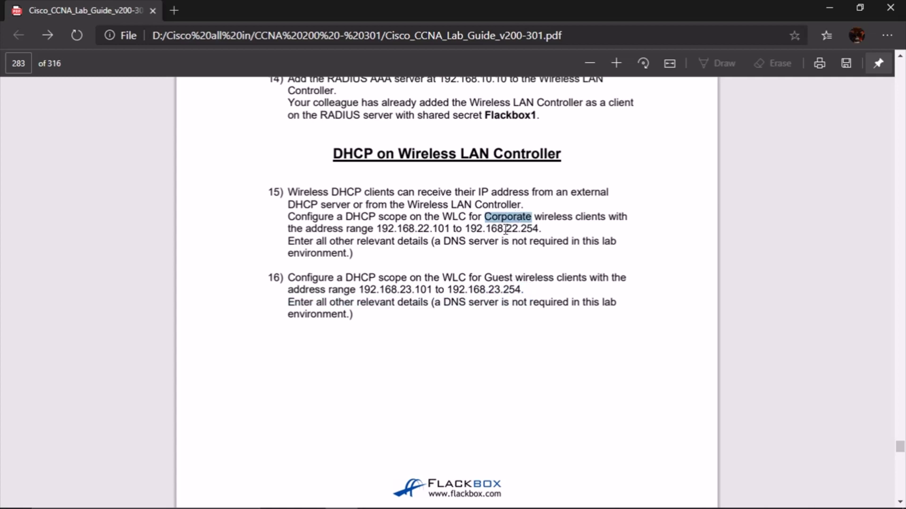
pyautogui.moveTo(419, 488)
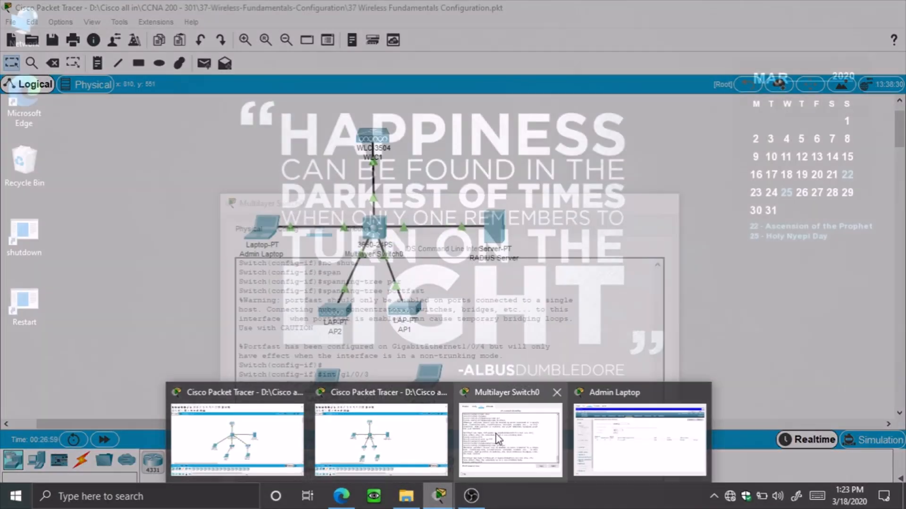
pyautogui.click(619, 425)
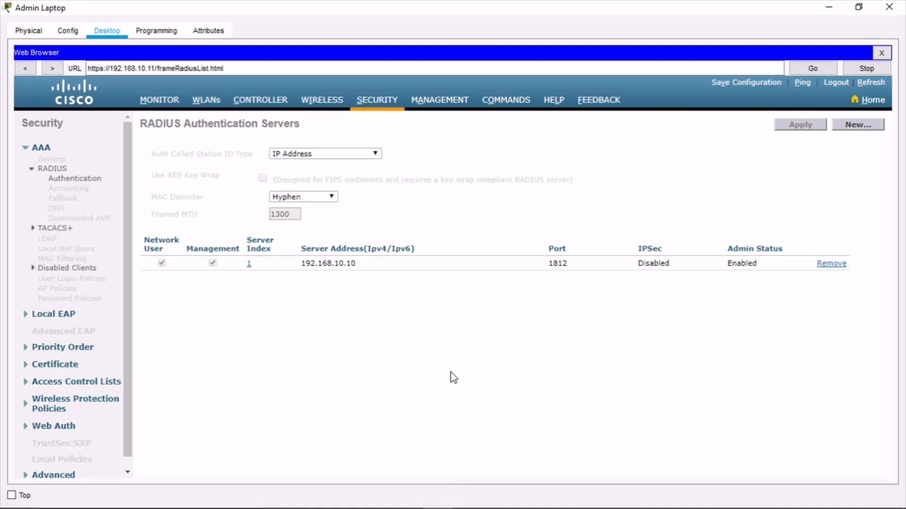
# Go to CONTROLLER, expand Internal DHCP Server and open the DHCP Scopes list showing day0-dhcp-mgmt
pyautogui.click(258, 101)
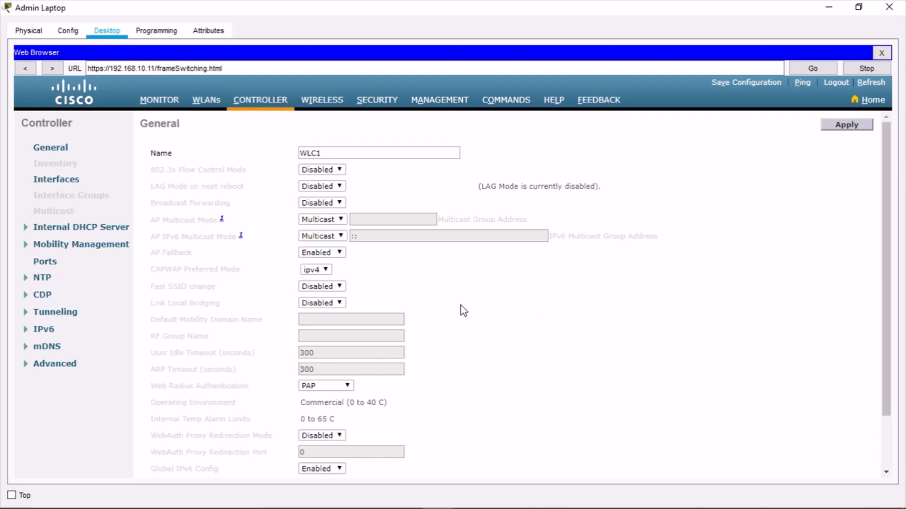
pyautogui.click(77, 181)
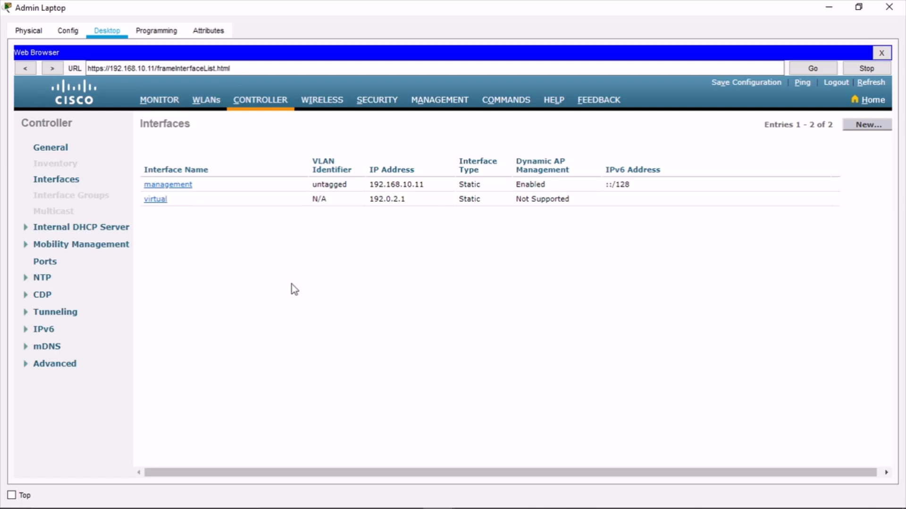
pyautogui.click(118, 227)
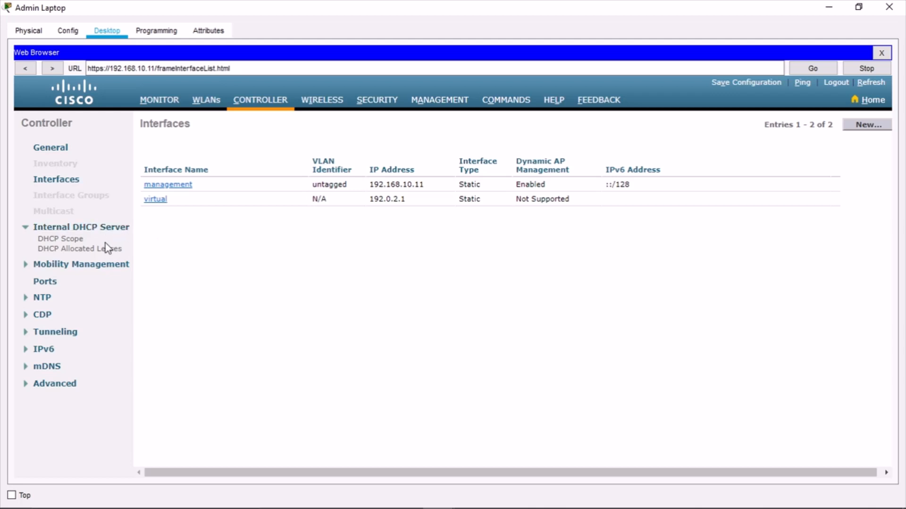
pyautogui.click(72, 241)
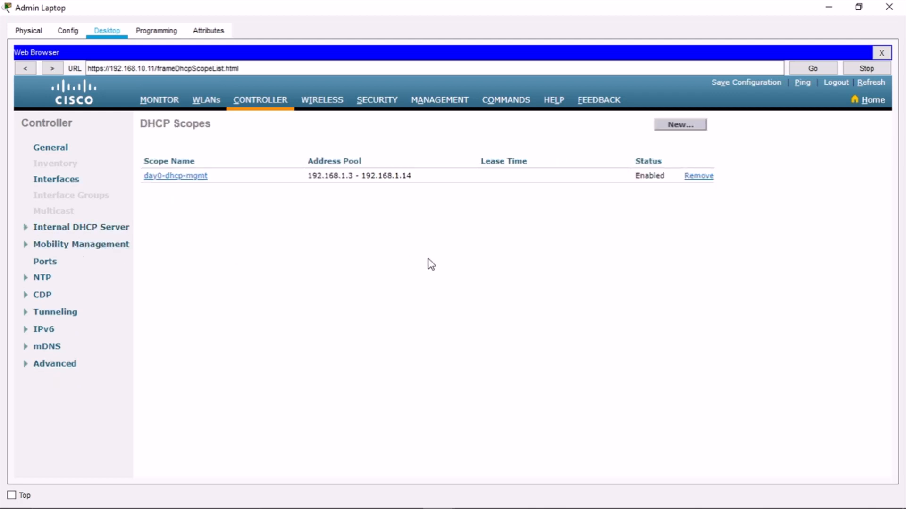
# Create a new DHCP scope named 'Corporate' and apply it
pyautogui.click(695, 126)
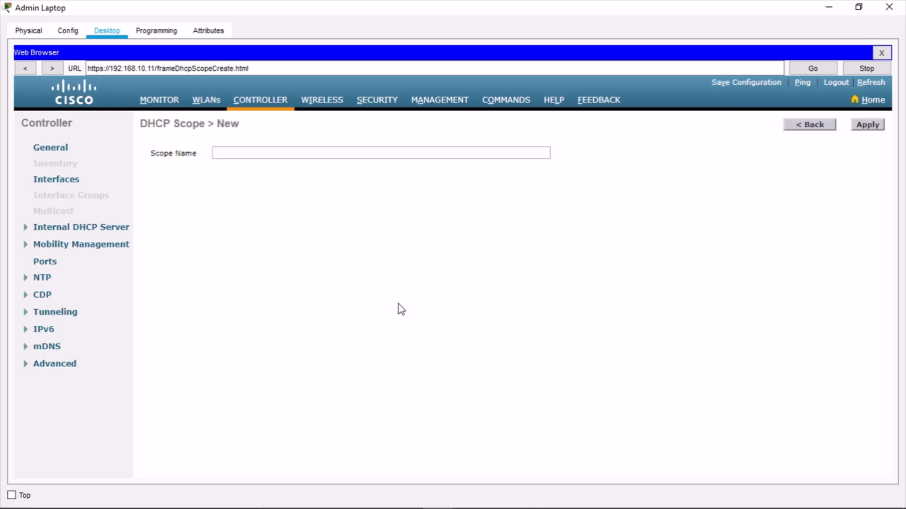
pyautogui.click(240, 155)
pyautogui.write('Flackbox1')
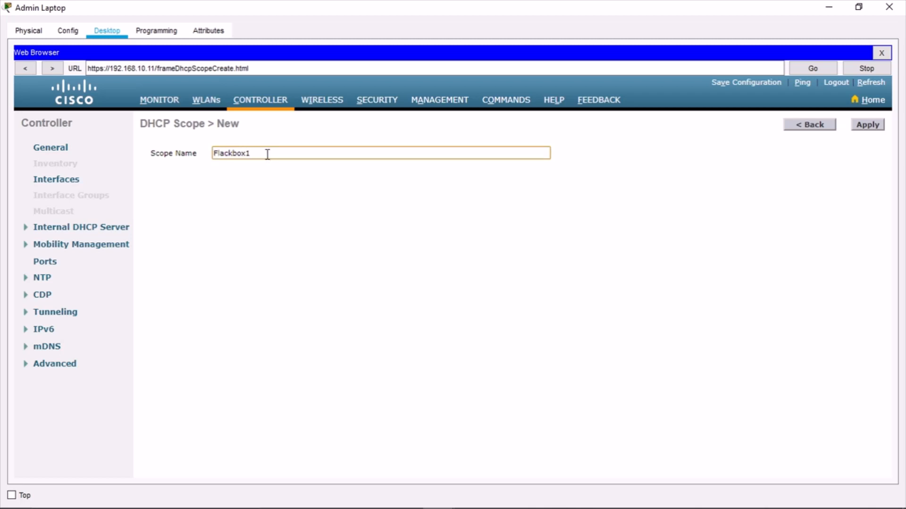
pyautogui.moveTo(267, 153); pyautogui.dragTo(149, 136)
pyautogui.write('Corporate')
pyautogui.click(796, 181)
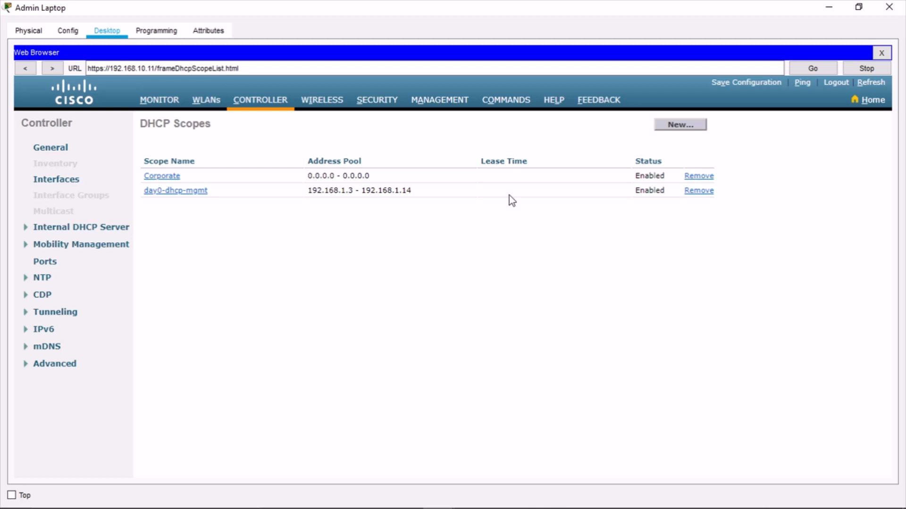
# Open the Corporate scope and begin its pool start address with 192.168.22., placing the laptop beside the guide
pyautogui.click(156, 178)
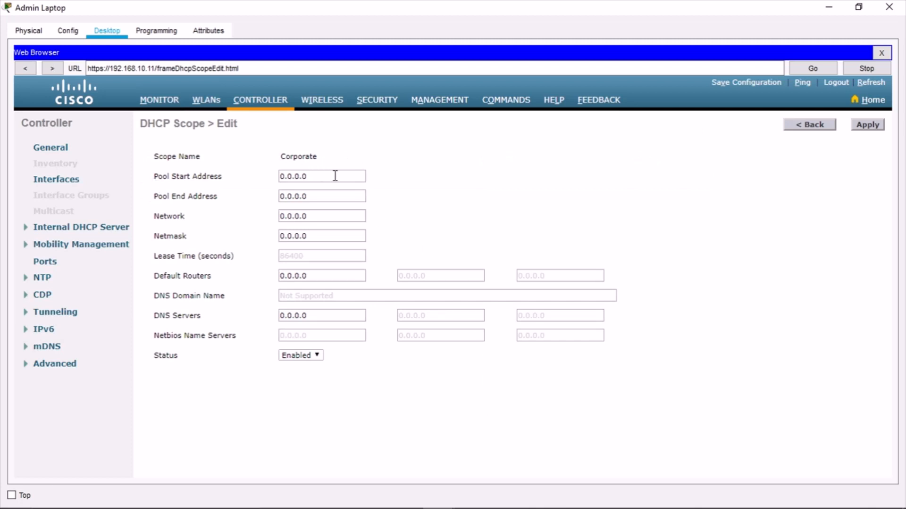
pyautogui.moveTo(335, 176); pyautogui.dragTo(228, 177)
pyautogui.write('192.168.22.')
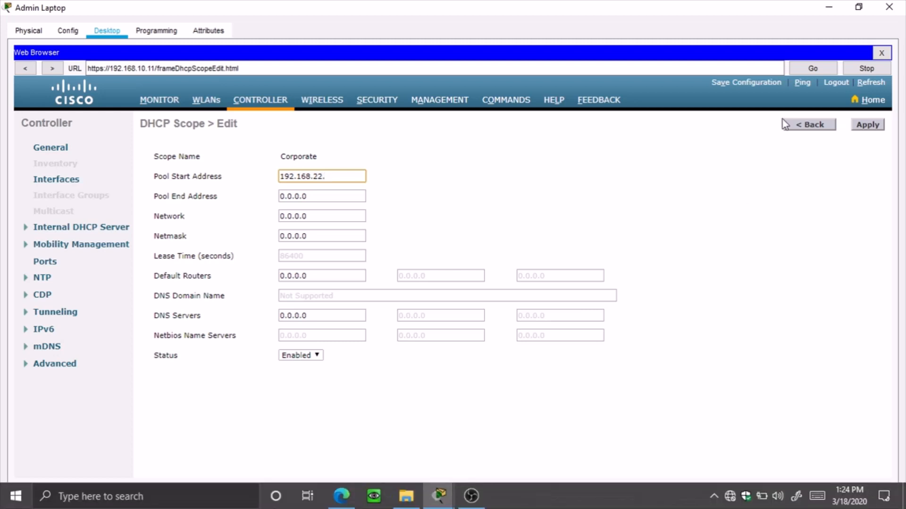
pyautogui.click(859, 7)
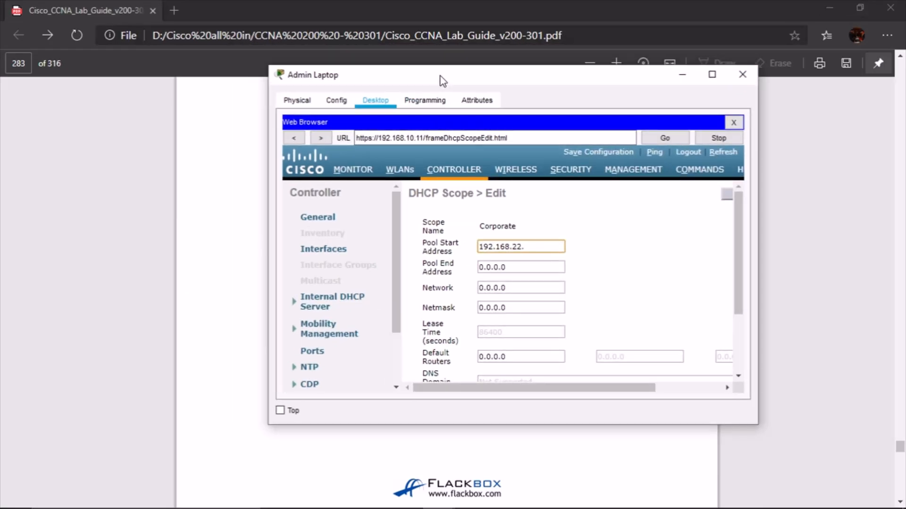
pyautogui.moveTo(440, 80); pyautogui.dragTo(389, 265)
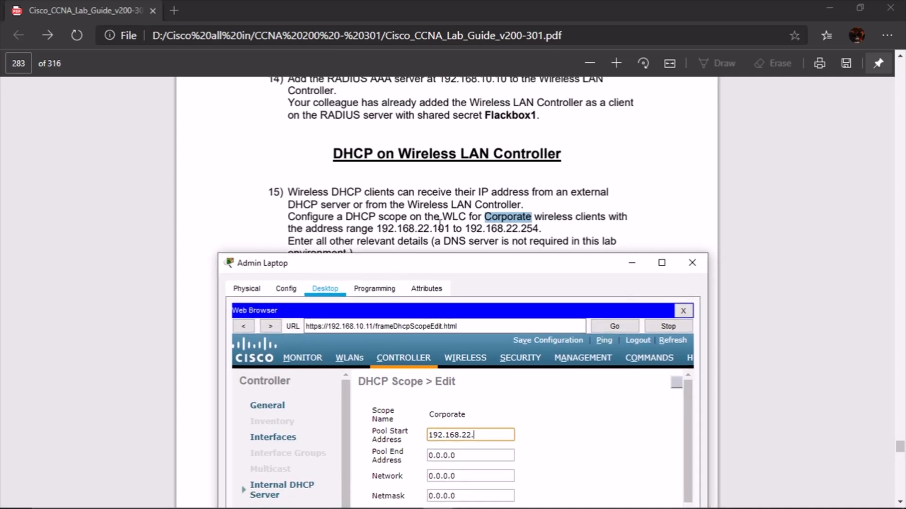
pyautogui.scroll(-3, 448, 215)
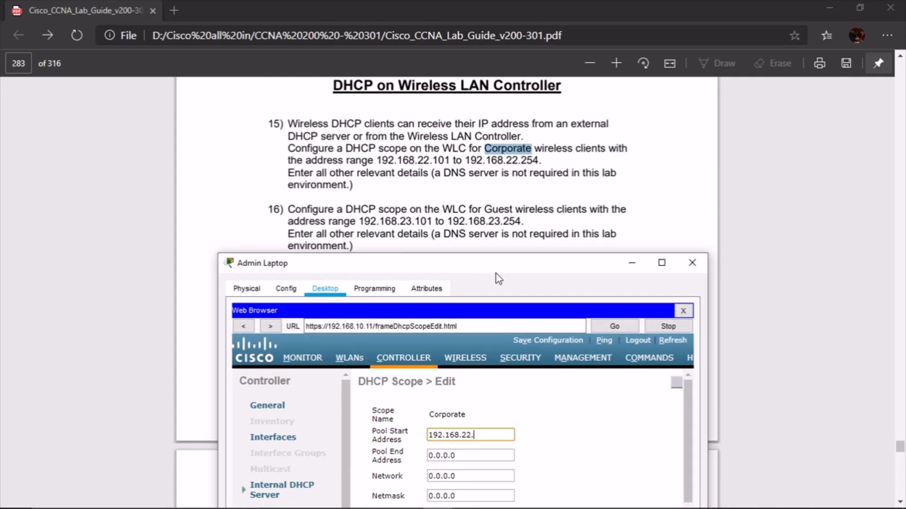
pyautogui.moveTo(497, 267); pyautogui.dragTo(510, 229)
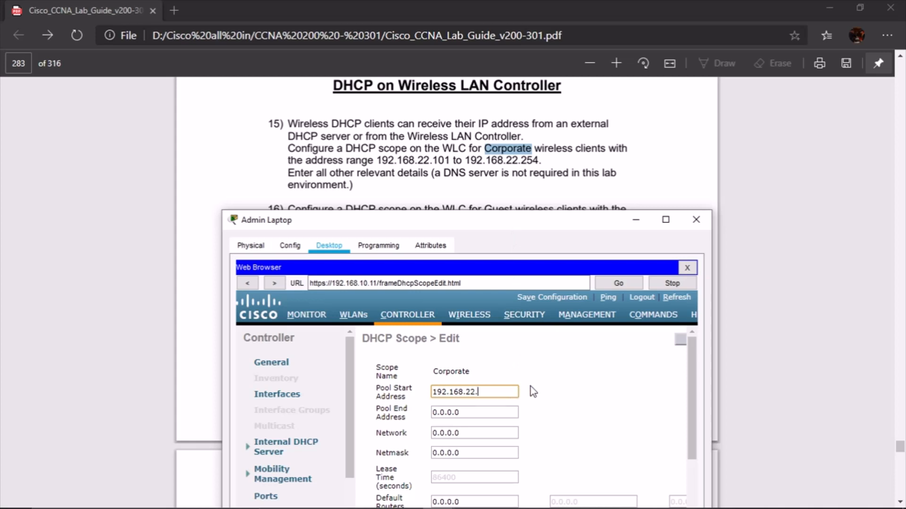
# Complete the Corporate pool range as 192.168.22.101 to 192.168.22.254
pyautogui.write('101')
pyautogui.hotkey('ctrl', 'a')
pyautogui.hotkey('ctrl', 'c')
pyautogui.press('Tab')
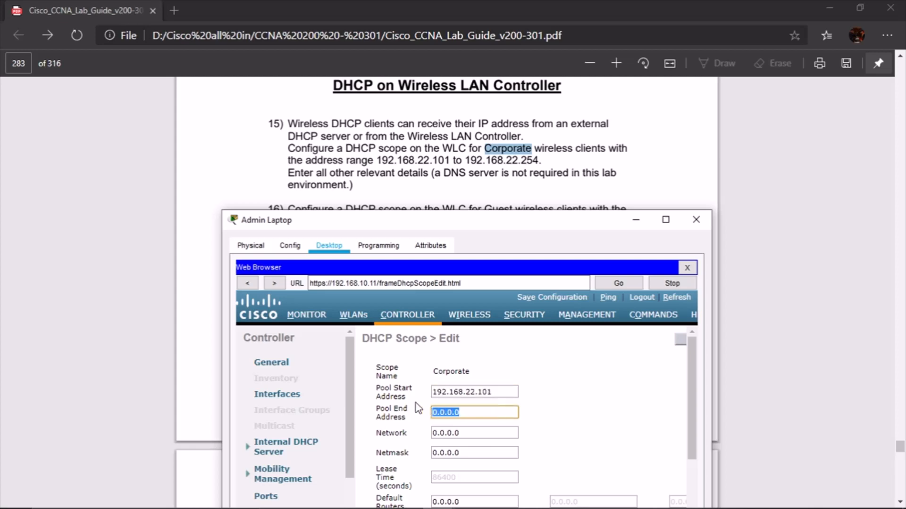
pyautogui.hotkey('ctrl', 'v')
pyautogui.write('254')
# Set the Corporate scope's network to 192.168.22.0 and netmask to 255.255.255.0
pyautogui.moveTo(506, 392); pyautogui.dragTo(401, 398)
pyautogui.moveTo(482, 430); pyautogui.dragTo(369, 430)
pyautogui.hotkey('ctrl', 'v')
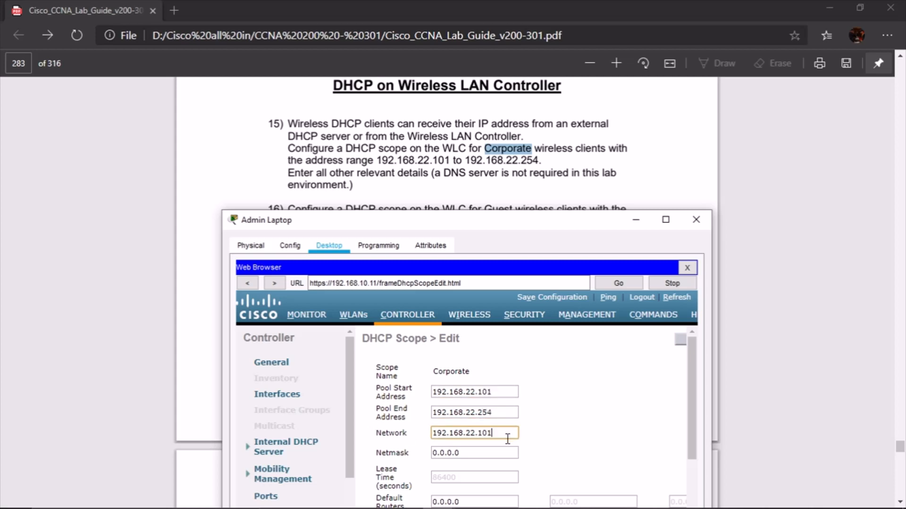
pyautogui.press('BackSpace')
pyautogui.press('BackSpace')
pyautogui.press('Tab')
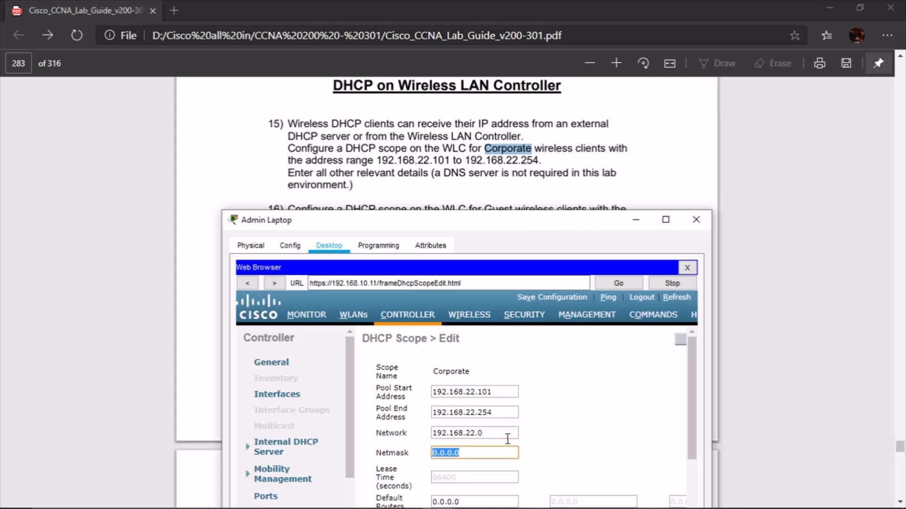
pyautogui.write('255.255.255.0')
# Widen the laptop window and apply the Corporate scope settings
pyautogui.scroll(-1, 607, 415)
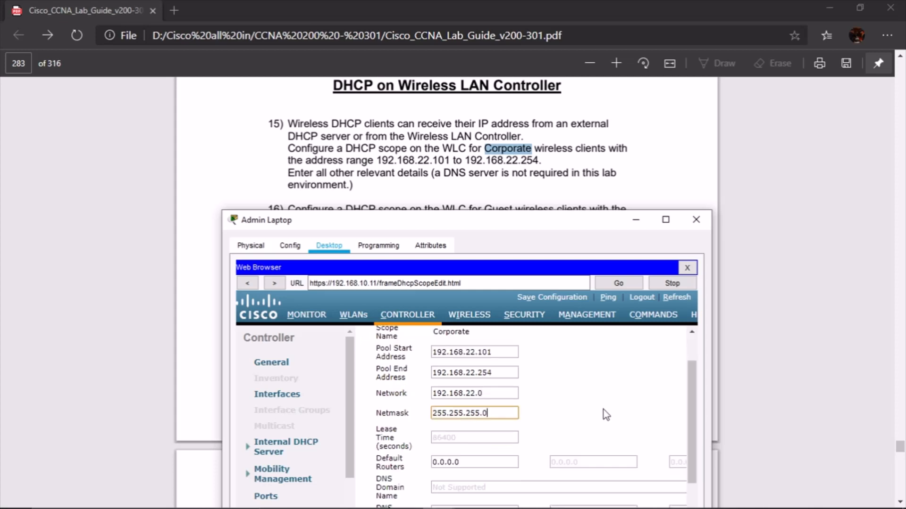
pyautogui.scroll(-2, 606, 406)
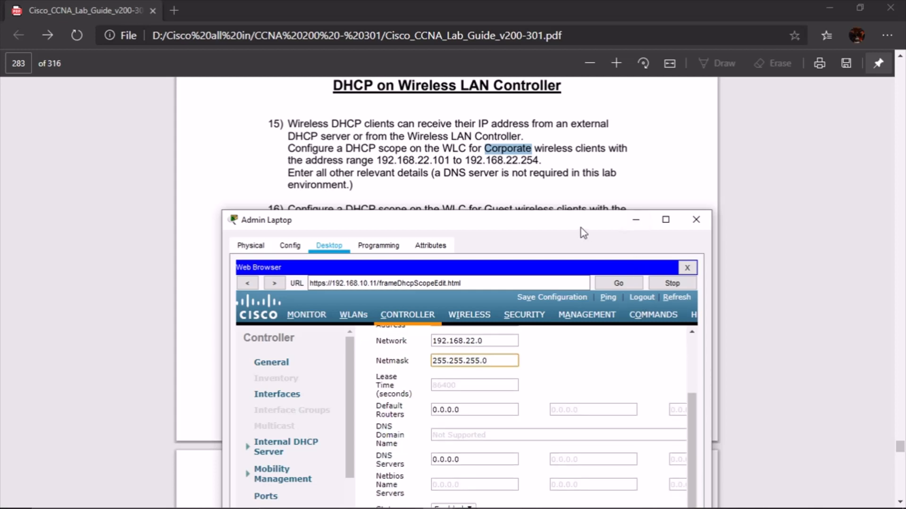
pyautogui.moveTo(581, 228); pyautogui.dragTo(593, 174)
pyautogui.moveTo(583, 479); pyautogui.dragTo(697, 482)
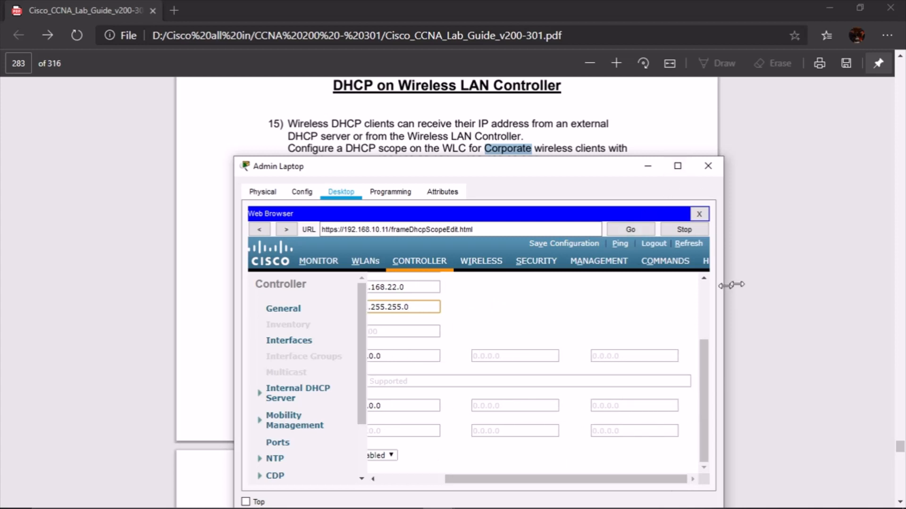
pyautogui.moveTo(731, 285); pyautogui.dragTo(846, 283)
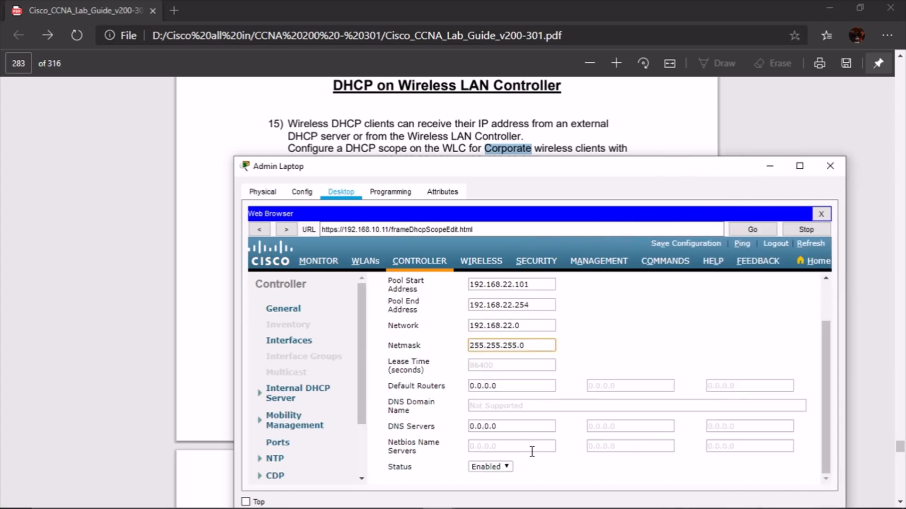
pyautogui.scroll(3, 687, 347)
pyautogui.click(802, 288)
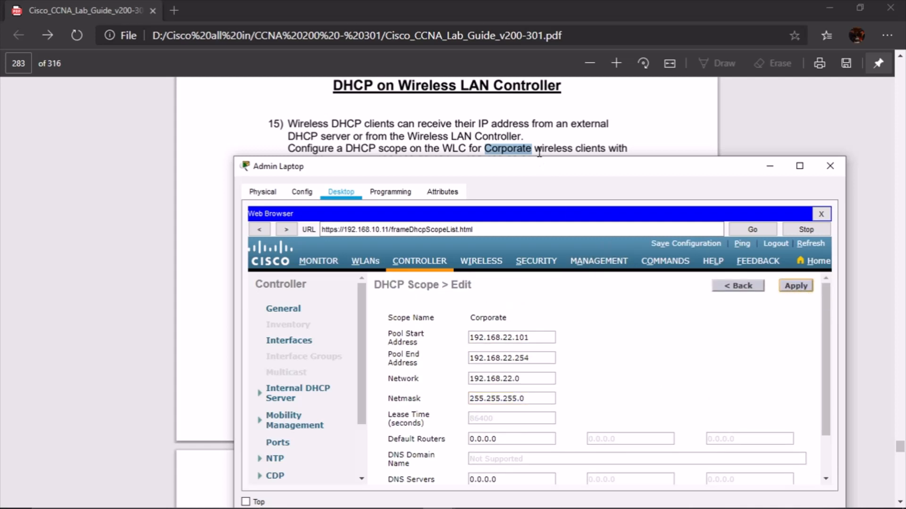
pyautogui.scroll(-2, 602, 124)
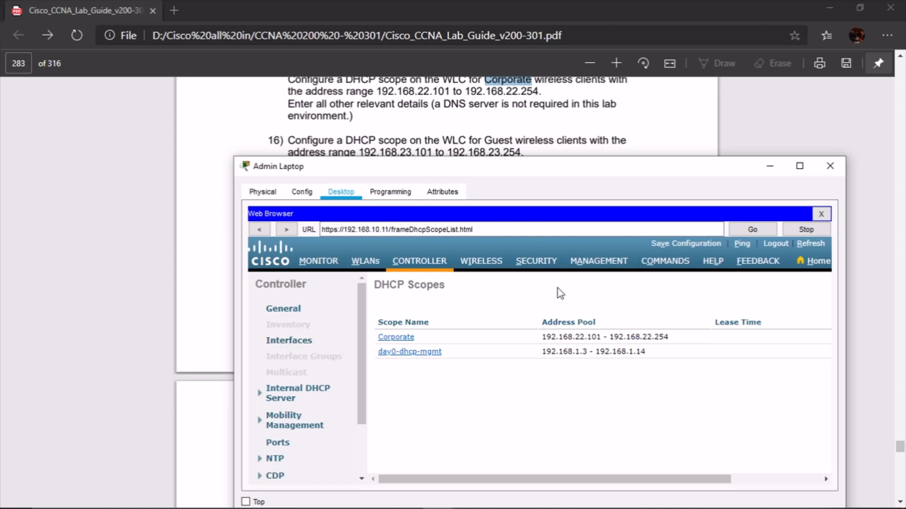
pyautogui.moveTo(608, 480); pyautogui.dragTo(698, 479)
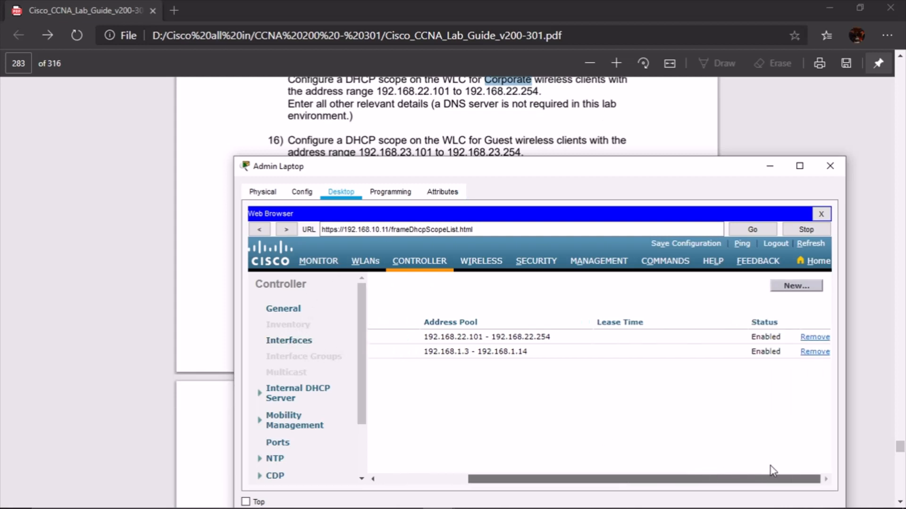
# Create a new DHCP scope named 'Guest'
pyautogui.click(796, 285)
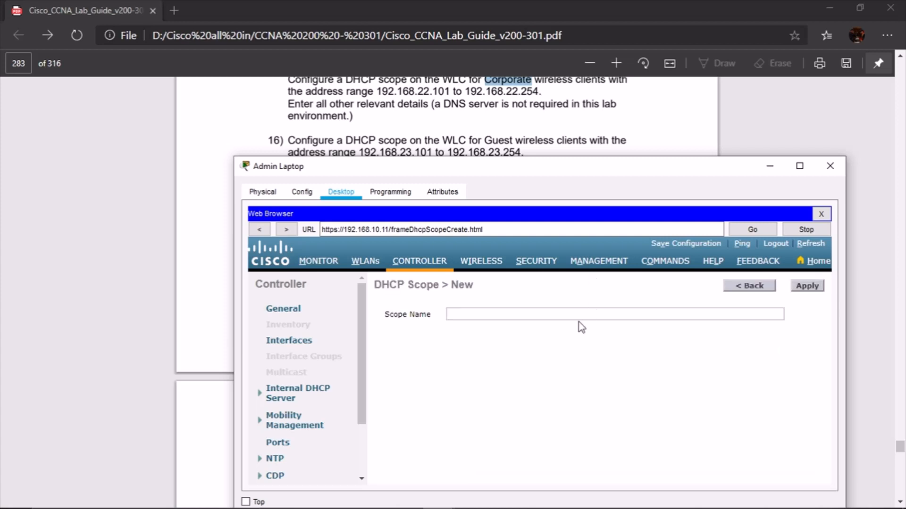
pyautogui.click(580, 315)
pyautogui.write('G')
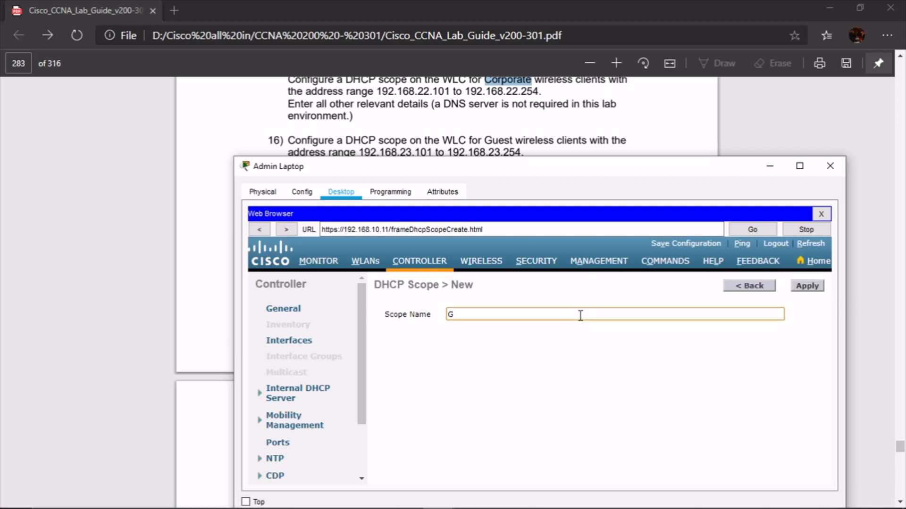
pyautogui.write('uest')
pyautogui.click(807, 286)
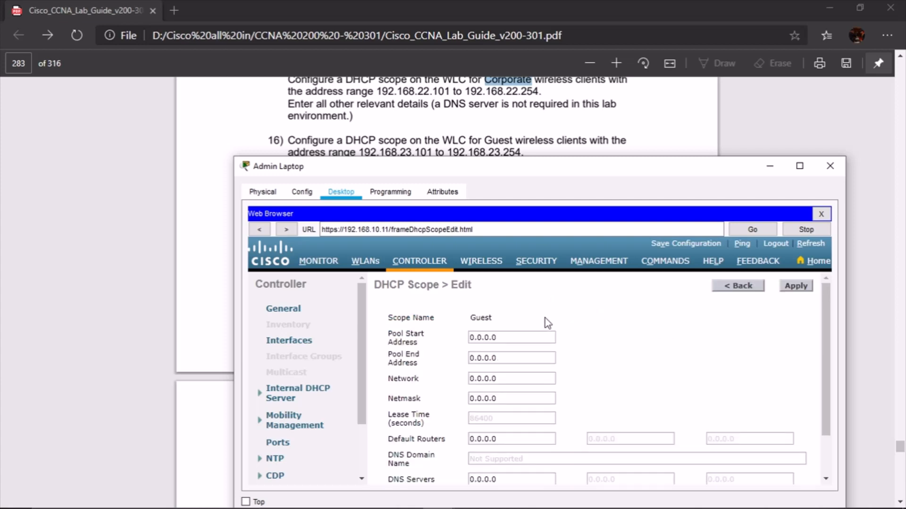
# Set the Guest pool range to 192.168.23.101 through 192.168.23.254
pyautogui.moveTo(515, 337); pyautogui.dragTo(411, 338)
pyautogui.hotkey('ctrl', 'v')
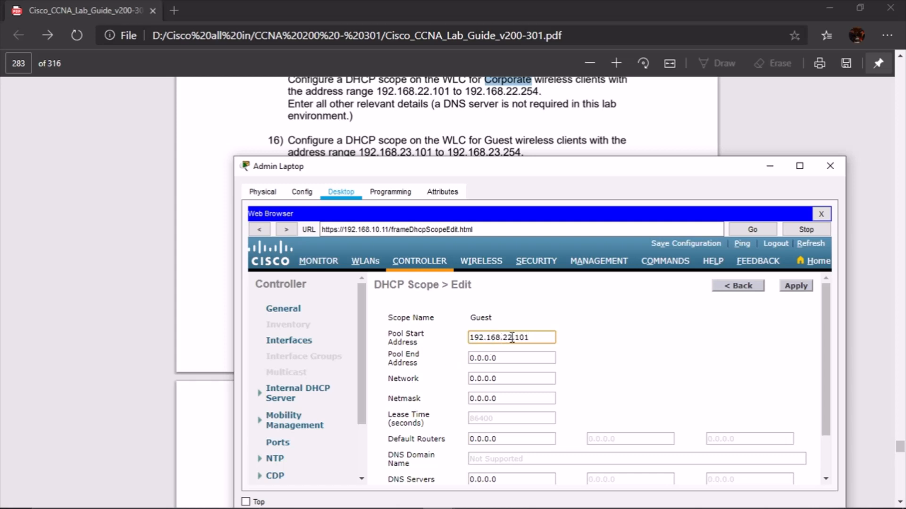
pyautogui.click(513, 337)
pyautogui.press('BackSpace')
pyautogui.write('3')
pyautogui.press('Tab')
pyautogui.hotkey('ctrl', 'v')
pyautogui.click(514, 358)
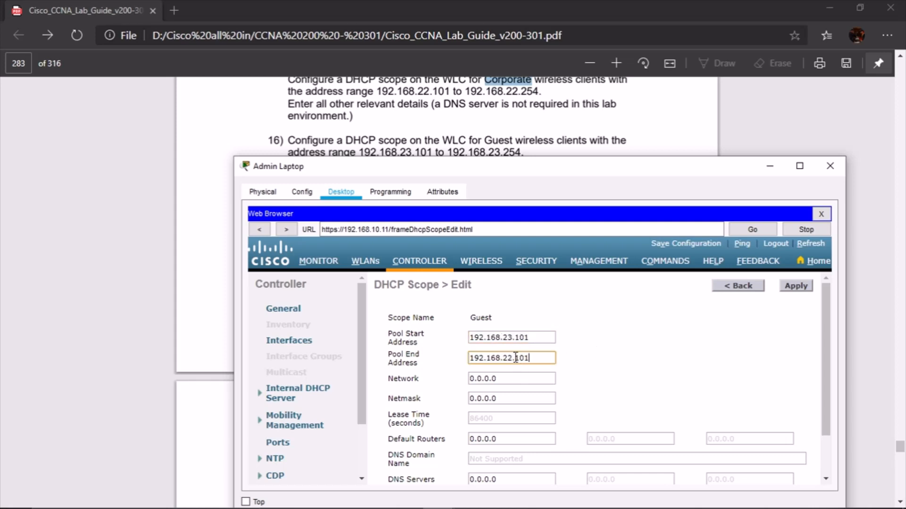
pyautogui.press('BackSpace')
pyautogui.write('3')
pyautogui.press('Right')
pyautogui.press('Right')
pyautogui.press('BackSpace')
pyautogui.press('BackSpace')
pyautogui.press('BackSpace')
pyautogui.write('254')
# Give the Guest scope network 192.168.23.0 and netmask 255.255.255.0, then apply
pyautogui.press('Tab')
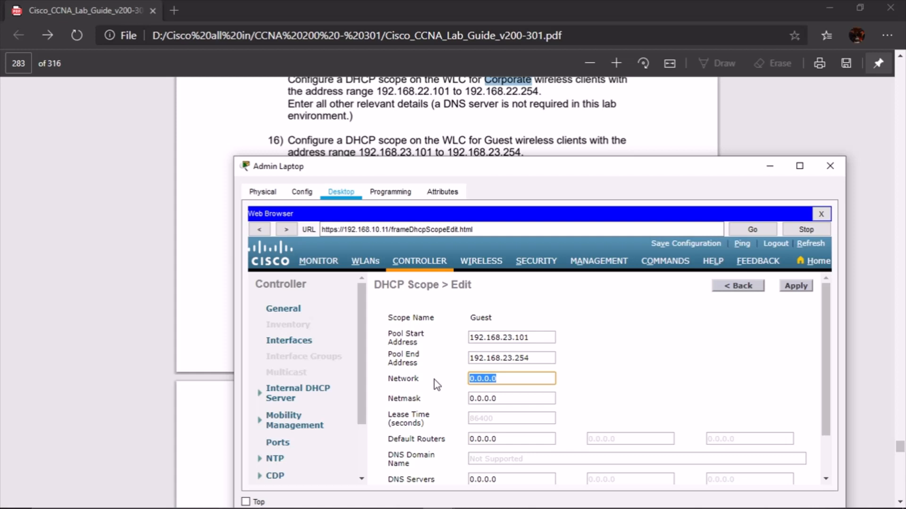
pyautogui.hotkey('ctrl', 'v')
pyautogui.press('Left')
pyautogui.press('Left')
pyautogui.press('Left')
pyautogui.press('Left')
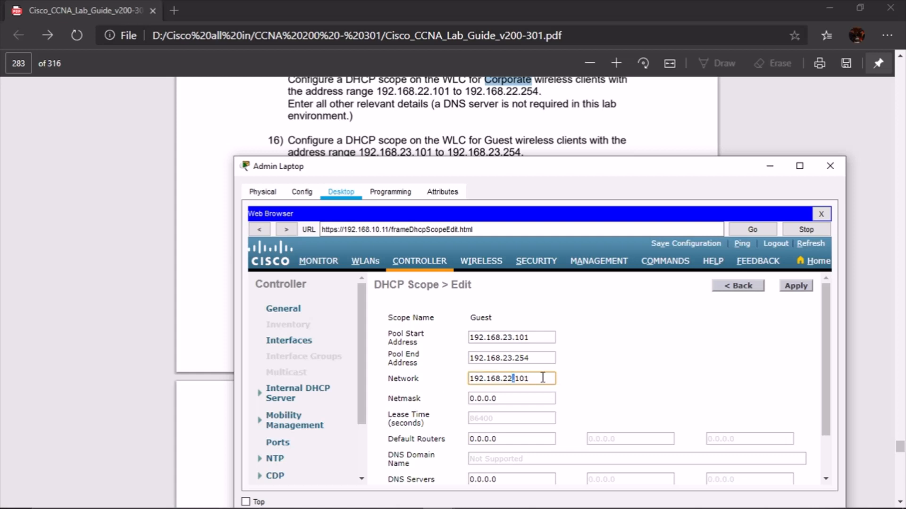
pyautogui.press('BackSpace')
pyautogui.write('3')
pyautogui.press('Right')
pyautogui.press('Right')
pyautogui.press('Right')
pyautogui.press('Right')
pyautogui.press('BackSpace')
pyautogui.press('BackSpace')
pyautogui.press('BackSpace')
pyautogui.write('0')
pyautogui.press('Tab')
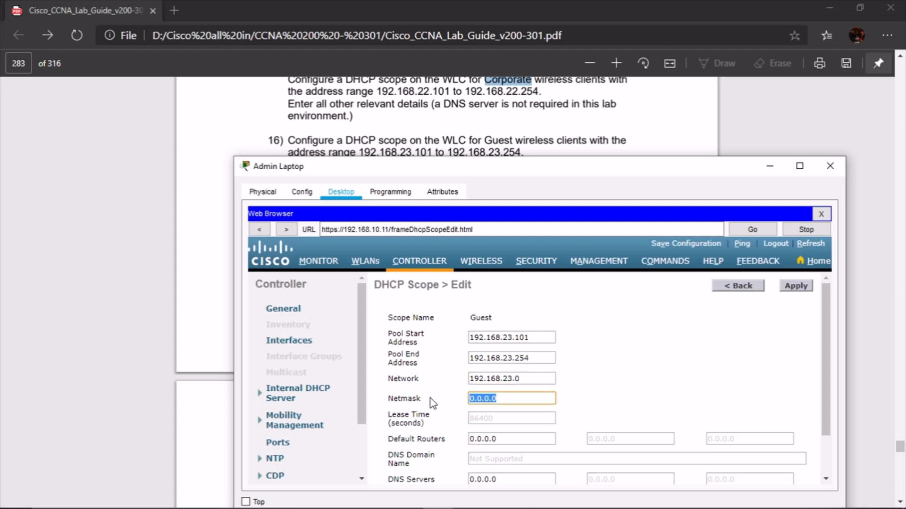
pyautogui.write('255.255.255.0')
pyautogui.click(794, 287)
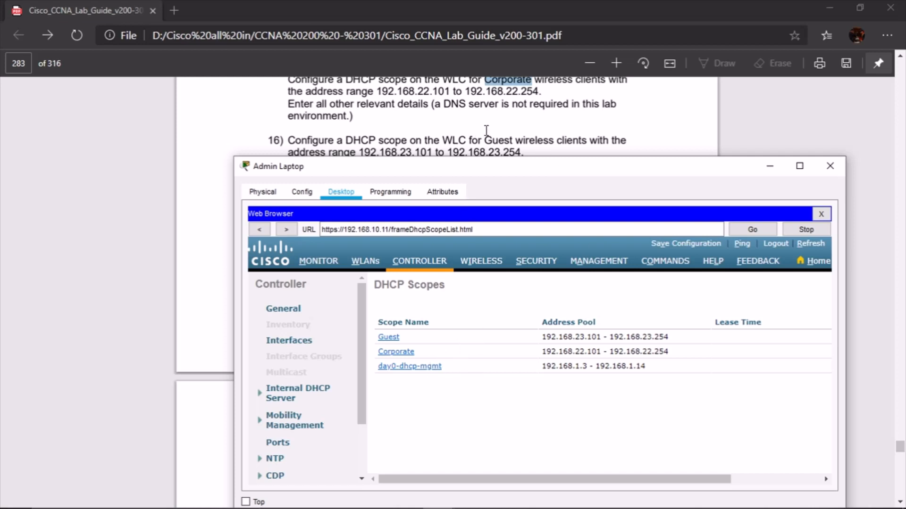
# Read guide steps 17–18: WLC interfaces 192.168.22.2 for Corporate and 192.168.23.2 for Guest
pyautogui.moveTo(539, 168); pyautogui.dragTo(527, 193)
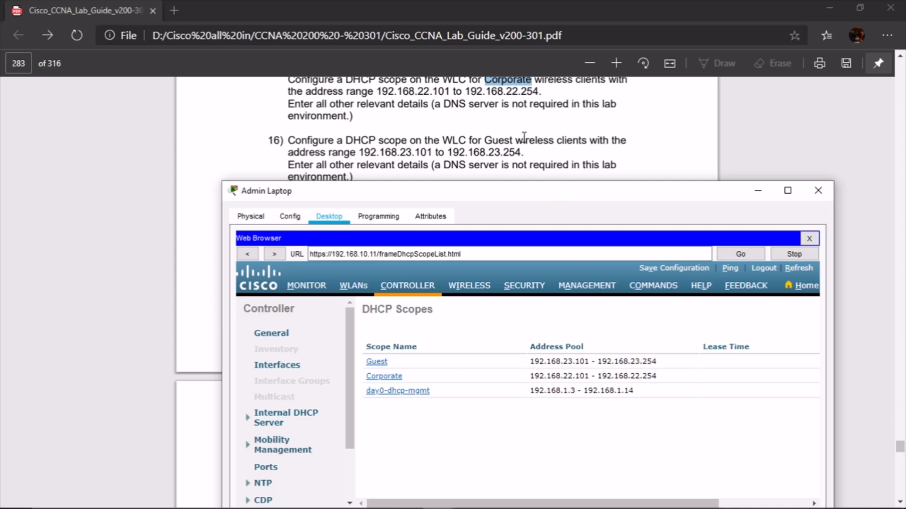
pyautogui.scroll(-3, 524, 137)
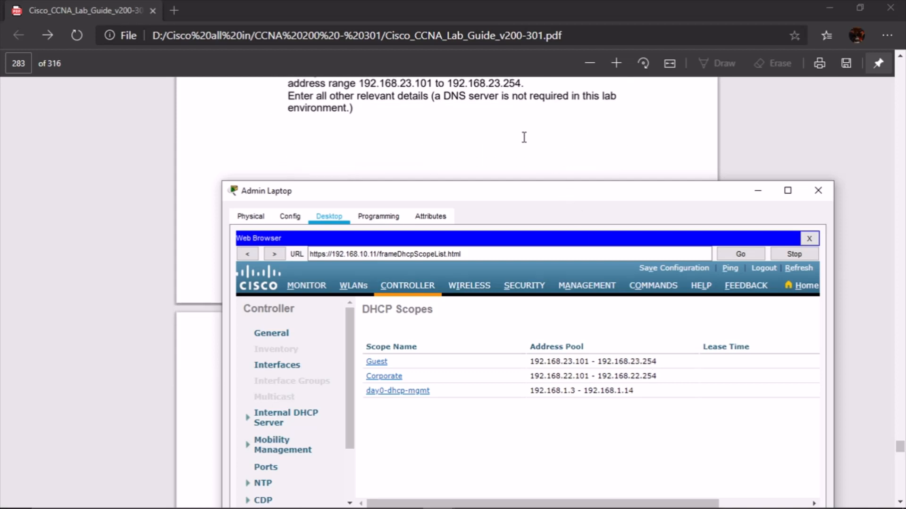
pyautogui.scroll(-10, 524, 136)
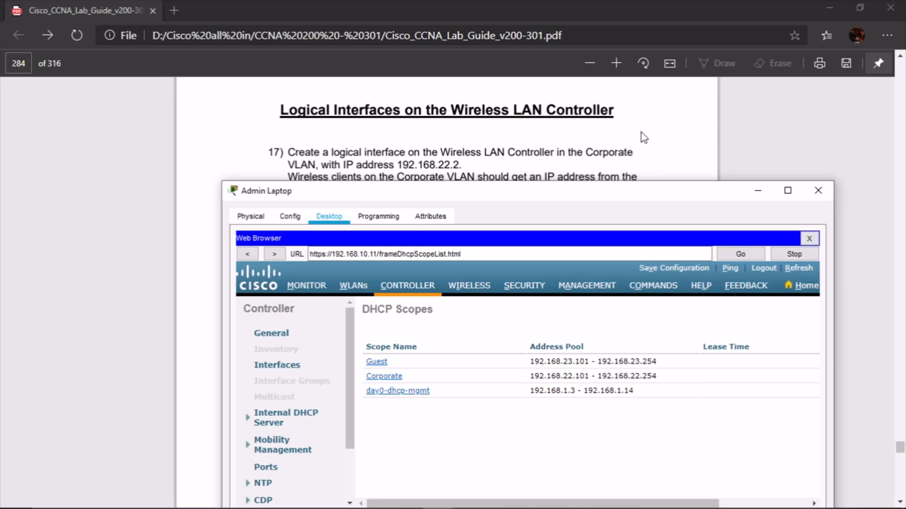
pyautogui.scroll(-1, 643, 134)
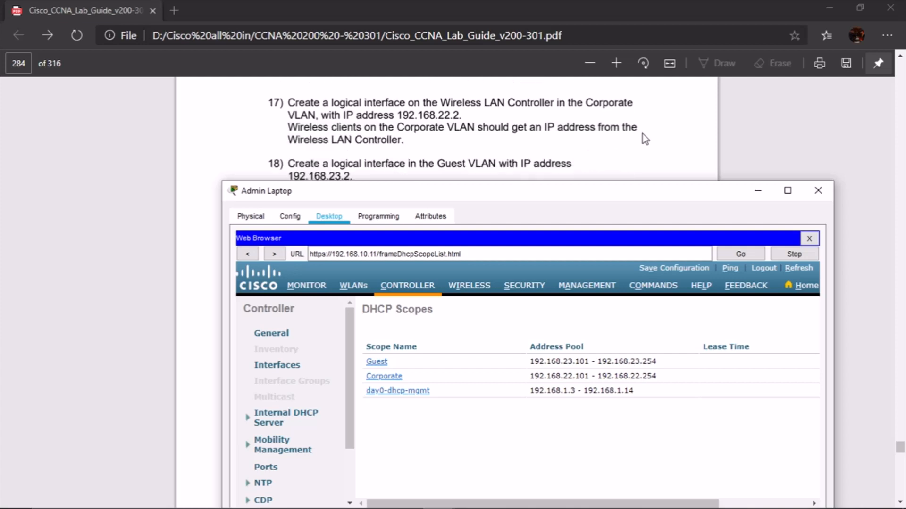
pyautogui.scroll(1, 643, 134)
pyautogui.scroll(-1, 643, 134)
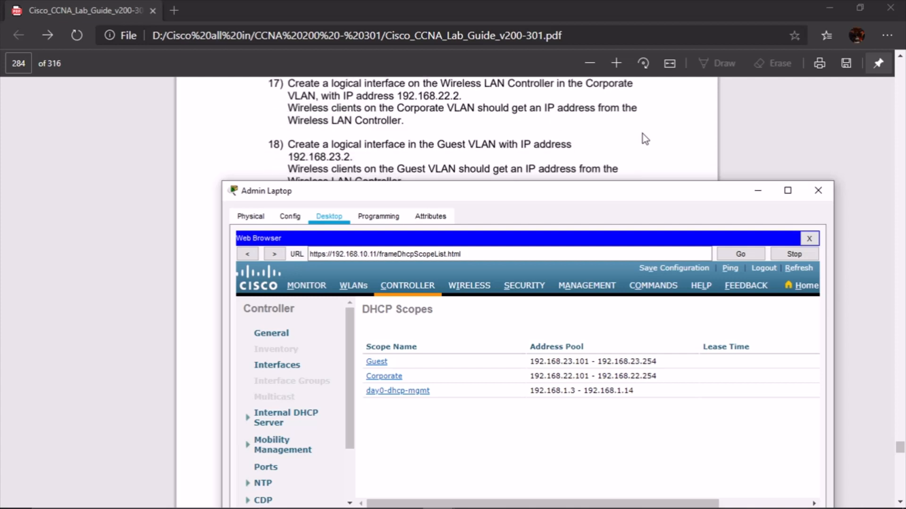
pyautogui.moveTo(494, 197); pyautogui.dragTo(519, 220)
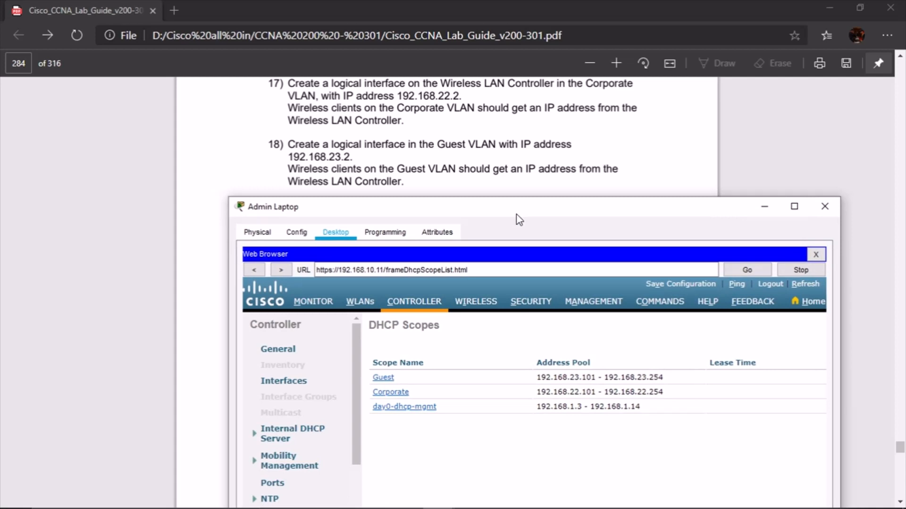
# Open the controller's Interfaces list and arrange the laptop window beside the guide's step 18
pyautogui.click(279, 385)
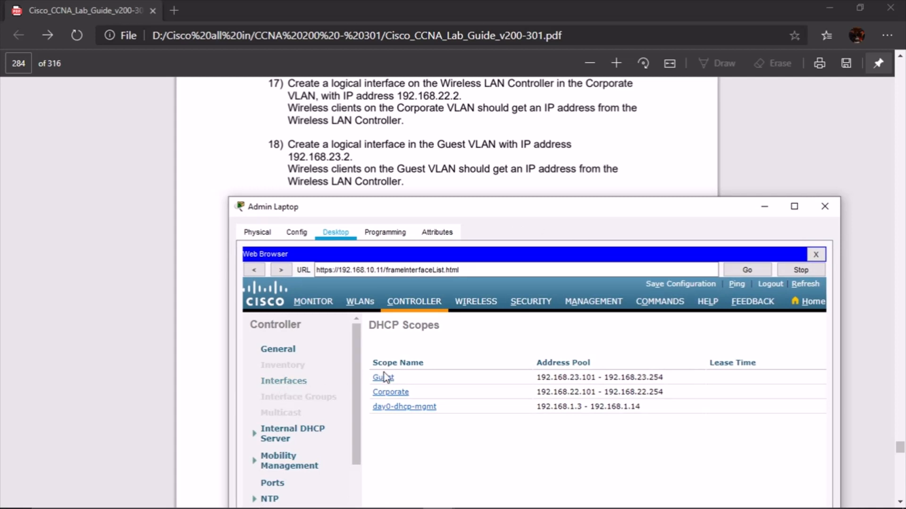
pyautogui.click(290, 387)
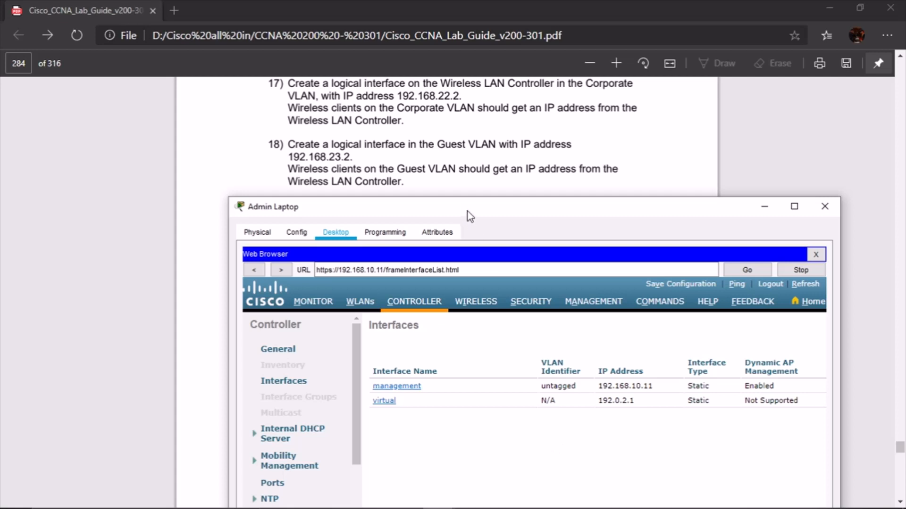
pyautogui.moveTo(468, 211); pyautogui.dragTo(442, 212)
pyautogui.moveTo(816, 332); pyautogui.dragTo(863, 333)
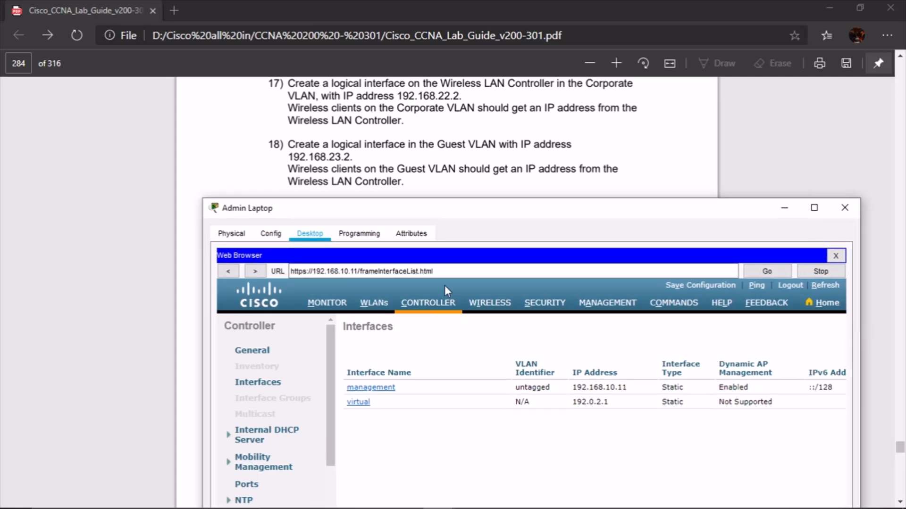
pyautogui.moveTo(407, 212); pyautogui.dragTo(392, 156)
pyautogui.moveTo(615, 466); pyautogui.dragTo(788, 464)
pyautogui.moveTo(525, 169); pyautogui.dragTo(523, 210)
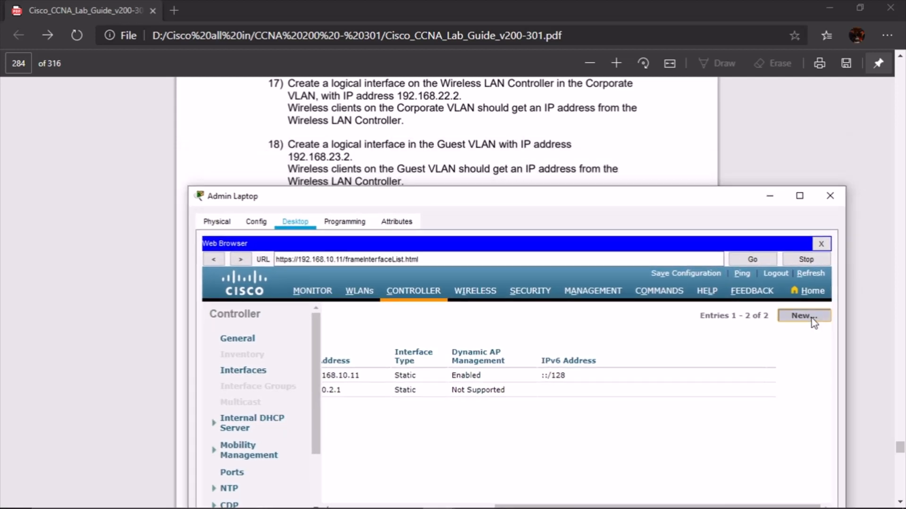
# Create a new interface named 'Corporate' with VLAN Id 22 and apply it
pyautogui.click(811, 318)
pyautogui.scroll(2, 414, 130)
pyautogui.scroll(-2, 413, 129)
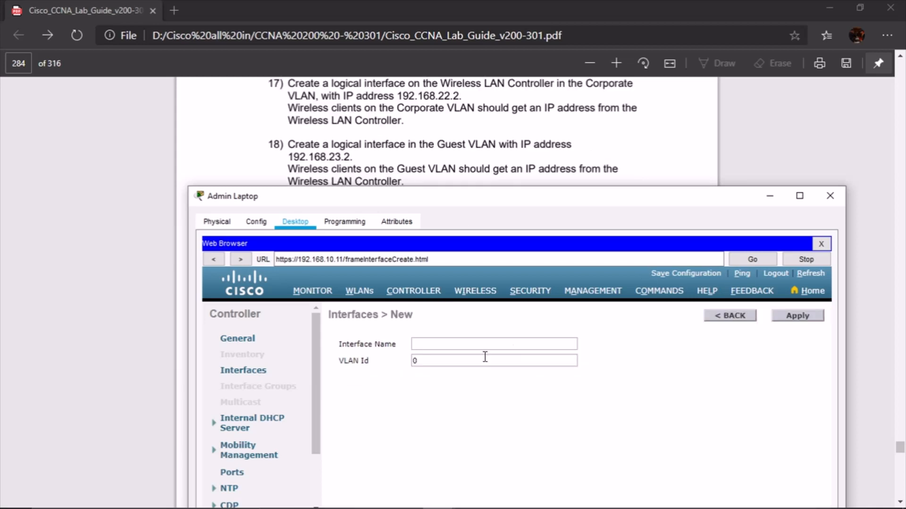
pyautogui.click(481, 346)
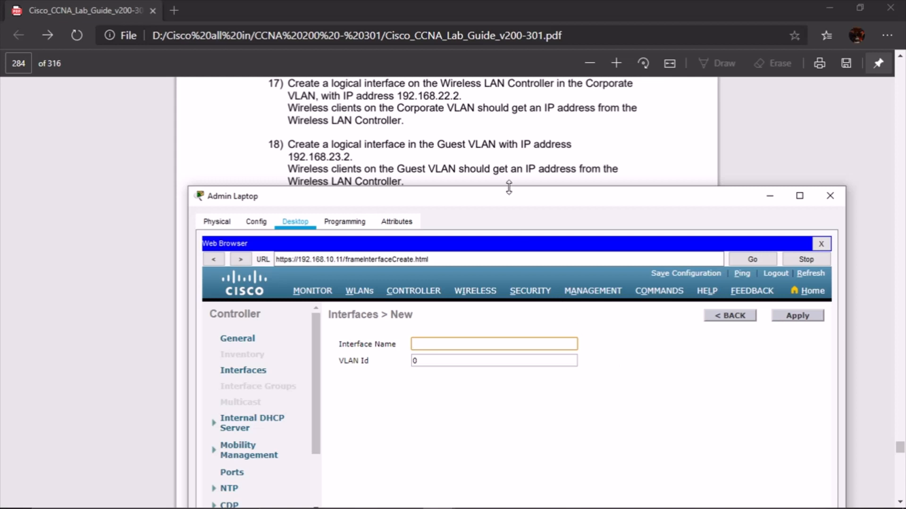
pyautogui.scroll(2, 505, 134)
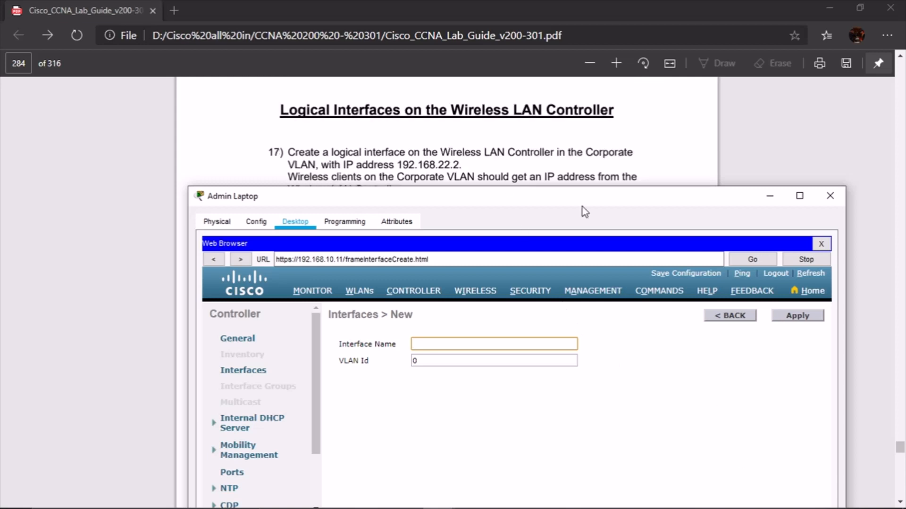
pyautogui.write('Corporate')
pyautogui.press('Tab')
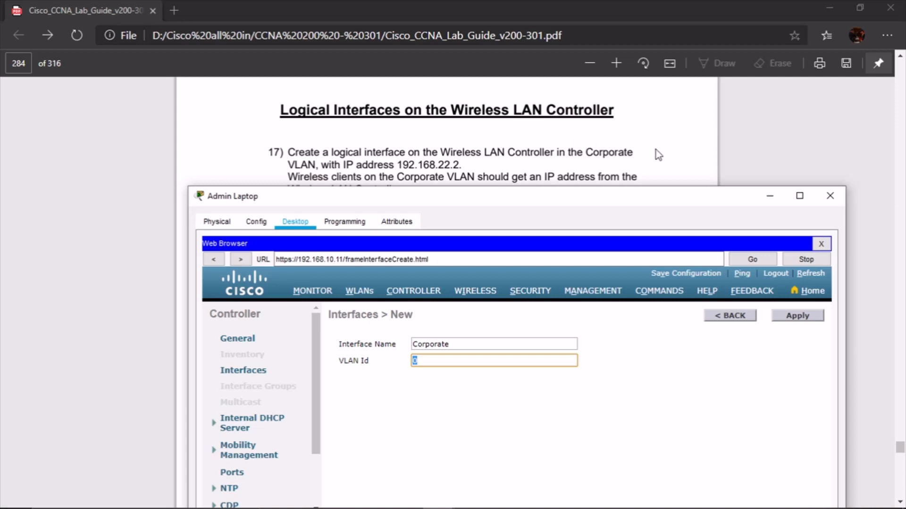
pyautogui.scroll(-2, 656, 150)
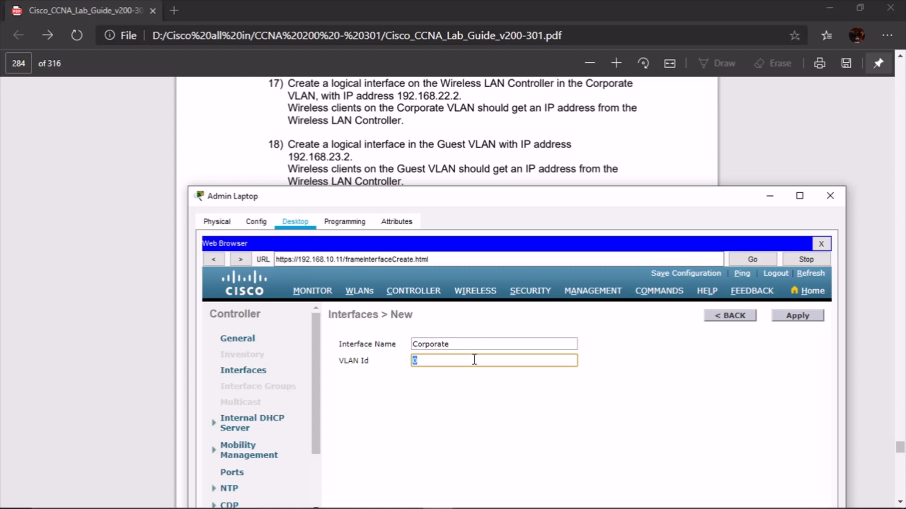
pyautogui.write('22')
pyautogui.click(790, 320)
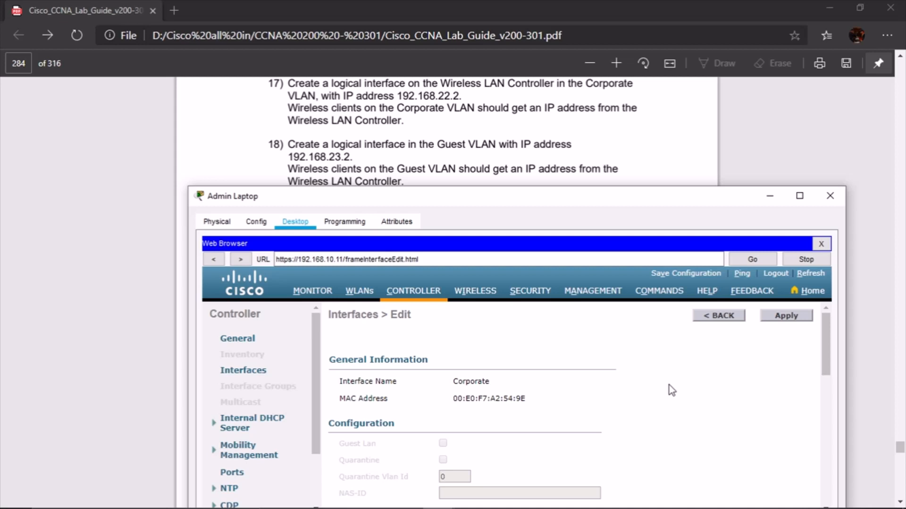
# Set the Corporate interface's port number to 1
pyautogui.scroll(-3, 668, 386)
pyautogui.scroll(1, 669, 386)
pyautogui.scroll(-2, 669, 386)
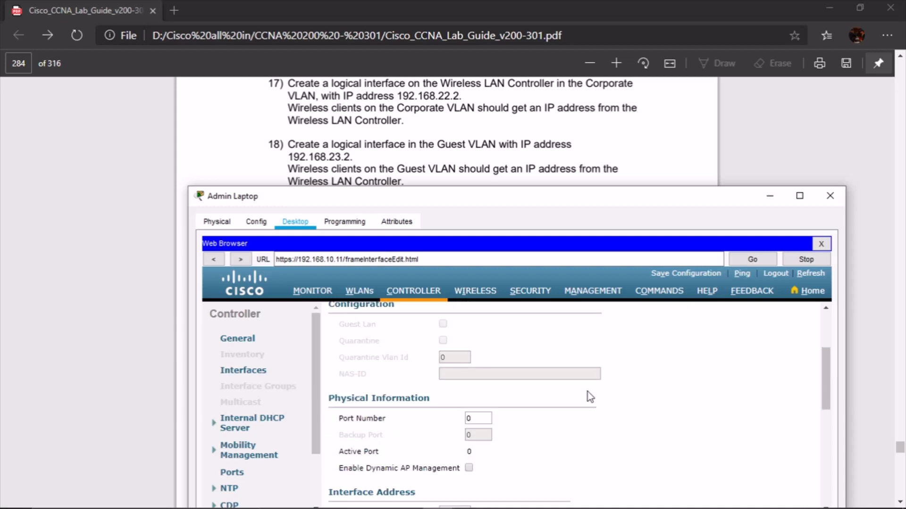
pyautogui.click(483, 417)
pyautogui.write('1')
pyautogui.click(511, 372)
# Enter IP address 192.168.22.2 and netmask 255.255.255.0 for the Corporate interface
pyautogui.scroll(-3, 564, 378)
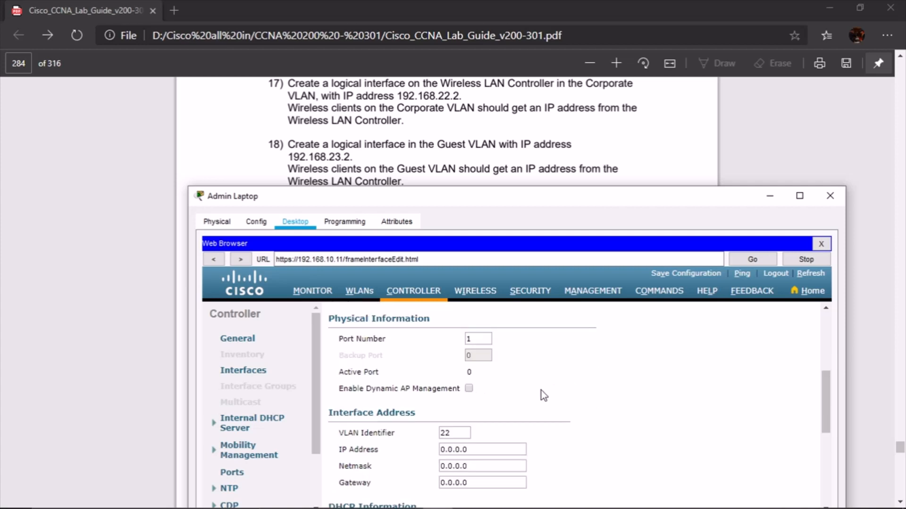
pyautogui.scroll(-1, 544, 395)
pyautogui.click(482, 410)
pyautogui.moveTo(482, 412); pyautogui.dragTo(419, 414)
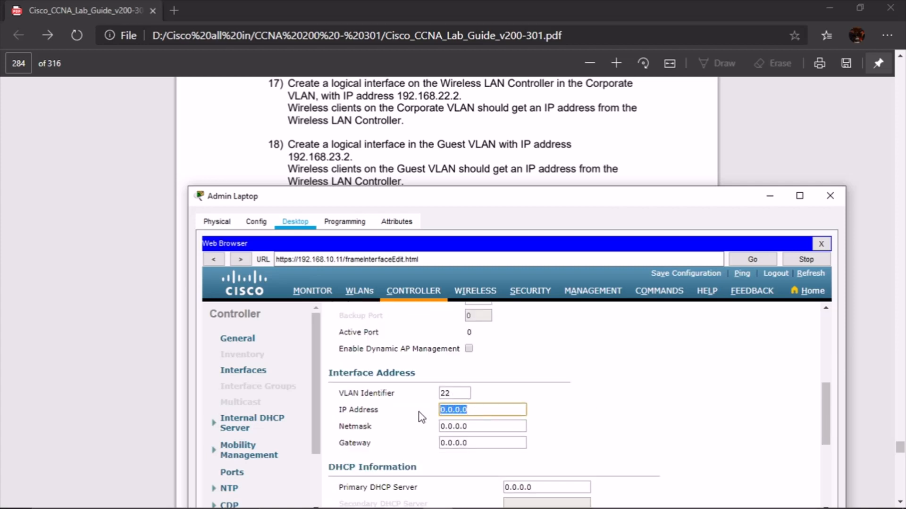
pyautogui.write('192.168.22.2')
pyautogui.press('Tab')
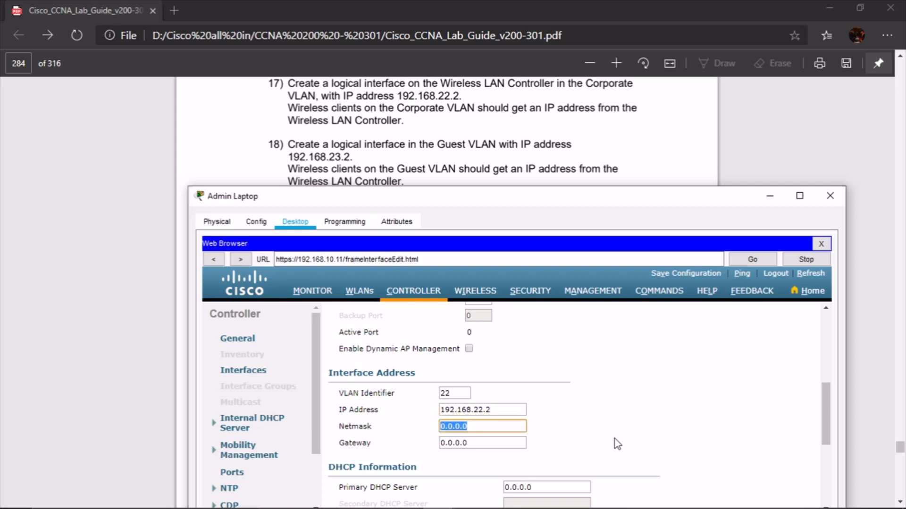
pyautogui.write('192.168.22.')
pyautogui.press('BackSpace')
pyautogui.press('BackSpace')
pyautogui.press('BackSpace')
pyautogui.press('BackSpace')
pyautogui.press('BackSpace')
pyautogui.press('BackSpace')
pyautogui.press('BackSpace')
pyautogui.press('BackSpace')
pyautogui.press('BackSpace')
pyautogui.press('BackSpace')
pyautogui.write('255.255.255.0')
pyautogui.press('Tab')
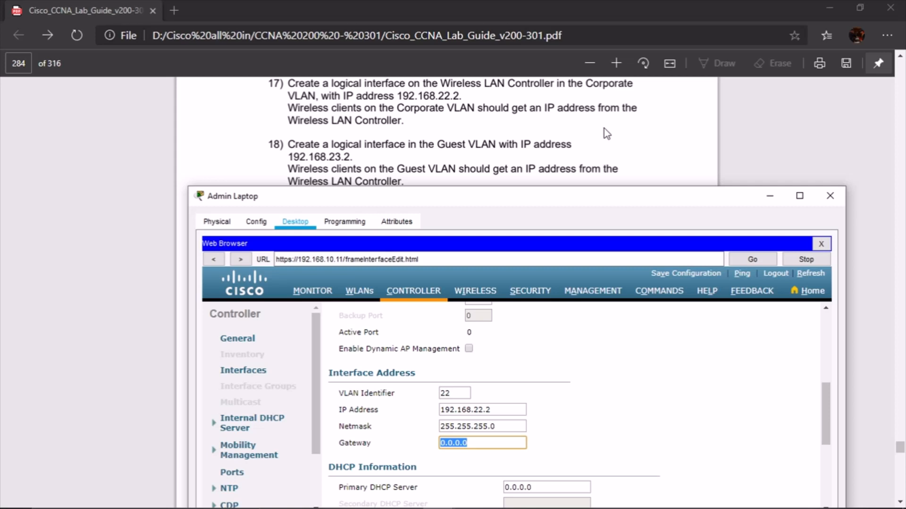
pyautogui.scroll(-3, 604, 128)
pyautogui.scroll(3, 606, 129)
pyautogui.scroll(-2, 660, 349)
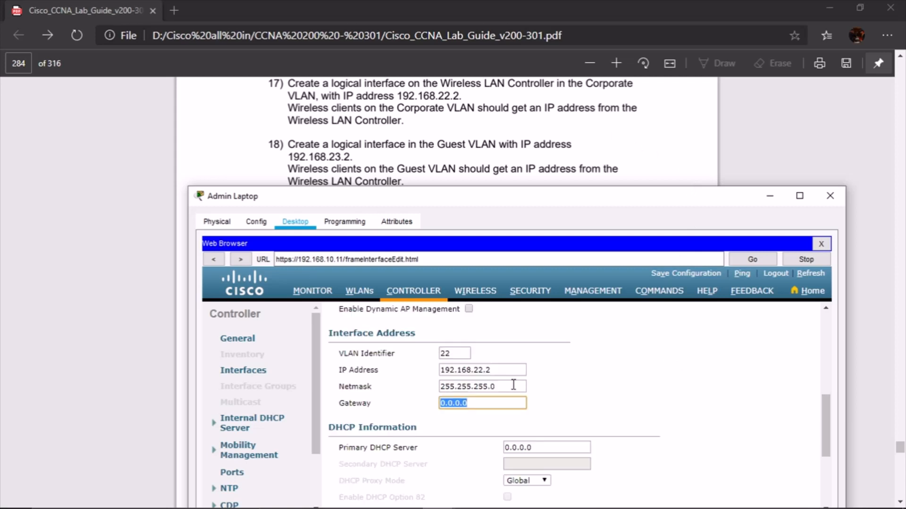
pyautogui.scroll(-2, 634, 395)
pyautogui.scroll(-5, 635, 397)
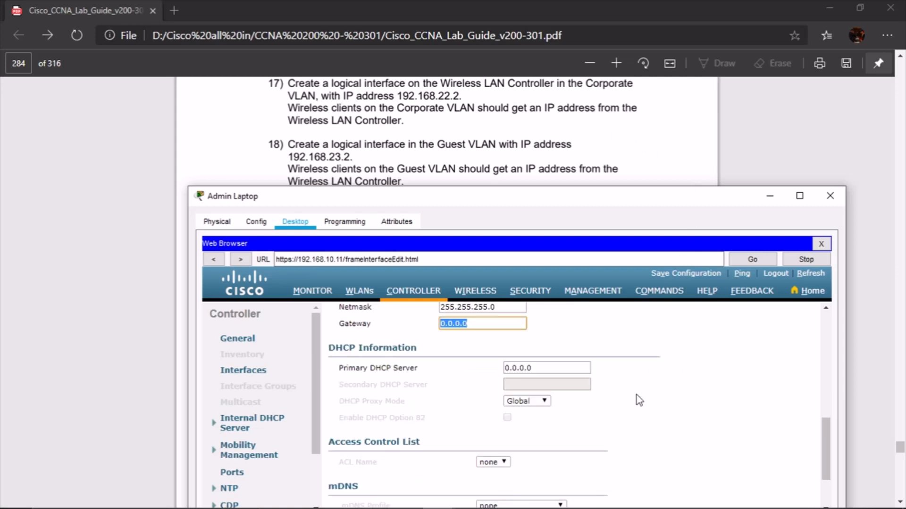
pyautogui.scroll(15, 636, 398)
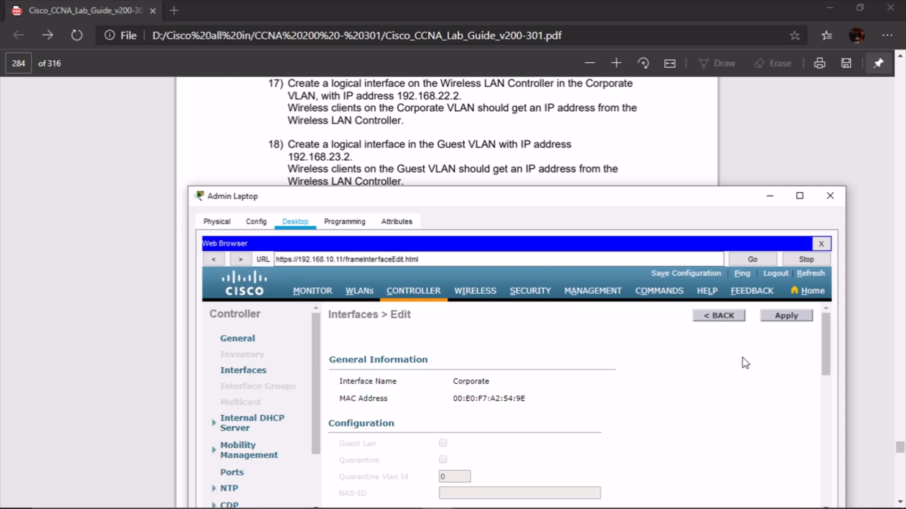
# Apply the Corporate interface address settings and accept the WLAN disruption warning
pyautogui.click(796, 318)
pyautogui.click(600, 396)
pyautogui.scroll(-2, 601, 400)
pyautogui.scroll(-5, 603, 407)
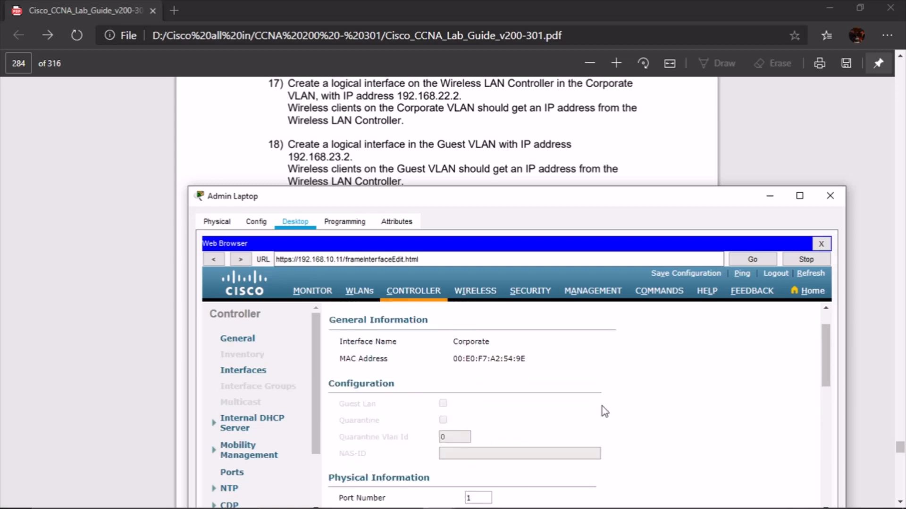
pyautogui.scroll(-4, 605, 411)
pyautogui.scroll(-2, 604, 412)
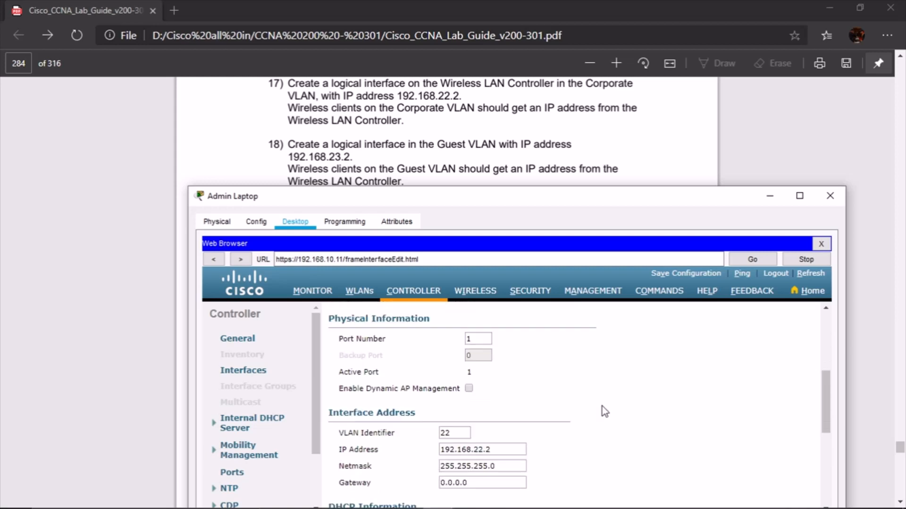
# Set the Corporate gateway to 192.168.22.1 and apply it
pyautogui.moveTo(488, 442); pyautogui.dragTo(408, 443)
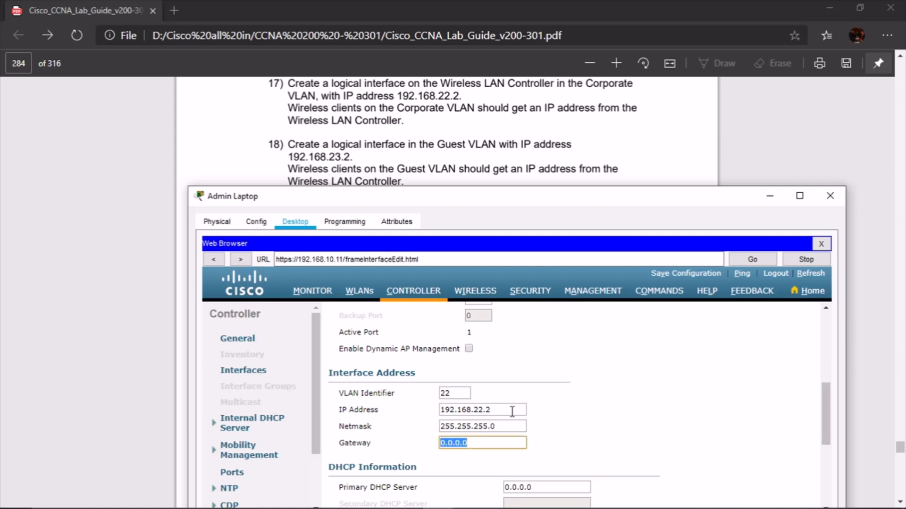
pyautogui.moveTo(512, 411); pyautogui.dragTo(388, 419)
pyautogui.hotkey('ctrl', 'c')
pyautogui.moveTo(499, 444); pyautogui.dragTo(367, 443)
pyautogui.hotkey('ctrl', 'v')
pyautogui.press('BackSpace')
pyautogui.write('1')
pyautogui.scroll(5, 742, 374)
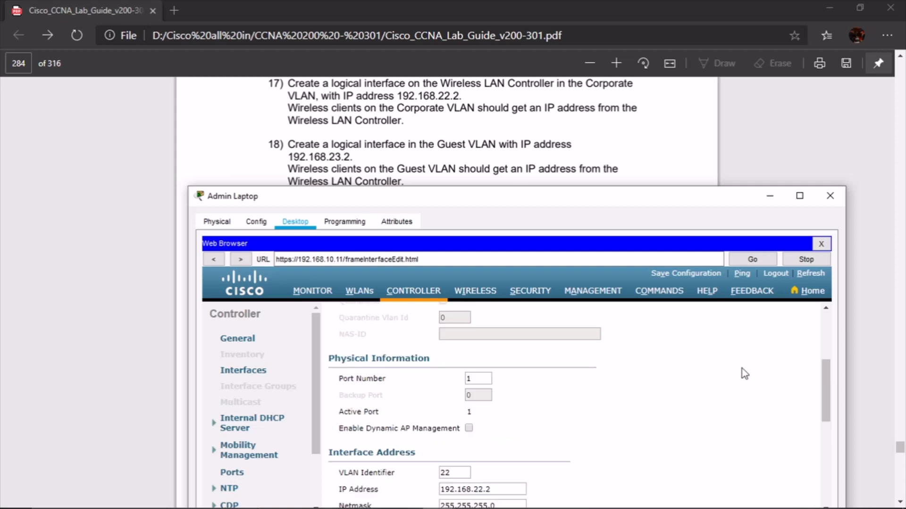
pyautogui.click(795, 316)
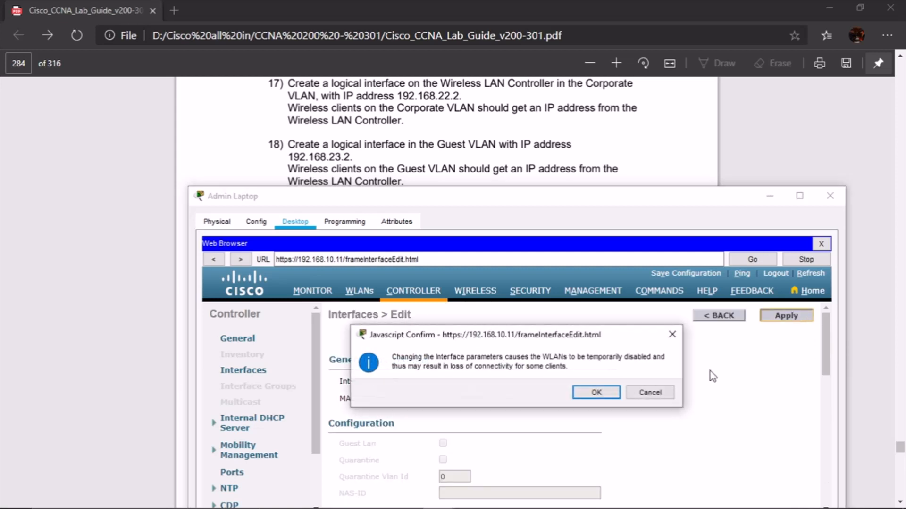
pyautogui.click(593, 394)
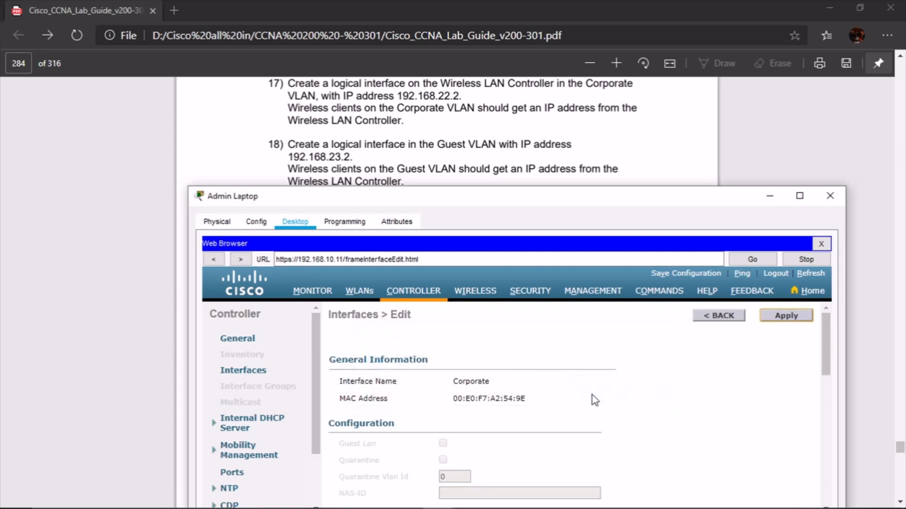
# Back in the Interfaces list, check Corporate at 192.168.22.2 on VLAN 22, then start a new interface
pyautogui.scroll(-2, 654, 373)
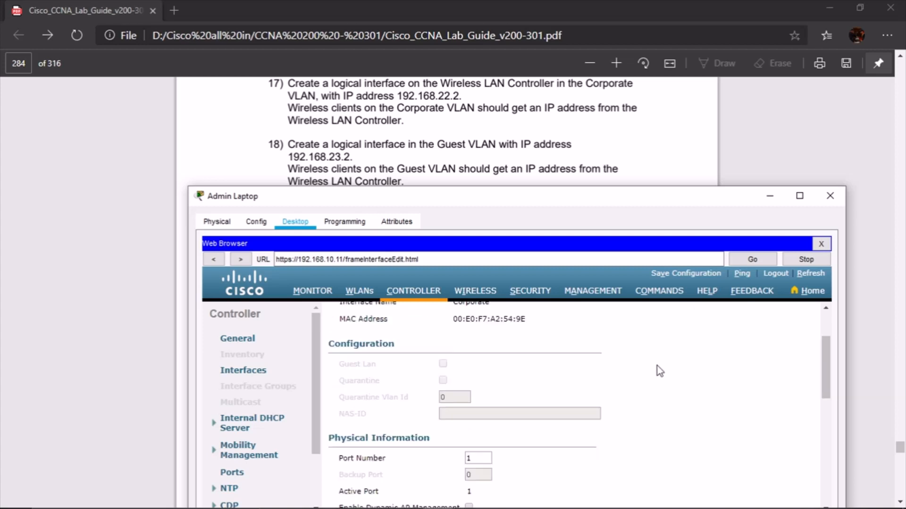
pyautogui.scroll(-7, 653, 377)
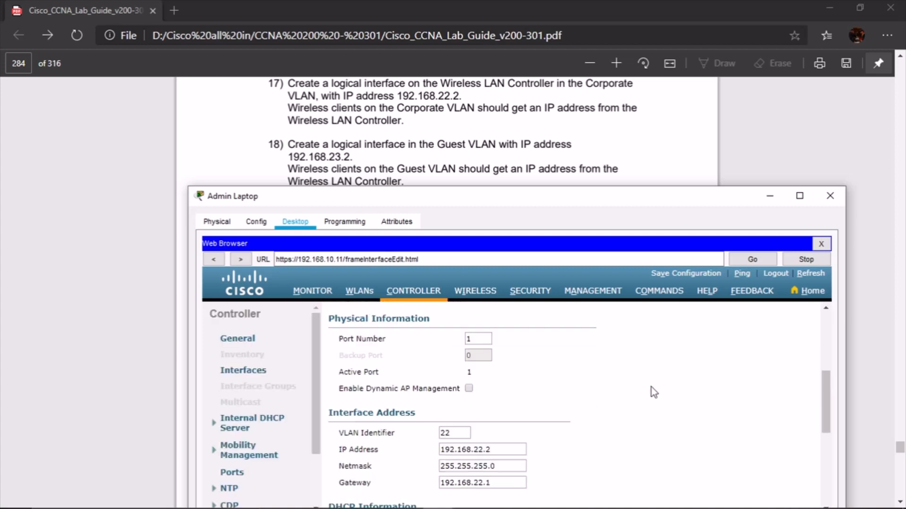
pyautogui.scroll(8, 670, 387)
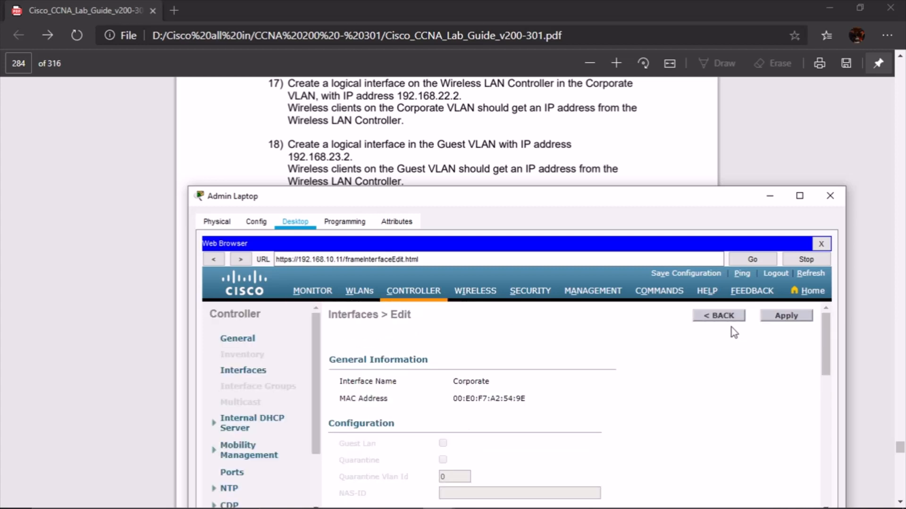
pyautogui.click(722, 316)
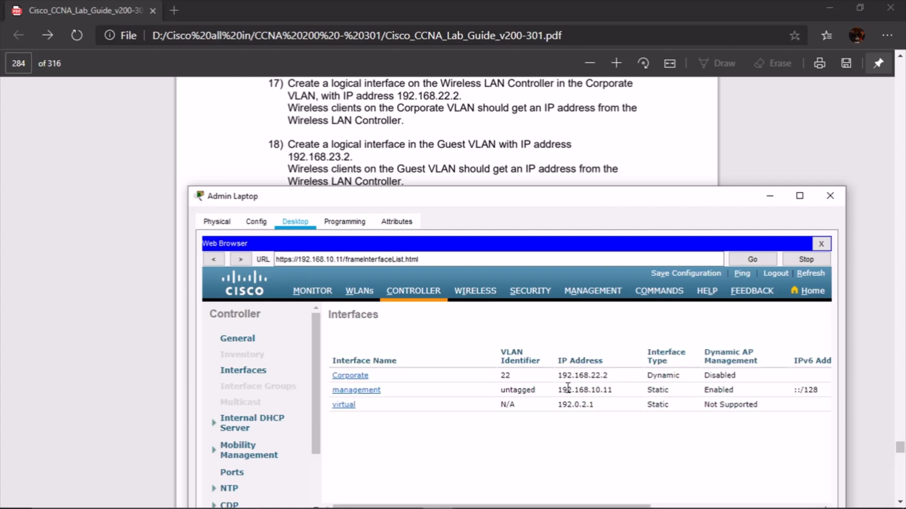
pyautogui.doubleClick(585, 375)
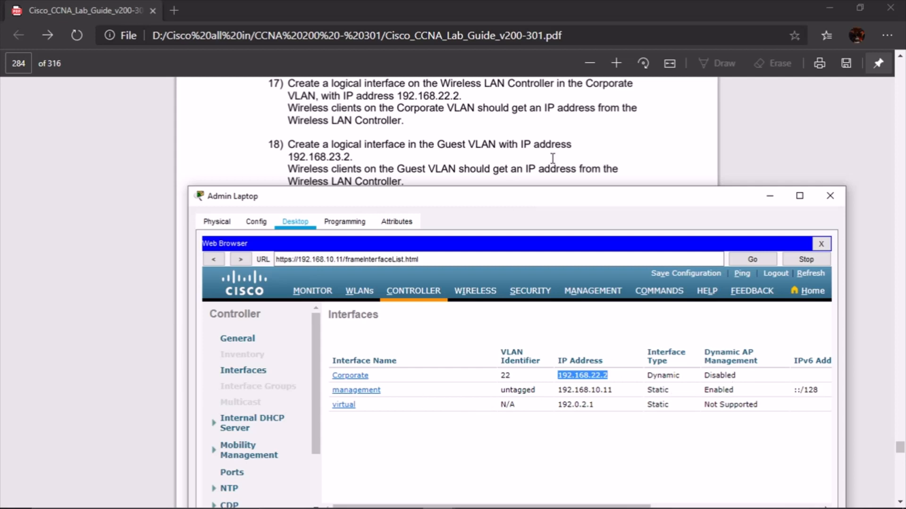
pyautogui.scroll(-2, 537, 148)
pyautogui.scroll(2, 538, 149)
pyautogui.moveTo(587, 506); pyautogui.dragTo(753, 506)
pyautogui.click(801, 319)
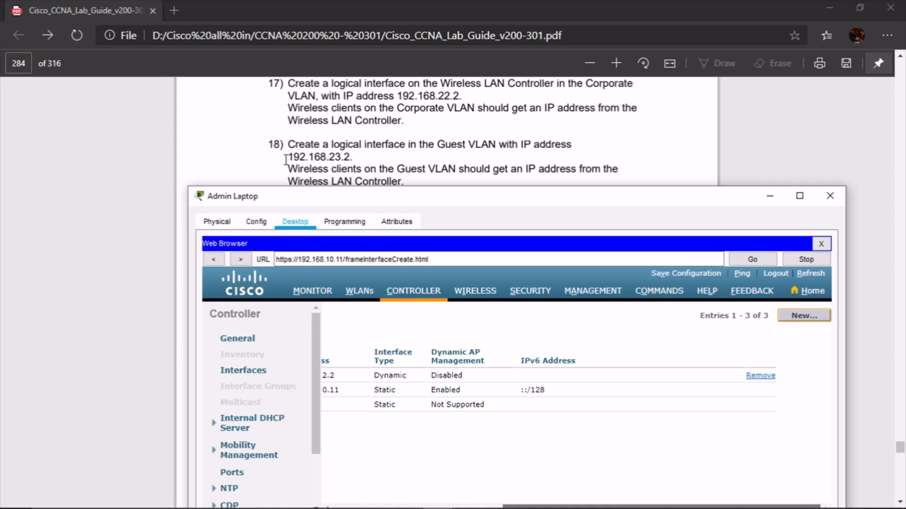
# Create an interface named Guest on VLAN 23
pyautogui.click(451, 342)
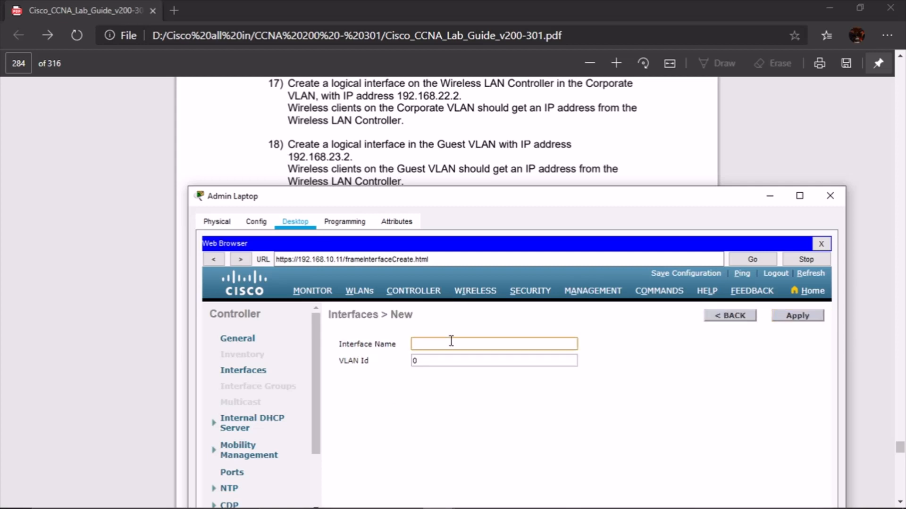
pyautogui.write('Guest')
pyautogui.press('Tab')
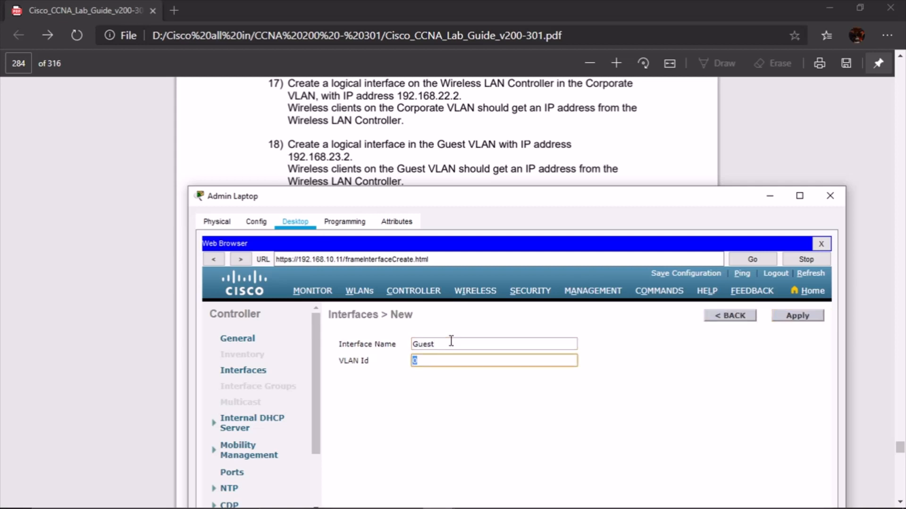
pyautogui.write('23')
pyautogui.click(814, 316)
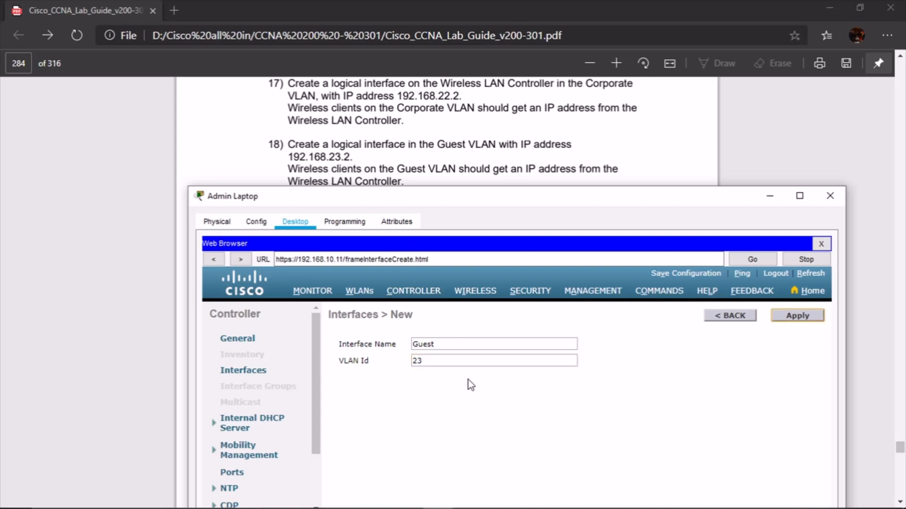
# Give the Guest interface IP 192.168.23.2 and netmask 255.255.255.0
pyautogui.scroll(-3, 537, 395)
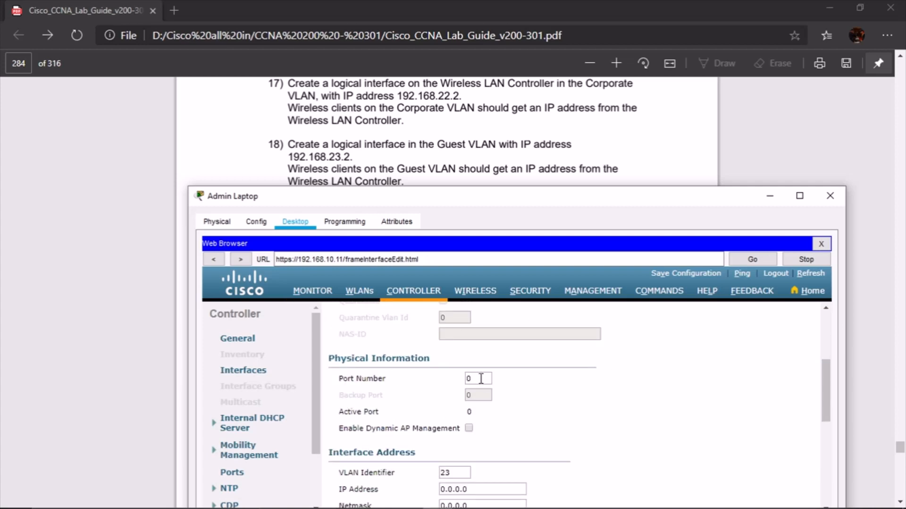
pyautogui.click(480, 379)
pyautogui.scroll(-2, 496, 401)
pyautogui.moveTo(467, 396); pyautogui.dragTo(404, 401)
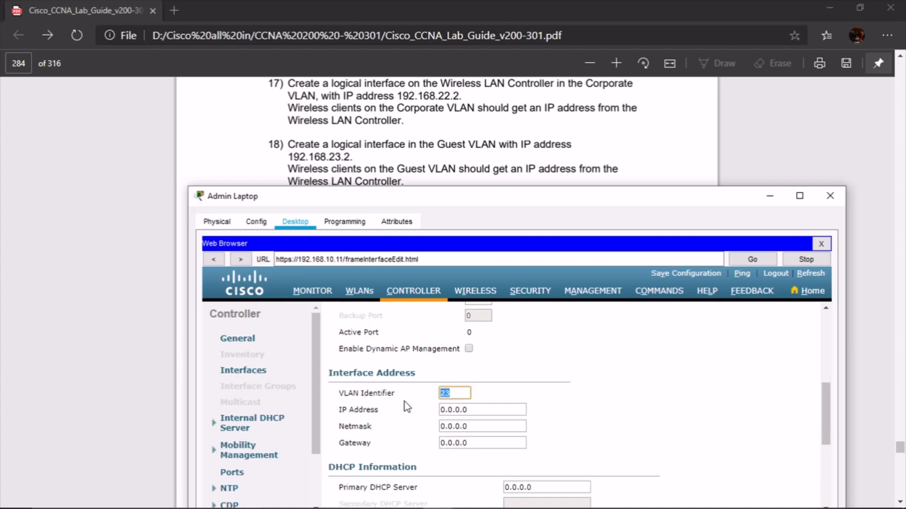
pyautogui.press('Tab')
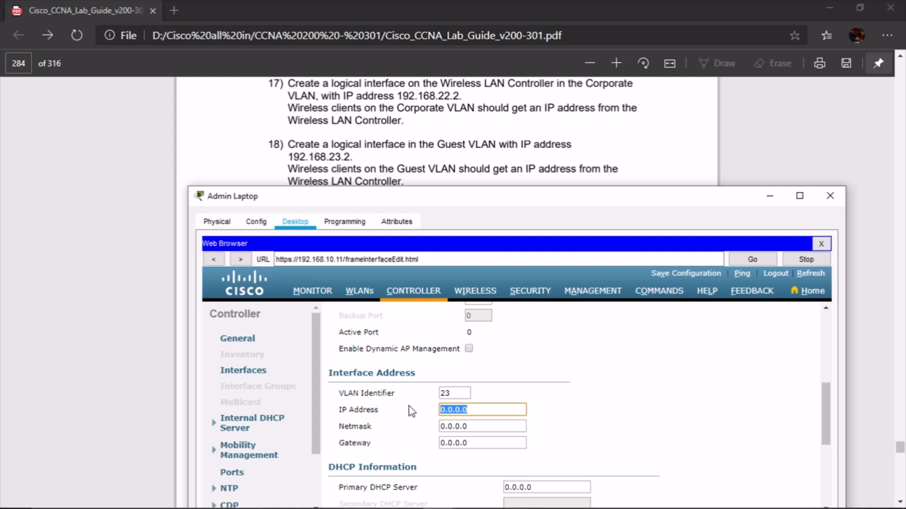
pyautogui.write('192.168.23.2')
pyautogui.click(489, 426)
pyautogui.write('25')
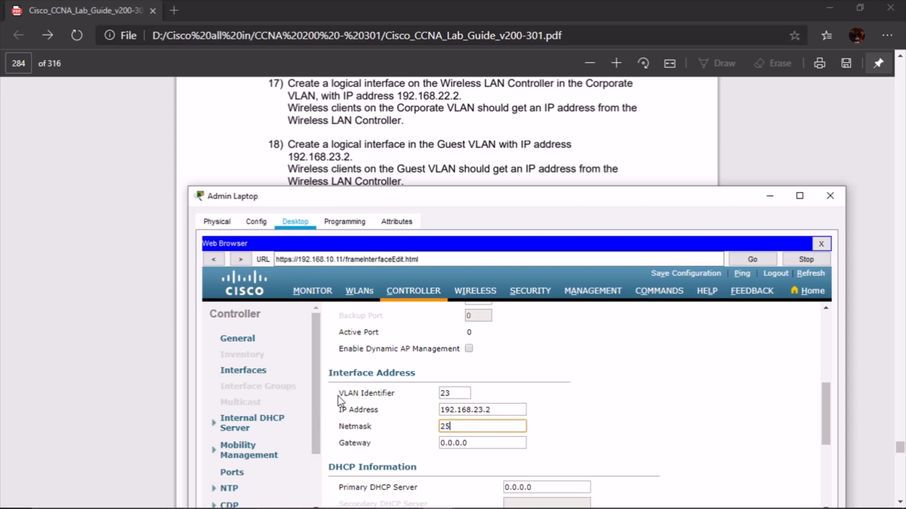
pyautogui.write('5.255.255.0')
# Set the Guest gateway to 192.168.23.1 and apply the interface settings
pyautogui.click(486, 410)
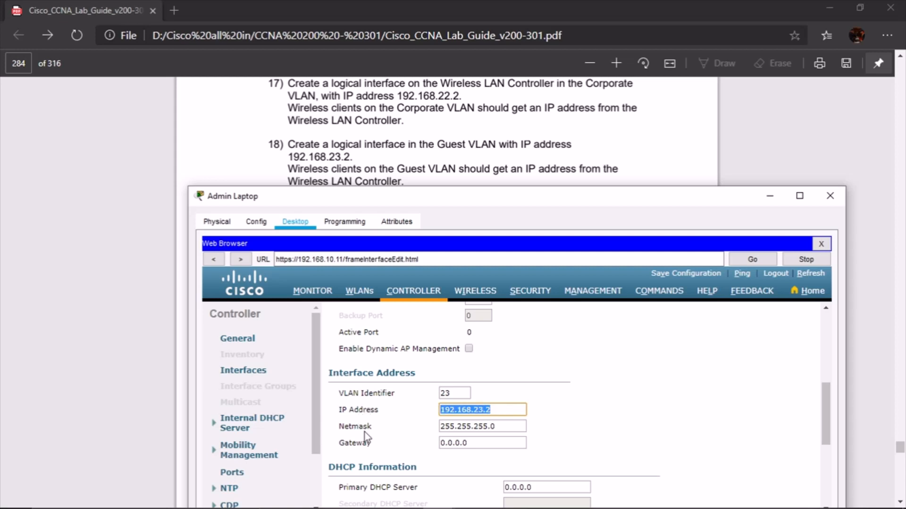
pyautogui.hotkey('ctrl', 'c')
pyautogui.moveTo(467, 446); pyautogui.dragTo(387, 442)
pyautogui.hotkey('ctrl', 'v')
pyautogui.press('BackSpace')
pyautogui.write('1')
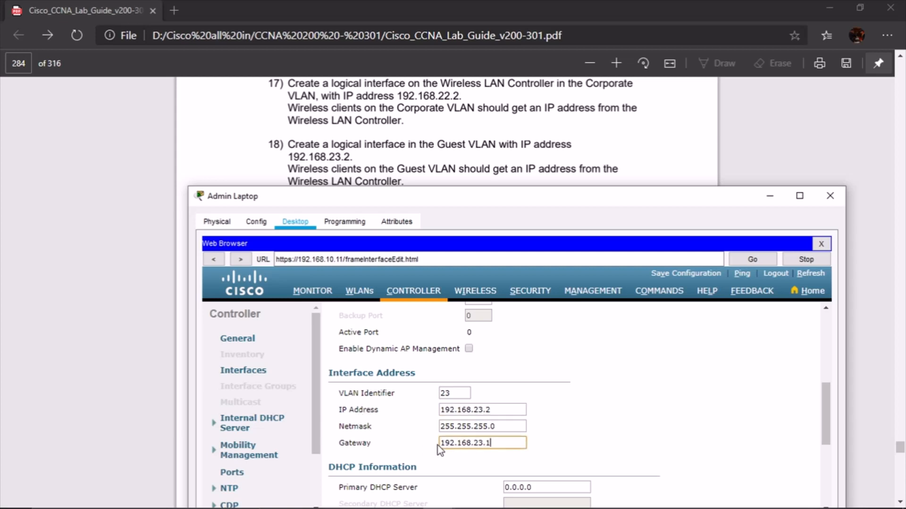
pyautogui.scroll(-1, 751, 388)
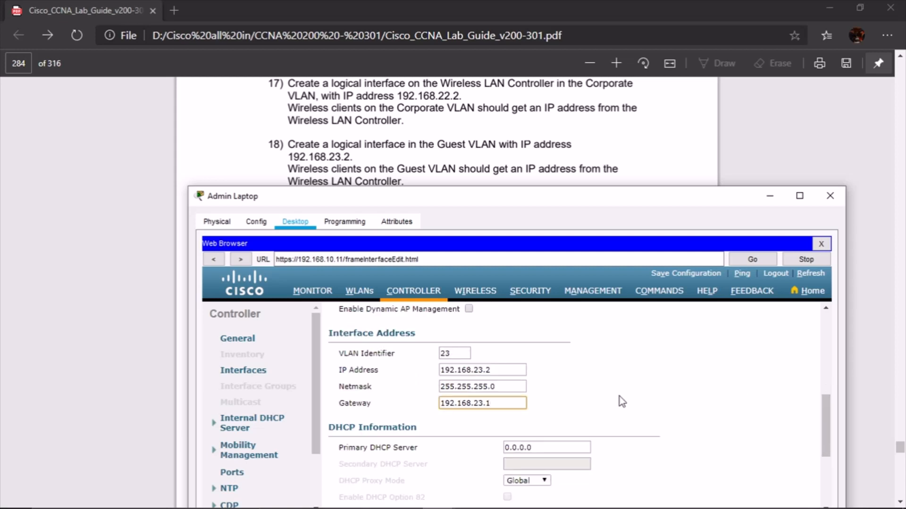
pyautogui.scroll(-4, 595, 405)
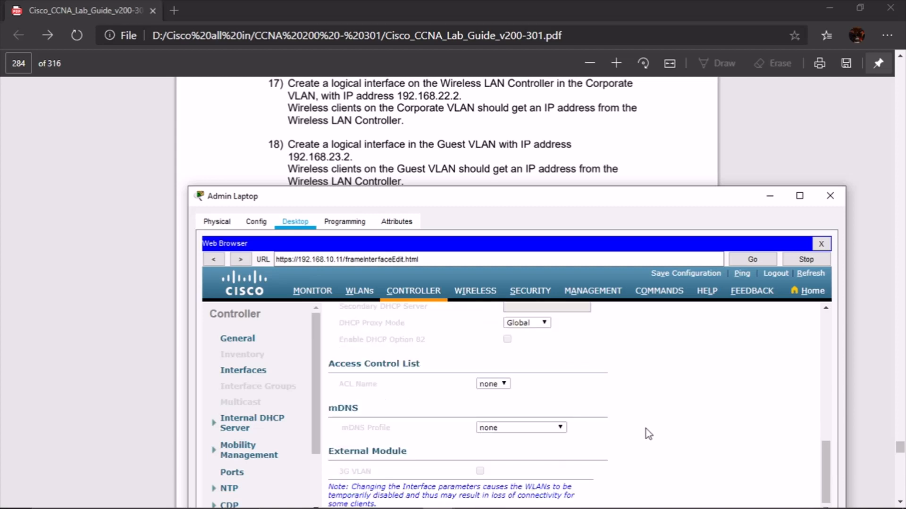
pyautogui.scroll(5, 647, 429)
pyautogui.click(779, 317)
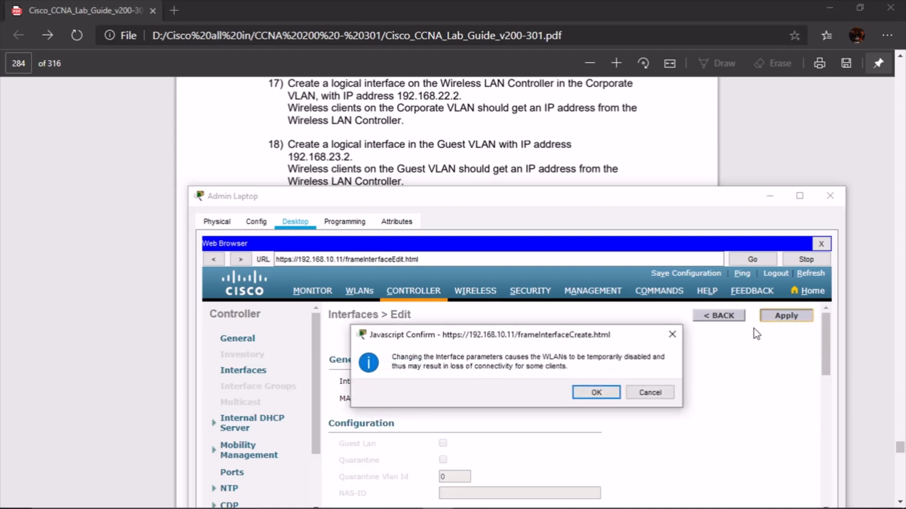
pyautogui.click(596, 393)
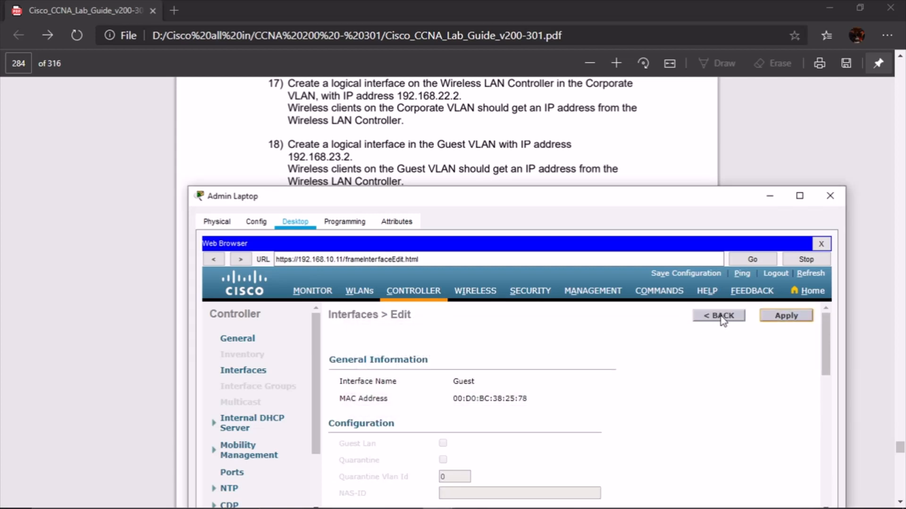
# Review the Corporate and Guest interfaces, then view the wireless APs AP1 and AP2
pyautogui.click(723, 316)
pyautogui.scroll(-3, 552, 162)
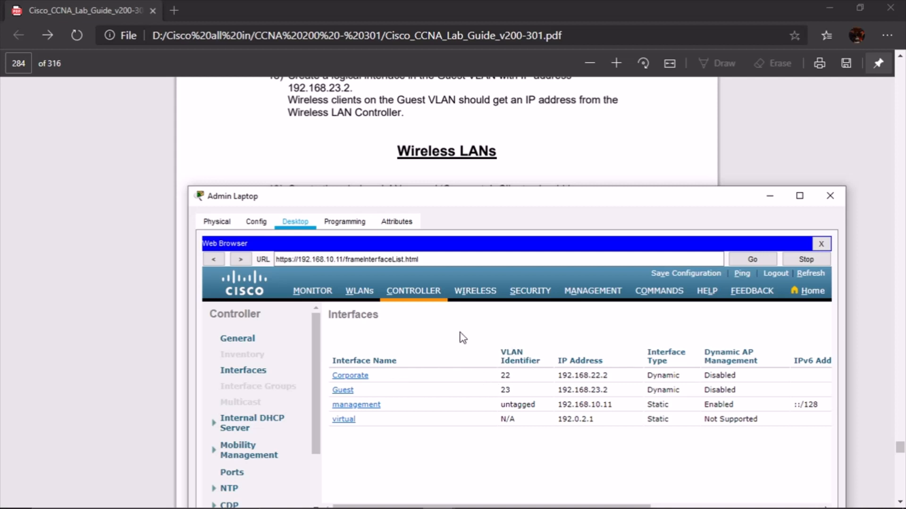
pyautogui.scroll(3, 542, 136)
pyautogui.scroll(-8, 544, 134)
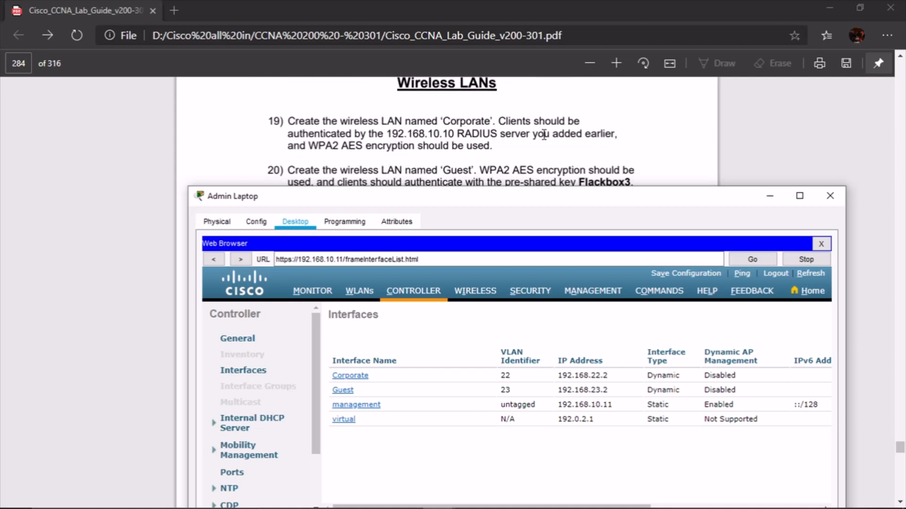
pyautogui.scroll(3, 544, 135)
pyautogui.click(475, 291)
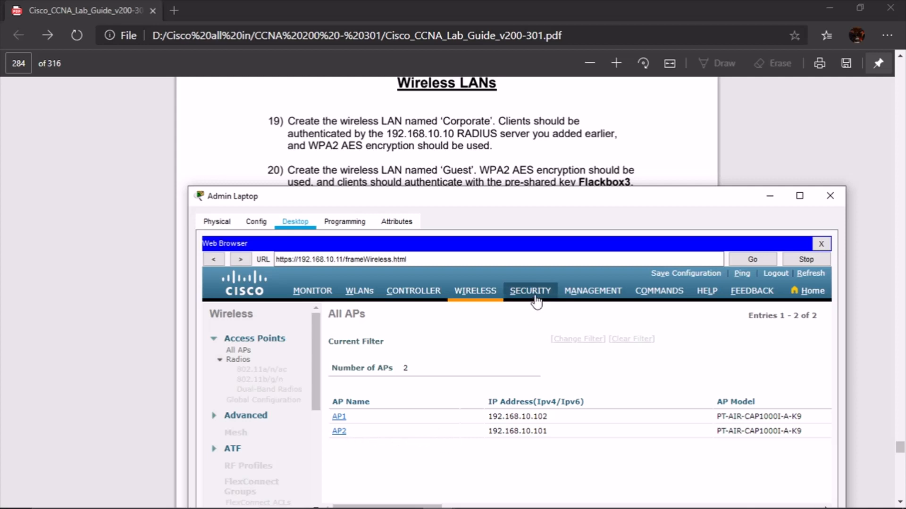
# Create WLAN ID 1 with profile name and SSID 'Corporate'
pyautogui.click(359, 292)
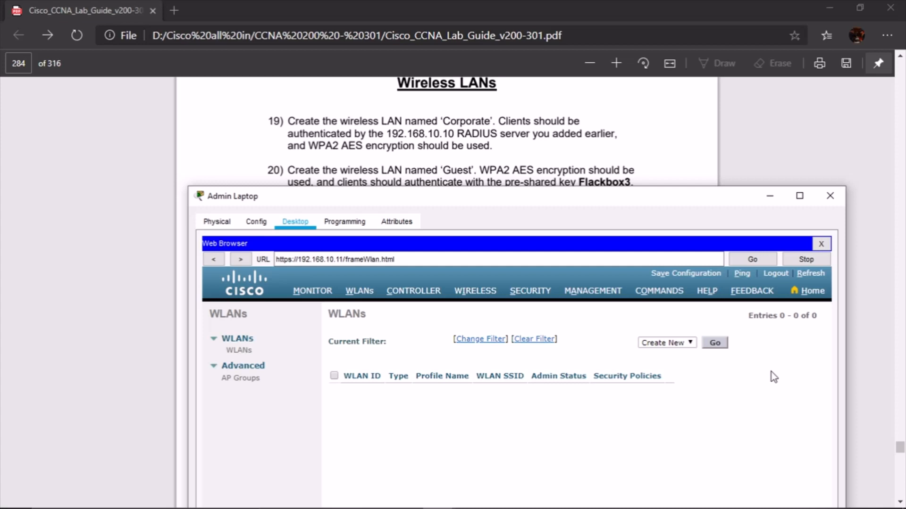
pyautogui.click(715, 343)
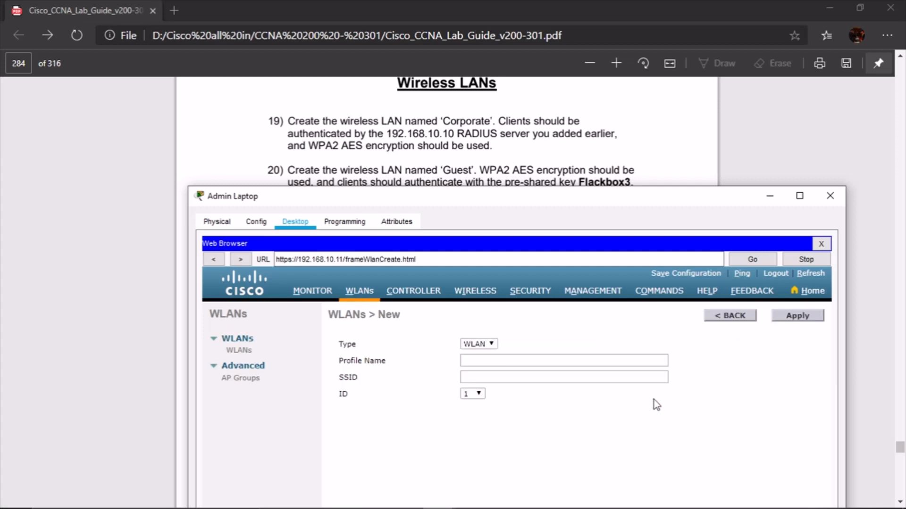
pyautogui.click(488, 346)
pyautogui.click(517, 359)
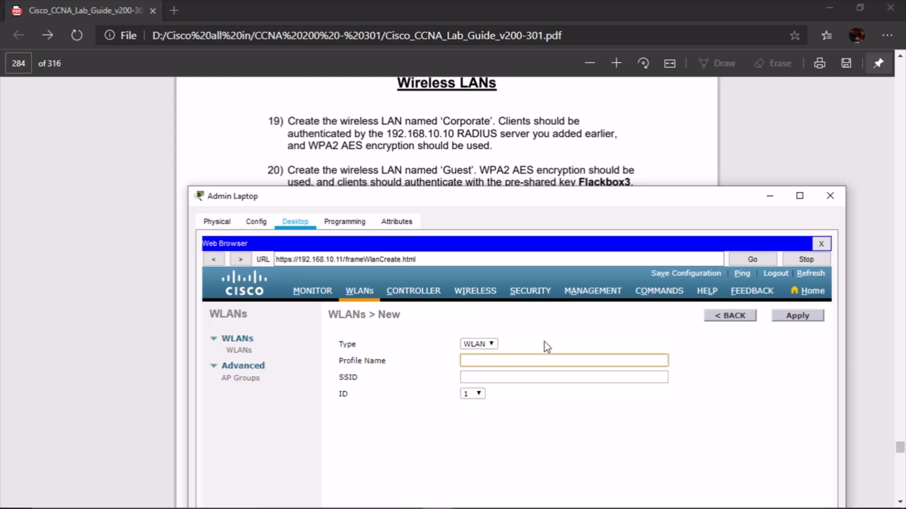
pyautogui.write('Corporate')
pyautogui.press('Tab')
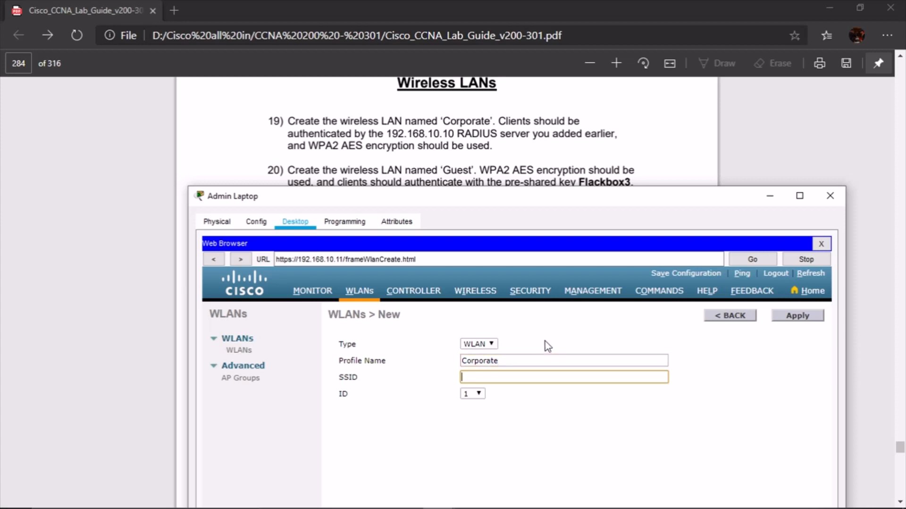
pyautogui.write('Corporate')
pyautogui.click(797, 318)
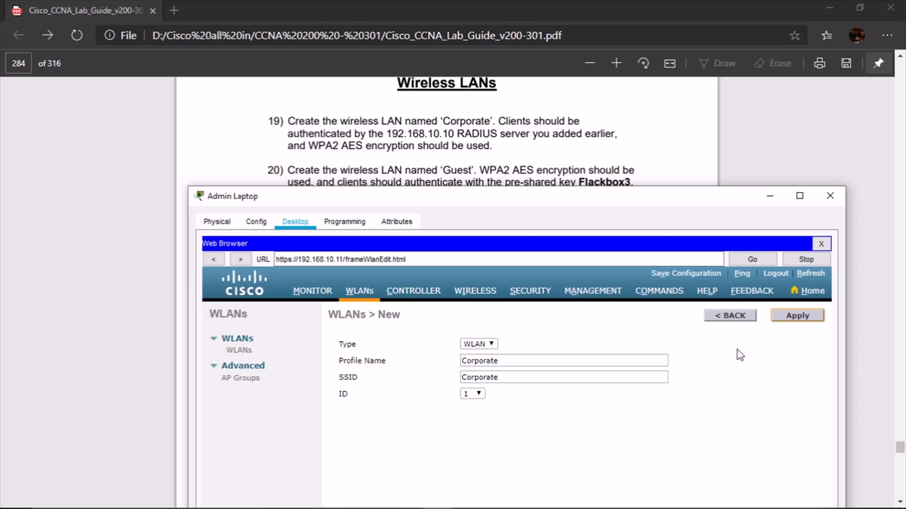
pyautogui.scroll(-2, 691, 360)
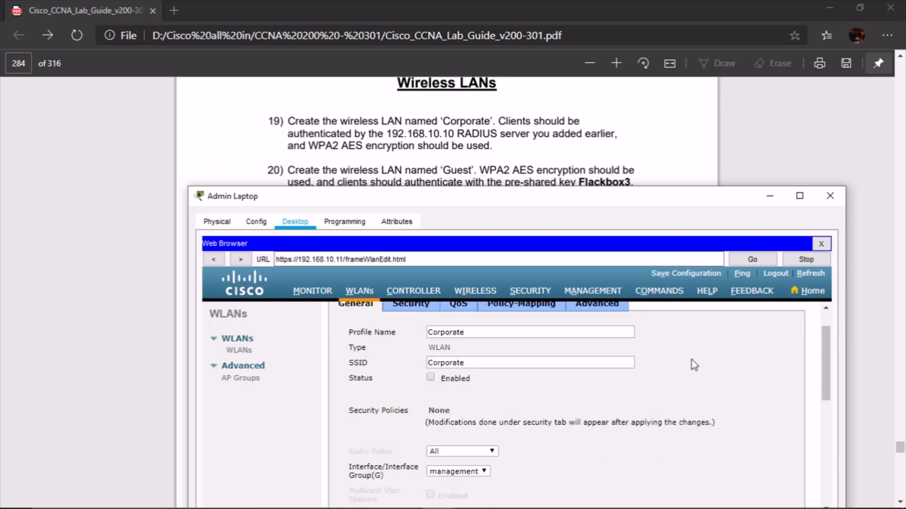
# Map the Corporate WLAN to the Corporate interface
pyautogui.scroll(-4, 691, 360)
pyautogui.click(482, 392)
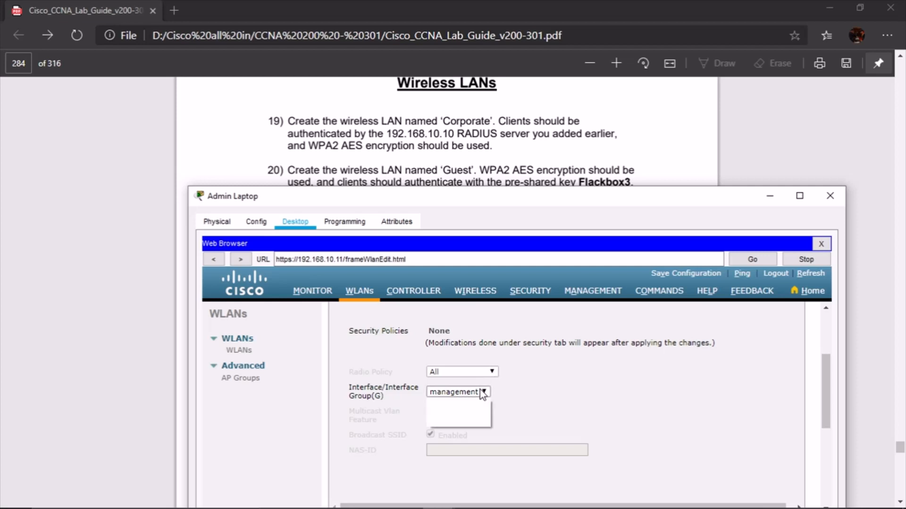
pyautogui.click(479, 403)
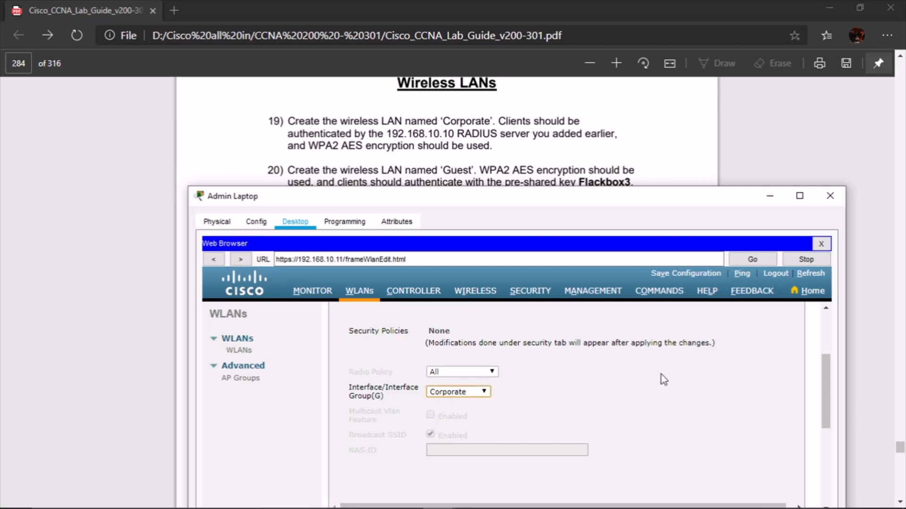
pyautogui.scroll(-2, 571, 380)
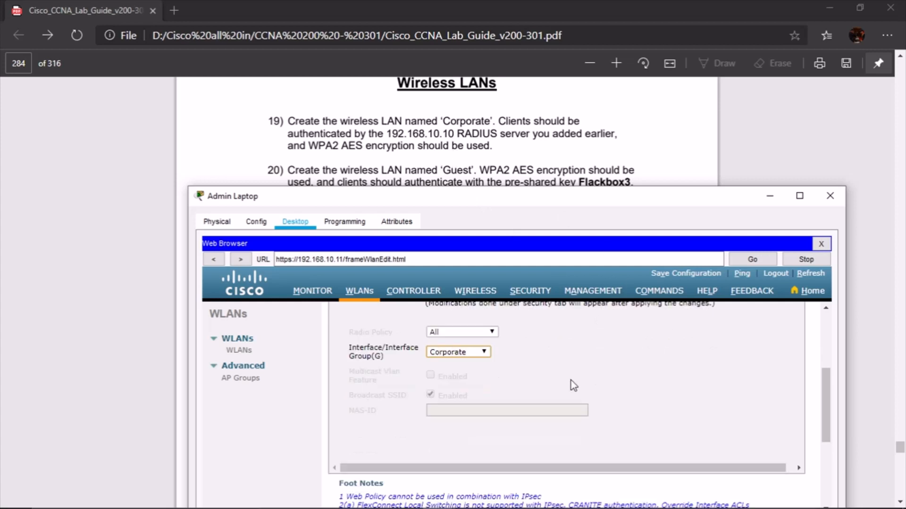
pyautogui.scroll(8, 570, 380)
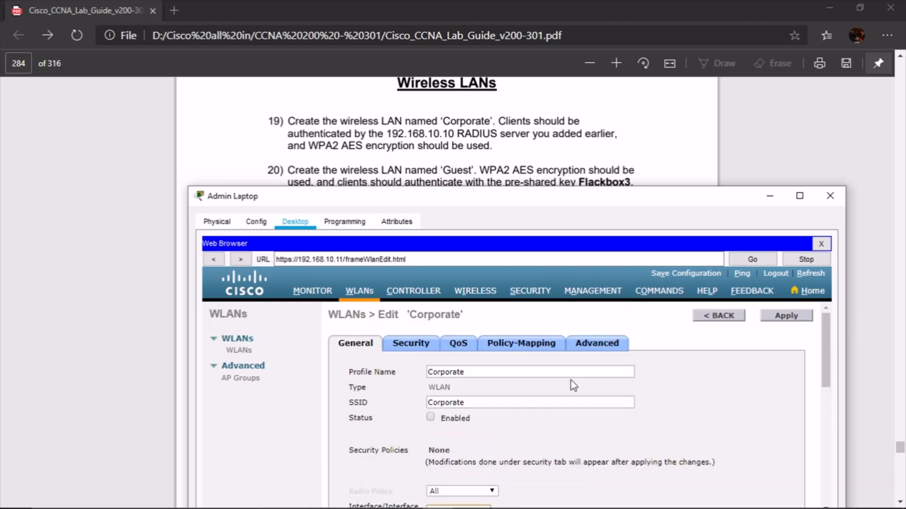
pyautogui.scroll(-2, 571, 380)
# Set Layer 2 security to WPA+WPA2 with WPA2 Policy and AES encryption
pyautogui.click(412, 305)
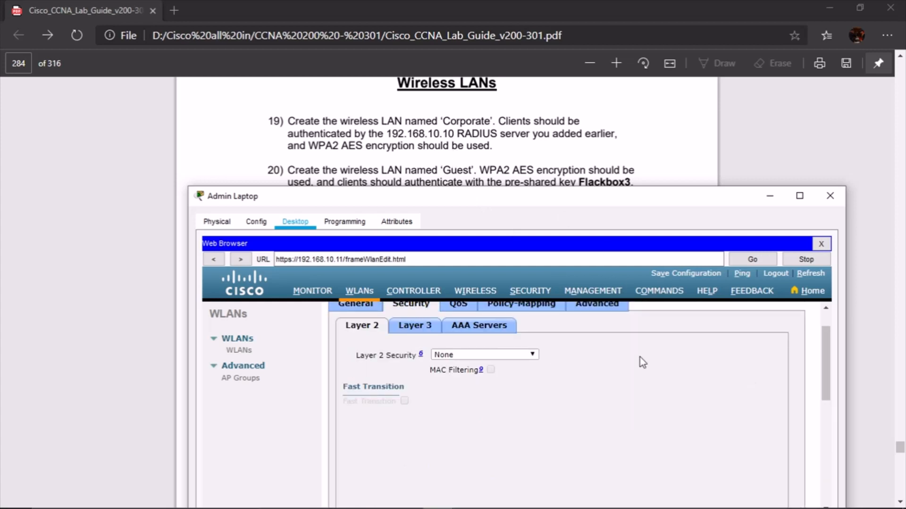
pyautogui.click(519, 354)
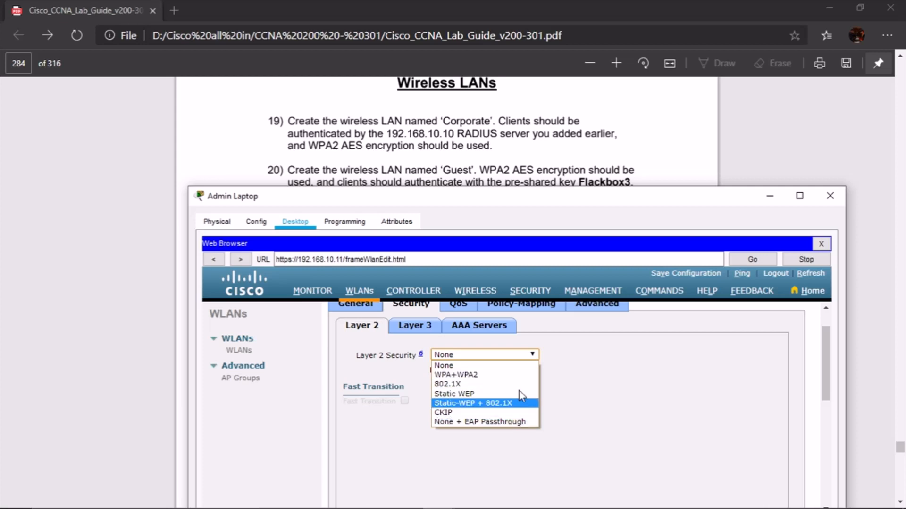
pyautogui.click(515, 376)
pyautogui.scroll(-1, 609, 396)
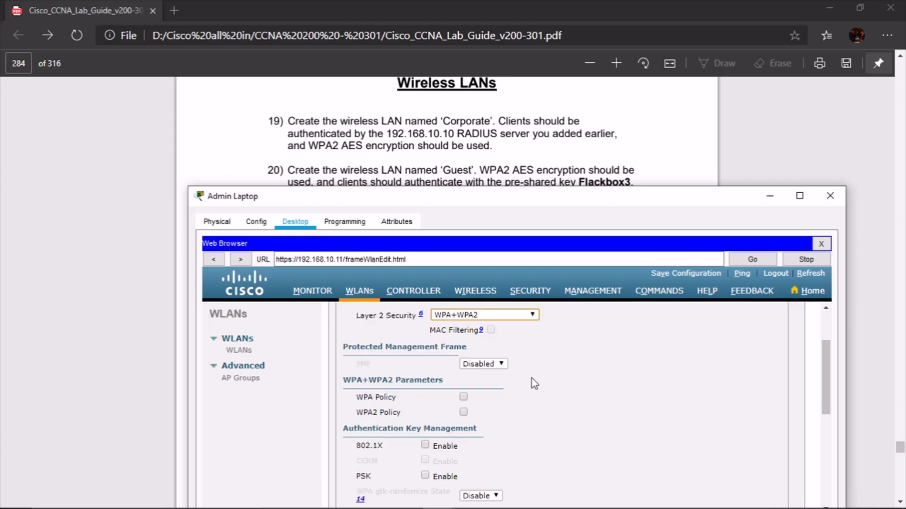
pyautogui.scroll(-1, 609, 368)
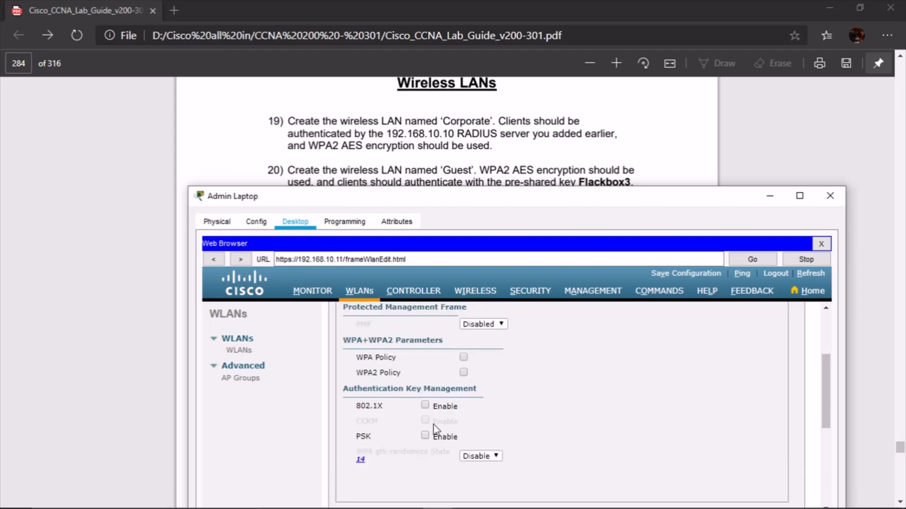
pyautogui.click(464, 373)
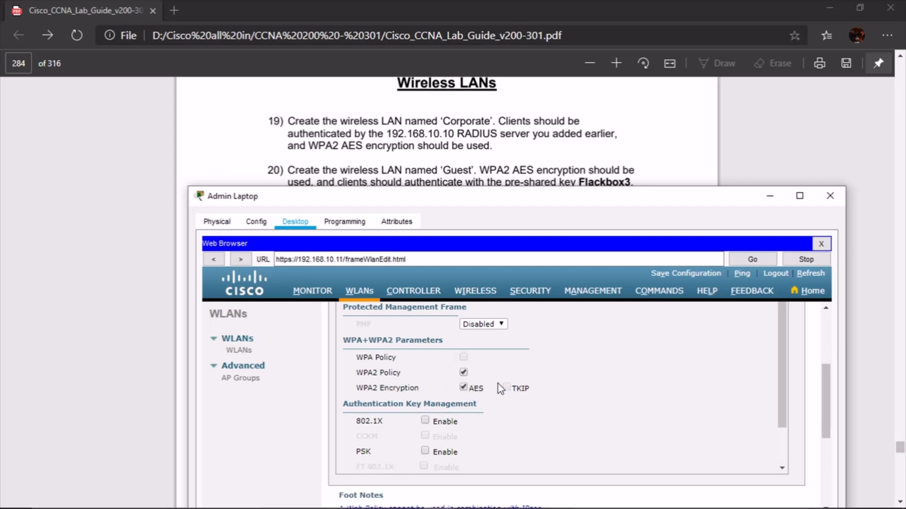
pyautogui.scroll(-1, 660, 374)
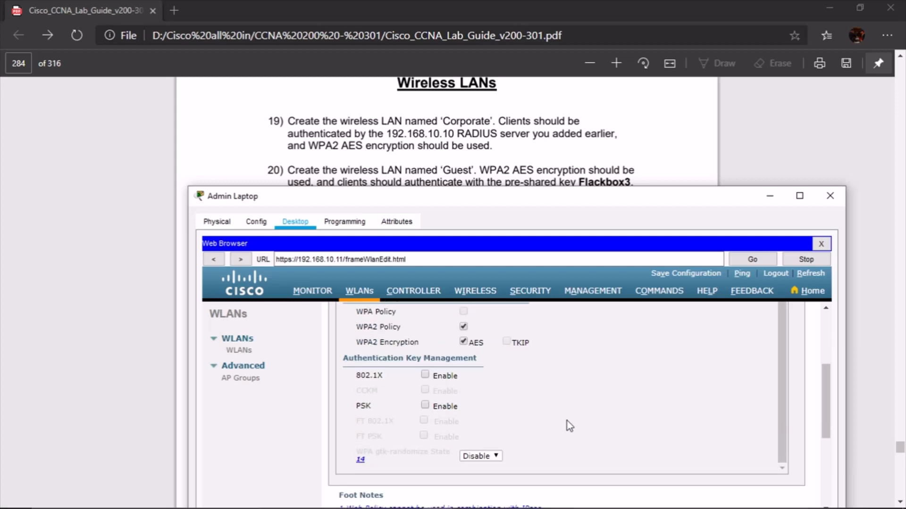
pyautogui.scroll(1, 608, 427)
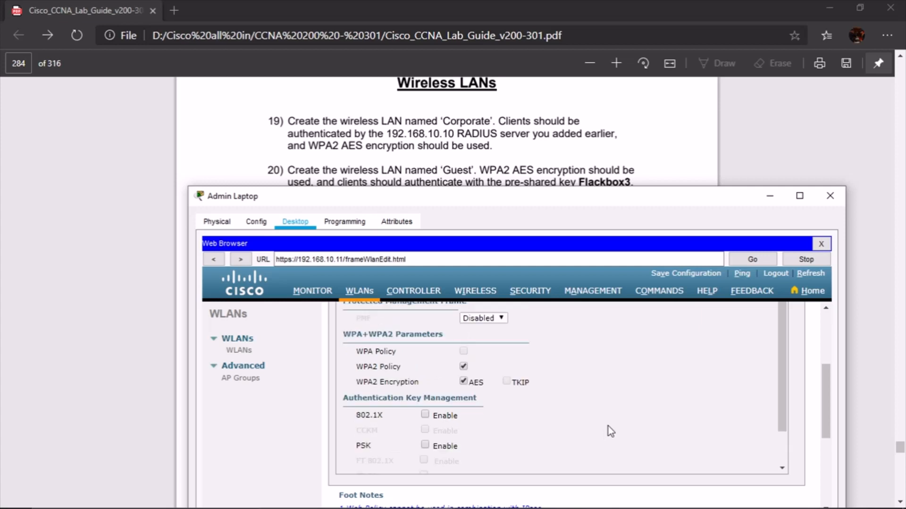
pyautogui.scroll(-1, 608, 426)
pyautogui.scroll(5, 607, 424)
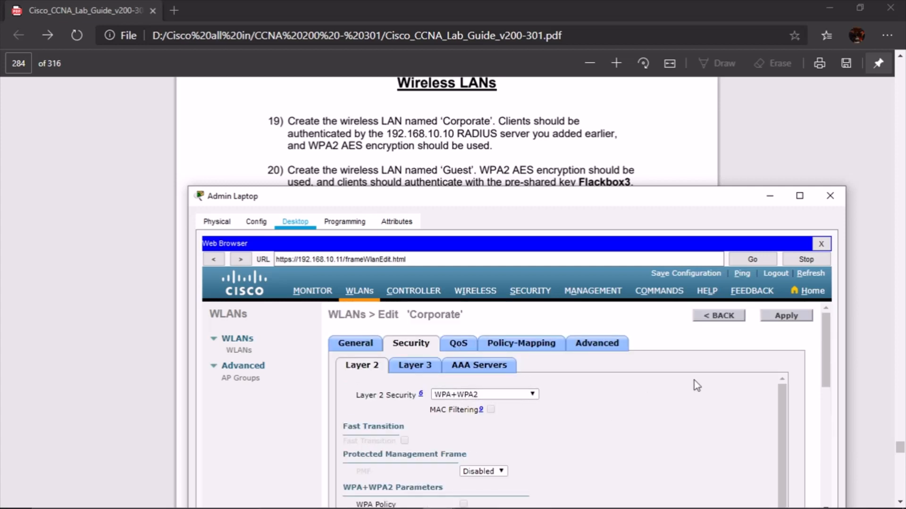
# Choose RADIUS server 192.168.10.10 as AAA Server 1 and apply
pyautogui.click(494, 369)
pyautogui.scroll(-3, 633, 360)
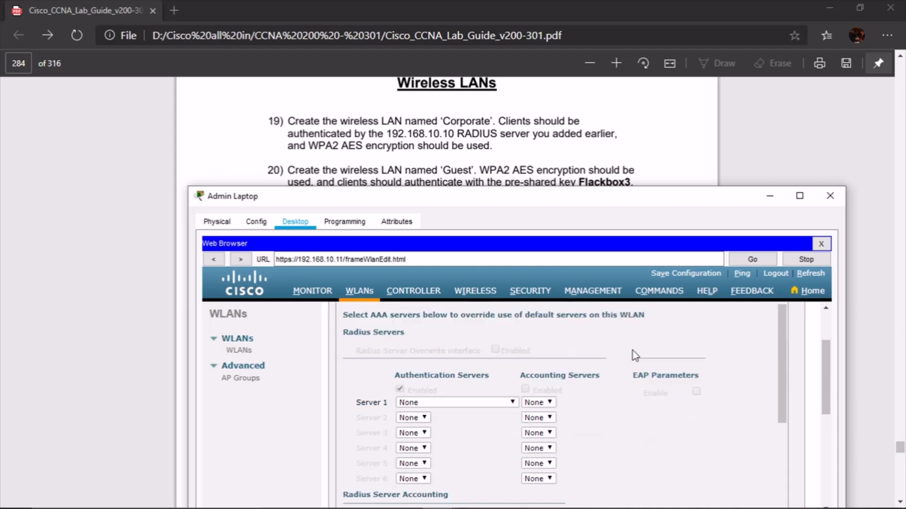
pyautogui.click(510, 400)
pyautogui.click(489, 423)
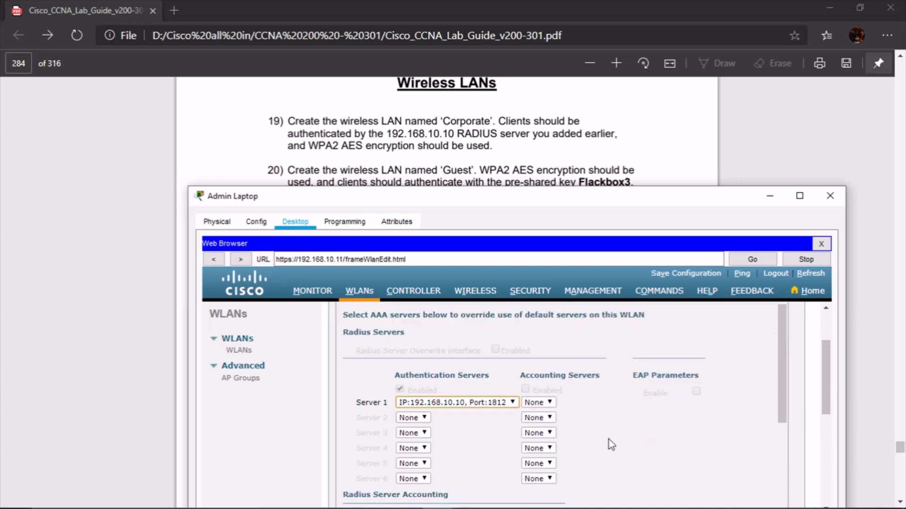
pyautogui.scroll(-5, 678, 421)
pyautogui.scroll(5, 682, 415)
pyautogui.scroll(3, 681, 413)
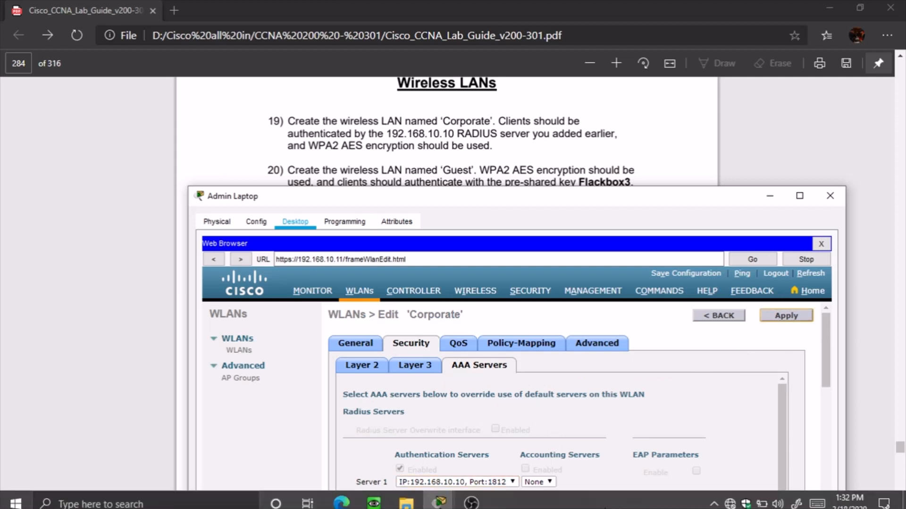
pyautogui.click(608, 345)
pyautogui.scroll(-3, 667, 372)
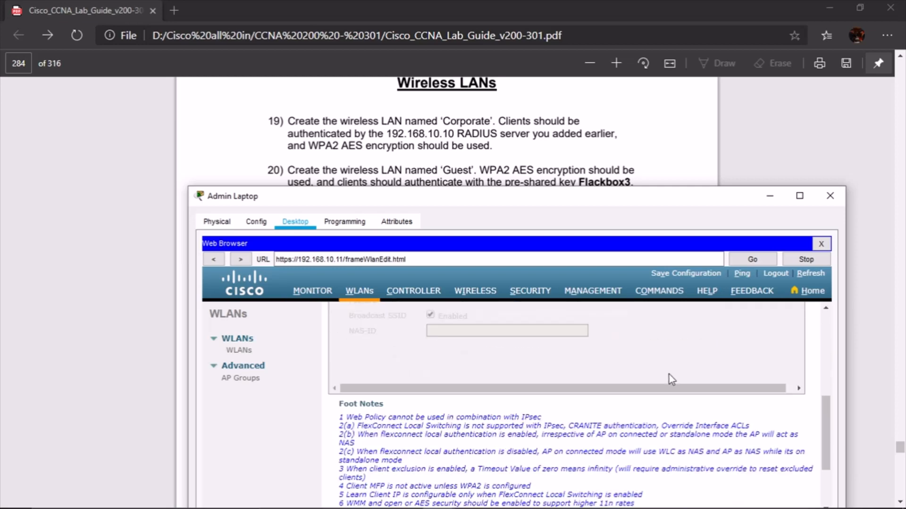
pyautogui.scroll(4, 668, 372)
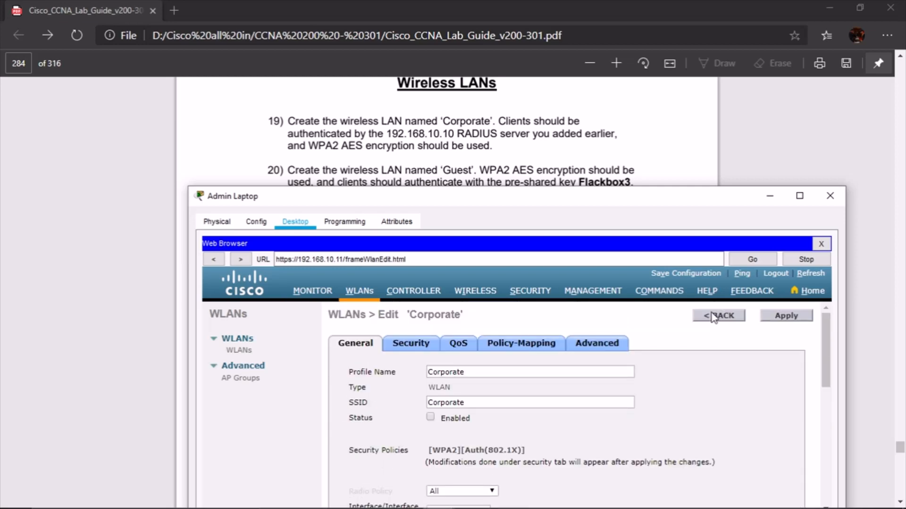
# Enable the Corporate WLAN, apply it, and begin another new WLAN
pyautogui.click(431, 417)
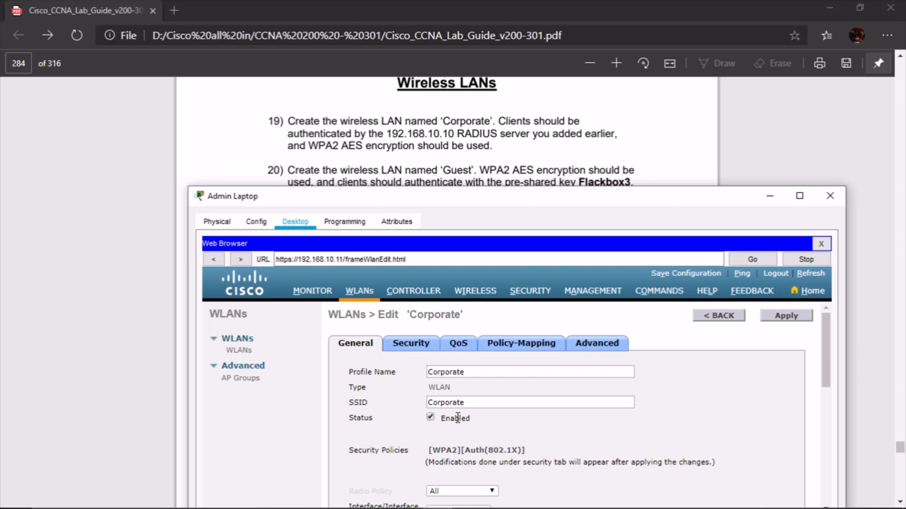
pyautogui.click(799, 316)
pyautogui.click(712, 320)
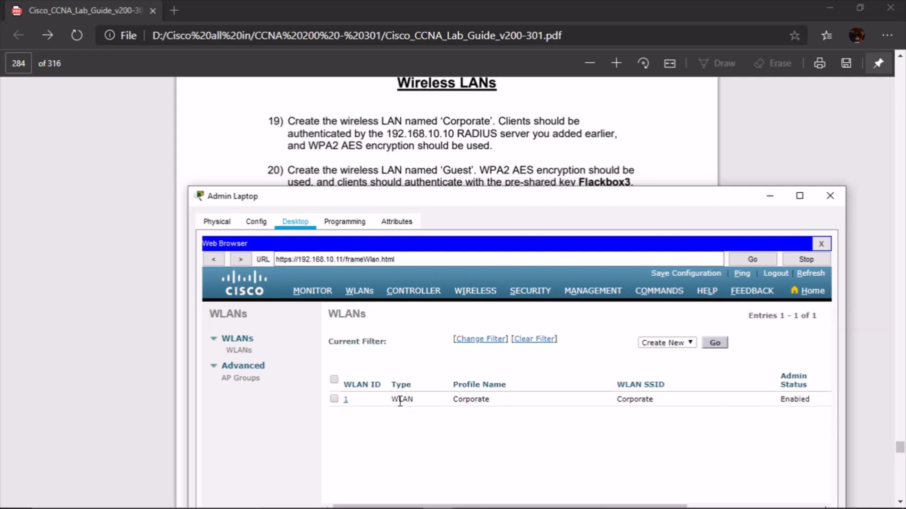
pyautogui.click(714, 344)
pyautogui.scroll(-2, 502, 152)
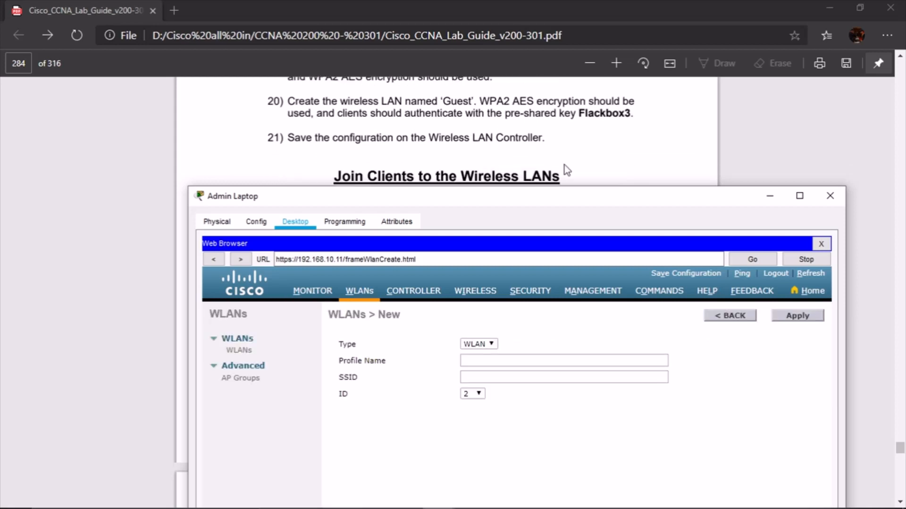
# Create WLAN ID 2 with profile name and SSID 'Guest'
pyautogui.click(514, 360)
pyautogui.write('Guest')
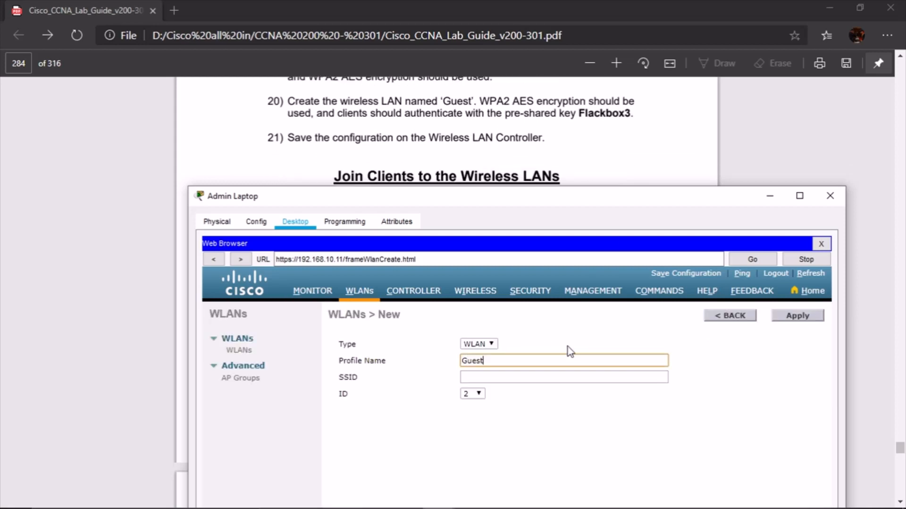
pyautogui.press('Tab')
pyautogui.write('Guest')
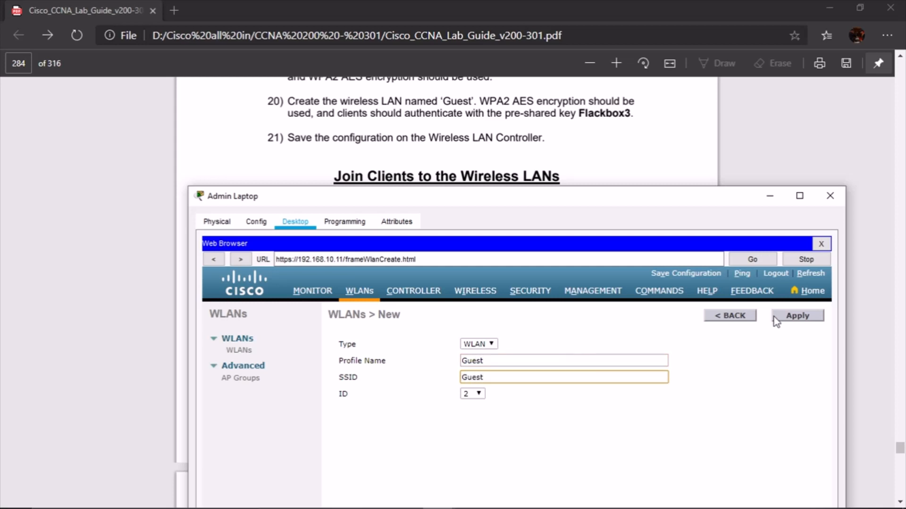
pyautogui.click(802, 315)
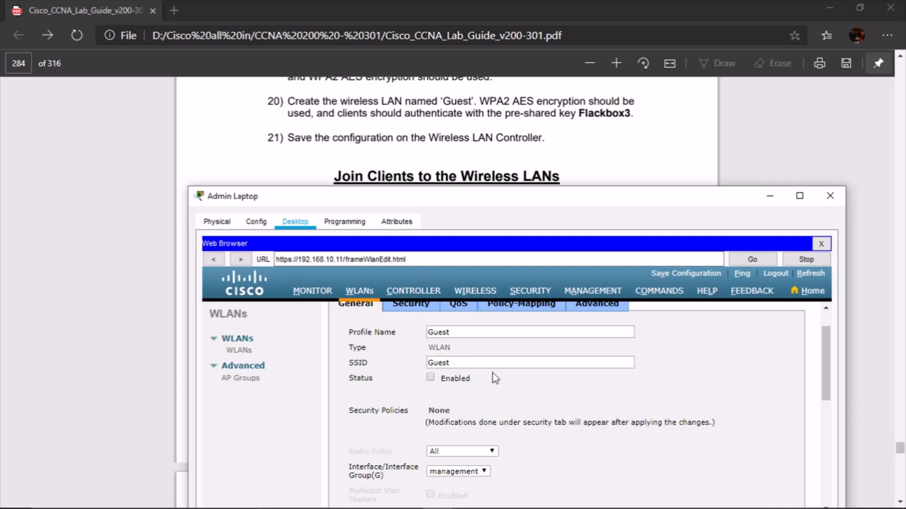
# Enable the Guest WLAN and map it to the Guest interface
pyautogui.click(431, 379)
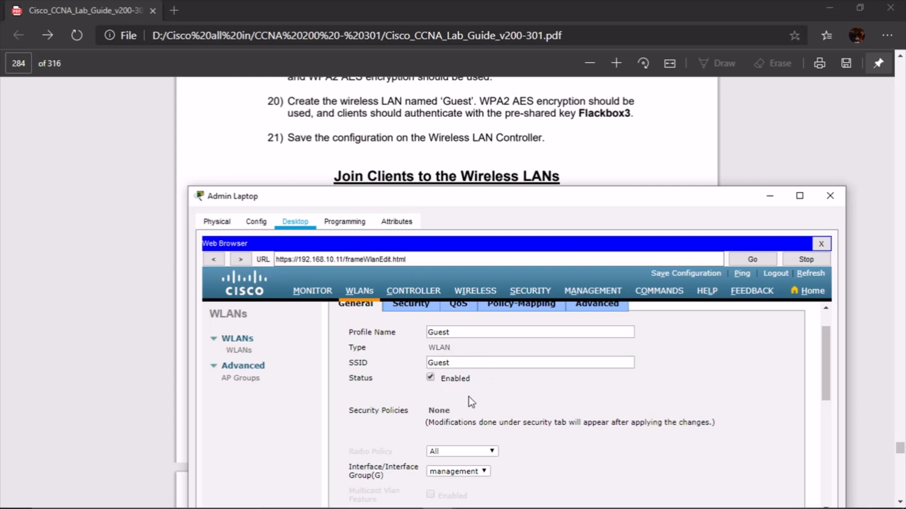
pyautogui.click(487, 471)
pyautogui.click(460, 491)
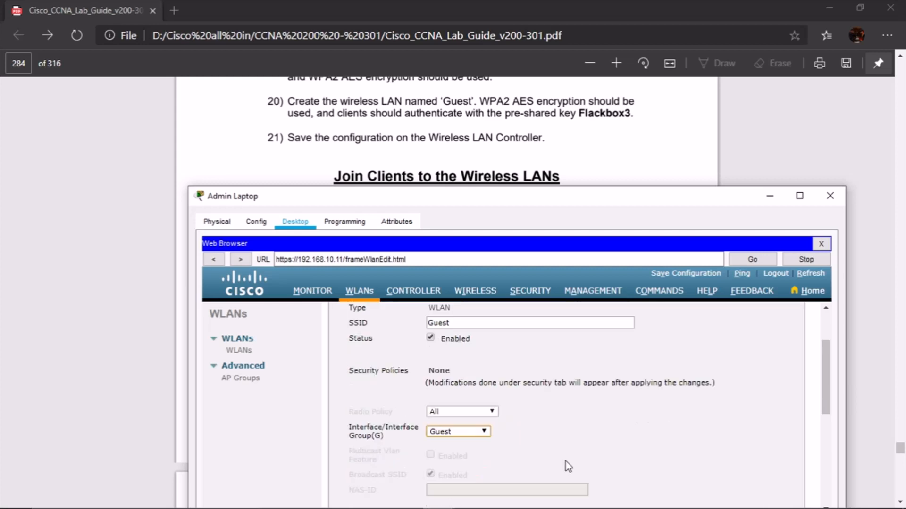
pyautogui.scroll(-2, 551, 451)
pyautogui.scroll(3, 551, 451)
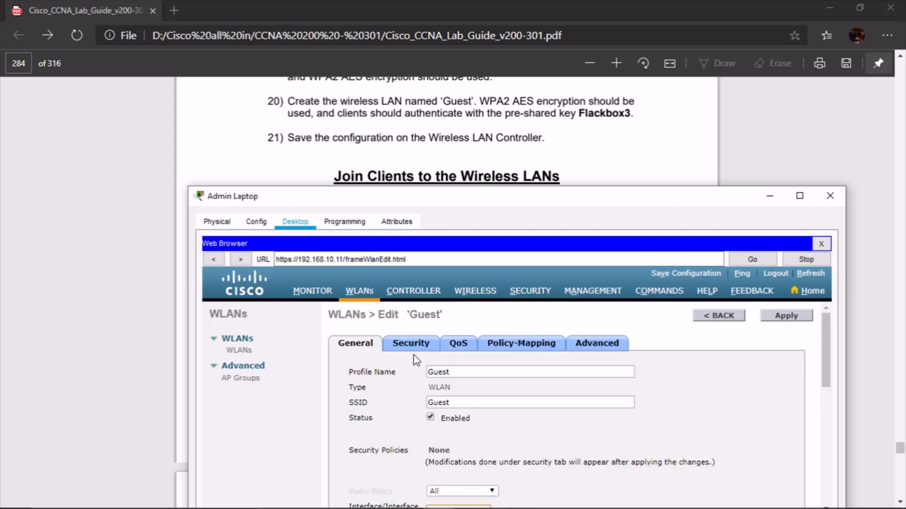
# Set the Guest WLAN's Layer 2 security to WPA+WPA2 with WPA2 policy and AES encryption
pyautogui.click(427, 349)
pyautogui.scroll(-1, 559, 408)
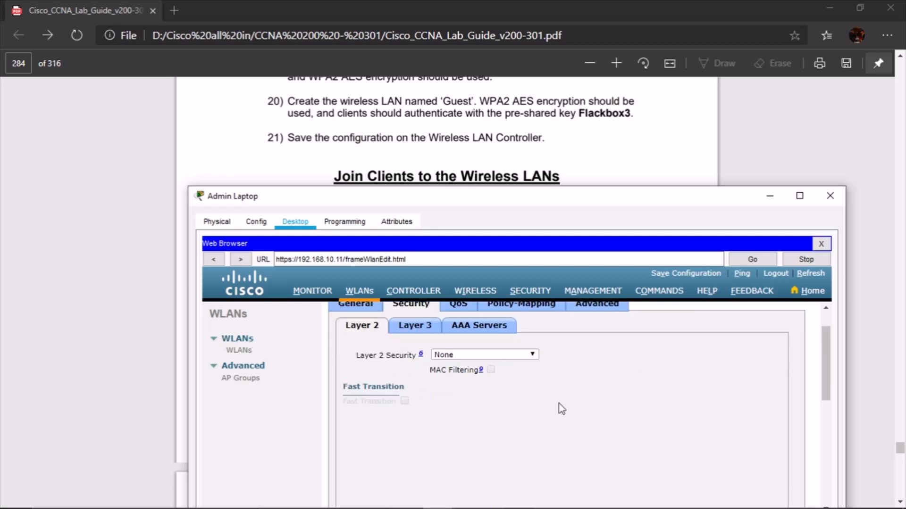
pyautogui.click(531, 353)
pyautogui.click(457, 374)
pyautogui.scroll(-1, 599, 452)
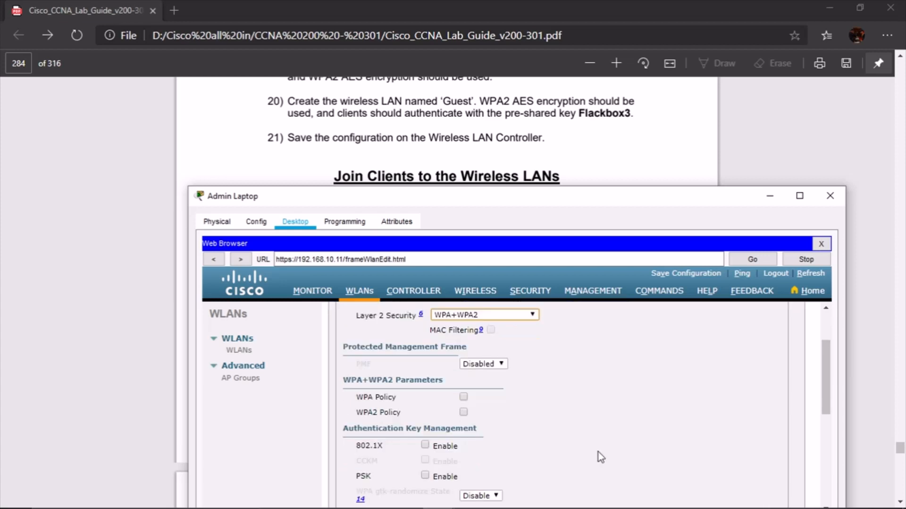
pyautogui.click(463, 413)
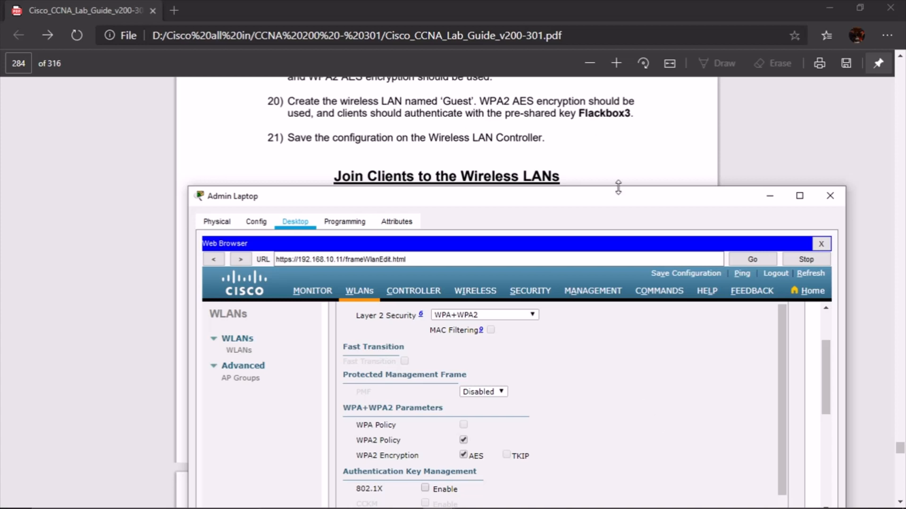
pyautogui.scroll(-4, 621, 343)
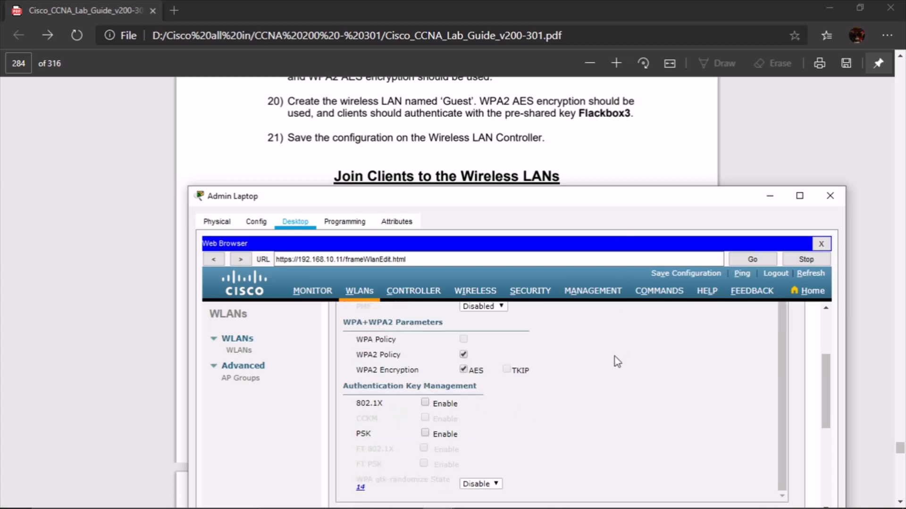
pyautogui.scroll(2, 529, 429)
pyautogui.scroll(-5, 527, 429)
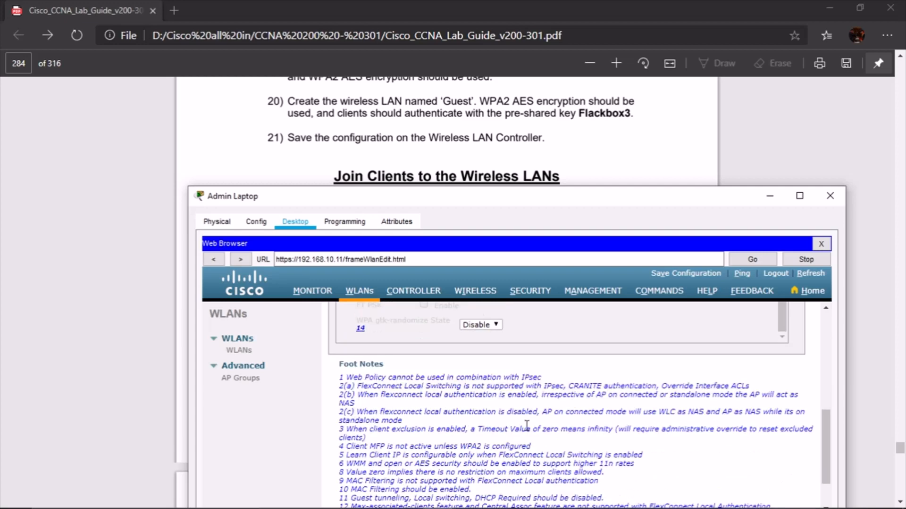
pyautogui.scroll(8, 527, 429)
# Use RADIUS server 192.168.10.10 port 1812 as Server 1, apply, and return to the WLAN list
pyautogui.click(495, 378)
pyautogui.scroll(-2, 618, 384)
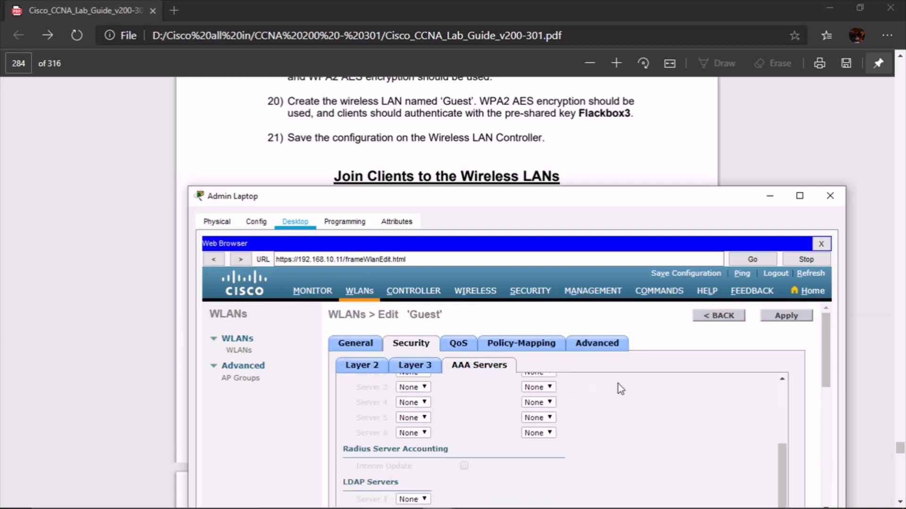
pyautogui.scroll(2, 508, 415)
pyautogui.click(512, 436)
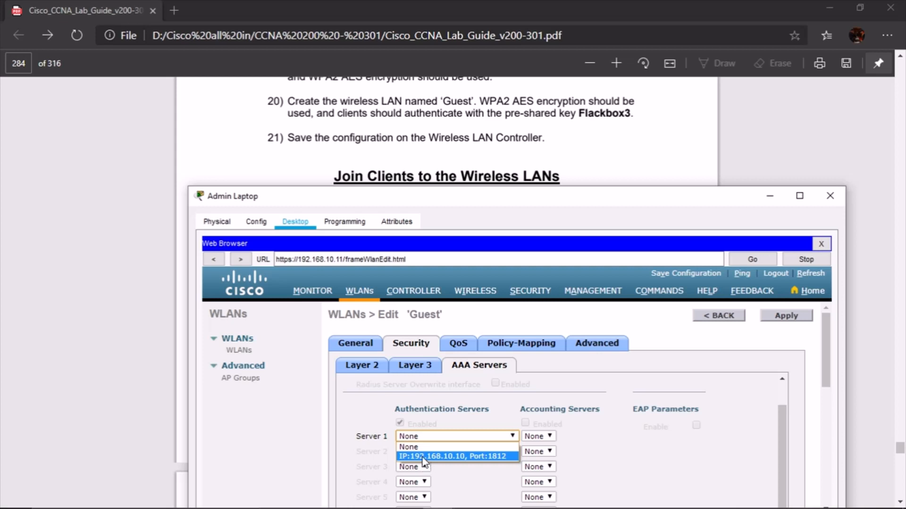
pyautogui.click(424, 458)
pyautogui.scroll(-2, 684, 419)
pyautogui.scroll(-5, 683, 419)
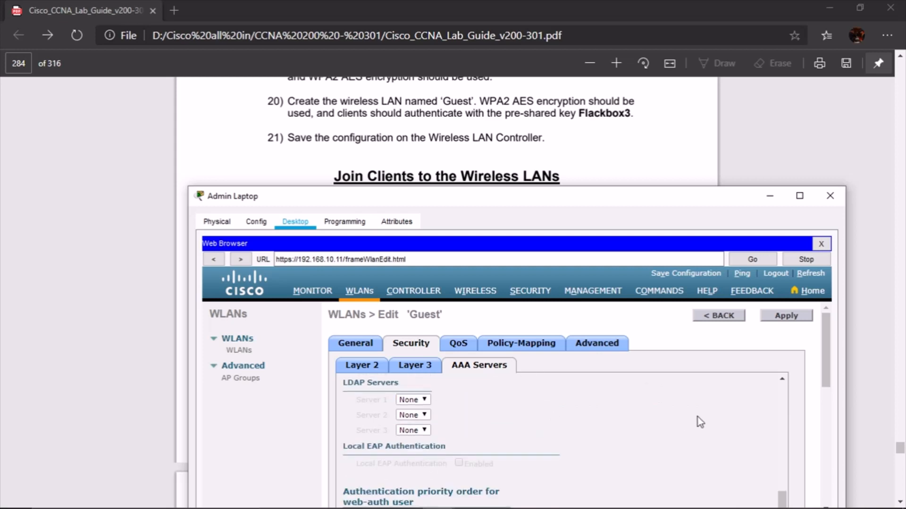
pyautogui.click(800, 316)
pyautogui.scroll(-6, 627, 361)
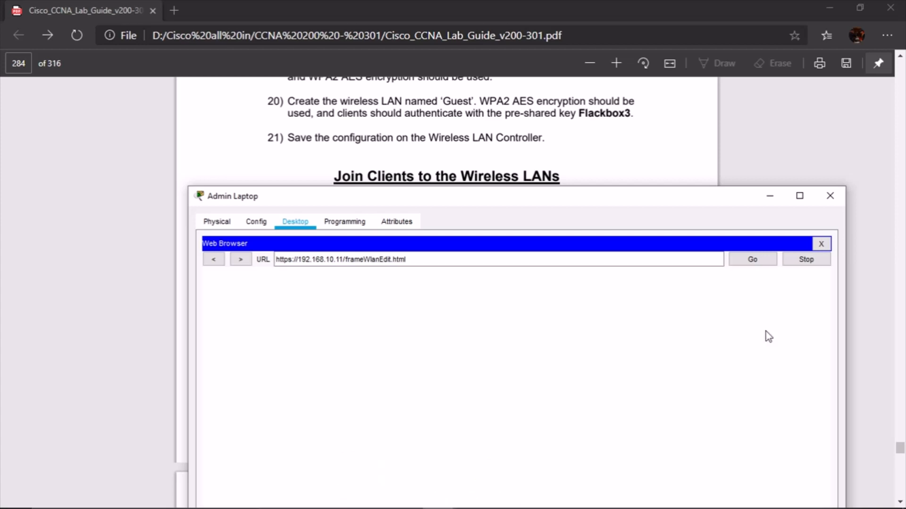
pyautogui.click(718, 317)
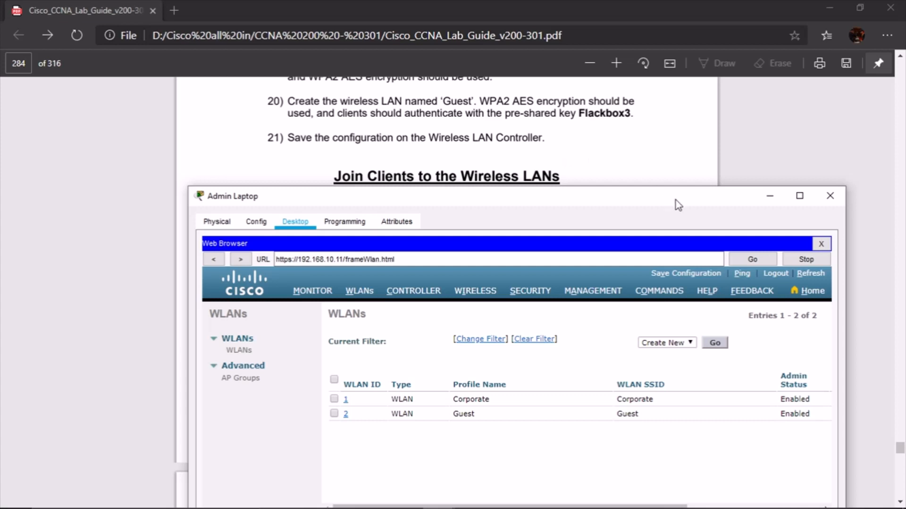
pyautogui.click(670, 171)
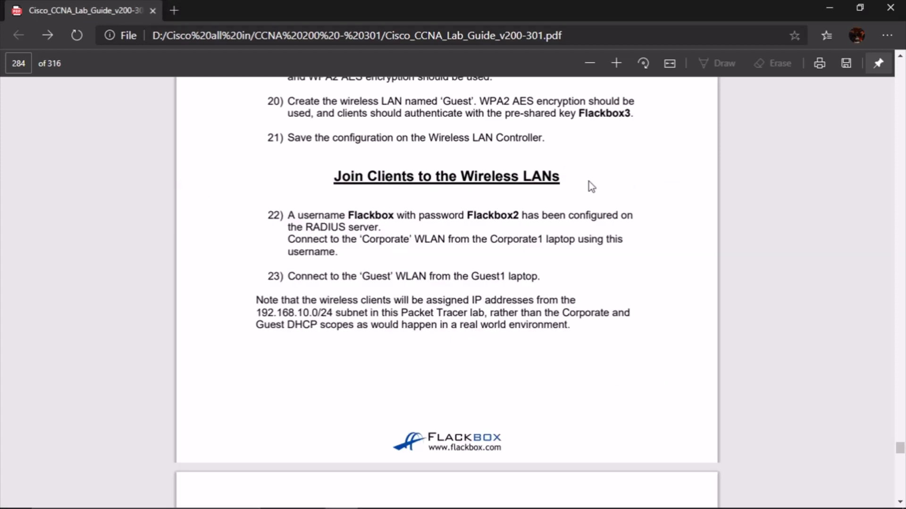
pyautogui.scroll(-2, 520, 208)
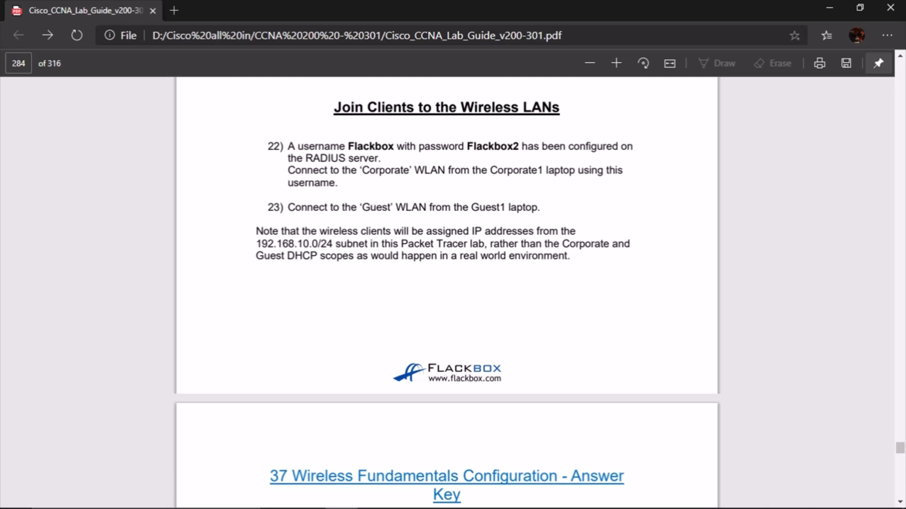
pyautogui.moveTo(497, 506)
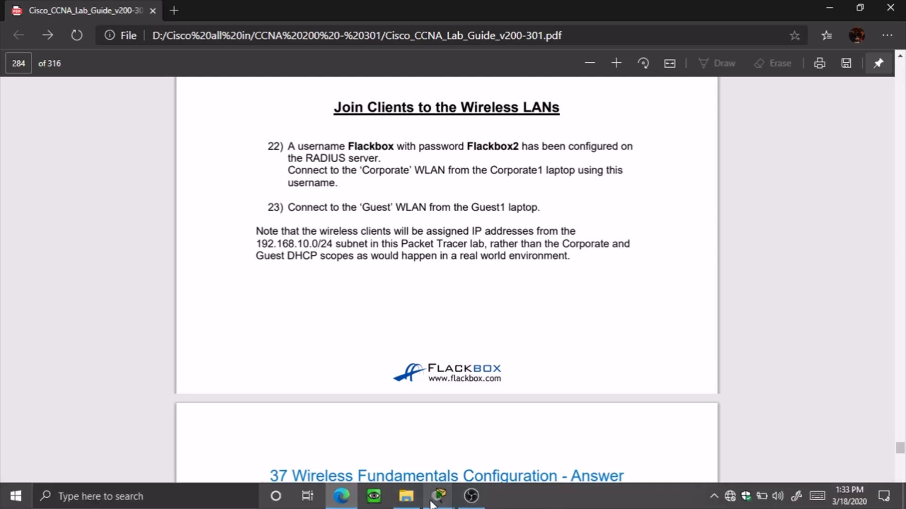
# Open Guest 1's Wireless0 configuration and set its authentication to WPA2
pyautogui.moveTo(439, 497)
pyautogui.click(368, 440)
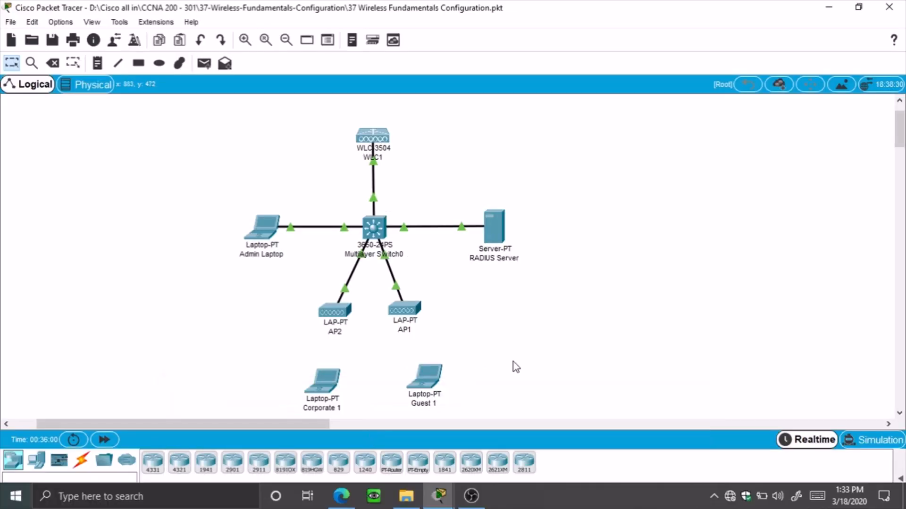
pyautogui.click(431, 380)
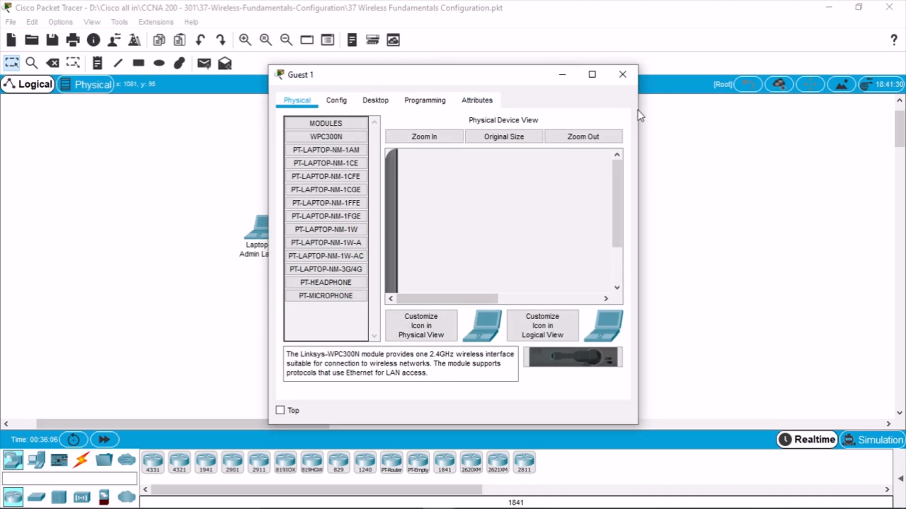
pyautogui.moveTo(638, 112); pyautogui.dragTo(789, 112)
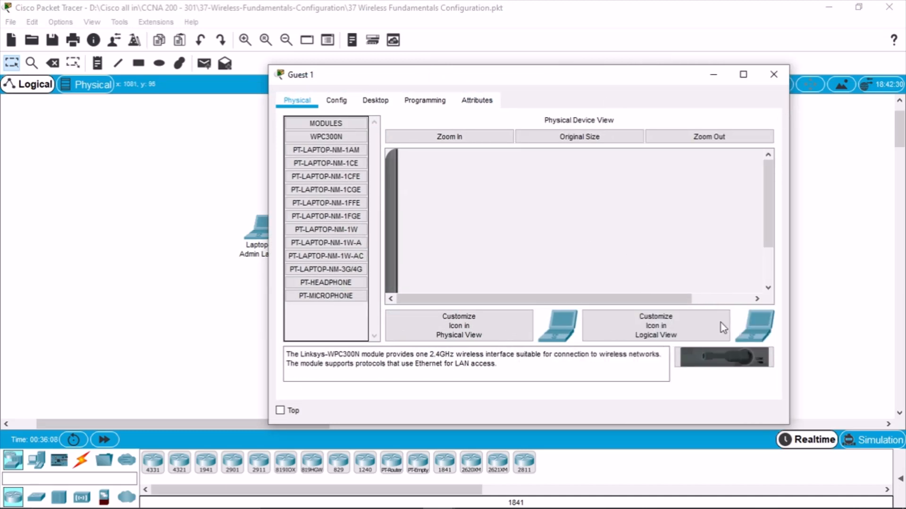
pyautogui.scroll(-3, 443, 216)
pyautogui.scroll(1, 443, 216)
pyautogui.scroll(-1, 489, 288)
pyautogui.moveTo(494, 297); pyautogui.dragTo(524, 293)
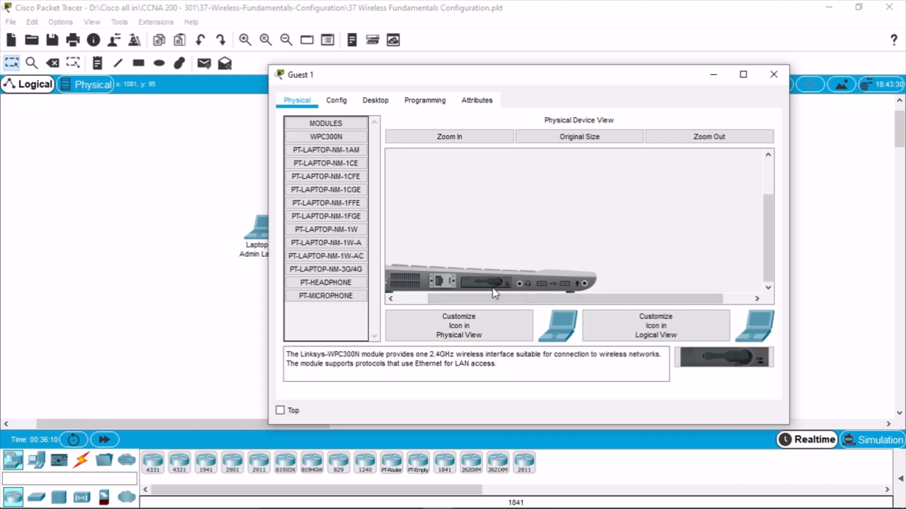
pyautogui.scroll(3, 486, 289)
pyautogui.click(336, 100)
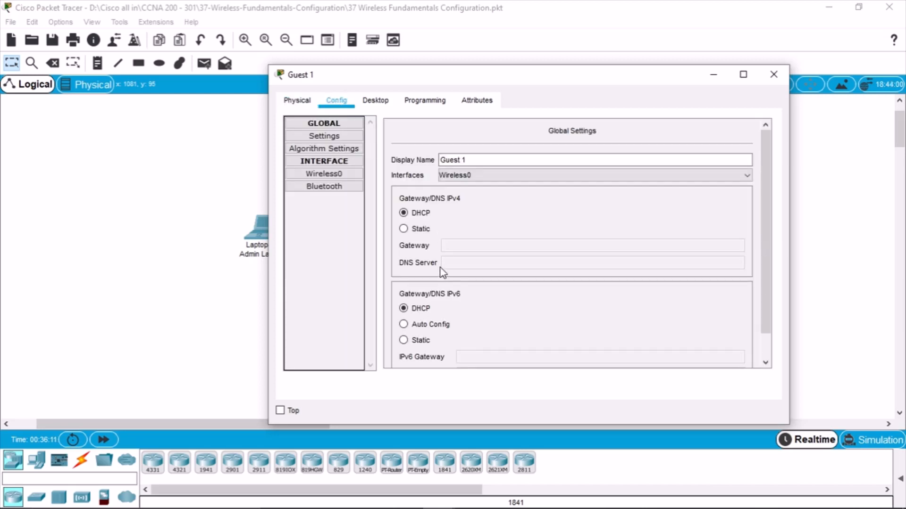
pyautogui.click(323, 174)
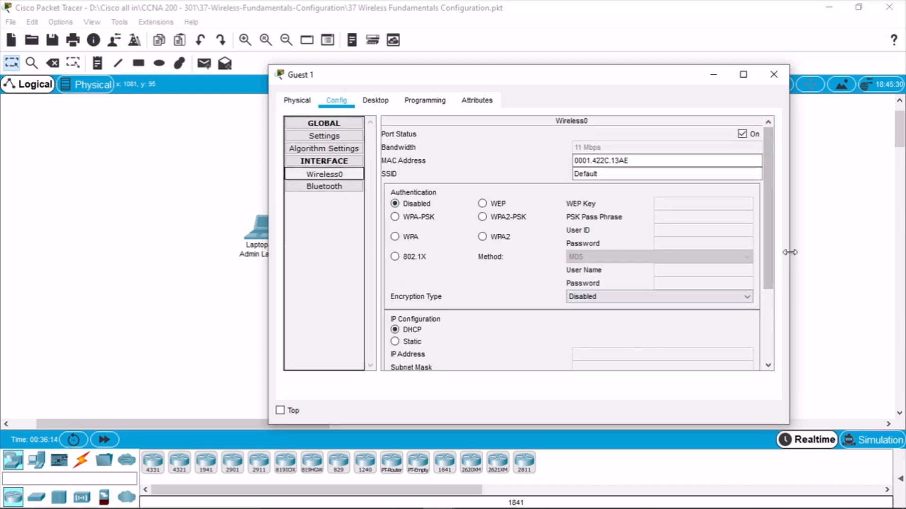
pyautogui.moveTo(789, 252); pyautogui.dragTo(825, 249)
pyautogui.click(517, 238)
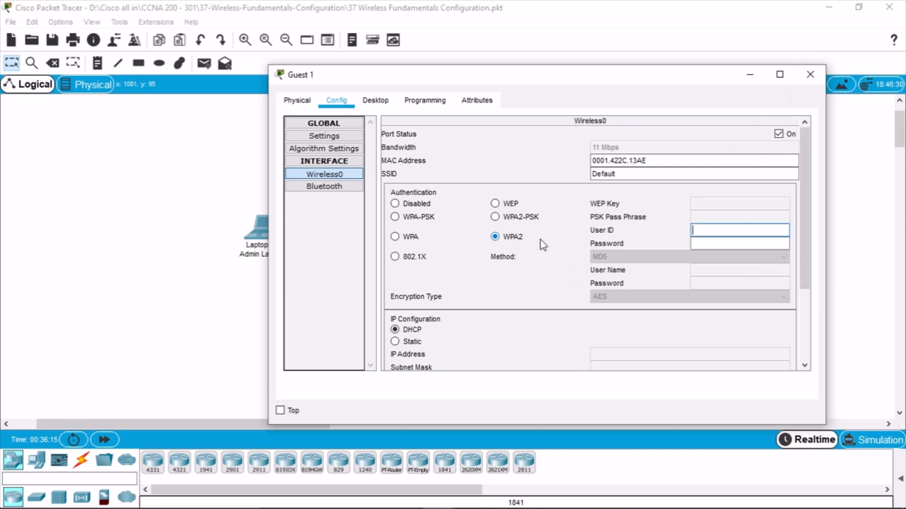
# Enter the lab's RADIUS user ID and password with AES encryption, then close the window
pyautogui.click(731, 232)
pyautogui.write('G')
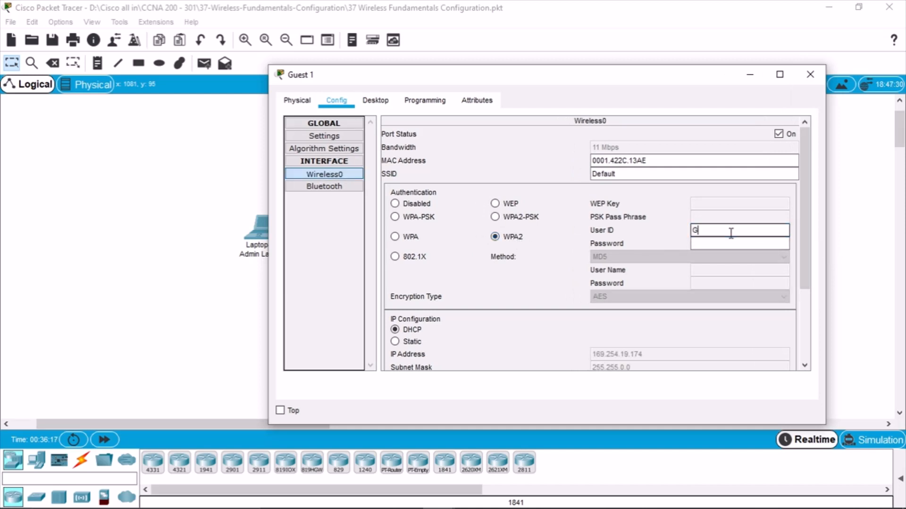
pyautogui.press('BackSpace')
pyautogui.write('Flackbox')
pyautogui.press('Tab')
pyautogui.write('F')
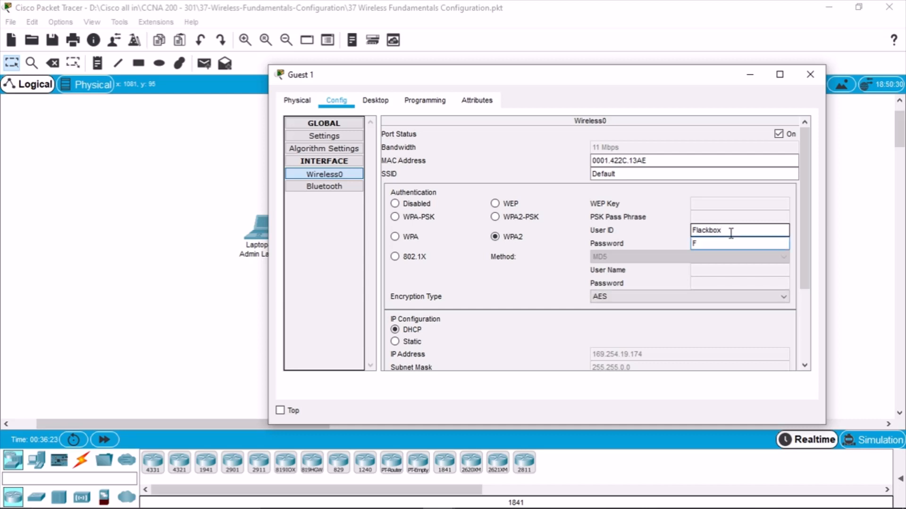
pyautogui.write('lackbox1')
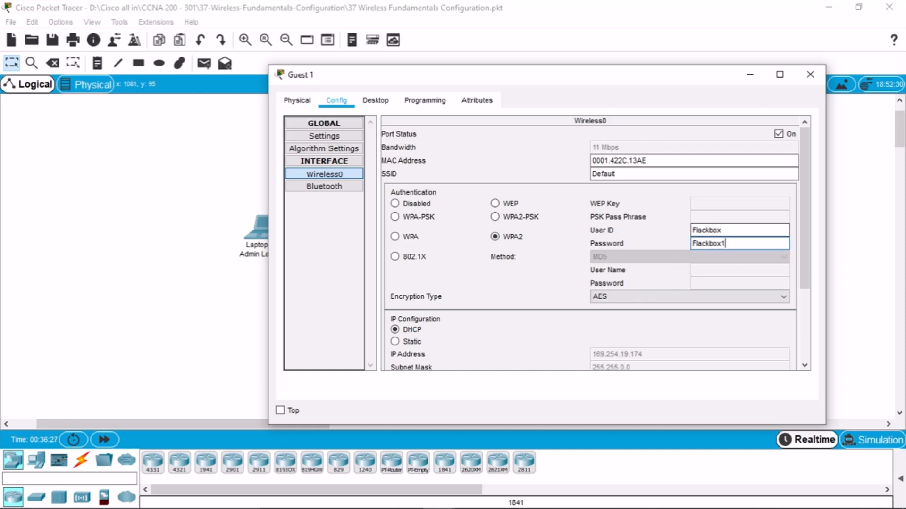
pyautogui.write('2')
pyautogui.click(349, 503)
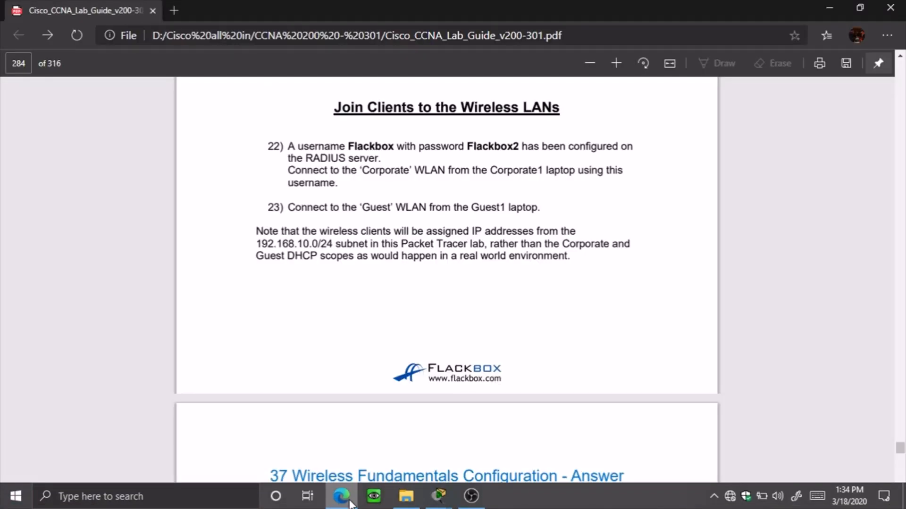
pyautogui.click(349, 503)
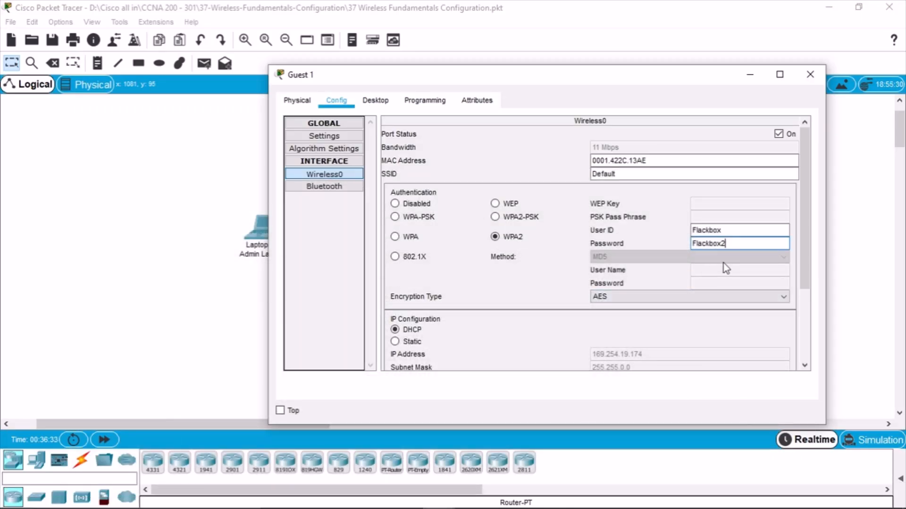
pyautogui.scroll(-1, 731, 267)
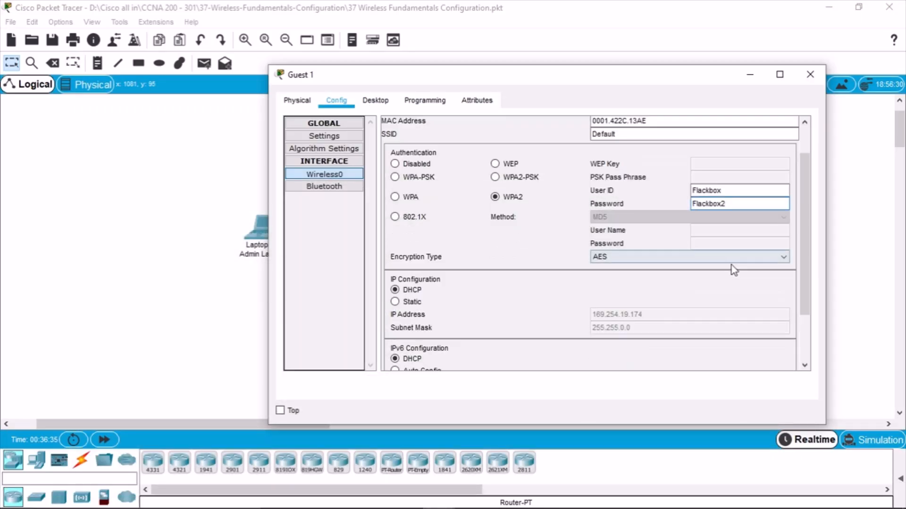
pyautogui.scroll(1, 733, 272)
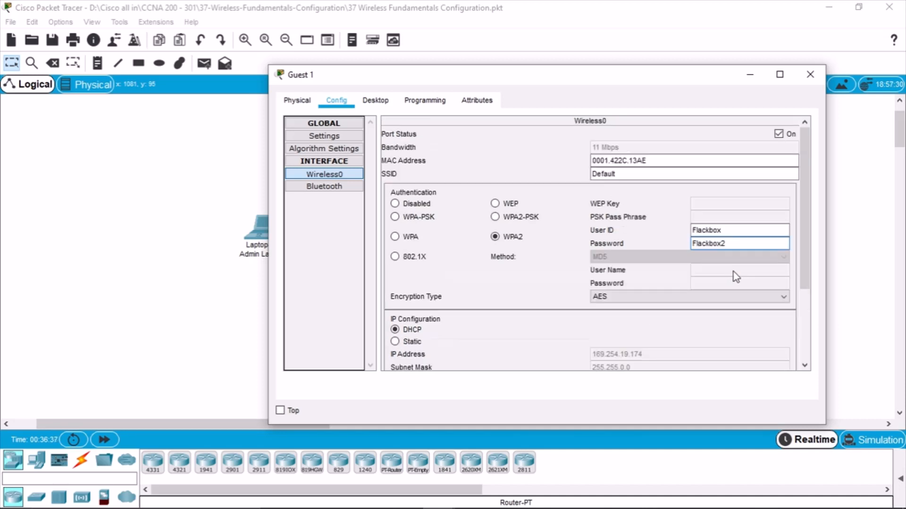
pyautogui.scroll(-3, 735, 277)
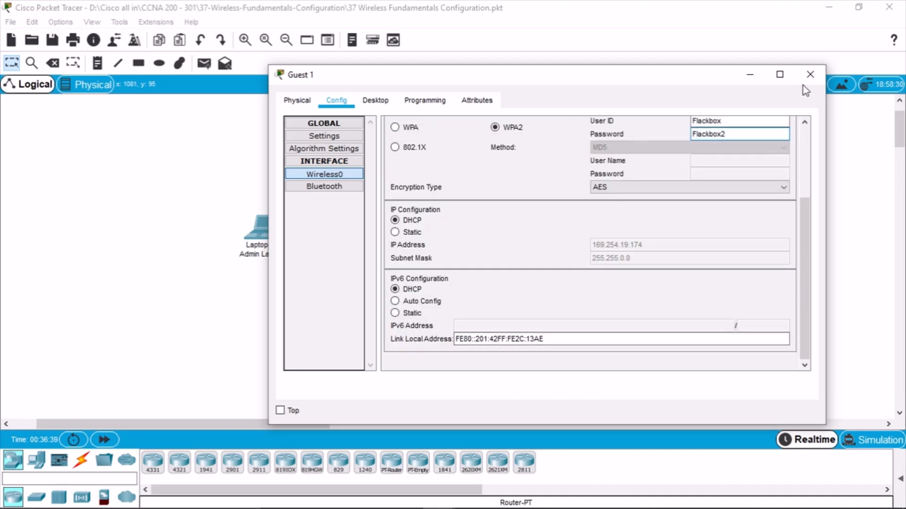
pyautogui.click(809, 75)
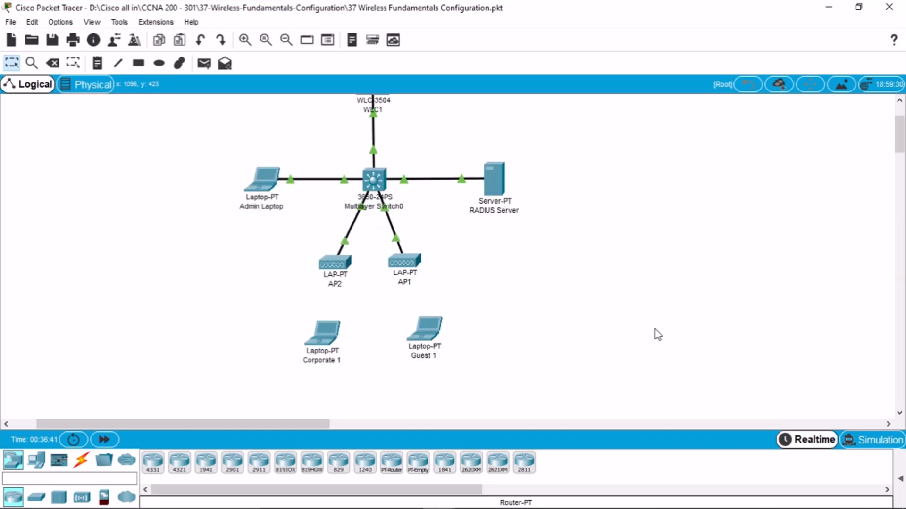
# Drag the Guest 1 laptop slightly to the right on the Logical topology
pyautogui.moveTo(420, 332); pyautogui.dragTo(473, 340)
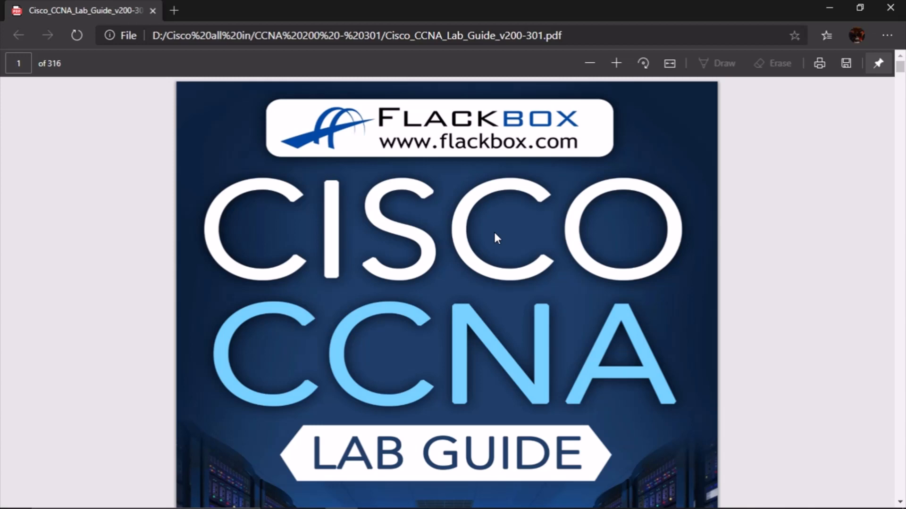
# Scroll the lab guide PDF from its cover through the table of contents to page 3
pyautogui.scroll(-7, 495, 234)
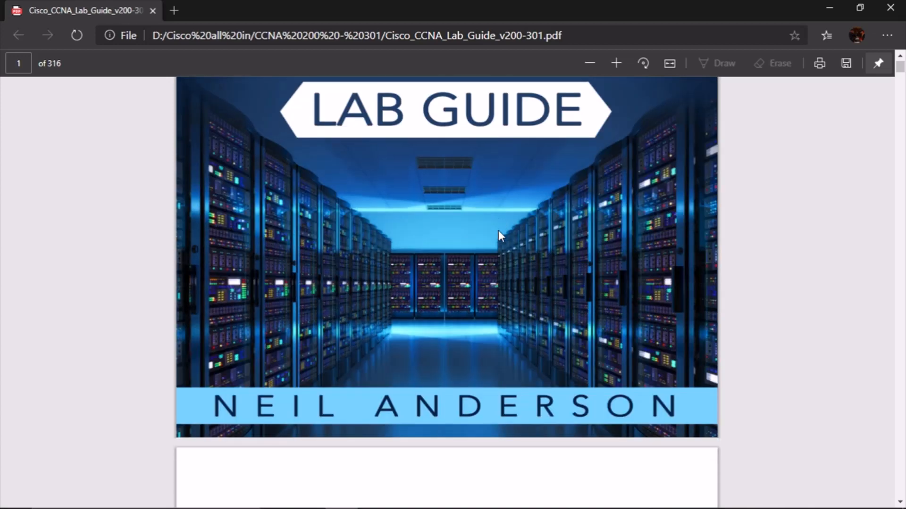
pyautogui.scroll(-1, 499, 230)
pyautogui.scroll(4, 501, 227)
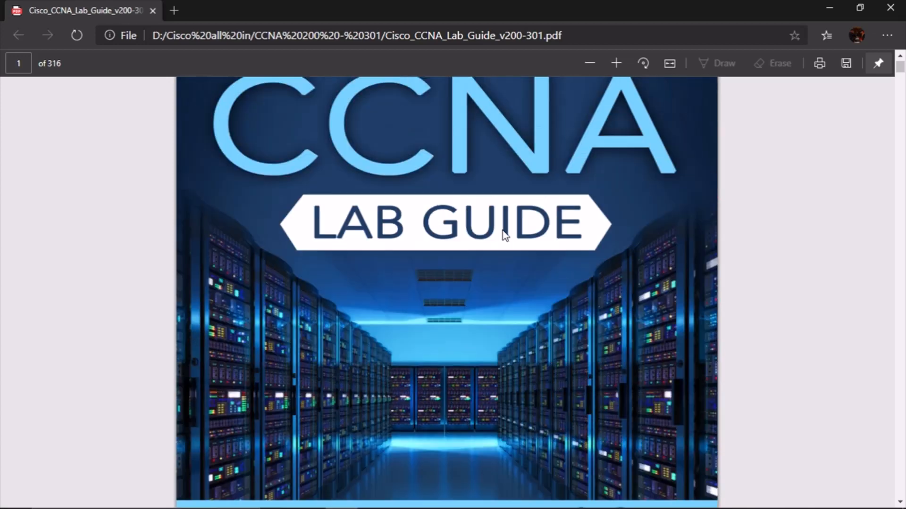
pyautogui.scroll(5, 504, 234)
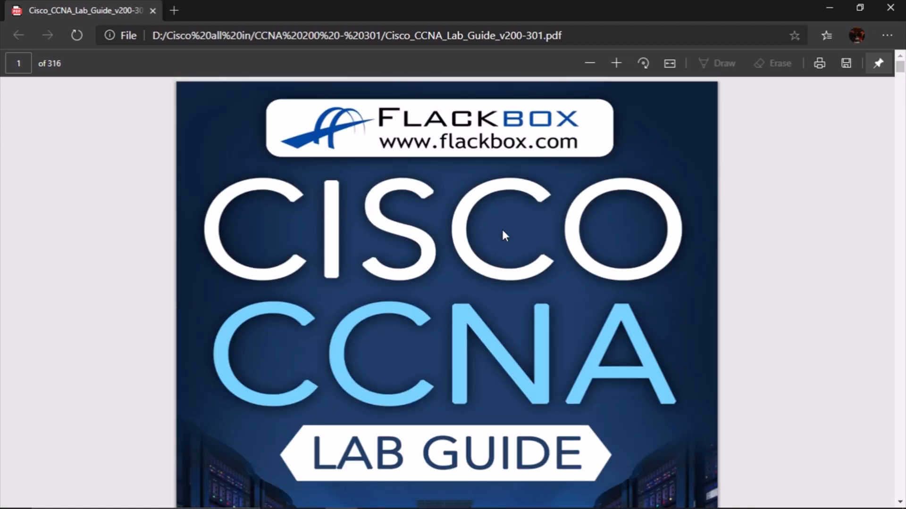
pyautogui.scroll(-8, 502, 228)
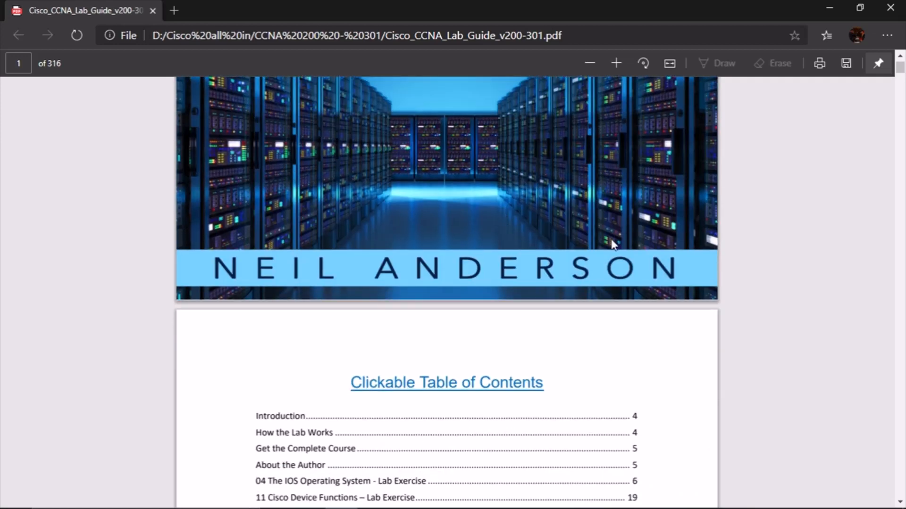
pyautogui.scroll(-3, 617, 240)
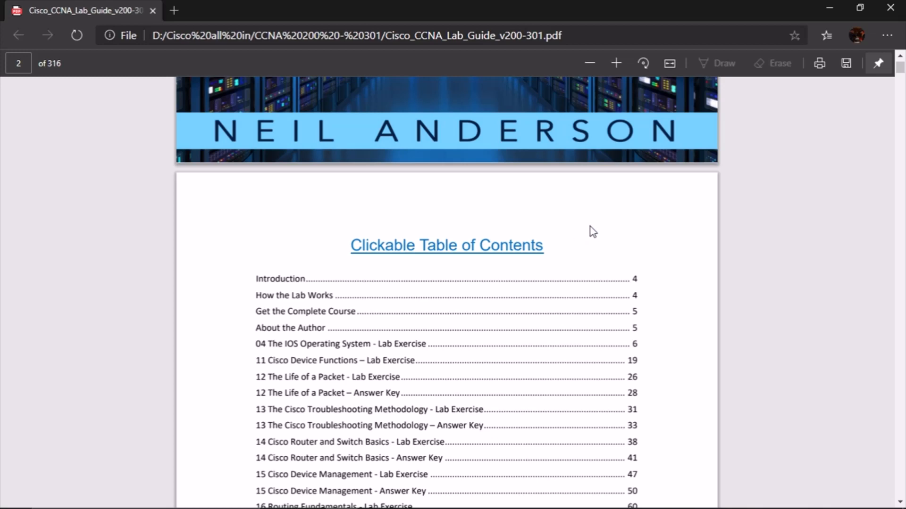
pyautogui.scroll(-2, 607, 319)
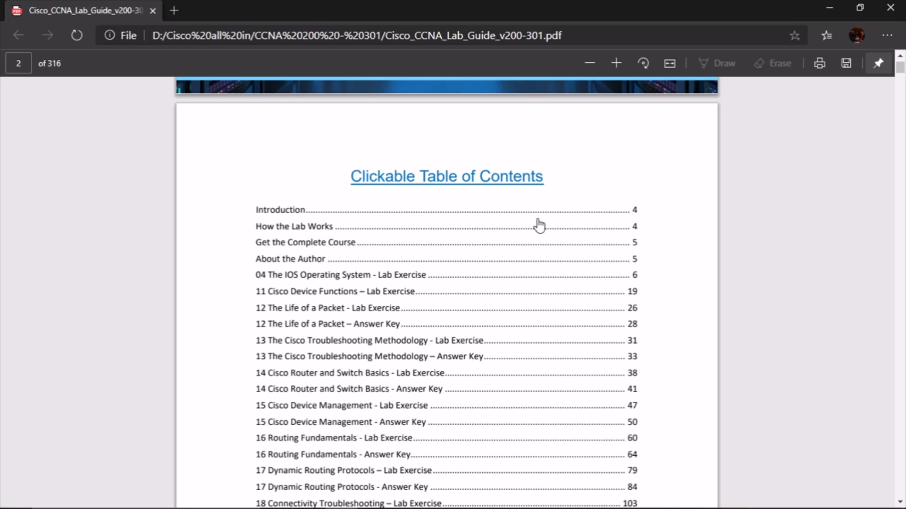
pyautogui.scroll(-1, 540, 226)
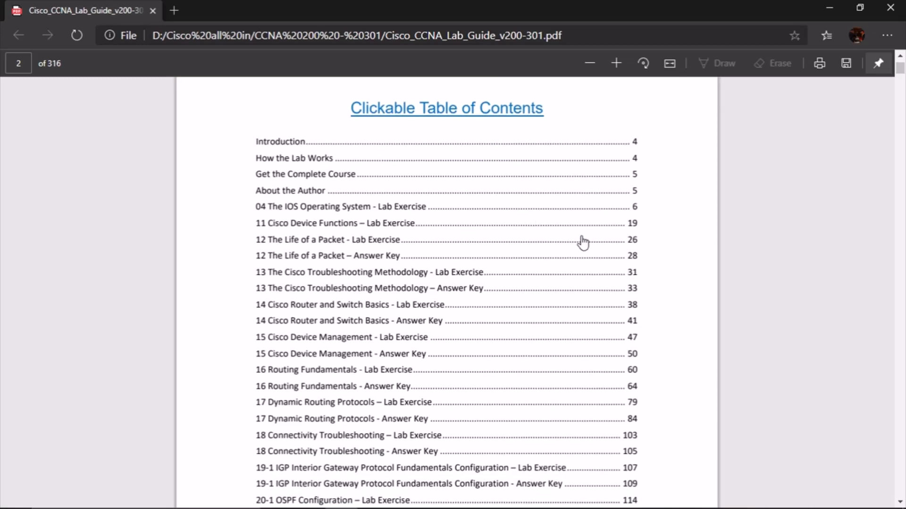
pyautogui.scroll(-1, 578, 247)
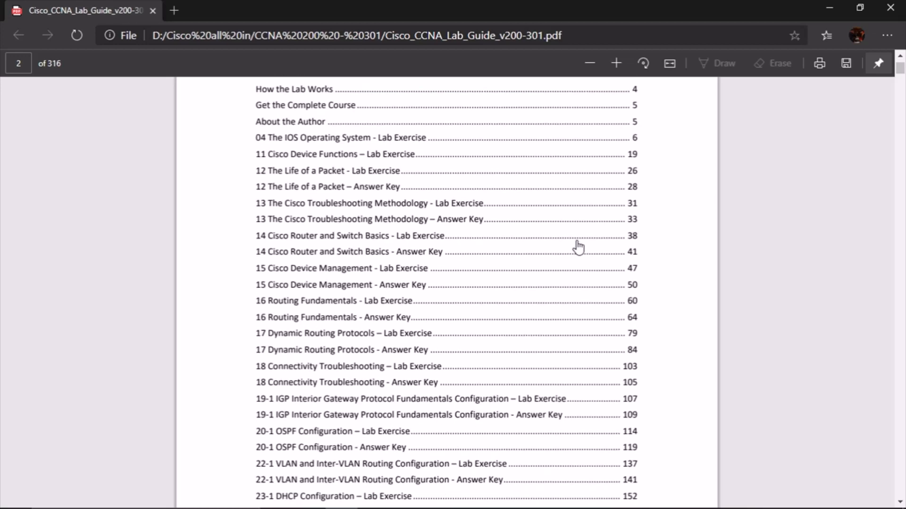
pyautogui.scroll(-1, 578, 247)
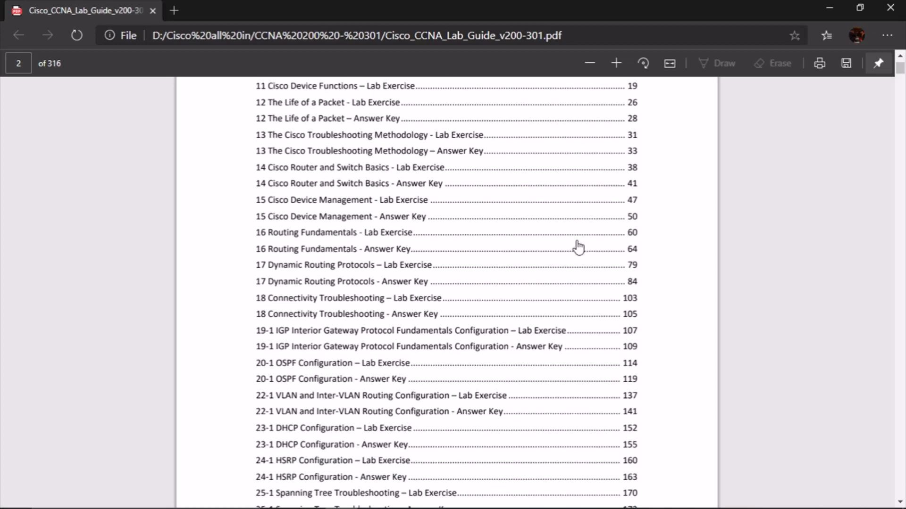
pyautogui.scroll(-1, 578, 248)
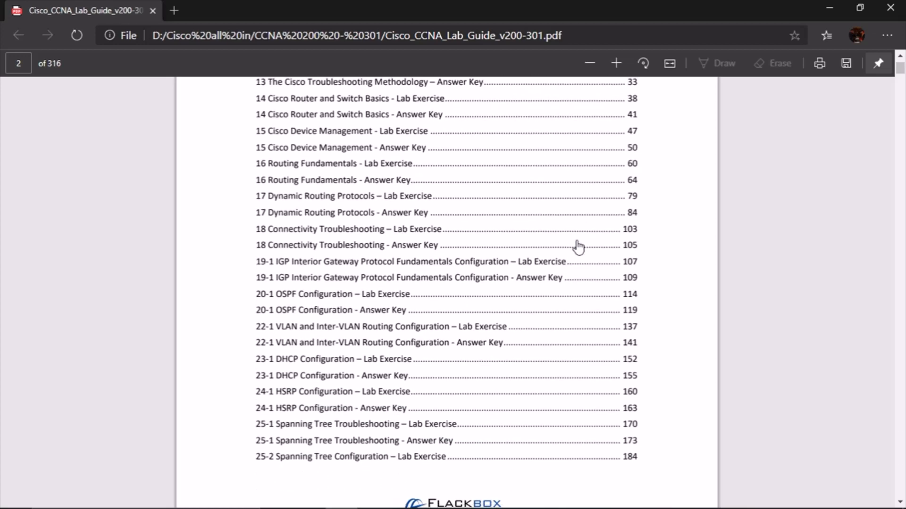
pyautogui.scroll(-4, 579, 247)
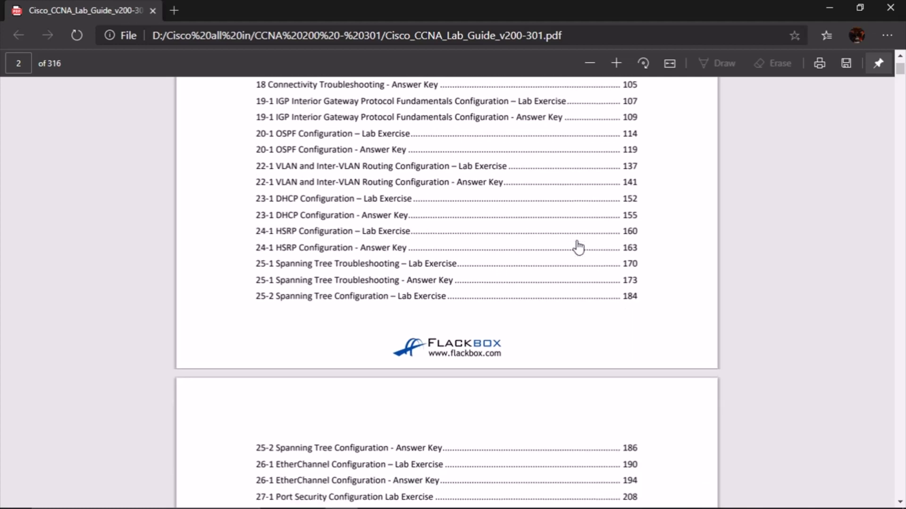
pyautogui.scroll(-4, 579, 247)
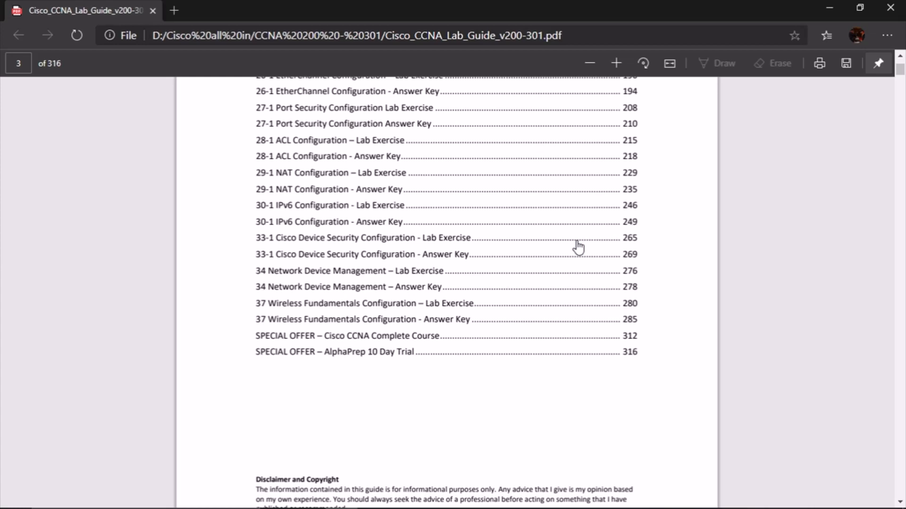
# Follow the contents link to lab 37 Wireless Fundamentals Configuration on page 280
pyautogui.scroll(-6, 578, 247)
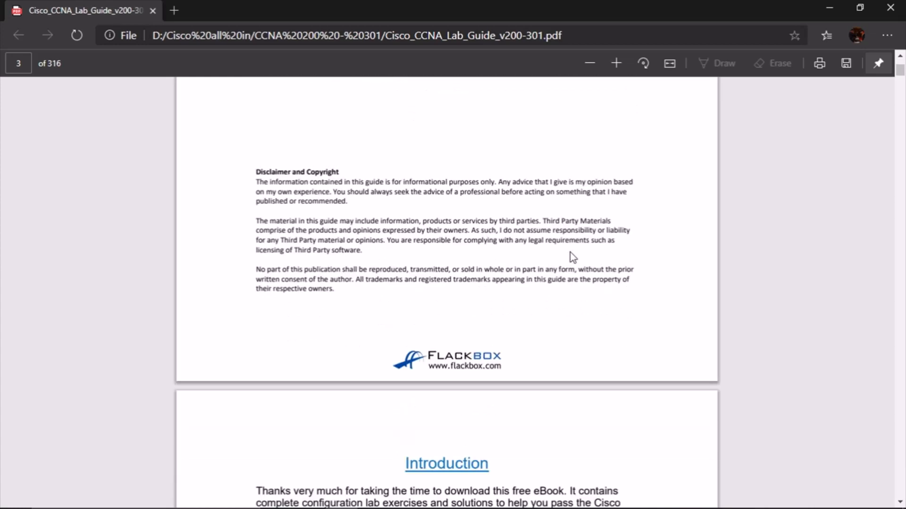
pyautogui.scroll(-5, 572, 257)
pyautogui.scroll(-3, 571, 257)
pyautogui.scroll(18, 570, 252)
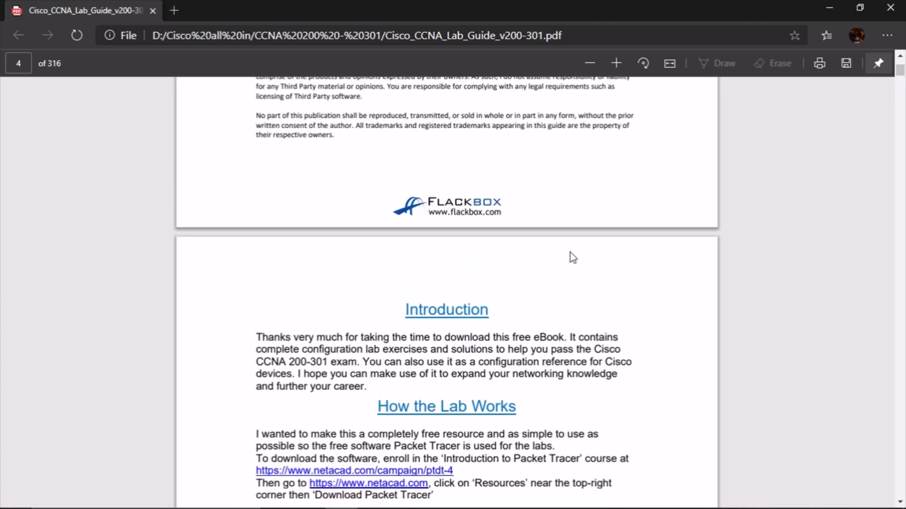
pyautogui.scroll(-2, 572, 258)
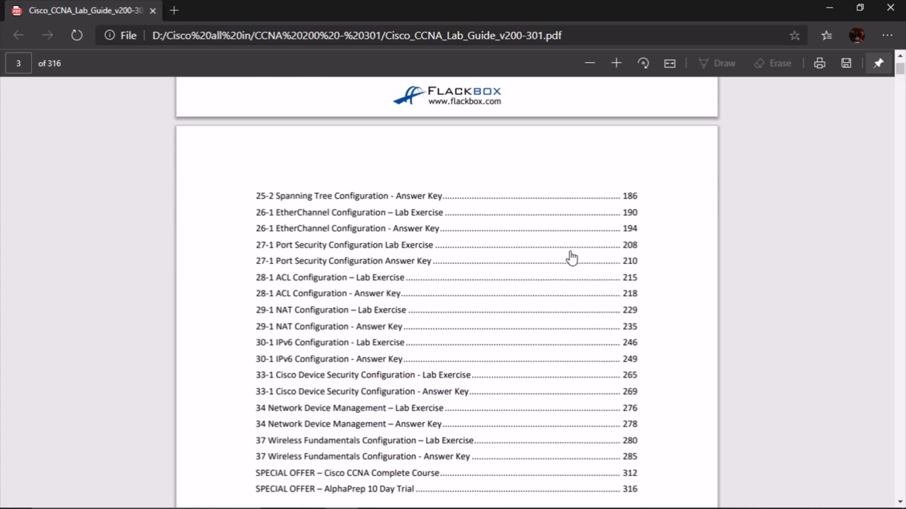
pyautogui.scroll(-2, 571, 258)
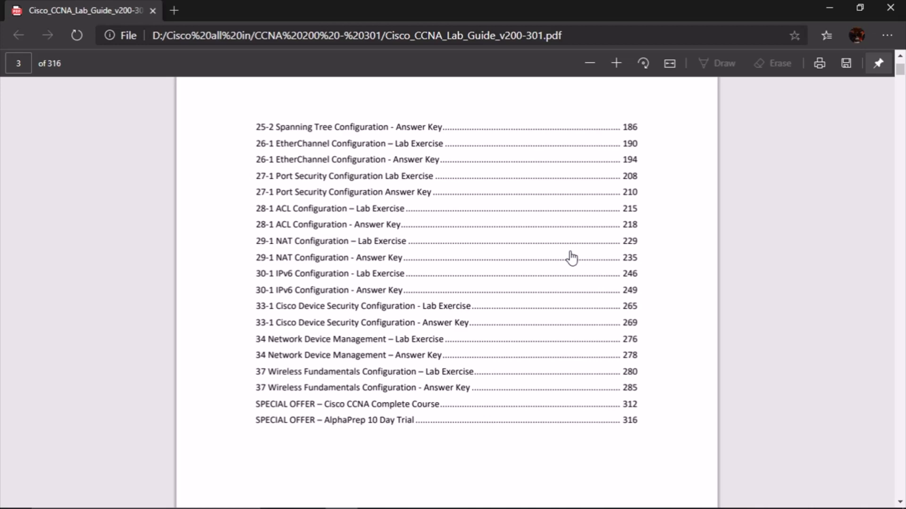
pyautogui.scroll(10, 571, 258)
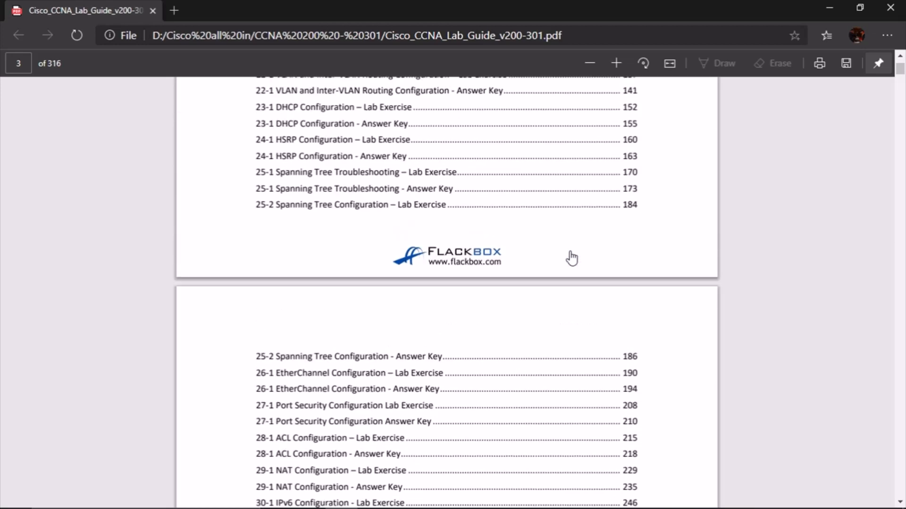
pyautogui.scroll(2, 572, 258)
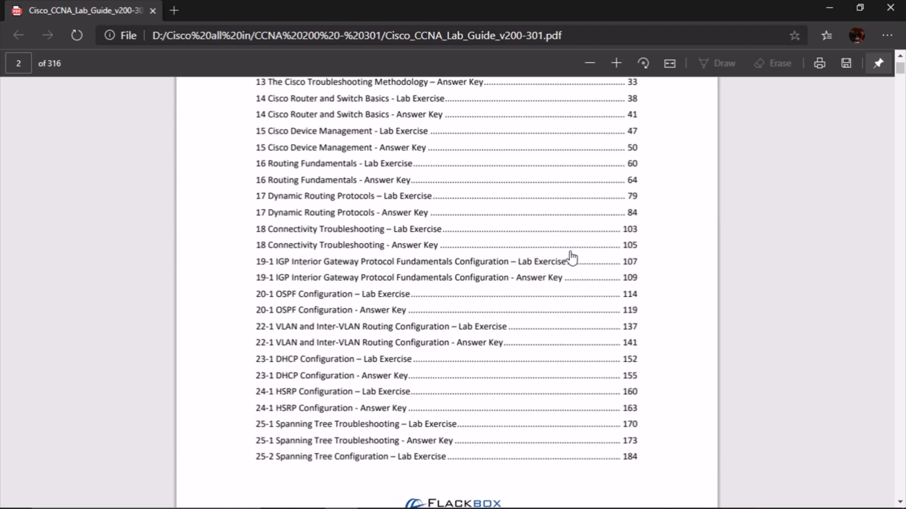
pyautogui.scroll(2, 572, 258)
pyautogui.scroll(2, 572, 258)
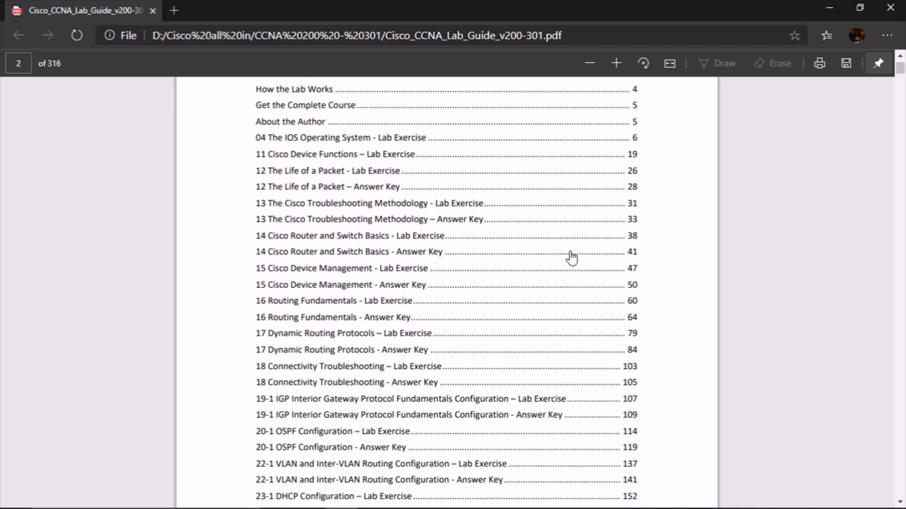
pyautogui.scroll(-2, 572, 258)
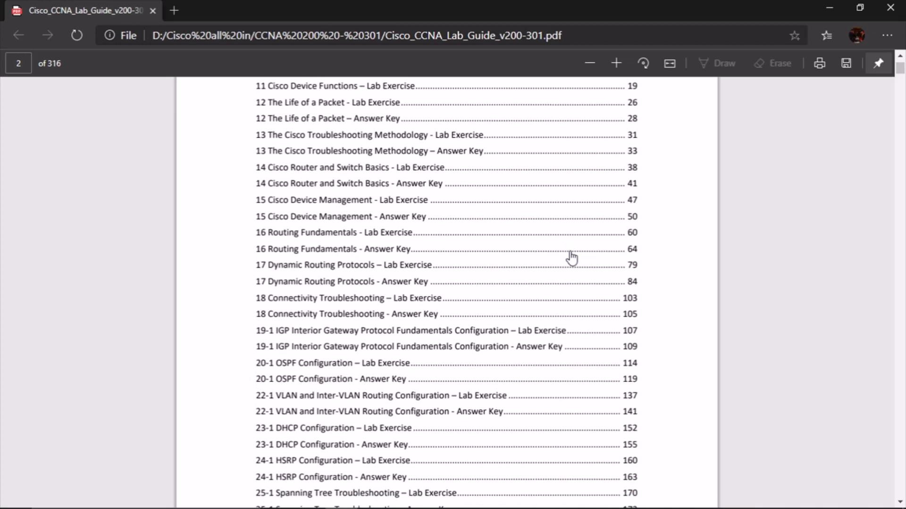
pyautogui.scroll(-2, 571, 258)
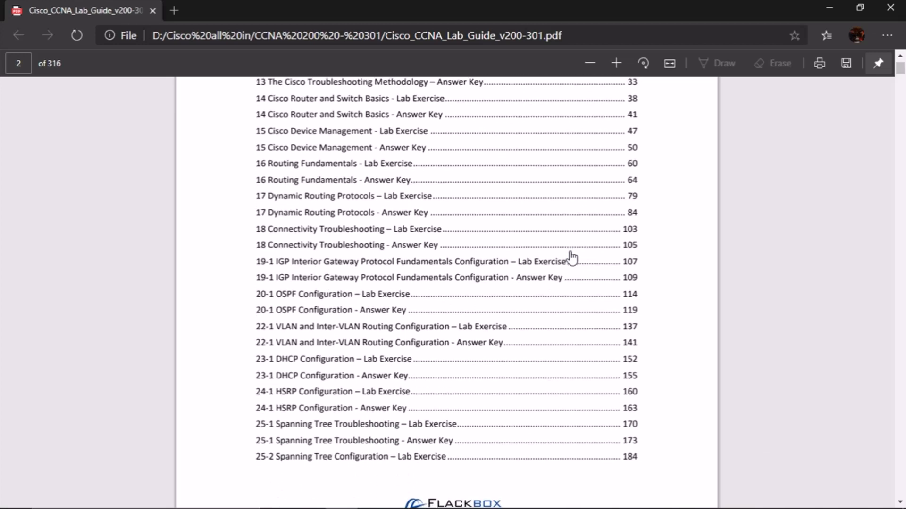
pyautogui.scroll(10, 572, 258)
pyautogui.scroll(-12, 572, 257)
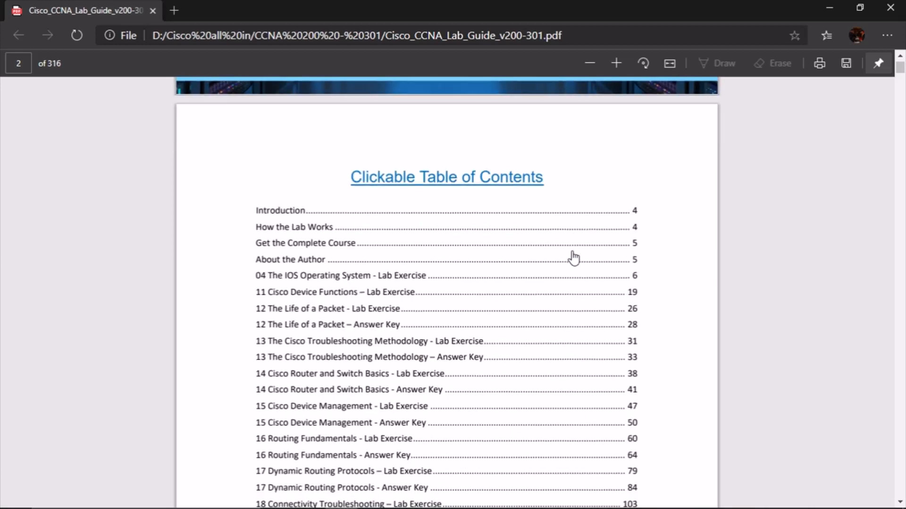
pyautogui.scroll(6, 577, 264)
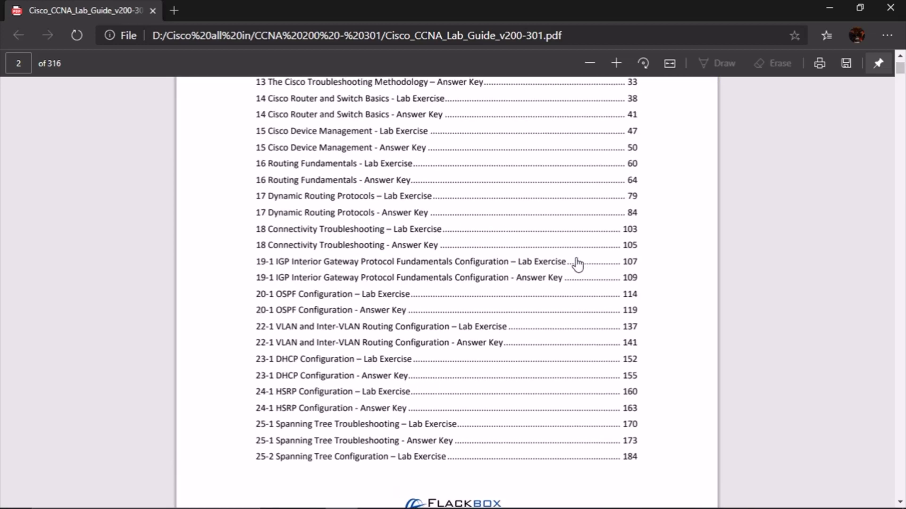
pyautogui.scroll(2, 578, 265)
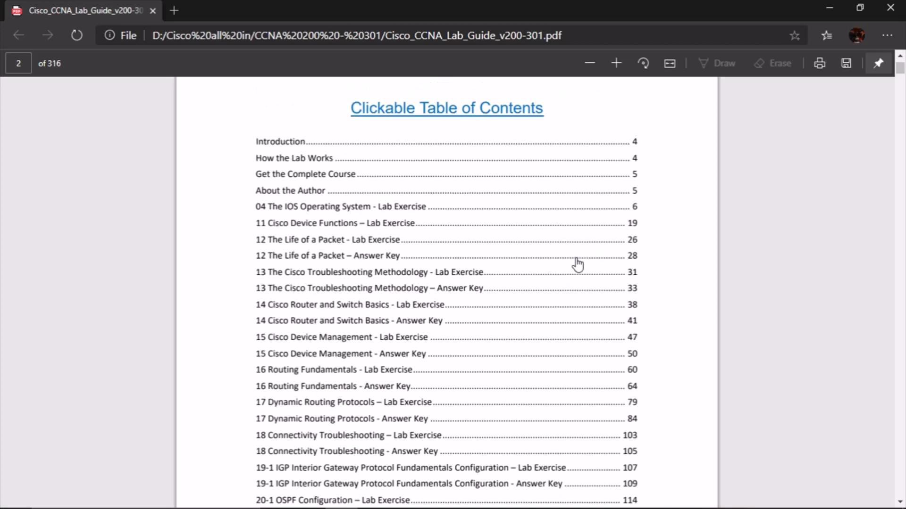
pyautogui.scroll(-10, 578, 265)
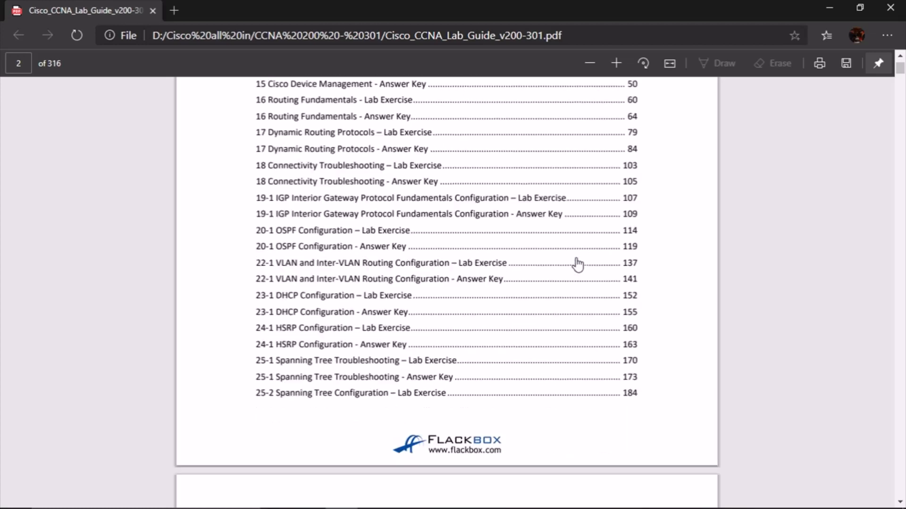
pyautogui.scroll(-8, 577, 265)
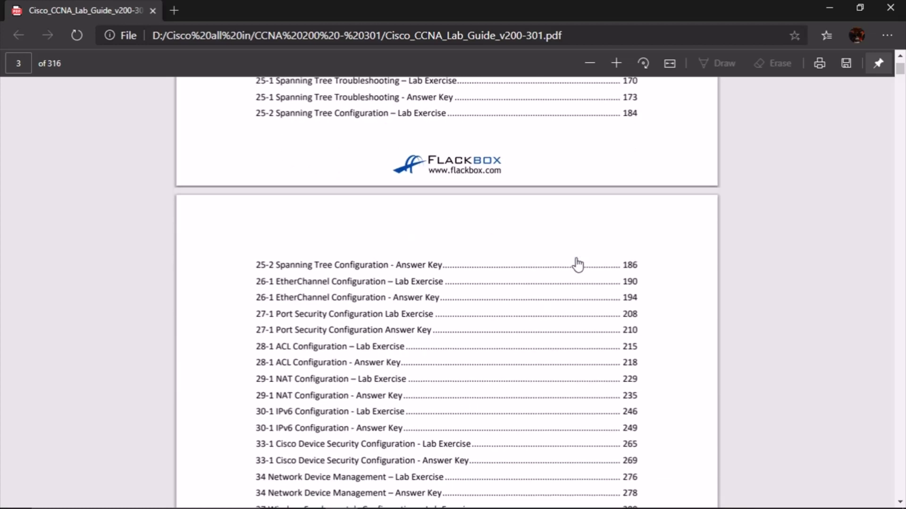
pyautogui.scroll(-2, 577, 265)
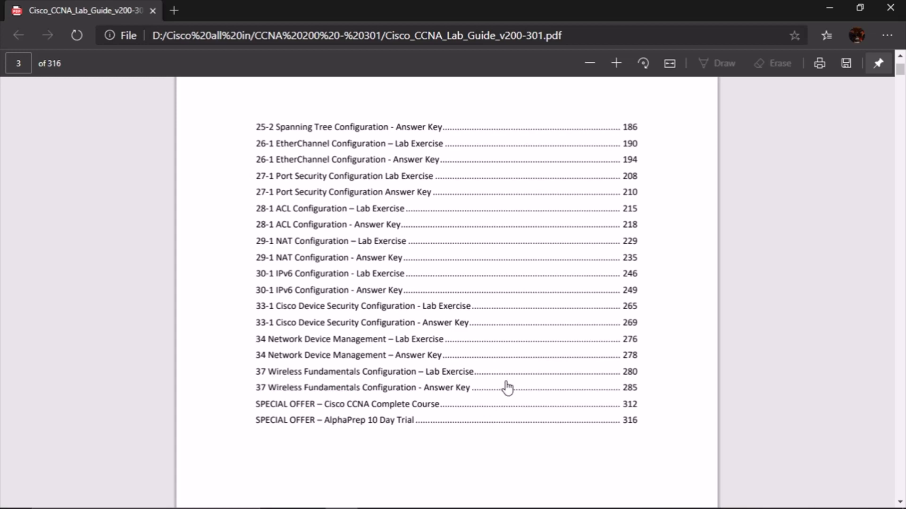
pyautogui.click(436, 376)
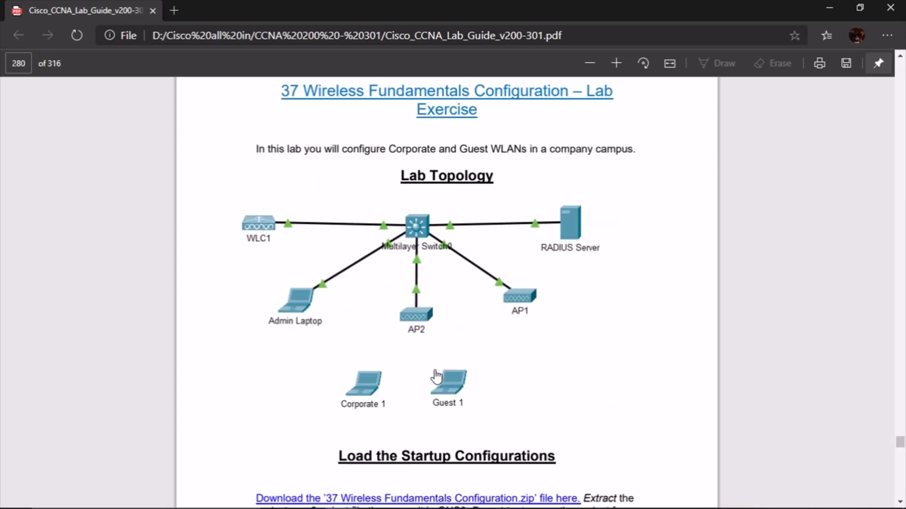
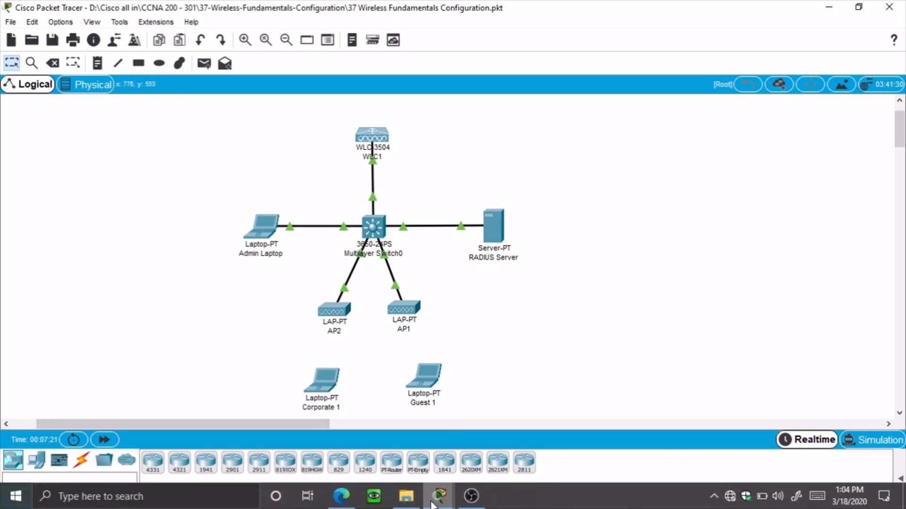
# Read the lab guide's topology and Switch Configuration steps in Edge, then return to Packet Tracer
pyautogui.click(343, 496)
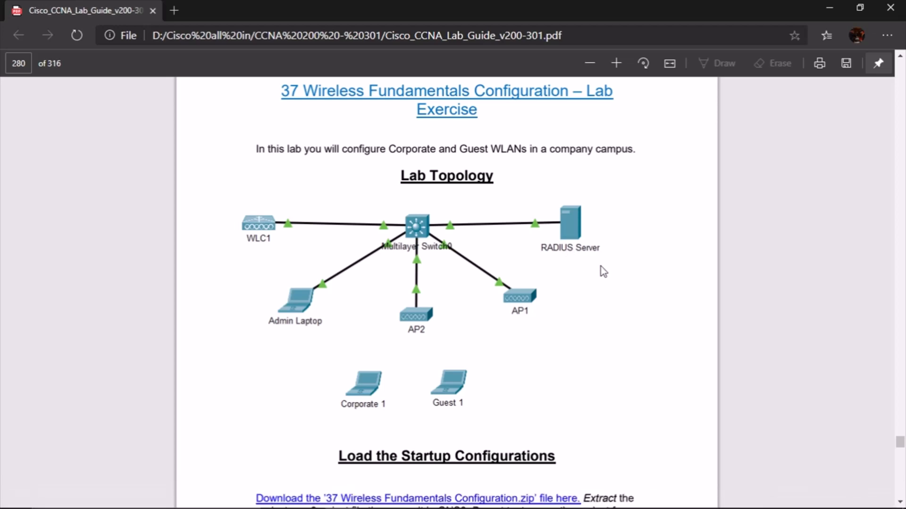
pyautogui.scroll(-1, 600, 269)
pyautogui.scroll(-2, 619, 269)
pyautogui.scroll(-7, 620, 267)
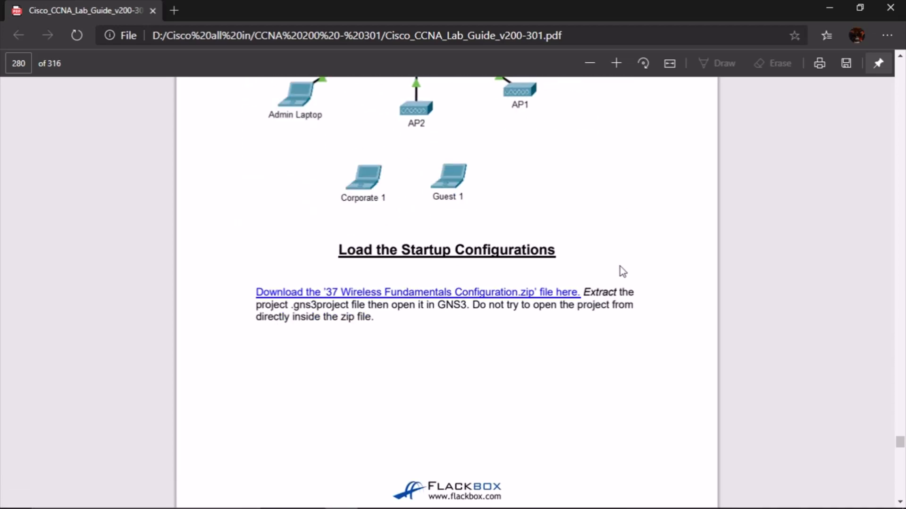
pyautogui.scroll(1, 627, 307)
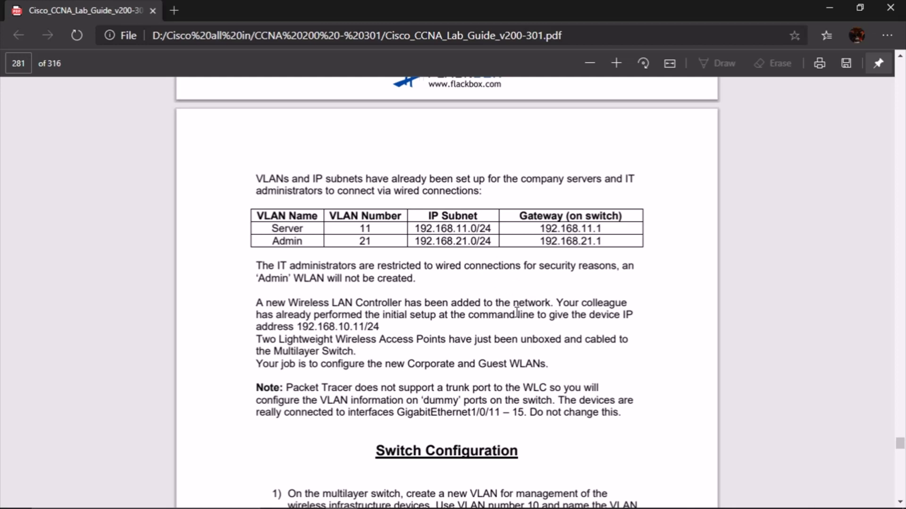
pyautogui.scroll(-3, 631, 296)
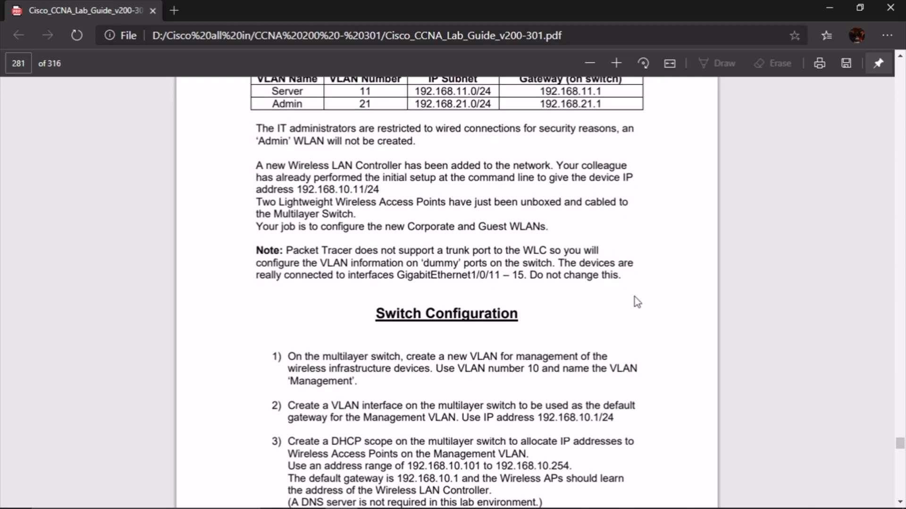
pyautogui.scroll(-3, 639, 295)
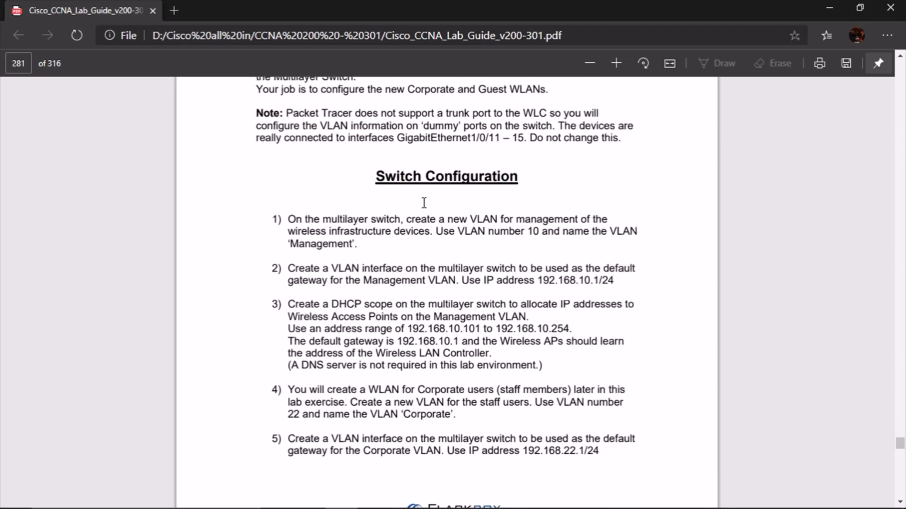
pyautogui.scroll(-2, 391, 184)
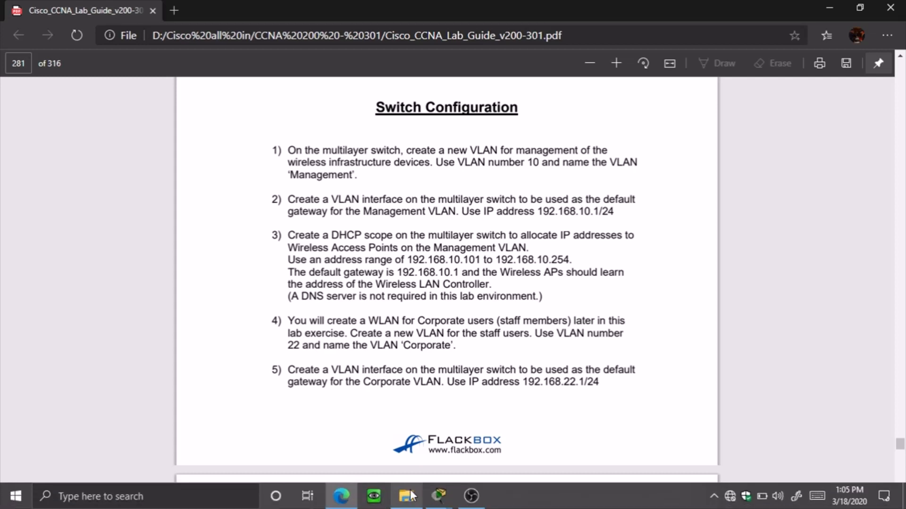
pyautogui.hotkey('alt', 'Tab')
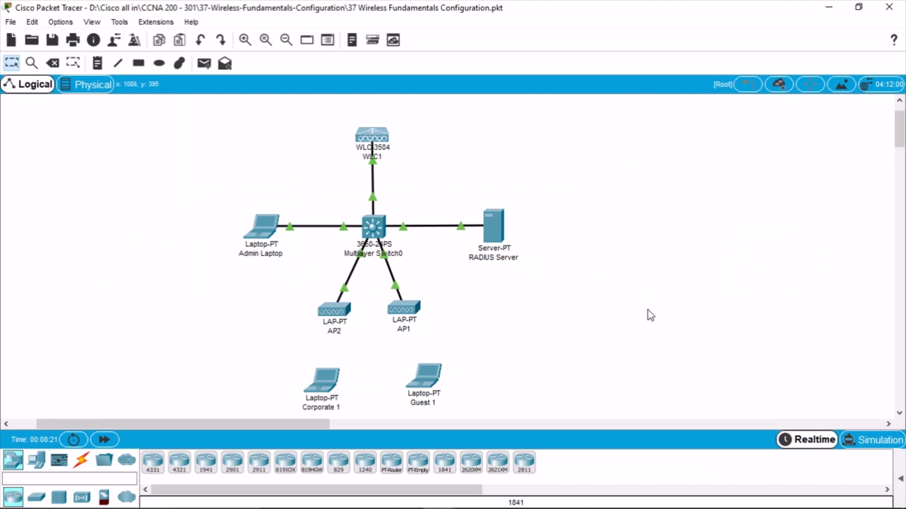
# Open Multilayer Switch0's CLI in a widened window beside the lab guide, at the Switch> prompt
pyautogui.click(372, 224)
pyautogui.click(829, 8)
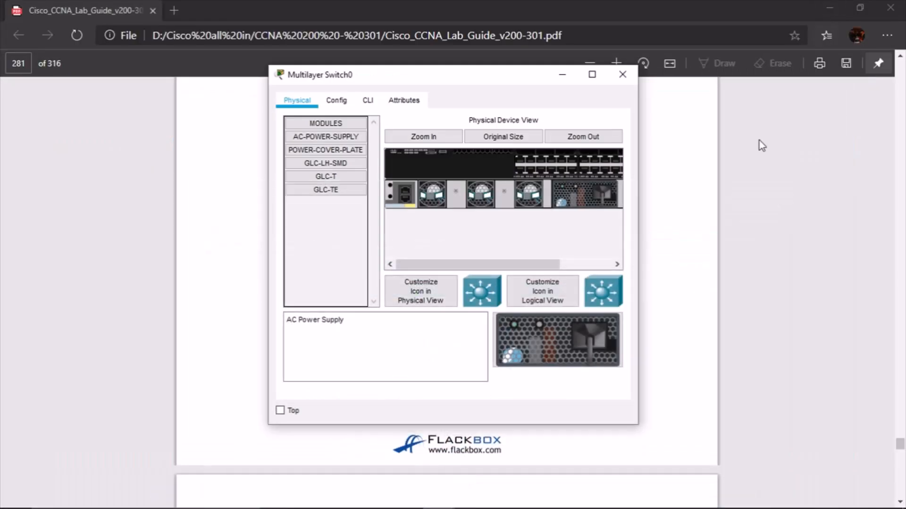
pyautogui.moveTo(468, 75); pyautogui.dragTo(450, 170)
pyautogui.click(368, 189)
pyautogui.moveTo(636, 304); pyautogui.dragTo(677, 304)
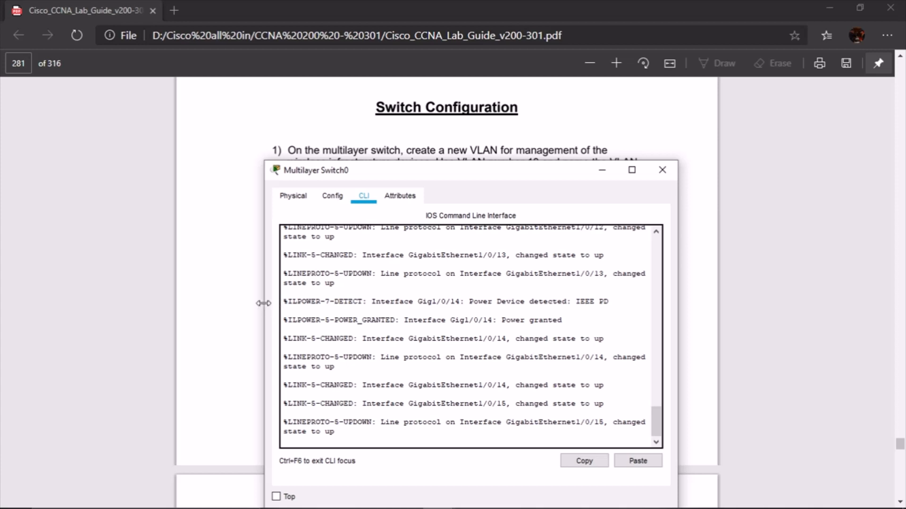
pyautogui.moveTo(263, 304); pyautogui.dragTo(218, 304)
pyautogui.press('Return')
pyautogui.press('Return')
pyautogui.press('Return')
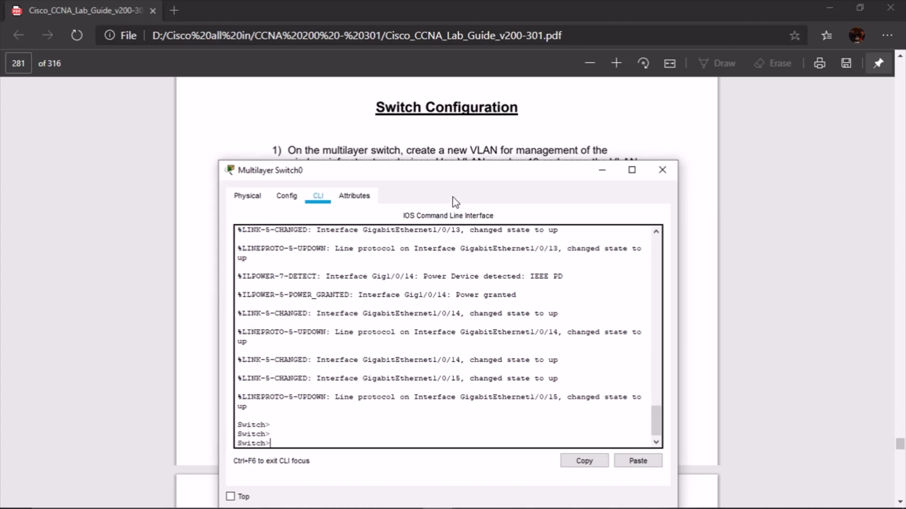
pyautogui.moveTo(445, 175); pyautogui.dragTo(438, 230)
pyautogui.scroll(-2, 460, 187)
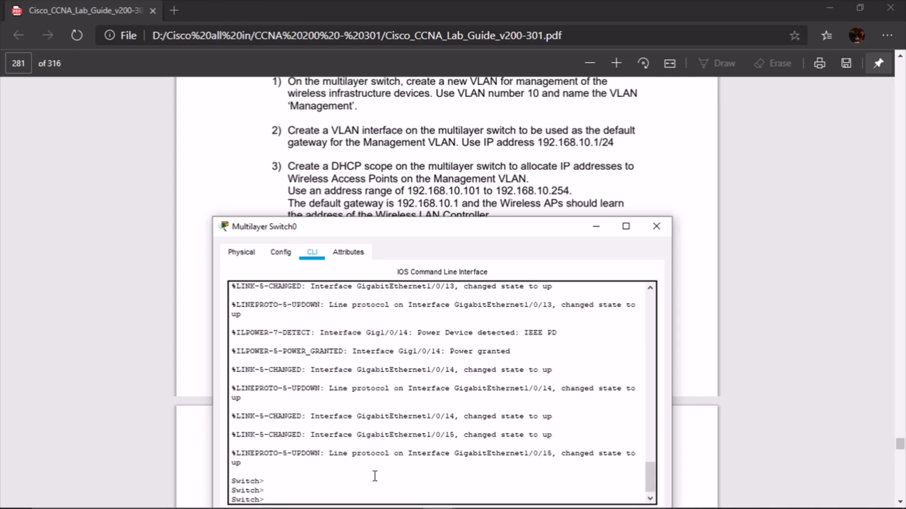
# Enter global configuration and create VLAN 10 named Management
pyautogui.press('Return')
pyautogui.press('Return')
pyautogui.write('en')
pyautogui.press('Return')
pyautogui.press('Return')
pyautogui.press('Return')
pyautogui.write('conf t')
pyautogui.press('Return')
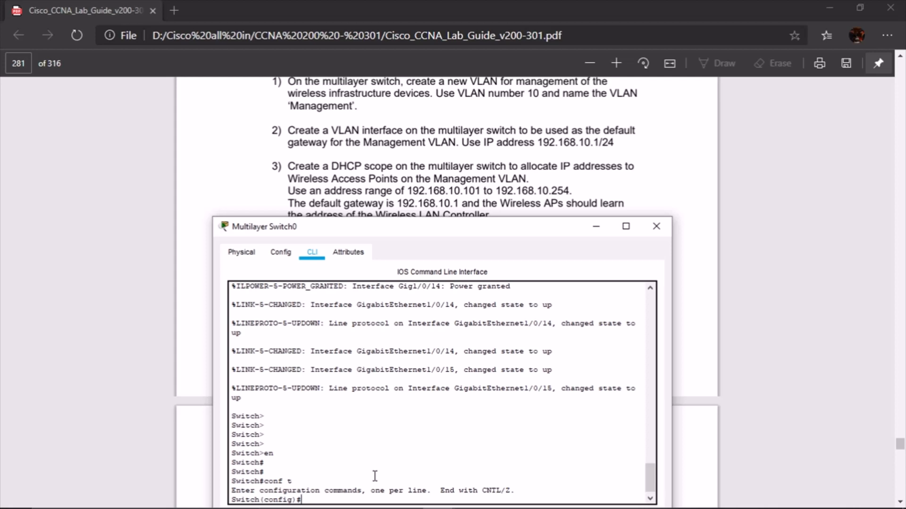
pyautogui.write('vlan 10')
pyautogui.press('Return')
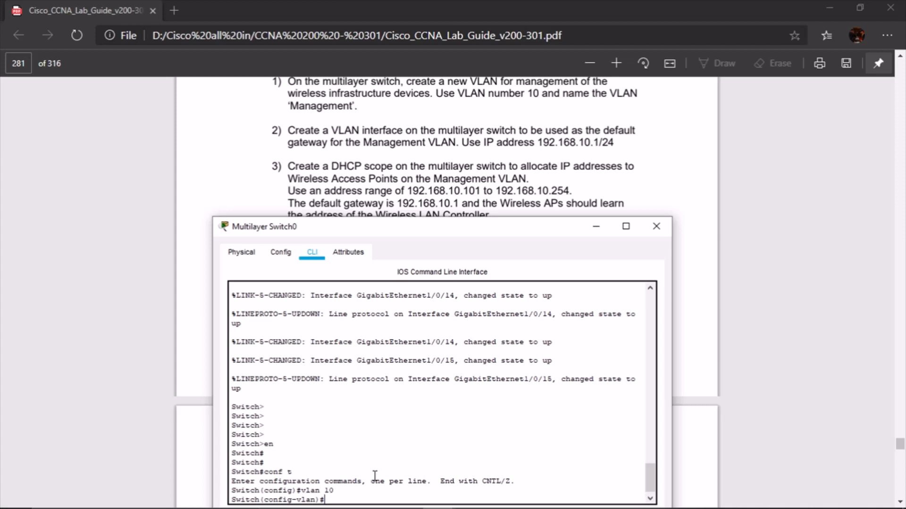
pyautogui.write('name Mangeme')
pyautogui.press('BackSpace')
pyautogui.press('BackSpace')
pyautogui.press('BackSpace')
pyautogui.press('BackSpace')
pyautogui.write('gemen')
pyautogui.press('Return')
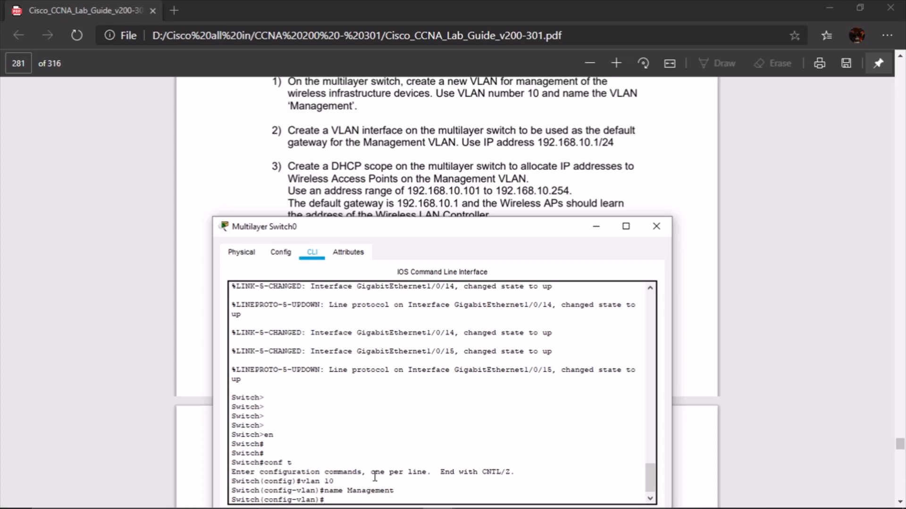
pyautogui.write('exit')
pyautogui.press('Return')
pyautogui.press('Return')
pyautogui.press('Return')
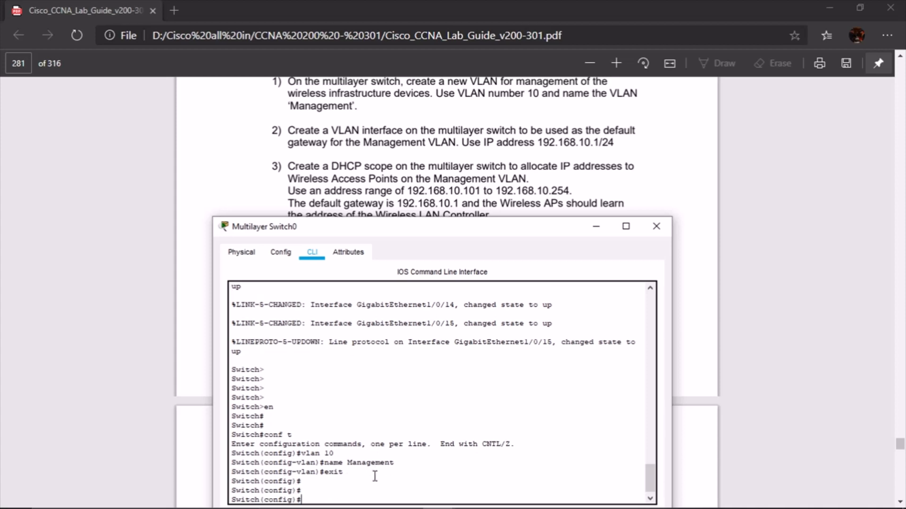
# Assign interface Vlan10 the address 192.168.10.1 255.255.255.0, fixing the mistyped mask
pyautogui.write('int vlan 10')
pyautogui.press('Return')
pyautogui.press('Return')
pyautogui.press('Return')
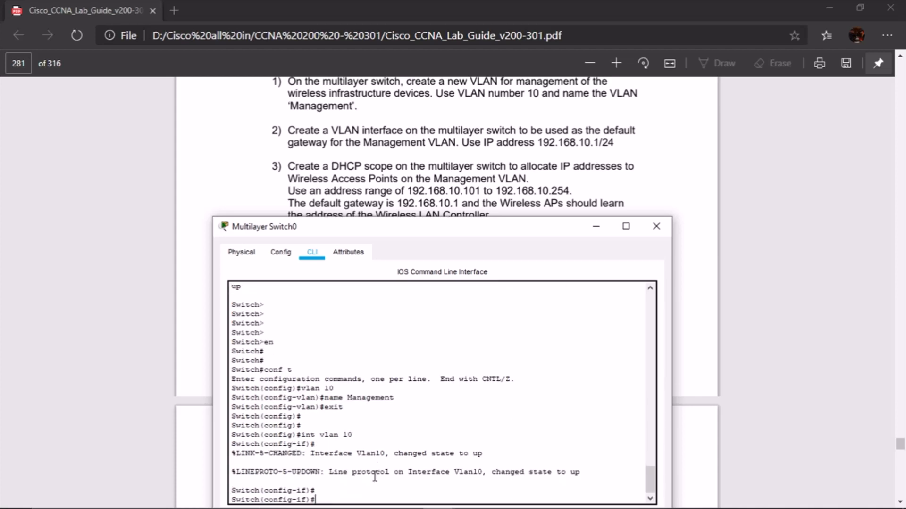
pyautogui.write('ip add 192.168.10.1 255.255.255')
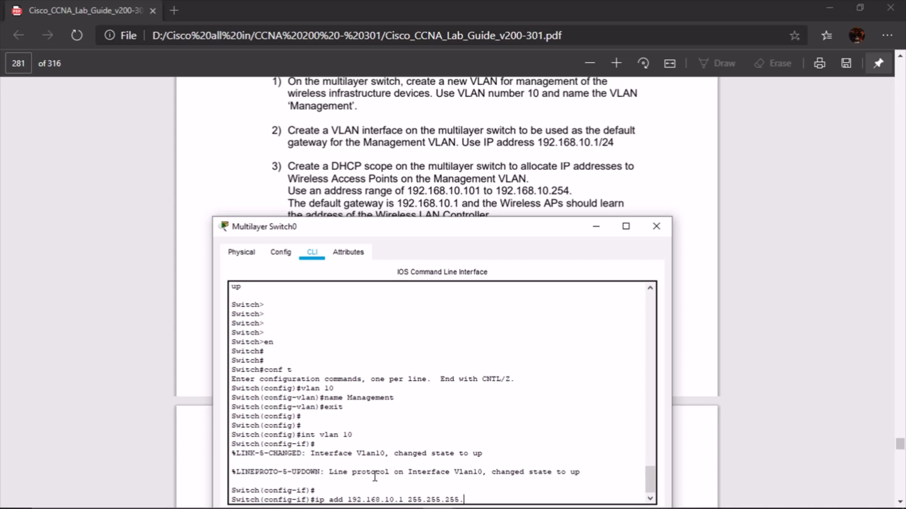
pyautogui.write('.255.00')
pyautogui.press('Return')
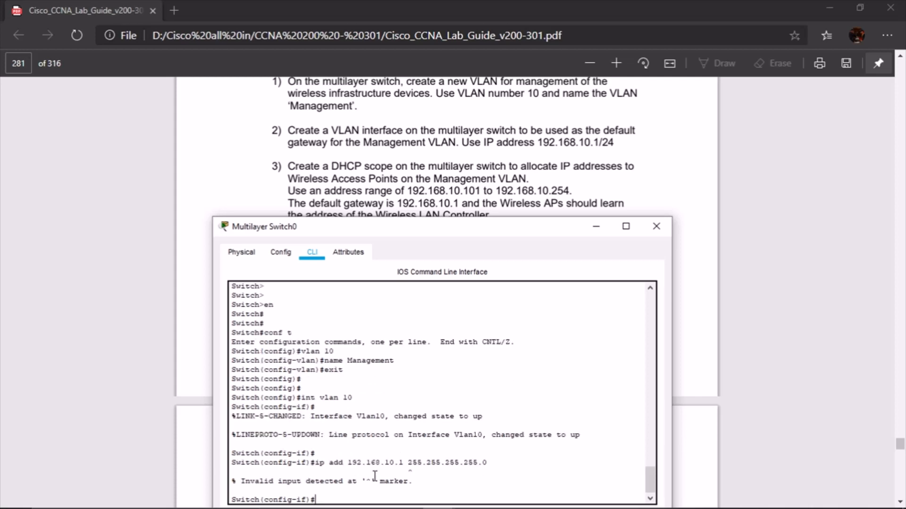
pyautogui.press('Up')
pyautogui.press('BackSpace')
pyautogui.press('BackSpace')
pyautogui.press('BackSpace')
pyautogui.press('BackSpace')
pyautogui.press('BackSpace')
pyautogui.write('0.1 255.255.255.0')
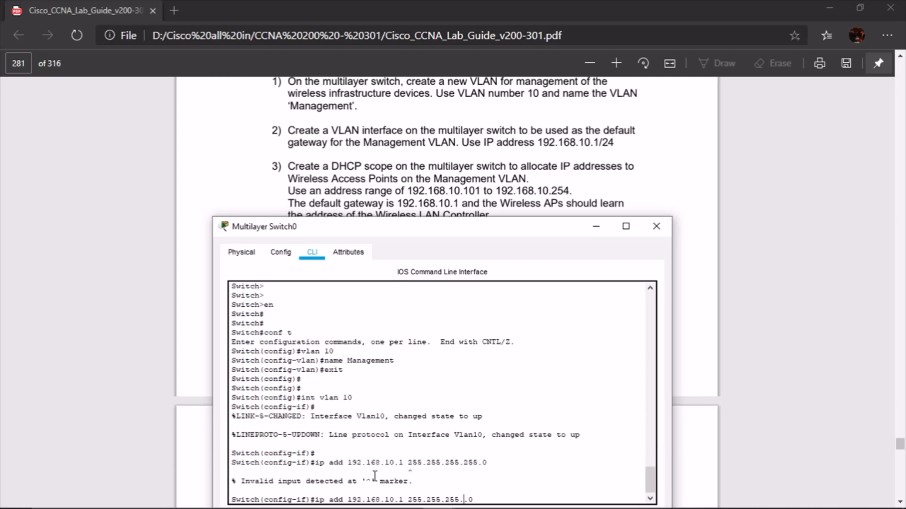
pyautogui.press('Return')
pyautogui.press('Return')
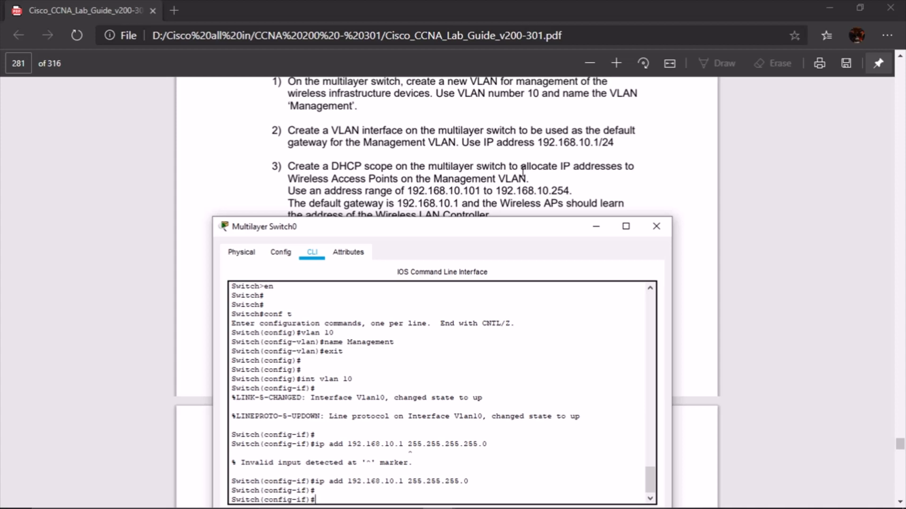
# Give interface Vlan10 the description Management and leave interface configuration
pyautogui.scroll(-2, 526, 167)
pyautogui.scroll(2, 533, 164)
pyautogui.write('des')
pyautogui.press('Tab')
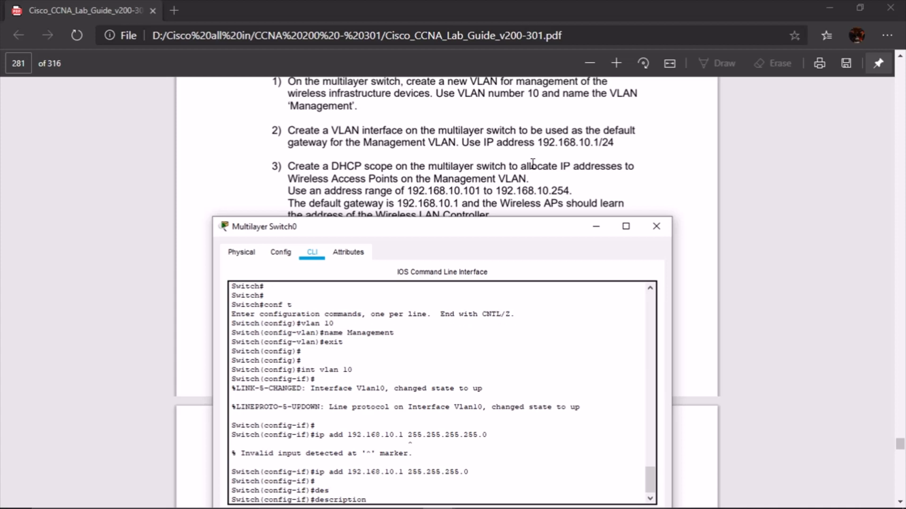
pyautogui.write('Management')
pyautogui.press('Return')
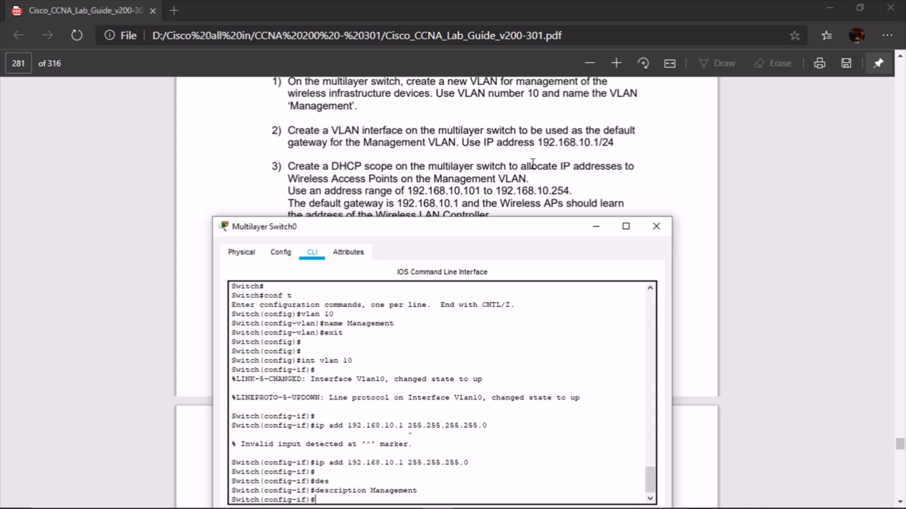
pyautogui.write('exit')
pyautogui.press('Return')
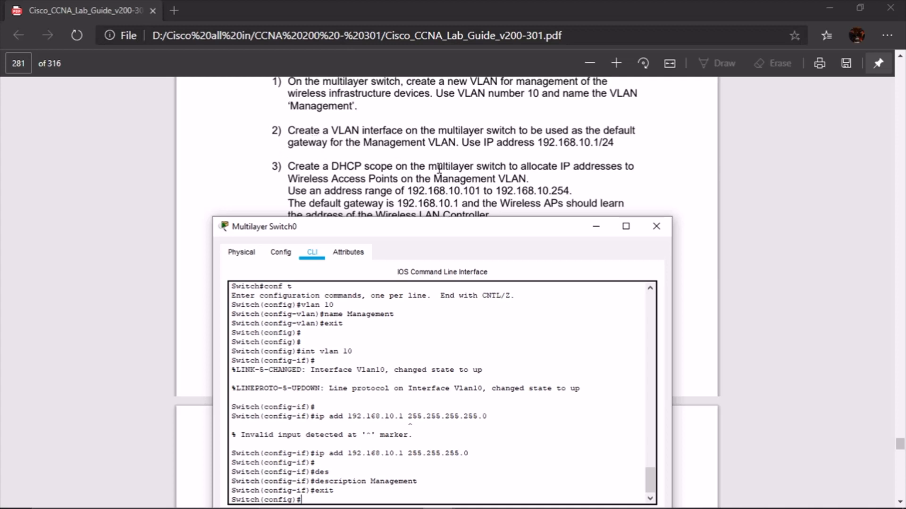
pyautogui.scroll(1, 315, 158)
pyautogui.scroll(-1, 315, 157)
pyautogui.scroll(-1, 556, 176)
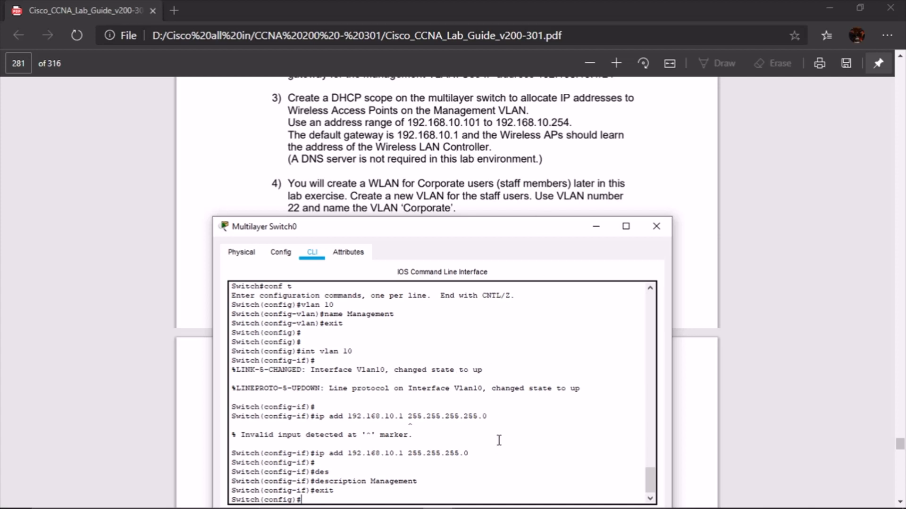
pyautogui.scroll(-2, 499, 431)
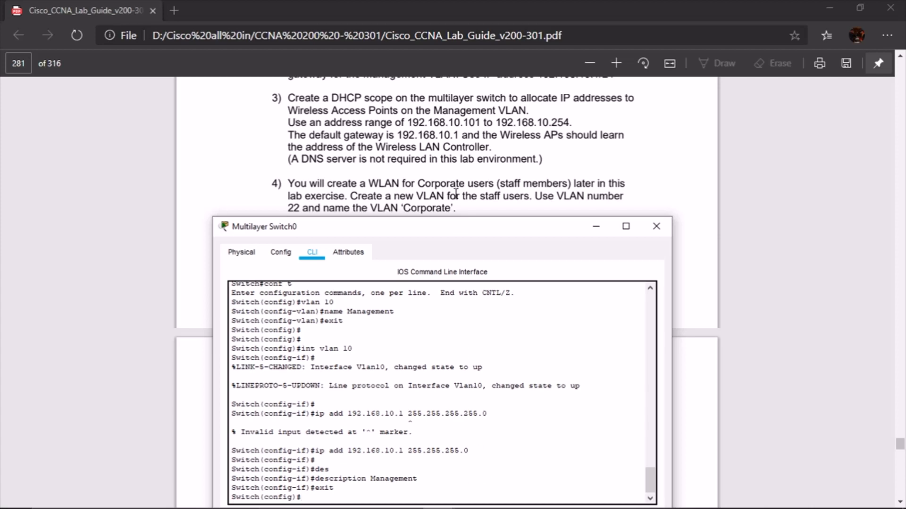
pyautogui.scroll(-2, 456, 196)
pyautogui.scroll(2, 462, 206)
pyautogui.click(503, 479)
# Exclude addresses 192.168.10.1 through 192.168.10.100 from DHCP
pyautogui.press('Return')
pyautogui.press('Return')
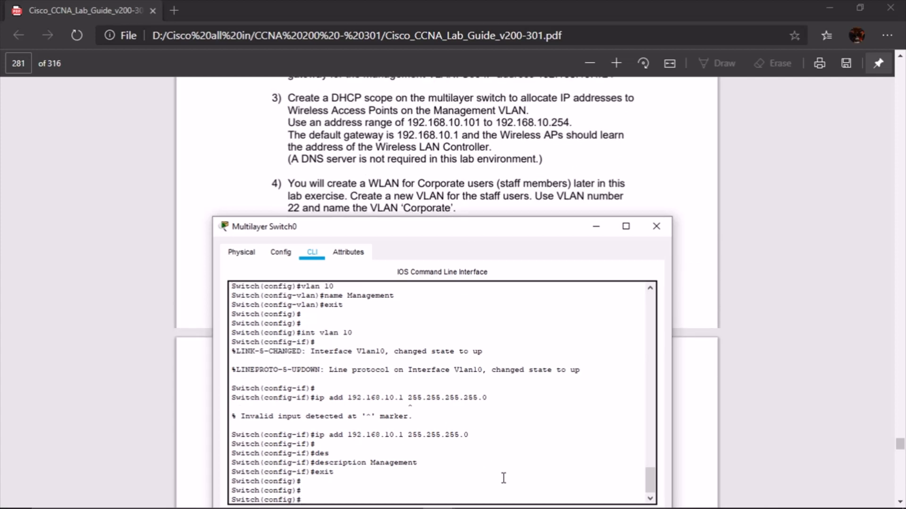
pyautogui.write('ip dhcp excl')
pyautogui.press('Tab')
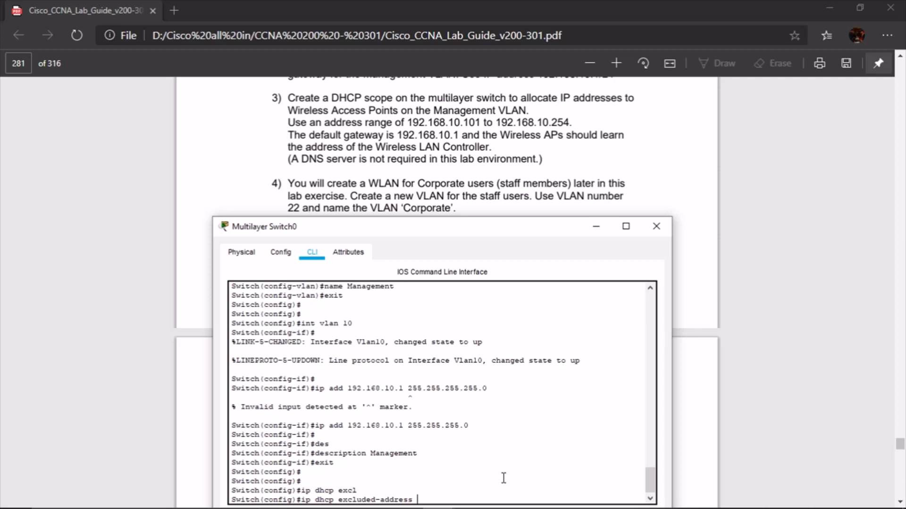
pyautogui.write('192.168.10.1 192.168.10.100')
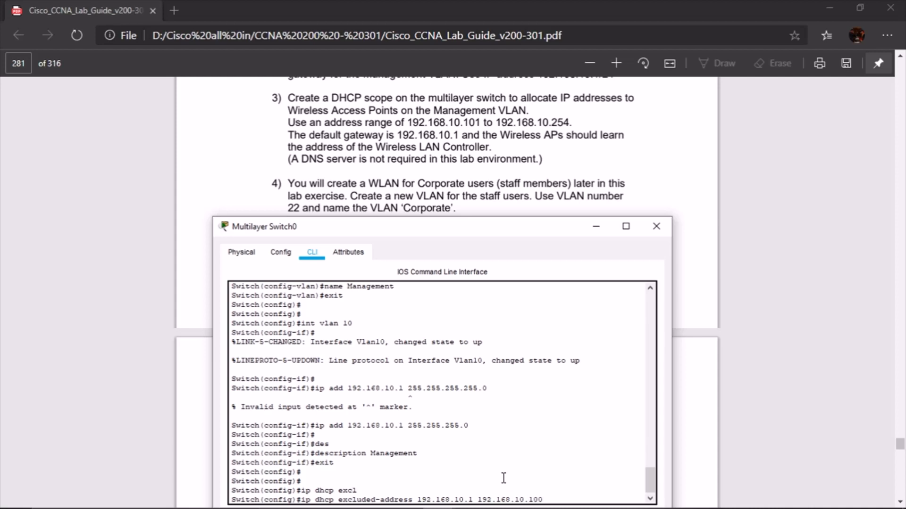
pyautogui.press('Return')
# Create DHCP pool Management with network 192.168.10.0/24 and default router 192.168.10.1
pyautogui.write('ip ')
pyautogui.write('h')
pyautogui.press('BackSpace')
pyautogui.write('dhpc')
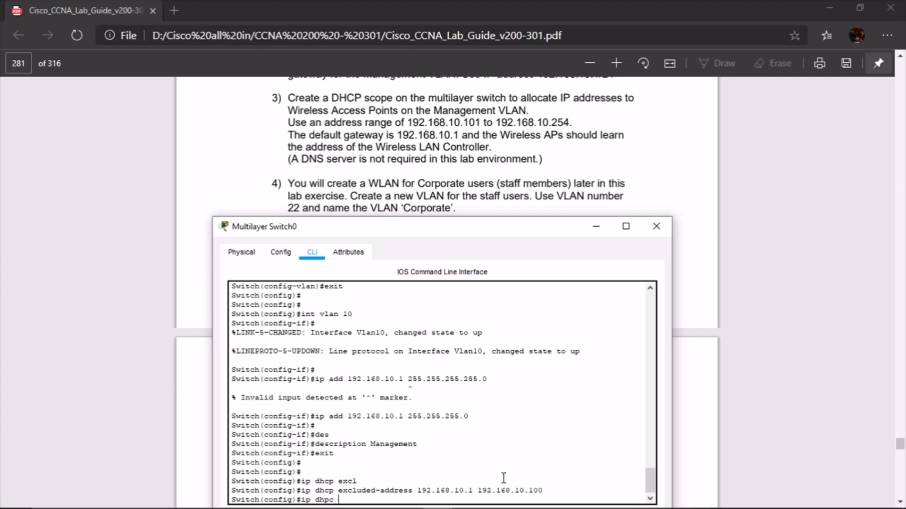
pyautogui.press('BackSpace')
pyautogui.press('BackSpace')
pyautogui.write('cp pool Managme')
pyautogui.press('BackSpace')
pyautogui.press('BackSpace')
pyautogui.write('ement')
pyautogui.press('Return')
pyautogui.write('network 192.168.10.0 255')
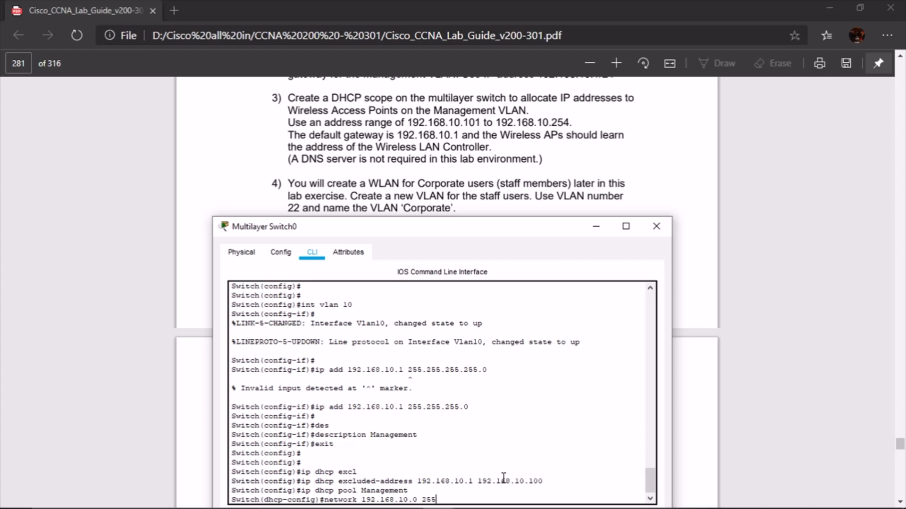
pyautogui.write('.255.255.255.0')
pyautogui.press('Return')
pyautogui.write('d')
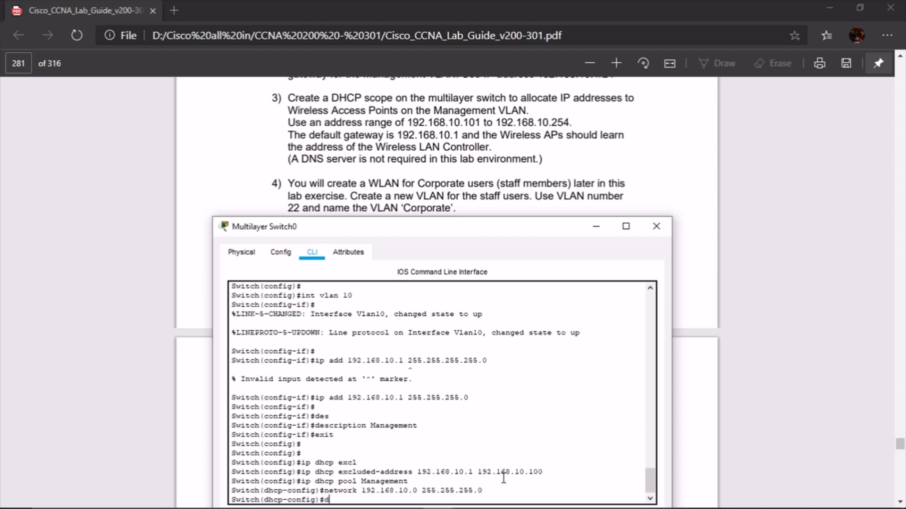
pyautogui.write('efault-router 192.168.10.1')
pyautogui.press('Return')
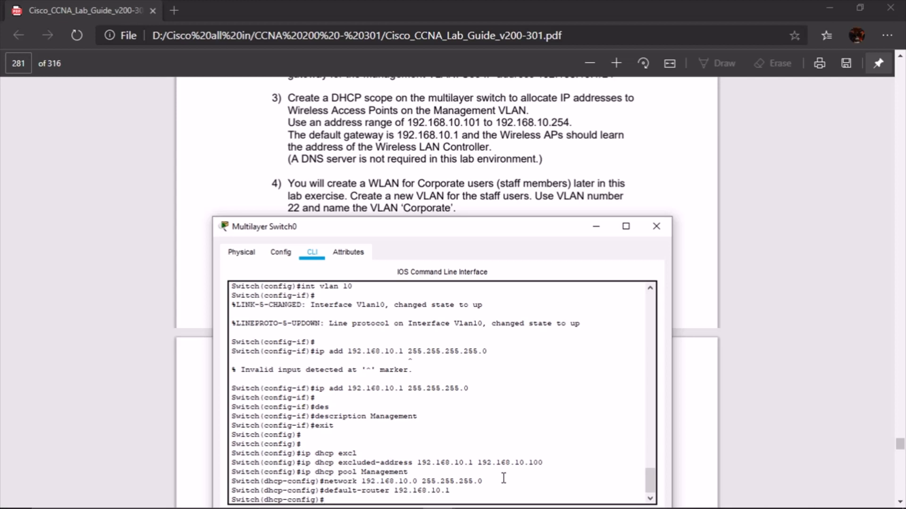
# Add DHCP option 43 pointing the pool to controller 192.168.10.11, replacing the rejected option 34
pyautogui.write('option 34 ip 192.168.10')
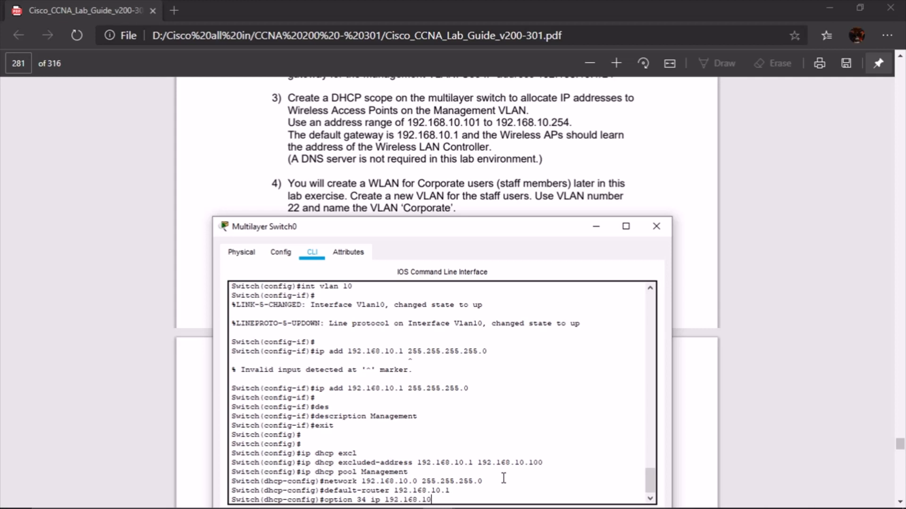
pyautogui.write('.11')
pyautogui.press('Return')
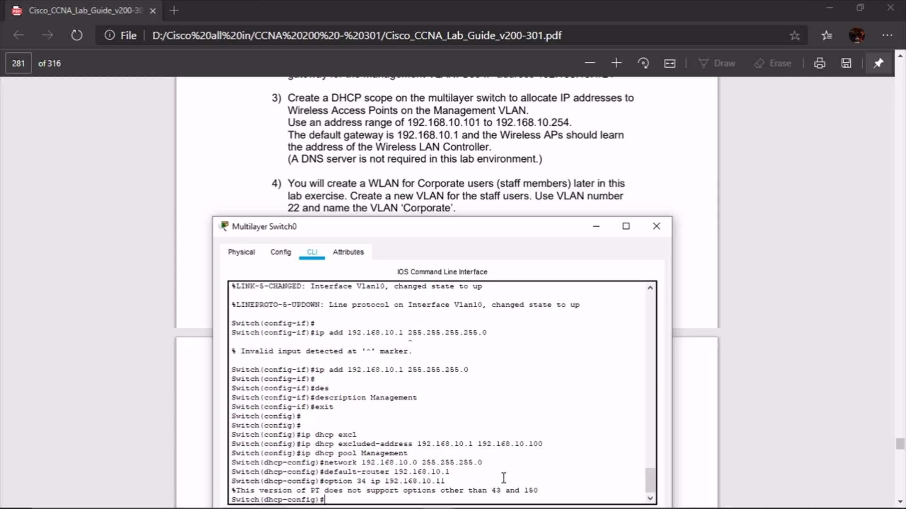
pyautogui.press('Up')
pyautogui.press('Left')
pyautogui.press('Left')
pyautogui.press('Left')
pyautogui.press('Left')
pyautogui.press('Left')
pyautogui.press('Left')
pyautogui.press('Left')
pyautogui.press('Left')
pyautogui.press('Left')
pyautogui.press('Left')
pyautogui.press('Left')
pyautogui.press('Left')
pyautogui.press('Left')
pyautogui.press('Left')
pyautogui.press('Left')
pyautogui.press('Left')
pyautogui.press('Left')
pyautogui.press('BackSpace')
pyautogui.press('BackSpace')
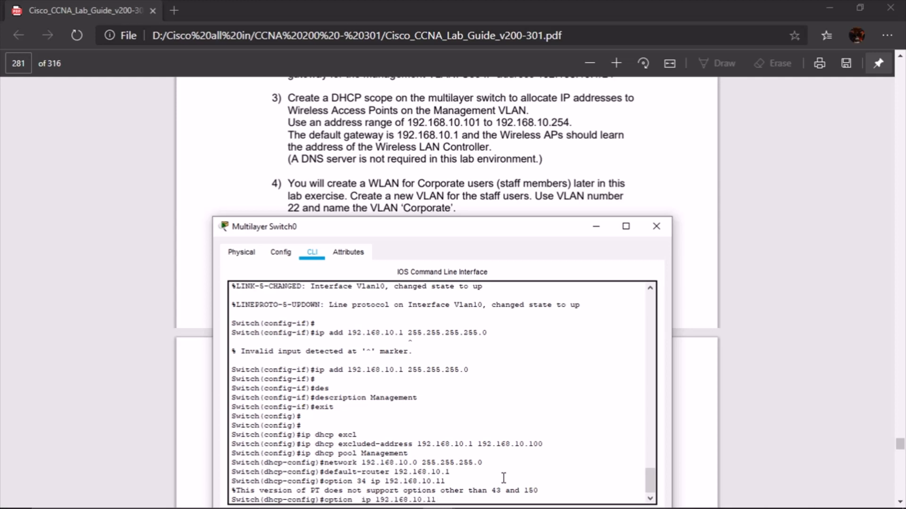
pyautogui.write('43')
pyautogui.press('Return')
pyautogui.press('Return')
pyautogui.press('Return')
pyautogui.press('Return')
pyautogui.press('Return')
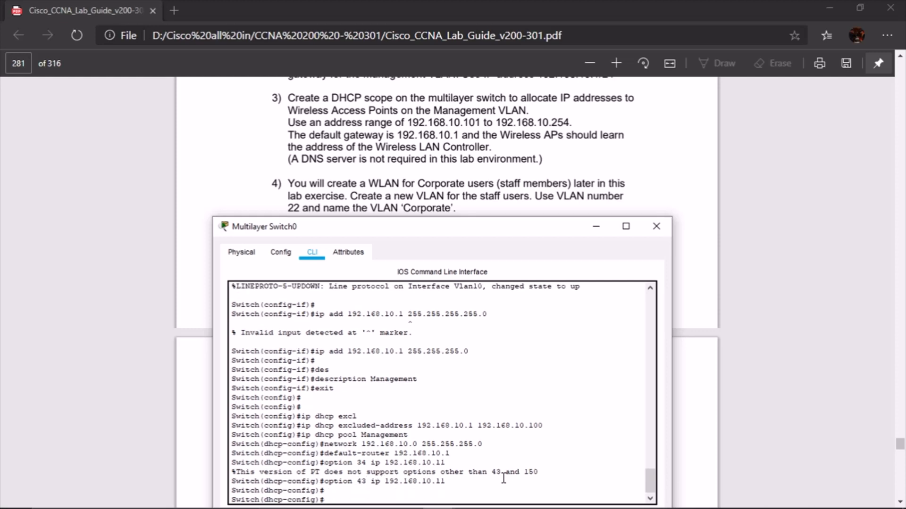
pyautogui.write('do')
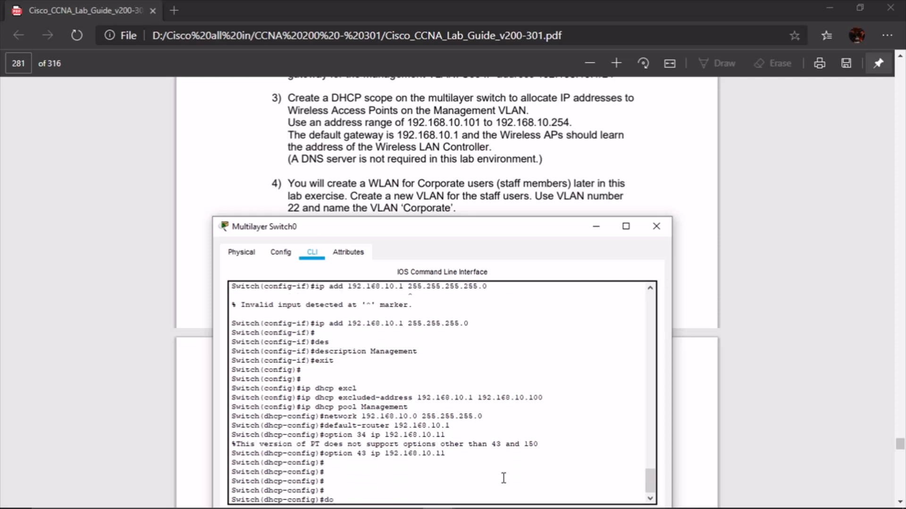
pyautogui.write(' show run  | begin interf')
# Review the interface configuration and the VLAN brief listing for the Management VLAN's ports
pyautogui.press('Return')
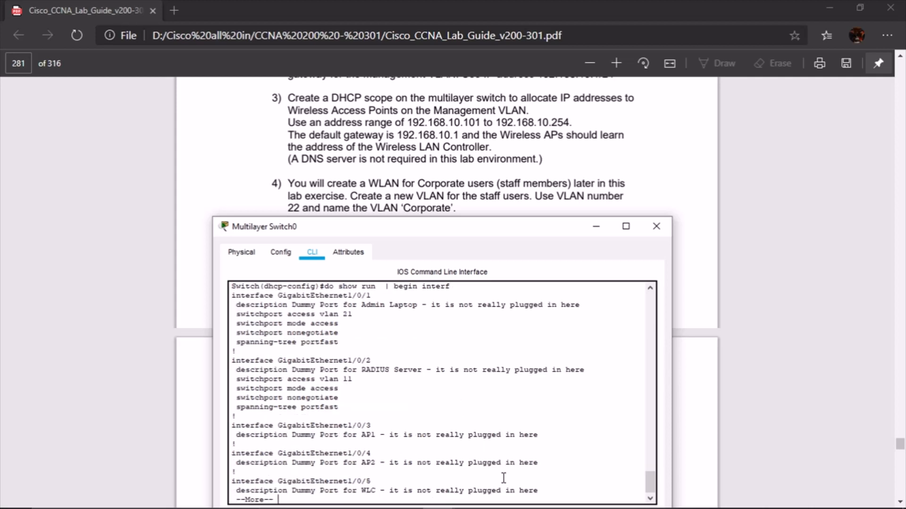
pyautogui.press('space')
pyautogui.press('space')
pyautogui.press('space')
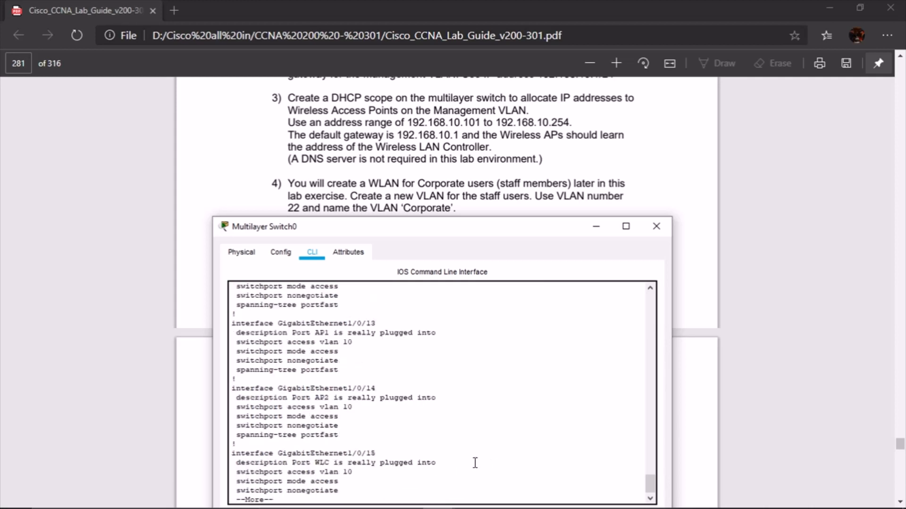
pyautogui.press('space')
pyautogui.write('do show vlan br')
pyautogui.press('Return')
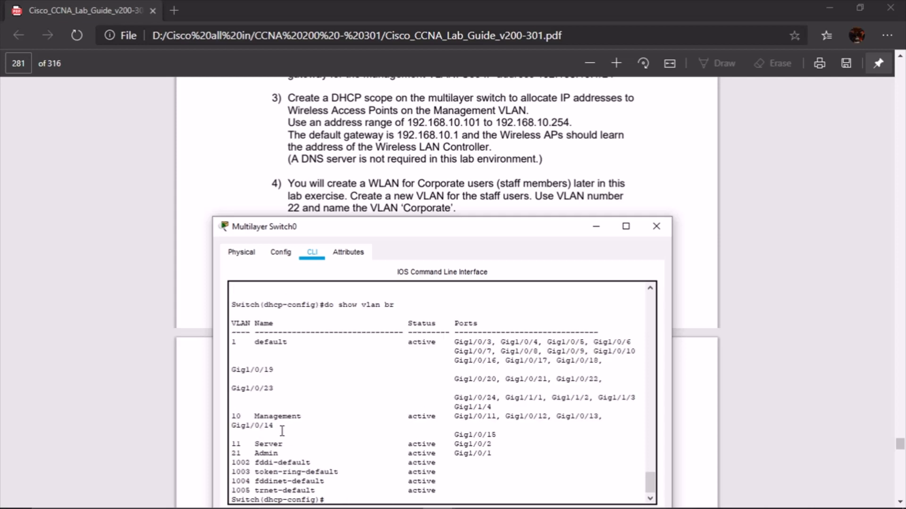
pyautogui.moveTo(232, 416); pyautogui.dragTo(435, 415)
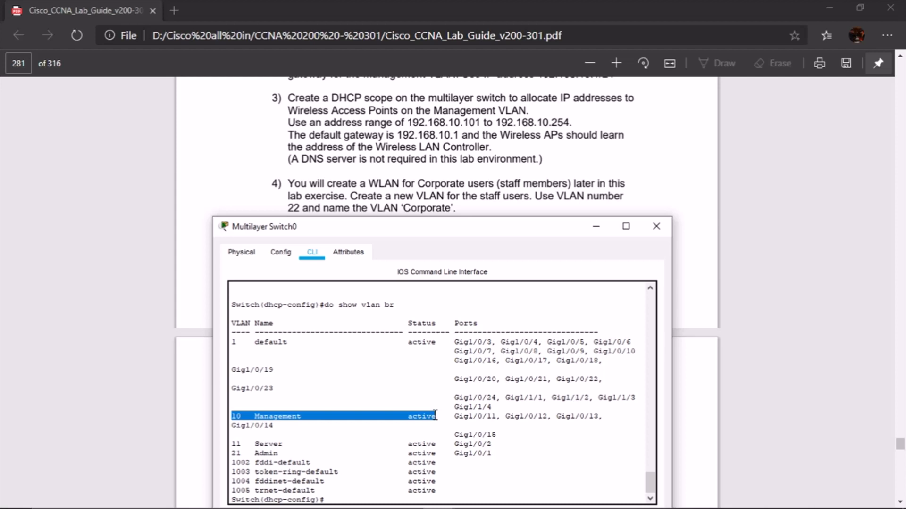
pyautogui.click(432, 415)
pyautogui.moveTo(245, 416); pyautogui.dragTo(583, 416)
pyautogui.click(585, 416)
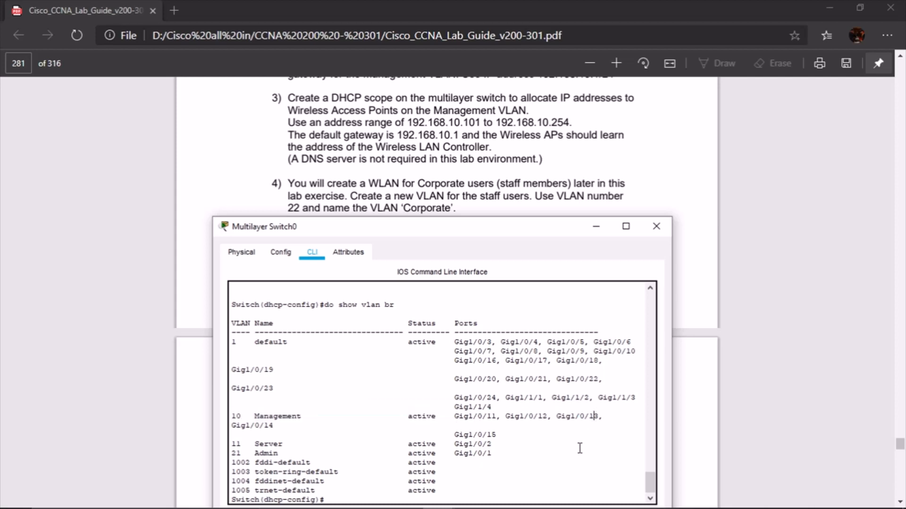
pyautogui.scroll(-1, 576, 447)
pyautogui.click(376, 493)
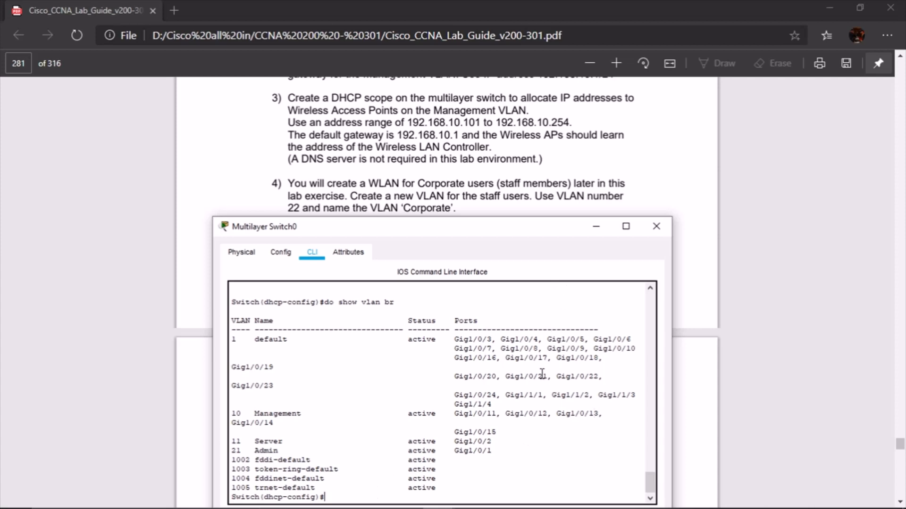
pyautogui.press('Return')
pyautogui.press('Return')
pyautogui.press('Return')
pyautogui.press('Return')
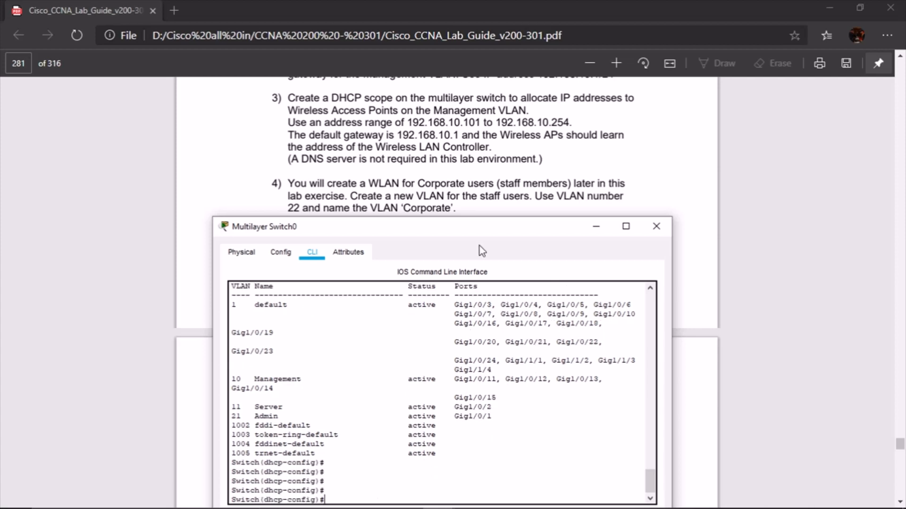
# Check the full running config for the 192.168.10.1–100 exclusion and Management pool settings
pyautogui.write('do show run')
pyautogui.press('Return')
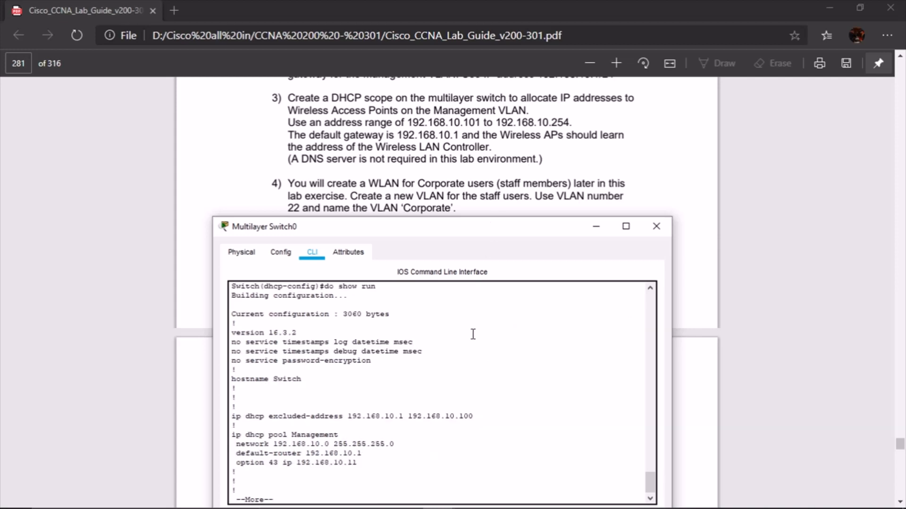
pyautogui.moveTo(231, 416); pyautogui.dragTo(482, 415)
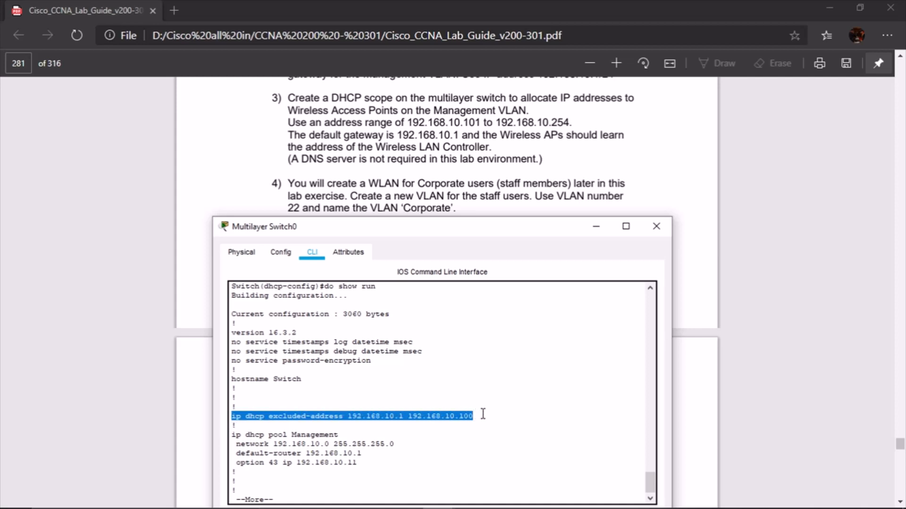
pyautogui.click(370, 424)
pyautogui.moveTo(348, 416)
pyautogui.mouseDown()
pyautogui.moveTo(464, 416)
pyautogui.moveTo(347, 417)
pyautogui.mouseUp()
pyautogui.click(414, 419)
pyautogui.click(420, 428)
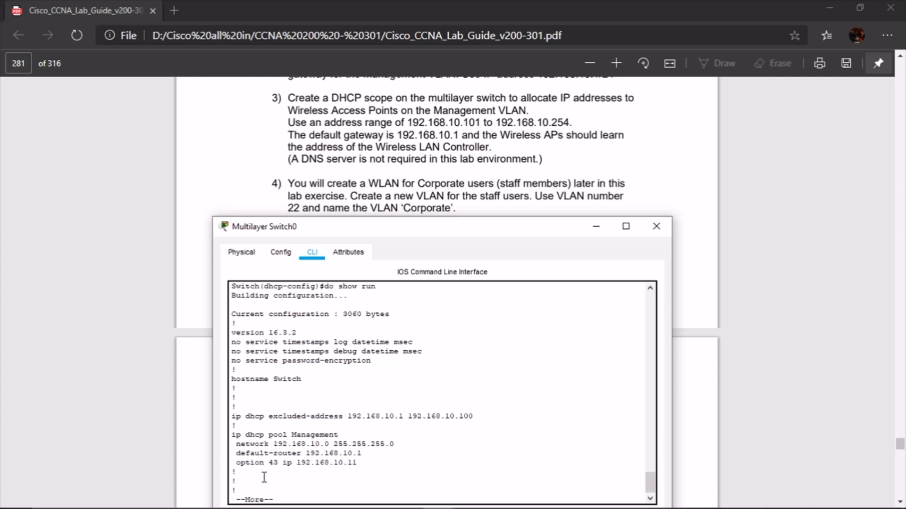
pyautogui.moveTo(235, 434); pyautogui.dragTo(365, 466)
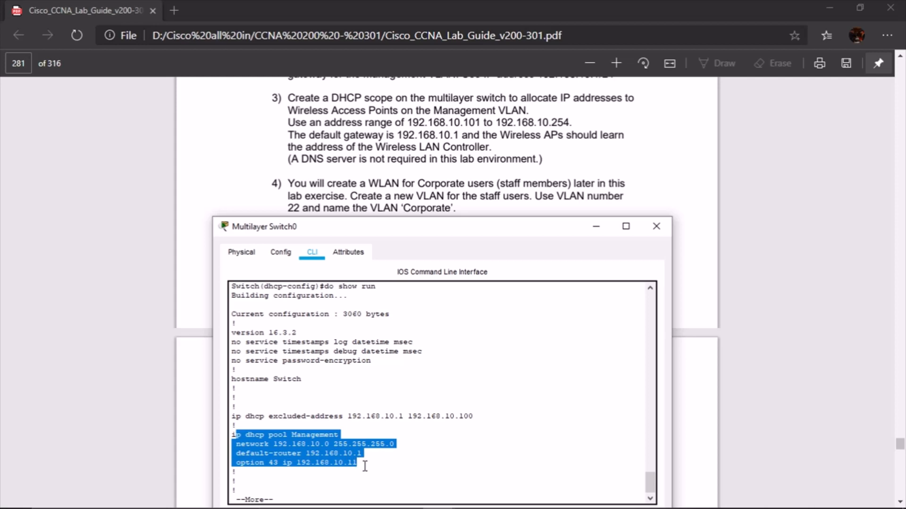
pyautogui.click(365, 466)
pyautogui.click(408, 454)
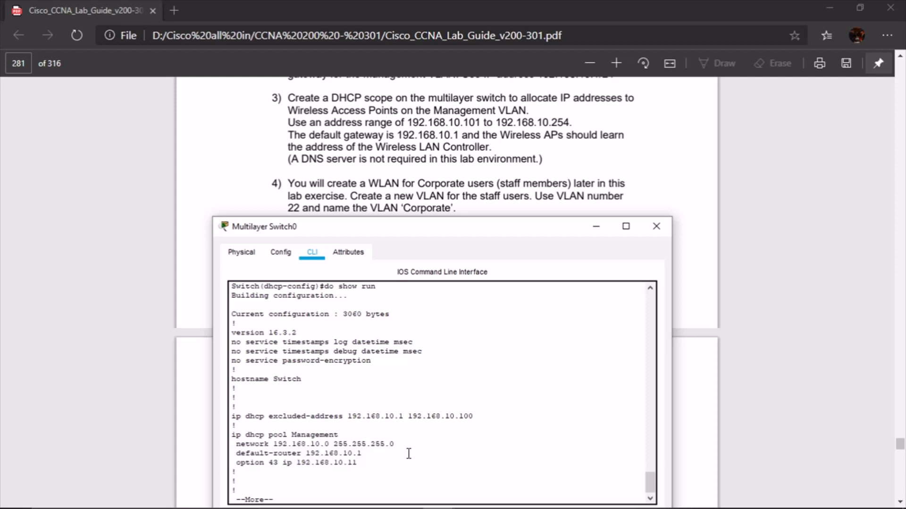
pyautogui.press('q')
pyautogui.scroll(-2, 480, 161)
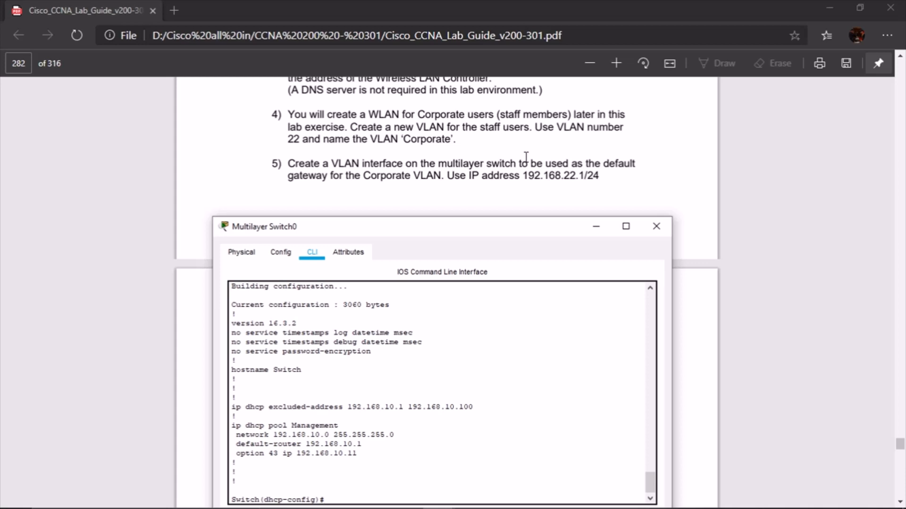
pyautogui.press('Return')
pyautogui.press('Return')
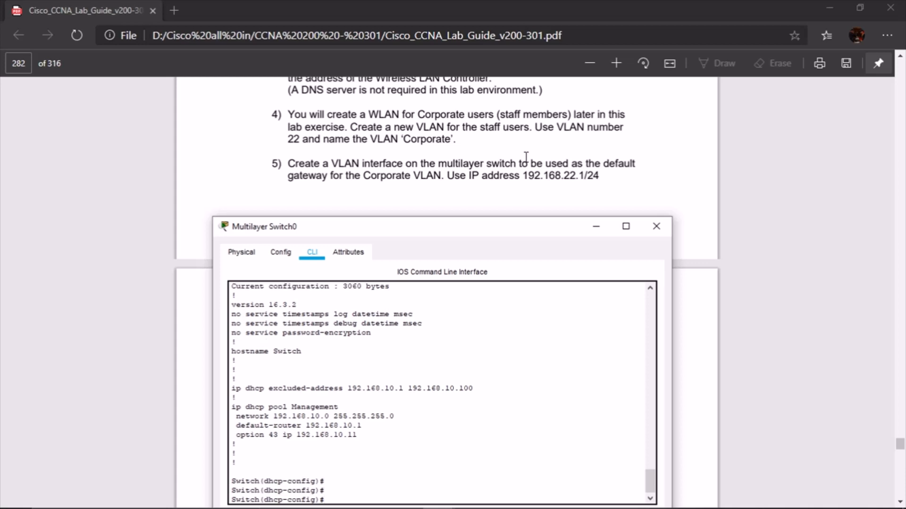
# Create VLAN 22 named Corporate
pyautogui.write('vlan 22')
pyautogui.press('Return')
pyautogui.write('name')
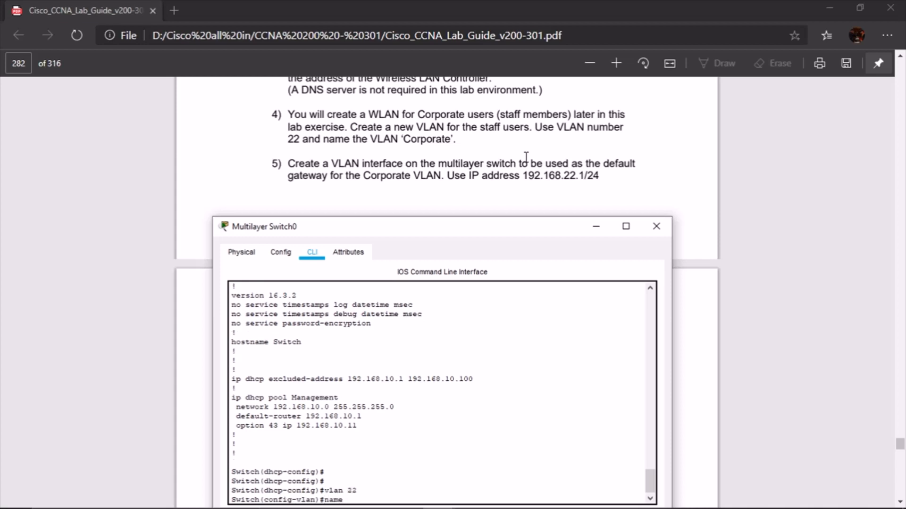
pyautogui.write(' Coprpoaret')
pyautogui.press('BackSpace')
pyautogui.press('BackSpace')
pyautogui.press('BackSpace')
pyautogui.press('BackSpace')
pyautogui.write('rate')
pyautogui.press('Return')
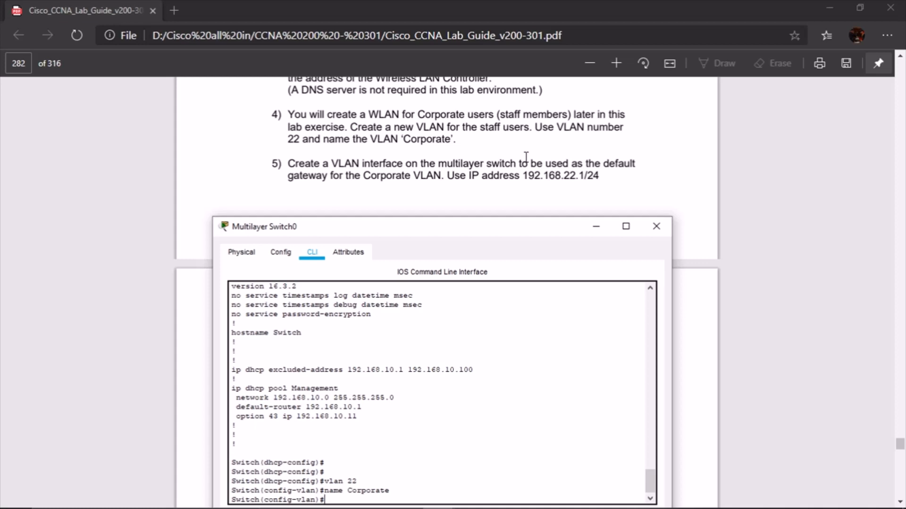
# Assign interface Vlan22 the address 192.168.22.1 255.255.255.0
pyautogui.write('int vlan')
pyautogui.write('22')
pyautogui.press('Return')
pyautogui.write('ip add')
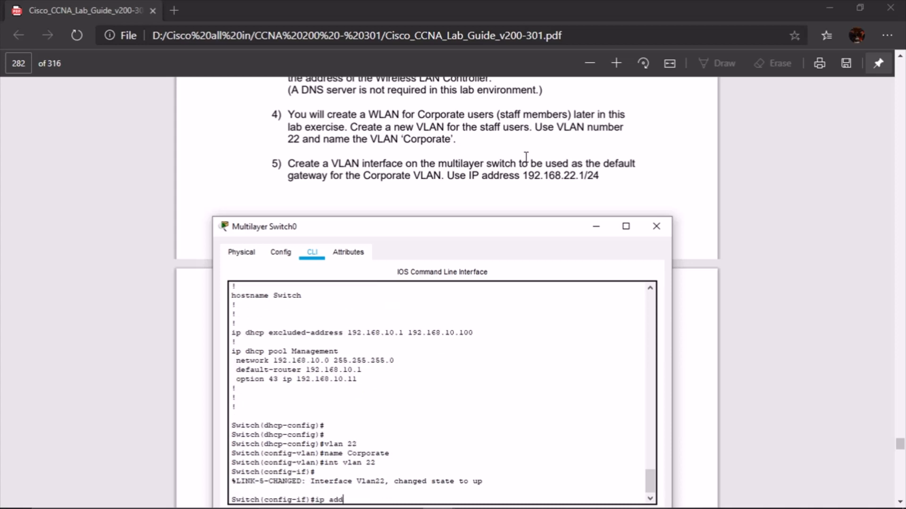
pyautogui.write(' 192.168.22.')
pyautogui.write('1')
pyautogui.press('BackSpace')
pyautogui.write('22.1 255.255.255.0')
pyautogui.press('Return')
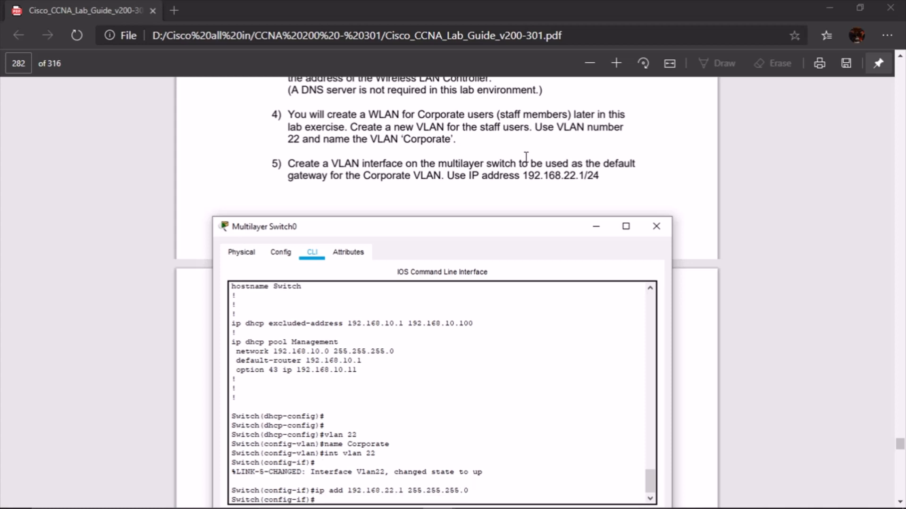
pyautogui.press('Return')
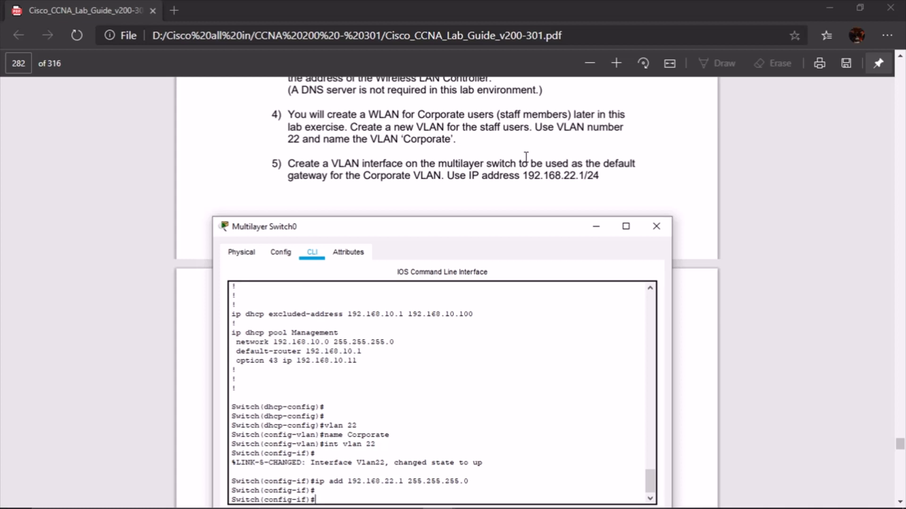
pyautogui.scroll(-5, 526, 156)
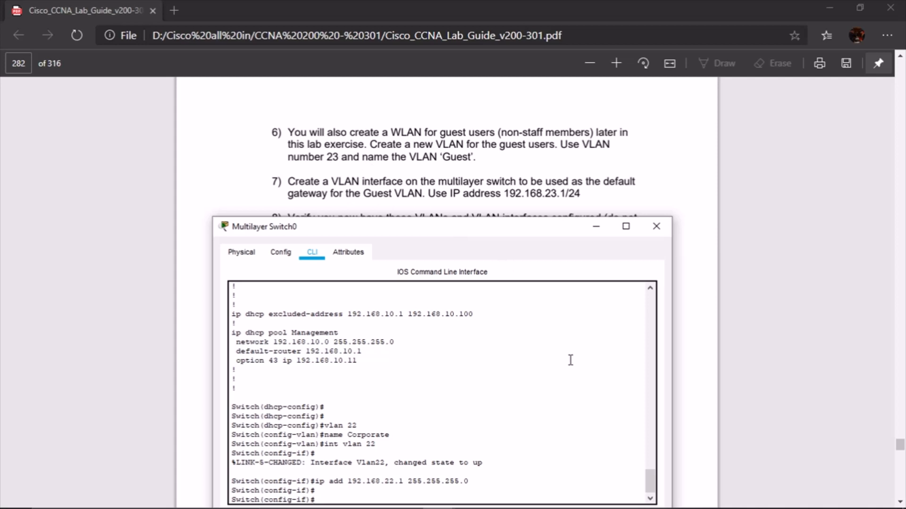
# Create VLAN 23 named Guest
pyautogui.write('vlan 23')
pyautogui.press('Return')
pyautogui.write('name Guest')
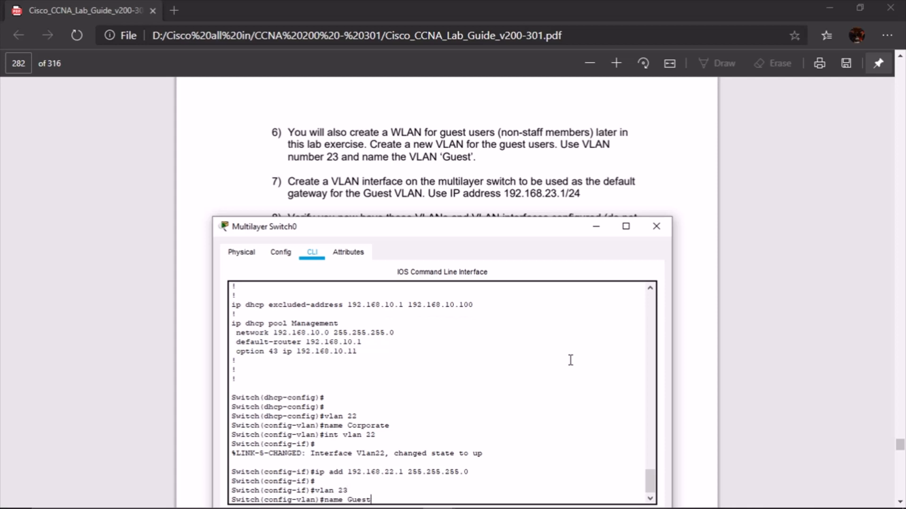
pyautogui.press('Return')
# Assign interface Vlan23 the address 192.168.23.1 255.255.255.0, correcting the mistyped mask
pyautogui.write('i')
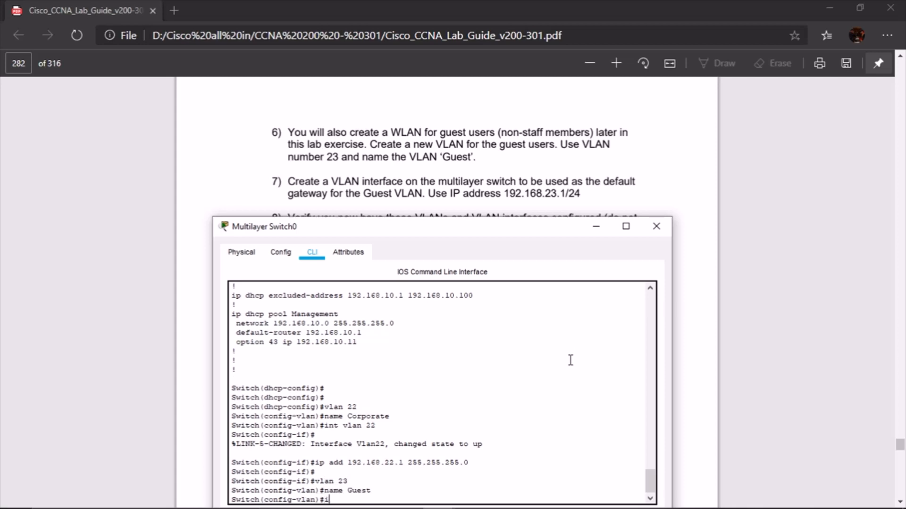
pyautogui.write('nt vlan 23')
pyautogui.press('Return')
pyautogui.write('ip')
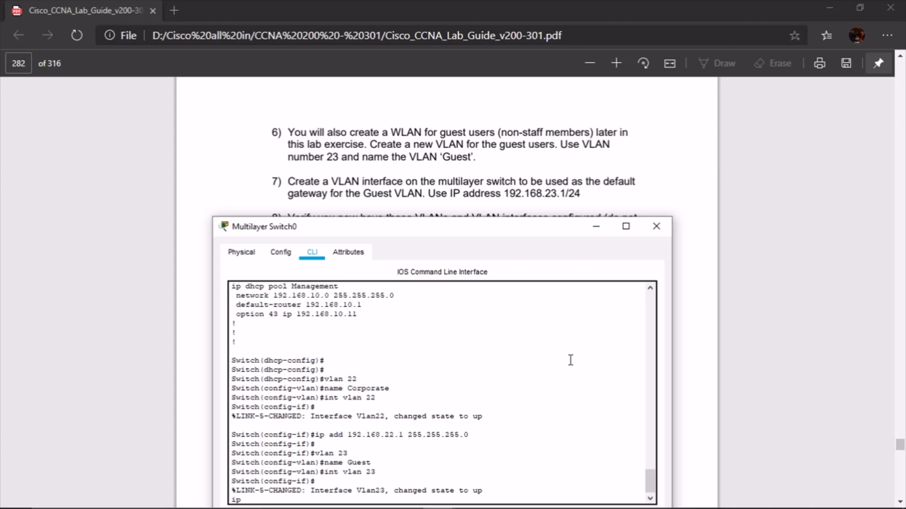
pyautogui.press('BackSpace')
pyautogui.press('BackSpace')
pyautogui.press('BackSpace')
pyautogui.press('BackSpace')
pyautogui.press('Return')
pyautogui.write('ip add 192.1')
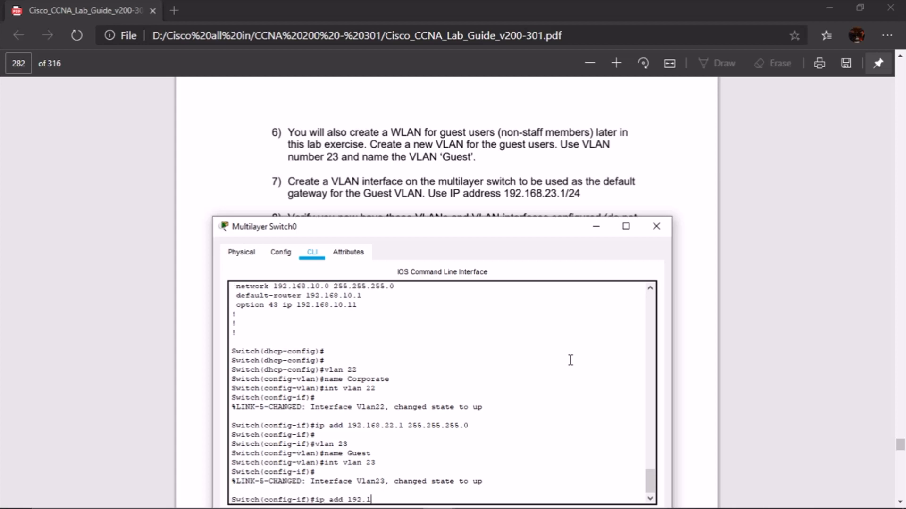
pyautogui.write('68.23.1 255.255.255.255.0')
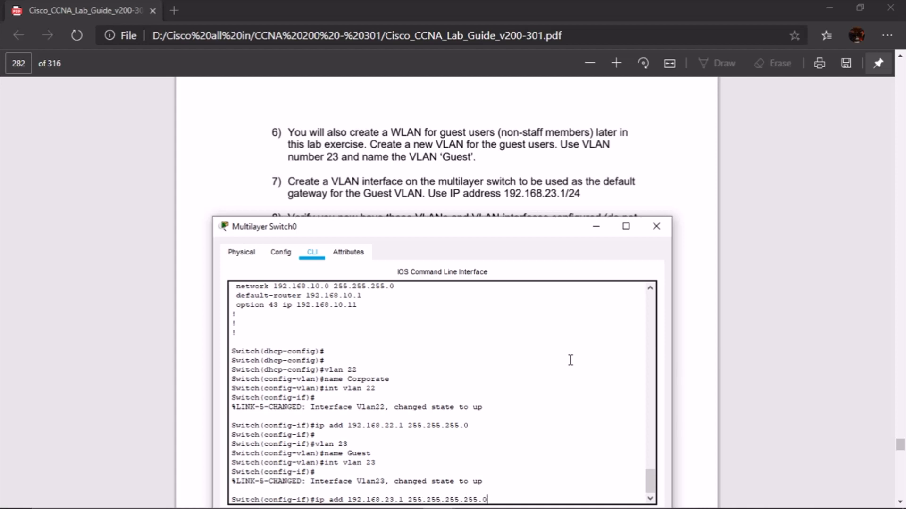
pyautogui.press('Return')
pyautogui.press('Up')
pyautogui.press('Left')
pyautogui.press('Left')
pyautogui.press('BackSpace')
pyautogui.press('BackSpace')
pyautogui.press('BackSpace')
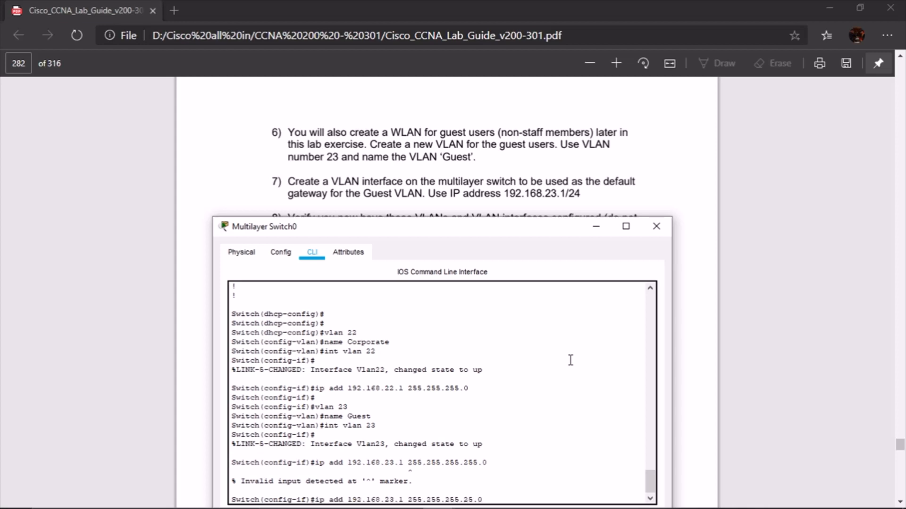
pyautogui.press('BackSpace')
pyautogui.press('Return')
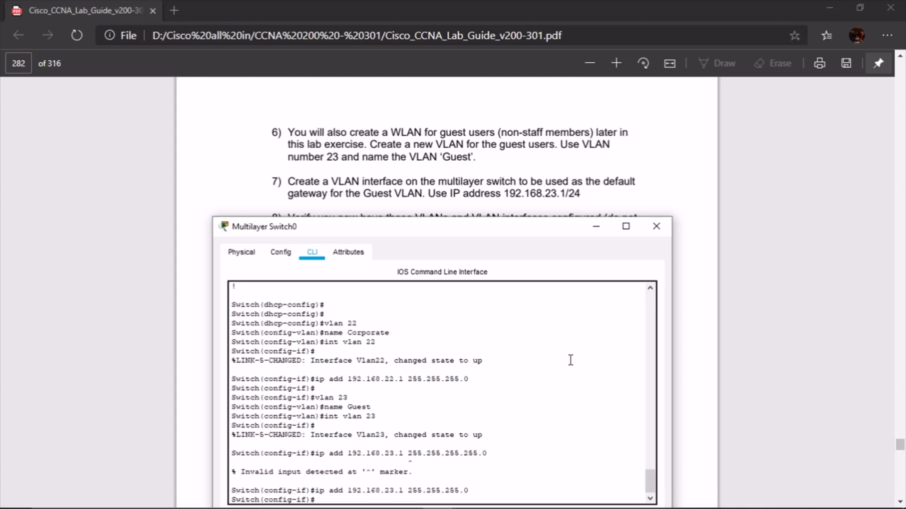
pyautogui.press('Return')
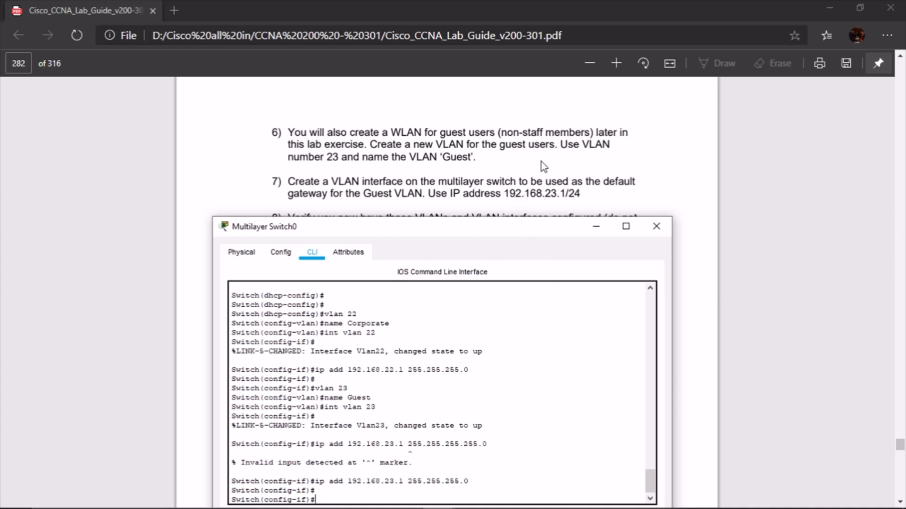
pyautogui.scroll(-3, 543, 164)
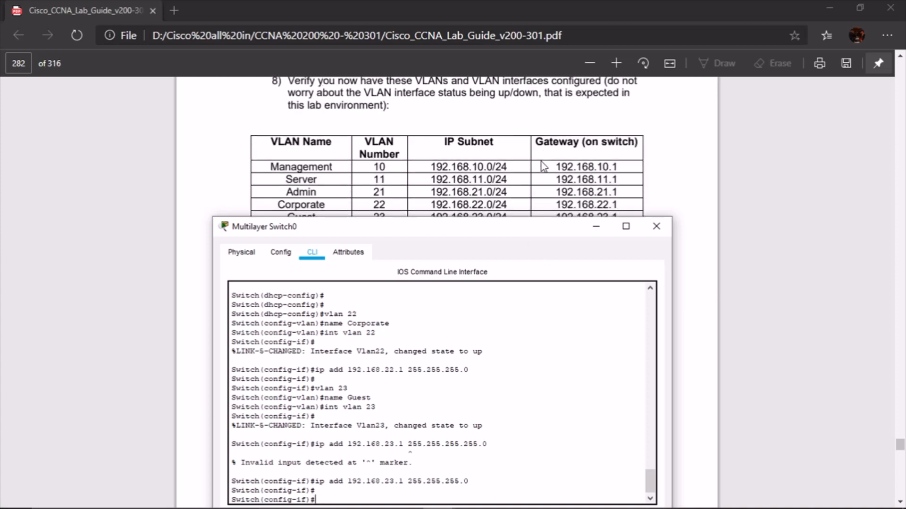
# Run 'do show vlan br' on Multilayer Switch0 to list its VLANs
pyautogui.scroll(1, 465, 134)
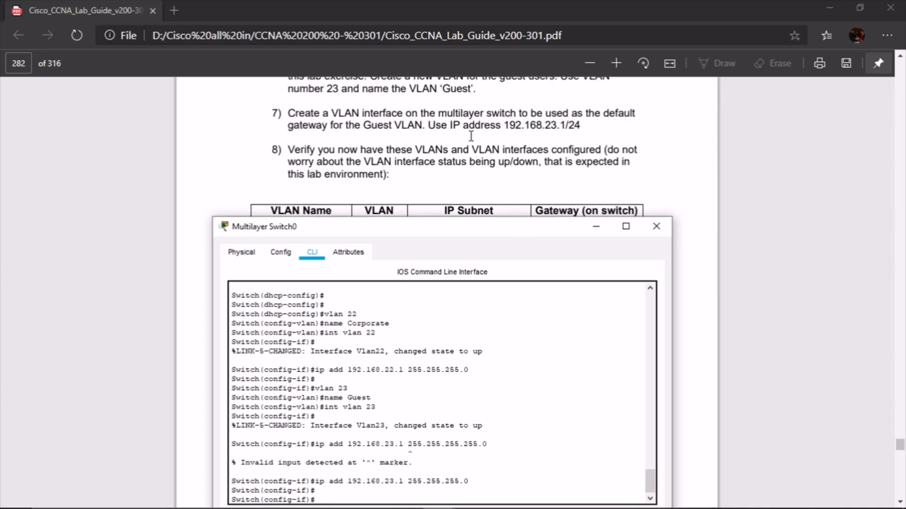
pyautogui.scroll(-1, 471, 136)
pyautogui.scroll(-1, 412, 161)
pyautogui.scroll(1, 412, 160)
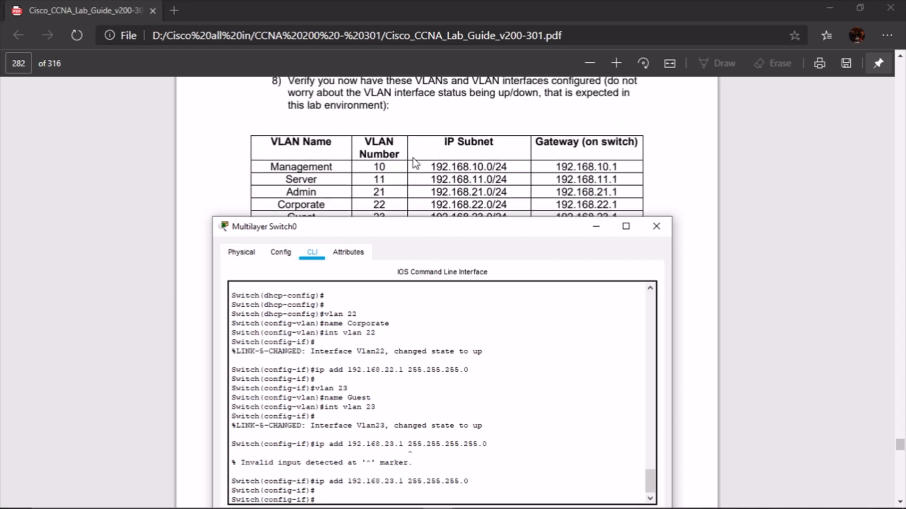
pyautogui.press('Return')
pyautogui.press('Return')
pyautogui.press('Return')
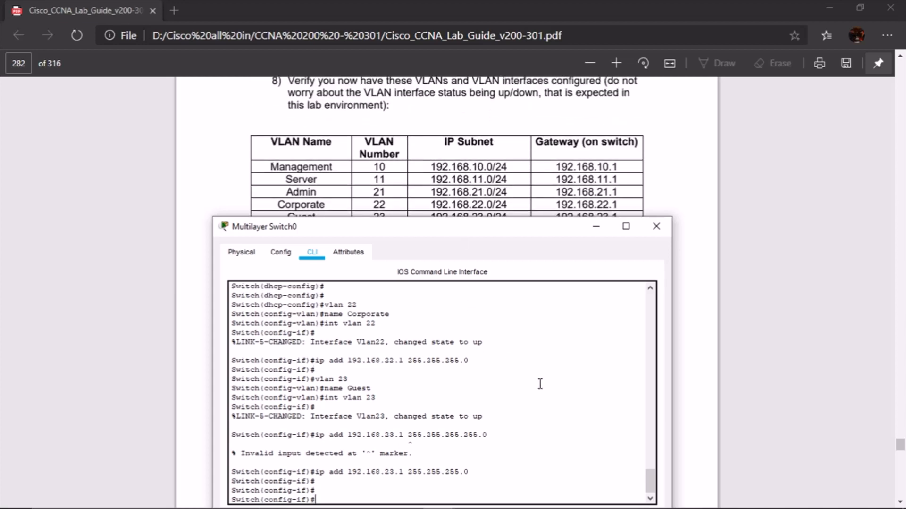
pyautogui.write('do show ')
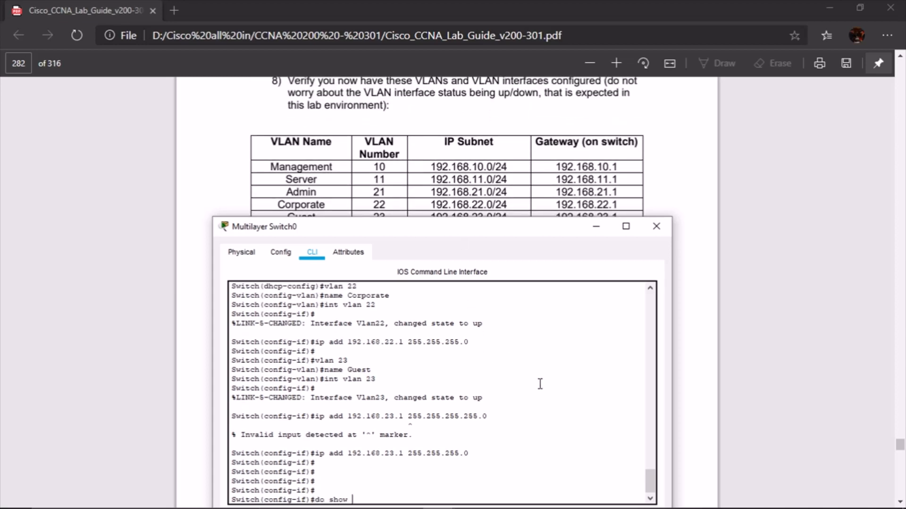
pyautogui.write('vlan br')
pyautogui.press('Return')
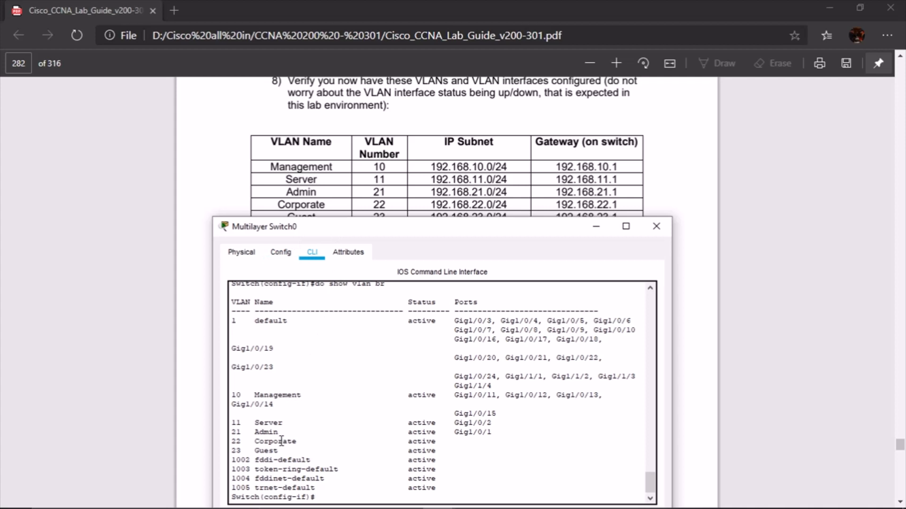
# Highlight the Server, Corporate, Management and Guest VLANs in the VLAN listing
pyautogui.moveTo(259, 423); pyautogui.dragTo(307, 425)
pyautogui.moveTo(250, 440); pyautogui.dragTo(285, 439)
pyautogui.moveTo(254, 395); pyautogui.dragTo(315, 396)
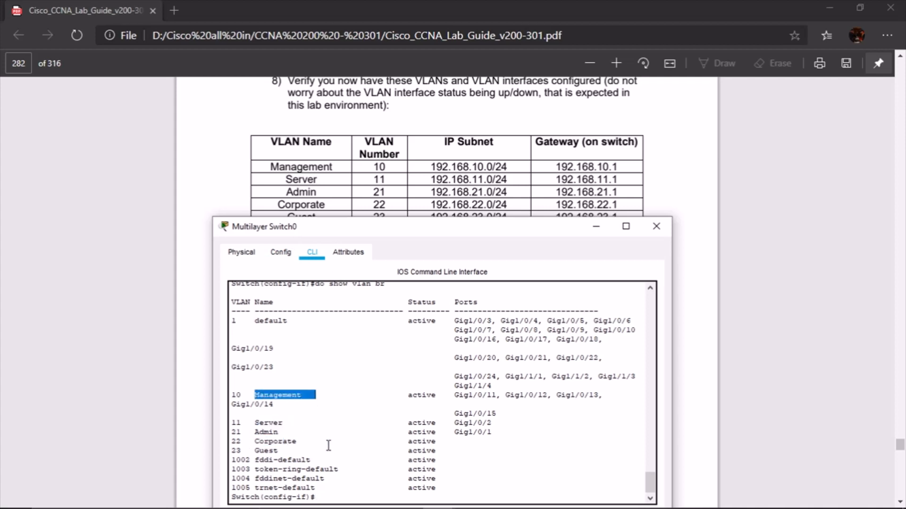
pyautogui.moveTo(251, 451); pyautogui.dragTo(297, 451)
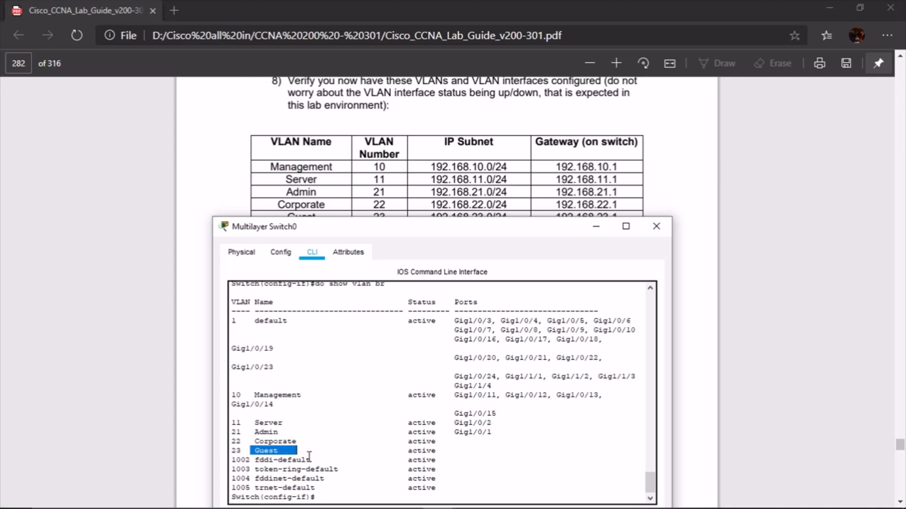
pyautogui.scroll(-2, 366, 150)
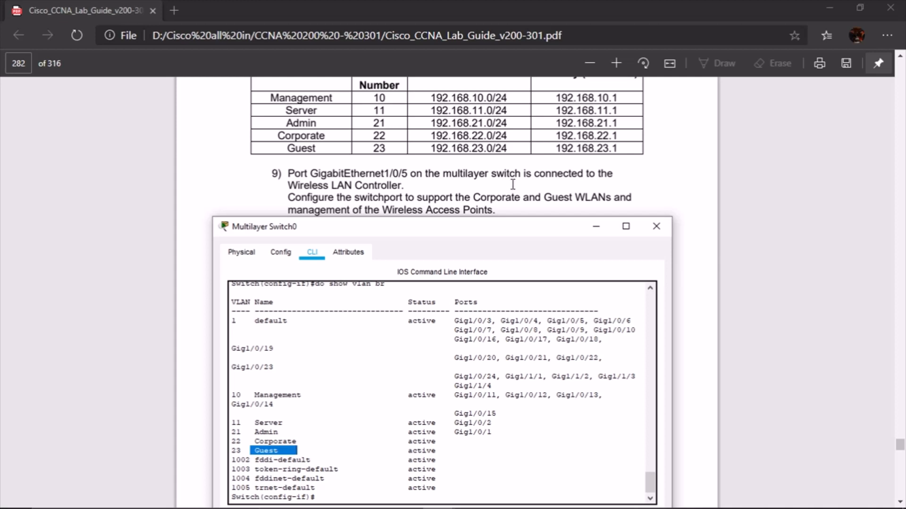
pyautogui.scroll(-2, 276, 180)
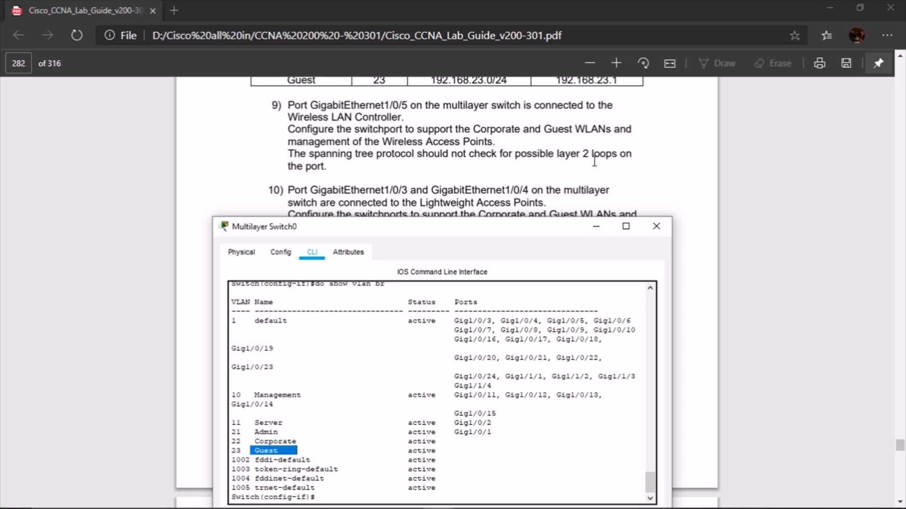
# Leave the VLAN 23 interface and start configuring port g1/0/5
pyautogui.press('Return')
pyautogui.press('Return')
pyautogui.press('Return')
pyautogui.press('Return')
pyautogui.press('Return')
pyautogui.press('Return')
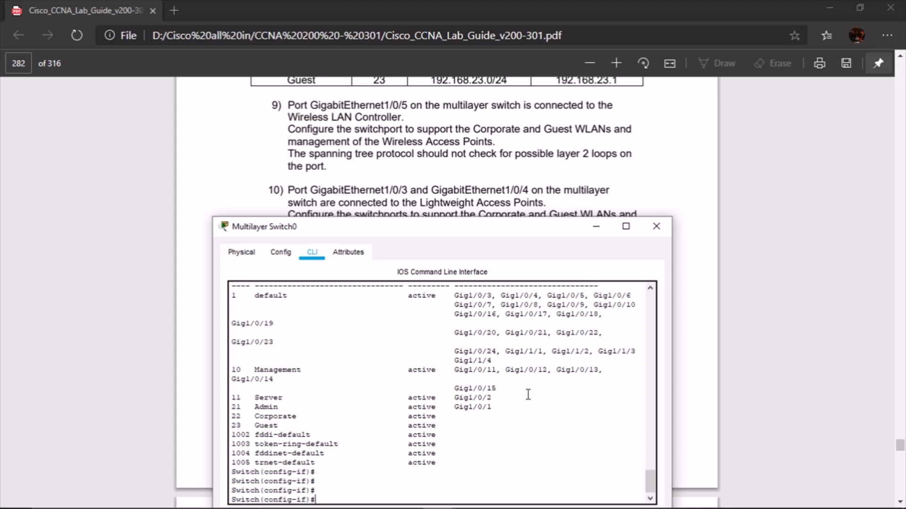
pyautogui.write('ex')
pyautogui.press('Return')
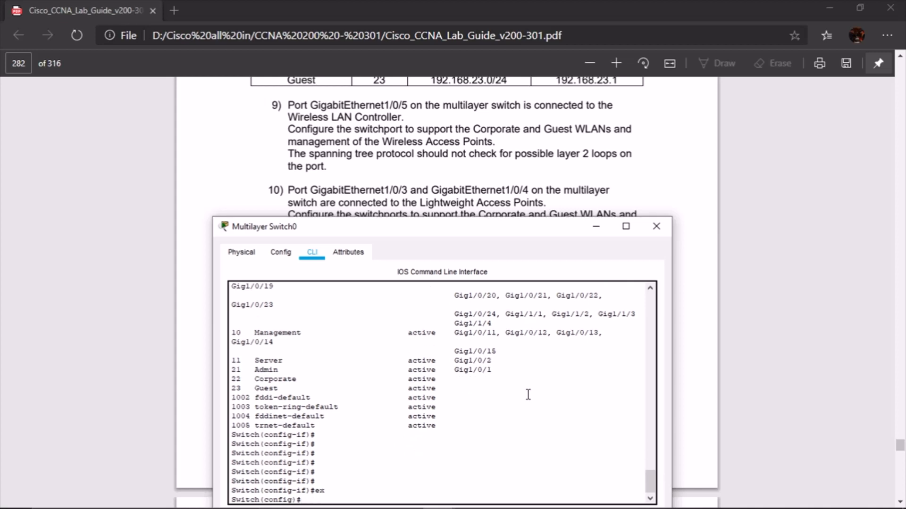
pyautogui.write('int g1/0/5')
pyautogui.press('Return')
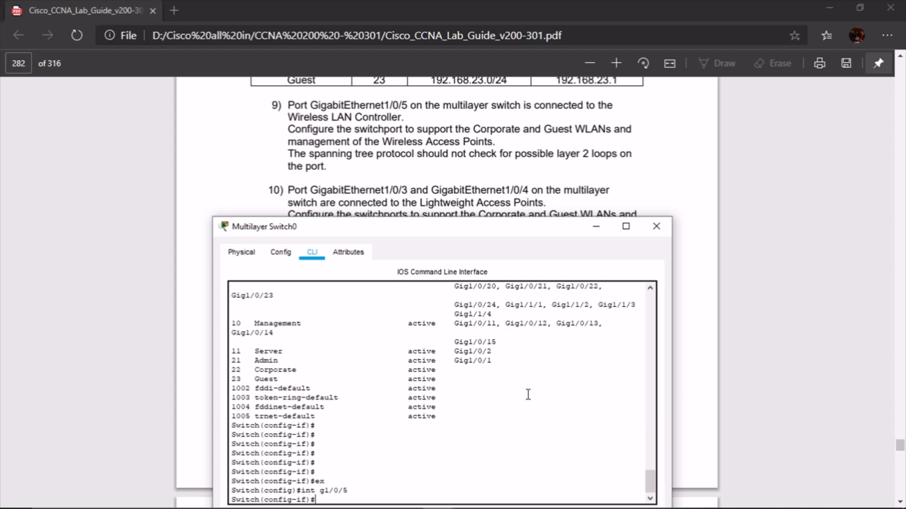
# Set g1/0/5 to access mode after trunk mode is rejected, dismissing the low-battery notification
pyautogui.write('sw mode trunk')
pyautogui.press('Return')
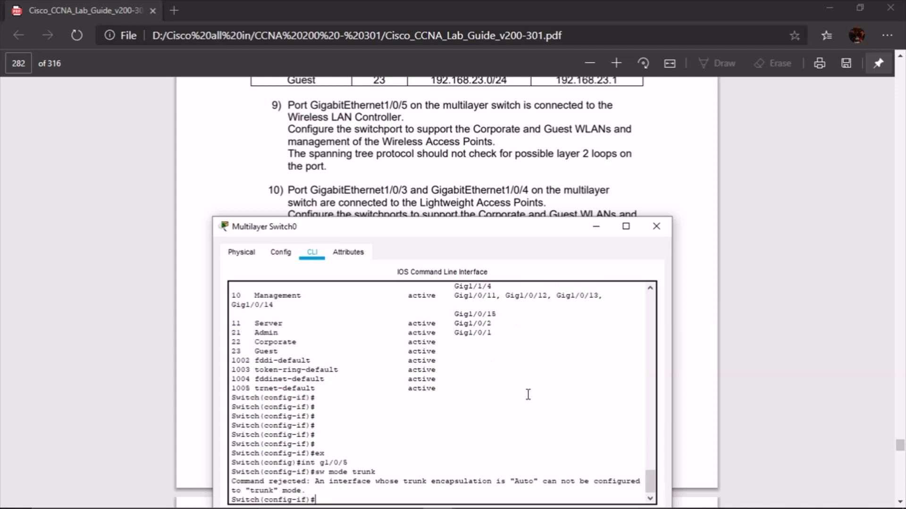
pyautogui.press('Up')
pyautogui.press('BackSpace')
pyautogui.press('BackSpace')
pyautogui.press('BackSpace')
pyautogui.press('BackSpace')
pyautogui.press('BackSpace')
pyautogui.press('BackSpace')
pyautogui.write('access')
pyautogui.press('Return')
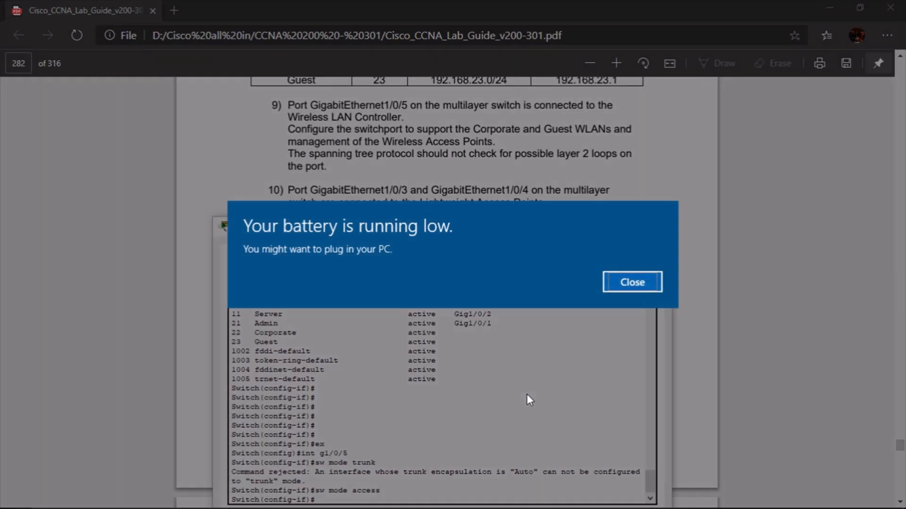
pyautogui.click(628, 288)
pyautogui.click(623, 286)
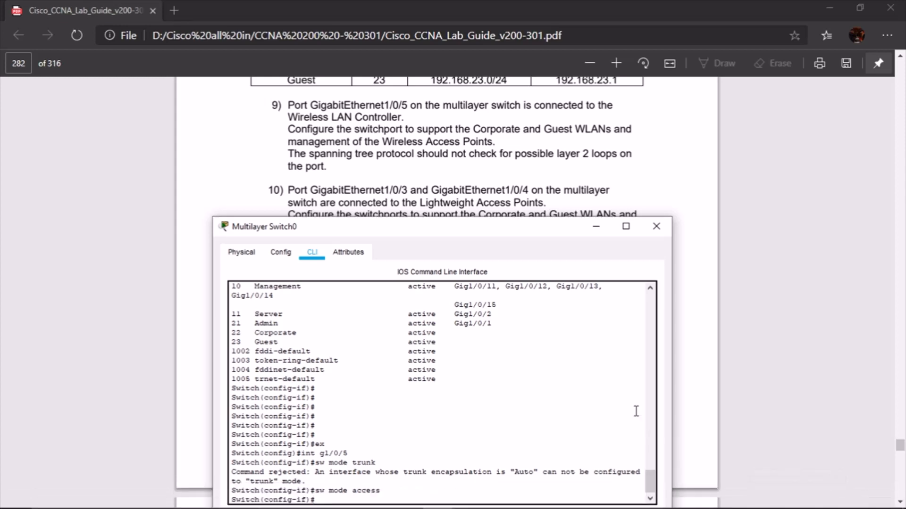
# Make g1/0/5 a trunk allowing VLANs 10, 11, 21, 22 and 23
pyautogui.click(569, 384)
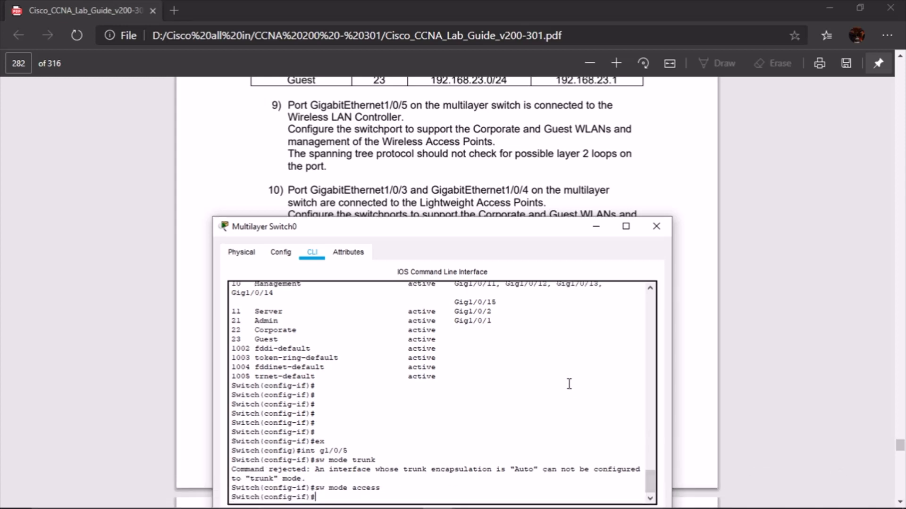
pyautogui.write('sw mode trunk')
pyautogui.press('Return')
pyautogui.write('sw t')
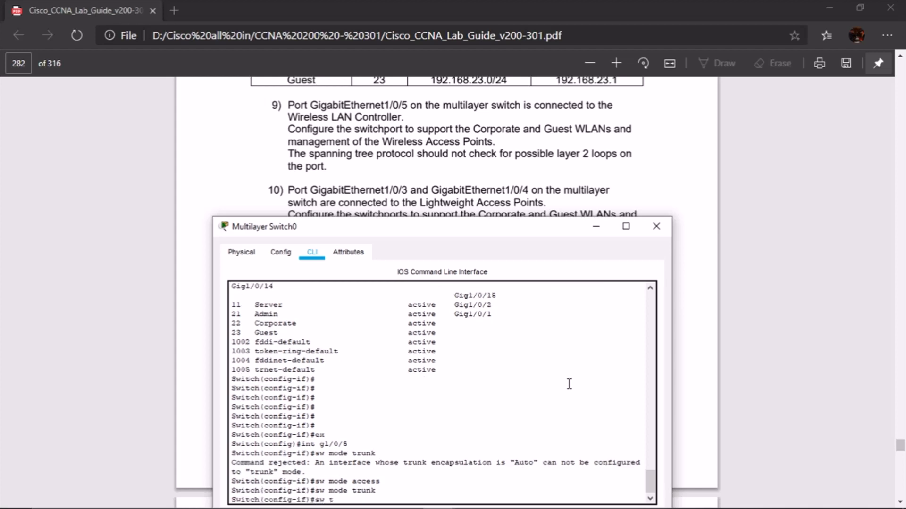
pyautogui.write('runk allow')
pyautogui.press('Tab')
pyautogui.write('vl')
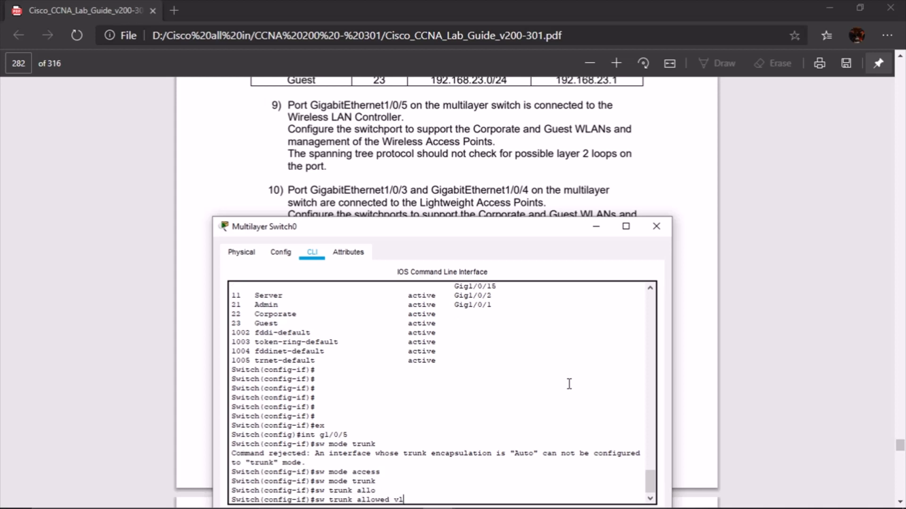
pyautogui.write('an 11,')
pyautogui.scroll(-1, 549, 137)
pyautogui.scroll(1, 547, 138)
pyautogui.scroll(3, 496, 141)
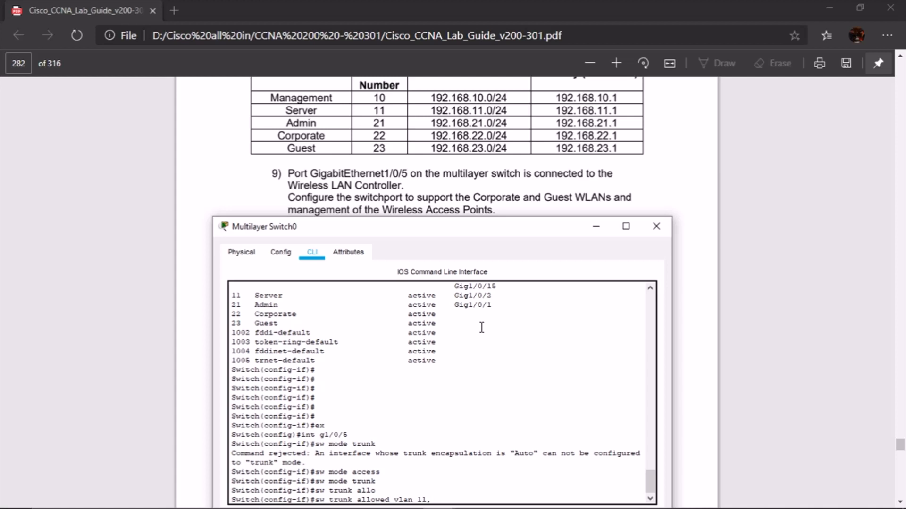
pyautogui.press('BackSpace')
pyautogui.press('BackSpace')
pyautogui.write('0,11,21,22,23')
pyautogui.press('Return')
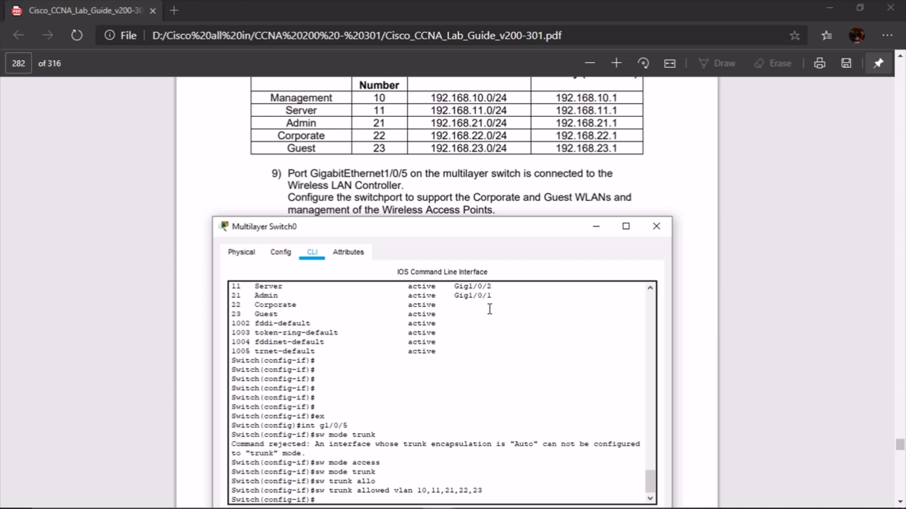
# Disable negotiation, set dot1q encapsulation and enable spanning-tree portfast trunk on g1/0/5
pyautogui.write('sw non')
pyautogui.press('Return')
pyautogui.write('sw')
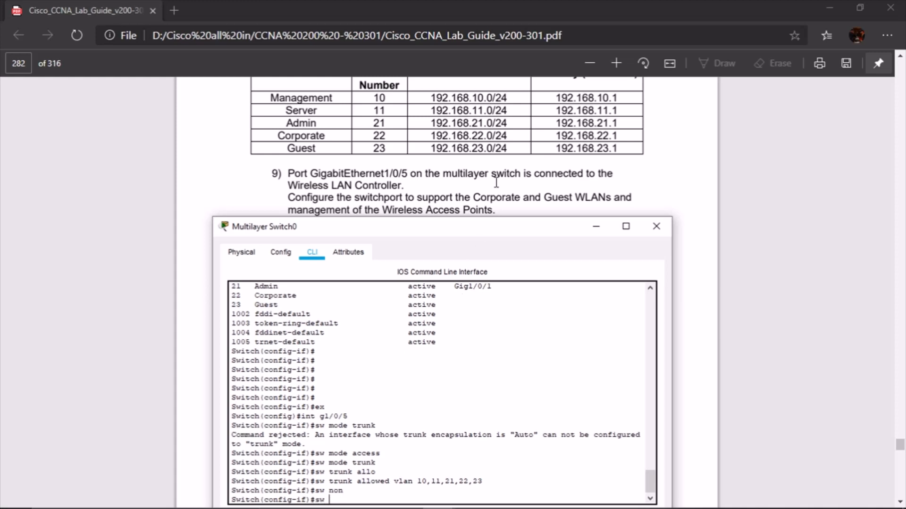
pyautogui.write(' trunk encap dot')
pyautogui.press('Return')
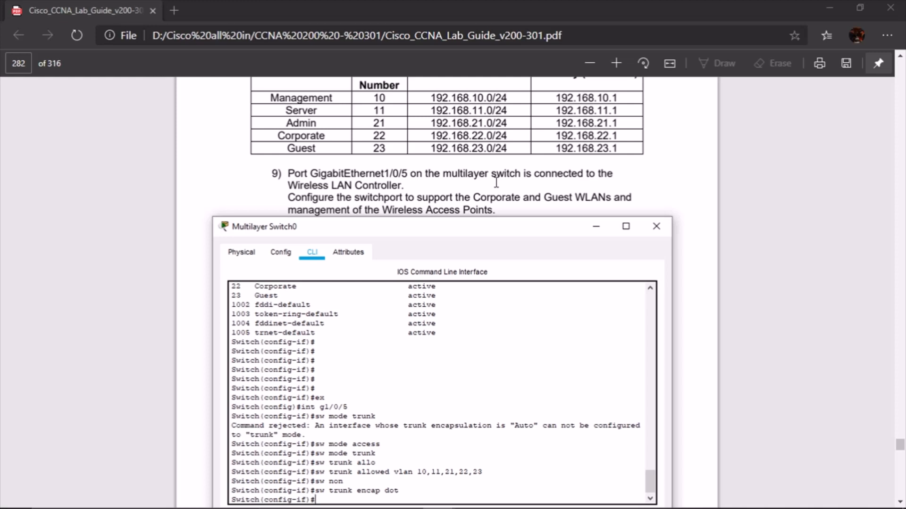
pyautogui.write('span')
pyautogui.press('Tab')
pyautogui.write('tr')
pyautogui.press('Tab')
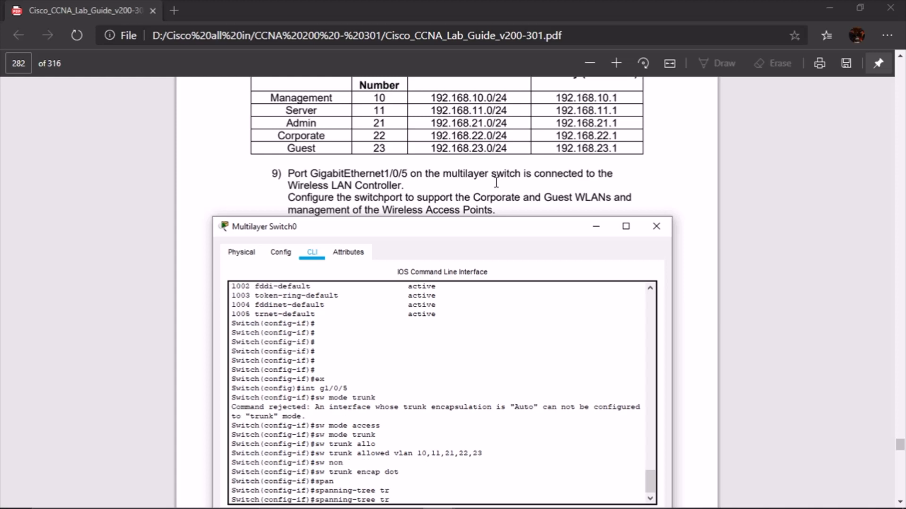
pyautogui.write('po')
pyautogui.press('Tab')
pyautogui.write('tr')
pyautogui.press('Tab')
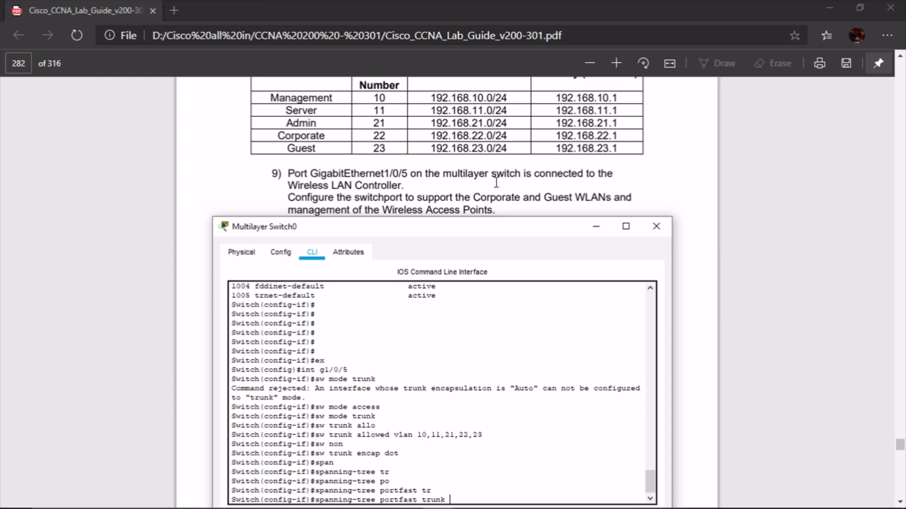
pyautogui.press('Return')
pyautogui.press('Return')
pyautogui.press('Return')
pyautogui.press('Return')
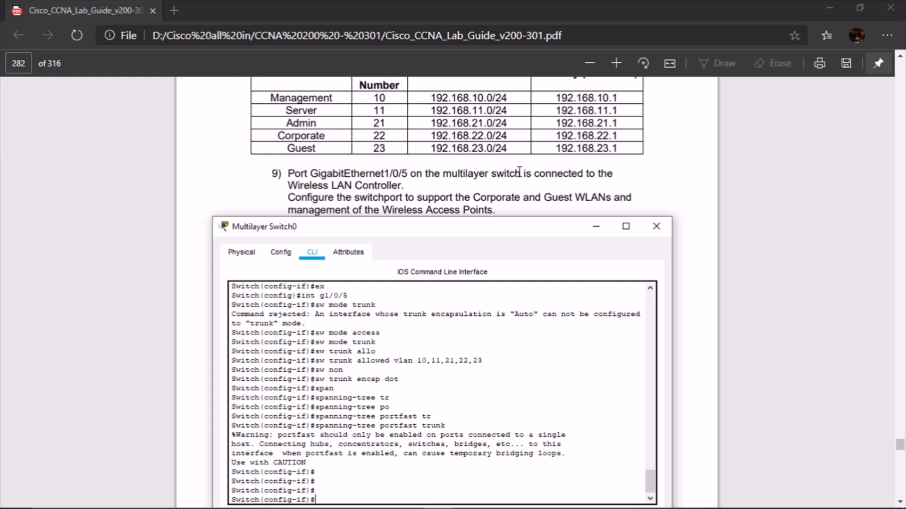
pyautogui.scroll(-3, 521, 168)
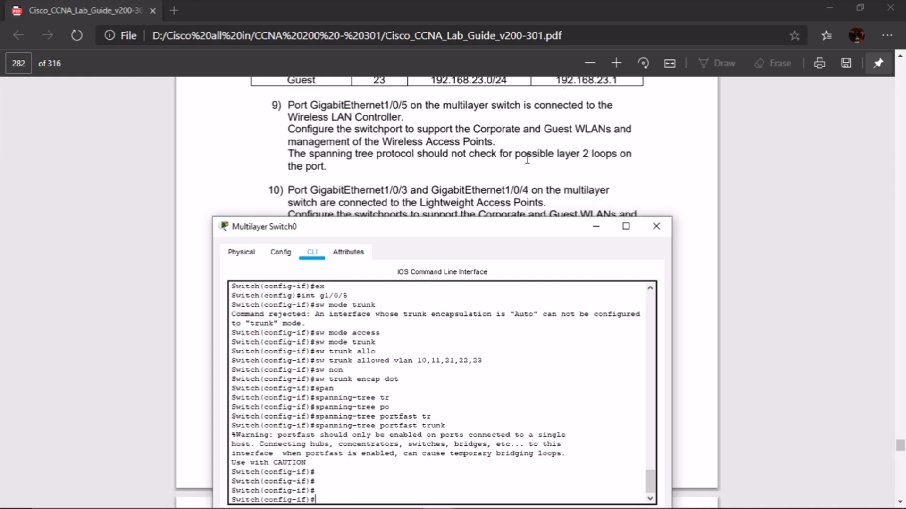
pyautogui.scroll(-3, 599, 150)
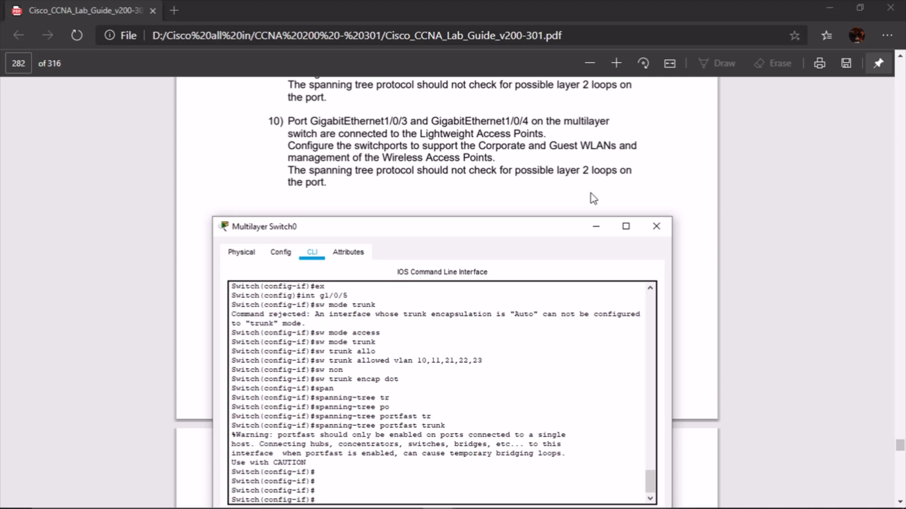
pyautogui.moveTo(558, 234); pyautogui.dragTo(566, 211)
pyautogui.click(472, 458)
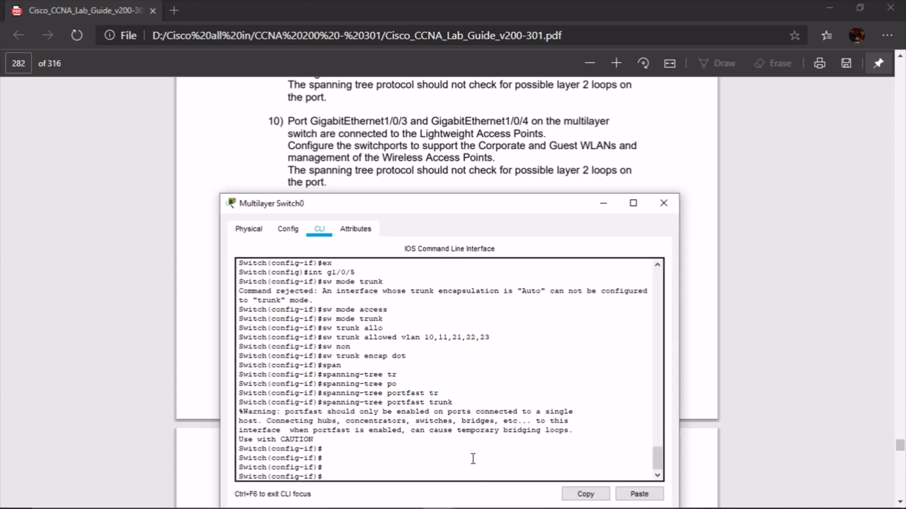
# Enter interface g1/0/2 and make it an access port
pyautogui.press('Return')
pyautogui.press('Return')
pyautogui.press('Return')
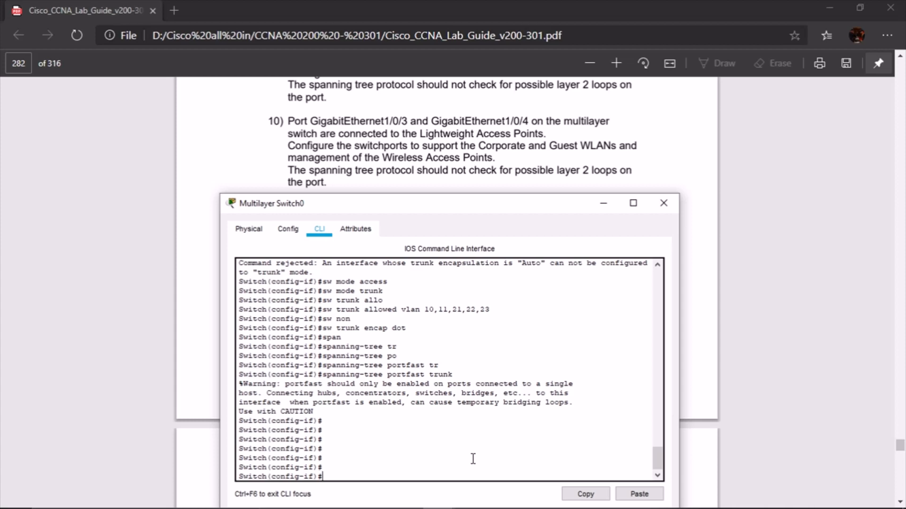
pyautogui.write('int g1/0/2')
pyautogui.press('Return')
pyautogui.write('sw mode acc')
pyautogui.press('Return')
# Assign g1/0/2 to access VLAN 22
pyautogui.write('sw acc')
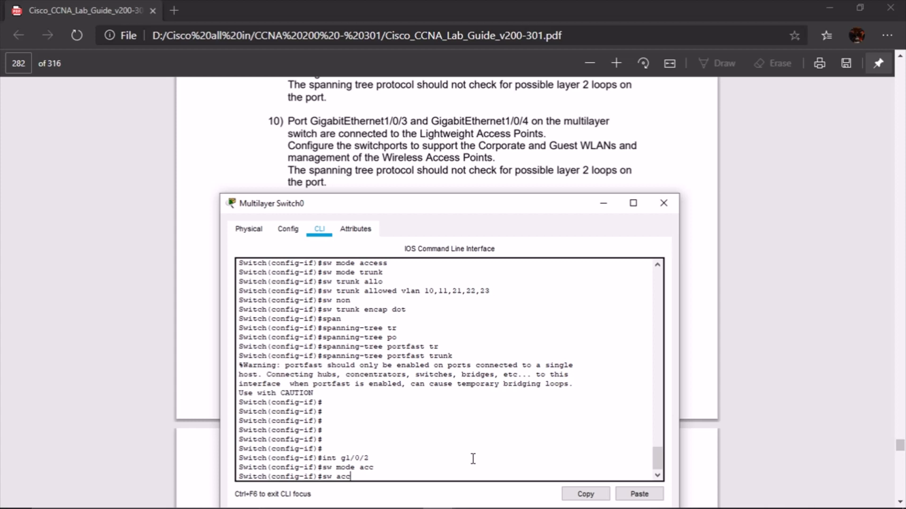
pyautogui.write(' vlan')
pyautogui.scroll(2, 576, 145)
pyautogui.scroll(4, 576, 146)
pyautogui.scroll(-2, 576, 145)
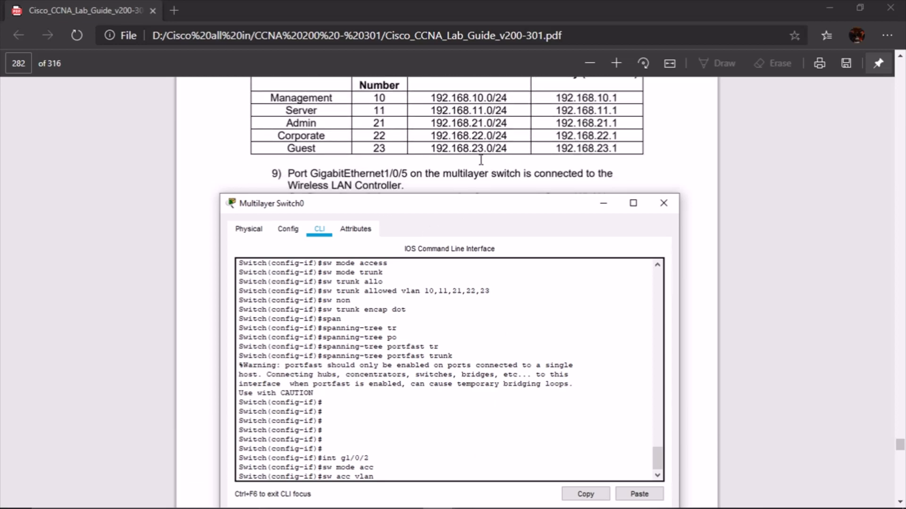
pyautogui.scroll(-4, 478, 160)
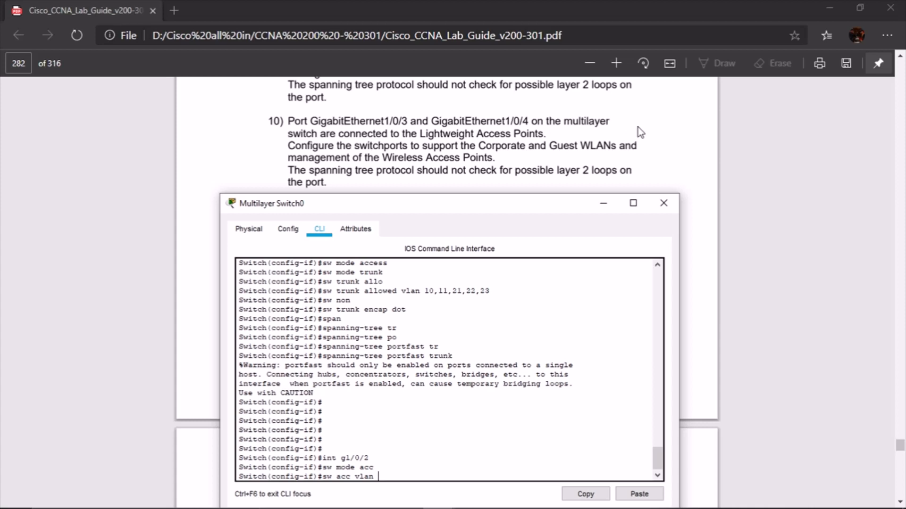
pyautogui.scroll(3, 638, 127)
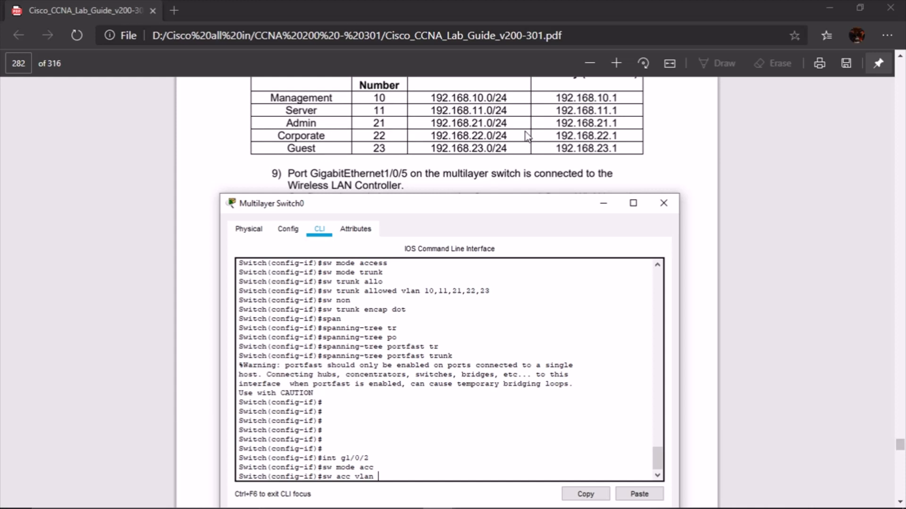
pyautogui.scroll(-3, 519, 152)
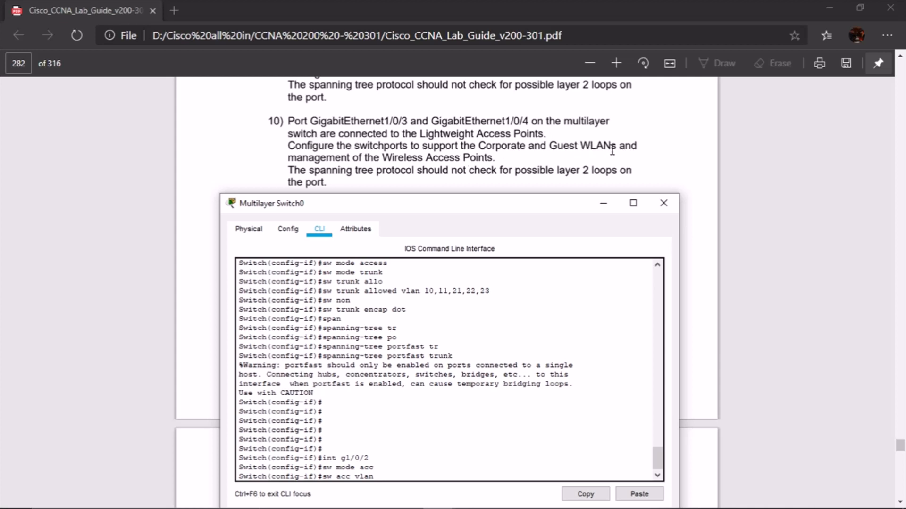
pyautogui.scroll(3, 628, 148)
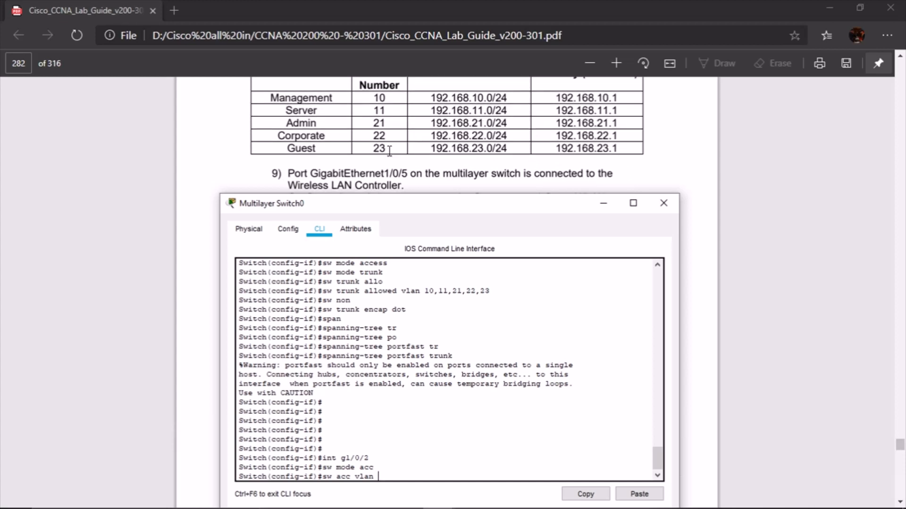
pyautogui.scroll(-1, 388, 151)
pyautogui.scroll(-1, 389, 150)
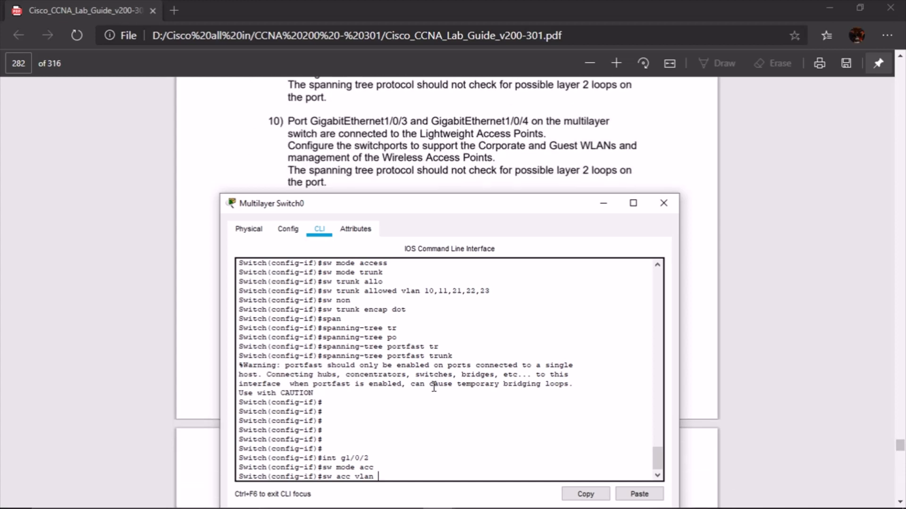
pyautogui.write('22')
pyautogui.press('Return')
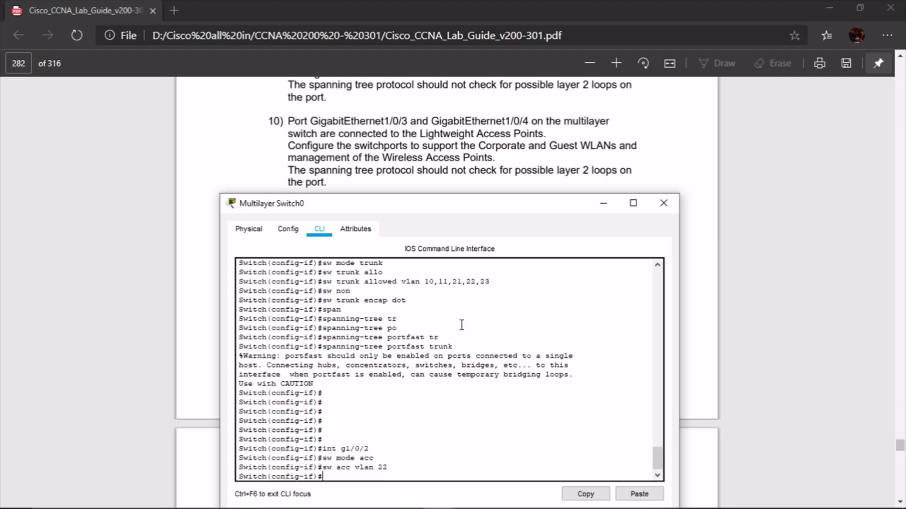
# Remove g1/0/2's VLAN 22 assignment and recall the interface command for the next port
pyautogui.scroll(1, 463, 165)
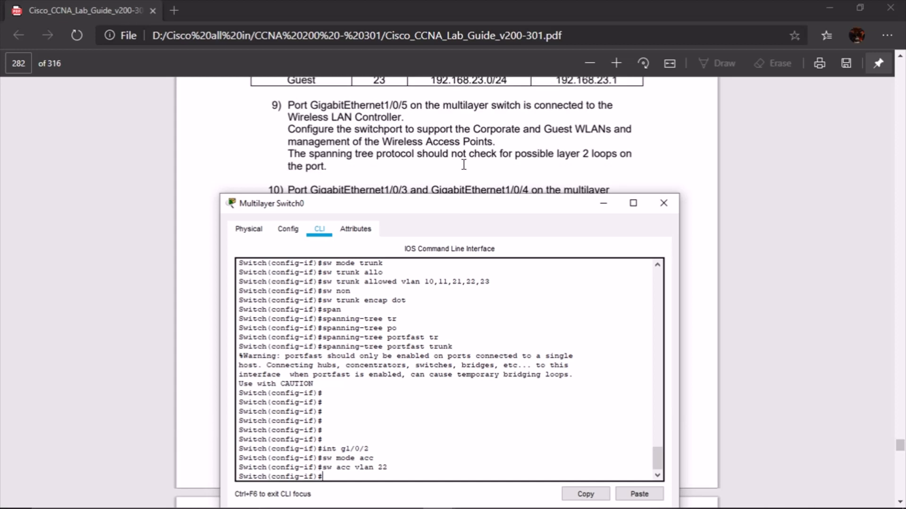
pyautogui.scroll(-1, 464, 165)
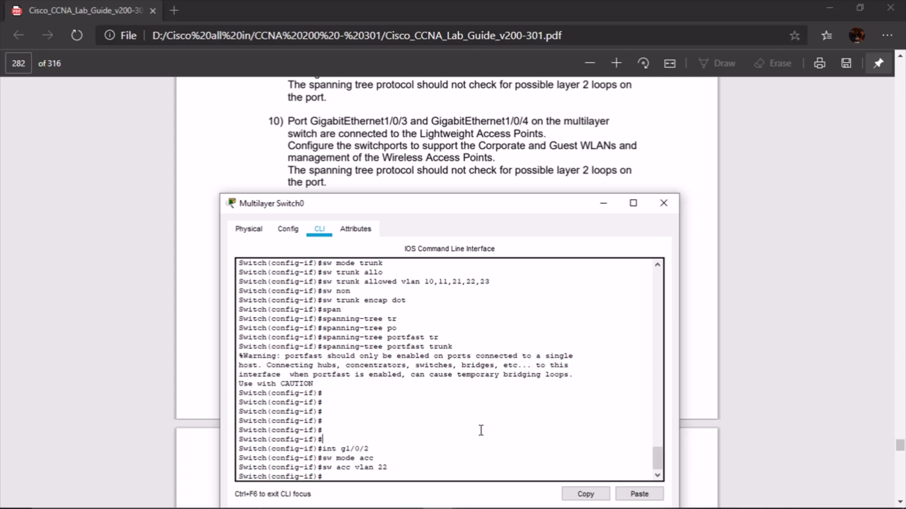
pyautogui.press('Up')
pyautogui.press('BackSpace')
pyautogui.press('Up')
pyautogui.press('BackSpace')
pyautogui.press('BackSpace')
pyautogui.press('BackSpace')
pyautogui.press('BackSpace')
pyautogui.press('BackSpace')
pyautogui.press('BackSpace')
pyautogui.press('BackSpace')
pyautogui.press('BackSpace')
pyautogui.press('BackSpace')
pyautogui.press('BackSpace')
pyautogui.press('BackSpace')
pyautogui.press('Up')
pyautogui.press('Down')
pyautogui.write('no')
pyautogui.press('Return')
pyautogui.press('Up')
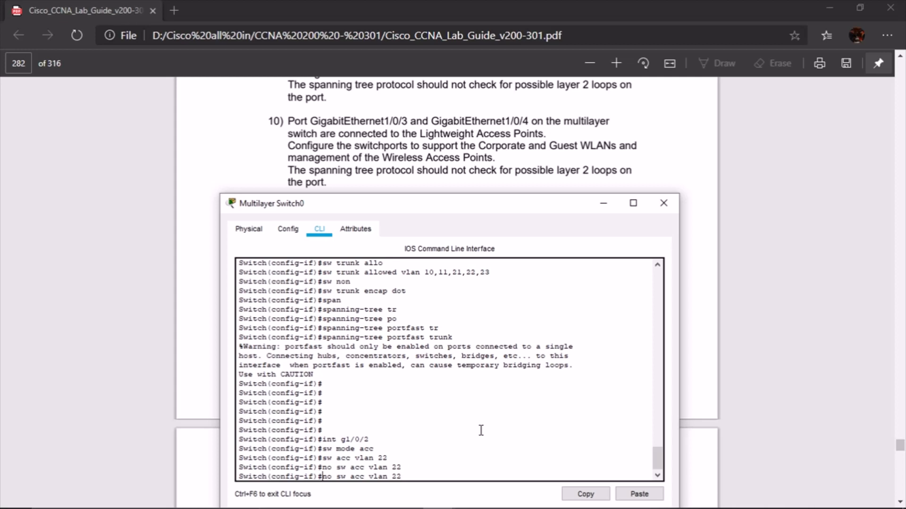
pyautogui.press('Down')
pyautogui.press('Up')
pyautogui.press('Up')
pyautogui.press('Up')
pyautogui.press('Down')
pyautogui.press('Up')
pyautogui.press('Up')
pyautogui.press('Up')
pyautogui.press('Down')
pyautogui.press('BackSpace')
# Make g1/0/3 an access port in VLAN 22 and bring it up with no shutdown
pyautogui.press('Return')
pyautogui.press('Return')
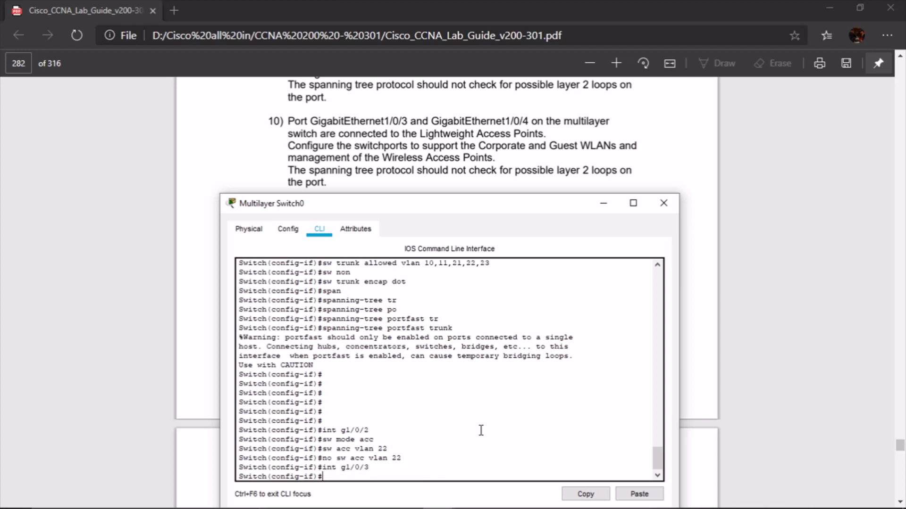
pyautogui.write('sw mode ac')
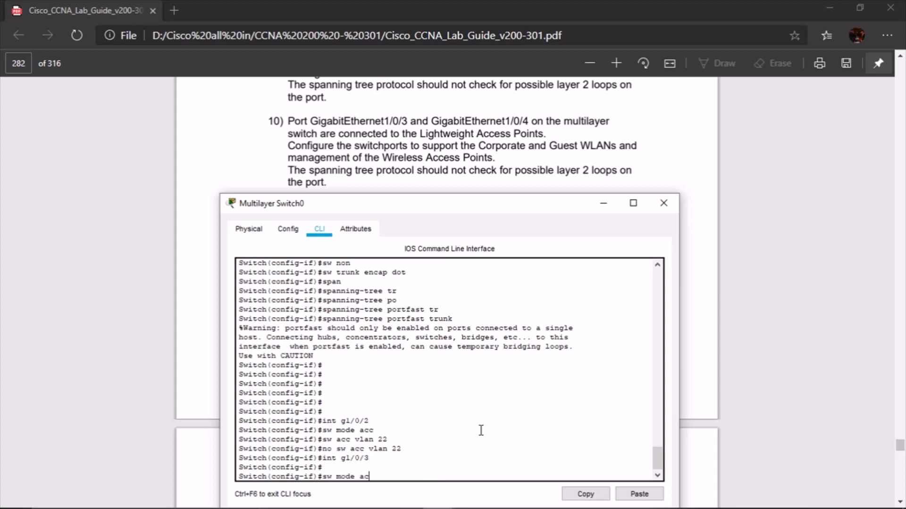
pyautogui.press('Return')
pyautogui.write('sw a')
pyautogui.press('BackSpace')
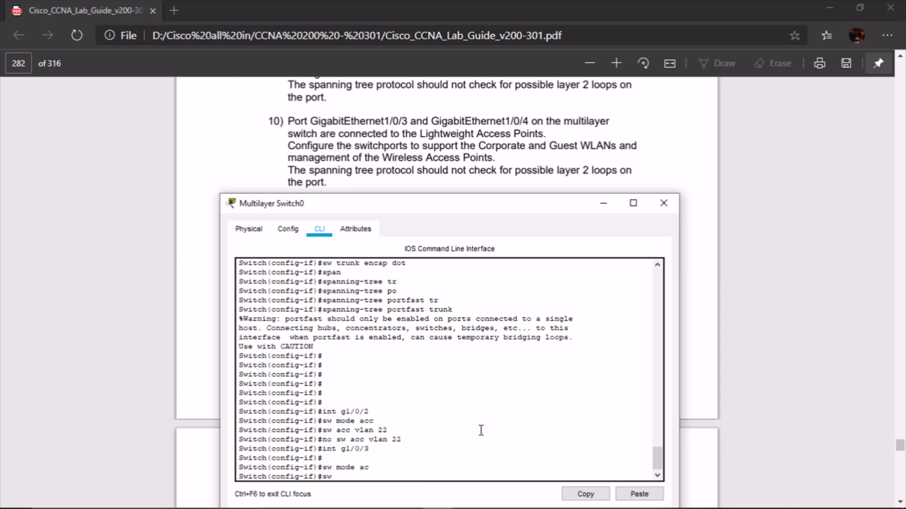
pyautogui.write('acc vlan 22')
pyautogui.scroll(3, 392, 162)
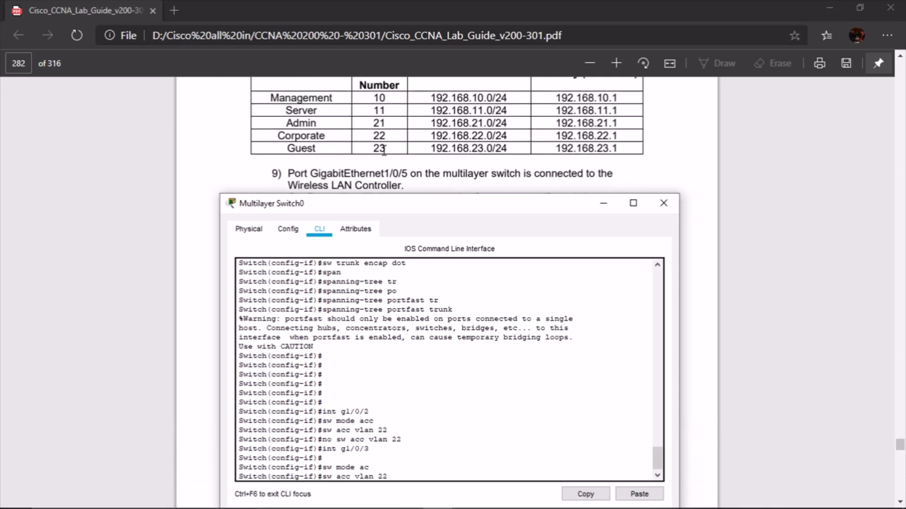
pyautogui.scroll(-3, 353, 142)
pyautogui.press('Return')
pyautogui.write('no shur')
pyautogui.press('Return')
pyautogui.write('no shu')
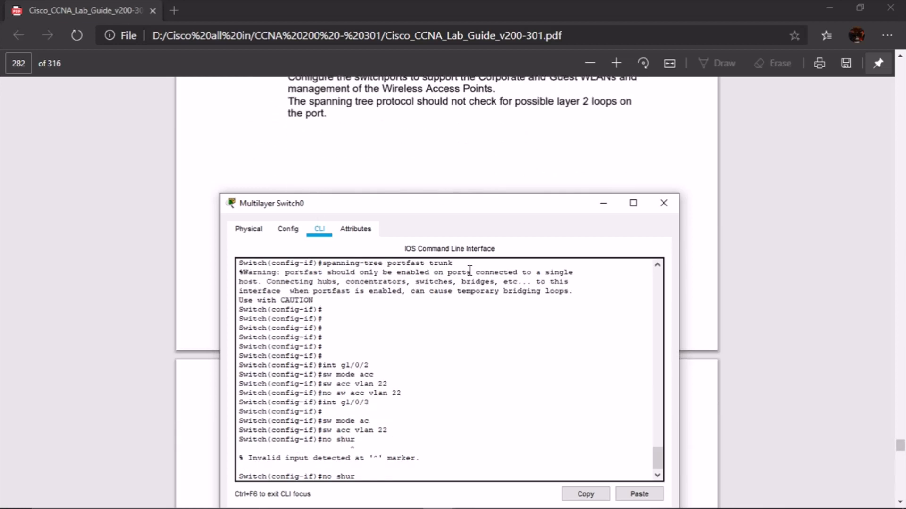
pyautogui.press('Return')
# Make g1/0/4 an access port in VLAN 23 and bring it up with no shutdown
pyautogui.press('Up')
pyautogui.press('Up')
pyautogui.press('Up')
pyautogui.press('Up')
pyautogui.press('Up')
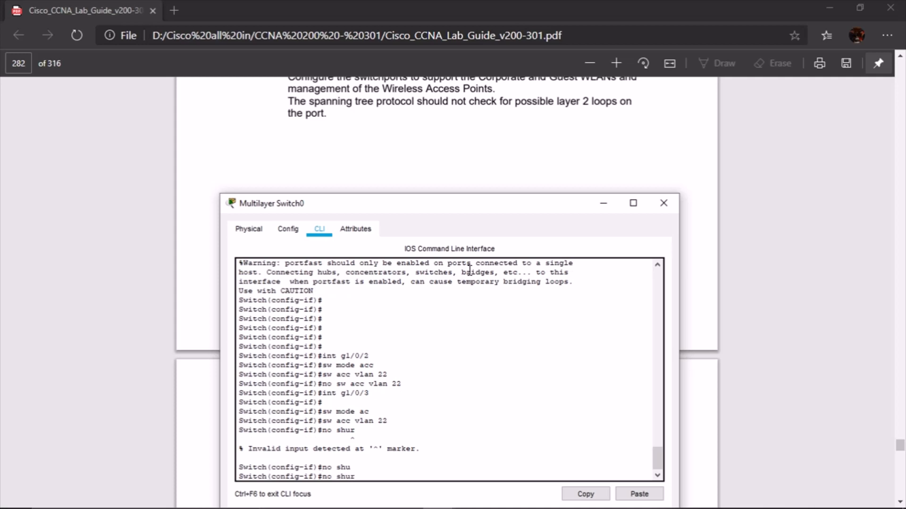
pyautogui.press('BackSpace')
pyautogui.write('4')
pyautogui.press('Return')
pyautogui.write('sw mode acc')
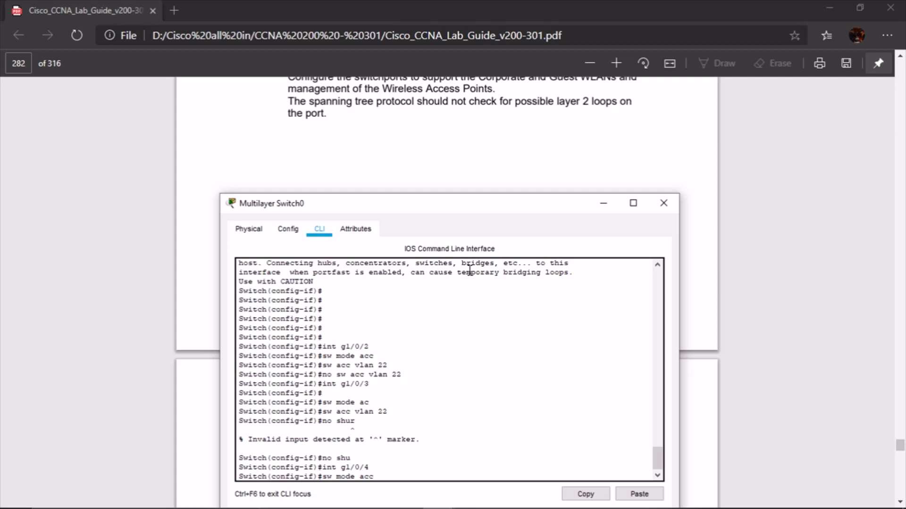
pyautogui.press('Return')
pyautogui.write('sw acc')
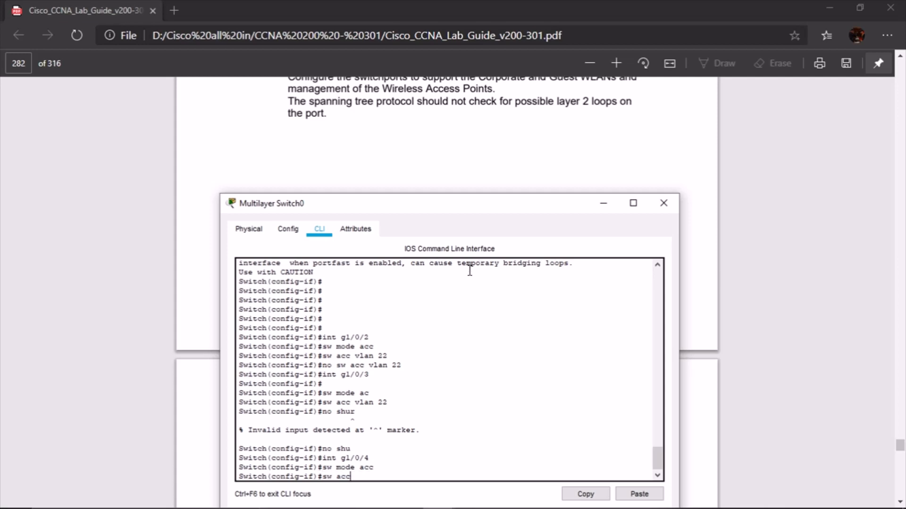
pyautogui.write(' vlan 23')
pyautogui.press('Return')
pyautogui.write('no shut')
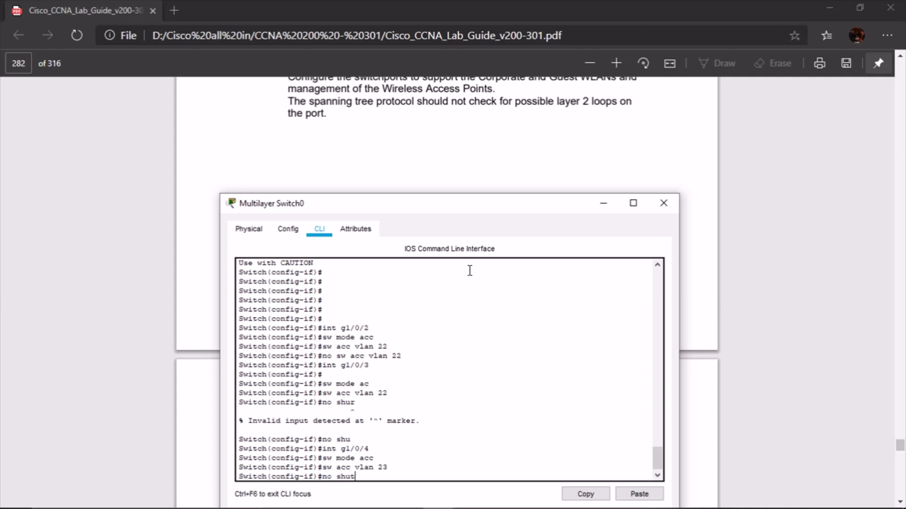
pyautogui.press('Return')
# Enable spanning-tree portfast on g1/0/4
pyautogui.scroll(2, 446, 180)
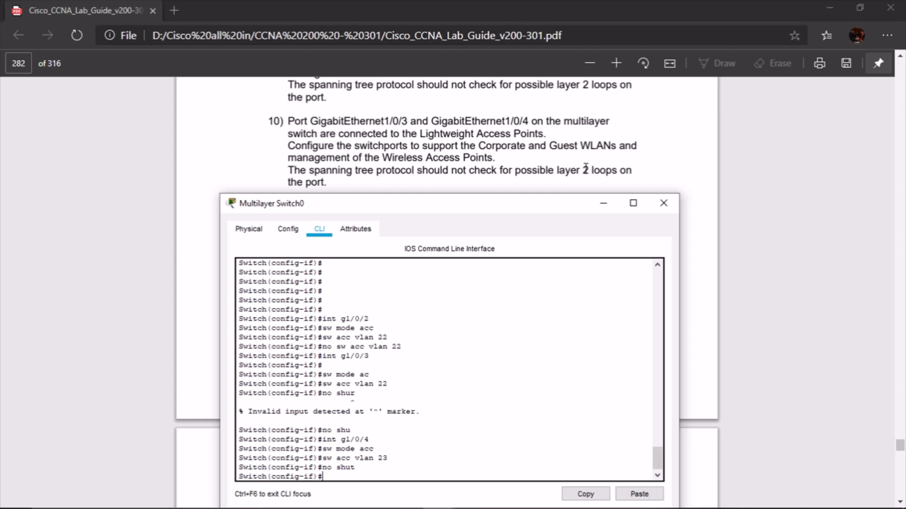
pyautogui.scroll(-2, 519, 180)
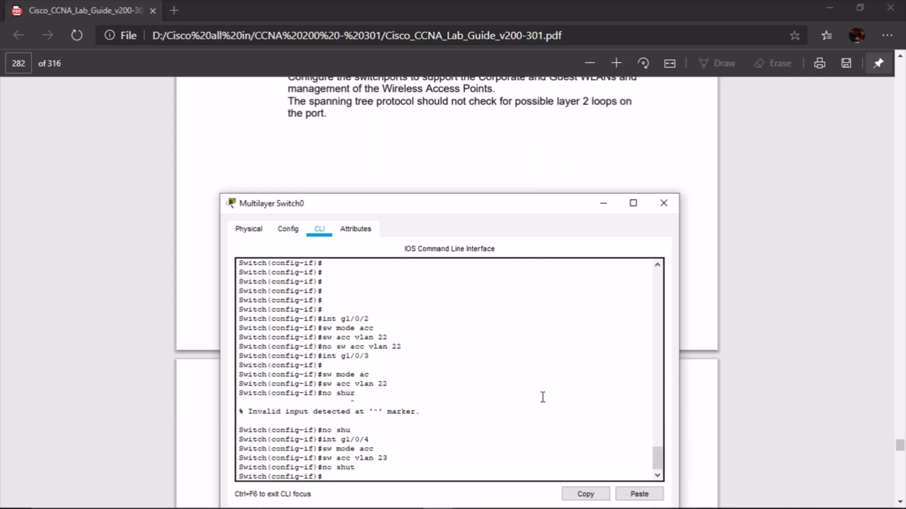
pyautogui.write('span')
pyautogui.press('Tab')
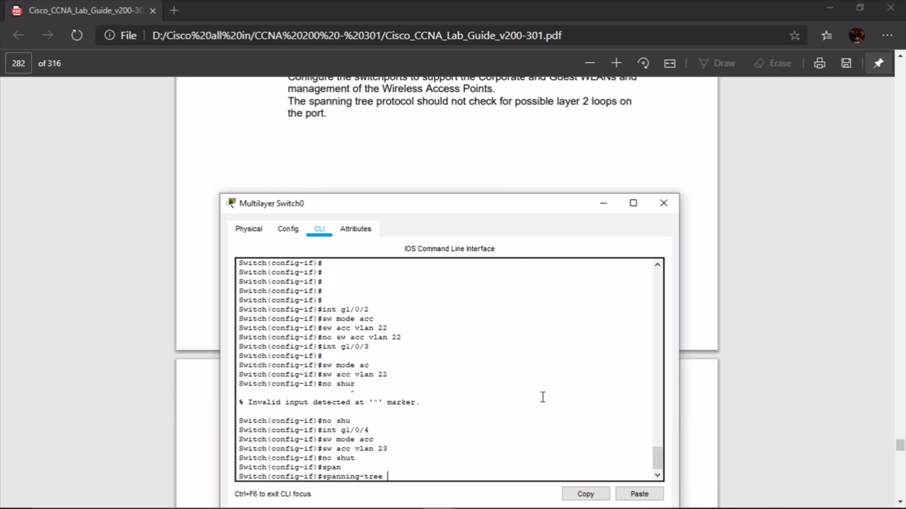
pyautogui.write('por')
pyautogui.press('Tab')
pyautogui.press('Return')
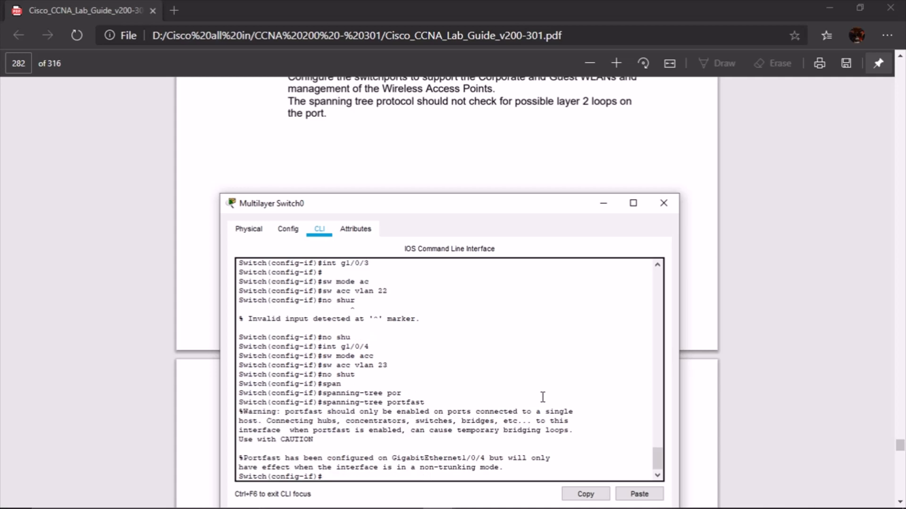
# Return to interface g1/0/3 and enable spanning-tree portfast on it
pyautogui.press('Return')
pyautogui.press('Up')
pyautogui.press('Up')
pyautogui.press('Up')
pyautogui.press('Up')
pyautogui.press('Up')
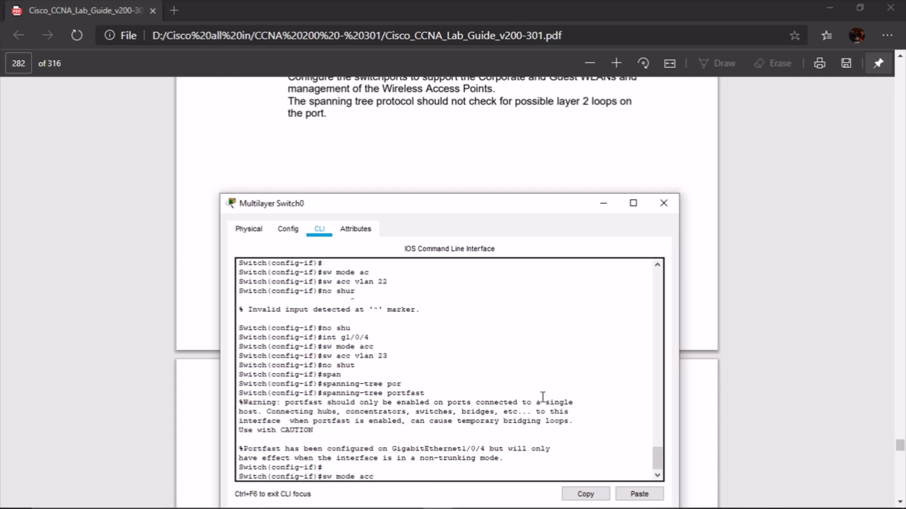
pyautogui.press('Up')
pyautogui.press('Up')
pyautogui.press('Up')
pyautogui.press('Up')
pyautogui.press('BackSpace')
pyautogui.write('3')
pyautogui.press('Return')
pyautogui.write('span')
pyautogui.press('Tab')
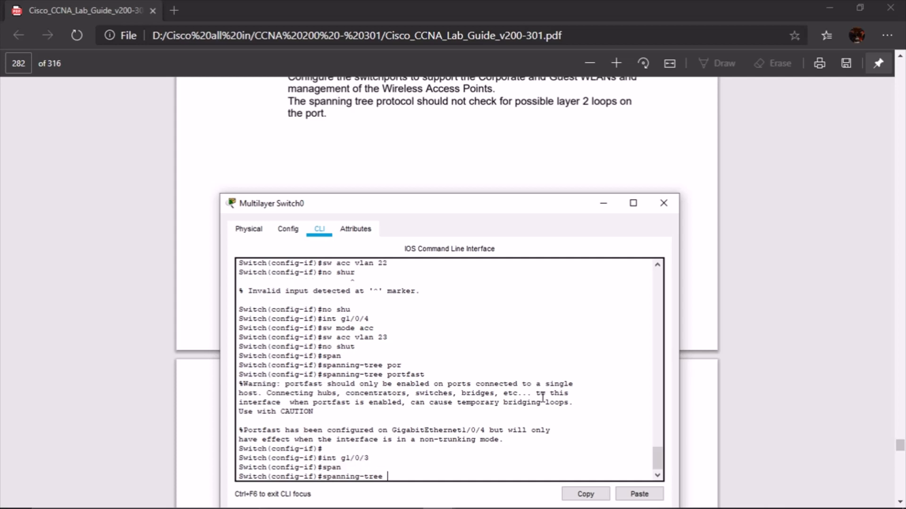
pyautogui.write('por')
pyautogui.press('Tab')
pyautogui.press('Return')
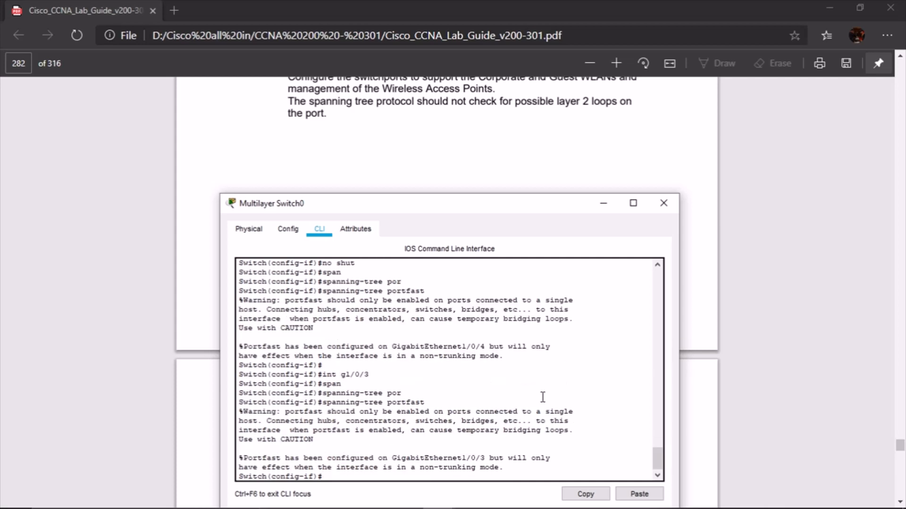
pyautogui.scroll(-5, 486, 143)
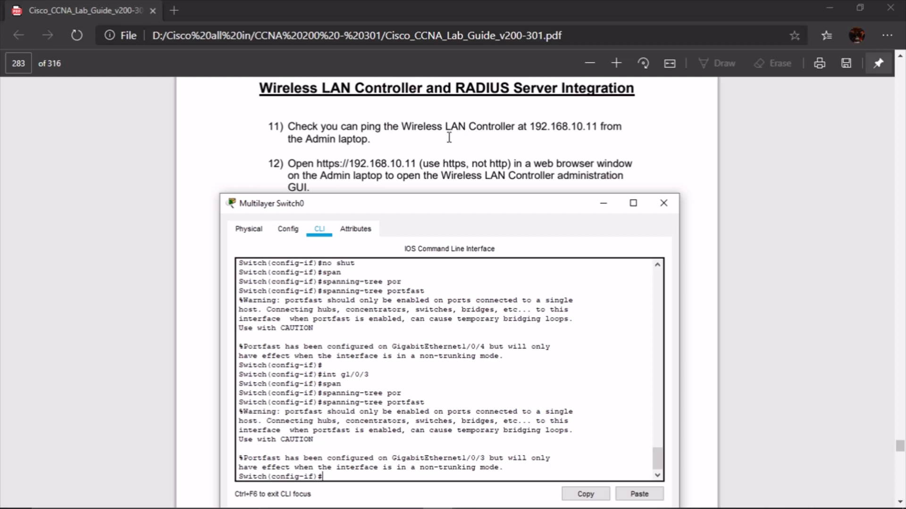
# Minimize the switch window and highlight 192.168.10.11 in step 11 of the lab guide
pyautogui.click(604, 203)
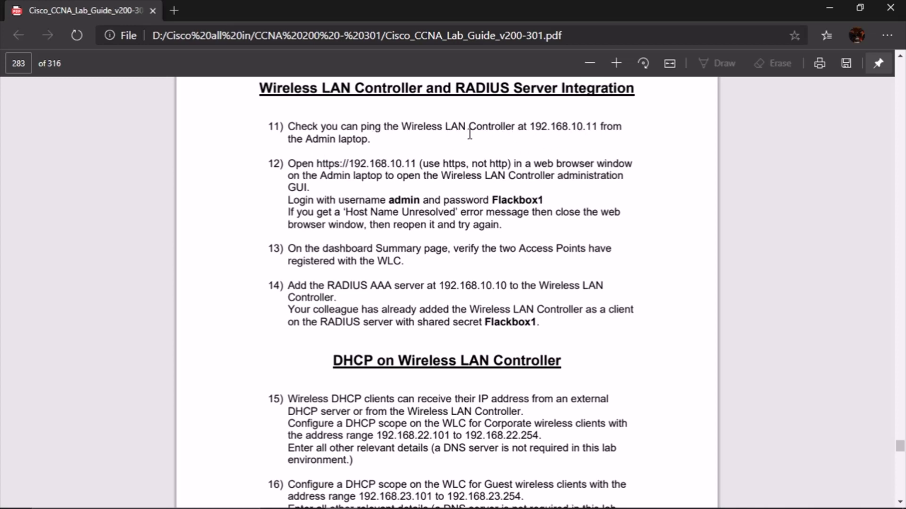
pyautogui.moveTo(530, 126); pyautogui.dragTo(589, 126)
# In the Admin Laptop's Command Prompt, run ipconfig /all to check its 192.168.10.5 address
pyautogui.moveTo(439, 495)
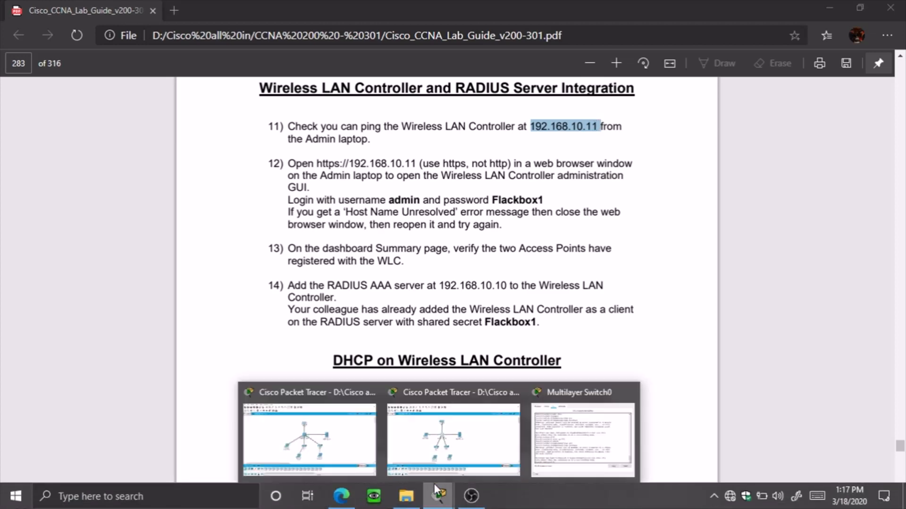
pyautogui.click(394, 449)
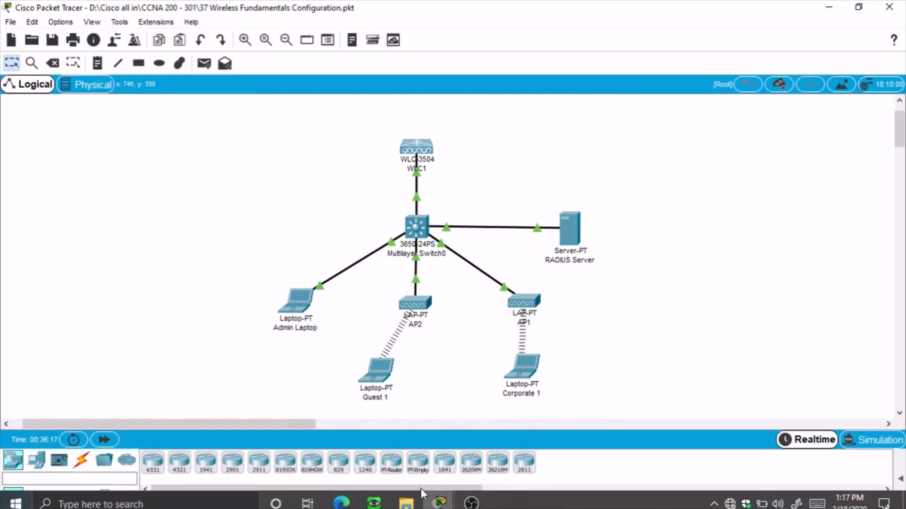
pyautogui.moveTo(439, 496)
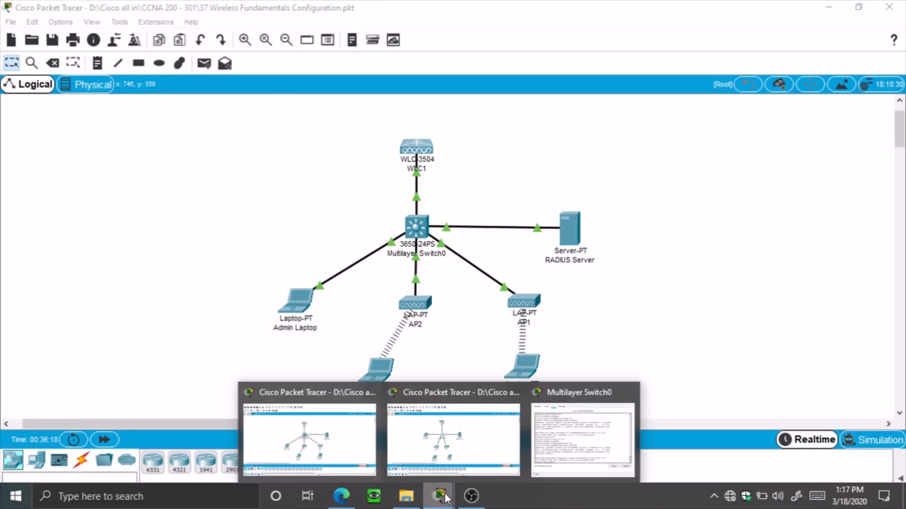
pyautogui.click(457, 456)
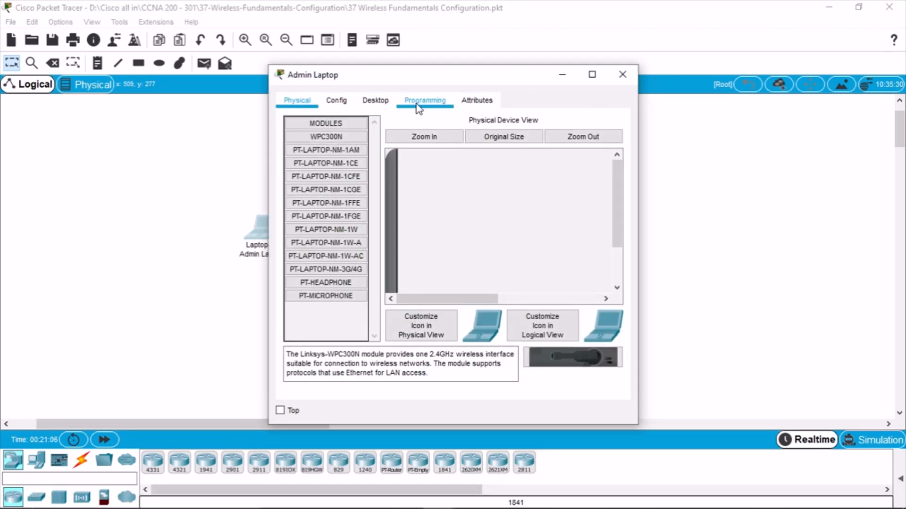
pyautogui.click(376, 100)
pyautogui.click(574, 156)
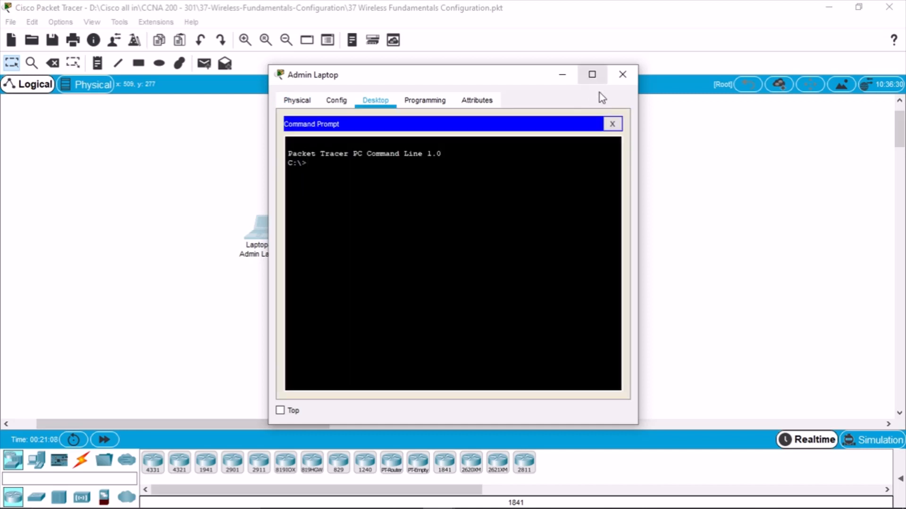
pyautogui.write('ipconfig /all')
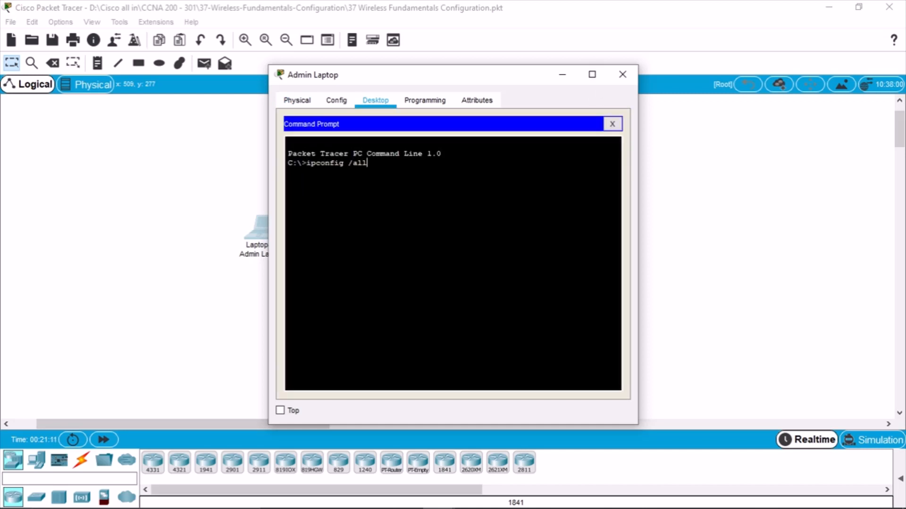
pyautogui.press('Return')
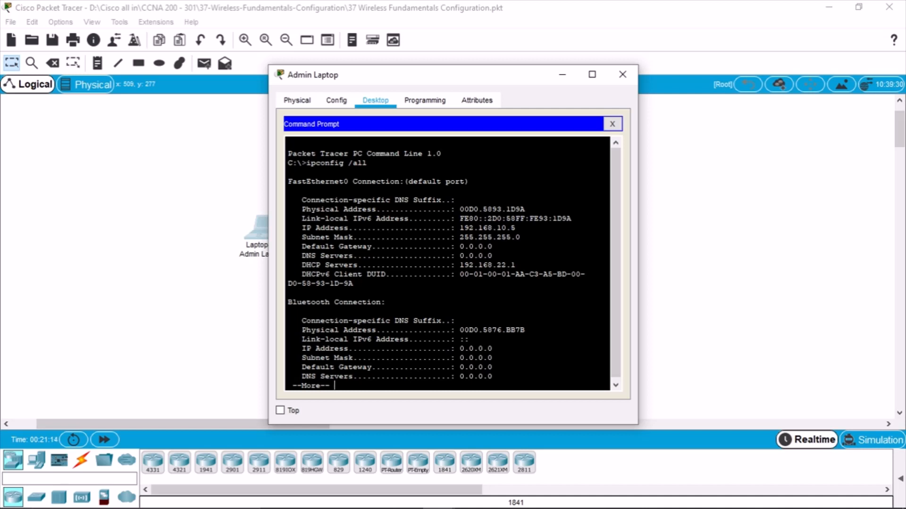
pyautogui.press('Return')
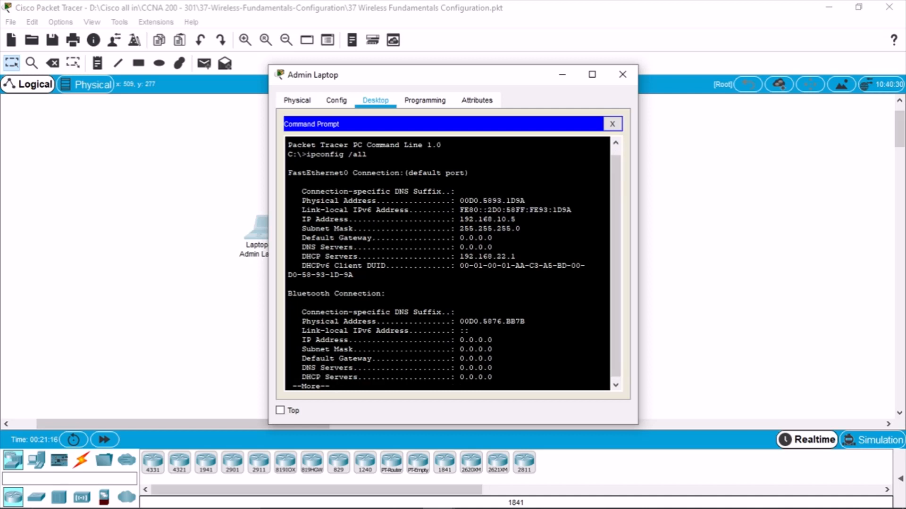
pyautogui.press('Return')
pyautogui.press('Return')
pyautogui.press('Return')
pyautogui.press('Return')
pyautogui.press('Return')
pyautogui.press('Return')
# Ping the WLC at 192.168.10.11 to get replies, then close the prompt and laptop window
pyautogui.write('ping 192.168.10.11')
pyautogui.press('Return')
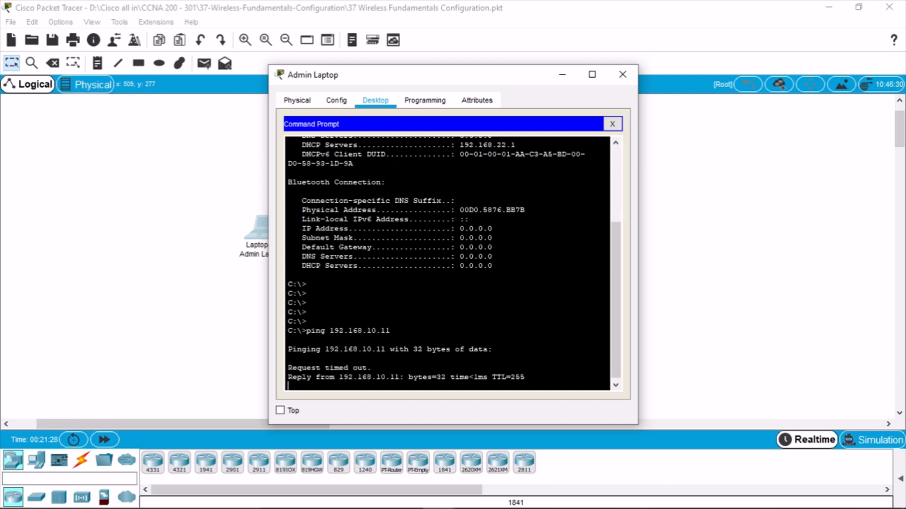
pyautogui.click(612, 124)
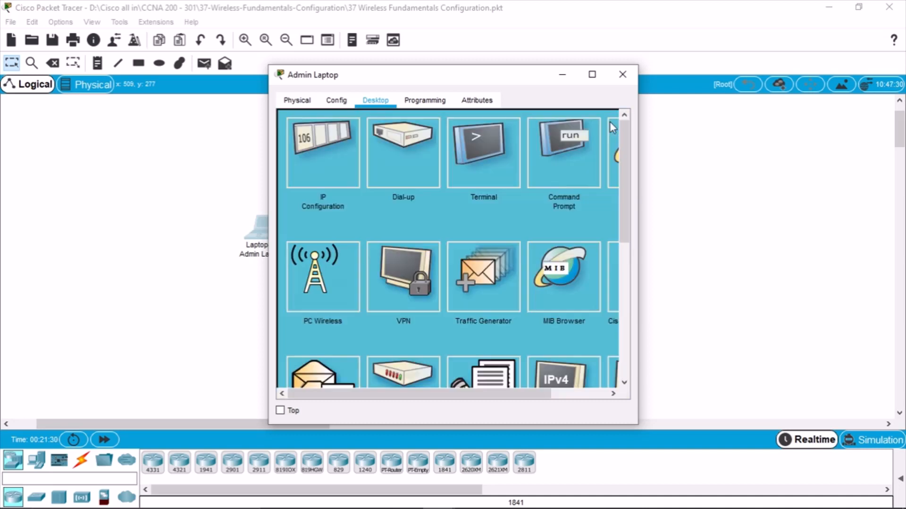
pyautogui.click(623, 74)
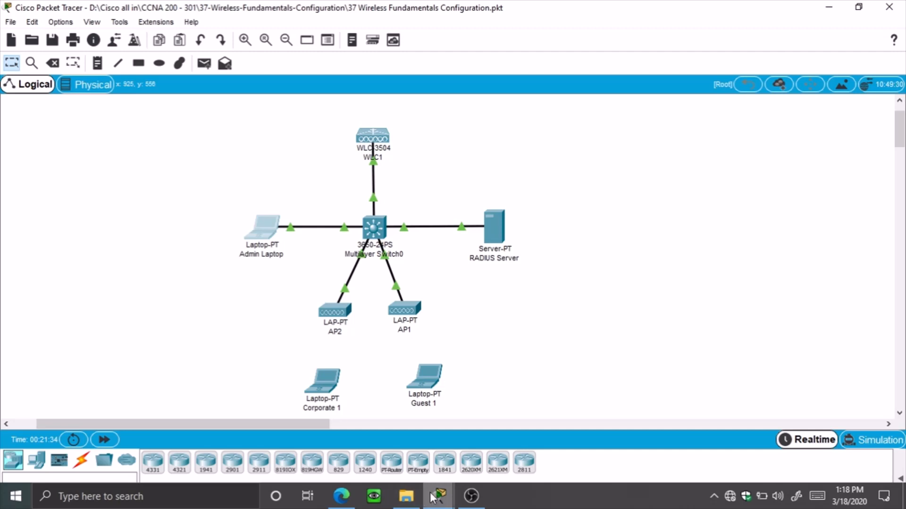
pyautogui.click(352, 503)
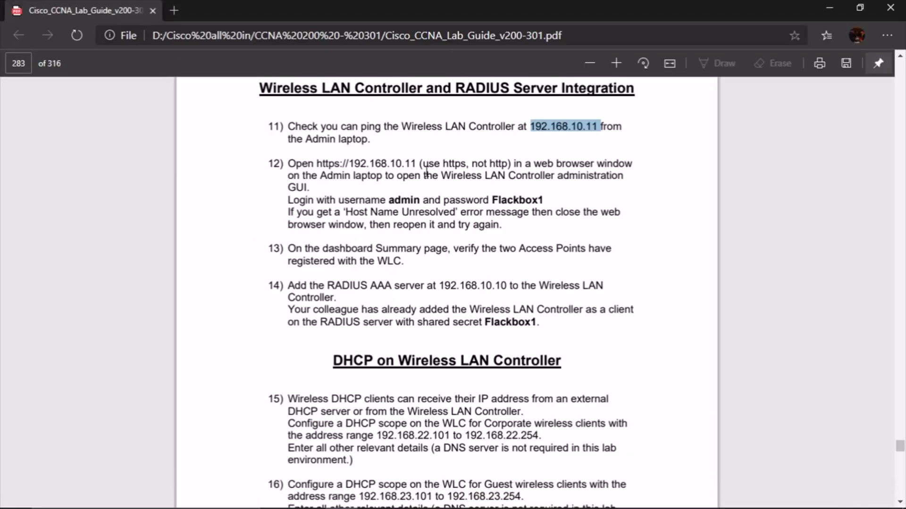
pyautogui.doubleClick(297, 166)
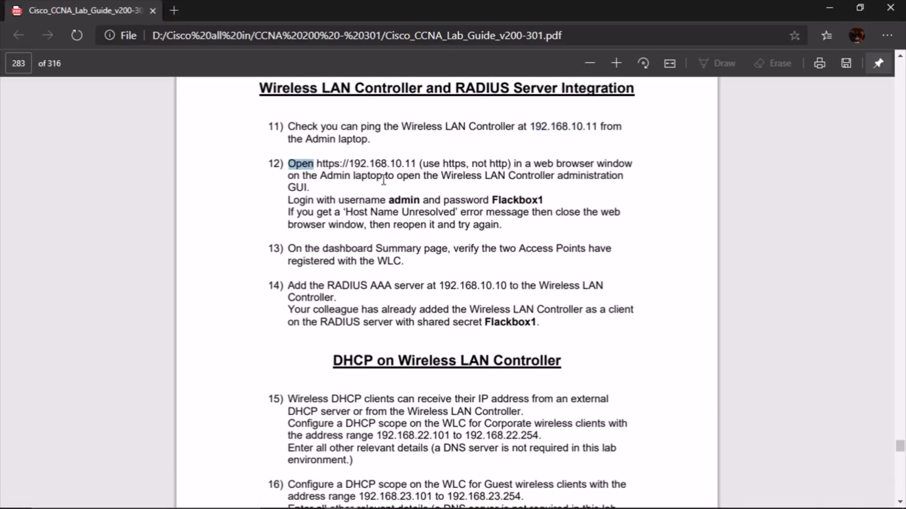
pyautogui.click(347, 167)
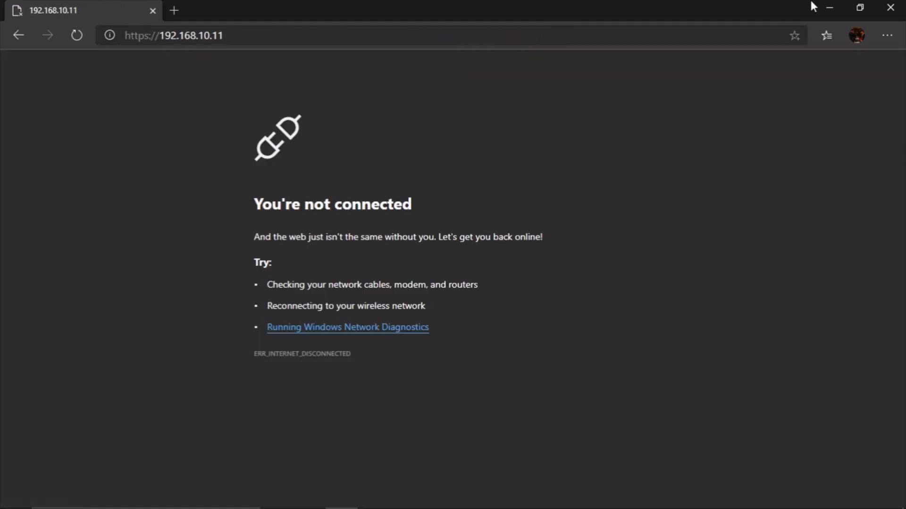
pyautogui.click(19, 35)
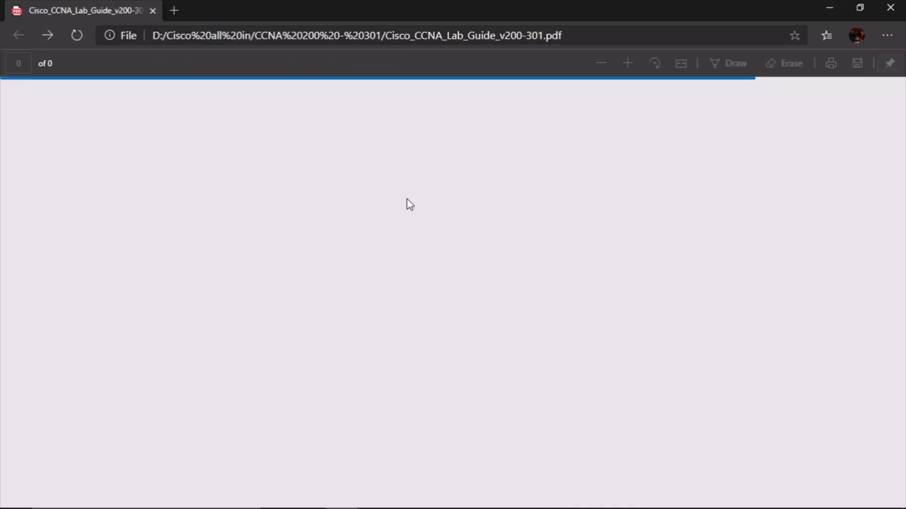
pyautogui.scroll(-8, 405, 198)
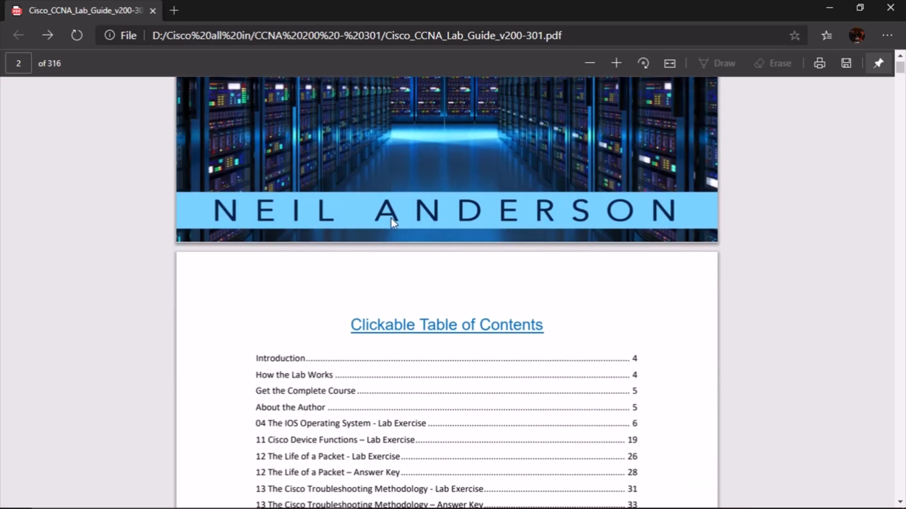
pyautogui.scroll(-10, 392, 220)
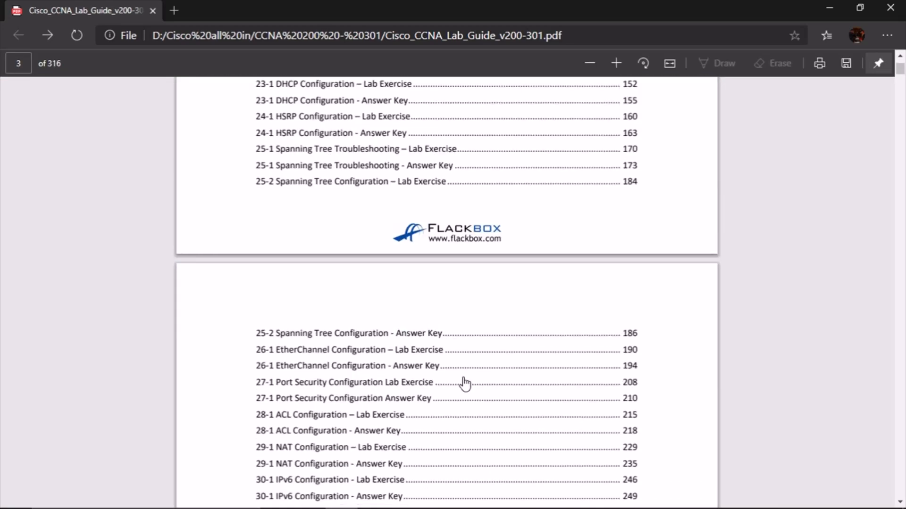
pyautogui.scroll(-5, 465, 383)
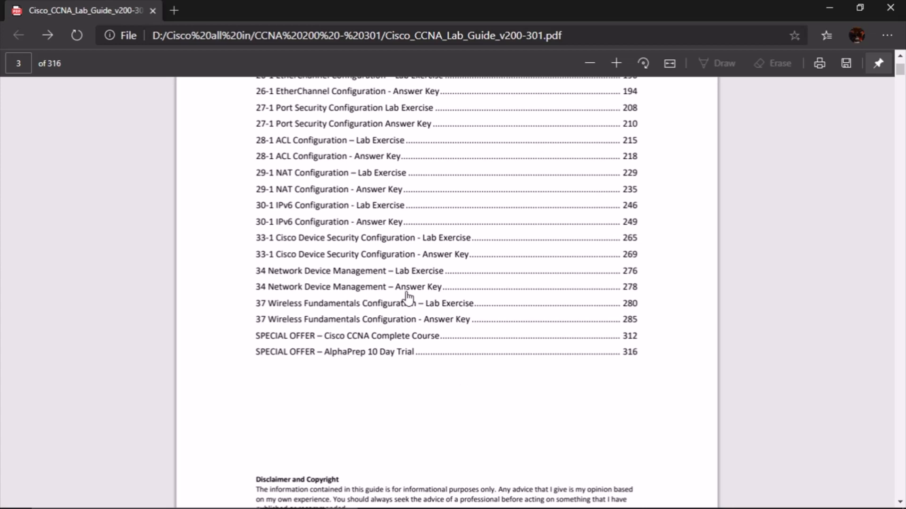
pyautogui.click(343, 310)
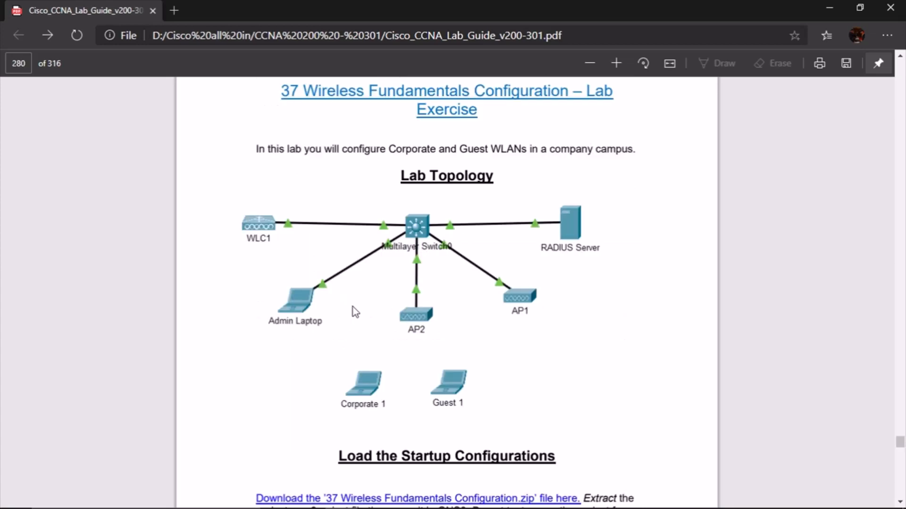
pyautogui.scroll(-9, 508, 346)
pyautogui.scroll(-15, 508, 346)
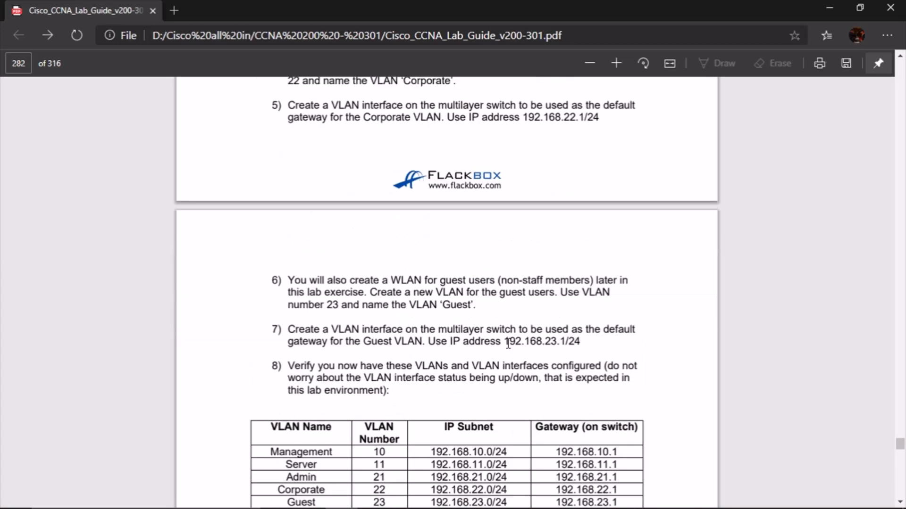
pyautogui.scroll(-10, 508, 343)
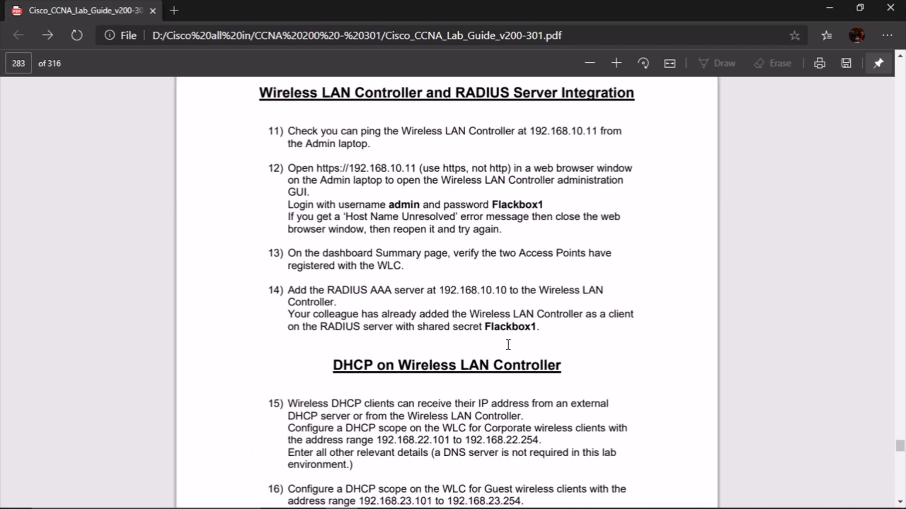
pyautogui.scroll(-1, 508, 345)
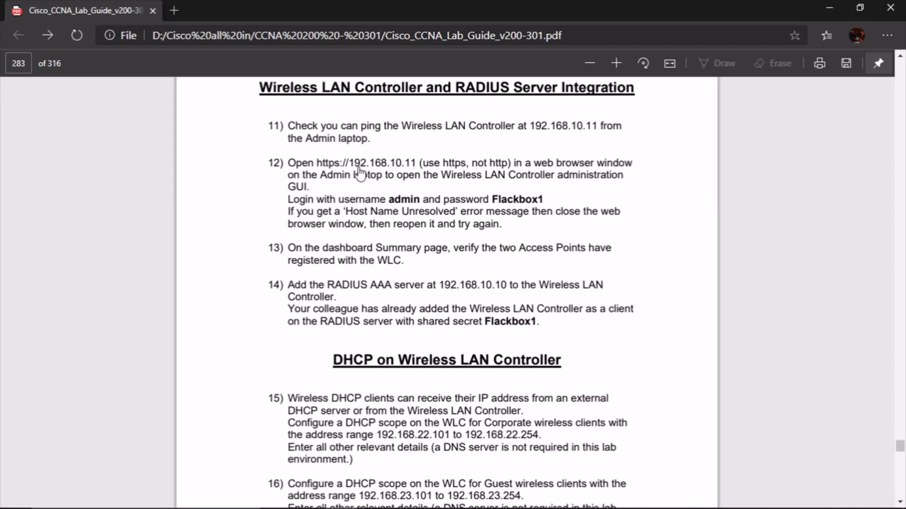
pyautogui.moveTo(416, 165); pyautogui.dragTo(319, 161)
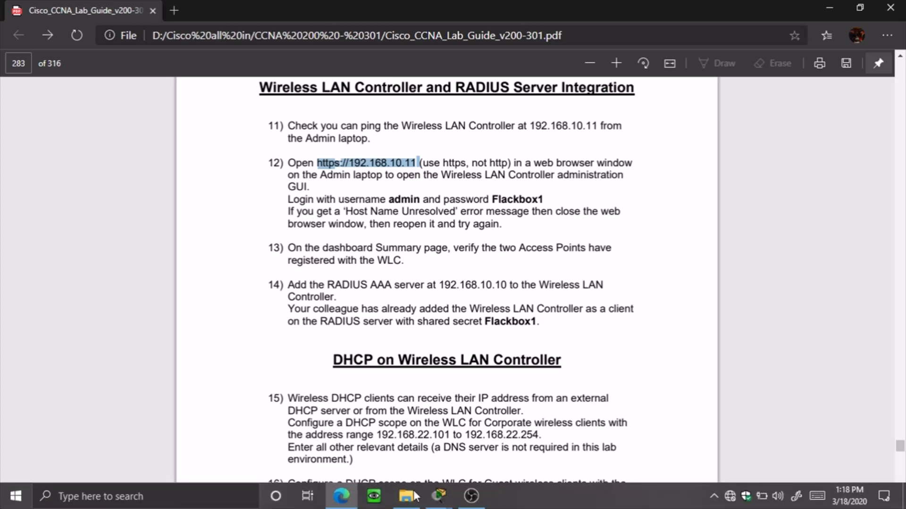
# Open the Admin Laptop's Web Browser and maximize the laptop window
pyautogui.moveTo(440, 500)
pyautogui.click(465, 443)
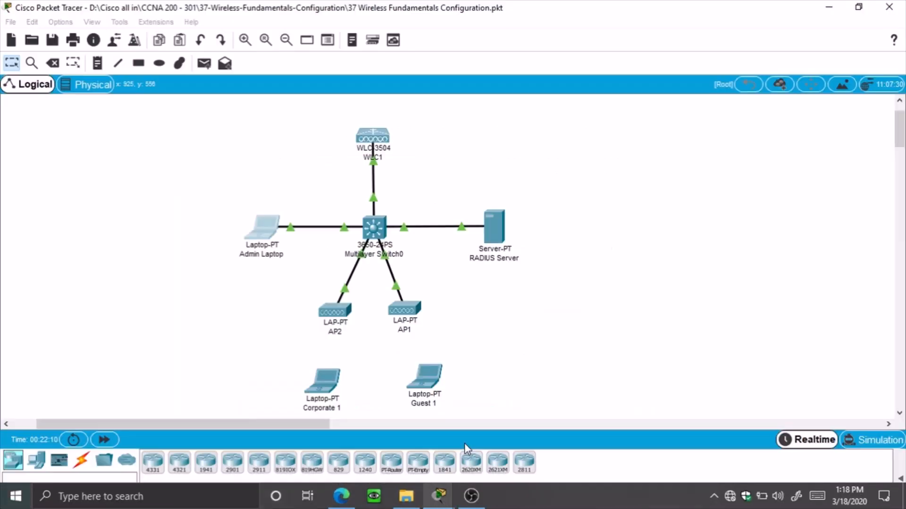
pyautogui.click(275, 236)
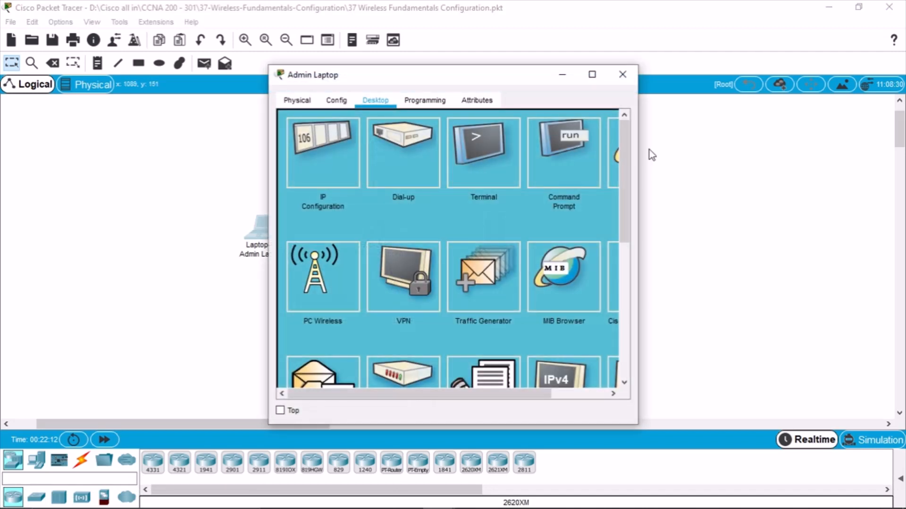
pyautogui.moveTo(637, 138); pyautogui.dragTo(760, 139)
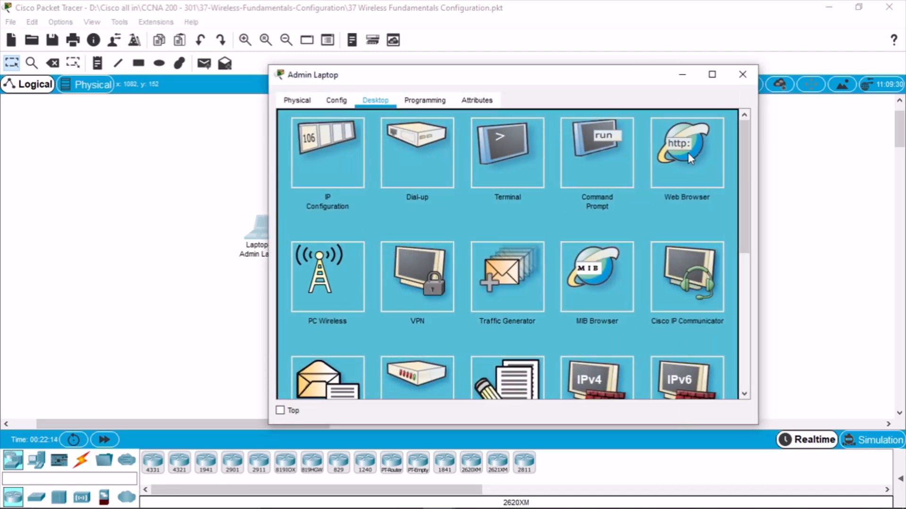
pyautogui.click(687, 152)
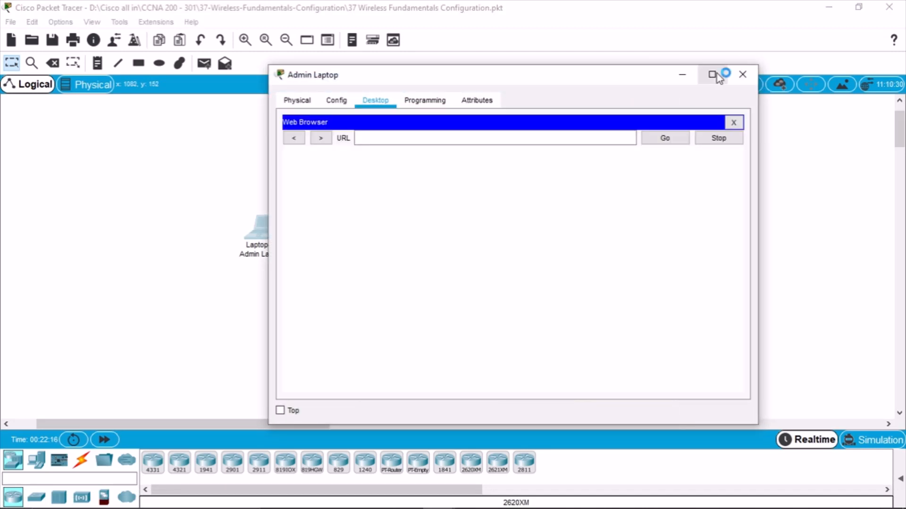
pyautogui.click(712, 74)
pyautogui.click(193, 72)
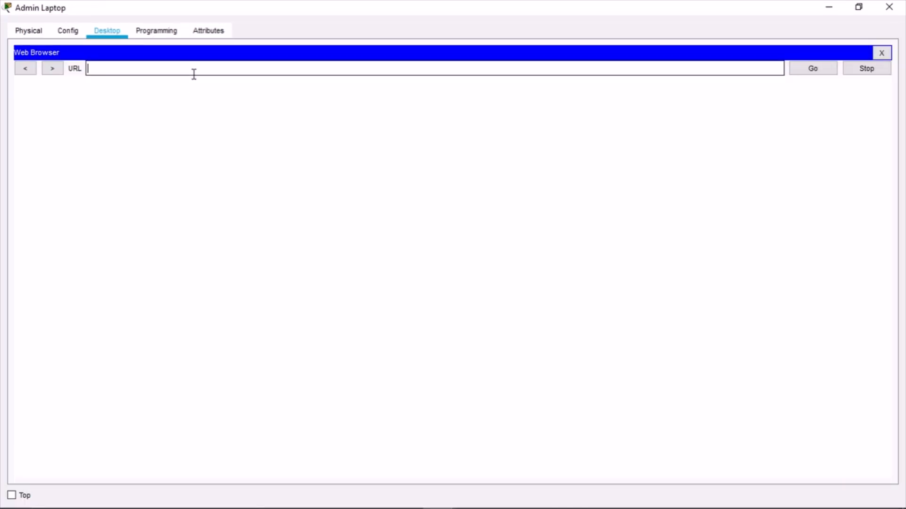
pyautogui.hotkey('ctrl', 'v')
pyautogui.hotkey('ctrl', 'a')
pyautogui.press('BackSpace')
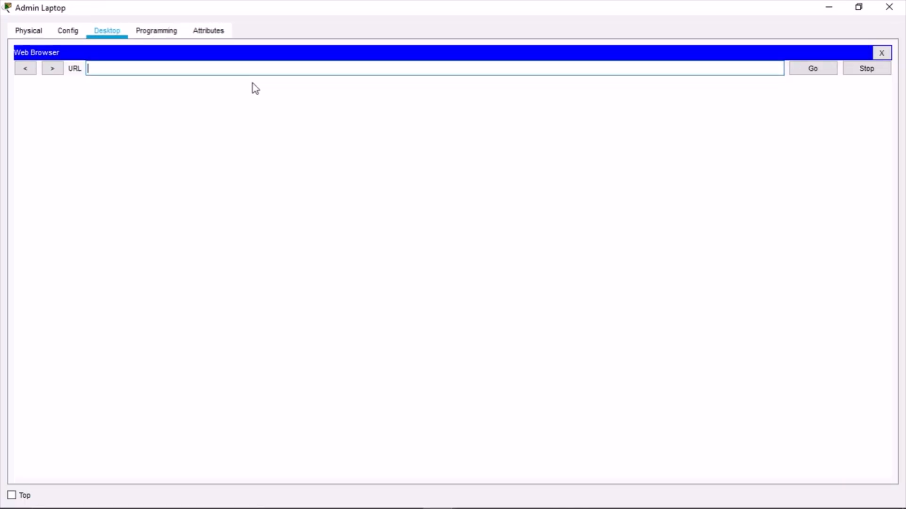
pyautogui.write('https://192.168.10.11')
pyautogui.press('Return')
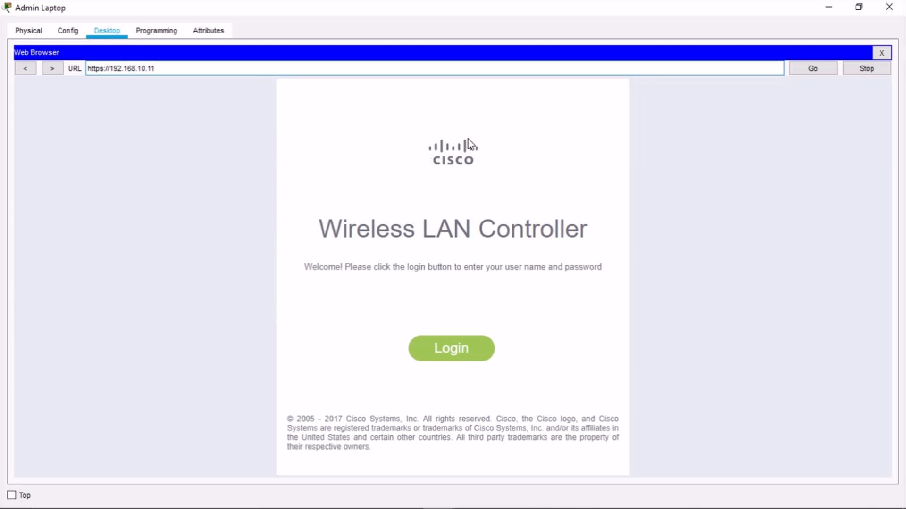
# Log into the WLC login page with username admin and its password
pyautogui.click(470, 359)
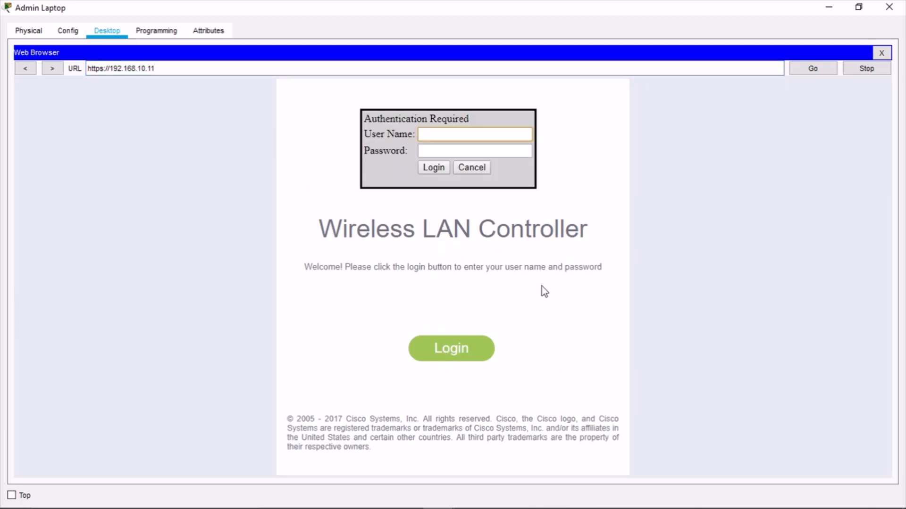
pyautogui.write('admin')
pyautogui.press('Tab')
pyautogui.write('*****')
pyautogui.press('Return')
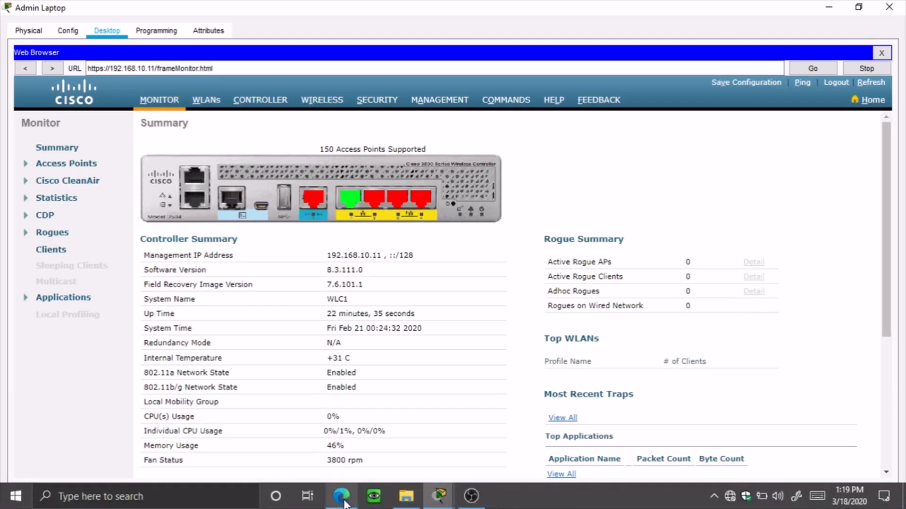
# Copy the WLC password given in step 12 of the lab guide
pyautogui.click(342, 496)
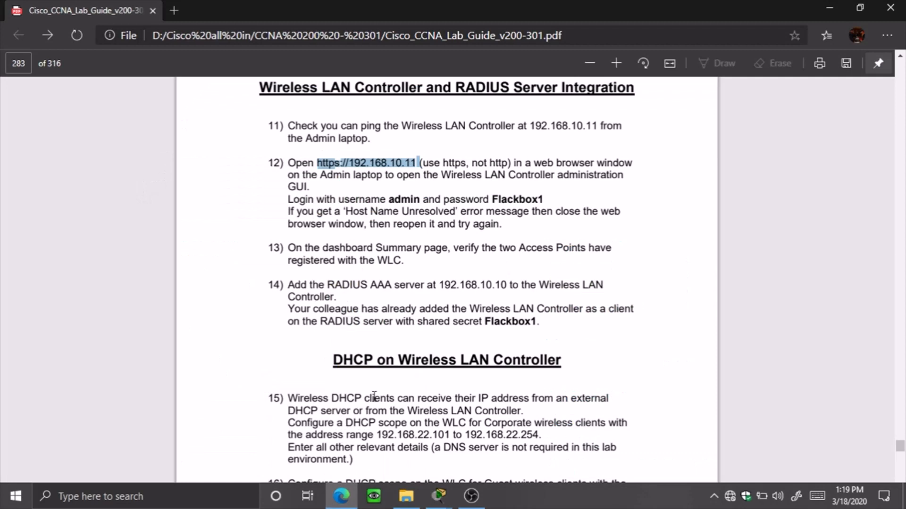
pyautogui.click(564, 196)
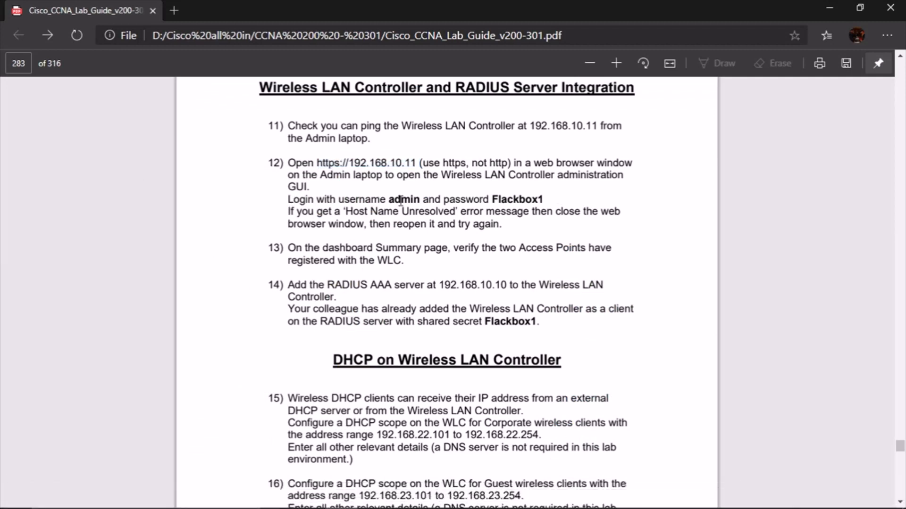
pyautogui.doubleClick(520, 201)
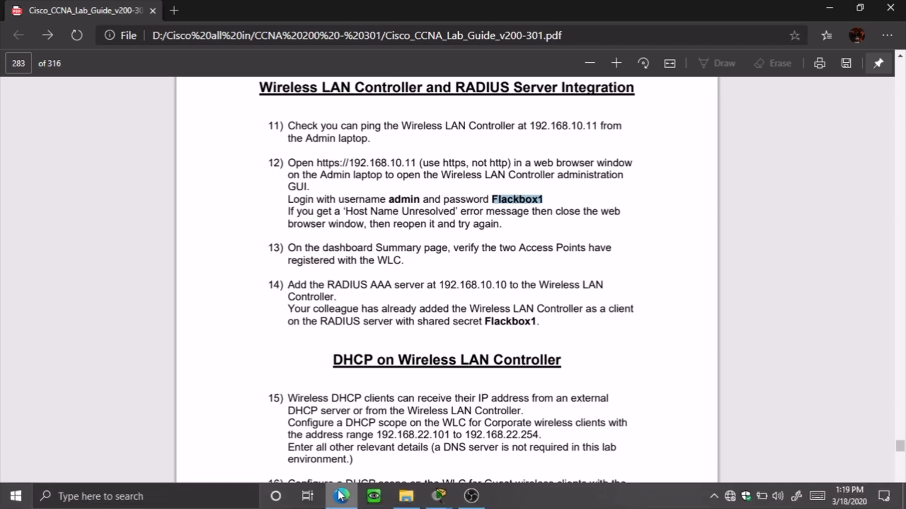
pyautogui.click(341, 494)
# Log out of the WLC GUI, retry login as admin, and dismiss the invalid-login error
pyautogui.click(836, 83)
pyautogui.click(461, 349)
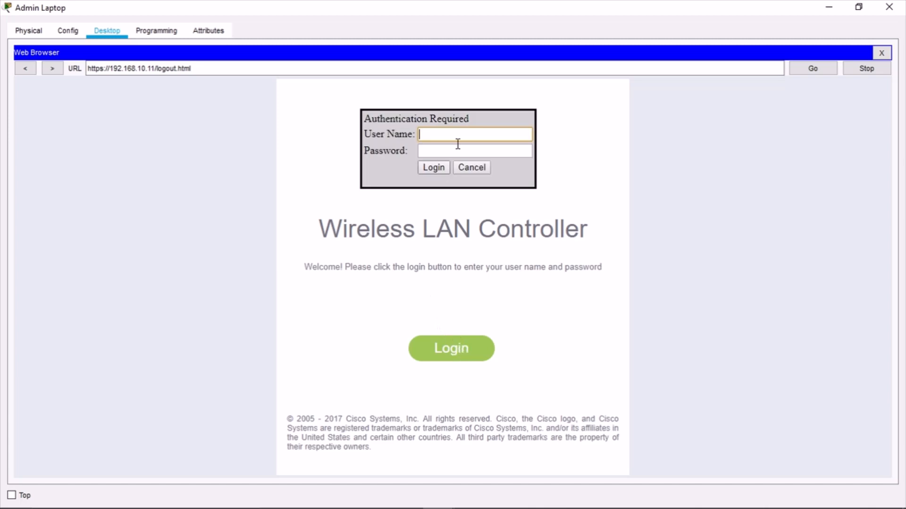
pyautogui.write('admin')
pyautogui.press('Tab')
pyautogui.hotkey('ctrl', 'v')
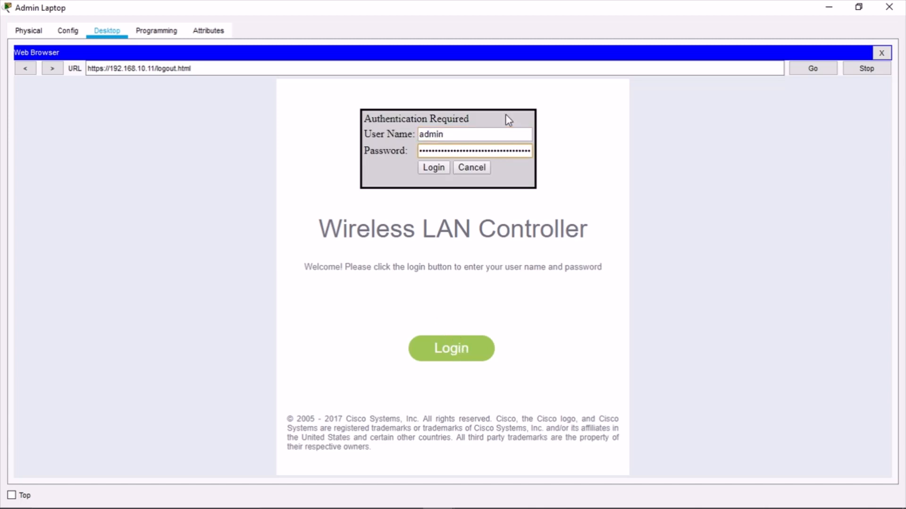
pyautogui.hotkey('ctrl', 'a')
pyautogui.press('BackSpace')
pyautogui.write('•••••••')
pyautogui.press('Return')
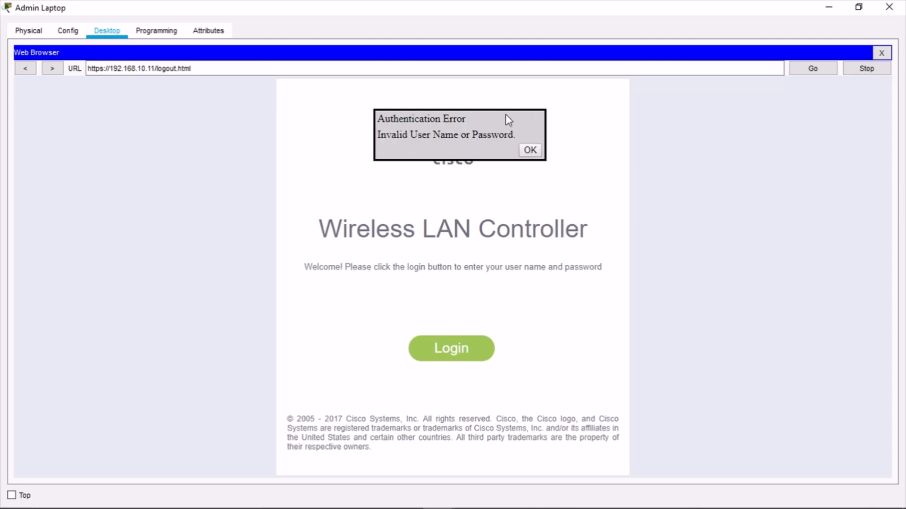
pyautogui.click(530, 150)
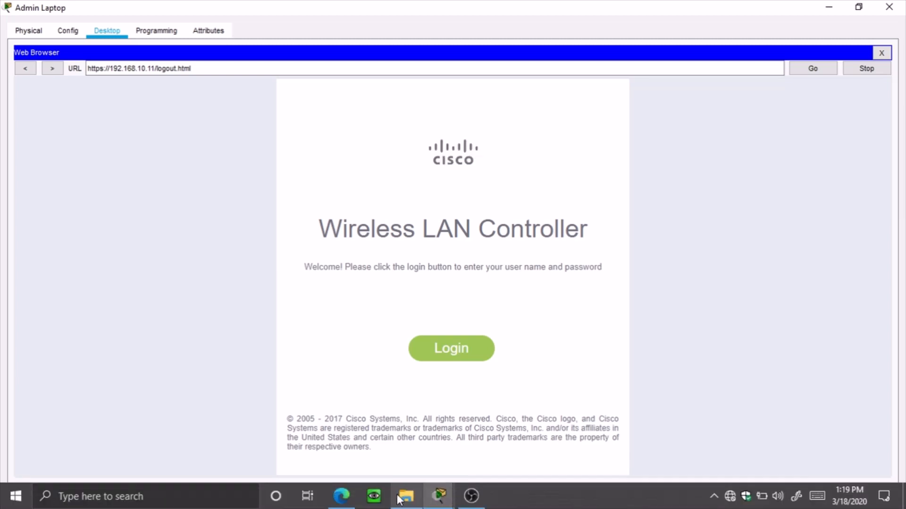
# Log in again as admin, reach Monitor Summary, then bring the lab guide back up
pyautogui.click(339, 496)
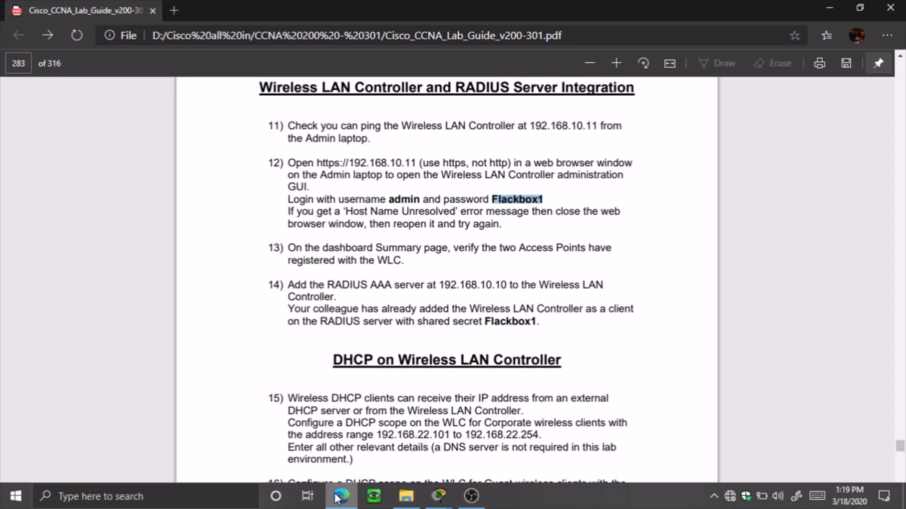
pyautogui.click(338, 496)
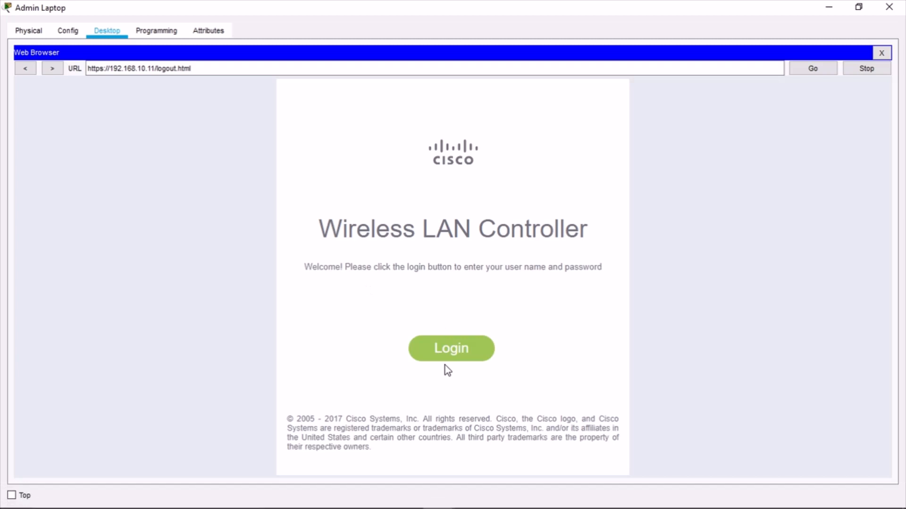
pyautogui.click(447, 355)
pyautogui.write('admin')
pyautogui.press('Tab')
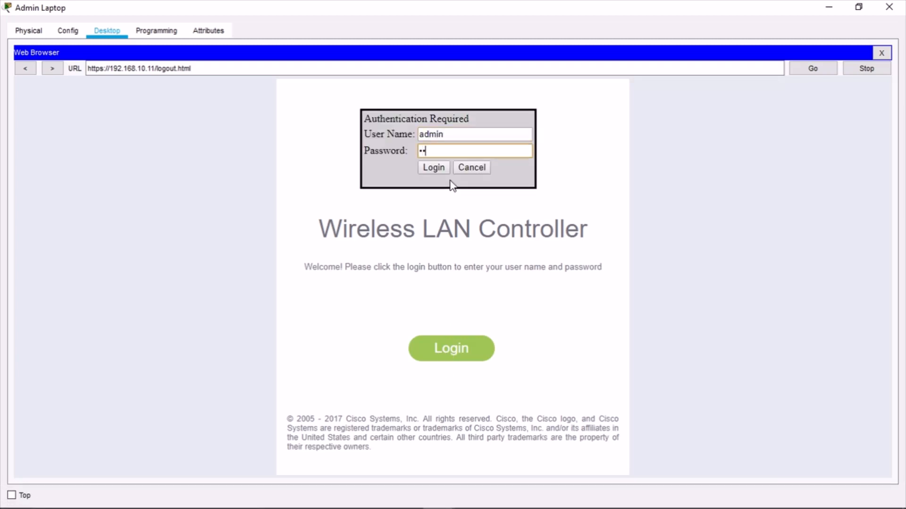
pyautogui.write('••••••••')
pyautogui.press('Return')
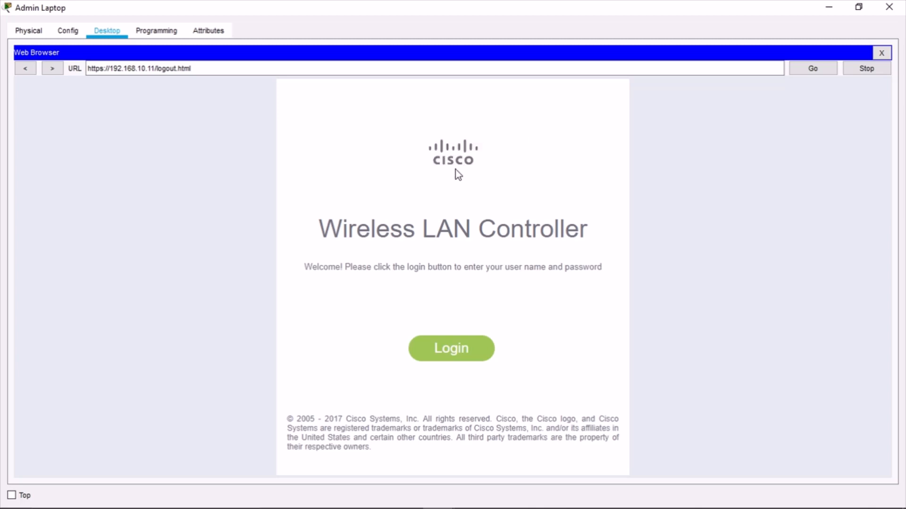
pyautogui.click(437, 359)
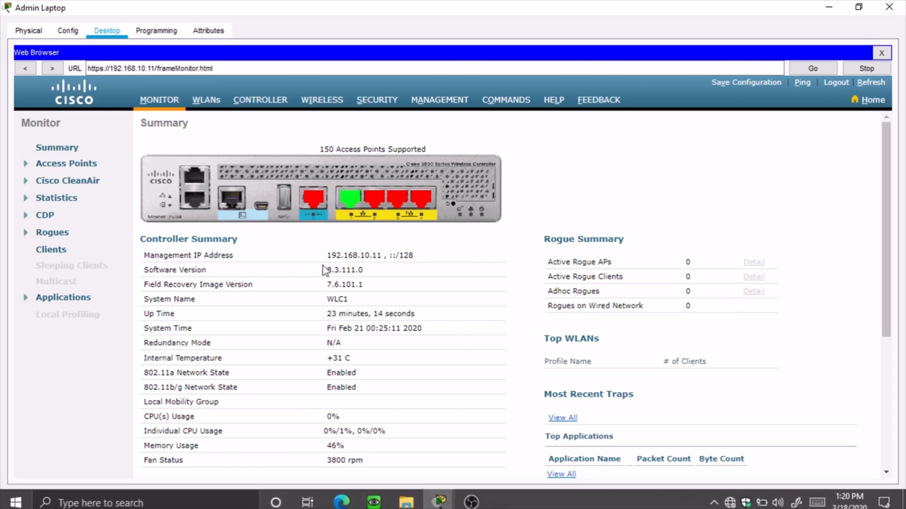
pyautogui.click(343, 504)
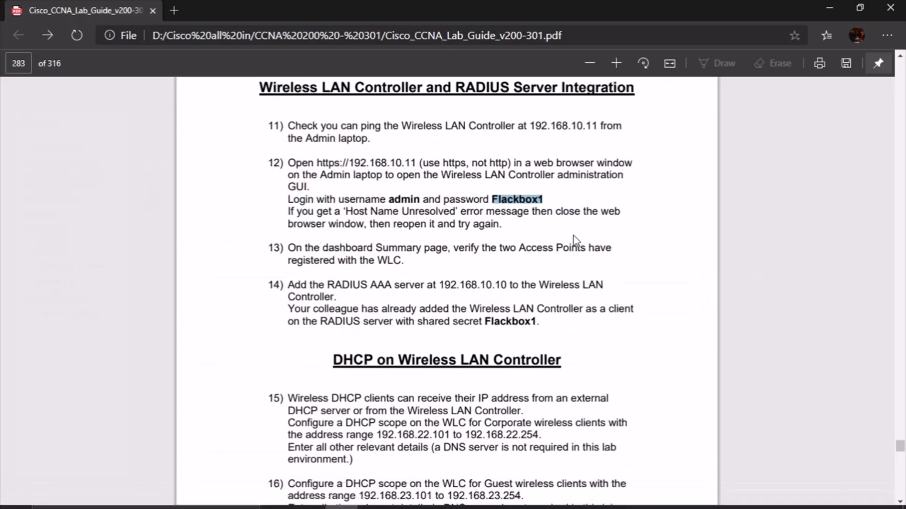
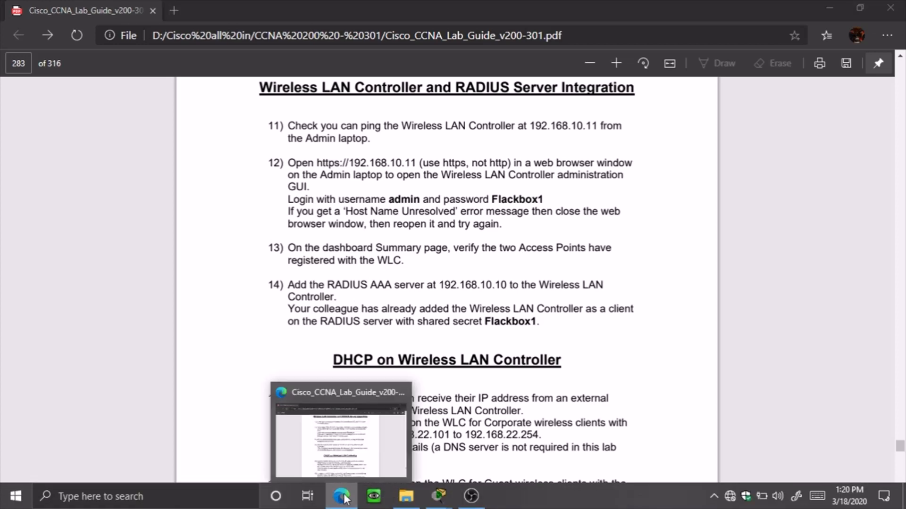
# Check the WLC's All APs count and detail list to confirm AP1 and AP2 are joined
pyautogui.click(344, 498)
pyautogui.scroll(-2, 417, 316)
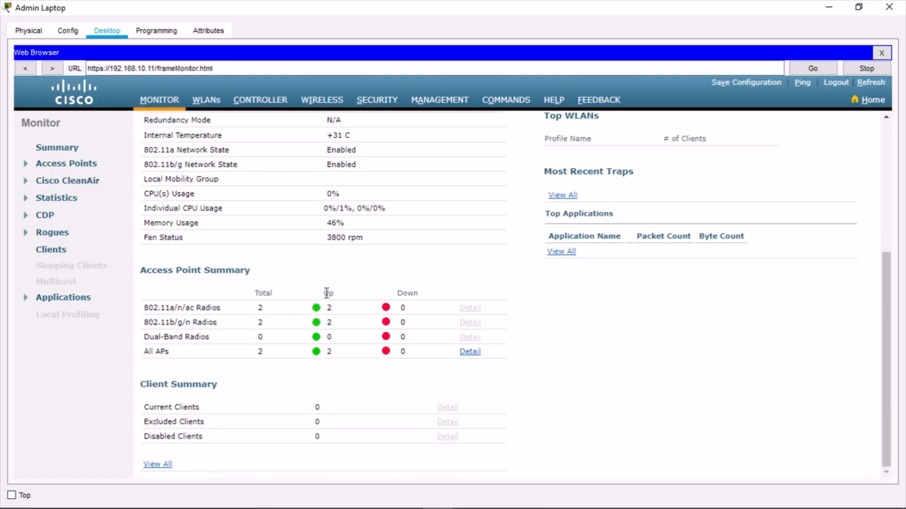
pyautogui.moveTo(149, 352); pyautogui.dragTo(219, 353)
pyautogui.click(220, 357)
pyautogui.moveTo(267, 355); pyautogui.dragTo(346, 360)
pyautogui.click(475, 356)
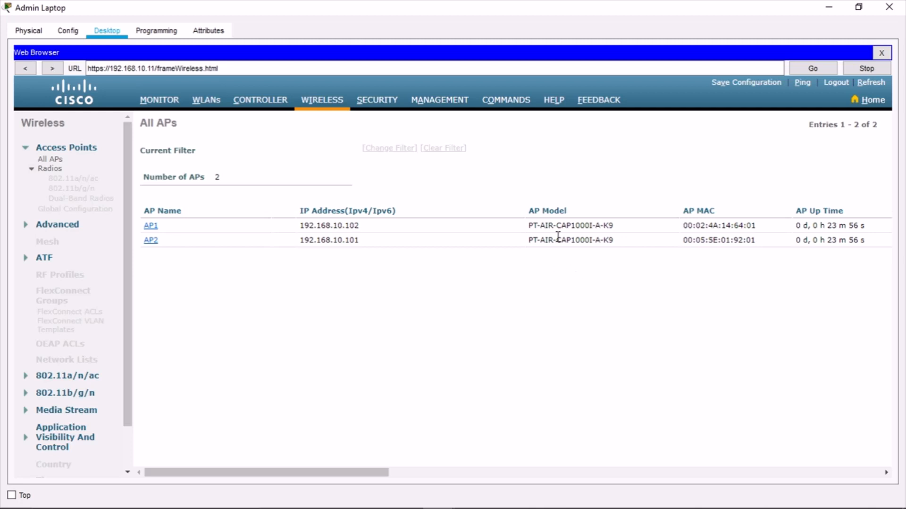
pyautogui.click(829, 6)
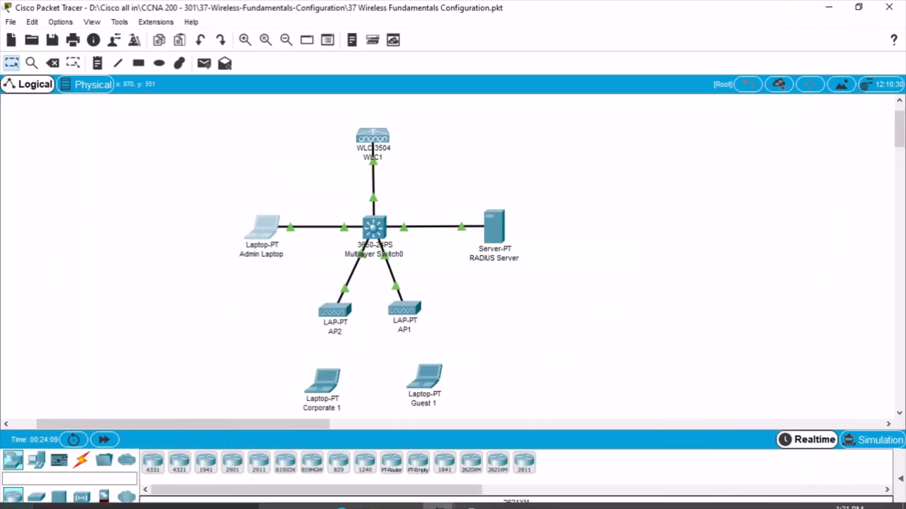
pyautogui.click(341, 496)
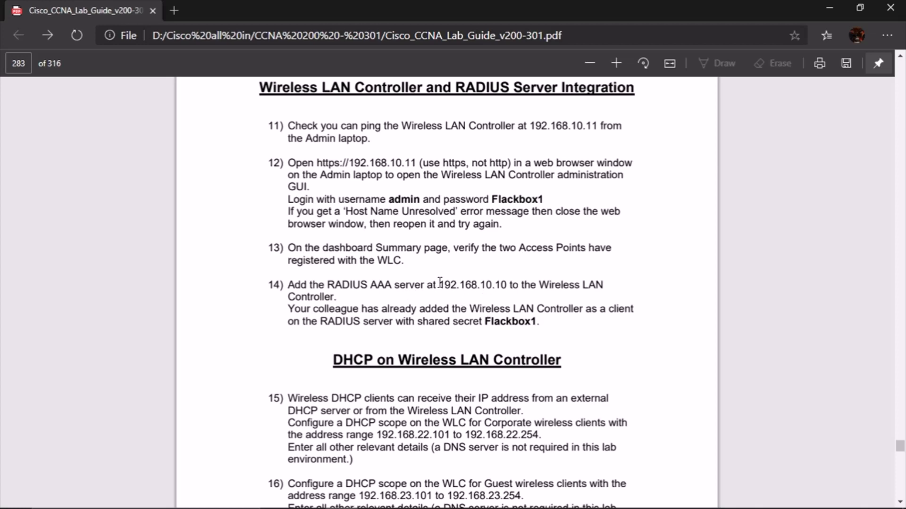
pyautogui.scroll(-3, 436, 289)
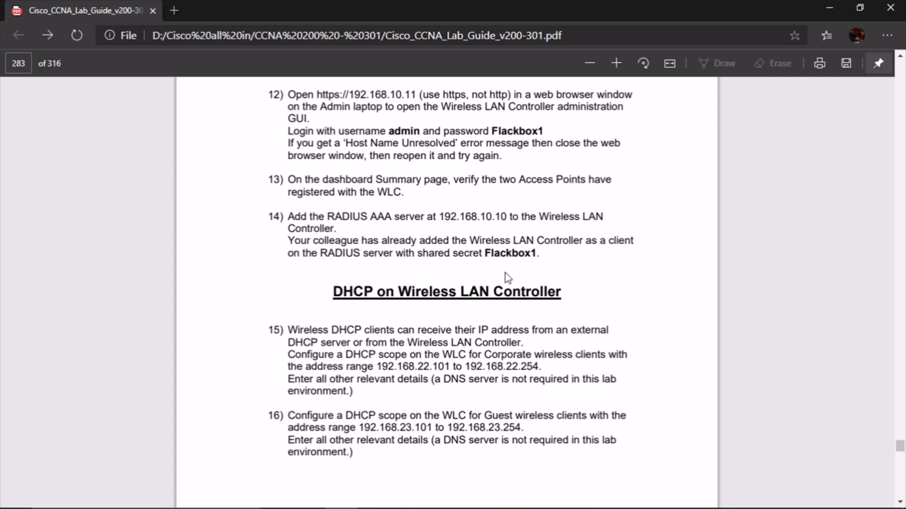
pyautogui.moveTo(480, 255); pyautogui.dragTo(538, 254)
pyautogui.click(513, 257)
pyautogui.moveTo(483, 254); pyautogui.dragTo(538, 255)
pyautogui.rightClick(523, 255)
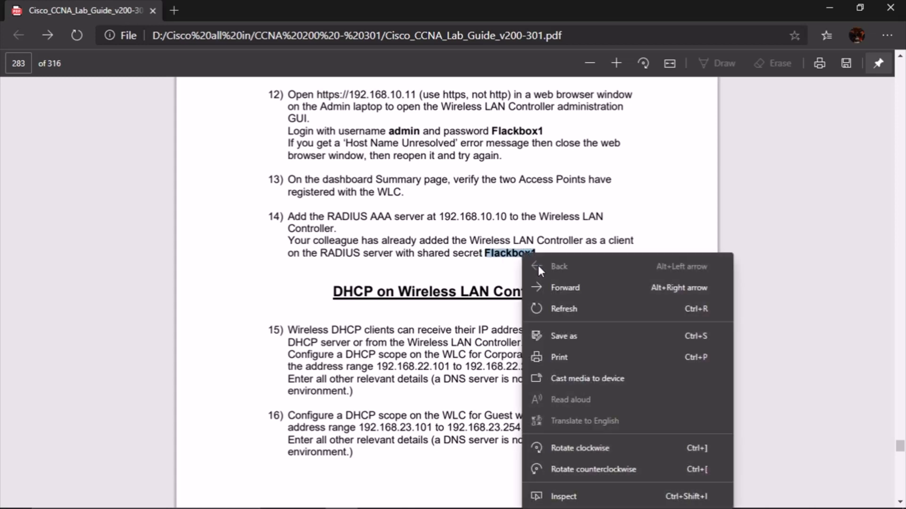
pyautogui.click(515, 276)
pyautogui.rightClick(505, 246)
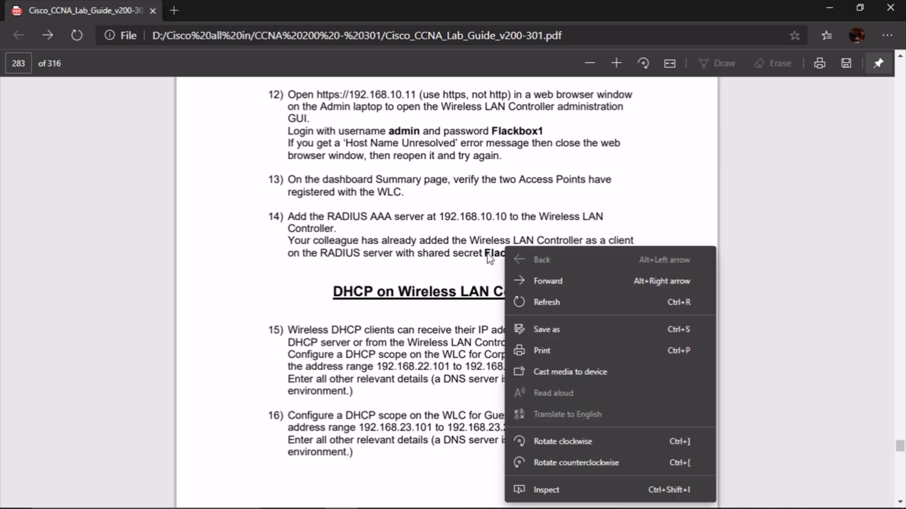
pyautogui.click(488, 255)
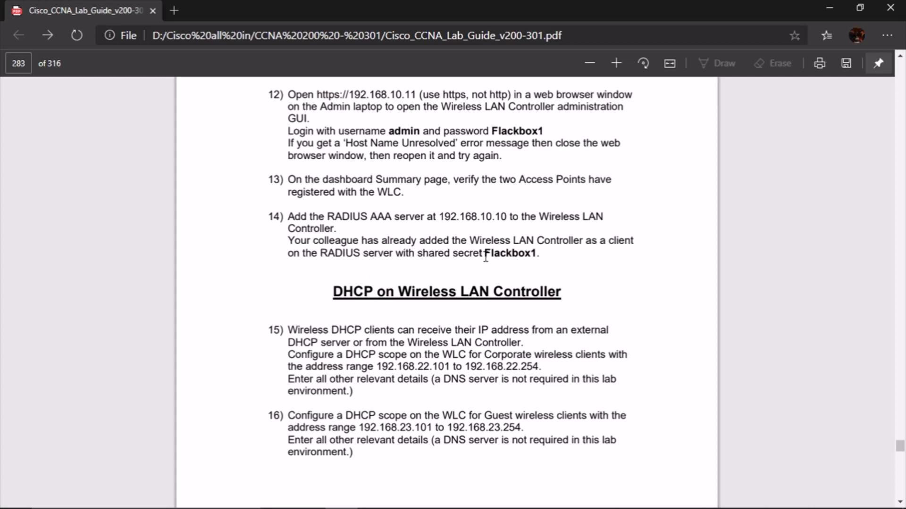
pyautogui.moveTo(287, 241); pyautogui.dragTo(567, 238)
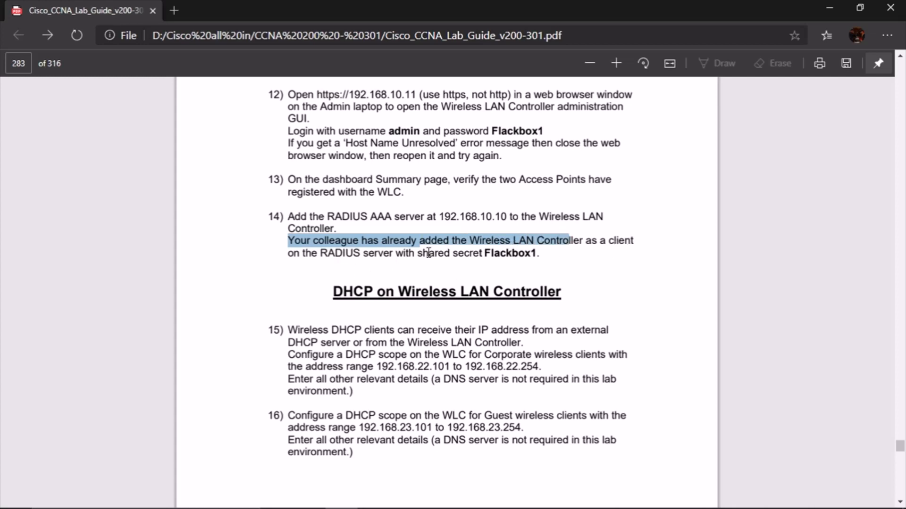
pyautogui.click(598, 259)
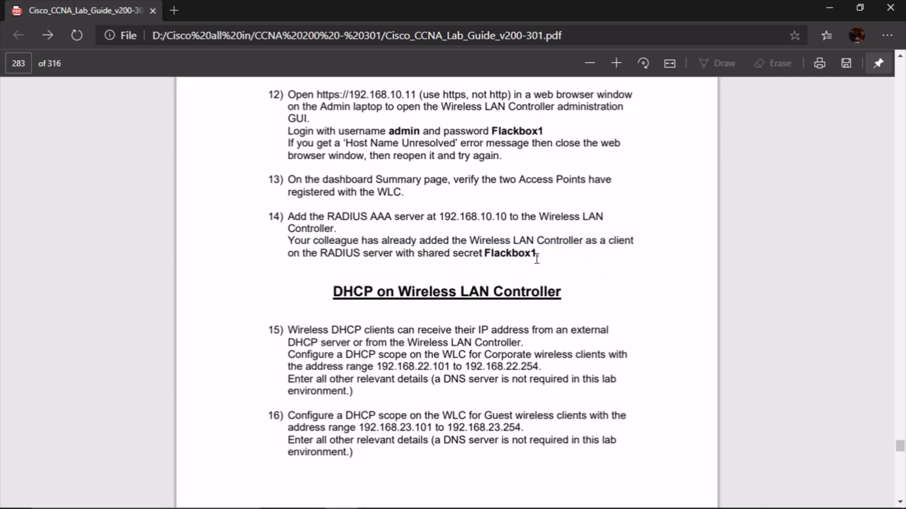
pyautogui.moveTo(440, 217); pyautogui.dragTo(508, 216)
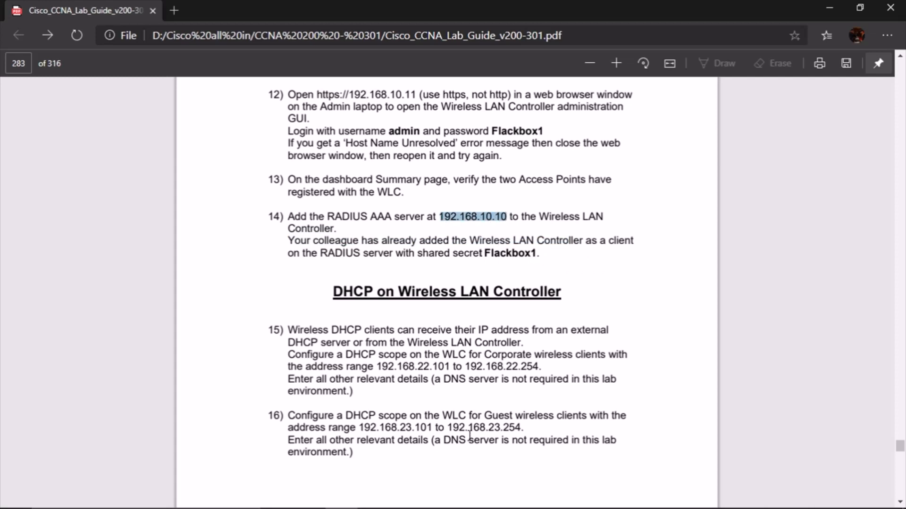
pyautogui.click(822, 4)
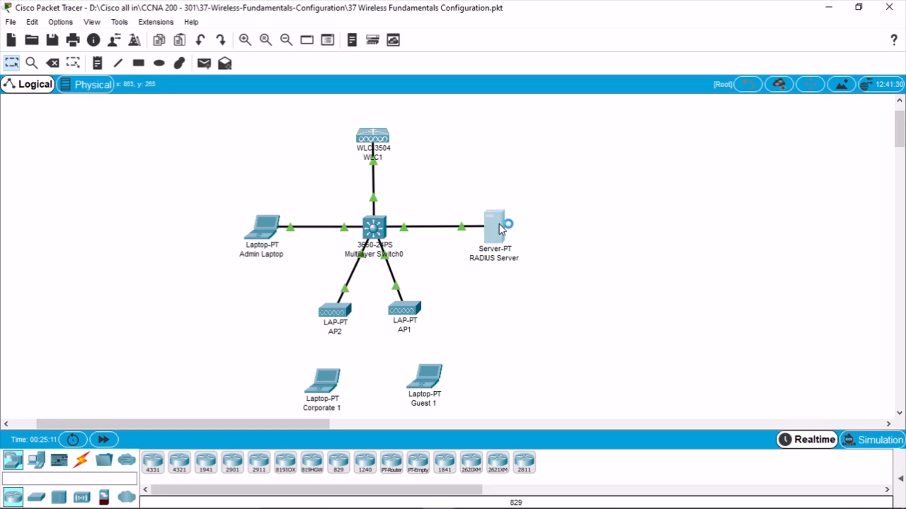
pyautogui.click(590, 77)
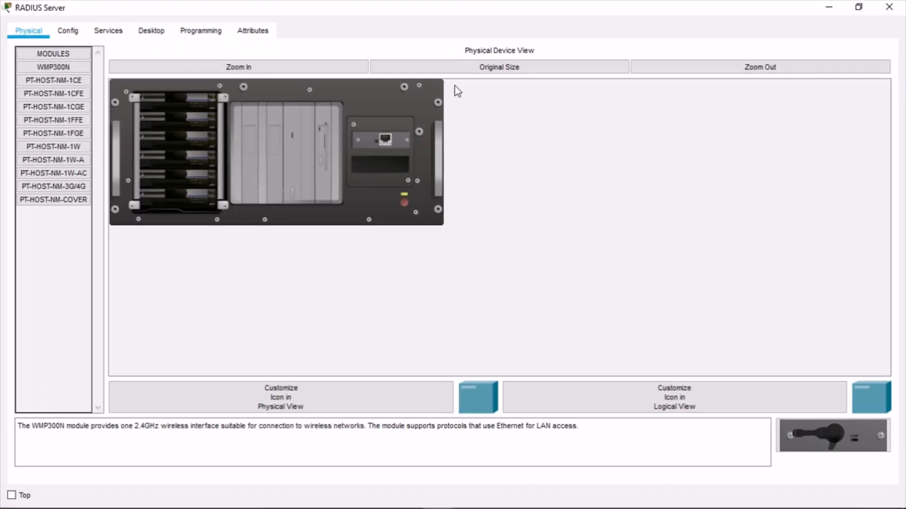
pyautogui.click(105, 32)
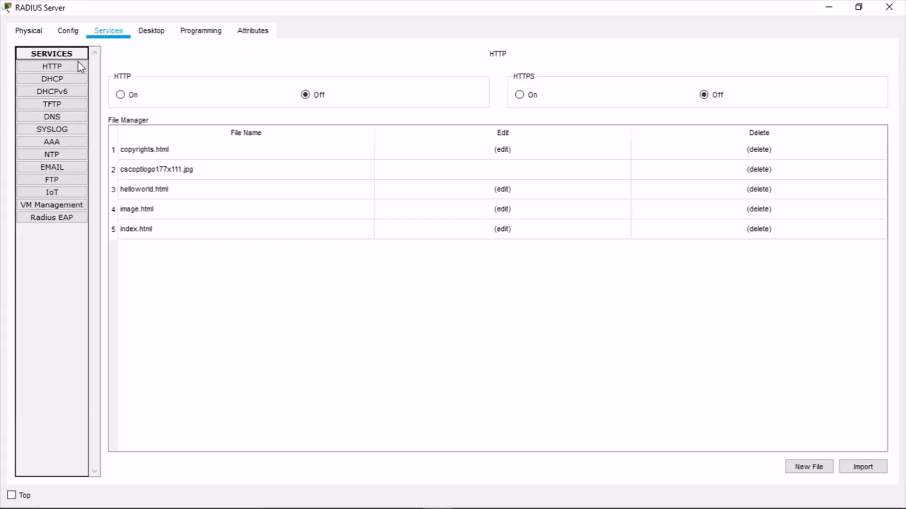
pyautogui.click(52, 142)
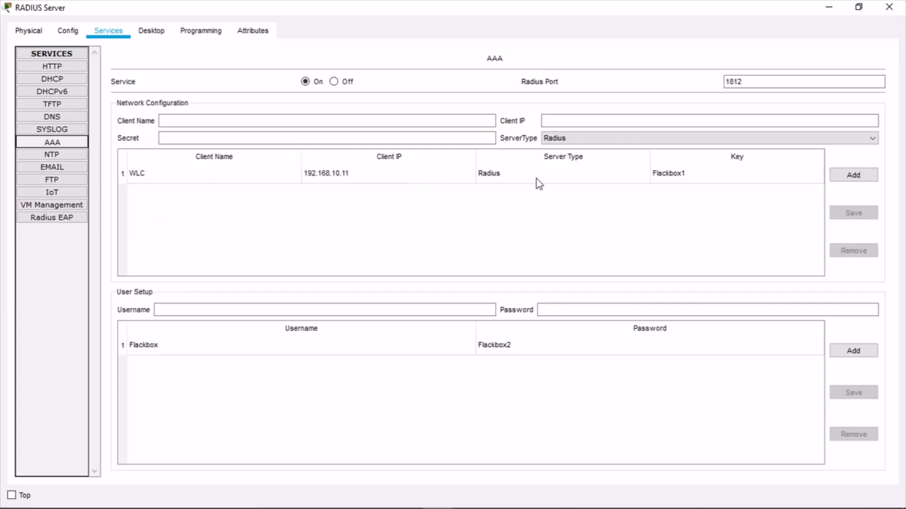
pyautogui.click(654, 176)
pyautogui.moveTo(195, 142); pyautogui.dragTo(98, 137)
pyautogui.hotkey('ctrl', 'c')
pyautogui.click(176, 177)
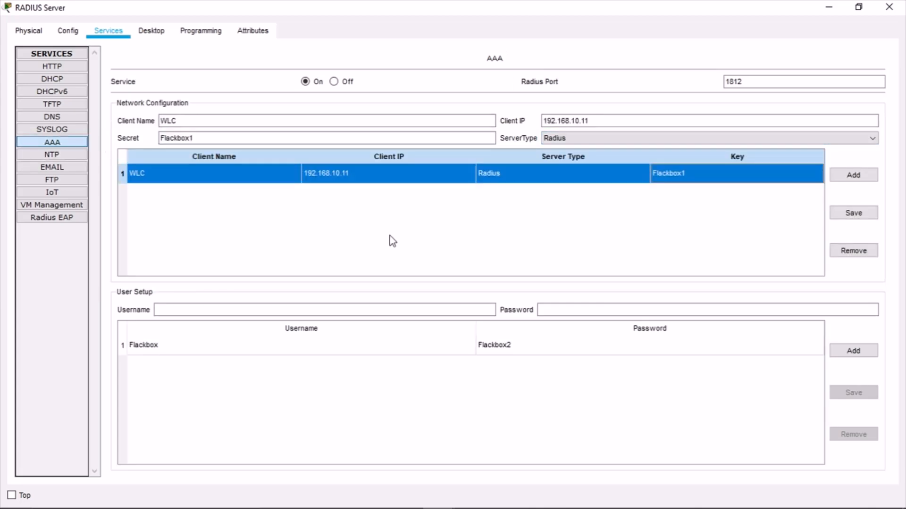
pyautogui.click(281, 351)
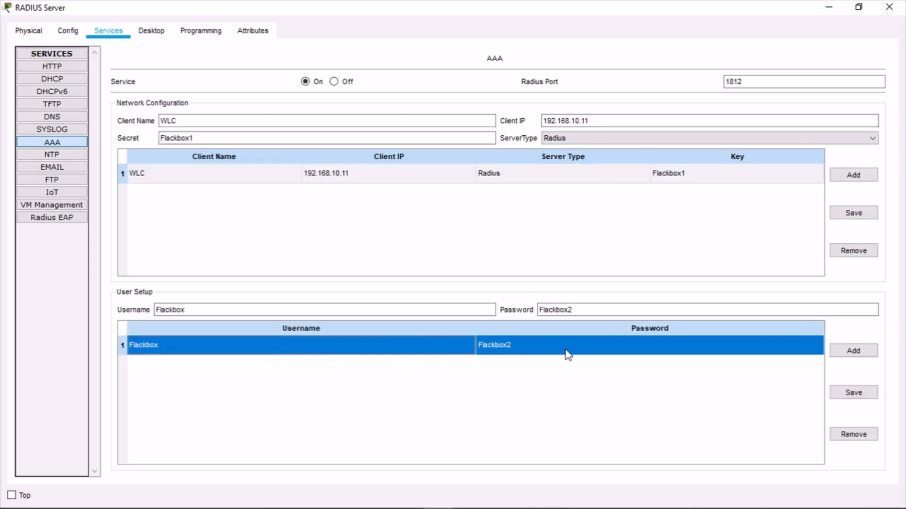
pyautogui.click(889, 9)
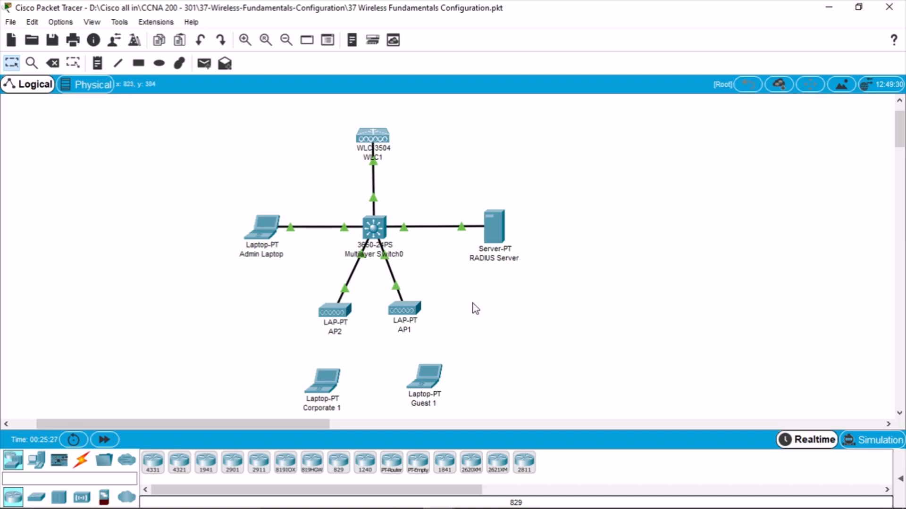
pyautogui.moveTo(383, 507)
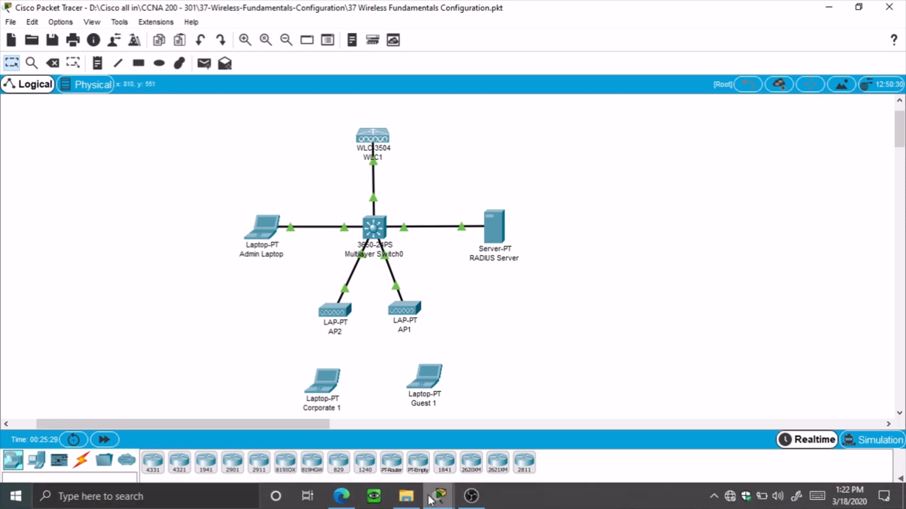
# Go to the WLC's Security > RADIUS Authentication servers page and start a new server entry
pyautogui.moveTo(430, 500)
pyautogui.click(632, 437)
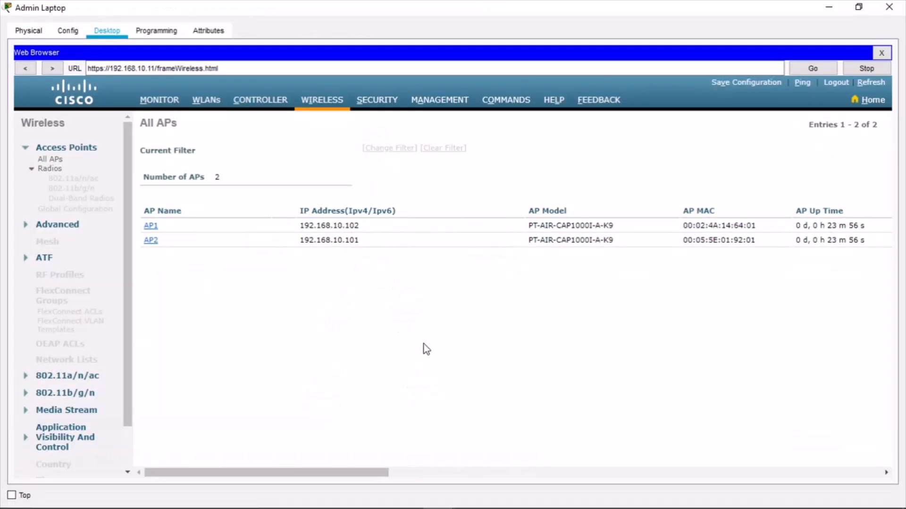
pyautogui.click(377, 104)
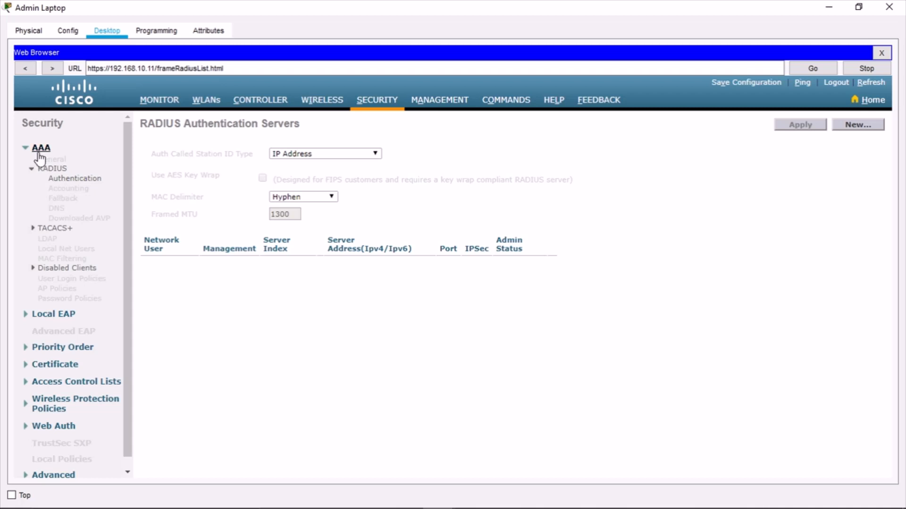
pyautogui.click(63, 171)
pyautogui.click(63, 170)
pyautogui.click(860, 126)
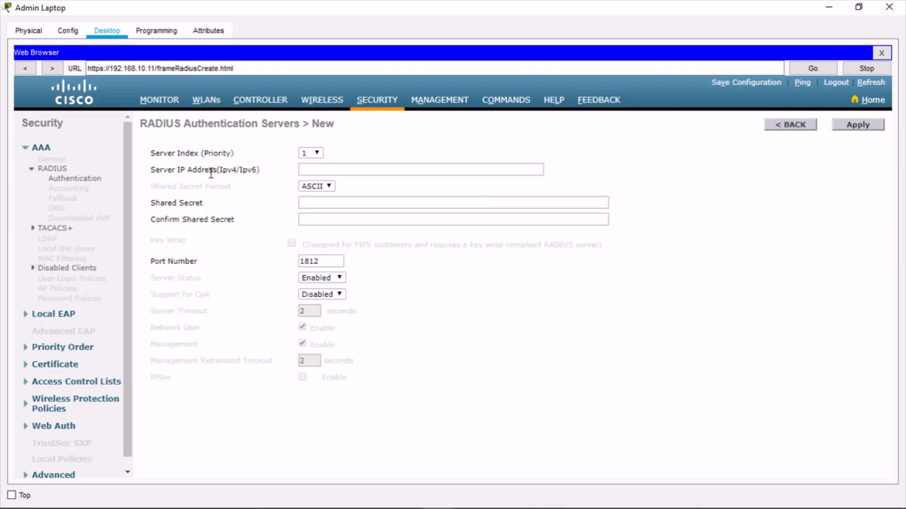
# Enter server IP 192.168.10.10 and the shared secret twice, keeping port 1812
pyautogui.click(360, 168)
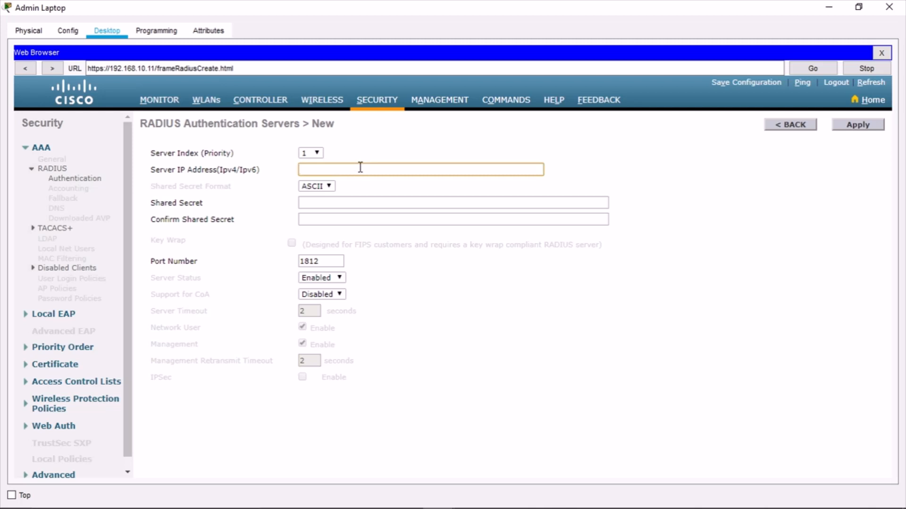
pyautogui.hotkey('ctrl', 'v')
pyautogui.moveTo(363, 171); pyautogui.dragTo(240, 173)
pyautogui.press('BackSpace')
pyautogui.write('192.168.10.')
pyautogui.click(341, 202)
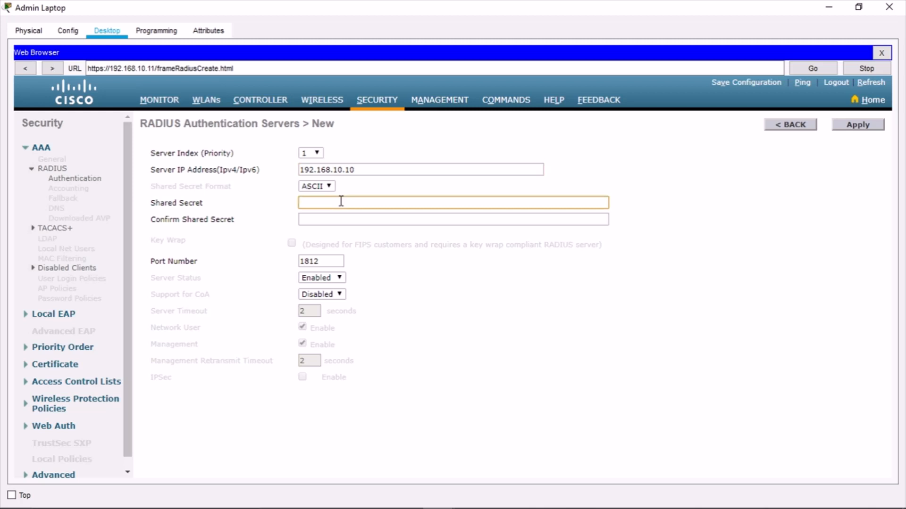
pyautogui.click(340, 218)
pyautogui.hotkey('ctrl', 'v')
pyautogui.click(335, 256)
pyautogui.moveTo(334, 256); pyautogui.dragTo(224, 292)
pyautogui.click(513, 352)
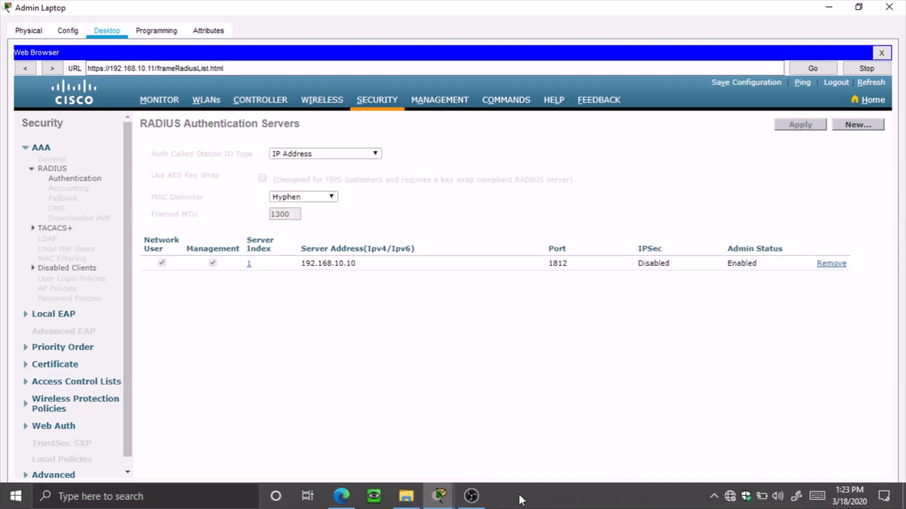
pyautogui.click(350, 495)
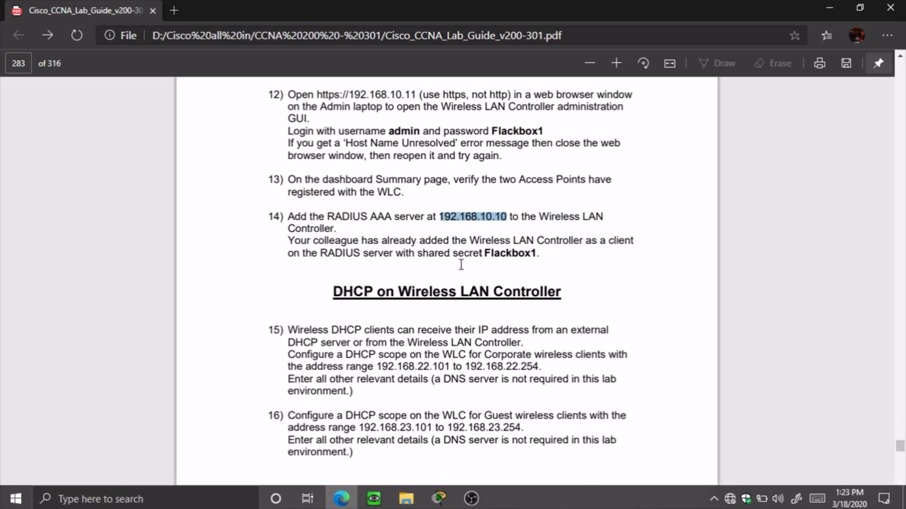
# Read guide step 15 on the Corporate DHCP scope and its client address range
pyautogui.click(568, 262)
pyautogui.scroll(-1, 570, 262)
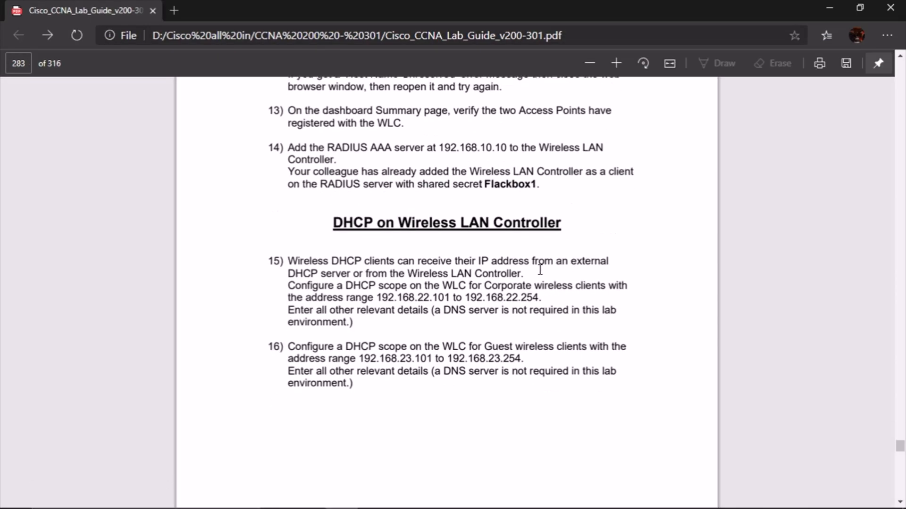
pyautogui.scroll(-1, 613, 234)
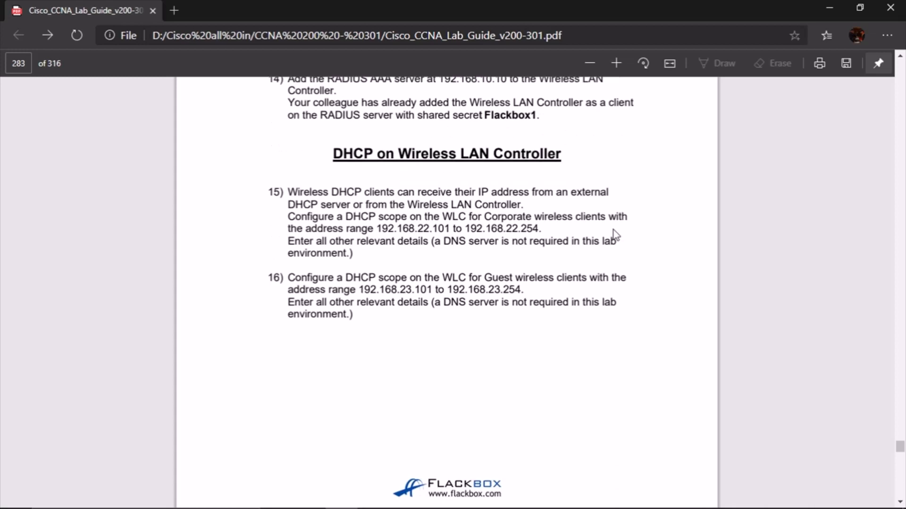
pyautogui.scroll(-1, 665, 285)
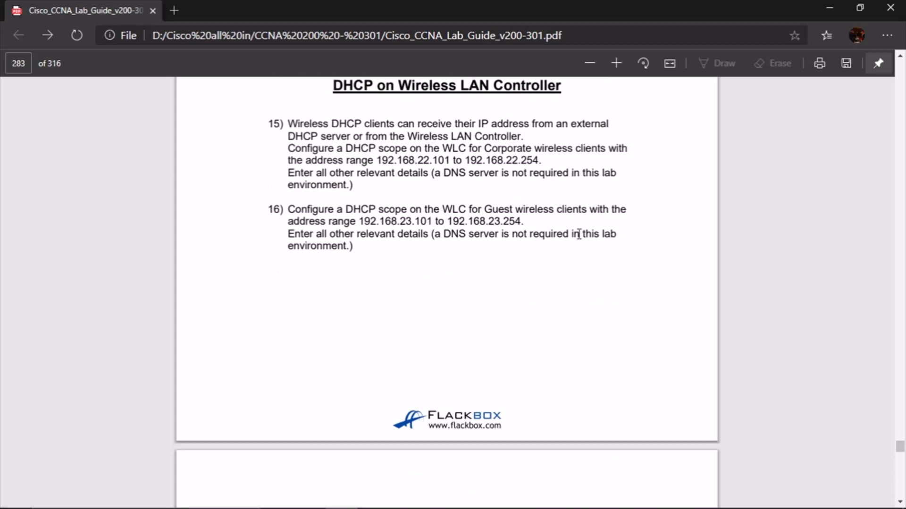
pyautogui.scroll(1, 392, 118)
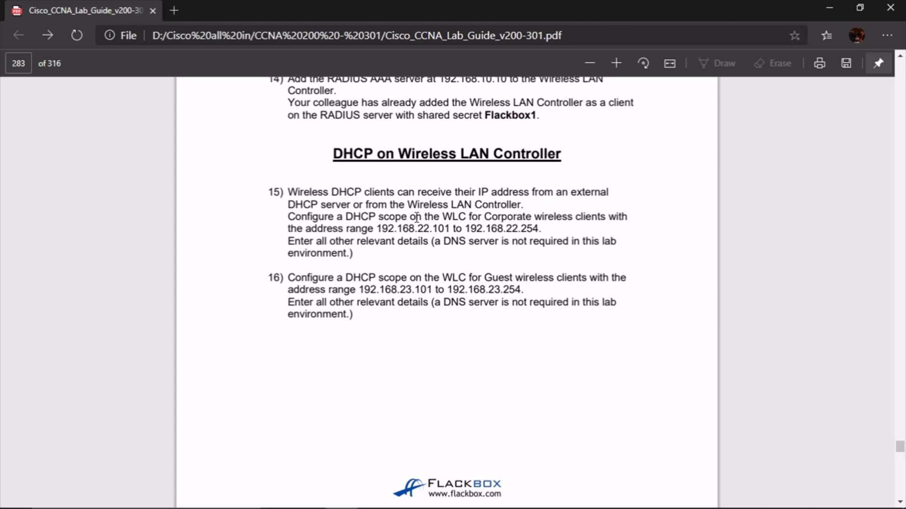
pyautogui.moveTo(355, 218); pyautogui.dragTo(548, 217)
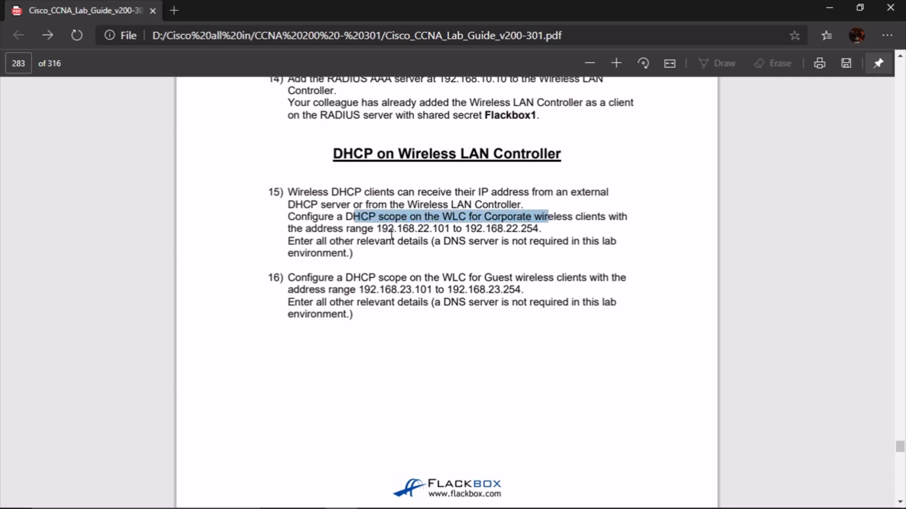
pyautogui.moveTo(430, 228); pyautogui.dragTo(541, 229)
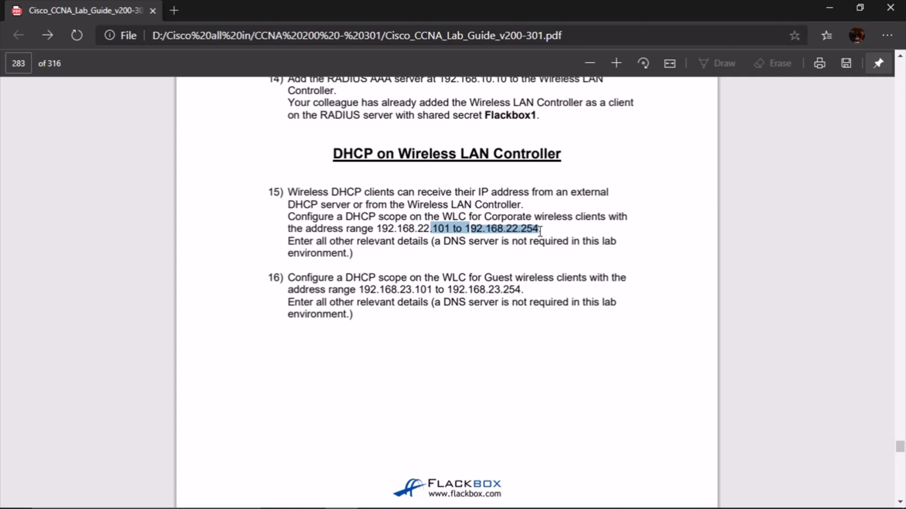
pyautogui.moveTo(397, 290); pyautogui.dragTo(472, 292)
pyautogui.click(460, 293)
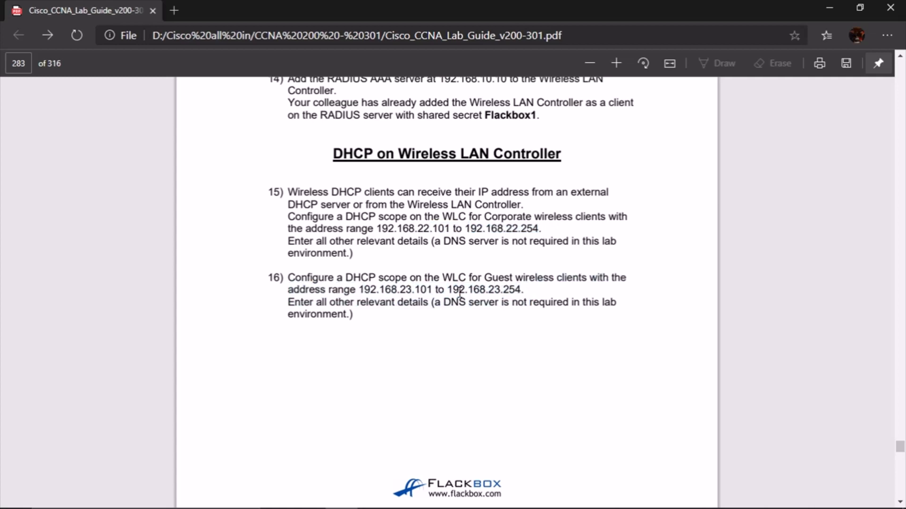
pyautogui.doubleClick(517, 216)
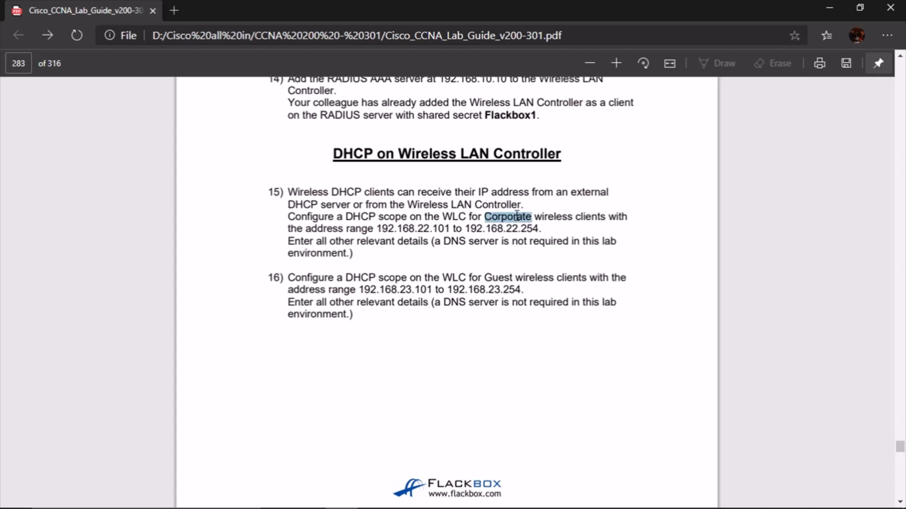
pyautogui.moveTo(433, 491)
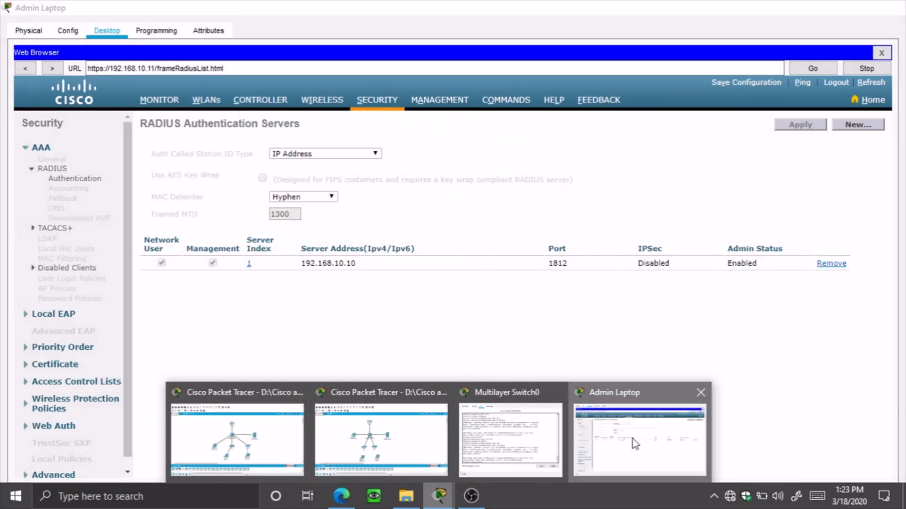
pyautogui.click(640, 440)
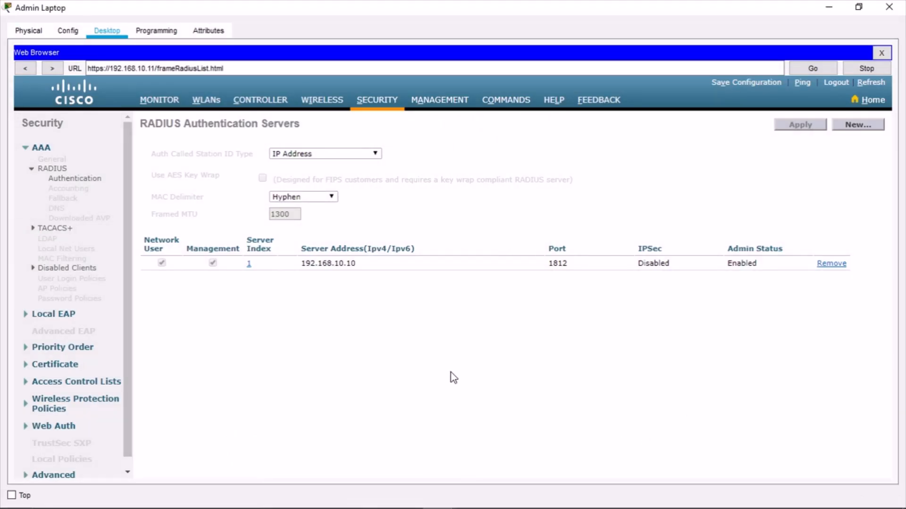
# Go to Controller > Internal DHCP Server > DHCP Scope and start a new scope
pyautogui.click(257, 102)
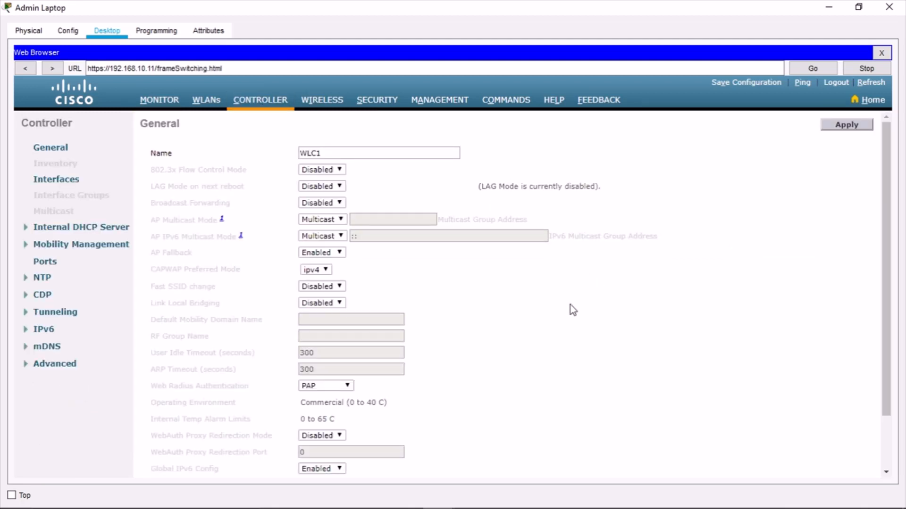
pyautogui.click(71, 180)
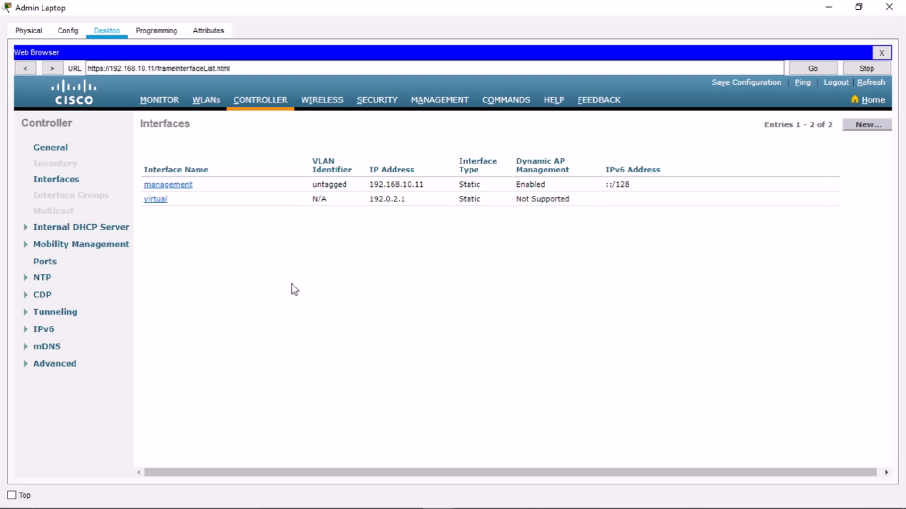
pyautogui.click(113, 227)
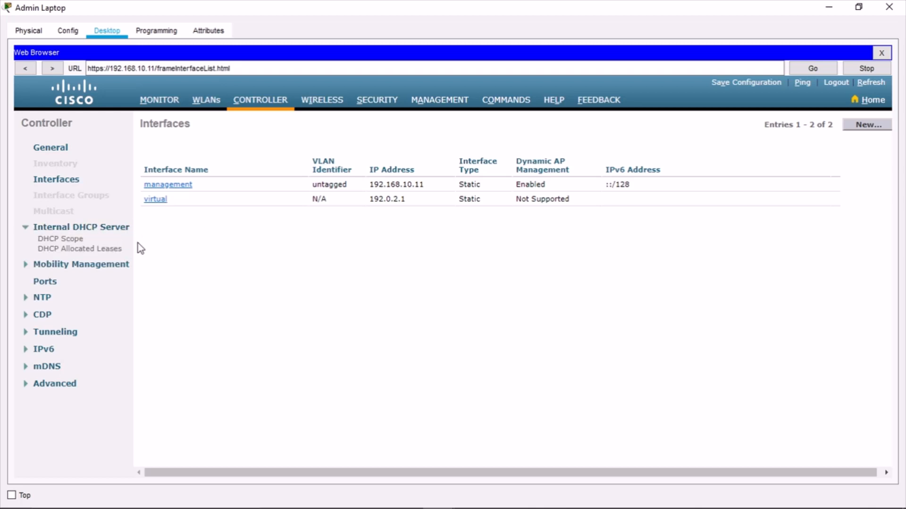
pyautogui.click(71, 240)
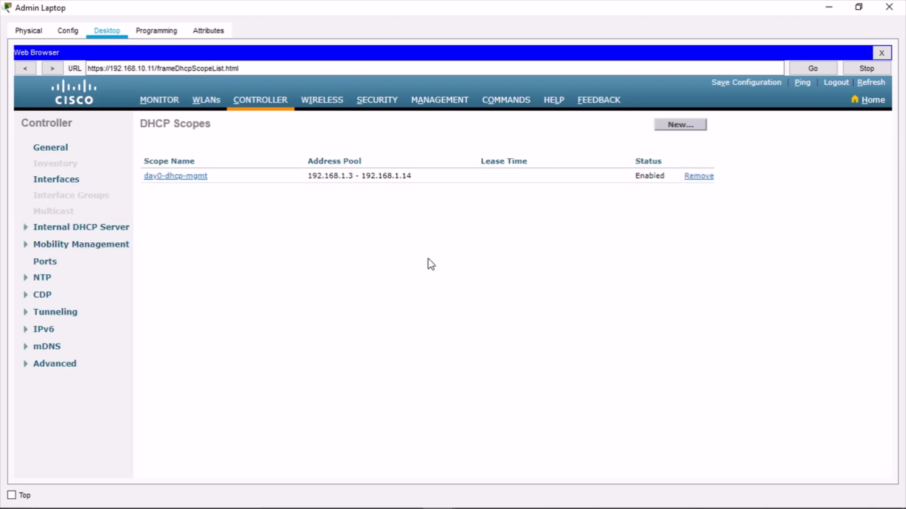
pyautogui.click(694, 124)
pyautogui.click(241, 154)
# Name the new DHCP scope 'Corporate', replacing the mistyped text, and apply it
pyautogui.write('Flackbox1')
pyautogui.moveTo(269, 154); pyautogui.dragTo(149, 137)
pyautogui.write('Corporate')
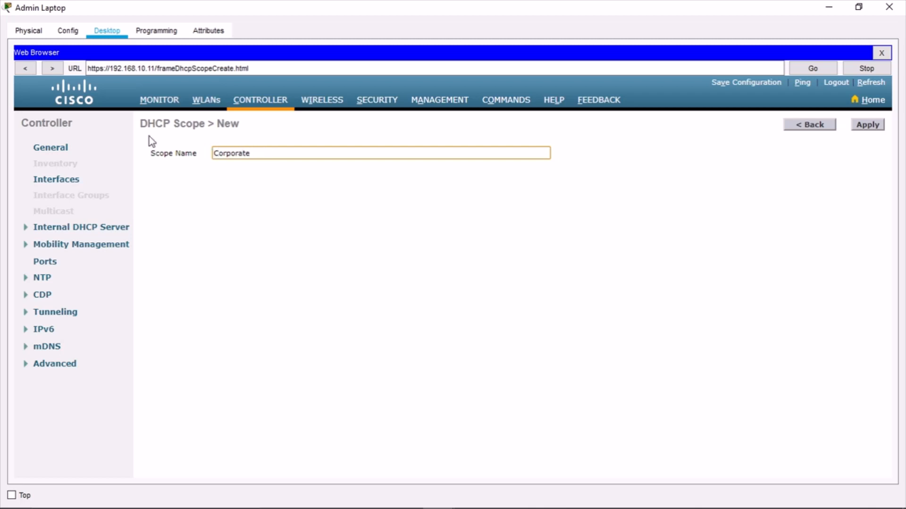
pyautogui.click(486, 228)
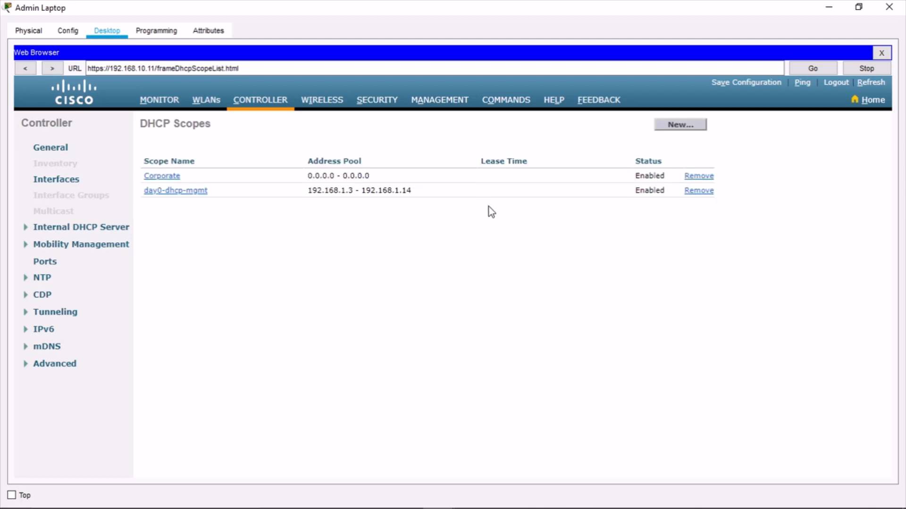
# Set the Corporate scope pool to 192.168.22.101 – 192.168.22.254
pyautogui.click(156, 178)
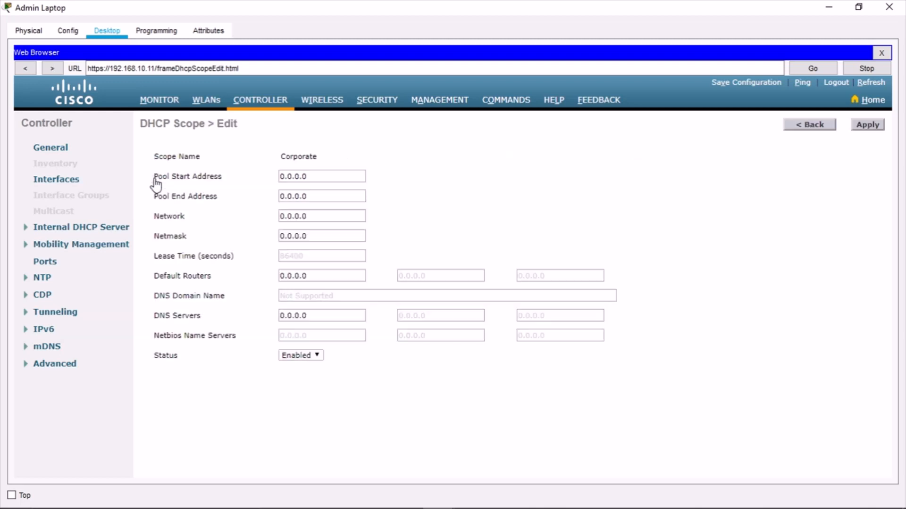
pyautogui.click(331, 176)
pyautogui.write('192')
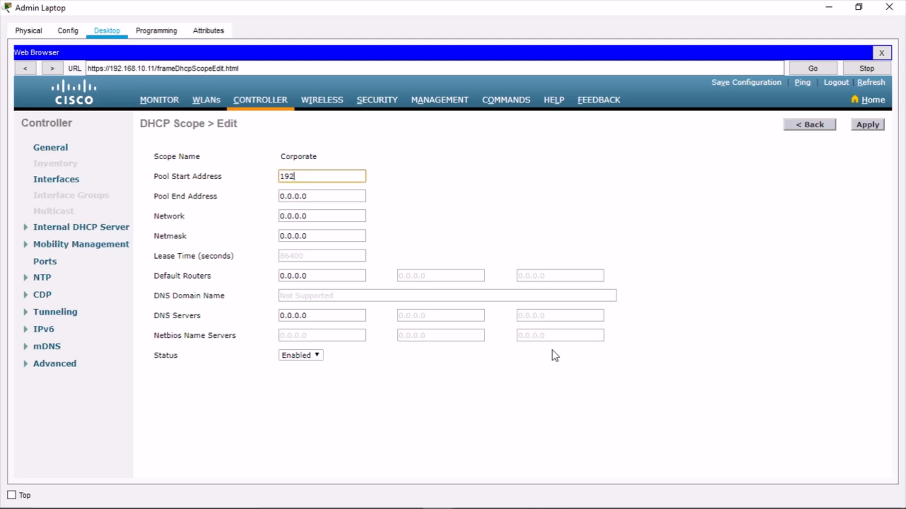
pyautogui.write('.168.22.')
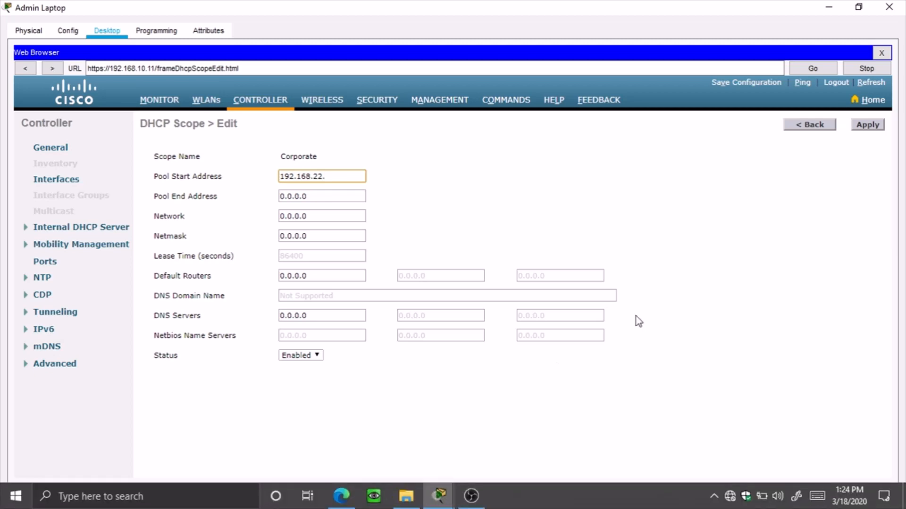
pyautogui.click(858, 7)
pyautogui.moveTo(433, 77); pyautogui.dragTo(389, 268)
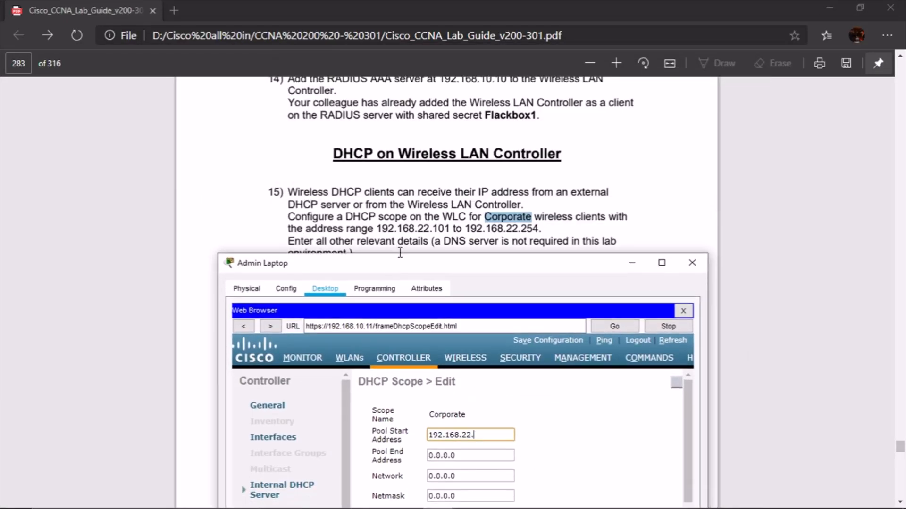
pyautogui.scroll(-1, 448, 214)
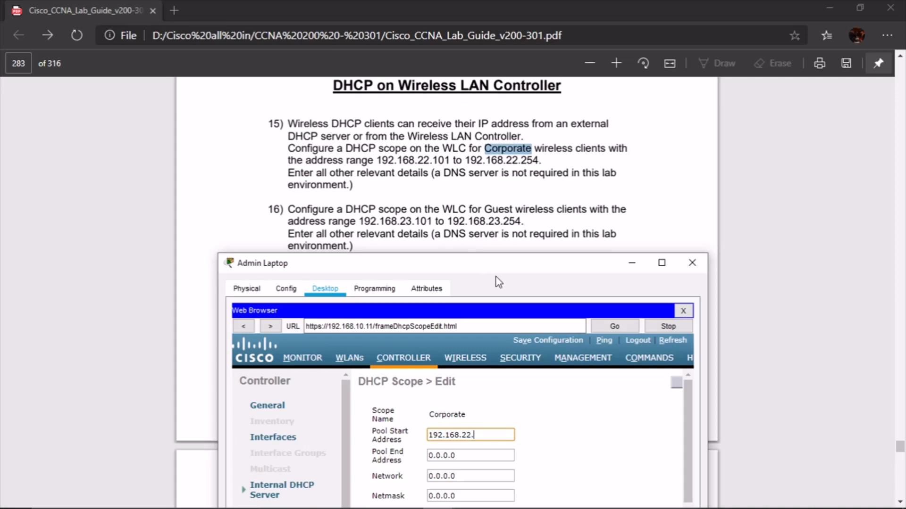
pyautogui.moveTo(493, 263); pyautogui.dragTo(497, 220)
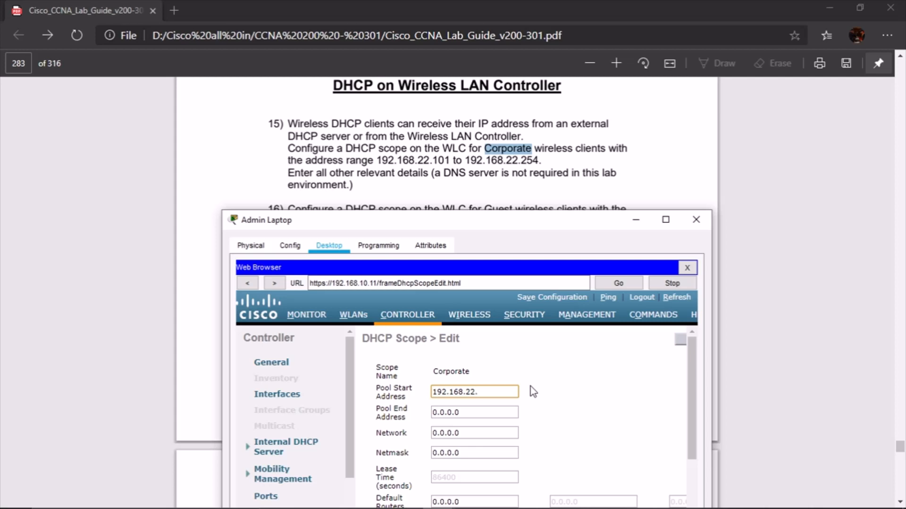
pyautogui.write('101')
pyautogui.moveTo(499, 392); pyautogui.dragTo(420, 405)
pyautogui.hotkey('ctrl', 'c')
pyautogui.click(497, 412)
pyautogui.hotkey('ctrl', 'a')
pyautogui.hotkey('ctrl', 'v')
pyautogui.press('BackSpace')
pyautogui.press('BackSpace')
pyautogui.write('254')
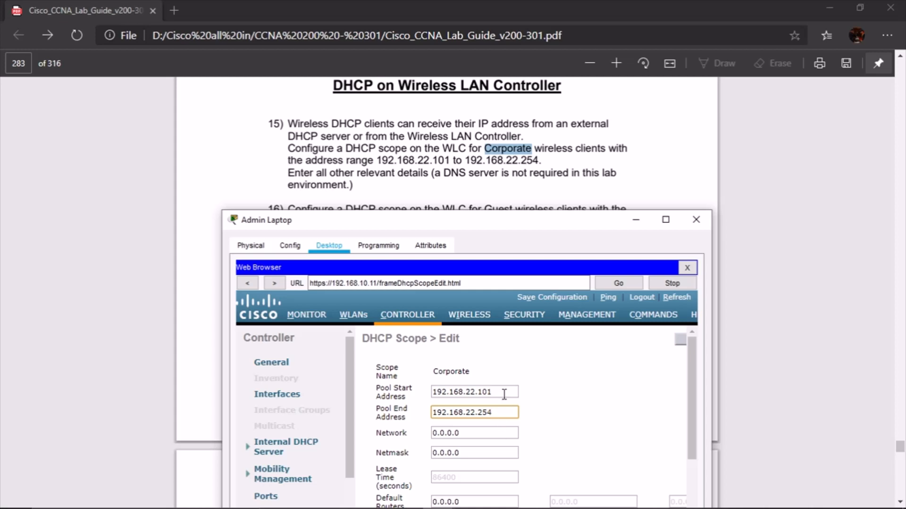
# Enter network 192.168.22.0 and netmask 255.255.255.0, then apply the Corporate scope
pyautogui.moveTo(505, 392); pyautogui.dragTo(383, 392)
pyautogui.moveTo(482, 429); pyautogui.dragTo(375, 431)
pyautogui.hotkey('ctrl', 'v')
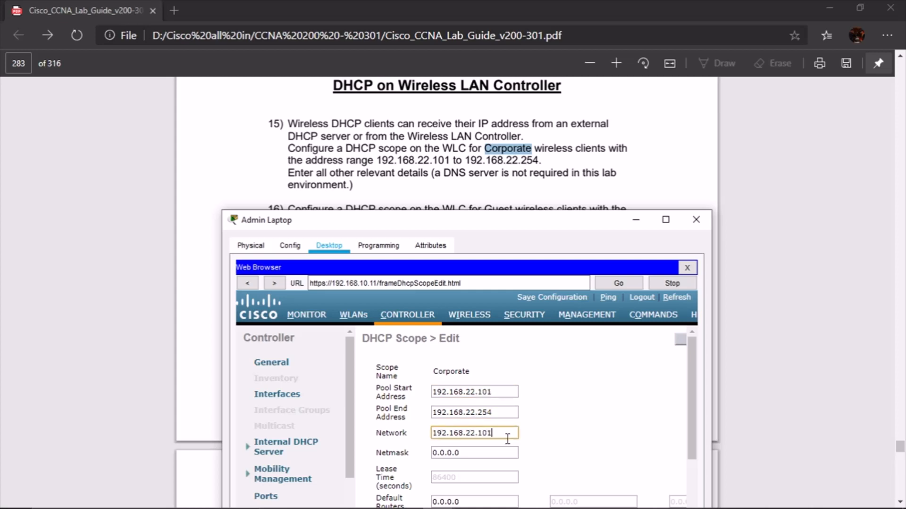
pyautogui.press('BackSpace')
pyautogui.press('BackSpace')
pyautogui.press('Tab')
pyautogui.write('255.255.255.0')
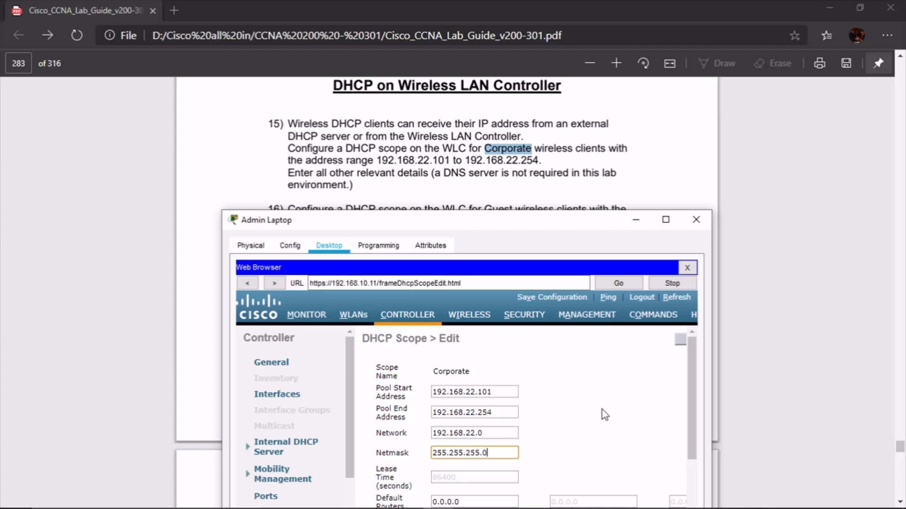
pyautogui.scroll(-3, 606, 401)
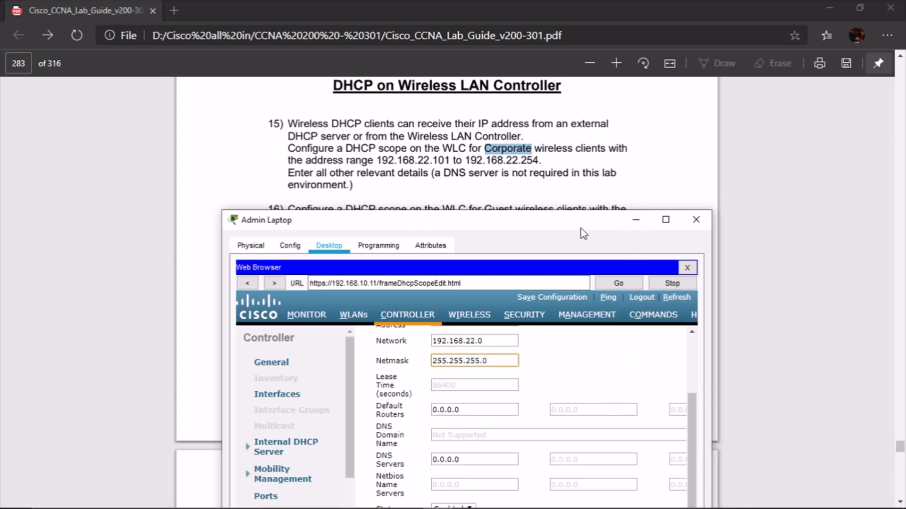
pyautogui.moveTo(582, 227); pyautogui.dragTo(593, 173)
pyautogui.moveTo(585, 479); pyautogui.dragTo(670, 484)
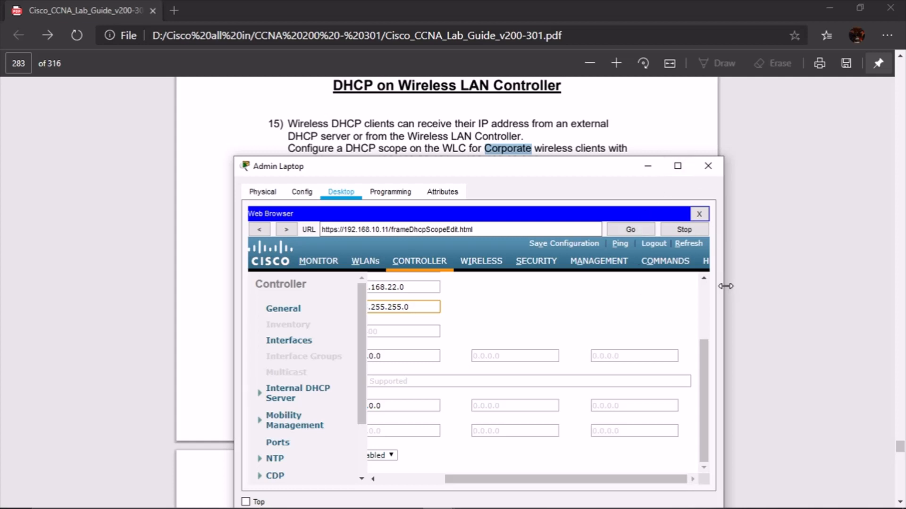
pyautogui.moveTo(723, 285); pyautogui.dragTo(845, 283)
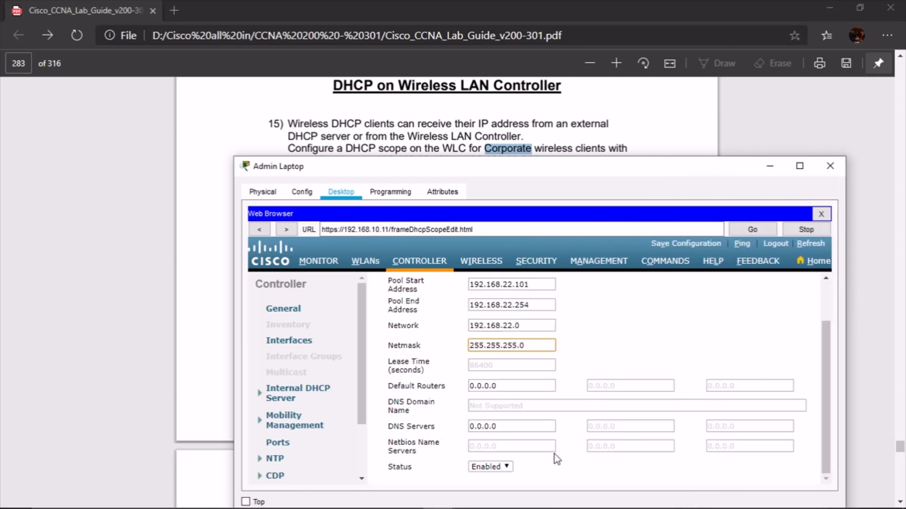
pyautogui.scroll(2, 665, 362)
pyautogui.click(802, 288)
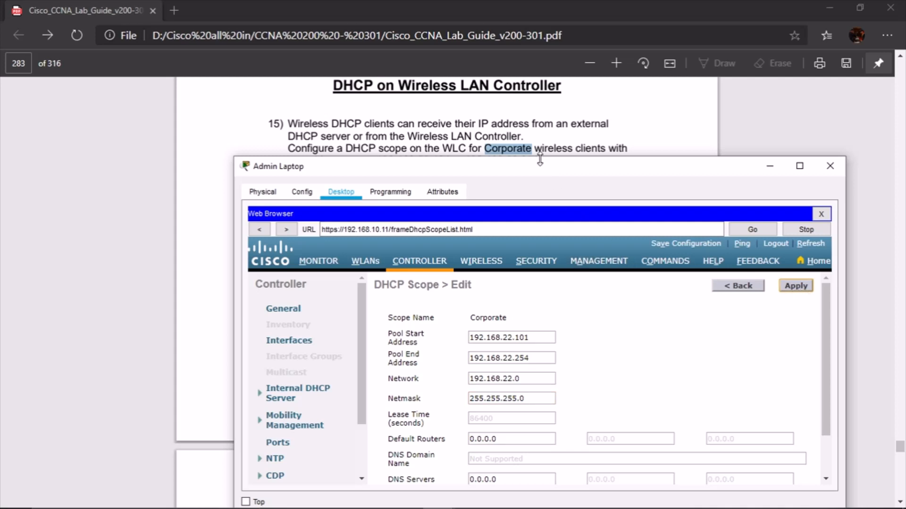
pyautogui.scroll(-2, 602, 125)
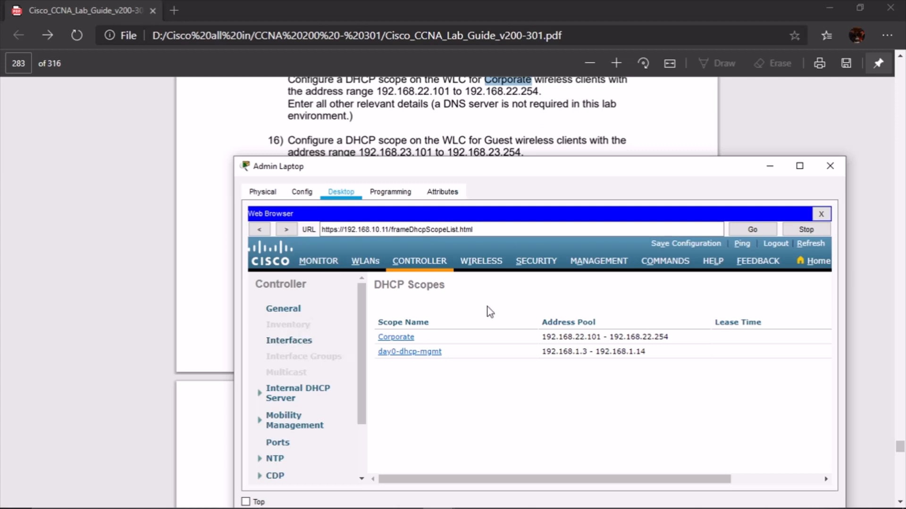
pyautogui.moveTo(607, 480); pyautogui.dragTo(695, 480)
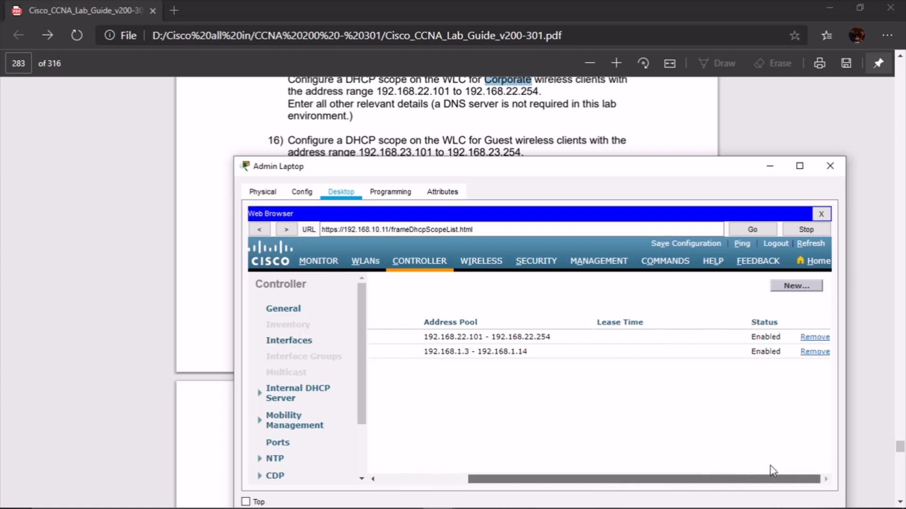
# Create a second DHCP scope named Guest
pyautogui.click(796, 286)
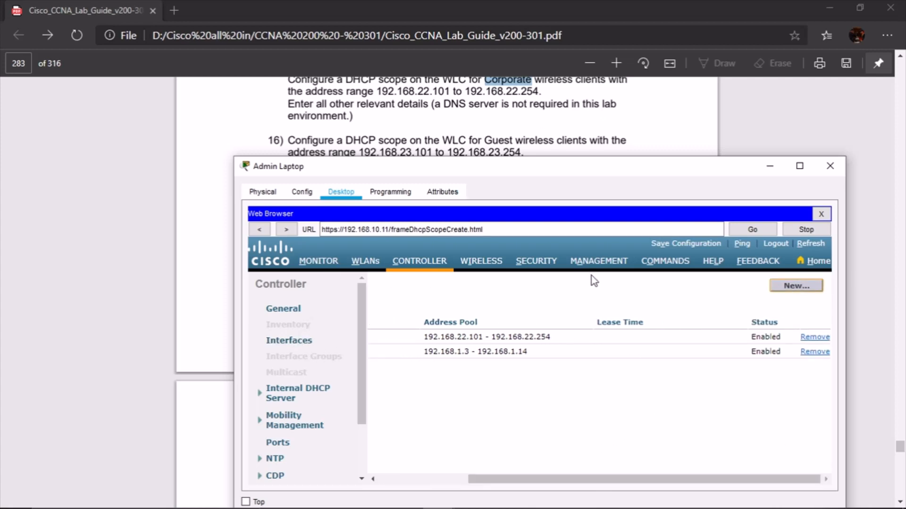
pyautogui.click(580, 315)
pyautogui.write('Guest')
pyautogui.click(807, 285)
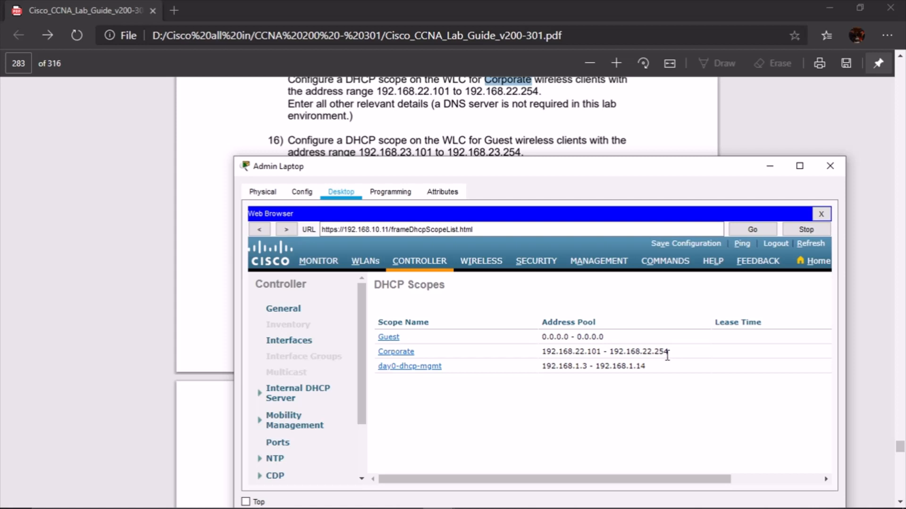
# Set the Guest scope pool to 192.168.23.101 – 192.168.23.254
pyautogui.click(465, 338)
pyautogui.moveTo(466, 338); pyautogui.dragTo(409, 337)
pyautogui.hotkey('ctrl', 'v')
pyautogui.click(512, 338)
pyautogui.moveTo(553, 357); pyautogui.dragTo(431, 368)
pyautogui.hotkey('ctrl', 'v')
pyautogui.click(516, 358)
pyautogui.press('Right')
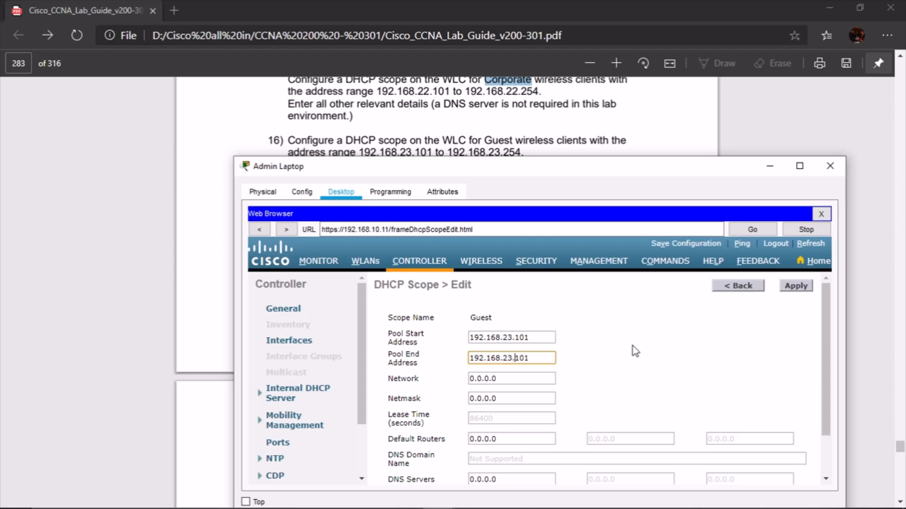
pyautogui.press('BackSpace')
pyautogui.press('BackSpace')
pyautogui.write('254')
# Enter network 192.168.23.0 and netmask 255.255.255.0, then apply the Guest scope
pyautogui.moveTo(513, 378); pyautogui.dragTo(434, 380)
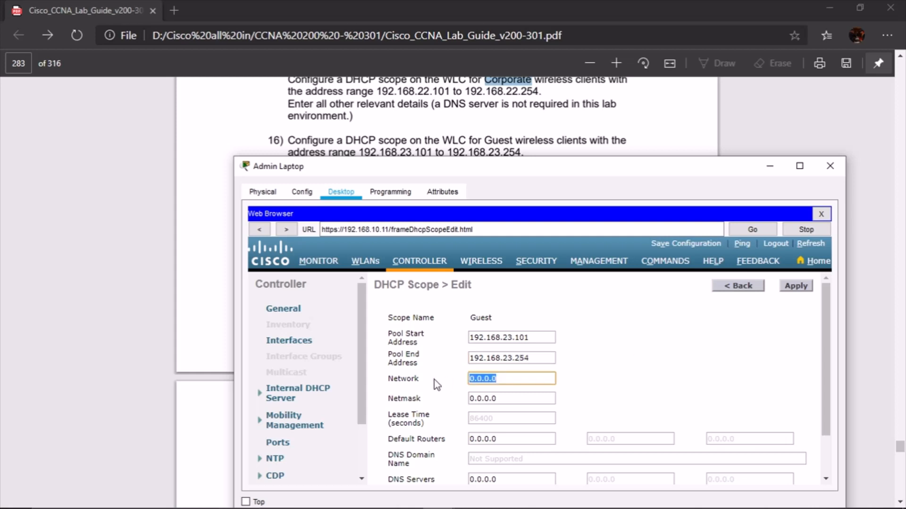
pyautogui.hotkey('ctrl', 'v')
pyautogui.press('Left')
pyautogui.press('Left')
pyautogui.press('Left')
pyautogui.press('Left')
pyautogui.press('BackSpace')
pyautogui.write('2')
pyautogui.press('Delete')
pyautogui.press('BackSpace')
pyautogui.write('3.')
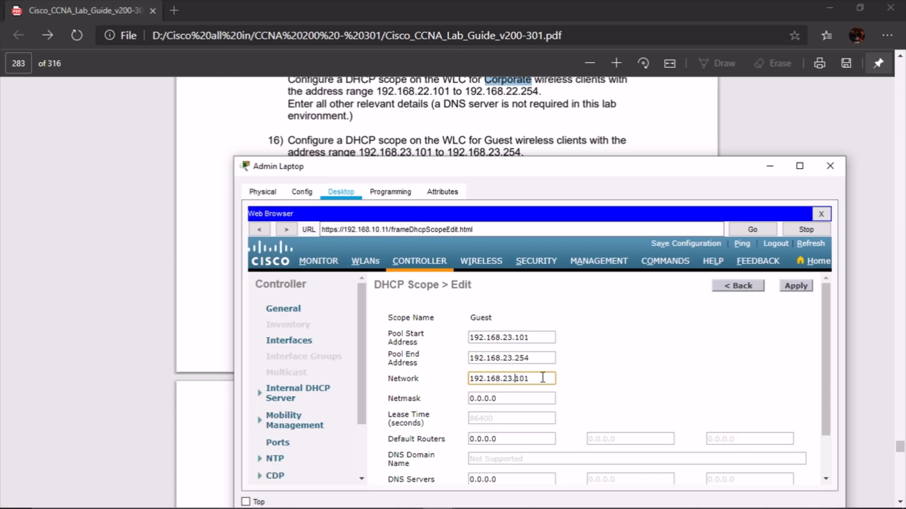
pyautogui.click(543, 377)
pyautogui.press('BackSpace')
pyautogui.press('BackSpace')
pyautogui.press('BackSpace')
pyautogui.write('0')
pyautogui.press('Tab')
pyautogui.write('255.255.255.0')
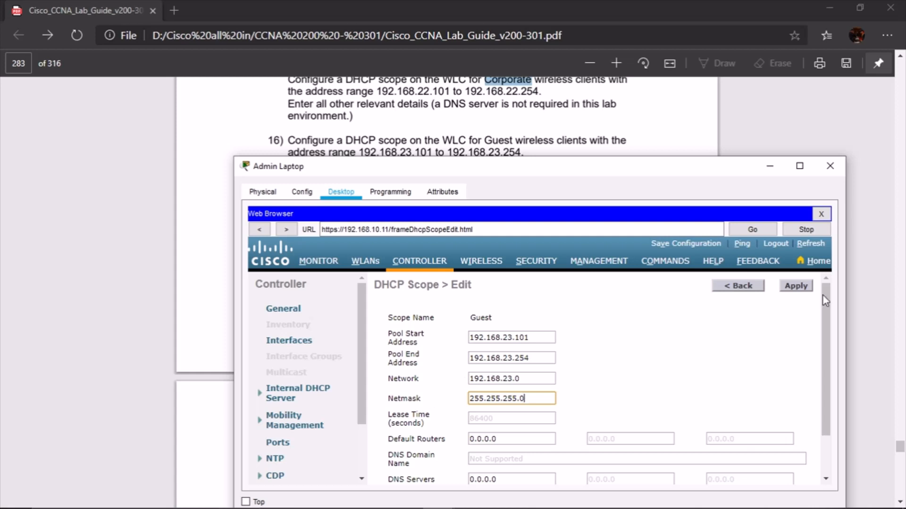
pyautogui.click(794, 287)
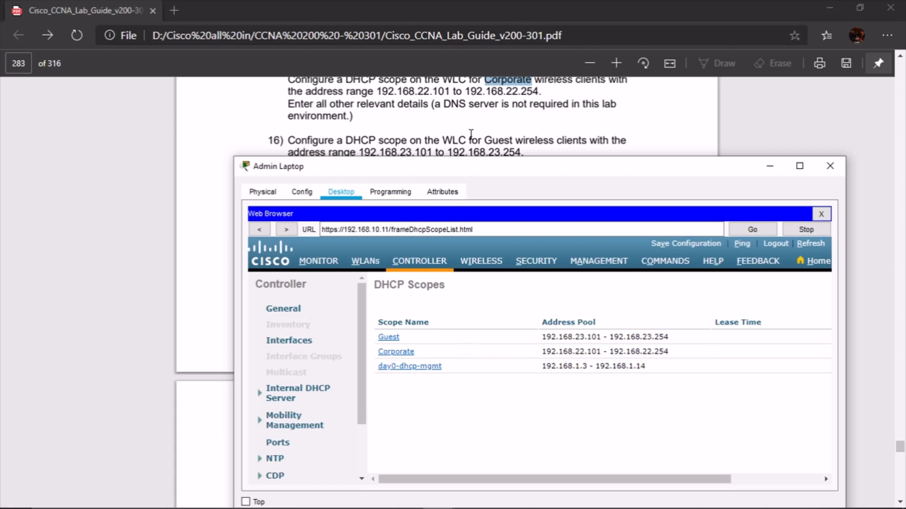
# Scroll the guide to steps 17–18 and show the WLC's Interfaces list beside it
pyautogui.moveTo(538, 169); pyautogui.dragTo(527, 193)
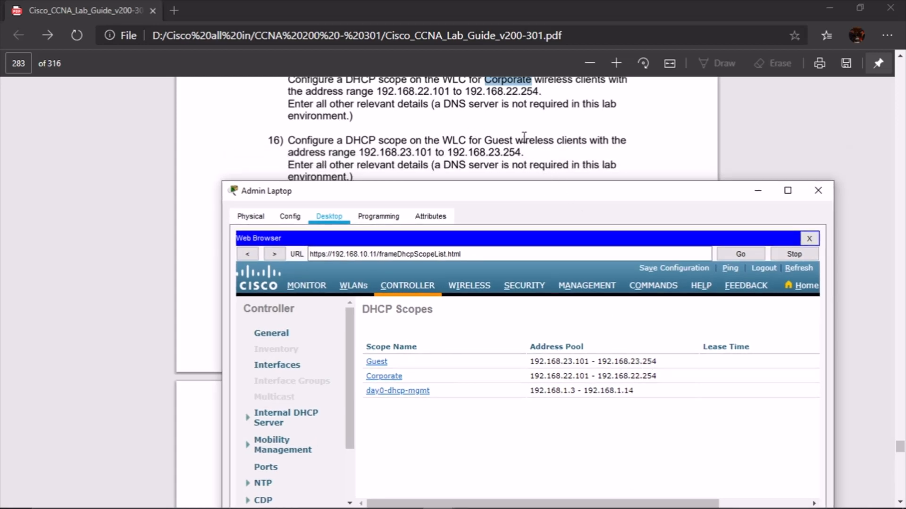
pyautogui.scroll(-2, 524, 137)
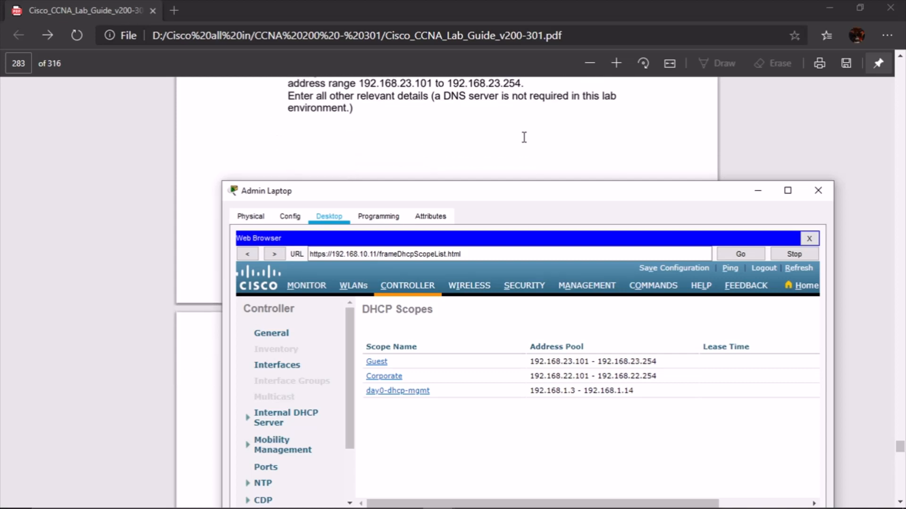
pyautogui.scroll(-6, 523, 137)
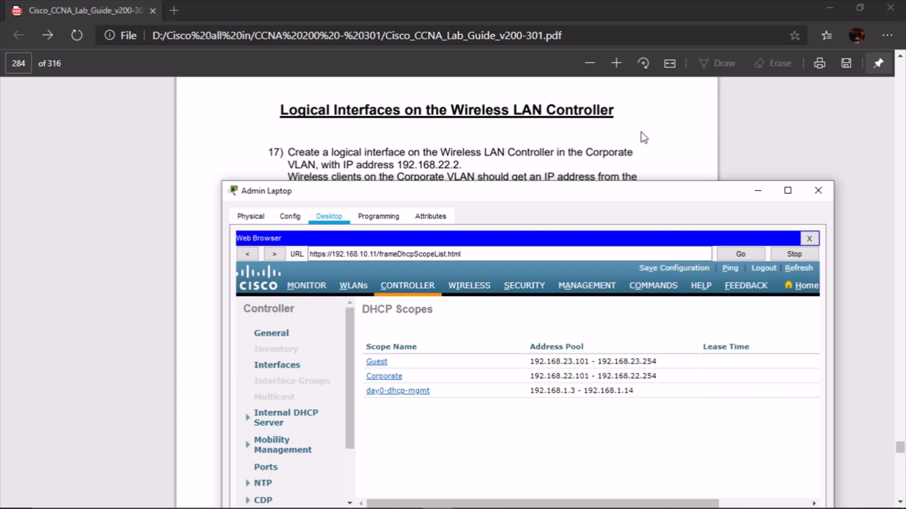
pyautogui.scroll(-3, 641, 134)
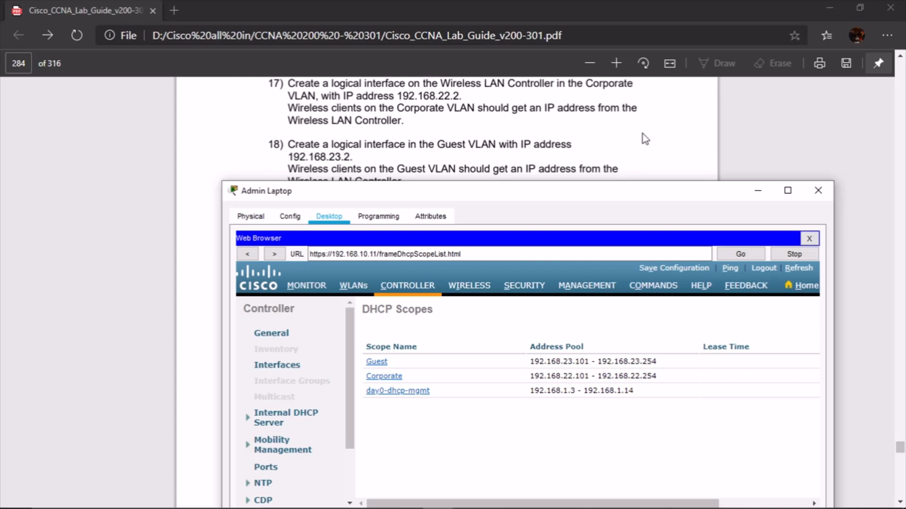
pyautogui.moveTo(494, 198); pyautogui.dragTo(516, 215)
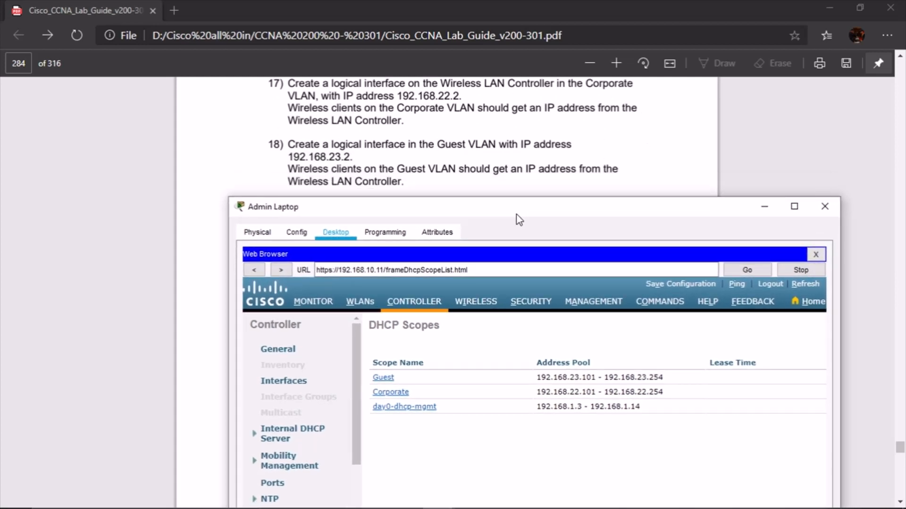
pyautogui.click(279, 383)
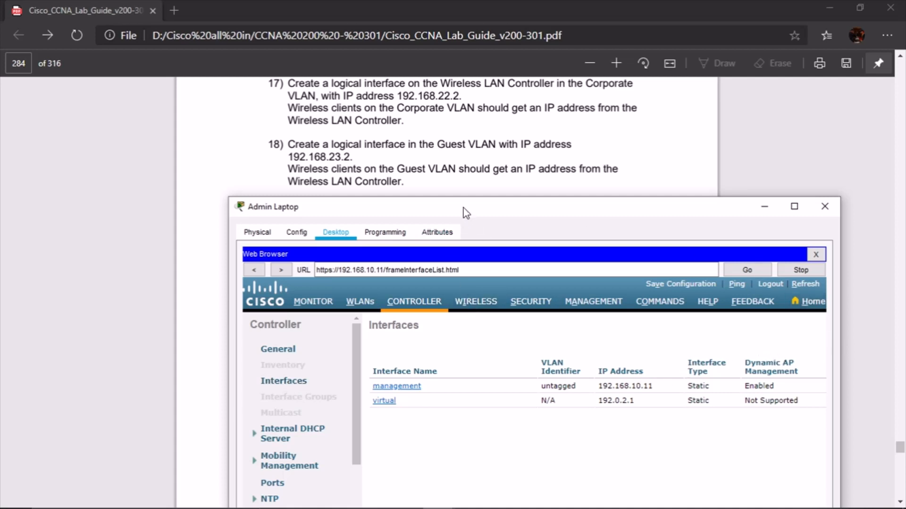
# Arrange the laptop window beside the guide and start a new controller interface
pyautogui.moveTo(466, 213); pyautogui.dragTo(440, 213)
pyautogui.moveTo(853, 332); pyautogui.dragTo(862, 332)
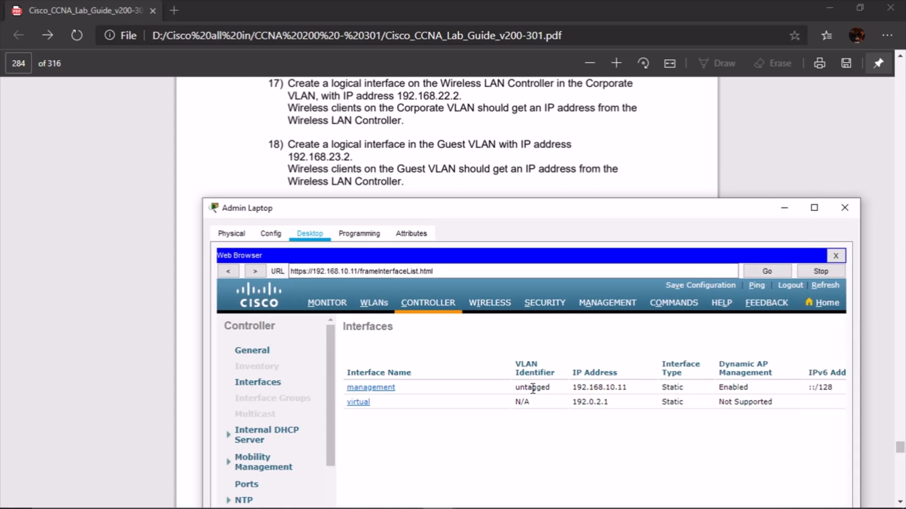
pyautogui.moveTo(404, 213); pyautogui.dragTo(392, 158)
pyautogui.moveTo(611, 465); pyautogui.dragTo(783, 417)
pyautogui.moveTo(525, 159); pyautogui.dragTo(523, 203)
pyautogui.click(812, 315)
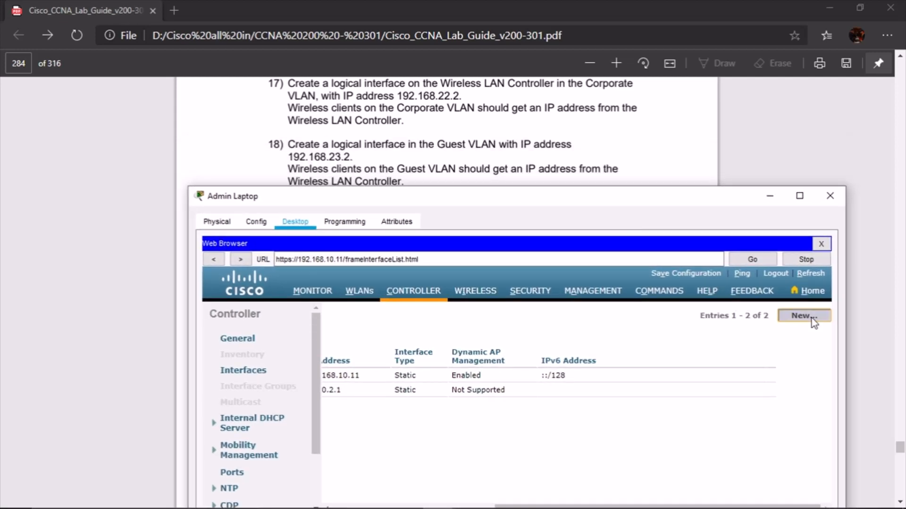
# Name the new interface Corporate and set its VLAN Id to 22
pyautogui.scroll(1, 413, 130)
pyautogui.scroll(-1, 412, 130)
pyautogui.click(480, 347)
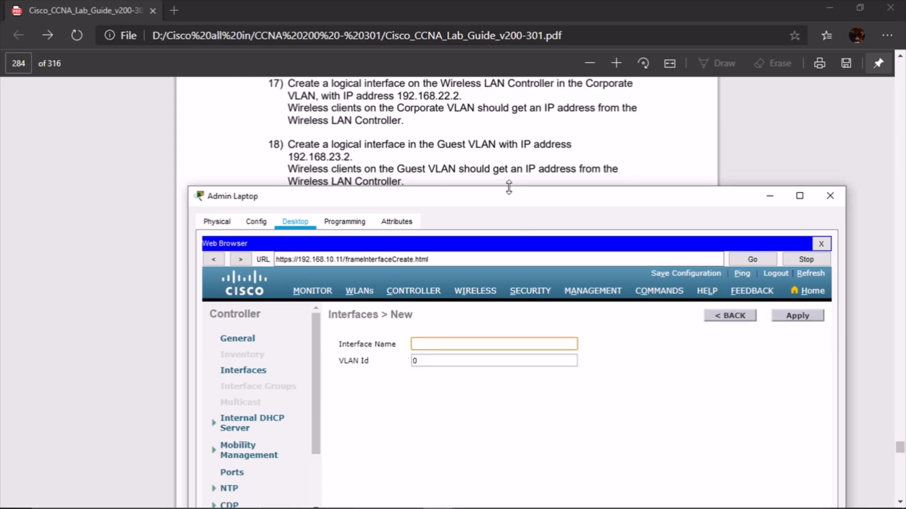
pyautogui.scroll(1, 505, 133)
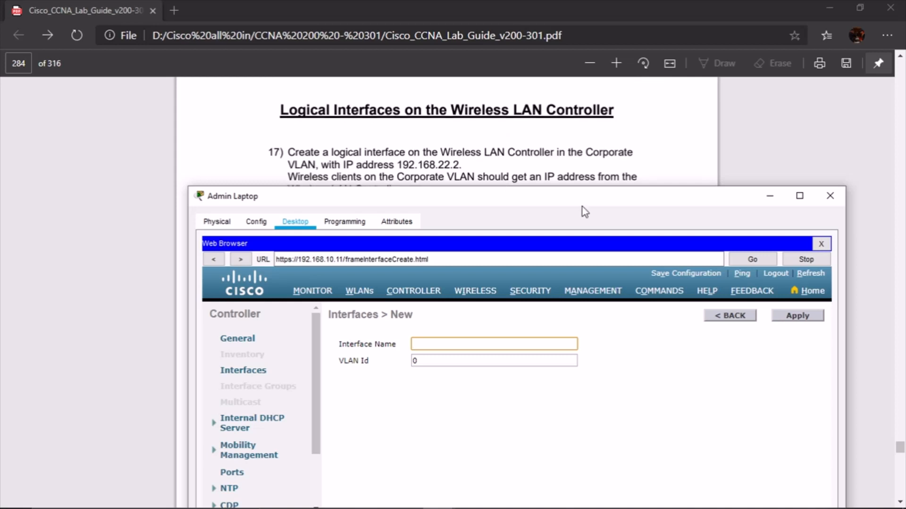
pyautogui.write('Corporate')
pyautogui.doubleClick(428, 361)
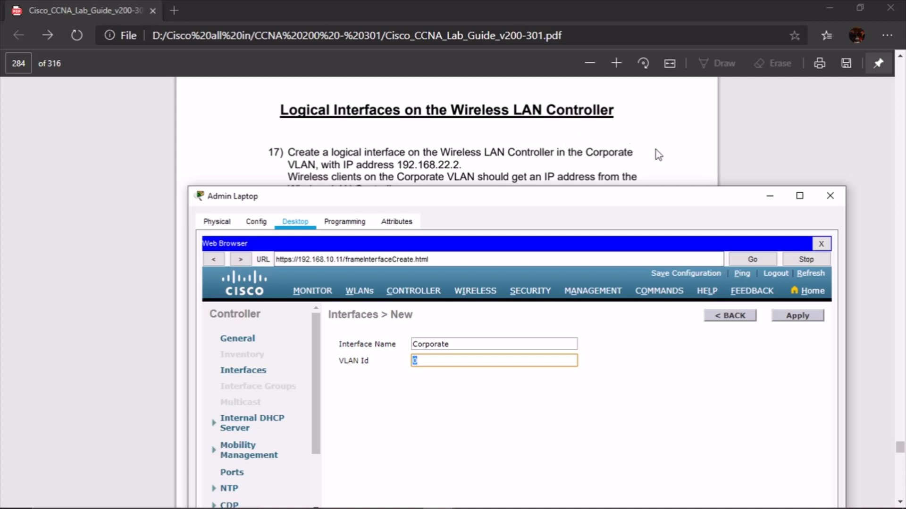
pyautogui.scroll(-3, 657, 155)
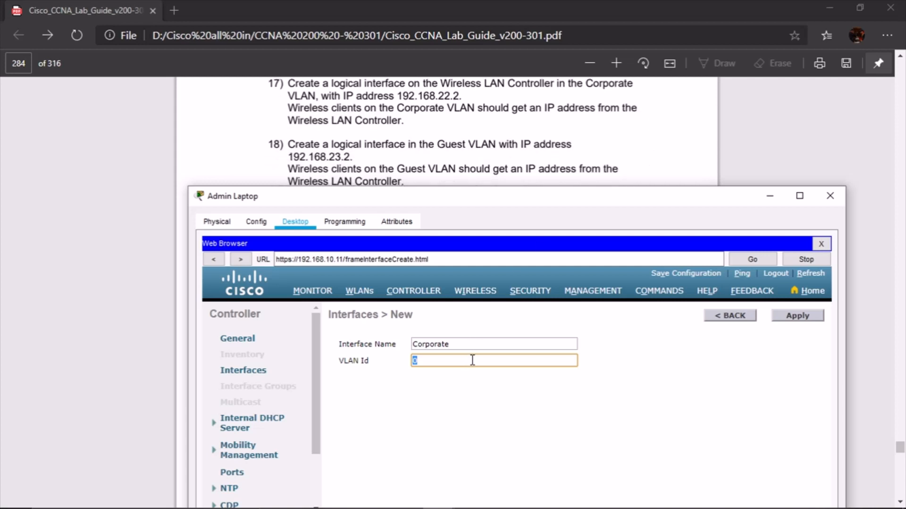
pyautogui.write('22')
# Create the Corporate interface on VLAN 22 and set its port number to 1
pyautogui.click(792, 317)
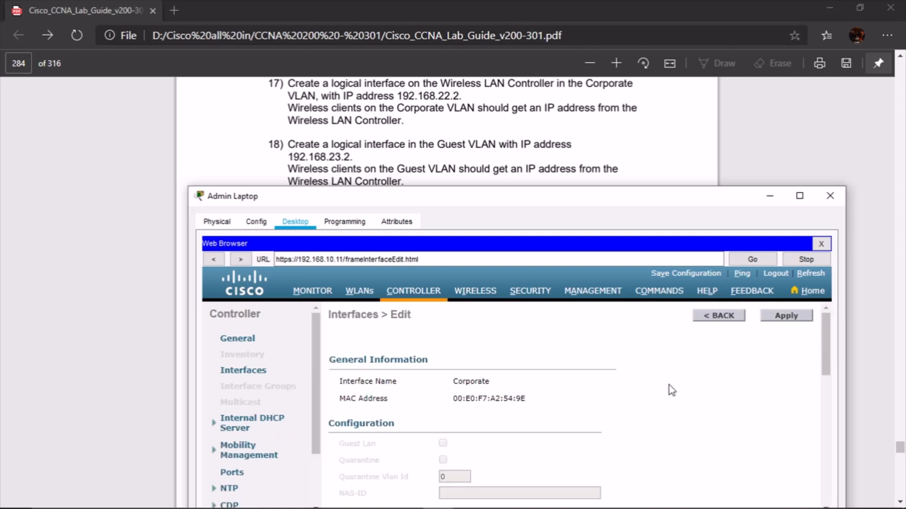
pyautogui.scroll(-2, 669, 386)
pyautogui.scroll(1, 668, 386)
pyautogui.scroll(-2, 672, 390)
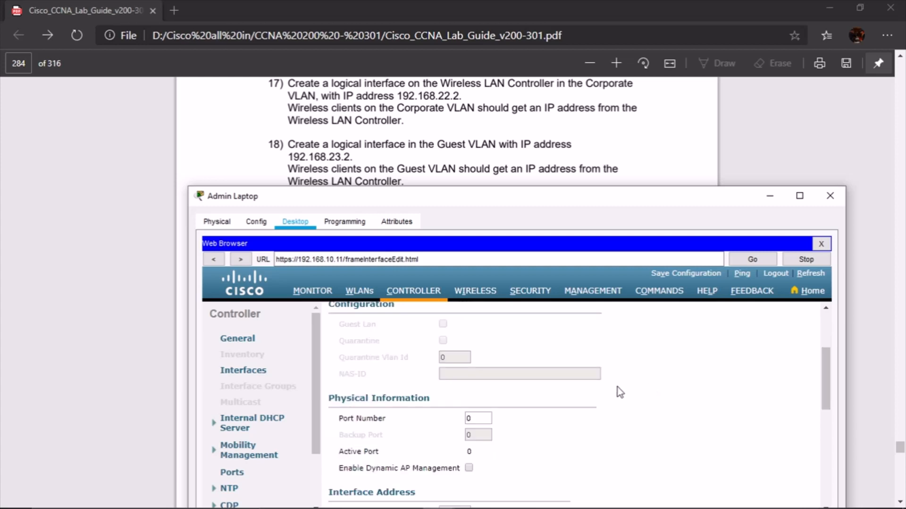
pyautogui.click(485, 418)
pyautogui.press('BackSpace')
pyautogui.write('1')
pyautogui.click(519, 378)
# Give Corporate IP 192.168.22.2 and mask 255.255.255.0, then apply and accept the WLAN warning
pyautogui.scroll(-2, 543, 382)
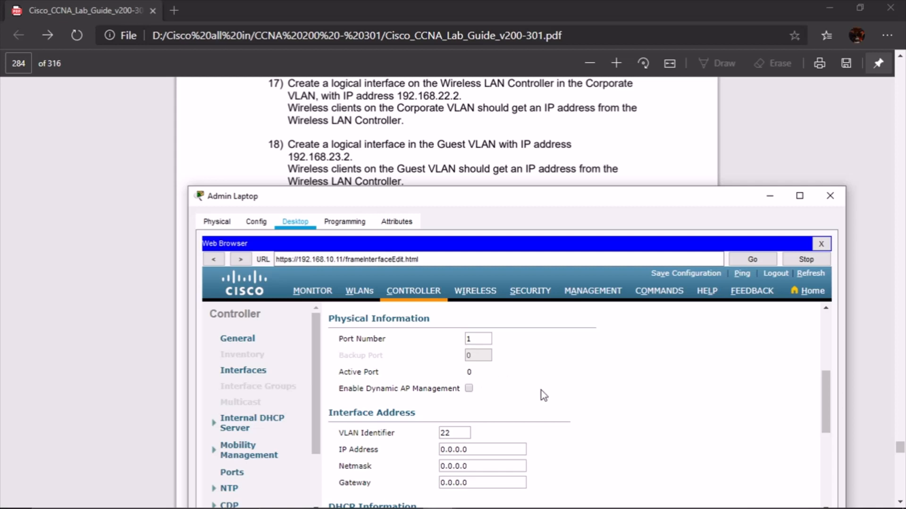
pyautogui.scroll(-2, 542, 391)
pyautogui.click(489, 410)
pyautogui.moveTo(489, 410); pyautogui.dragTo(420, 416)
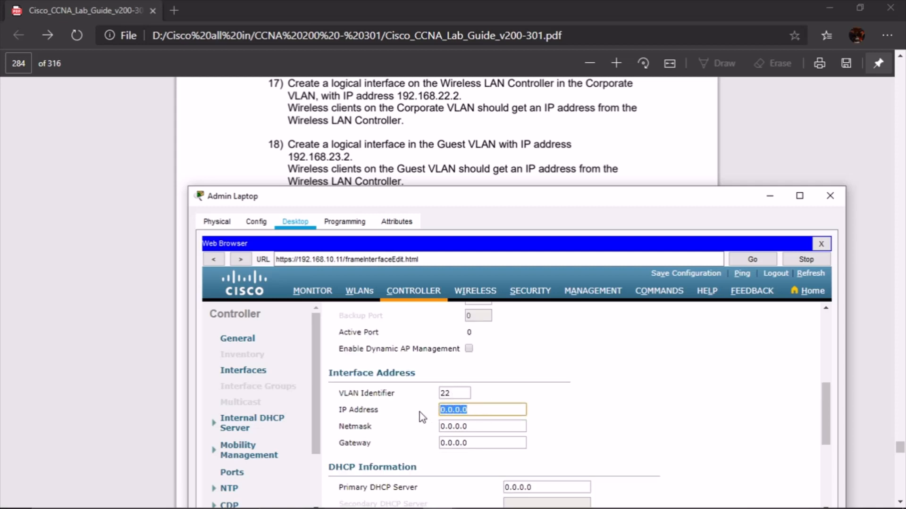
pyautogui.write('192.168.22.2')
pyautogui.press('Tab')
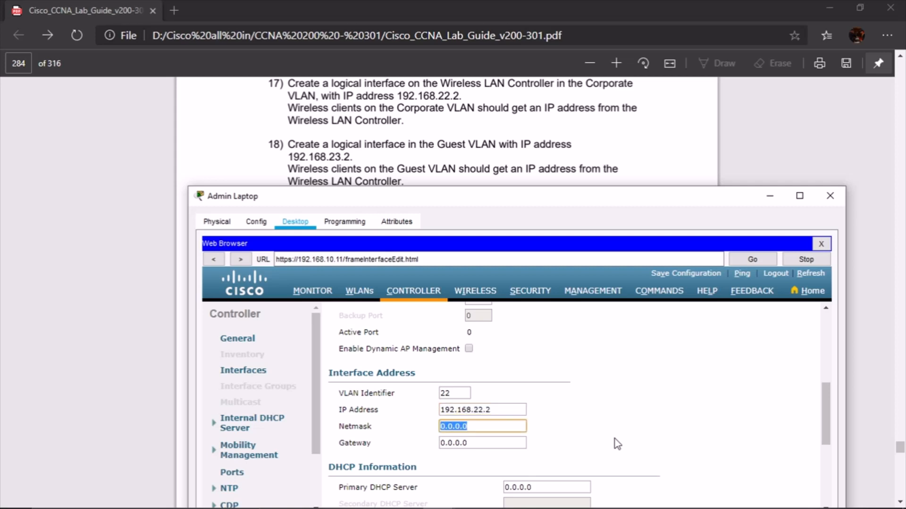
pyautogui.write('192.168.22.')
pyautogui.press('BackSpace')
pyautogui.press('BackSpace')
pyautogui.press('BackSpace')
pyautogui.press('BackSpace')
pyautogui.press('BackSpace')
pyautogui.press('BackSpace')
pyautogui.press('BackSpace')
pyautogui.press('BackSpace')
pyautogui.press('BackSpace')
pyautogui.press('BackSpace')
pyautogui.press('BackSpace')
pyautogui.write('255.255.255.0')
pyautogui.press('Tab')
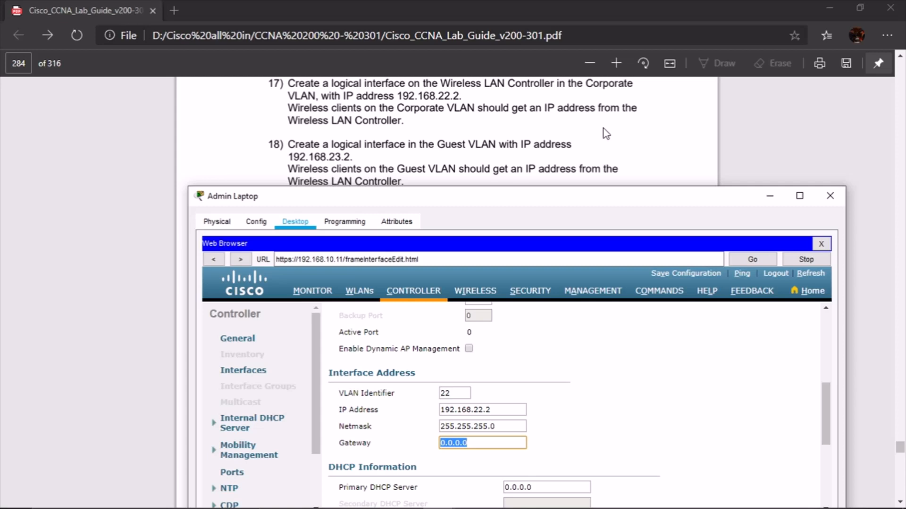
pyautogui.scroll(-2, 605, 128)
pyautogui.scroll(2, 609, 130)
pyautogui.scroll(-1, 672, 355)
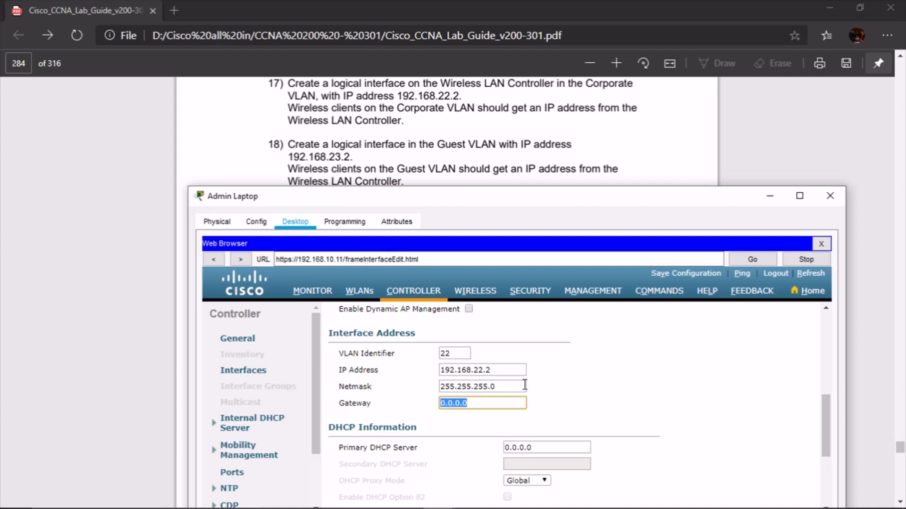
pyautogui.scroll(-4, 635, 395)
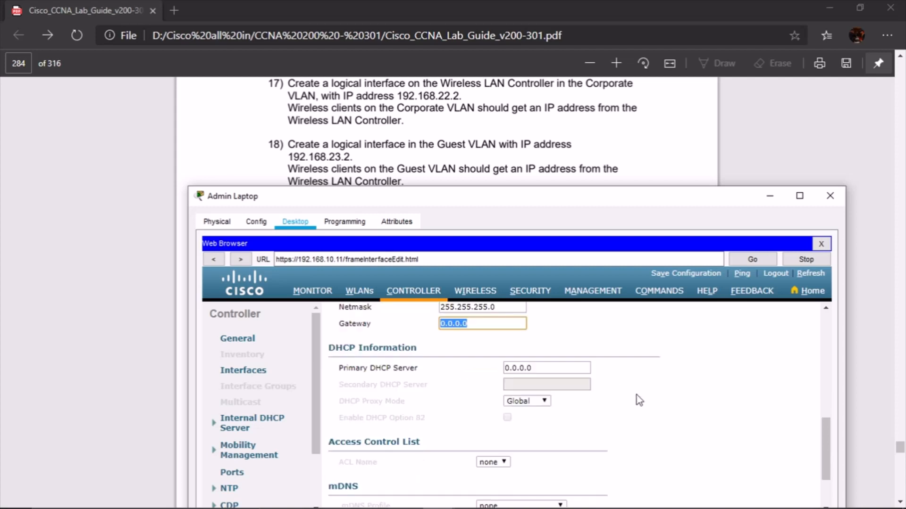
pyautogui.scroll(5, 640, 402)
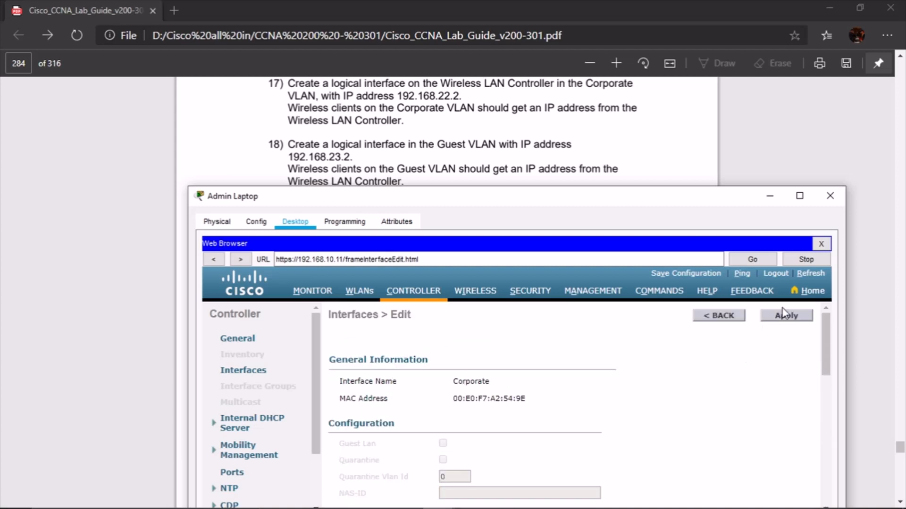
pyautogui.click(800, 325)
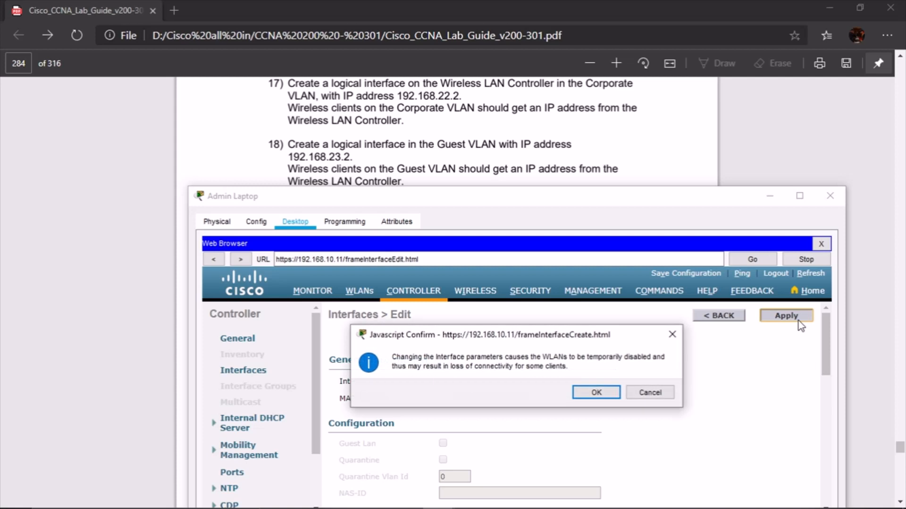
pyautogui.click(601, 398)
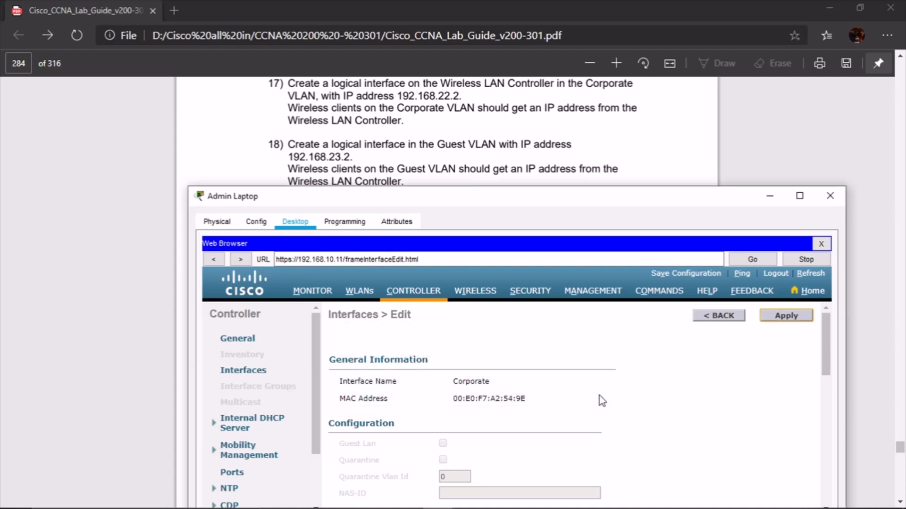
# Paste the copied interface address into the Gateway field and reapply the Corporate settings
pyautogui.scroll(-2, 602, 401)
pyautogui.scroll(-2, 601, 400)
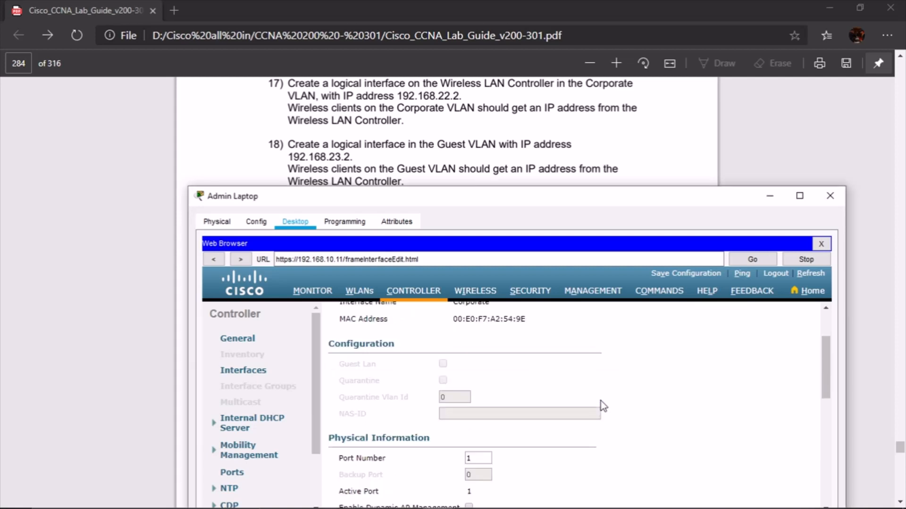
pyautogui.scroll(-4, 602, 404)
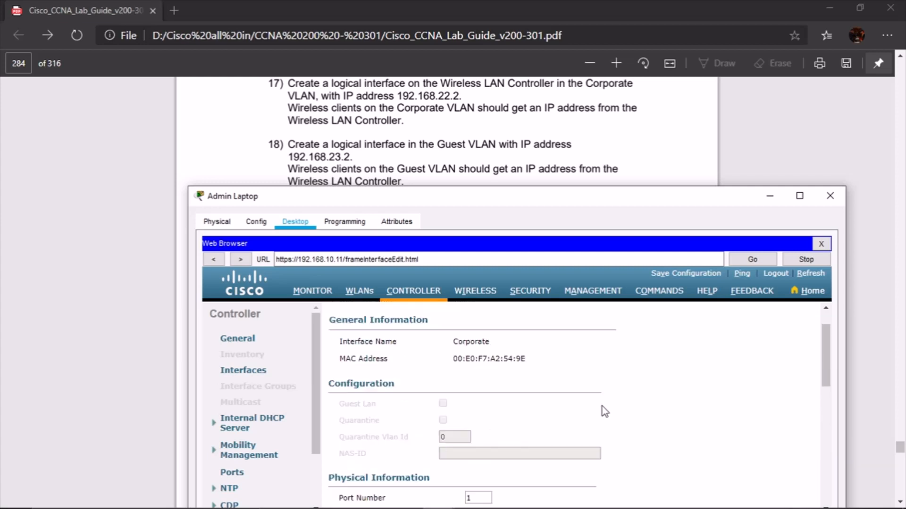
pyautogui.scroll(-3, 605, 412)
pyautogui.scroll(-2, 604, 412)
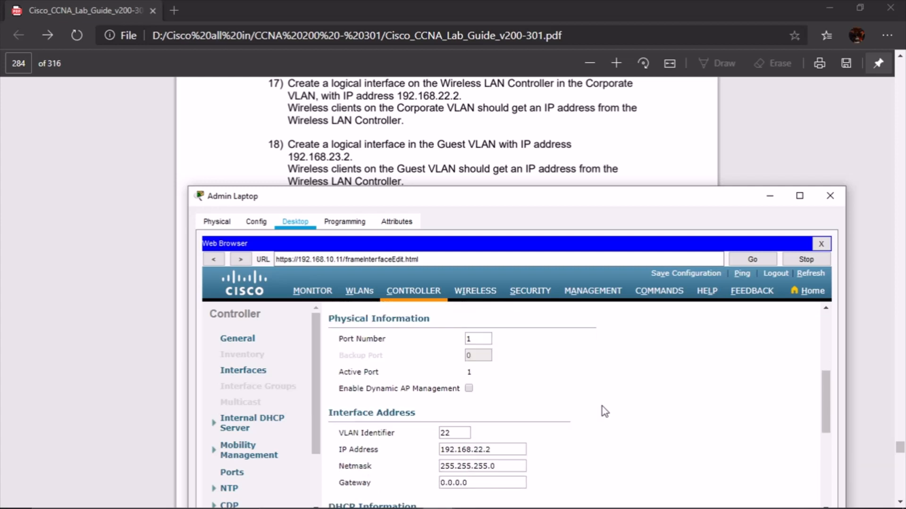
pyautogui.moveTo(491, 443); pyautogui.dragTo(404, 444)
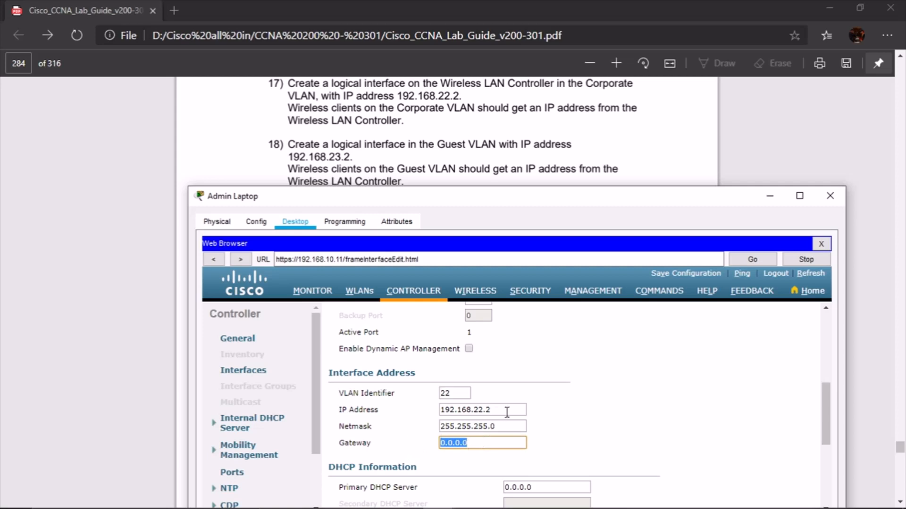
pyautogui.moveTo(497, 410); pyautogui.dragTo(392, 417)
pyautogui.hotkey('ctrl', 'c')
pyautogui.moveTo(491, 444); pyautogui.dragTo(409, 443)
pyautogui.hotkey('ctrl', 'v')
pyautogui.scroll(6, 806, 356)
pyautogui.click(795, 317)
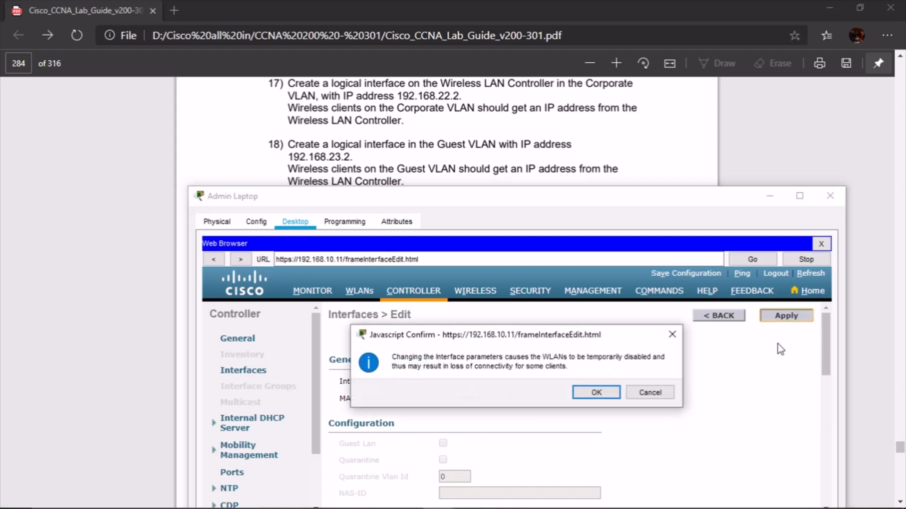
pyautogui.click(593, 395)
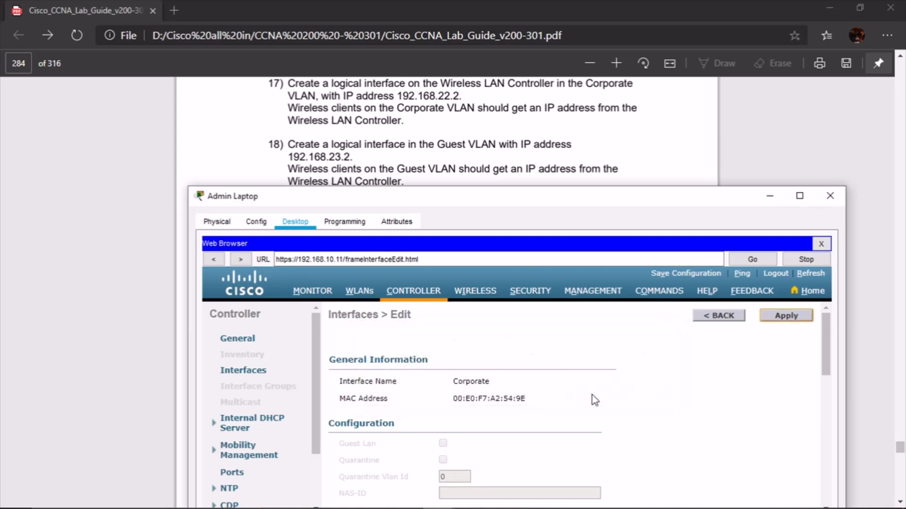
pyautogui.scroll(-2, 651, 368)
pyautogui.scroll(2, 657, 368)
pyautogui.scroll(-7, 655, 385)
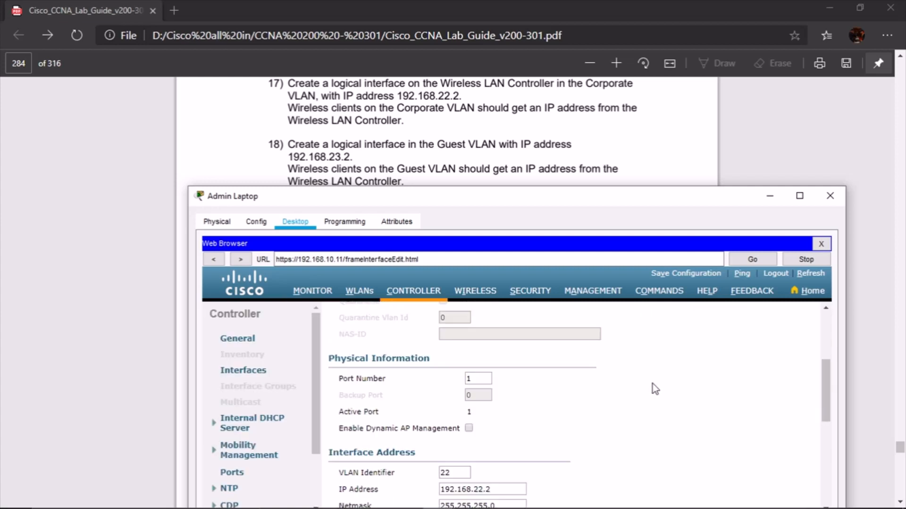
pyautogui.scroll(7, 653, 399)
# Go back to the Interfaces list, check Corporate's 192.168.22.2 address, and start a new interface
pyautogui.click(731, 316)
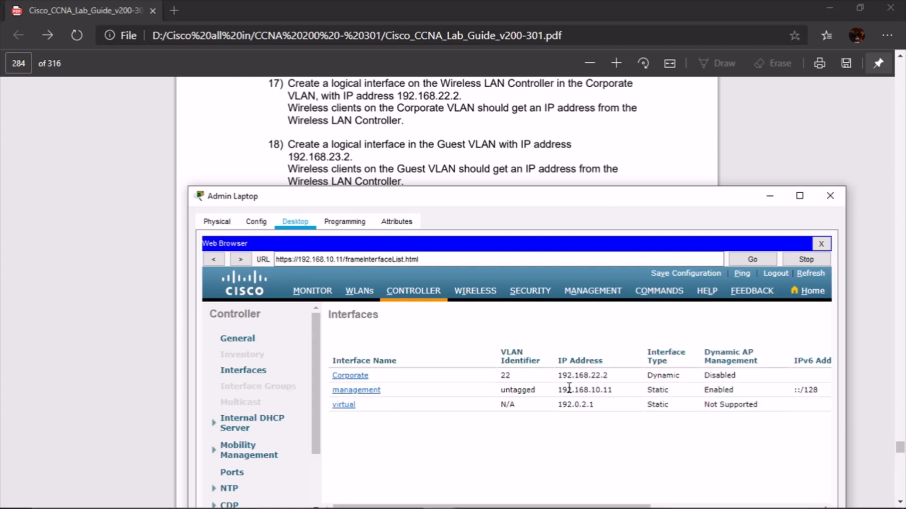
pyautogui.moveTo(557, 377); pyautogui.dragTo(641, 376)
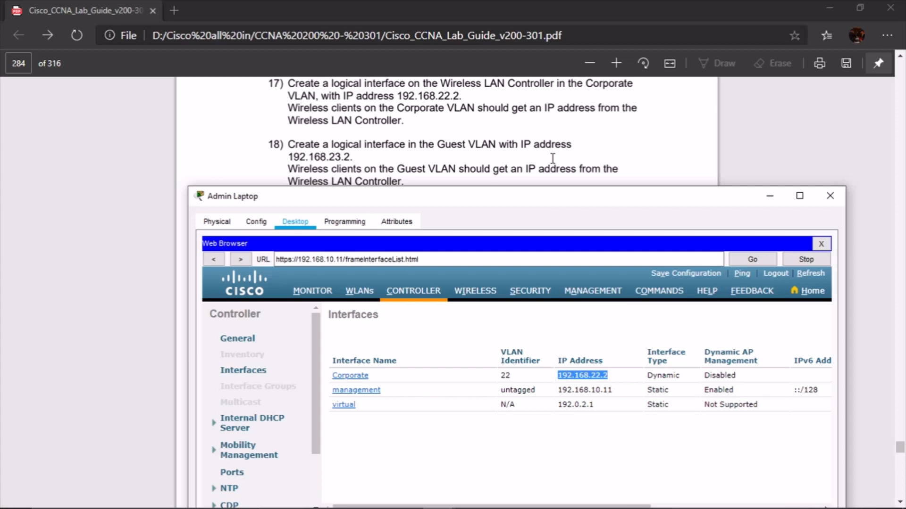
pyautogui.scroll(-3, 538, 147)
pyautogui.scroll(3, 537, 149)
pyautogui.moveTo(585, 502); pyautogui.dragTo(755, 503)
pyautogui.click(802, 321)
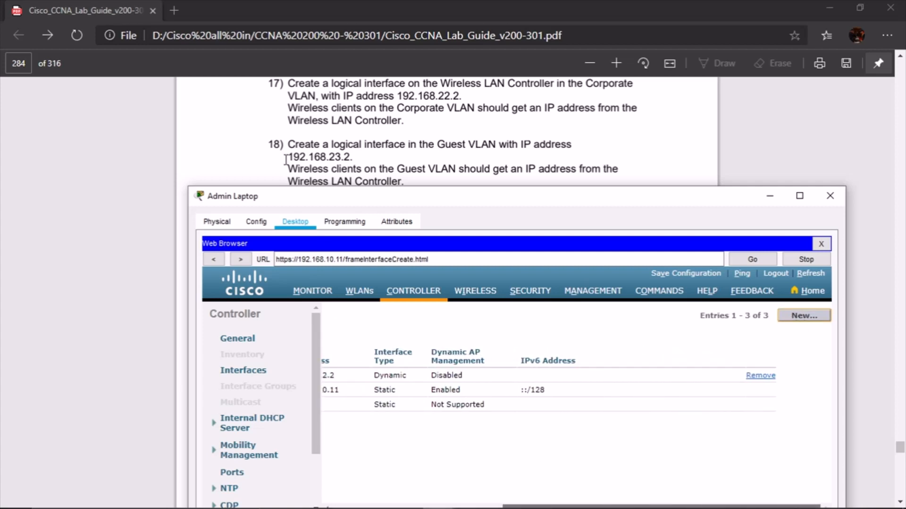
# Create an interface named Guest on VLAN 23
pyautogui.click(451, 342)
pyautogui.write('Guest')
pyautogui.press('Tab')
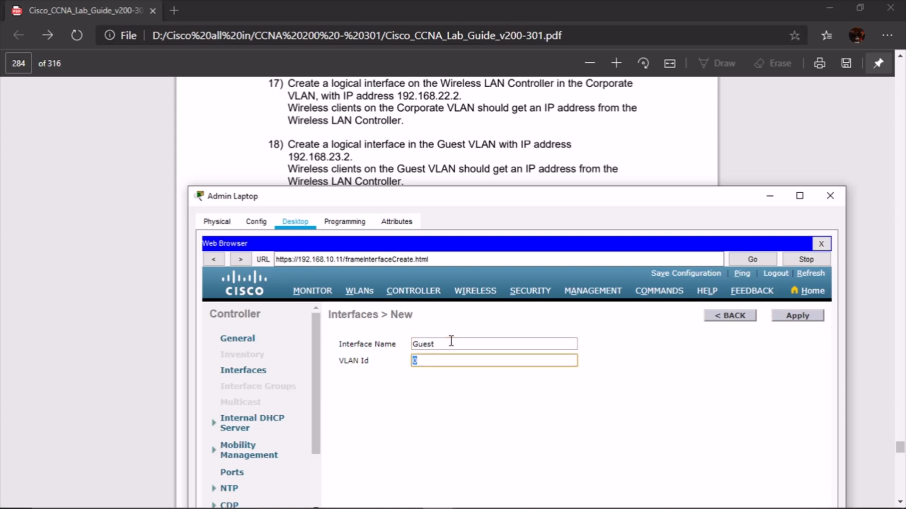
pyautogui.write('23')
pyautogui.click(817, 317)
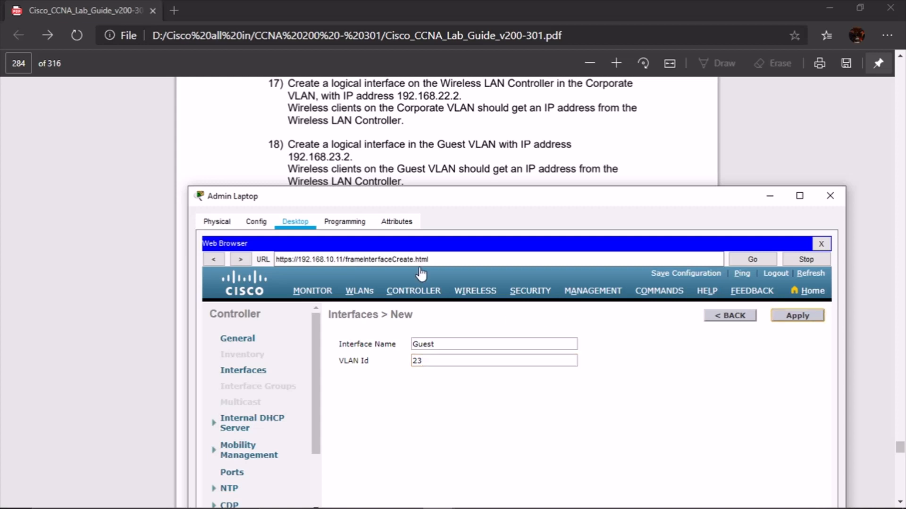
# Give Guest IP 192.168.23.2, mask 255.255.255.0 and gateway 192.168.23.1
pyautogui.scroll(-5, 637, 354)
pyautogui.click(479, 379)
pyautogui.scroll(-3, 538, 406)
pyautogui.moveTo(457, 394); pyautogui.dragTo(421, 400)
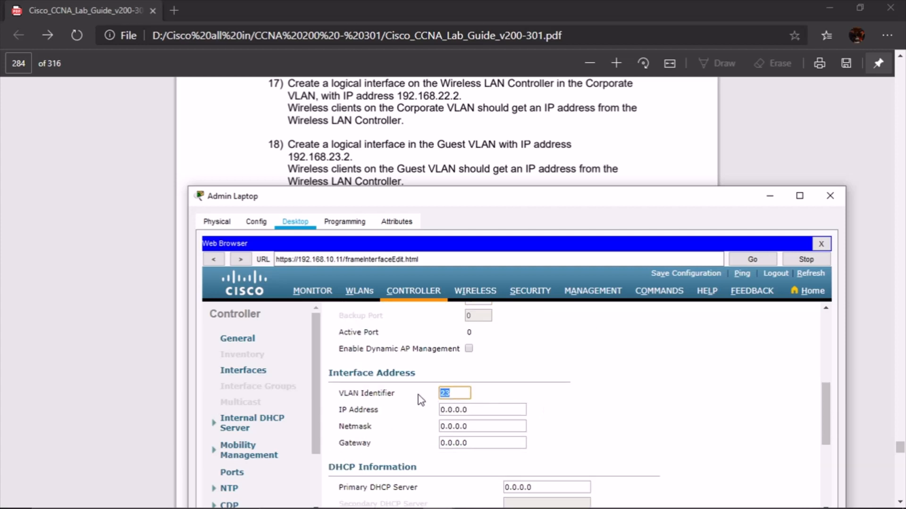
pyautogui.moveTo(497, 415); pyautogui.dragTo(396, 420)
pyautogui.write('192.168.')
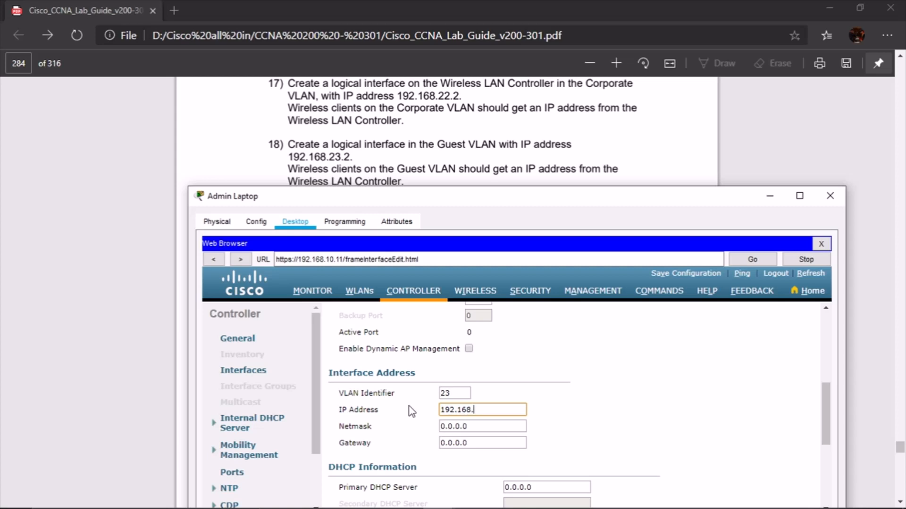
pyautogui.write('23.2')
pyautogui.click(484, 427)
pyautogui.write('255.255.255.0')
pyautogui.hotkey('shift', 'Tab')
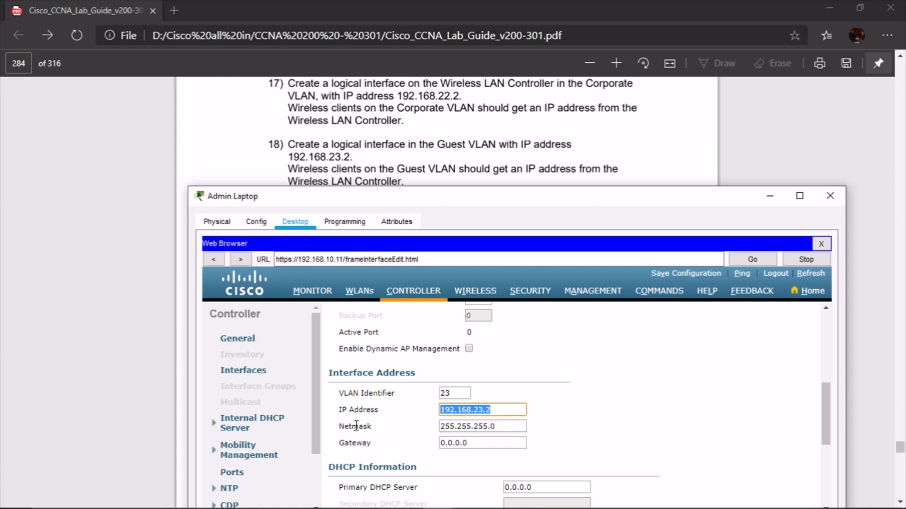
pyautogui.click(478, 444)
pyautogui.hotkey('ctrl', 'v')
pyautogui.write('1')
# Apply and confirm the Guest interface settings, then return to the interface list
pyautogui.scroll(-1, 826, 414)
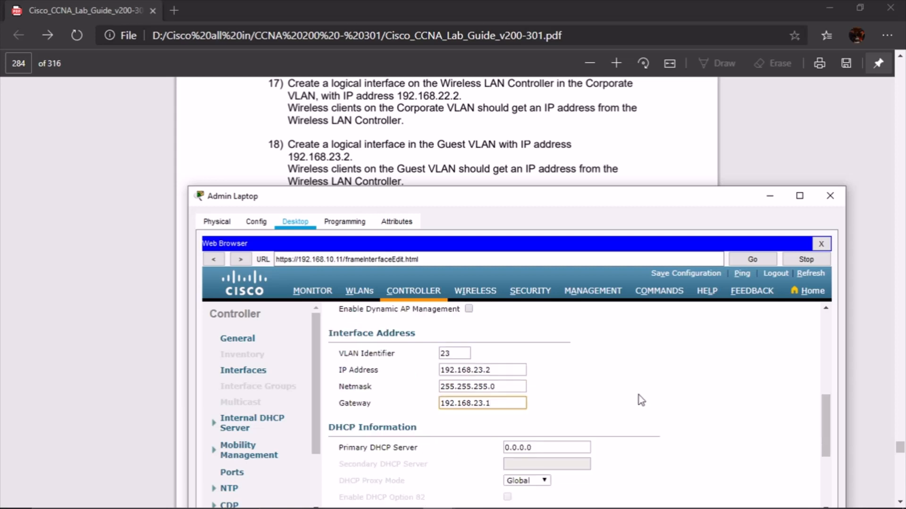
pyautogui.scroll(-4, 594, 410)
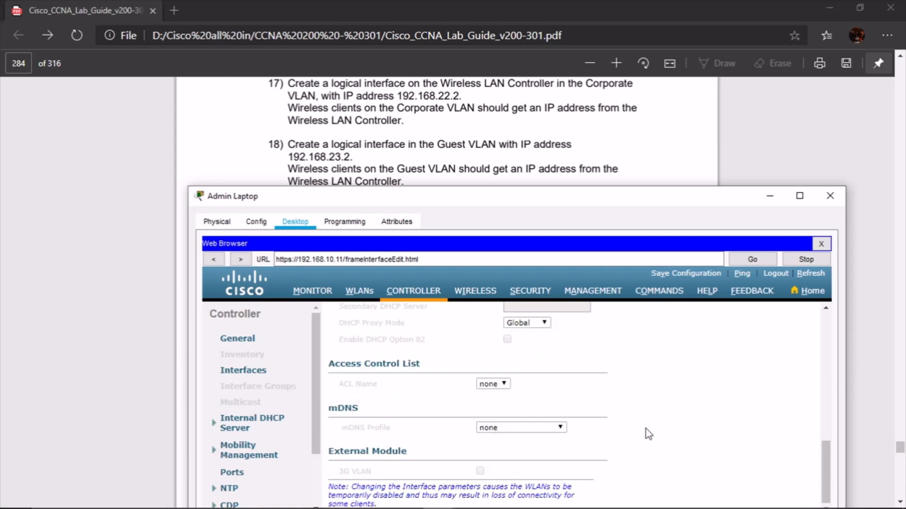
pyautogui.scroll(6, 738, 377)
pyautogui.click(779, 319)
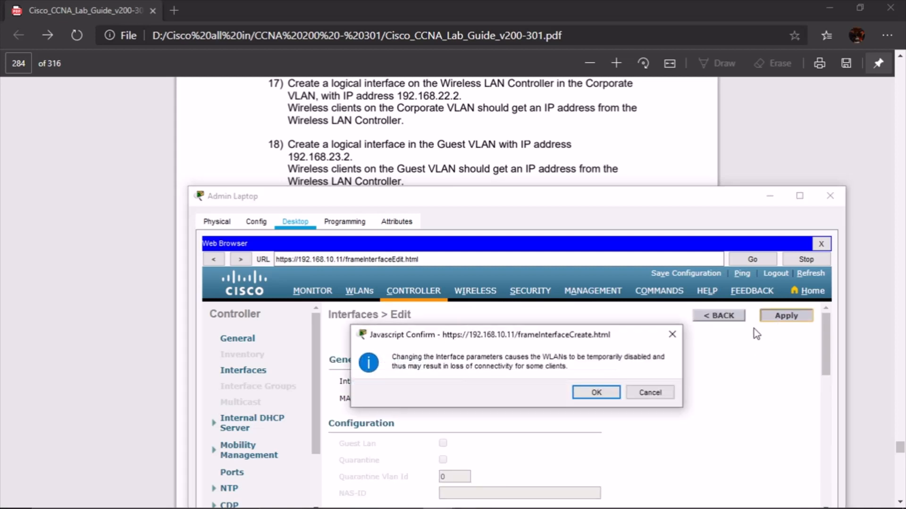
pyautogui.click(597, 394)
pyautogui.click(722, 319)
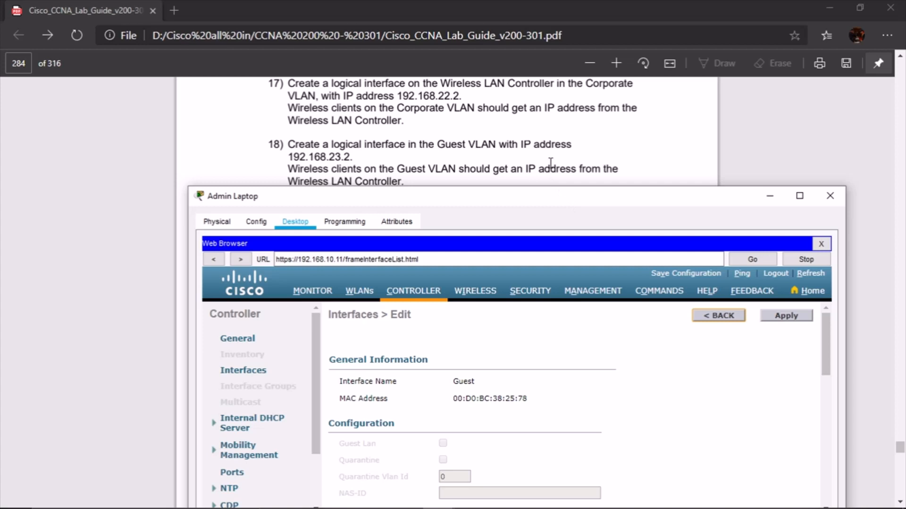
# Switch to the WIRELESS page listing access points AP1 and AP2
pyautogui.scroll(-1, 558, 167)
pyautogui.scroll(-1, 559, 170)
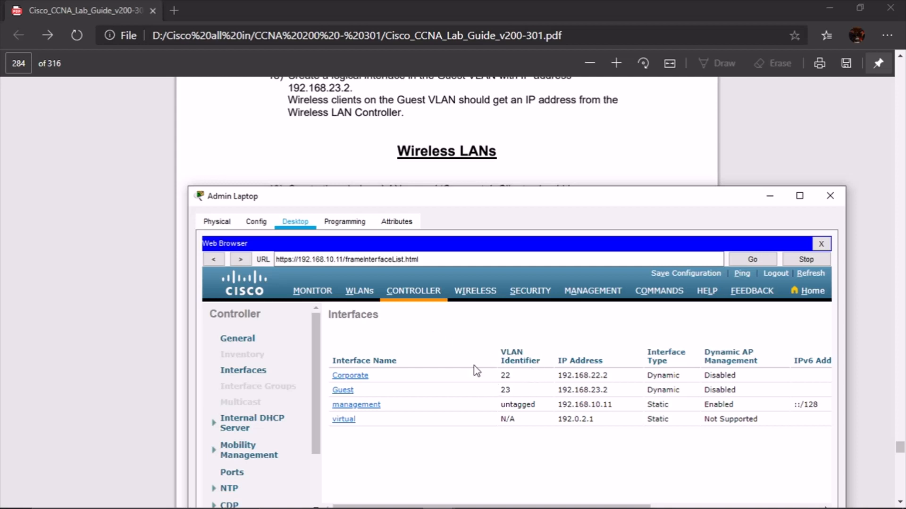
pyautogui.scroll(2, 536, 139)
pyautogui.scroll(-5, 538, 138)
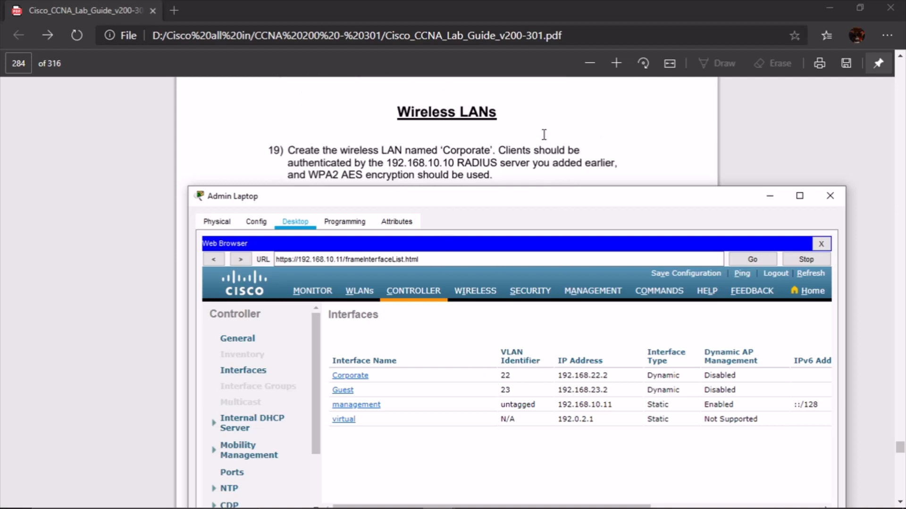
pyautogui.scroll(2, 543, 135)
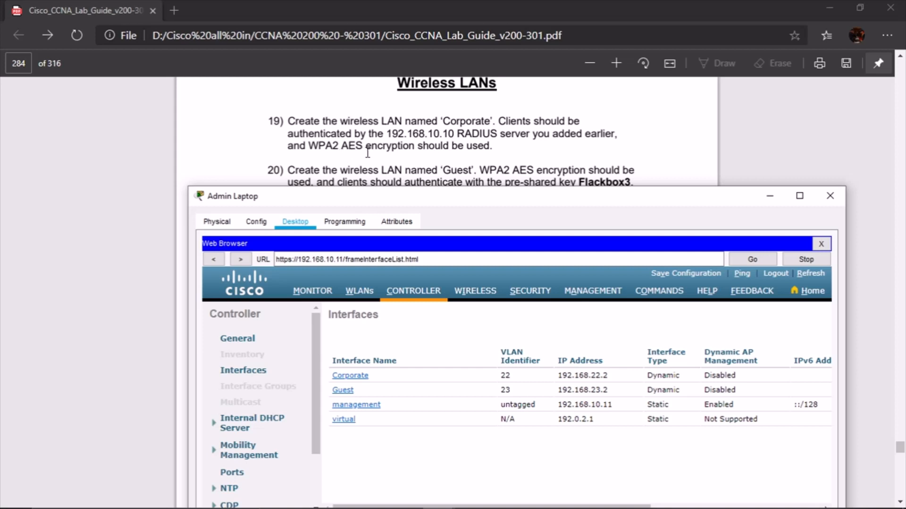
pyautogui.click(475, 291)
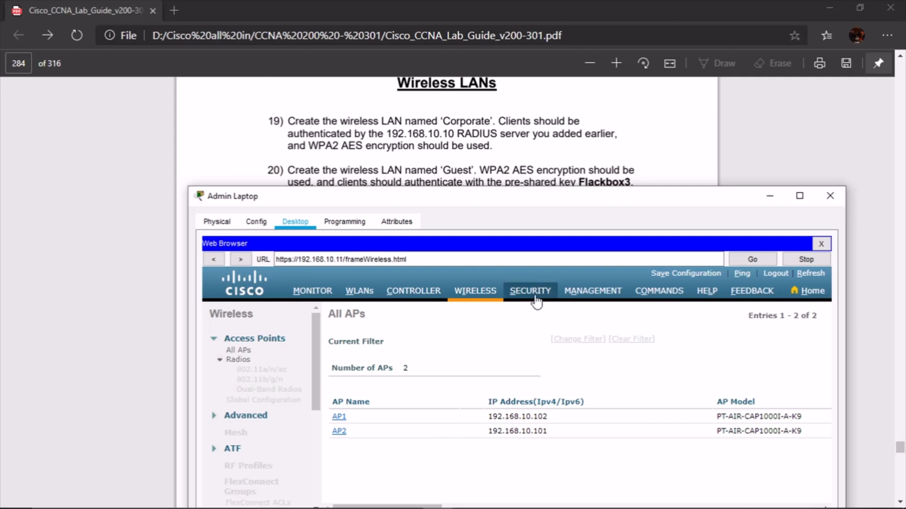
# Create WLAN ID 1 with profile name and SSID 'Corporate'
pyautogui.click(360, 291)
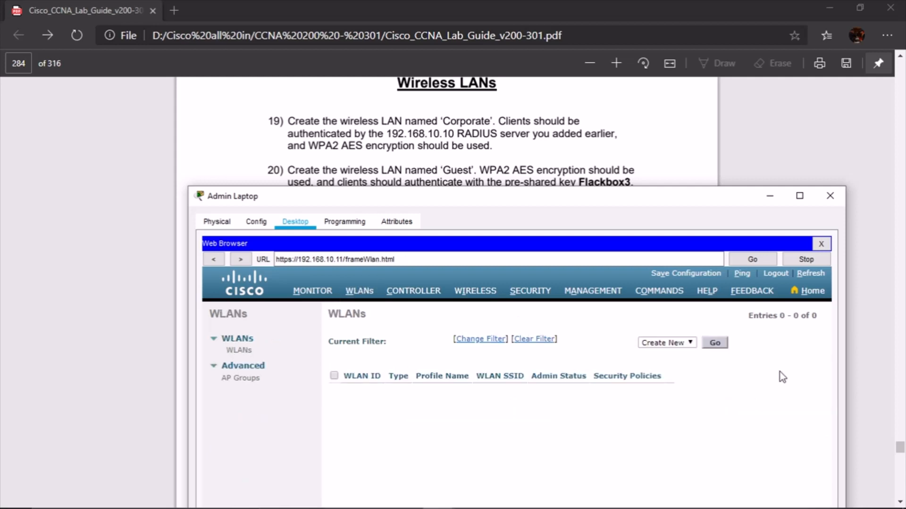
pyautogui.click(715, 343)
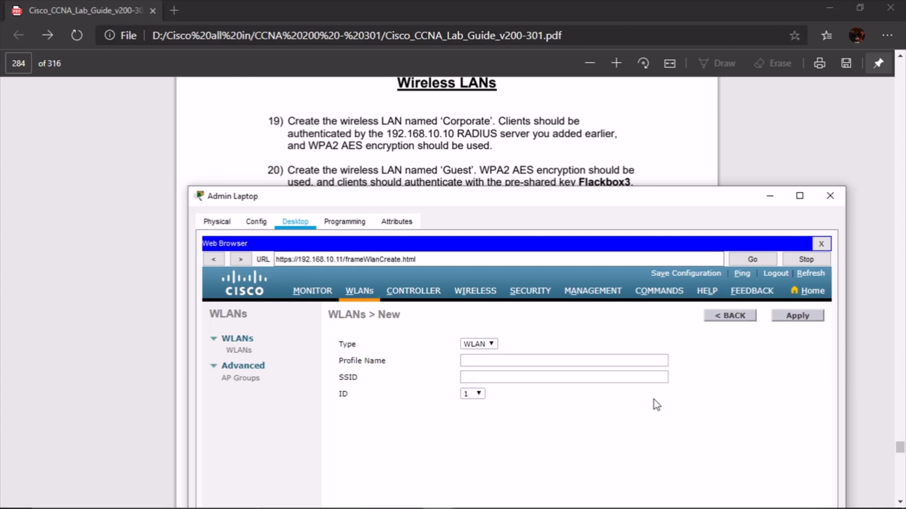
pyautogui.click(488, 346)
pyautogui.click(520, 357)
pyautogui.write('Corporate')
pyautogui.press('Tab')
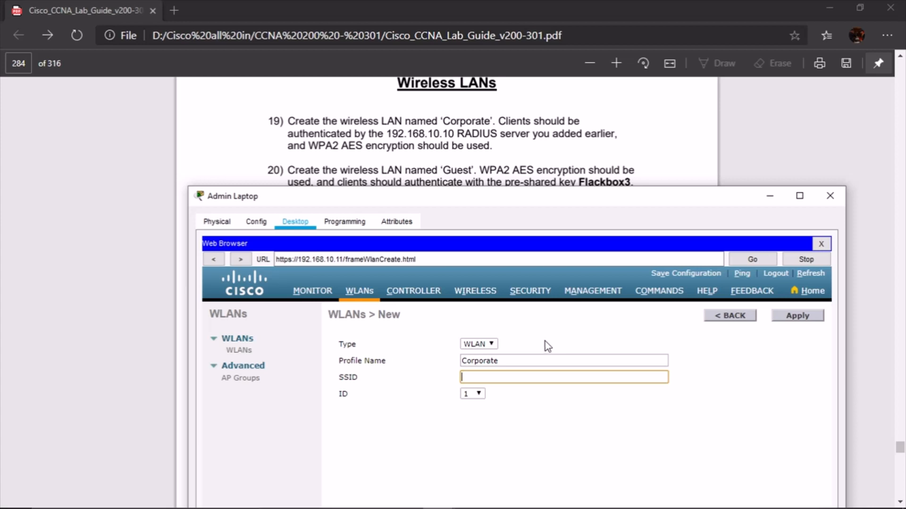
pyautogui.write('Corporate')
pyautogui.click(796, 321)
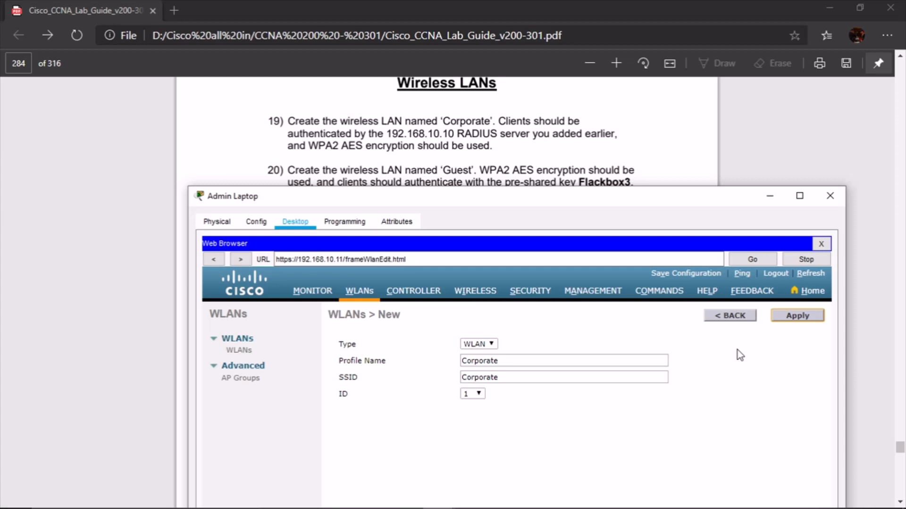
# Assign the Corporate WLAN to the Corporate interface and show its Security settings
pyautogui.scroll(-1, 691, 366)
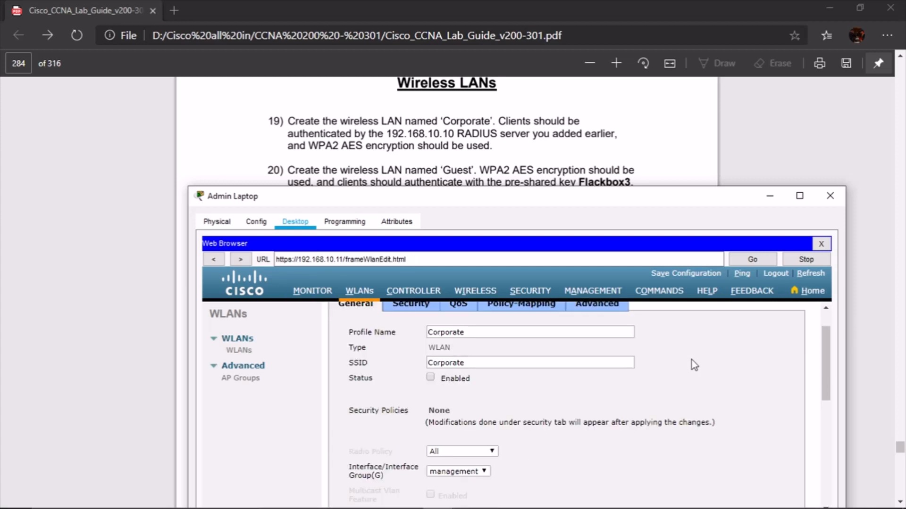
pyautogui.scroll(-2, 691, 360)
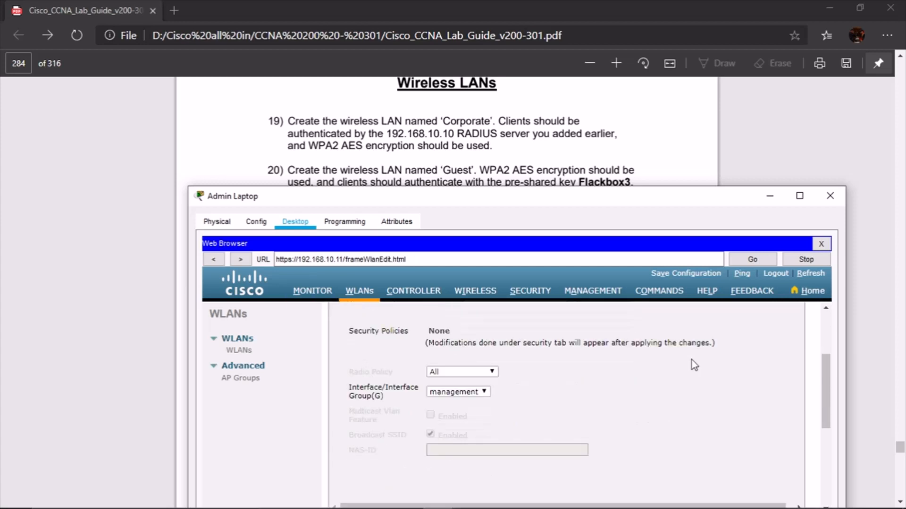
pyautogui.click(483, 392)
pyautogui.click(480, 403)
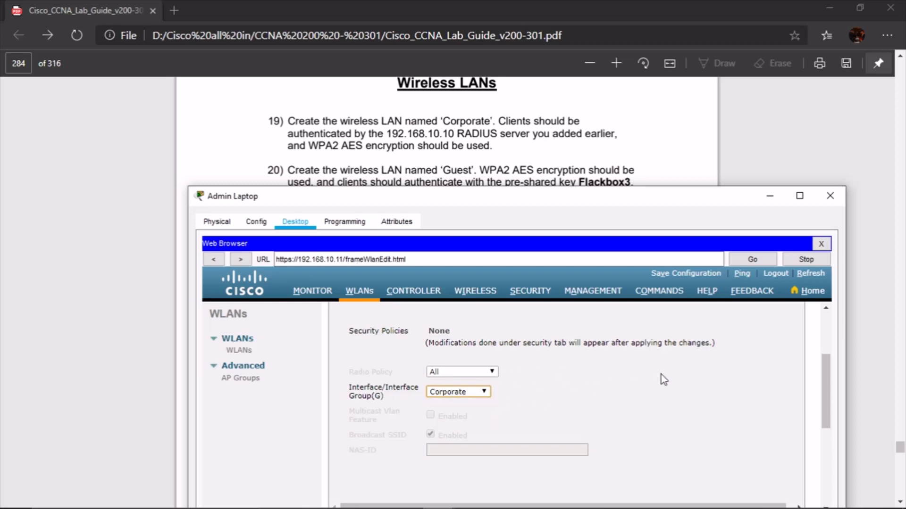
pyautogui.scroll(-1, 571, 382)
pyautogui.scroll(4, 572, 385)
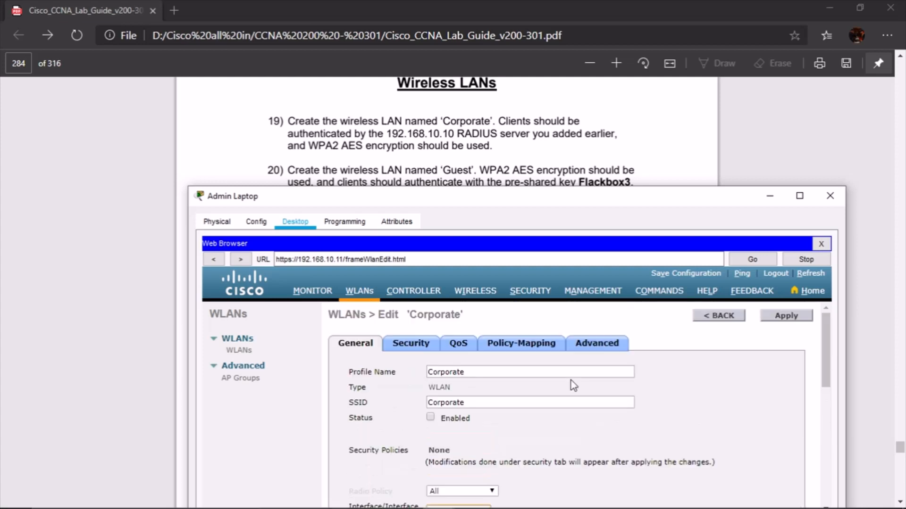
pyautogui.scroll(-1, 573, 382)
pyautogui.click(411, 303)
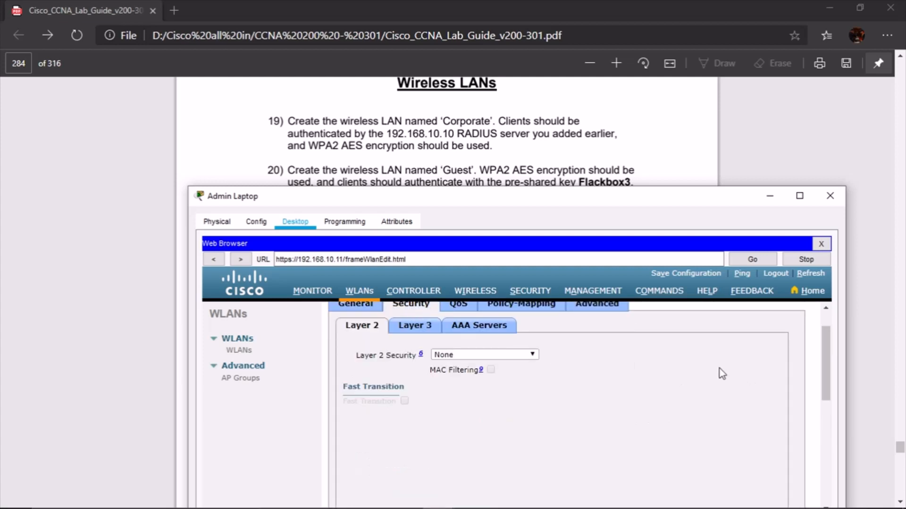
# Set Corporate WLAN Layer 2 security to WPA+WPA2 with WPA2 Policy and AES
pyautogui.click(521, 357)
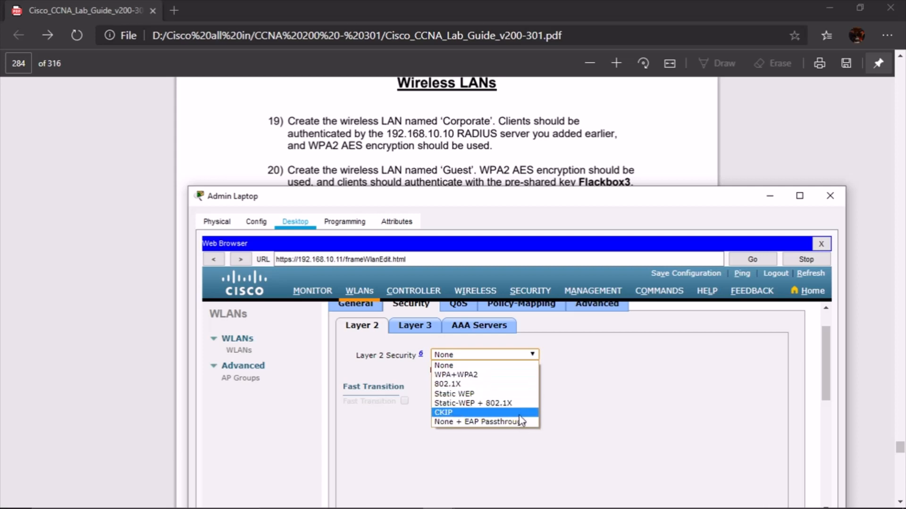
pyautogui.click(516, 378)
pyautogui.scroll(-1, 546, 384)
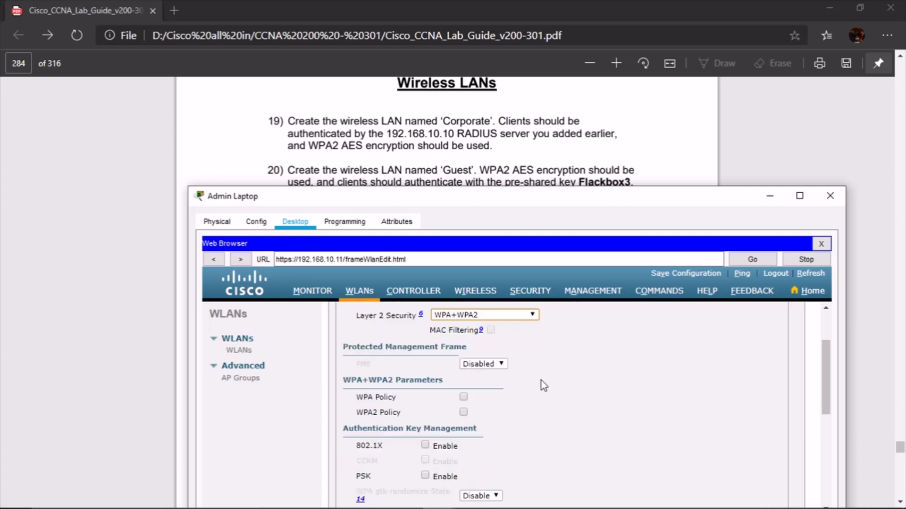
pyautogui.scroll(-1, 608, 368)
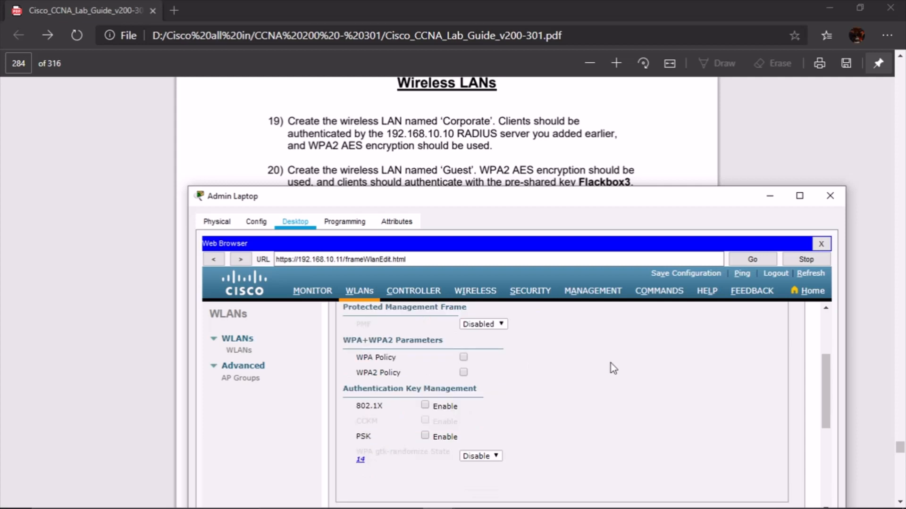
pyautogui.scroll(-1, 538, 370)
pyautogui.scroll(1, 539, 371)
pyautogui.click(464, 372)
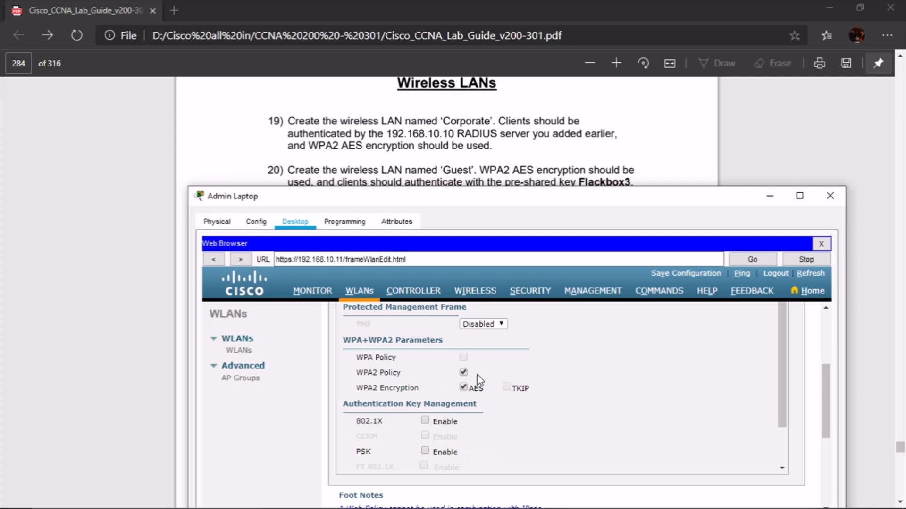
pyautogui.scroll(-1, 660, 377)
pyautogui.scroll(-1, 660, 375)
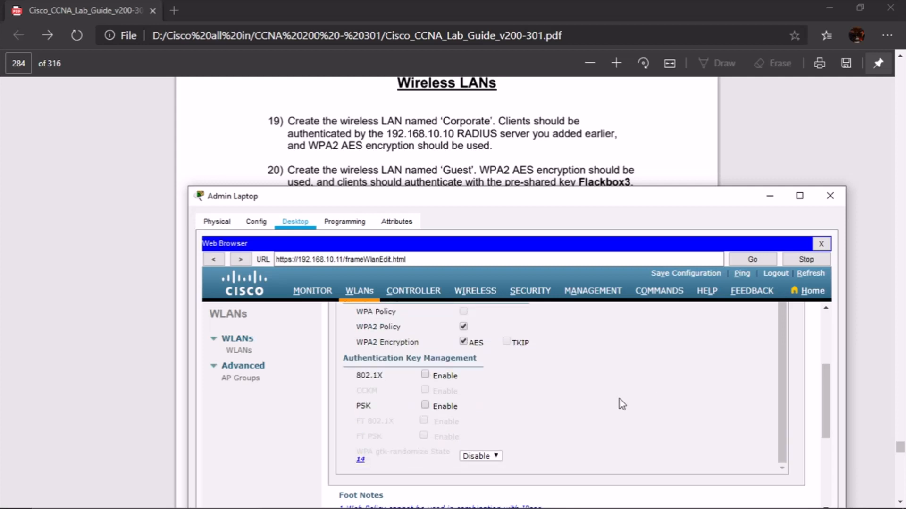
pyautogui.scroll(1, 607, 427)
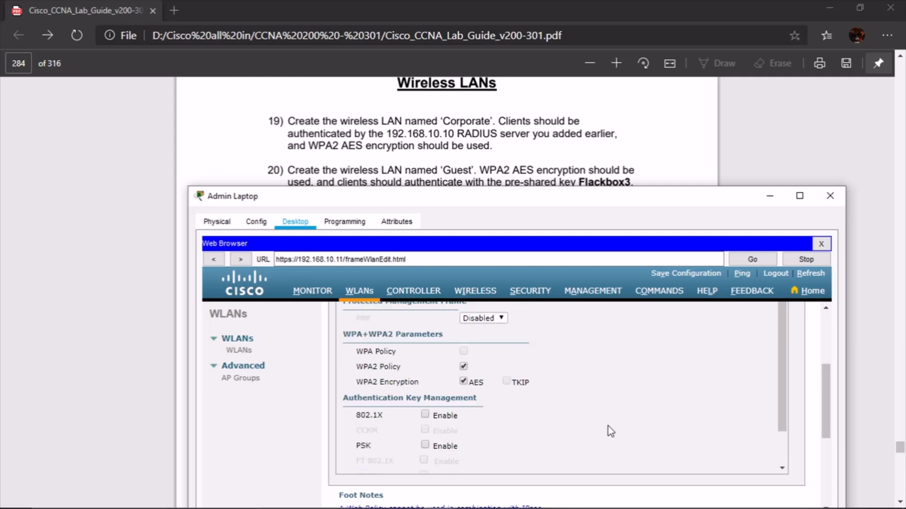
pyautogui.scroll(-1, 607, 426)
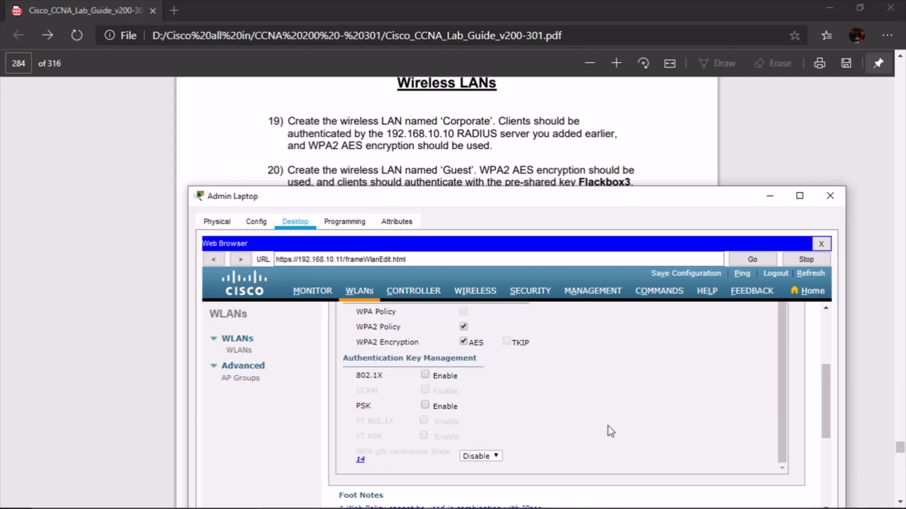
pyautogui.scroll(5, 514, 358)
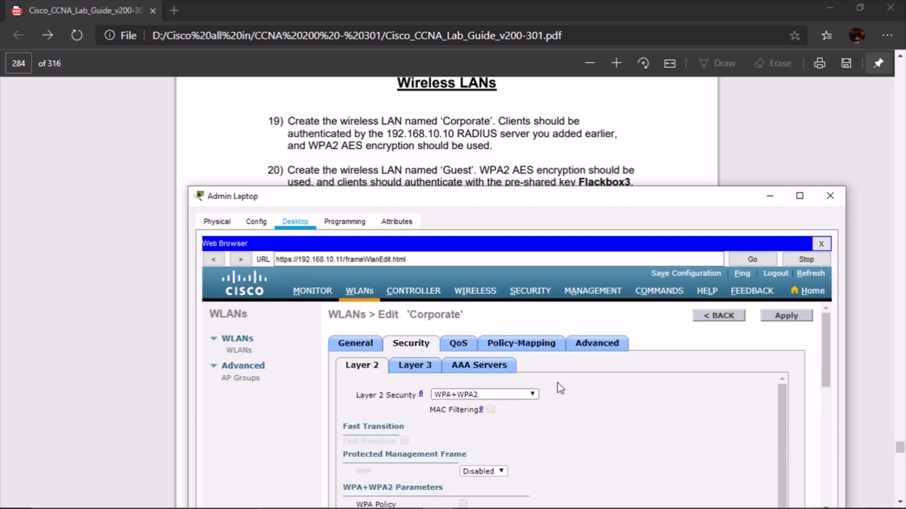
pyautogui.click(499, 371)
# Use RADIUS server 192.168.10.10 port 1812 as Server 1, apply, and return to WLANs
pyautogui.scroll(-1, 589, 369)
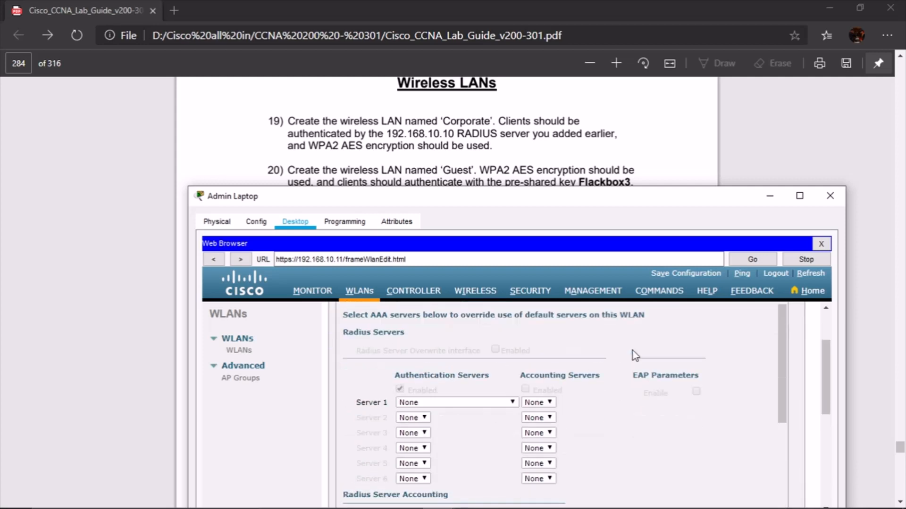
pyautogui.click(512, 402)
pyautogui.click(488, 423)
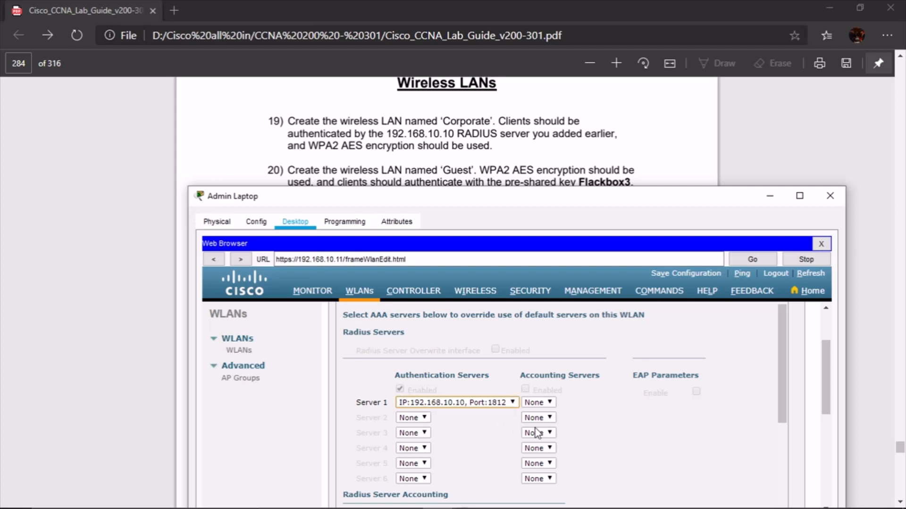
pyautogui.scroll(-5, 678, 420)
pyautogui.scroll(7, 679, 418)
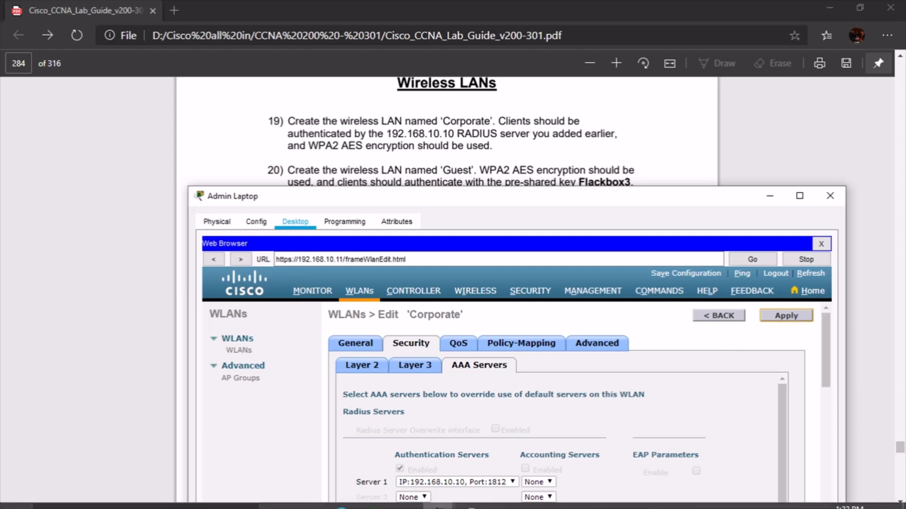
pyautogui.click(607, 347)
pyautogui.scroll(-10, 666, 369)
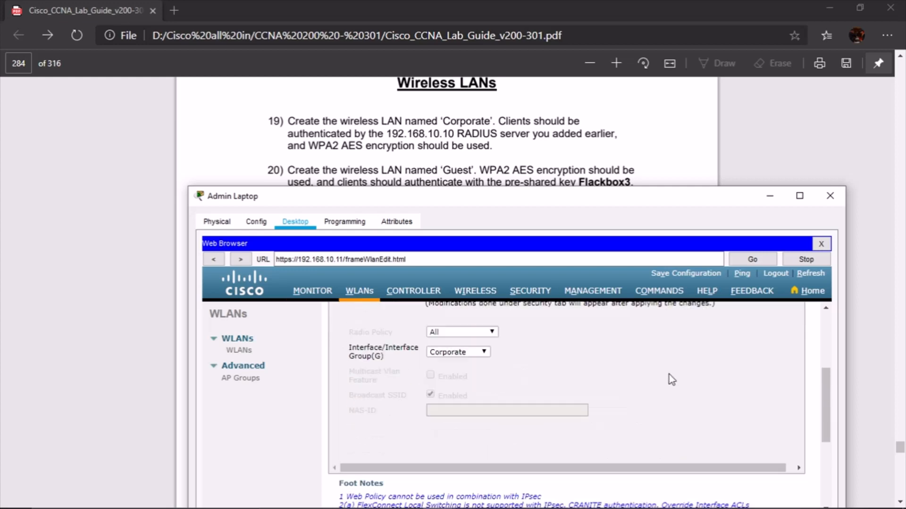
pyautogui.scroll(10, 669, 373)
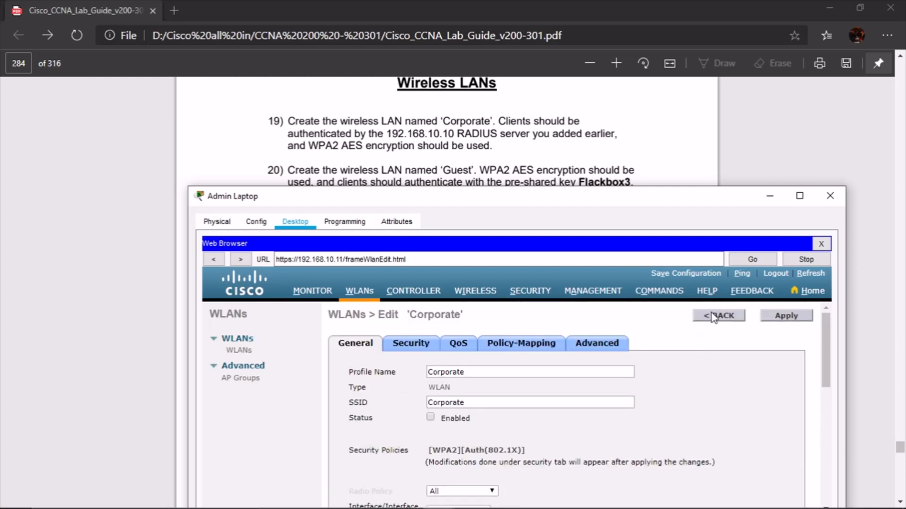
pyautogui.click(792, 316)
pyautogui.click(714, 321)
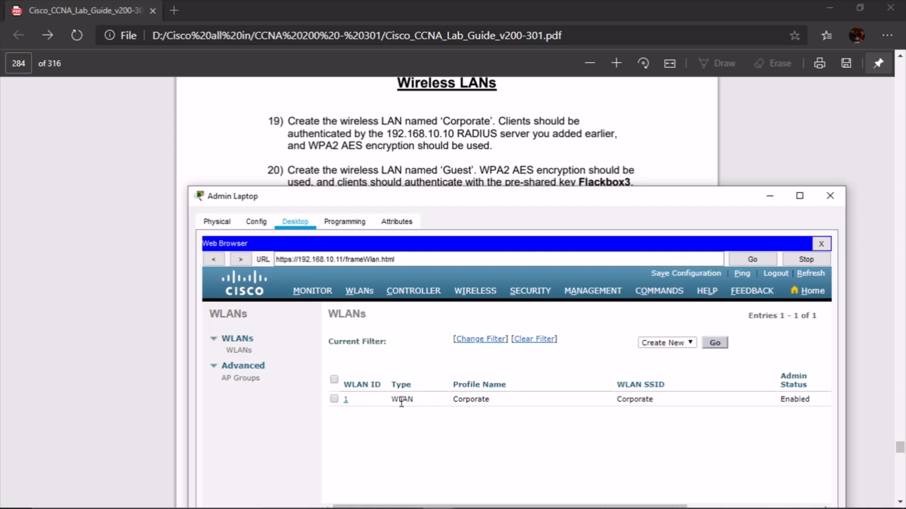
# Create WLAN ID 2 with profile name and SSID 'Guest'
pyautogui.click(714, 344)
pyautogui.scroll(-2, 502, 152)
pyautogui.click(523, 361)
pyautogui.write('Guest')
pyautogui.press('Tab')
pyautogui.write('Guest')
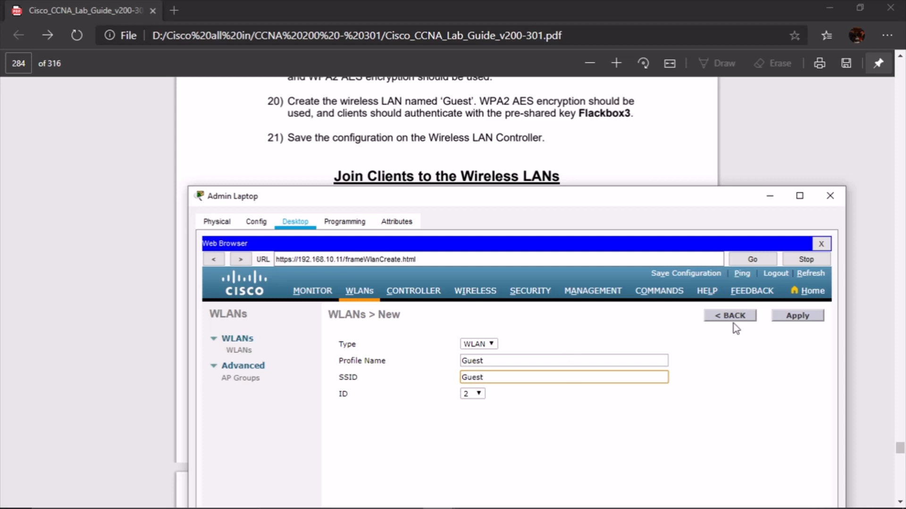
pyautogui.click(802, 312)
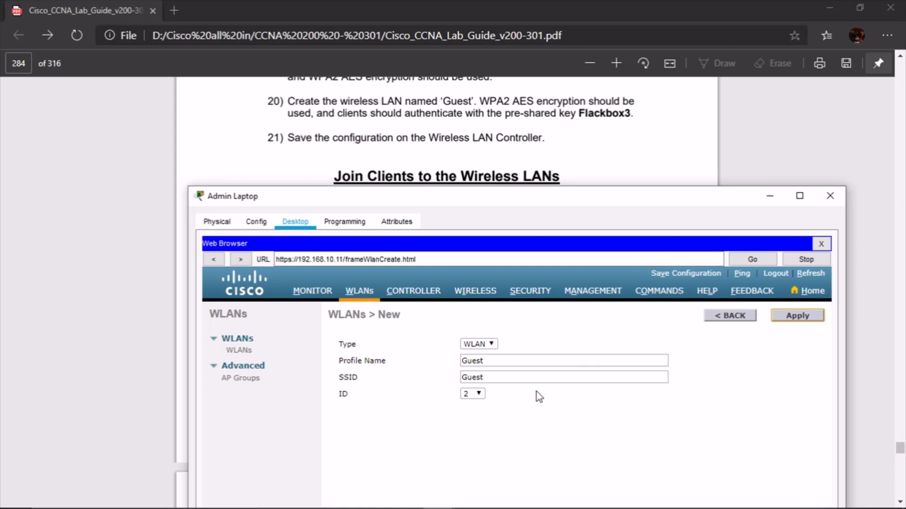
pyautogui.scroll(-1, 533, 393)
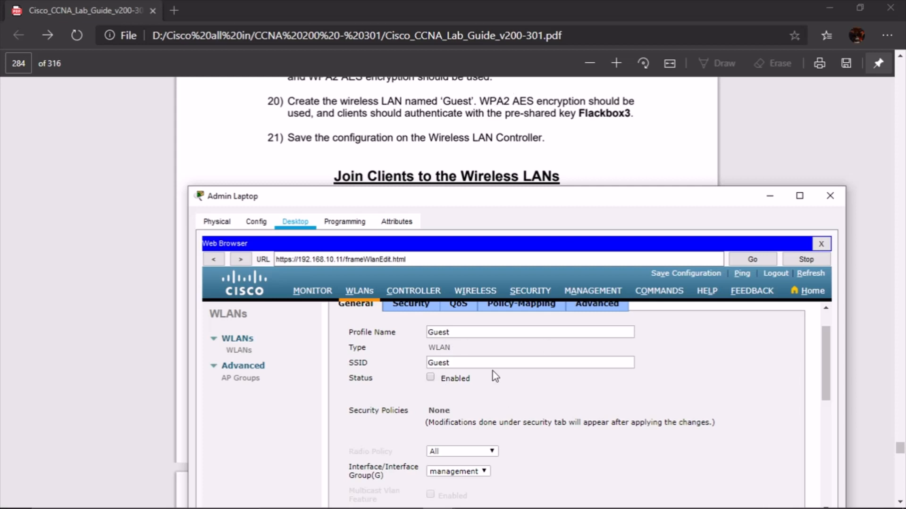
# Enable the Guest WLAN and assign it to the Guest interface
pyautogui.click(442, 377)
pyautogui.click(485, 471)
pyautogui.click(460, 491)
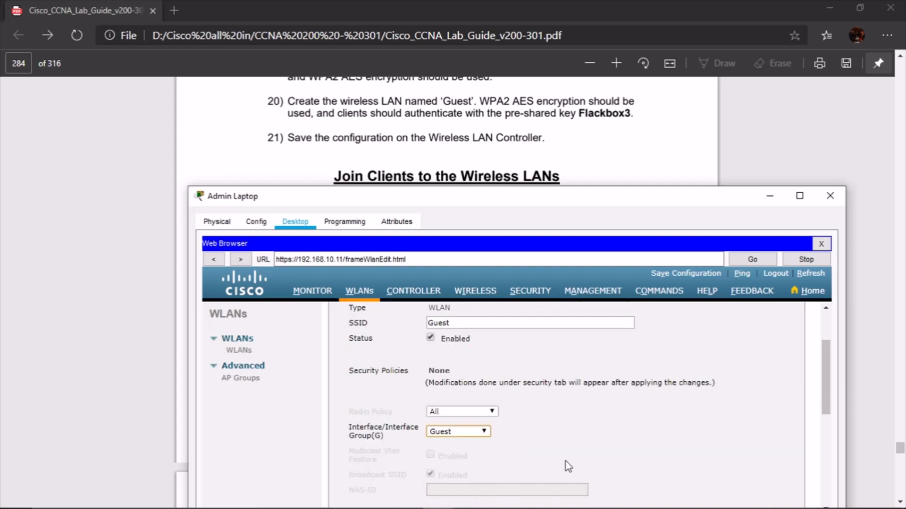
pyautogui.scroll(-3, 551, 448)
pyautogui.scroll(3, 551, 452)
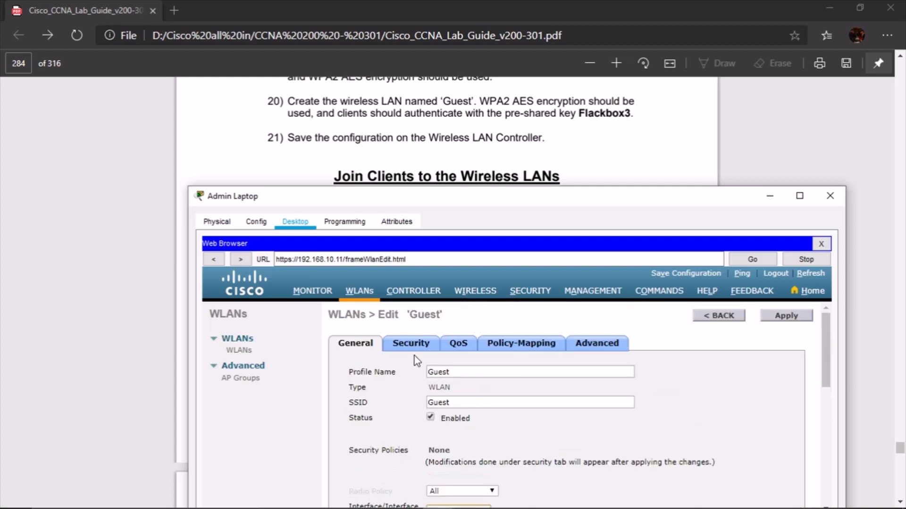
# Set the Guest WLAN's Layer 2 security to WPA+WPA2 with WPA2 policy and AES encryption
pyautogui.click(411, 344)
pyautogui.scroll(-2, 582, 401)
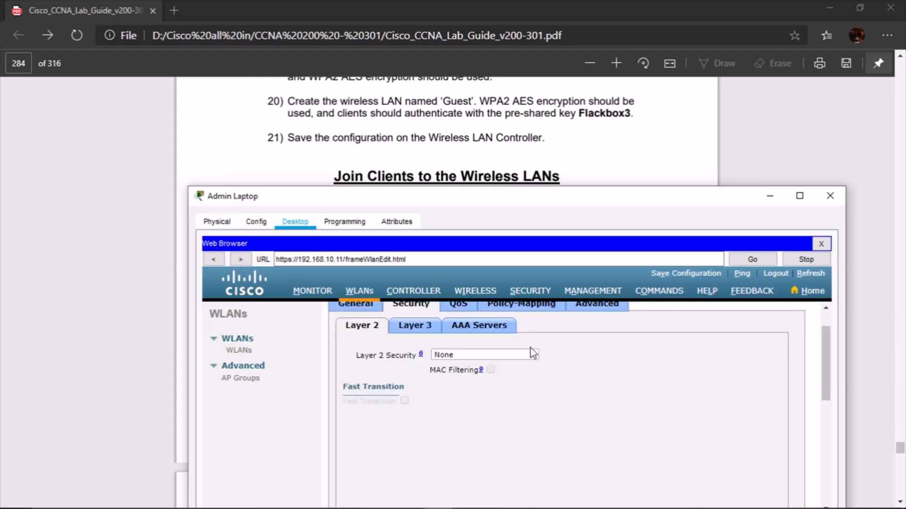
pyautogui.click(531, 353)
pyautogui.click(476, 372)
pyautogui.scroll(-2, 600, 458)
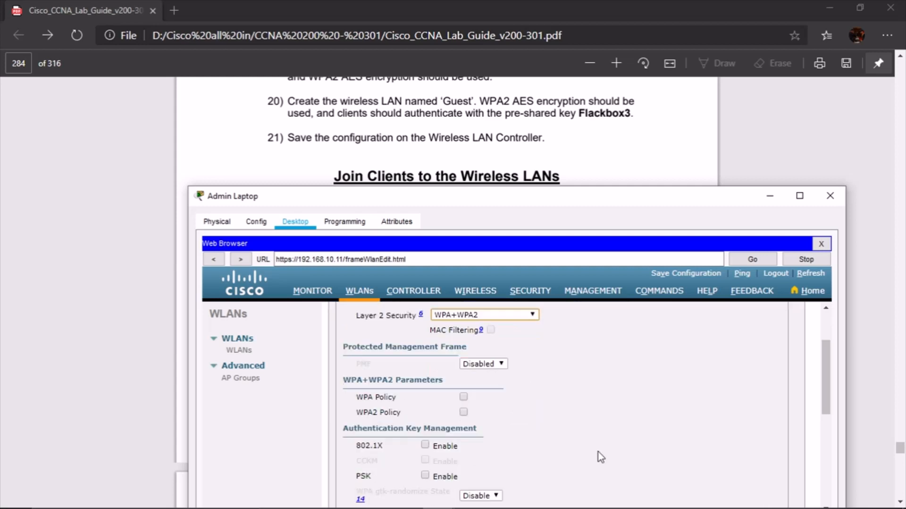
pyautogui.click(464, 413)
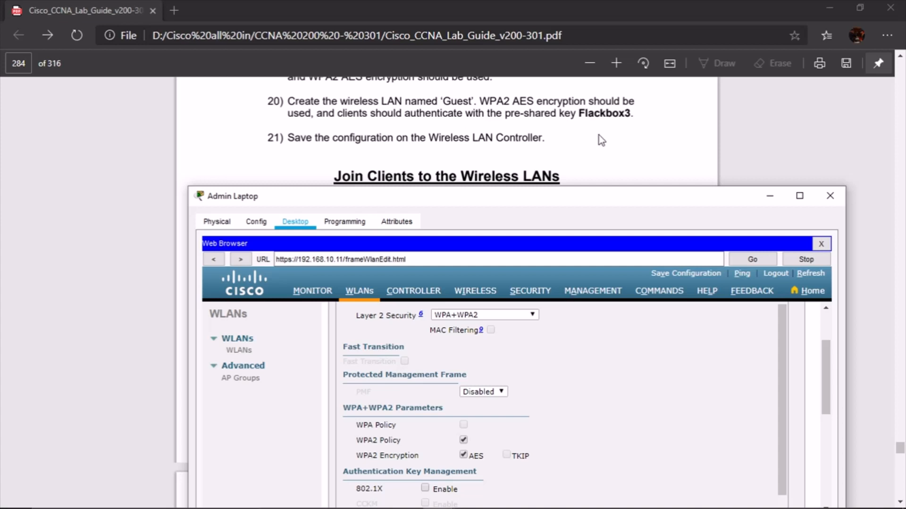
pyautogui.scroll(-8, 621, 343)
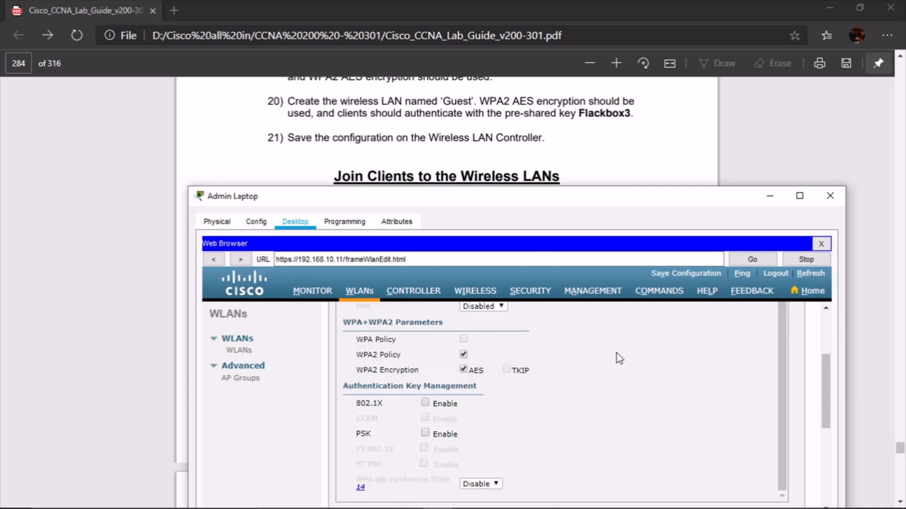
pyautogui.scroll(4, 528, 430)
pyautogui.scroll(-5, 528, 431)
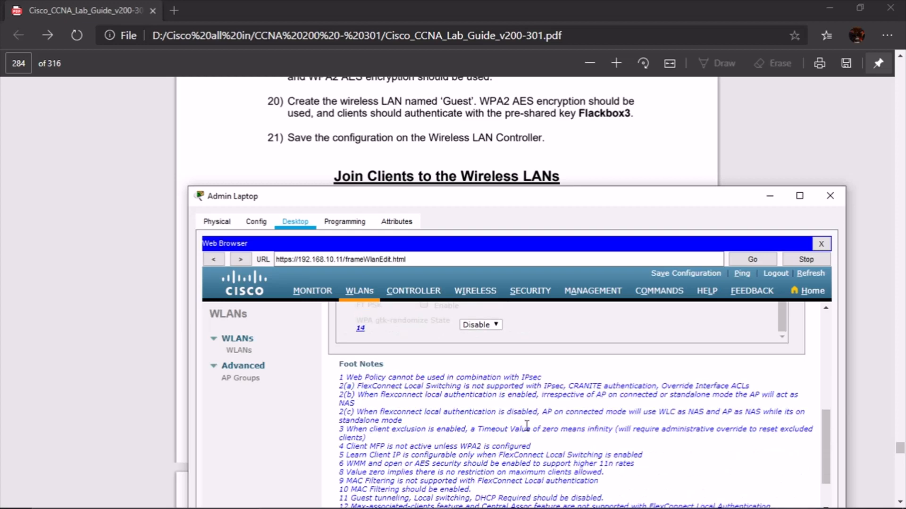
pyautogui.scroll(10, 529, 431)
# Choose the 192.168.10.10 RADIUS server as Server 1, apply, and return to the WLAN list
pyautogui.click(508, 373)
pyautogui.scroll(-3, 519, 388)
pyautogui.scroll(3, 519, 388)
pyautogui.click(486, 436)
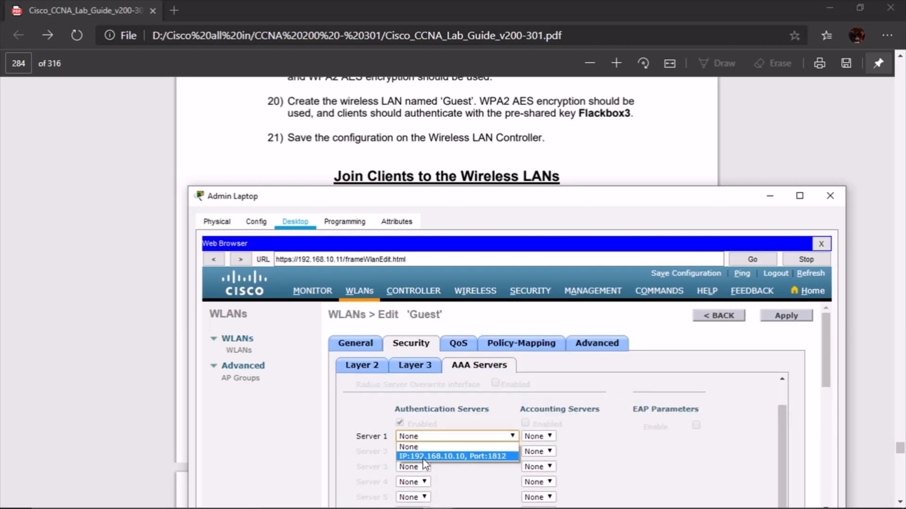
pyautogui.click(424, 457)
pyautogui.scroll(-5, 686, 422)
pyautogui.click(803, 316)
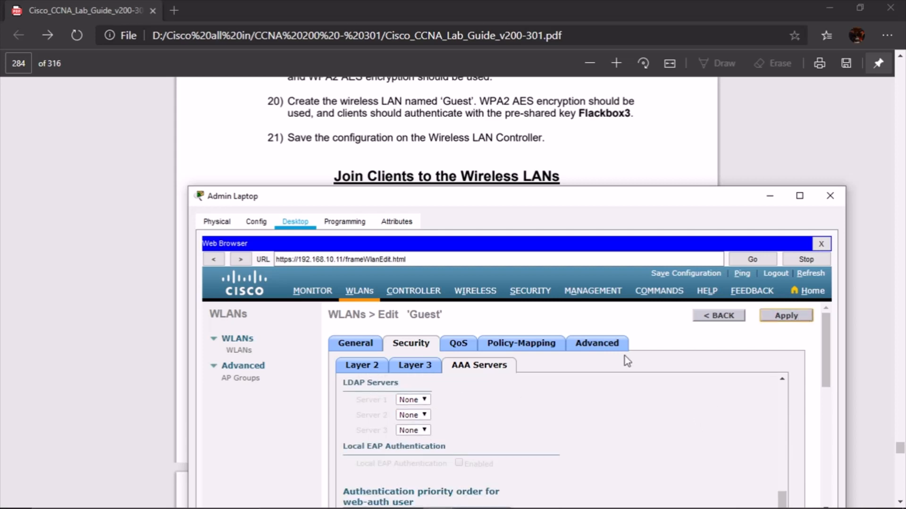
pyautogui.scroll(-3, 627, 361)
pyautogui.scroll(3, 634, 382)
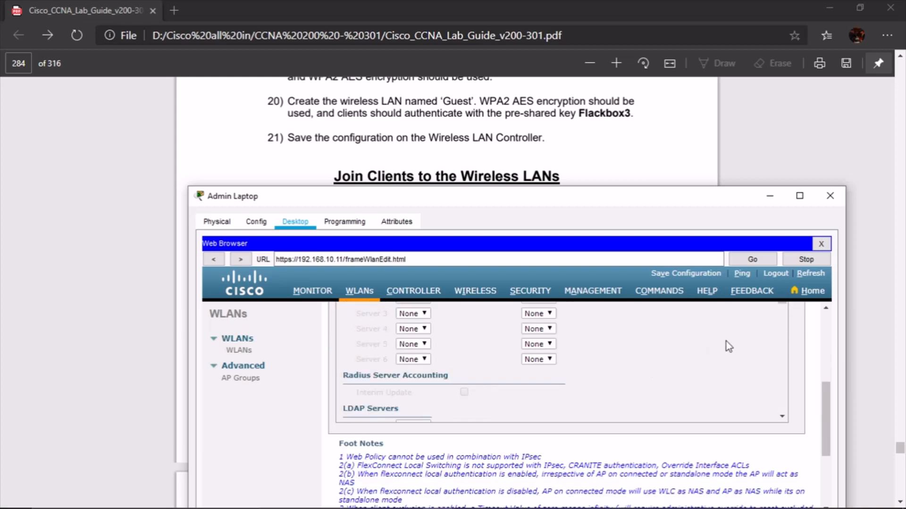
pyautogui.click(718, 316)
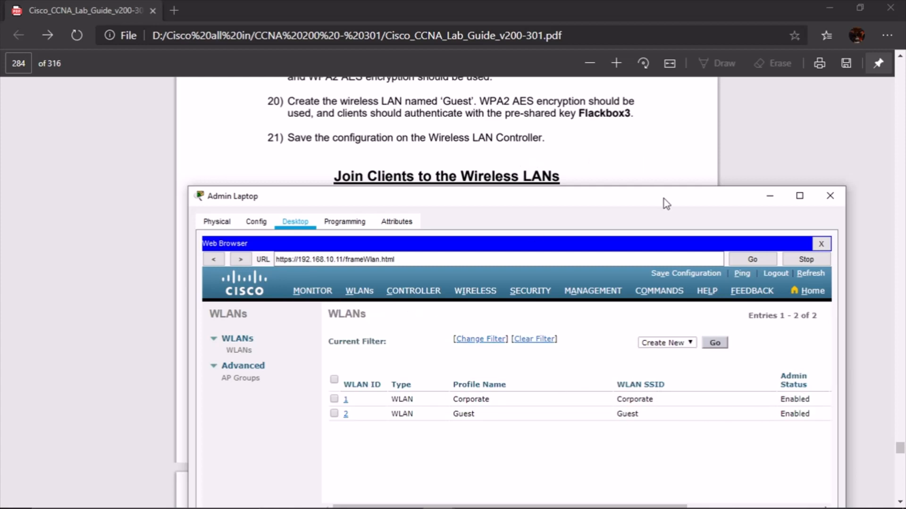
# Show lab guide page 284, 'Join Clients to the Wireless LANs', then call up the Packet Tracer windows
pyautogui.click(675, 184)
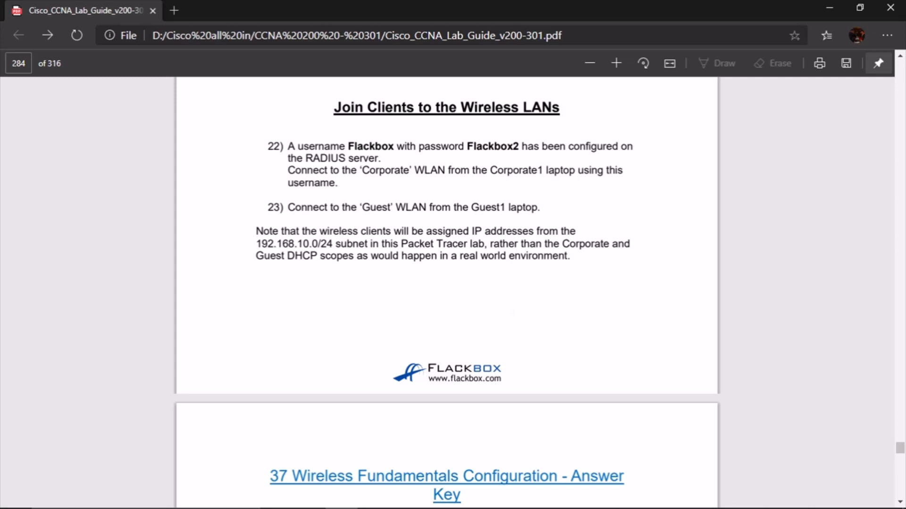
pyautogui.moveTo(534, 492)
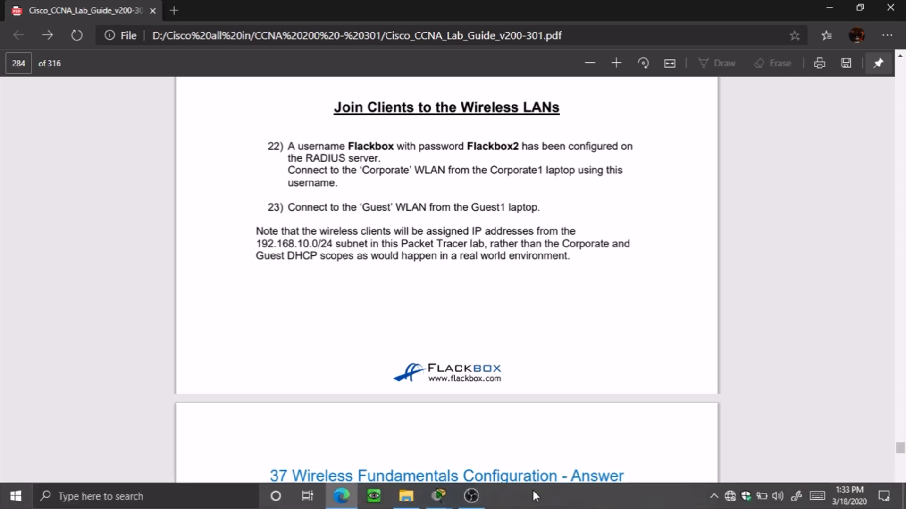
pyautogui.click(439, 495)
# Open the Guest 1 laptop's Config settings at the Wireless0 interface
pyautogui.click(367, 437)
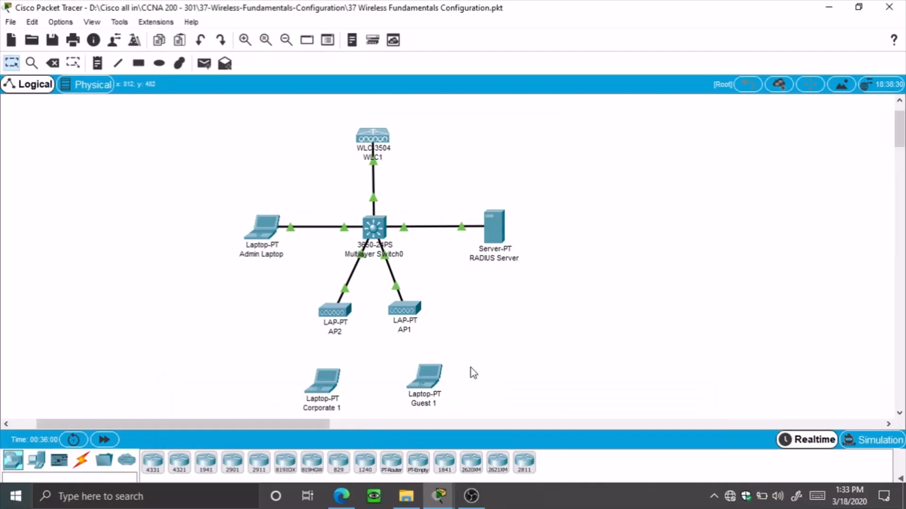
pyautogui.click(430, 382)
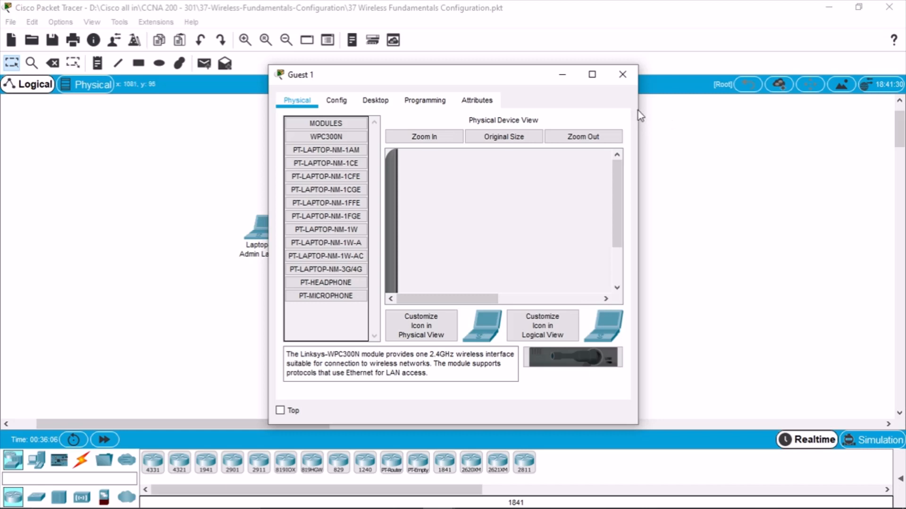
pyautogui.moveTo(637, 111); pyautogui.dragTo(789, 112)
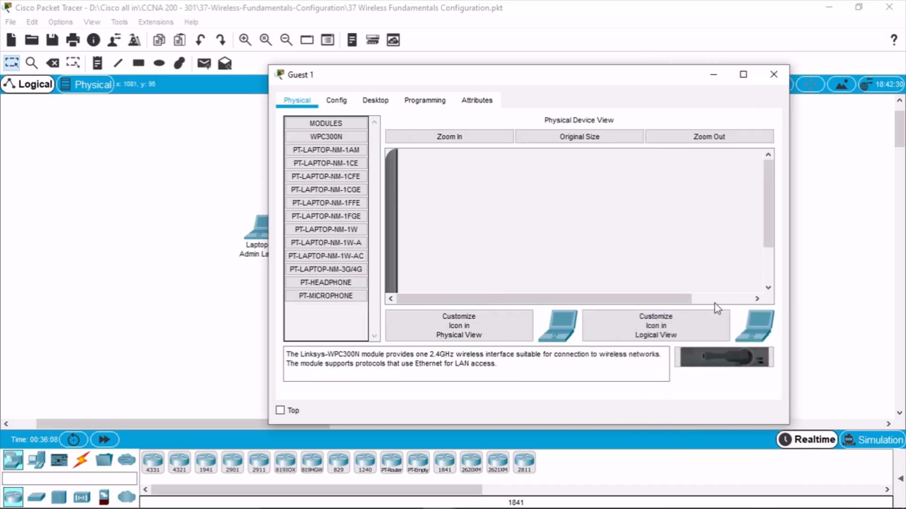
pyautogui.scroll(-2, 443, 216)
pyautogui.scroll(1, 452, 235)
pyautogui.scroll(-1, 524, 296)
pyautogui.scroll(-1, 525, 289)
pyautogui.scroll(2, 528, 290)
pyautogui.click(335, 100)
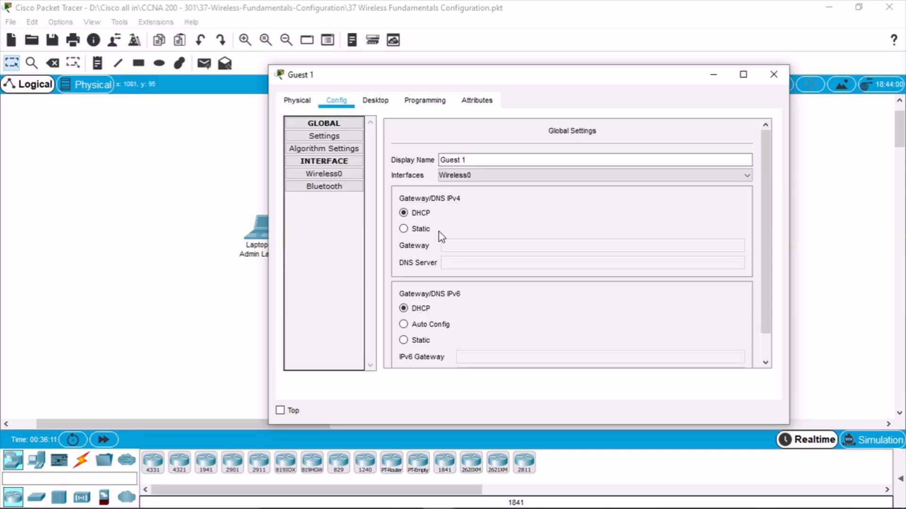
pyautogui.click(330, 174)
# Select WPA2, enter the wireless user ID, and change the password's last character to 2
pyautogui.moveTo(790, 256); pyautogui.dragTo(826, 248)
pyautogui.click(519, 238)
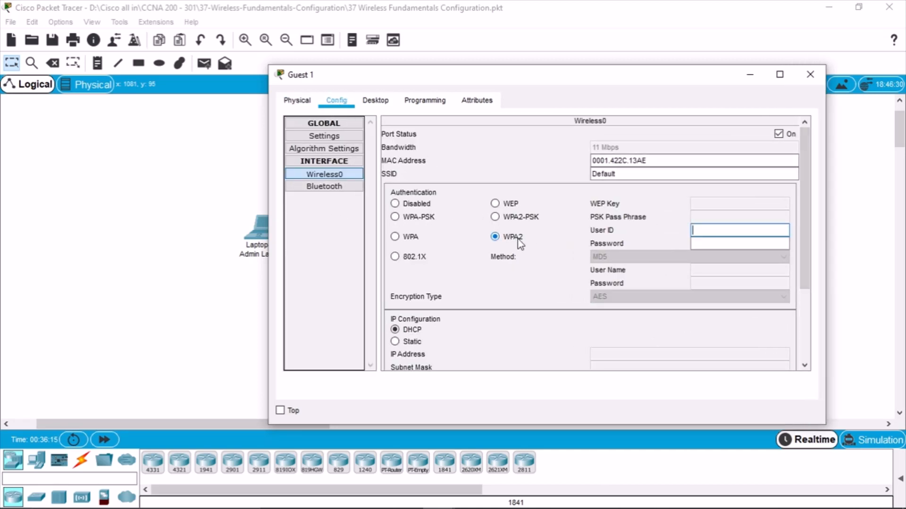
pyautogui.click(731, 233)
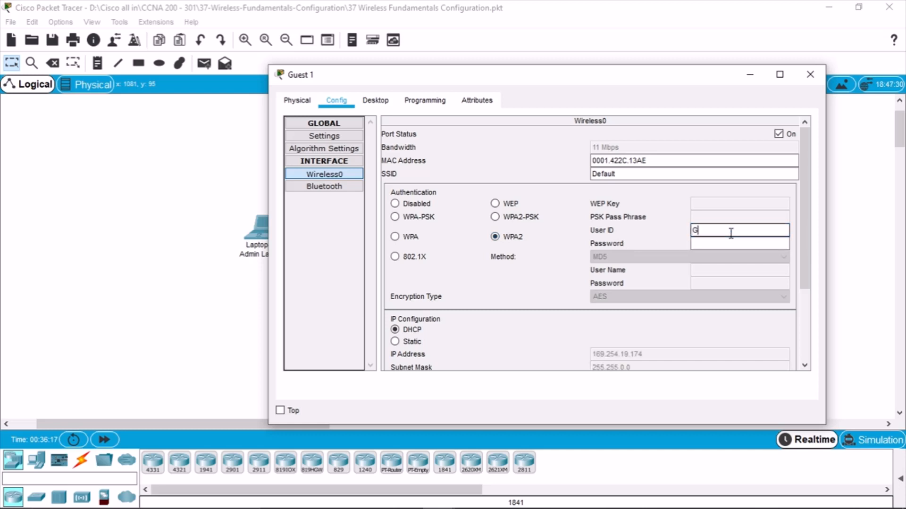
pyautogui.write('Flackbox')
pyautogui.write('F')
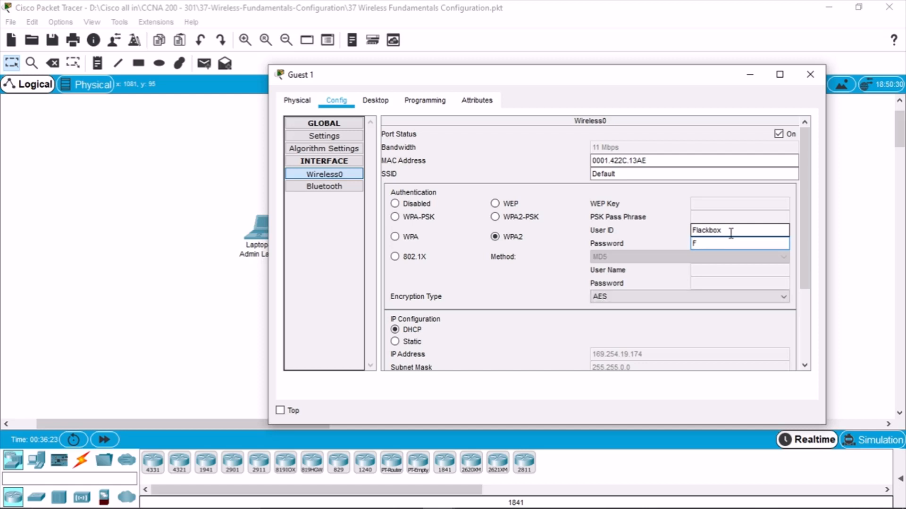
pyautogui.write('lackbox1')
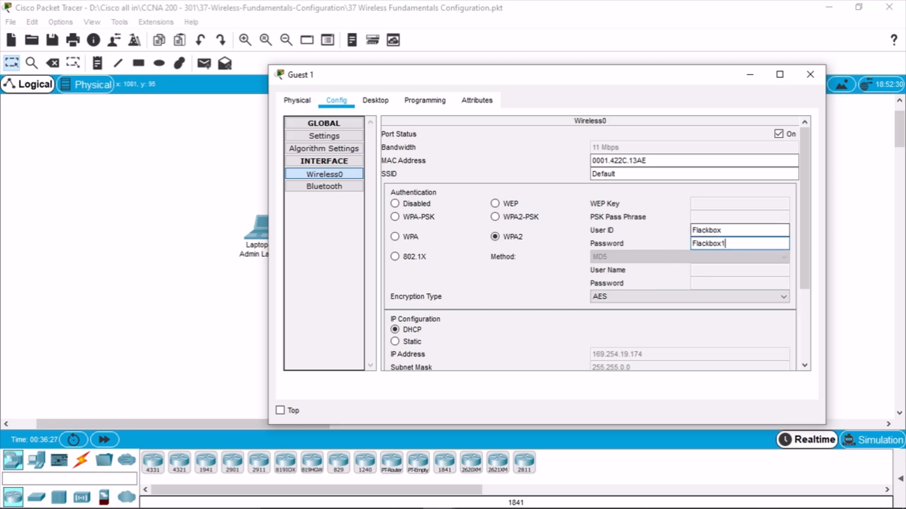
pyautogui.click(350, 504)
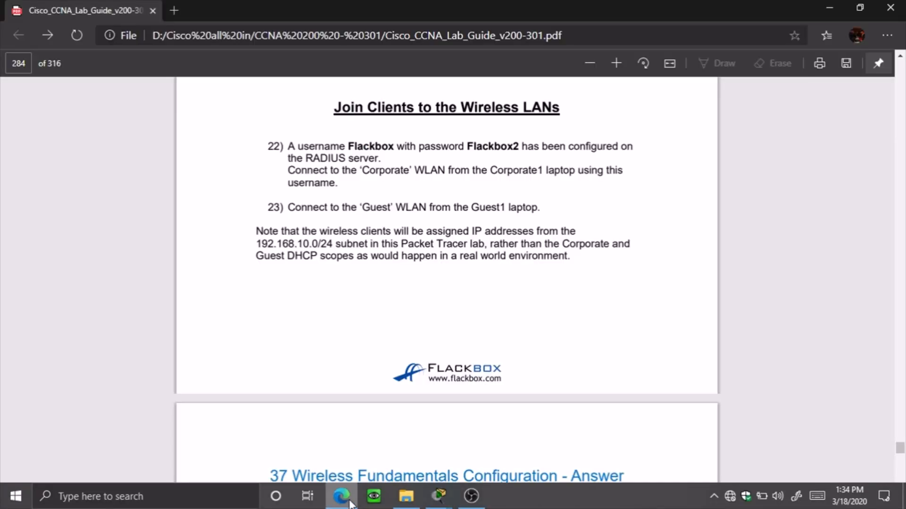
pyautogui.click(350, 504)
pyautogui.press('BackSpace')
pyautogui.write('2')
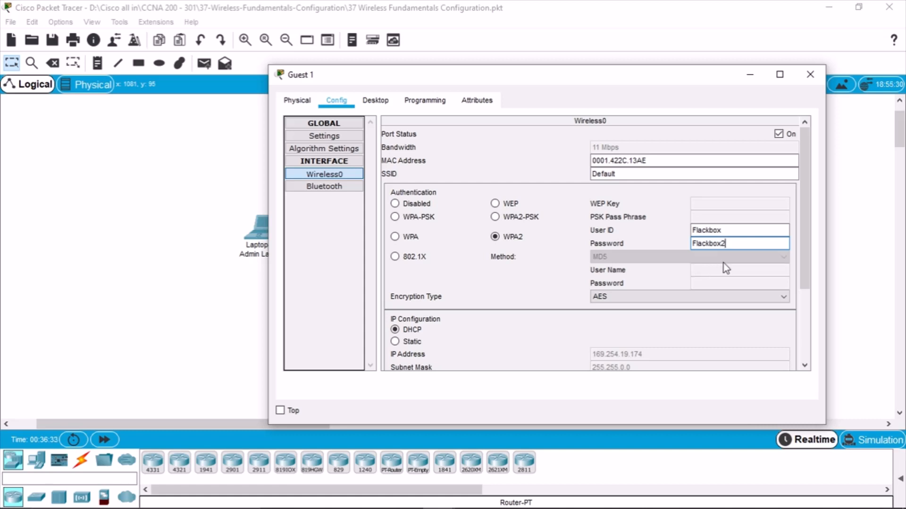
# Close Guest 1's settings and move the laptop further right on the topology
pyautogui.scroll(-1, 731, 264)
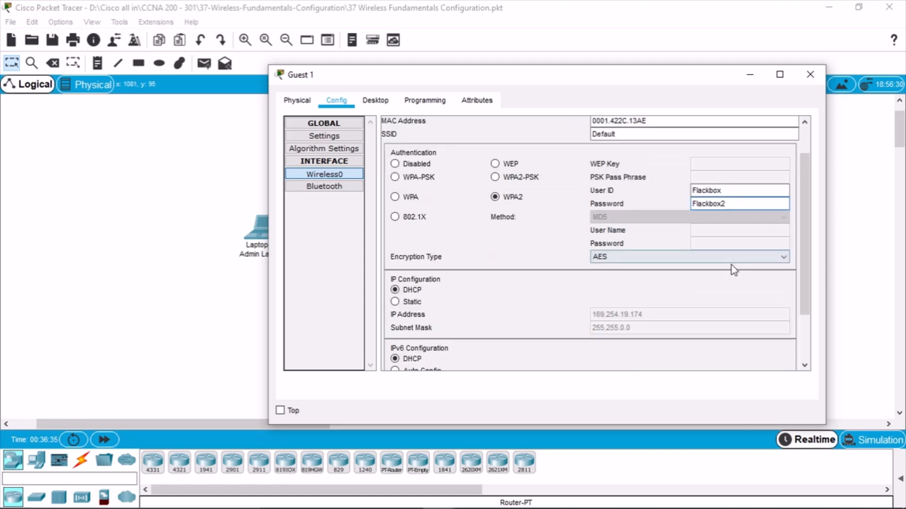
pyautogui.scroll(1, 731, 270)
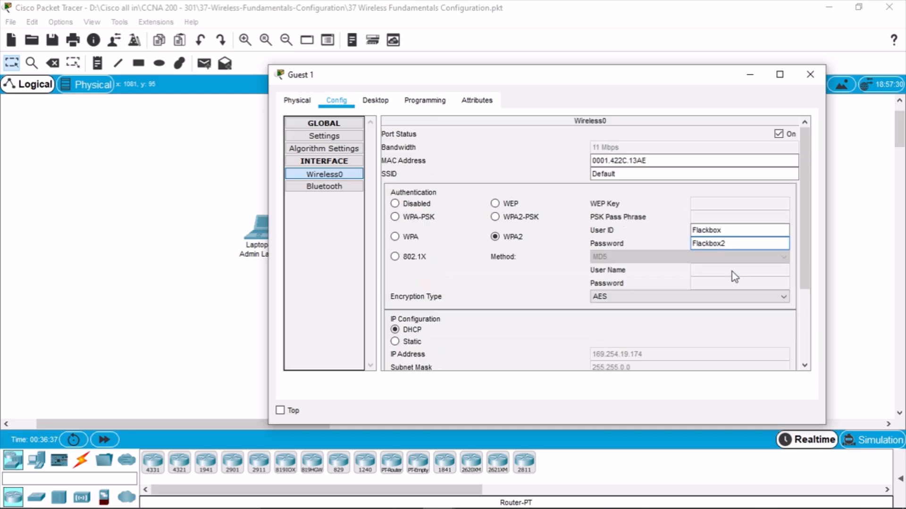
pyautogui.scroll(-2, 497, 351)
pyautogui.scroll(-1, 498, 352)
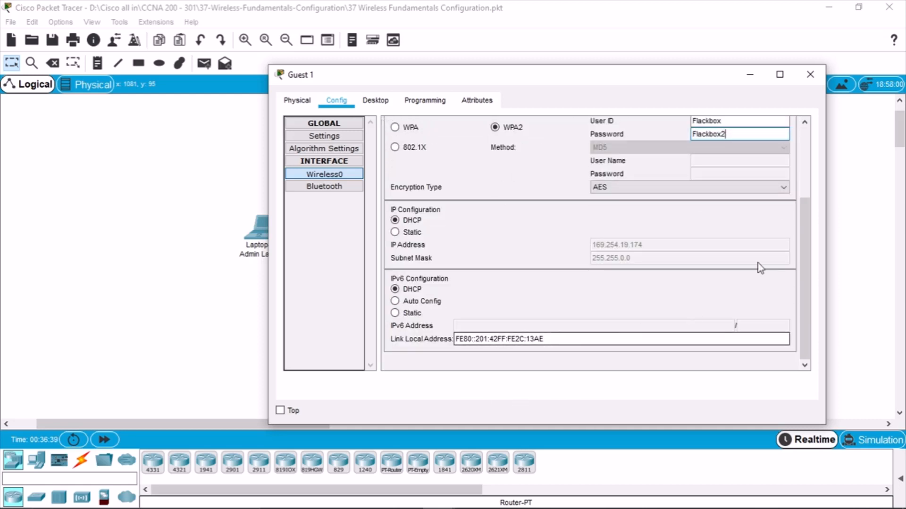
pyautogui.click(807, 76)
pyautogui.scroll(-1, 658, 334)
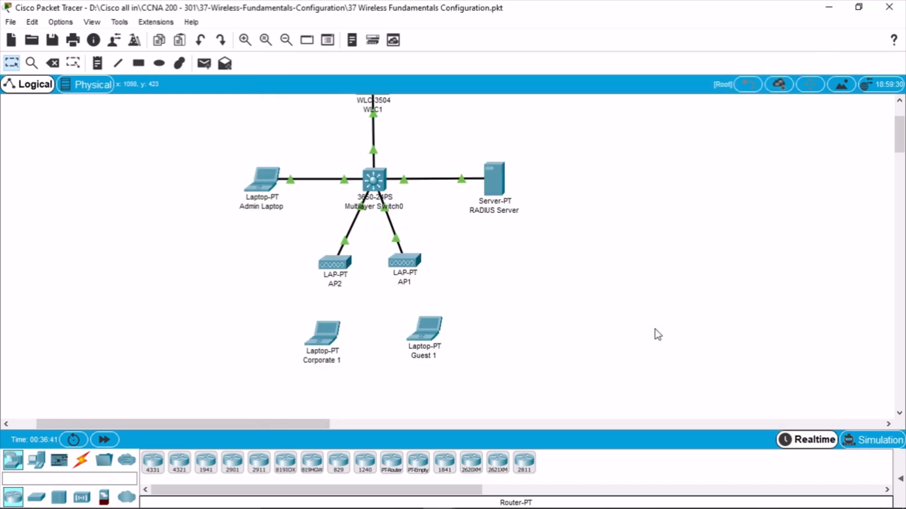
pyautogui.moveTo(426, 330); pyautogui.dragTo(478, 337)
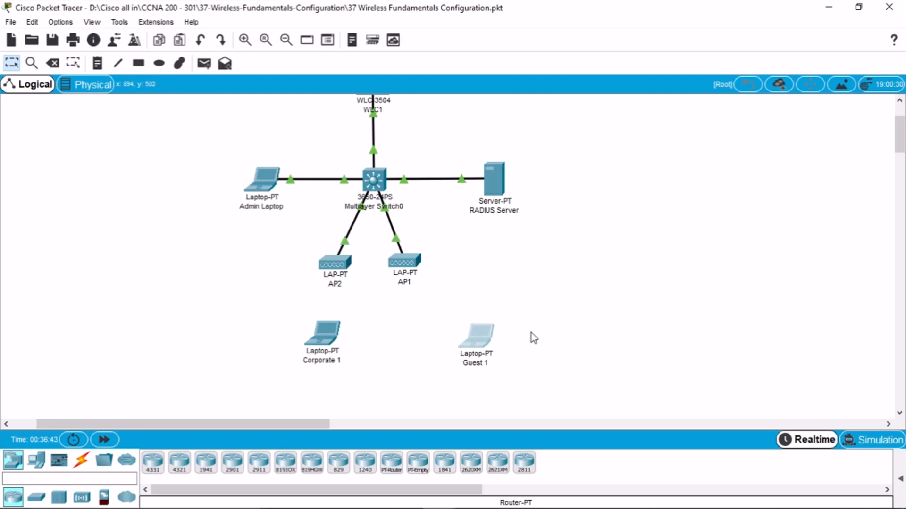
# Review step 20 of the lab guide, highlighting the Guest WLAN name and pre-shared key sentence
pyautogui.moveTo(479, 507)
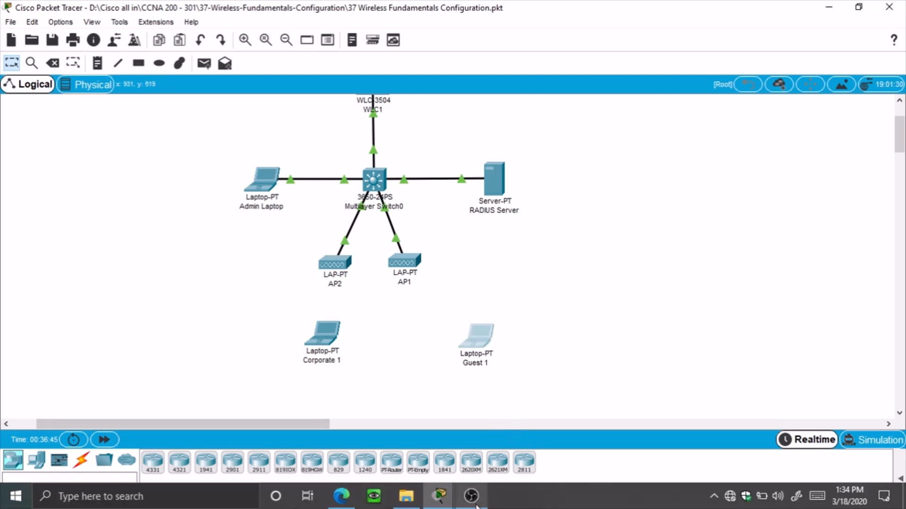
pyautogui.click(352, 504)
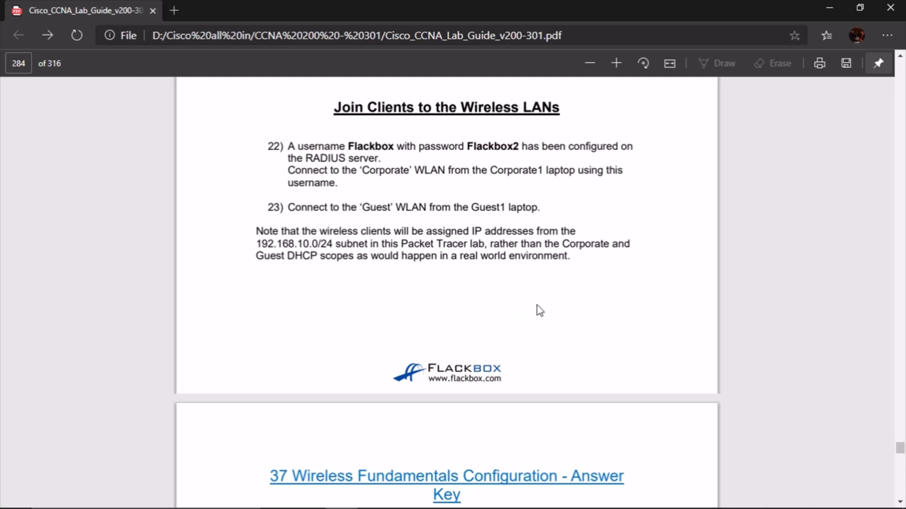
pyautogui.scroll(-3, 615, 315)
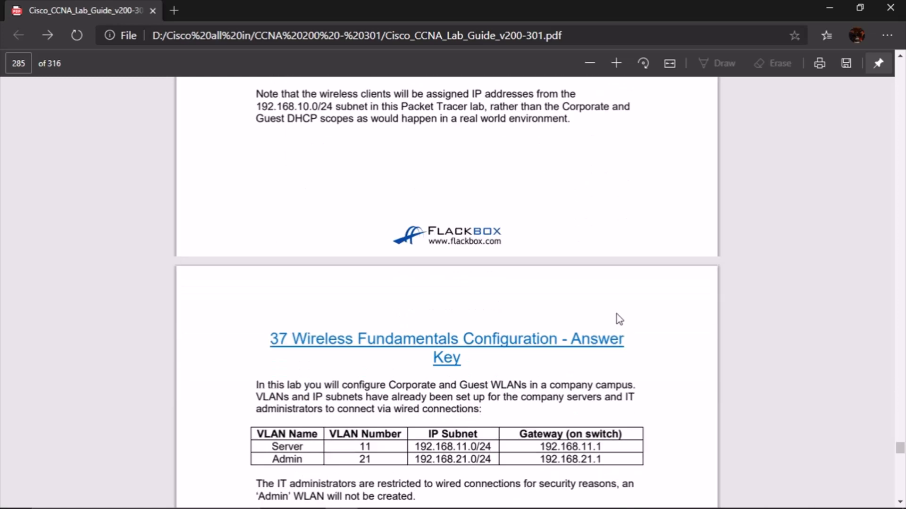
pyautogui.scroll(6, 618, 318)
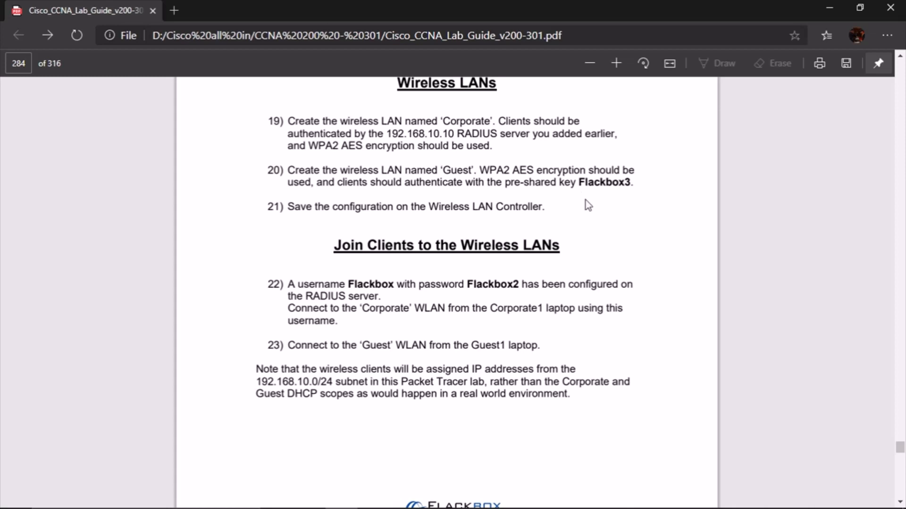
pyautogui.scroll(2, 584, 203)
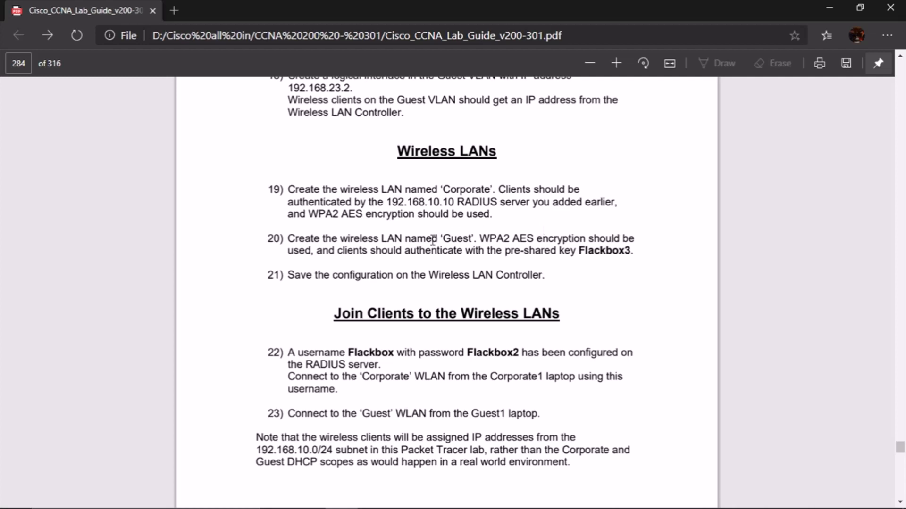
pyautogui.moveTo(431, 237); pyautogui.dragTo(476, 239)
pyautogui.moveTo(570, 251); pyautogui.dragTo(614, 241)
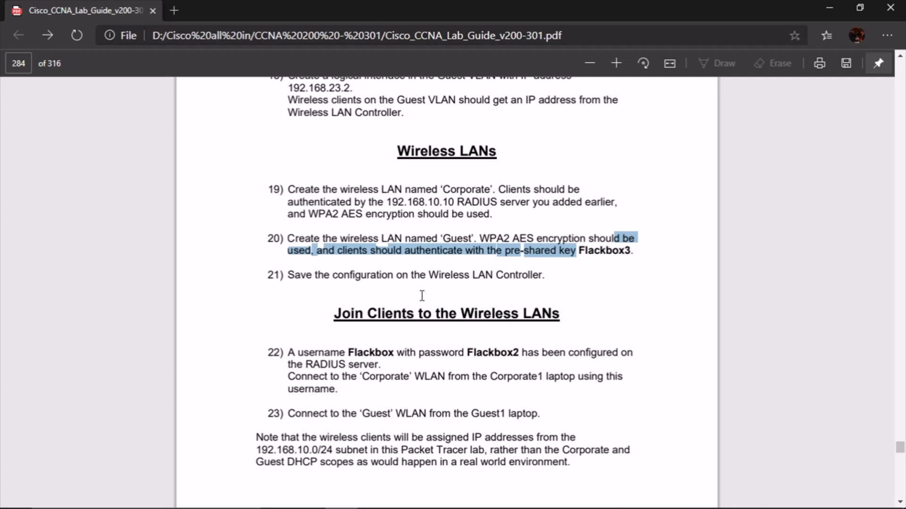
pyautogui.click(602, 257)
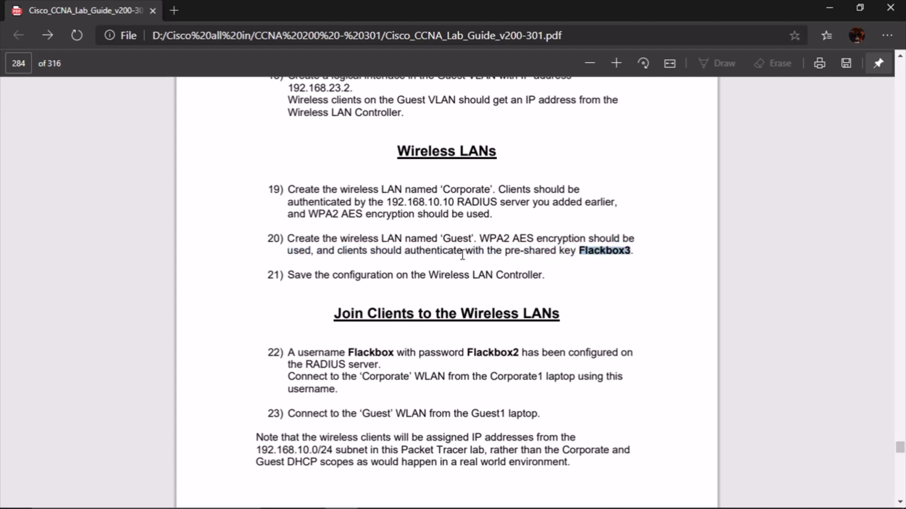
pyautogui.doubleClick(446, 238)
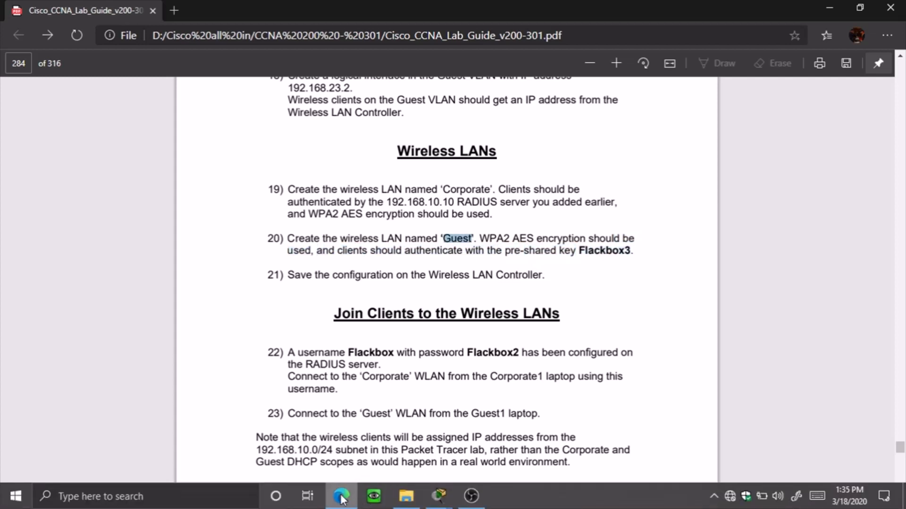
# Open the RADIUS Server's configuration in Packet Tracer
pyautogui.moveTo(440, 497)
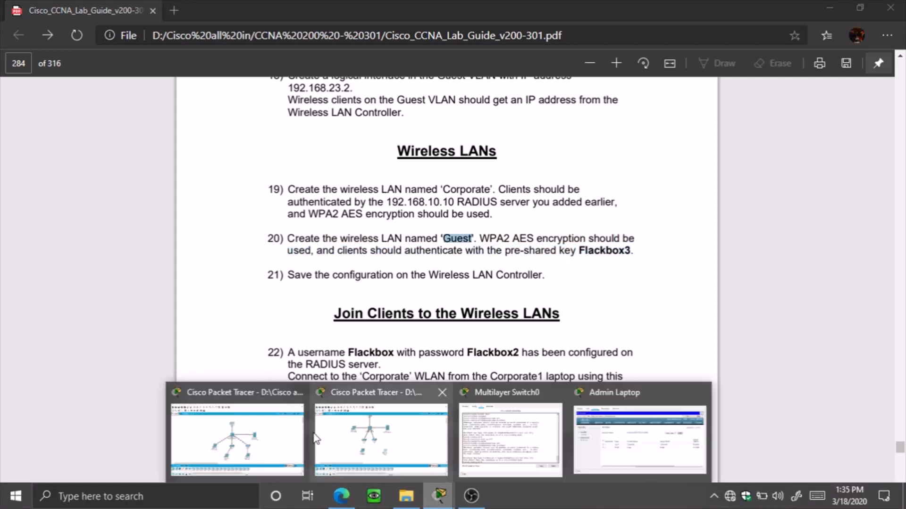
pyautogui.click(358, 439)
pyautogui.doubleClick(490, 171)
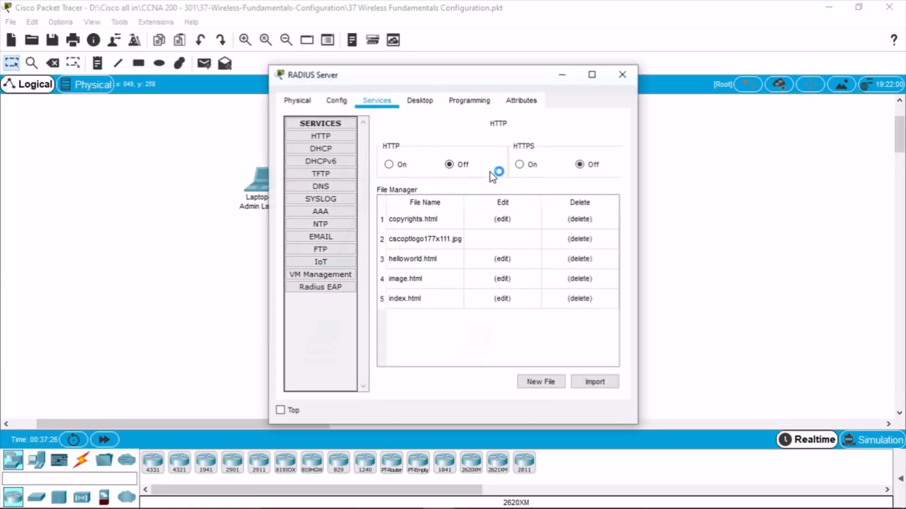
# In the maximized RADIUS Server's AAA settings, load the existing user and change its password; dismiss the duplicate-user error
pyautogui.click(589, 75)
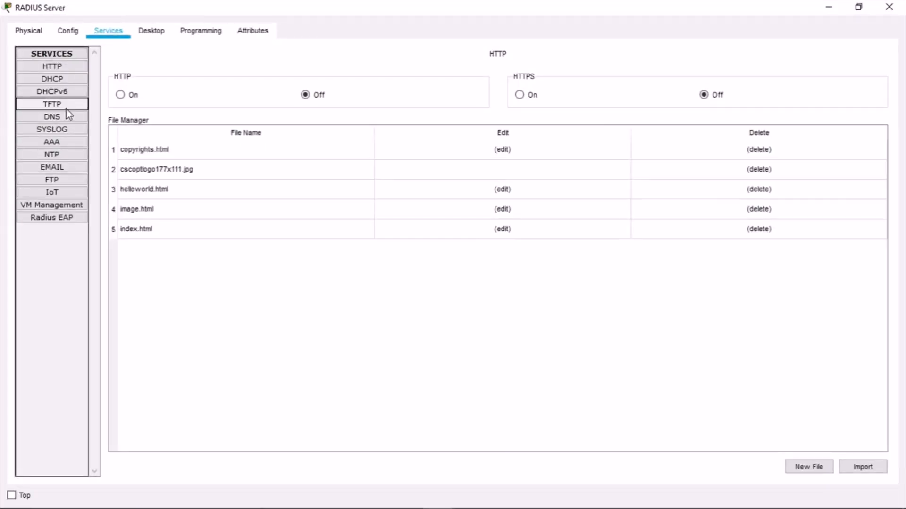
pyautogui.click(66, 142)
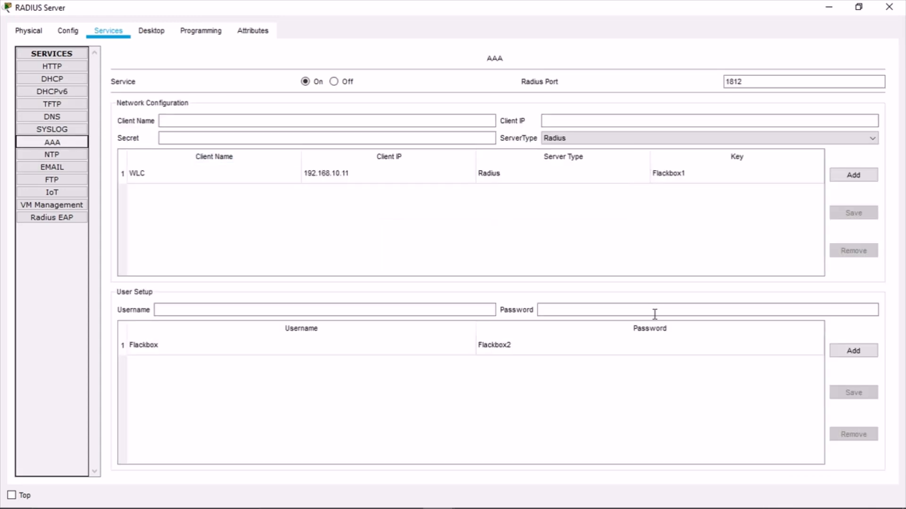
pyautogui.click(526, 353)
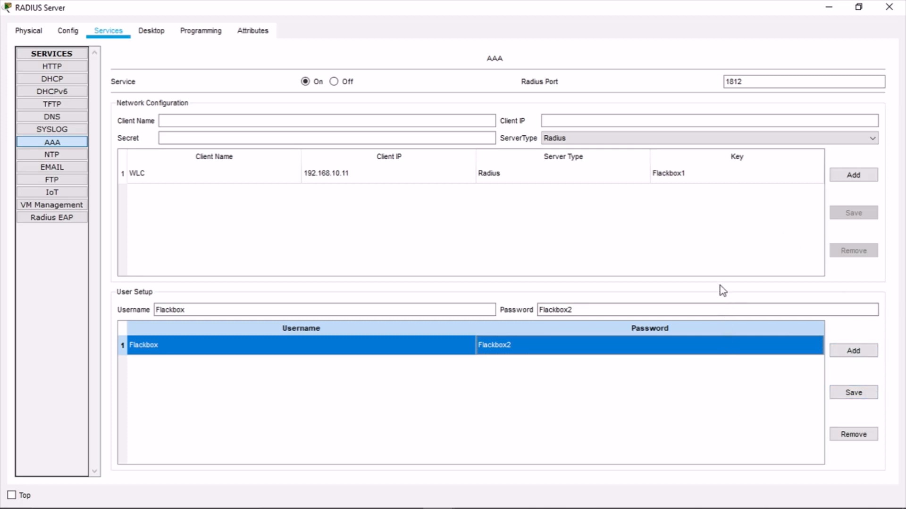
pyautogui.click(593, 305)
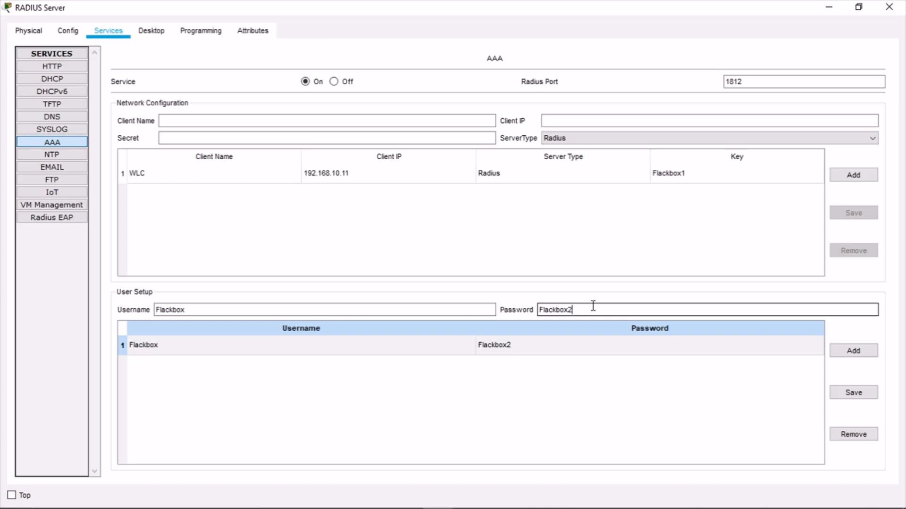
pyautogui.click(853, 351)
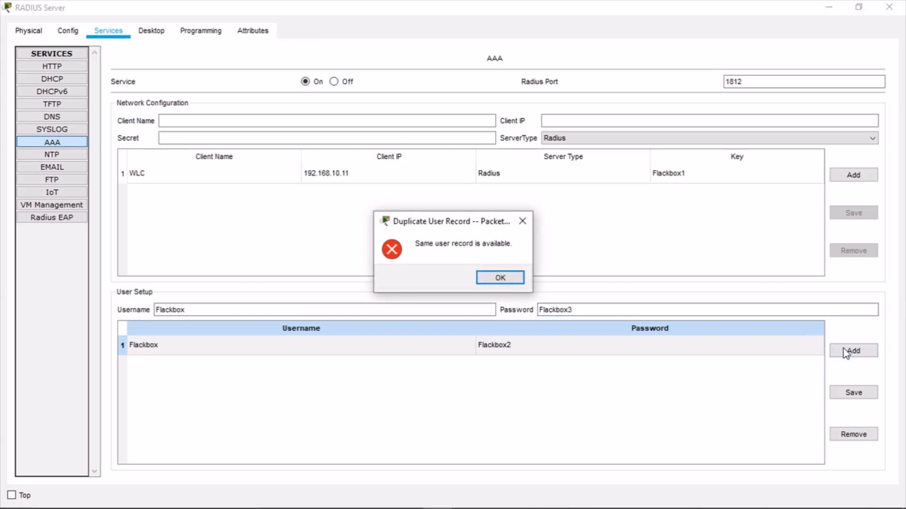
pyautogui.click(490, 283)
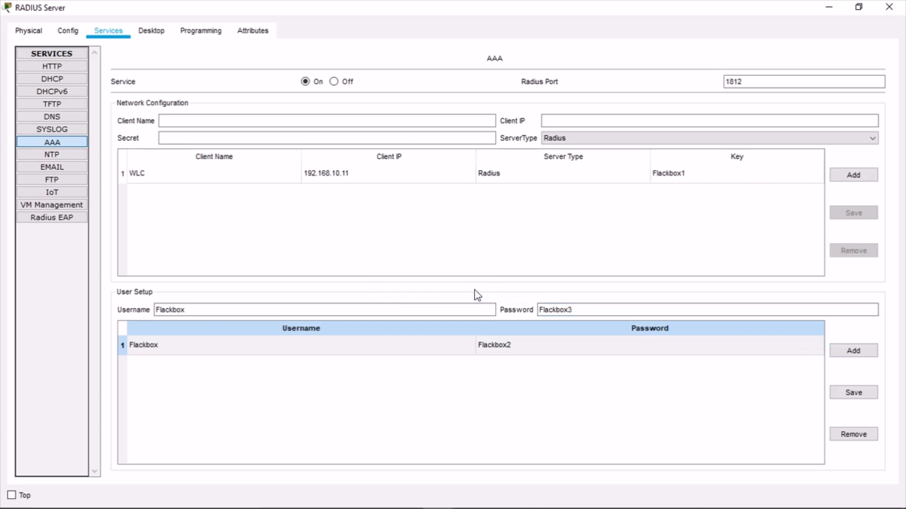
# Append 3 to the username, add the new RADIUS user, and open Guest 1's settings
pyautogui.click(396, 306)
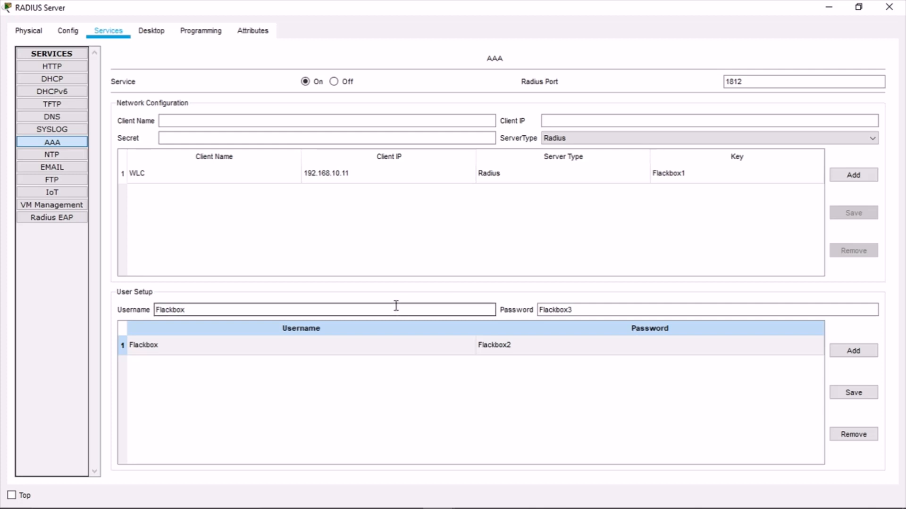
pyautogui.write('3')
pyautogui.click(870, 351)
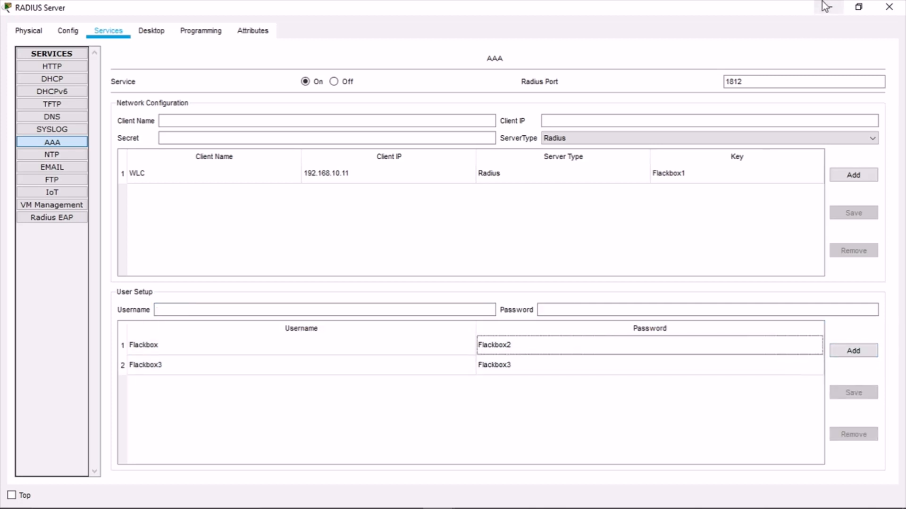
pyautogui.click(821, 7)
pyautogui.click(479, 343)
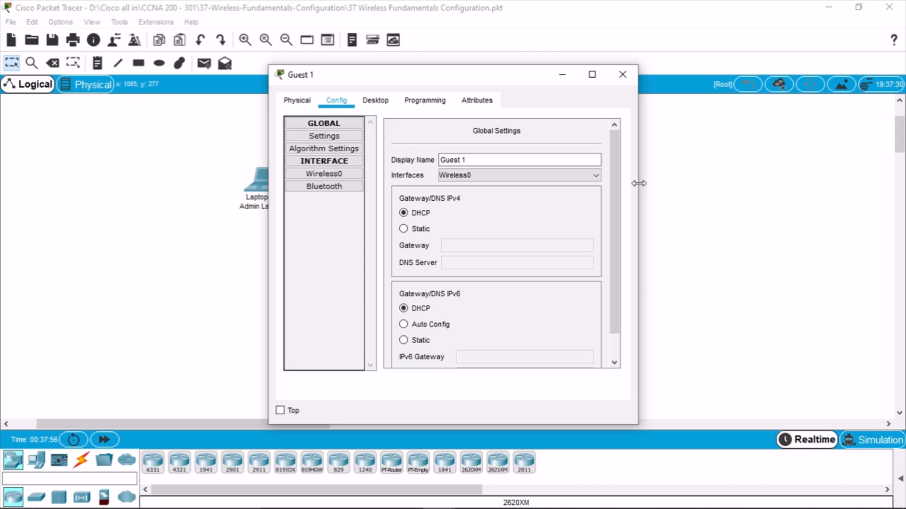
# Show Guest 1's Wireless0 settings and begin editing the password
pyautogui.moveTo(638, 183); pyautogui.dragTo(775, 183)
pyautogui.click(334, 187)
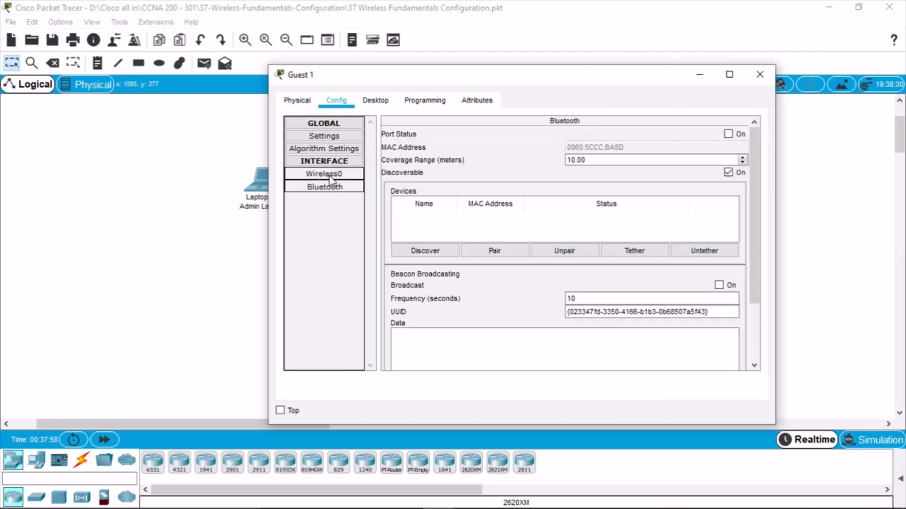
pyautogui.click(329, 174)
pyautogui.click(690, 242)
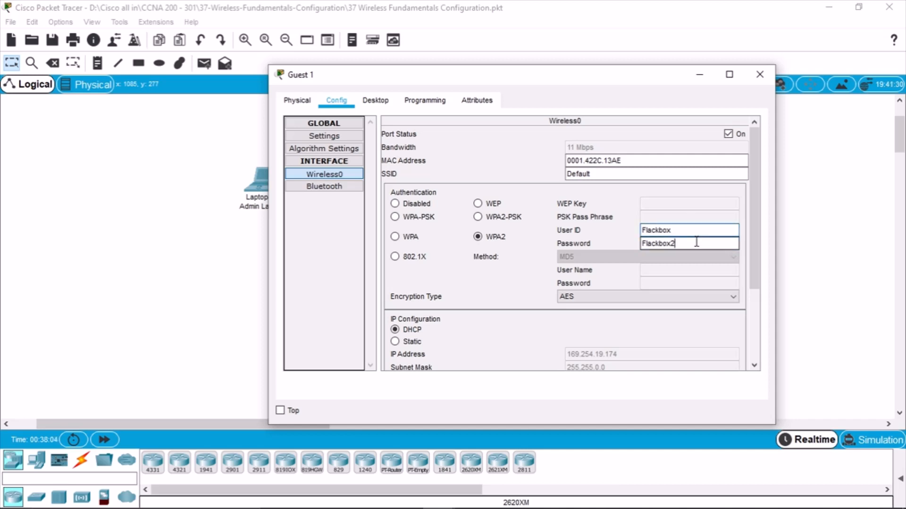
# Check the RADIUS server's user entries and passwords, then reopen Guest 1's settings
pyautogui.click(205, 262)
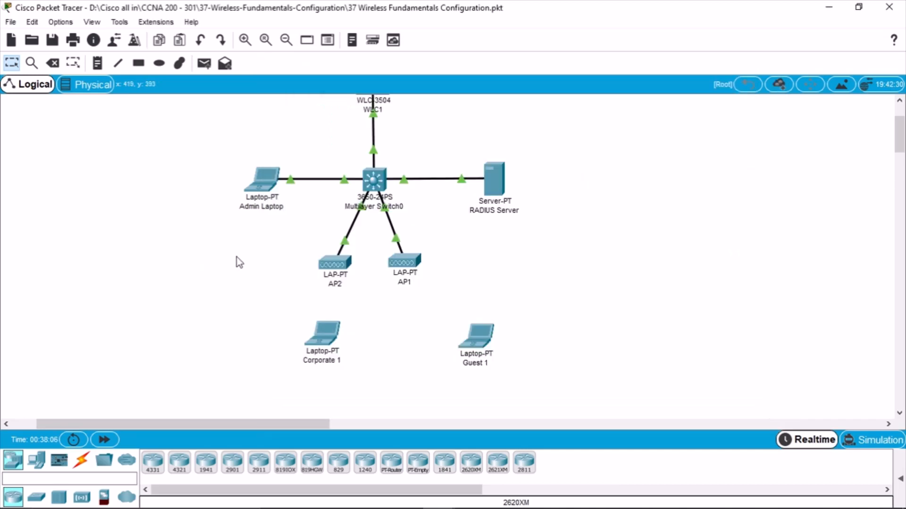
pyautogui.click(502, 179)
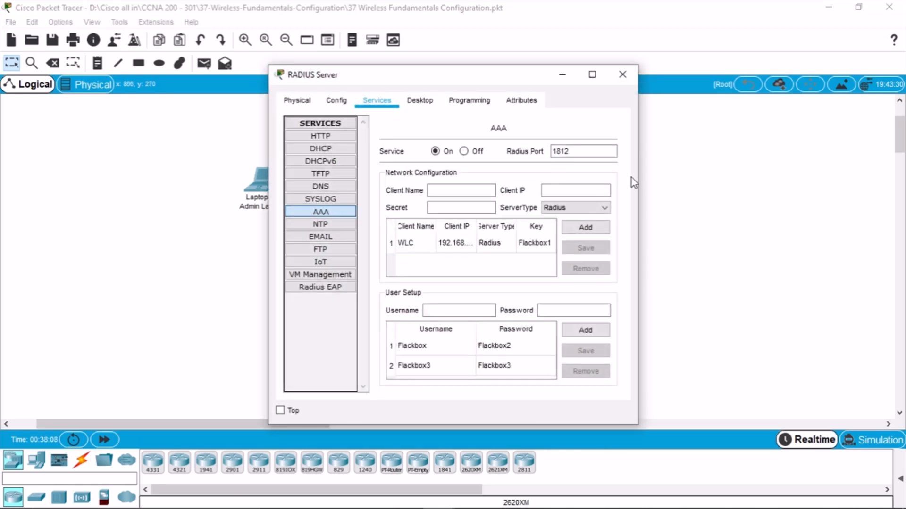
pyautogui.moveTo(638, 180); pyautogui.dragTo(812, 183)
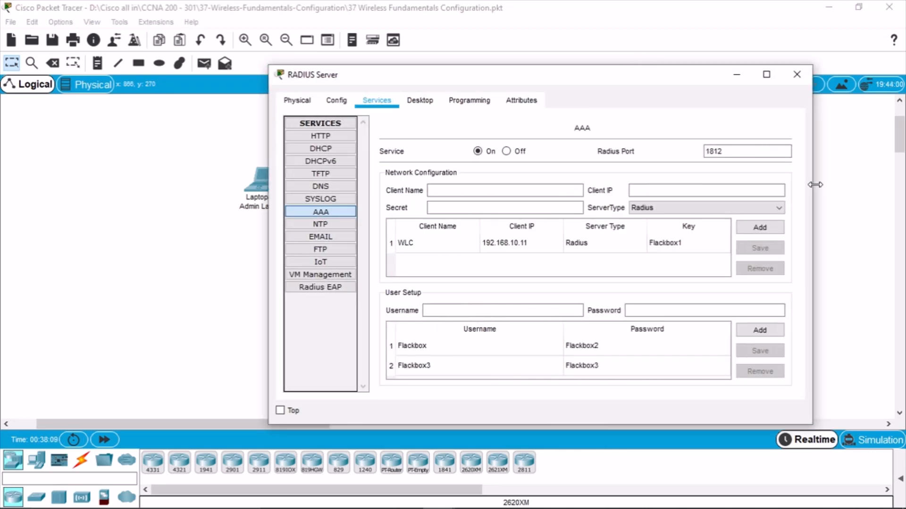
pyautogui.click(652, 367)
pyautogui.click(613, 347)
pyautogui.click(692, 310)
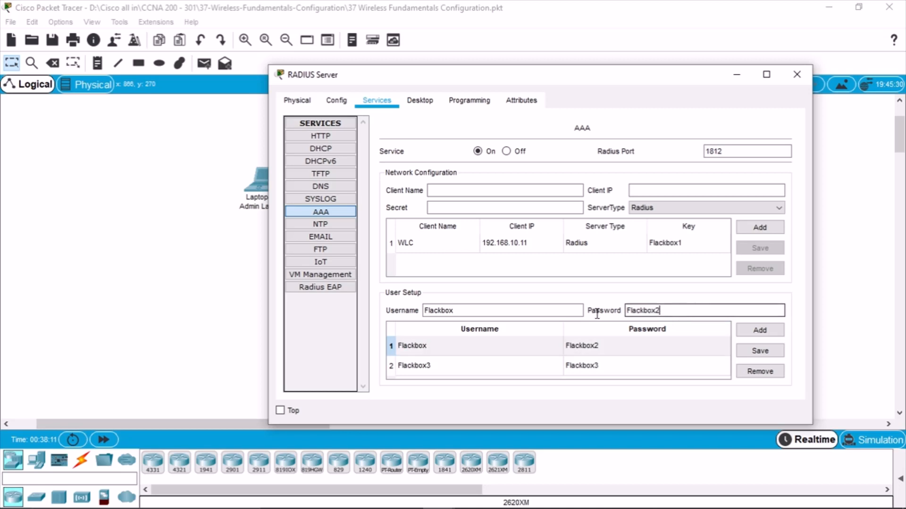
pyautogui.click(166, 311)
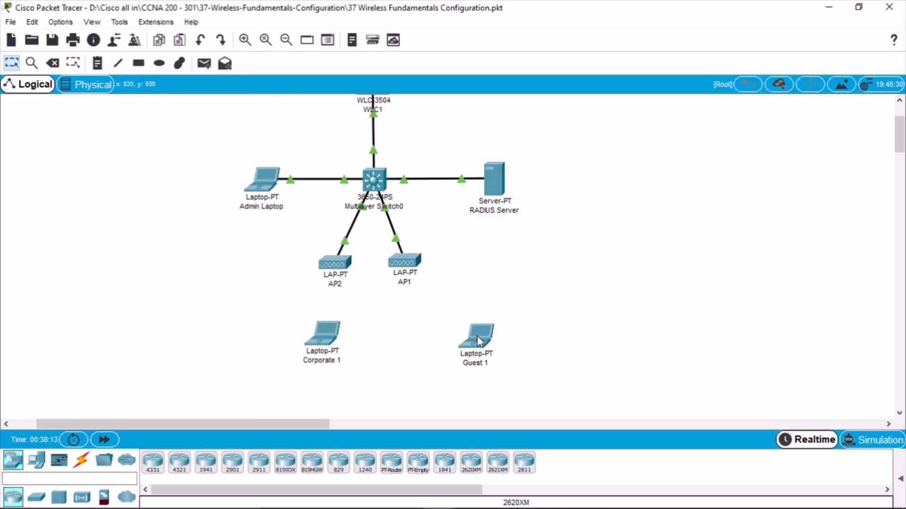
pyautogui.click(476, 336)
# Replace Guest 1's wireless password with the copied user ID followed by 2
pyautogui.moveTo(691, 246); pyautogui.dragTo(565, 244)
pyautogui.hotkey('ctrl', 'v')
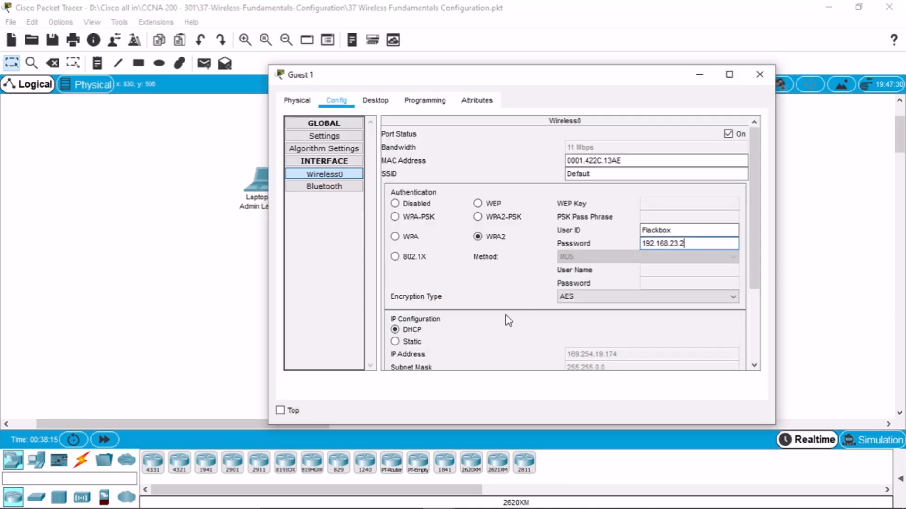
pyautogui.moveTo(691, 247); pyautogui.dragTo(590, 233)
pyautogui.moveTo(664, 230); pyautogui.dragTo(575, 231)
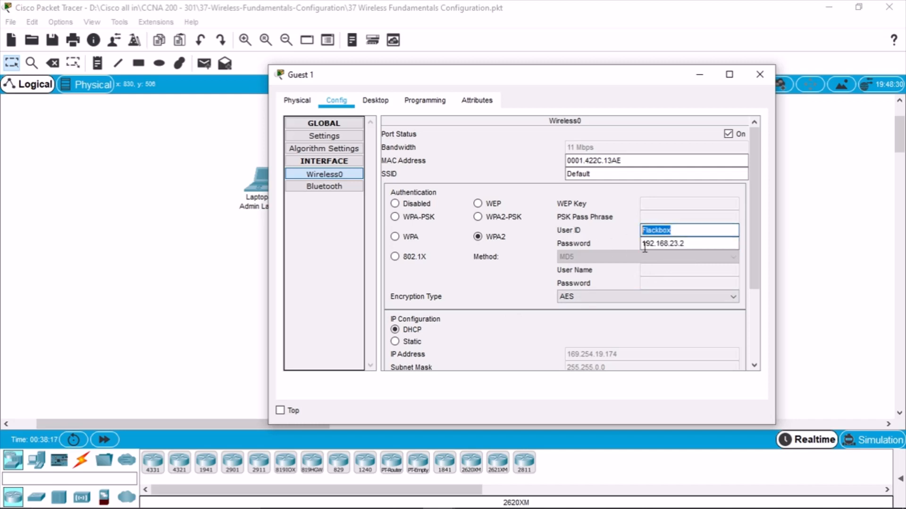
pyautogui.hotkey('ctrl', 'c')
pyautogui.moveTo(713, 246); pyautogui.dragTo(524, 237)
pyautogui.hotkey('ctrl', 'v')
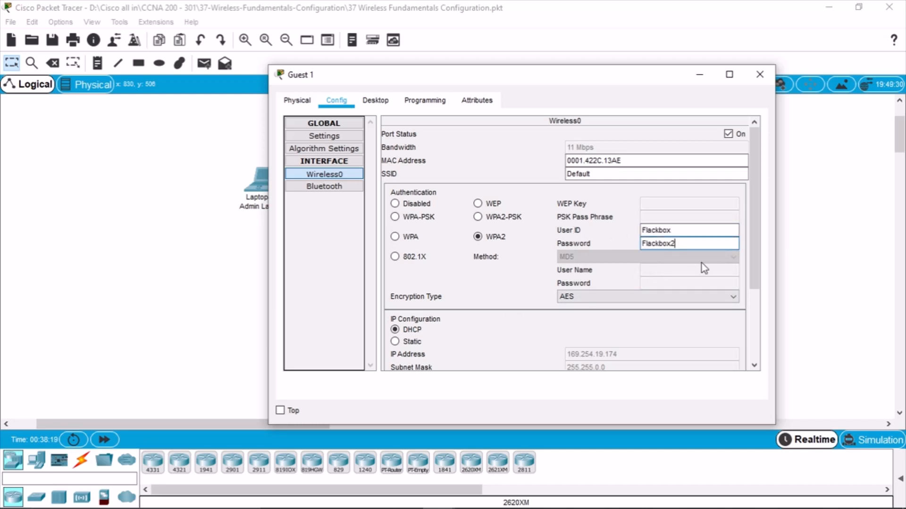
pyautogui.write('2')
pyautogui.click(705, 173)
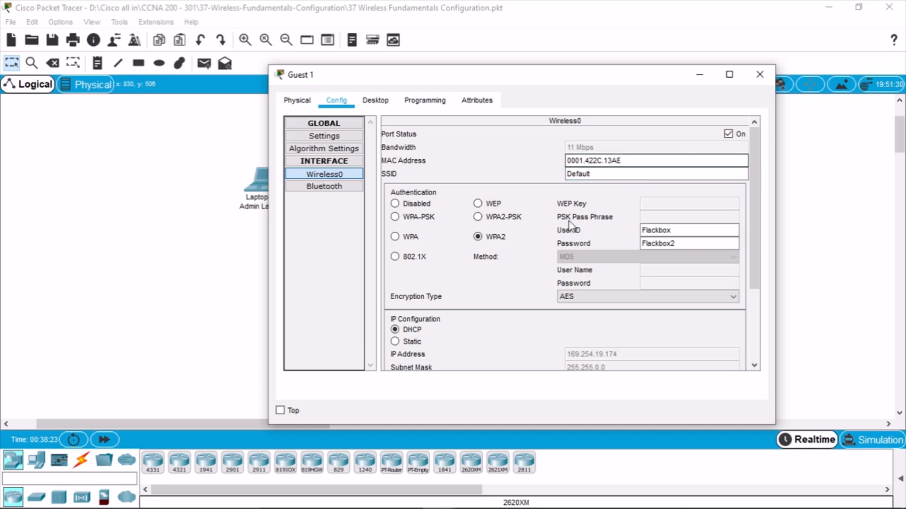
# Turn Guest 1's wireless port on and keep AES as the encryption type
pyautogui.click(728, 134)
pyautogui.scroll(-3, 583, 323)
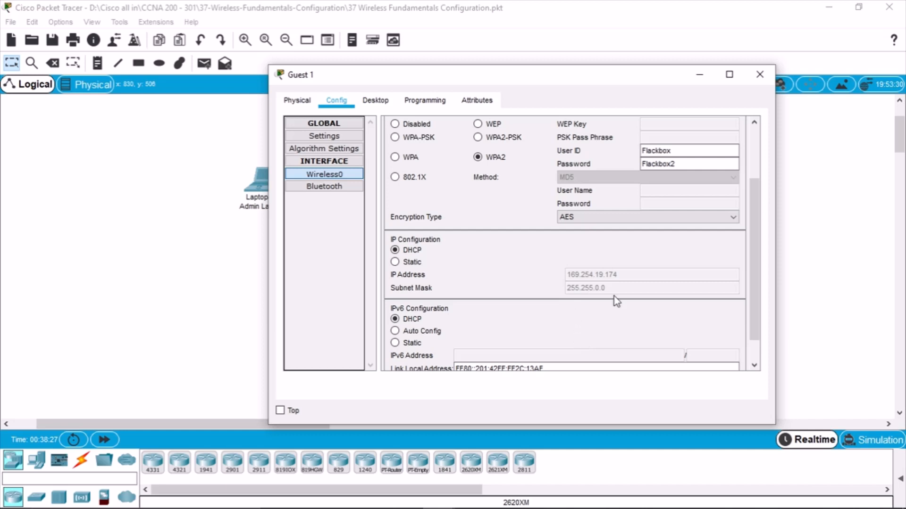
pyautogui.scroll(3, 613, 289)
pyautogui.click(328, 175)
pyautogui.click(637, 297)
pyautogui.click(639, 307)
pyautogui.scroll(1, 619, 296)
pyautogui.click(620, 296)
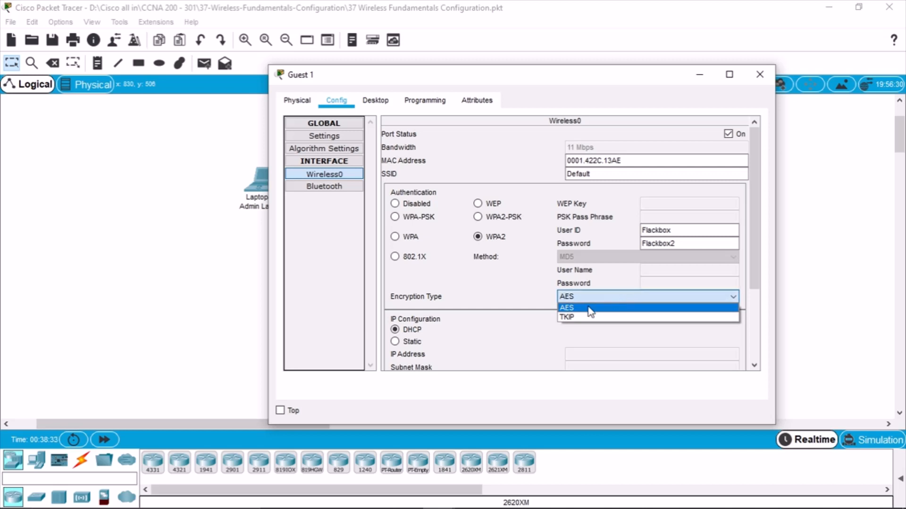
pyautogui.click(619, 297)
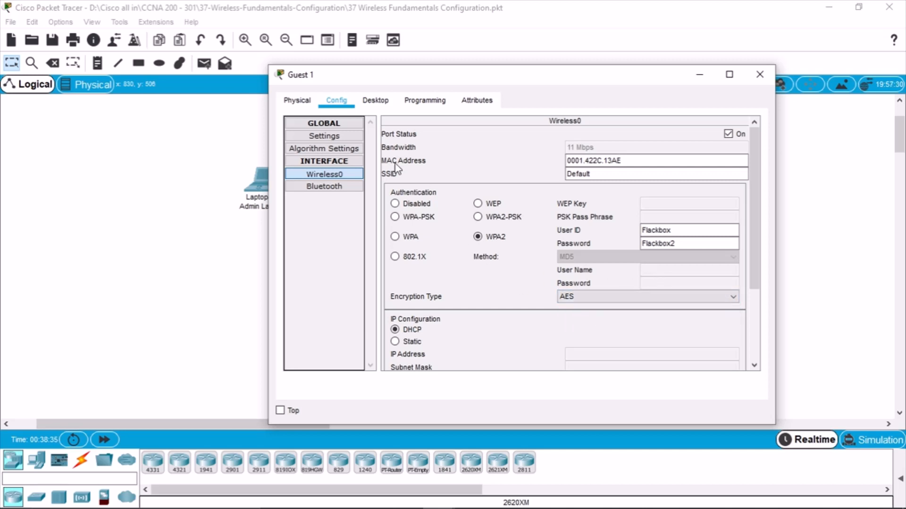
pyautogui.click(375, 100)
# Set Guest 1's IP Configuration to DHCP
pyautogui.click(317, 158)
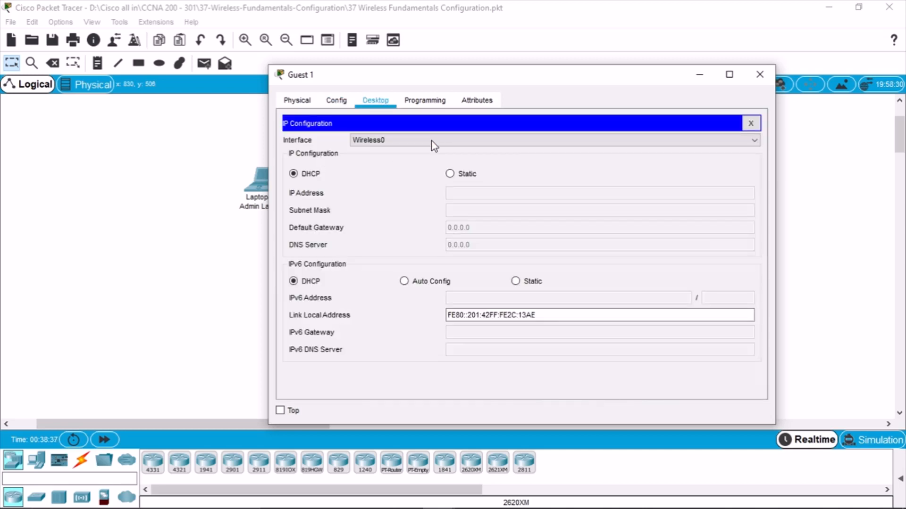
pyautogui.click(462, 176)
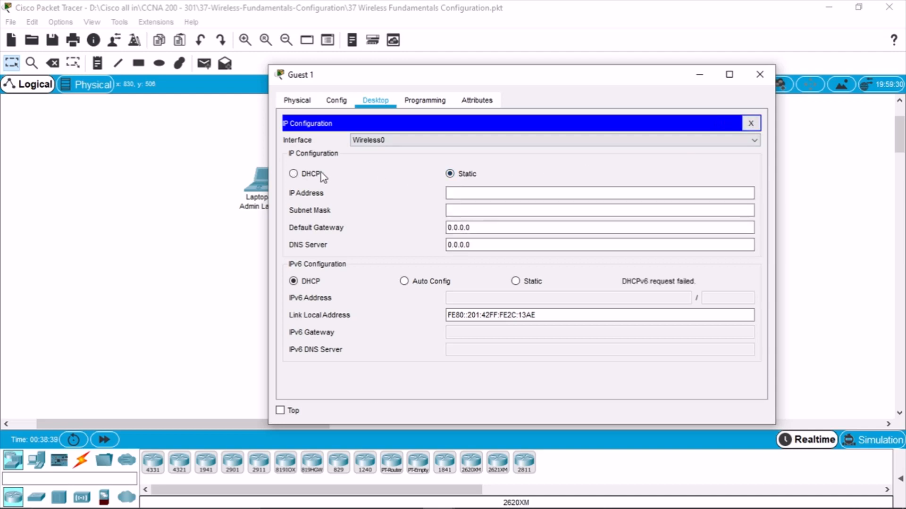
pyautogui.click(326, 174)
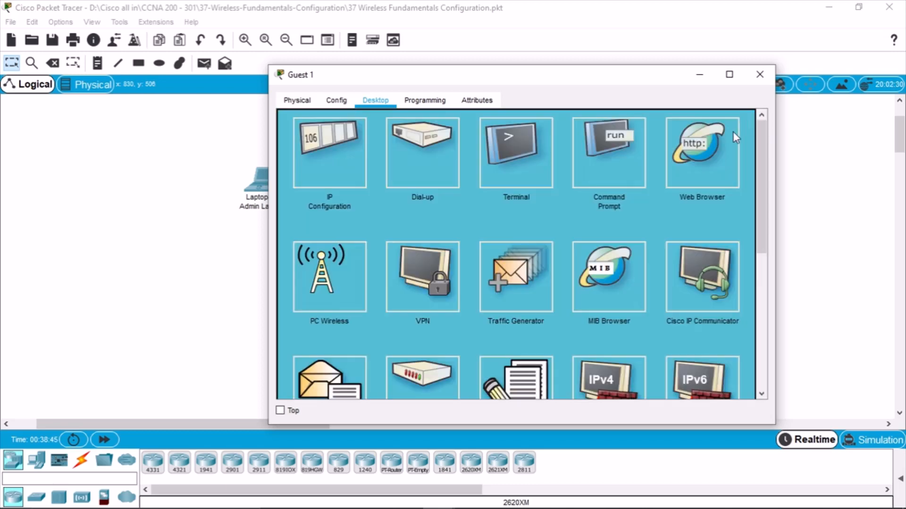
pyautogui.click(750, 123)
# Refresh Guest 1's PC Wireless network list (none found), then open Corporate 1's Config settings
pyautogui.click(331, 265)
pyautogui.click(384, 188)
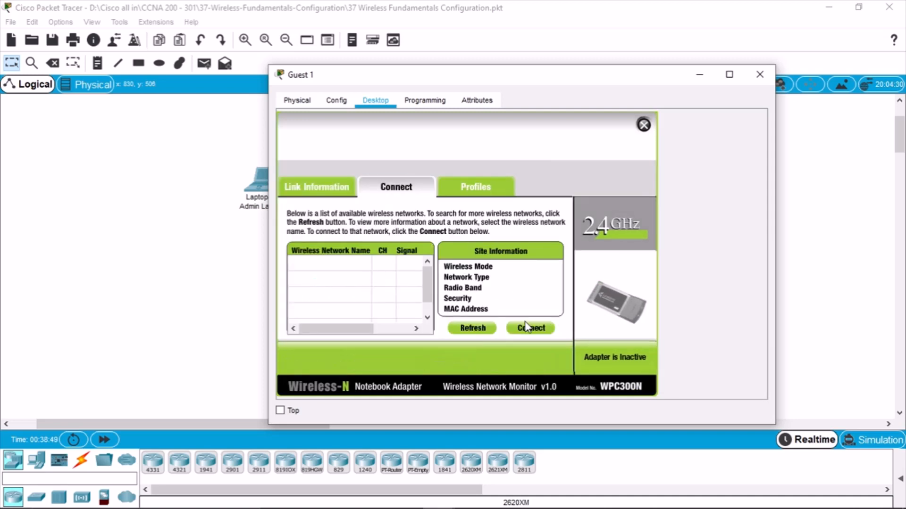
pyautogui.click(471, 328)
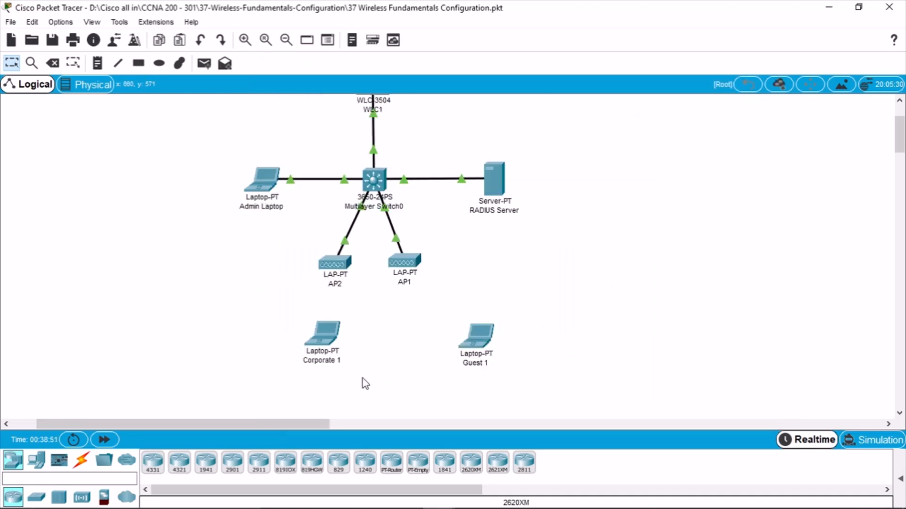
pyautogui.click(335, 338)
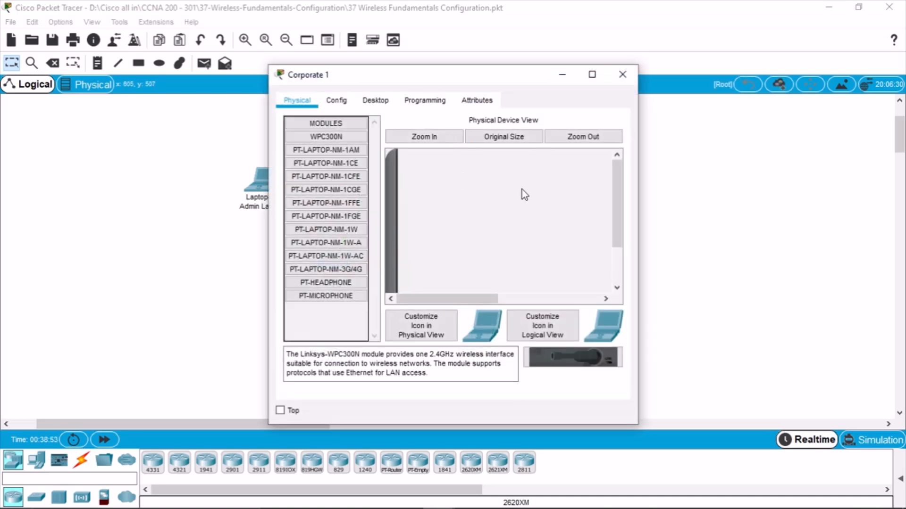
pyautogui.moveTo(614, 223); pyautogui.dragTo(614, 259)
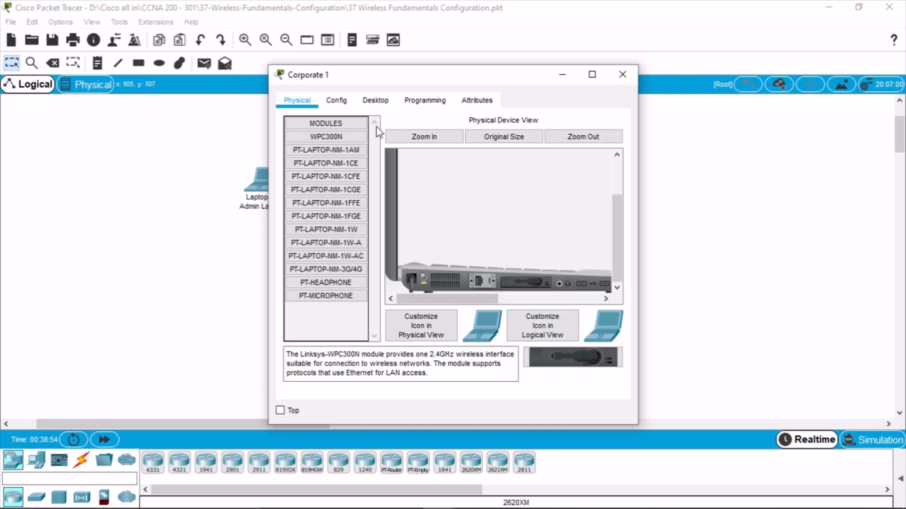
pyautogui.click(338, 101)
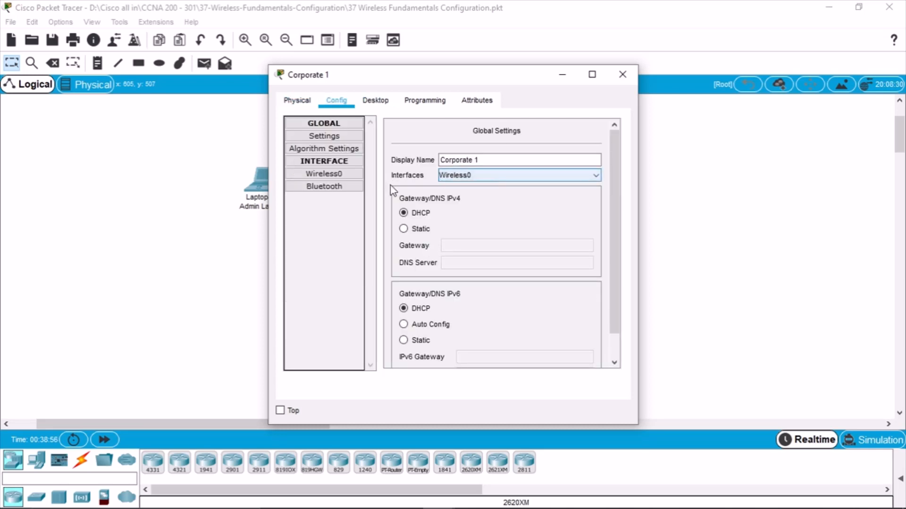
# Set Corporate 1's Wireless0 to WPA2 with the RADIUS user ID and password, then open IP Configuration
pyautogui.click(339, 176)
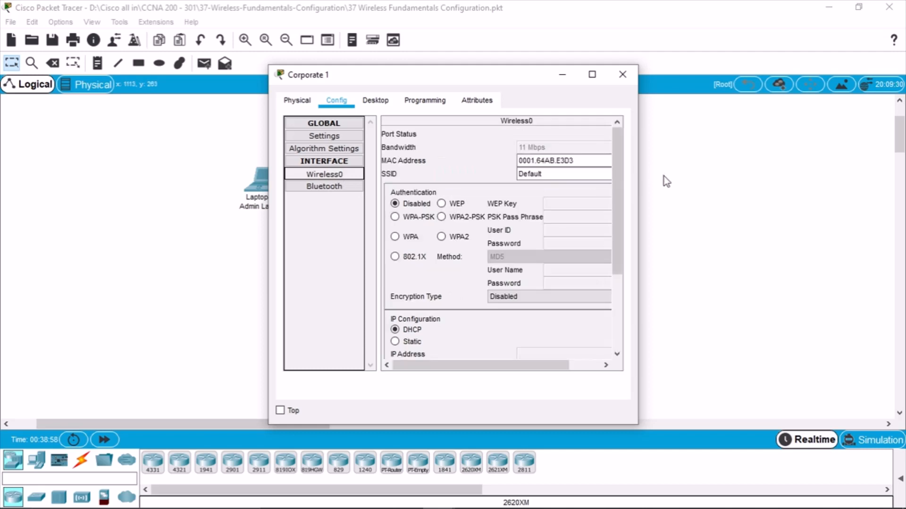
pyautogui.moveTo(638, 178); pyautogui.dragTo(781, 185)
pyautogui.click(480, 236)
pyautogui.click(675, 231)
pyautogui.write('Flackbox')
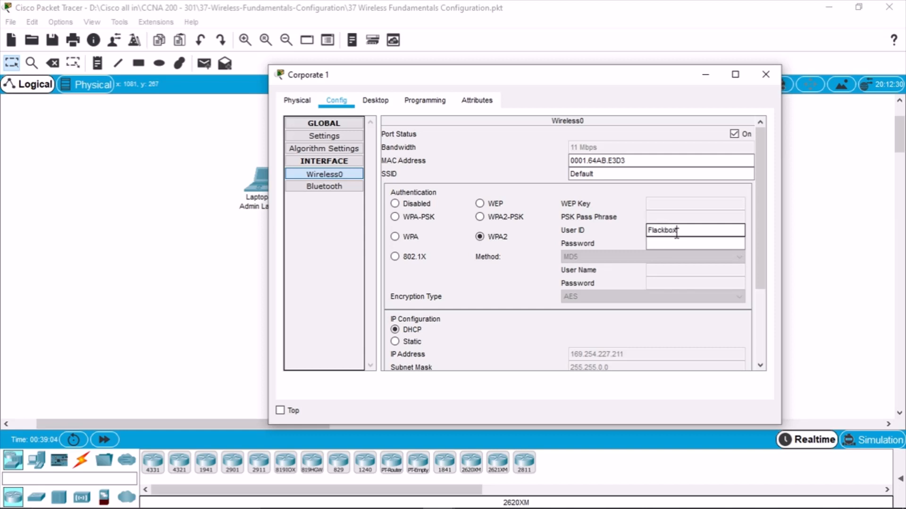
pyautogui.click(696, 244)
pyautogui.write('Flab')
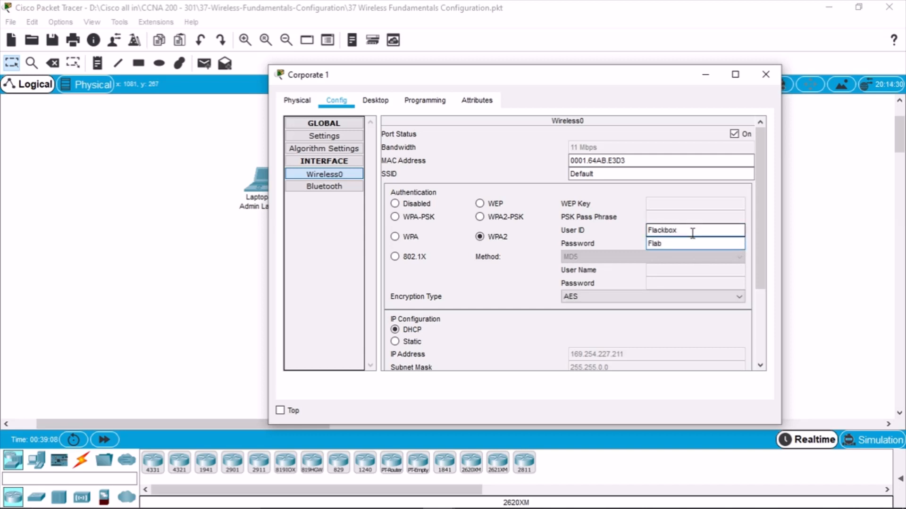
pyautogui.press('BackSpace')
pyautogui.write('ckbox2')
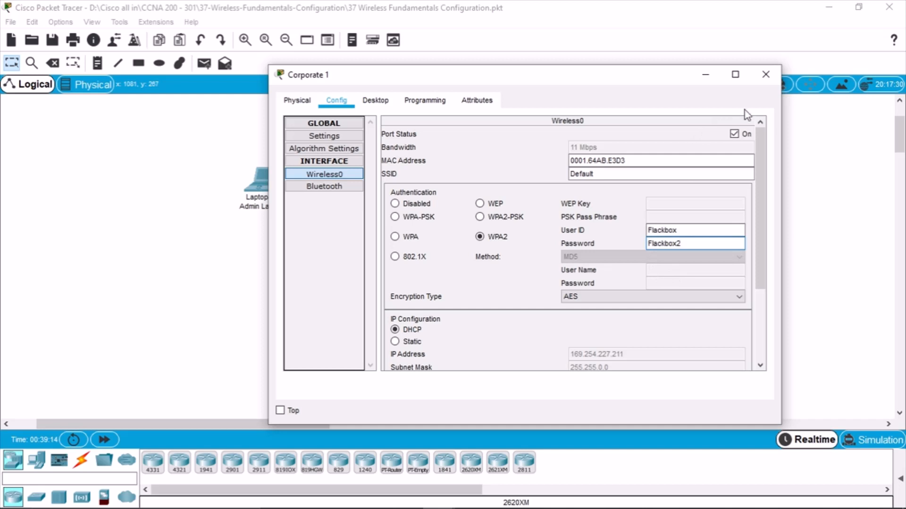
pyautogui.click(737, 135)
pyautogui.click(375, 100)
pyautogui.click(349, 137)
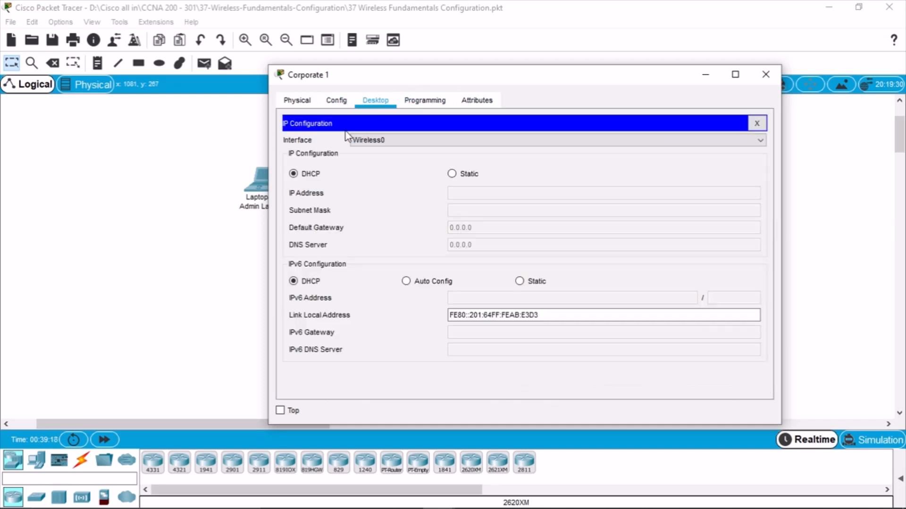
# Keep Corporate 1's IP Configuration on DHCP and close the panel
pyautogui.click(470, 173)
pyautogui.click(311, 174)
pyautogui.click(337, 100)
pyautogui.click(376, 100)
pyautogui.click(757, 124)
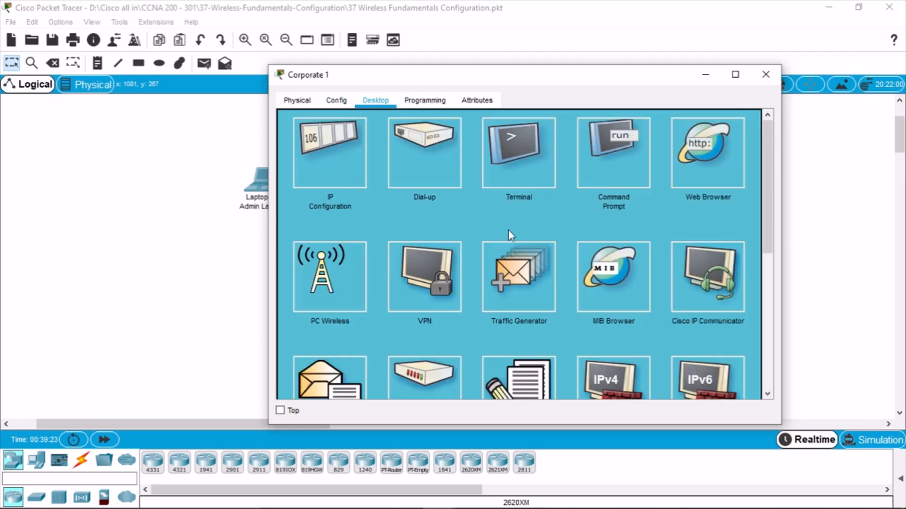
# Refresh Corporate 1's PC Wireless network list (none found) and bring the topology forward
pyautogui.click(324, 290)
pyautogui.click(407, 188)
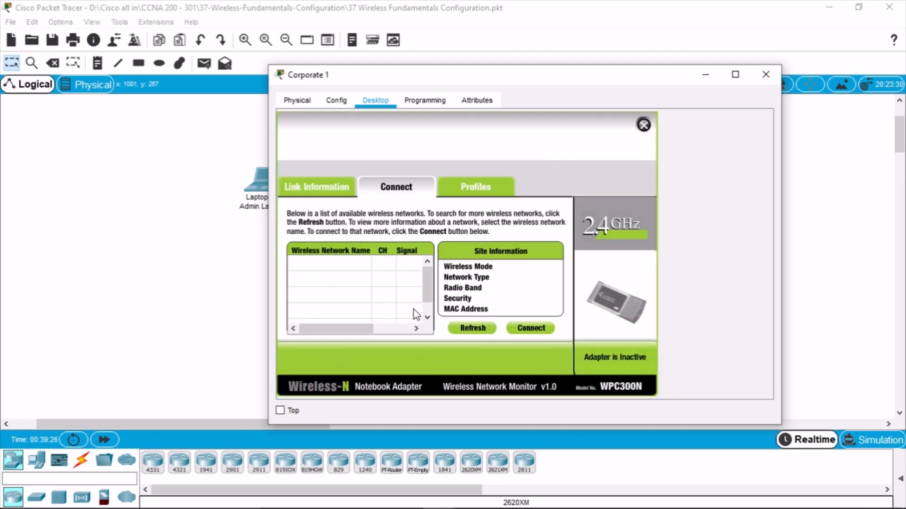
pyautogui.click(474, 329)
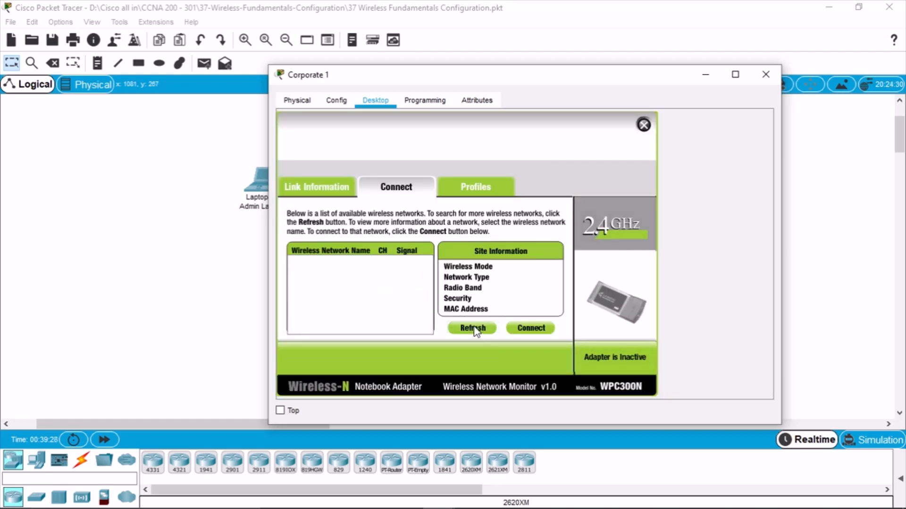
pyautogui.moveTo(386, 76); pyautogui.dragTo(455, 71)
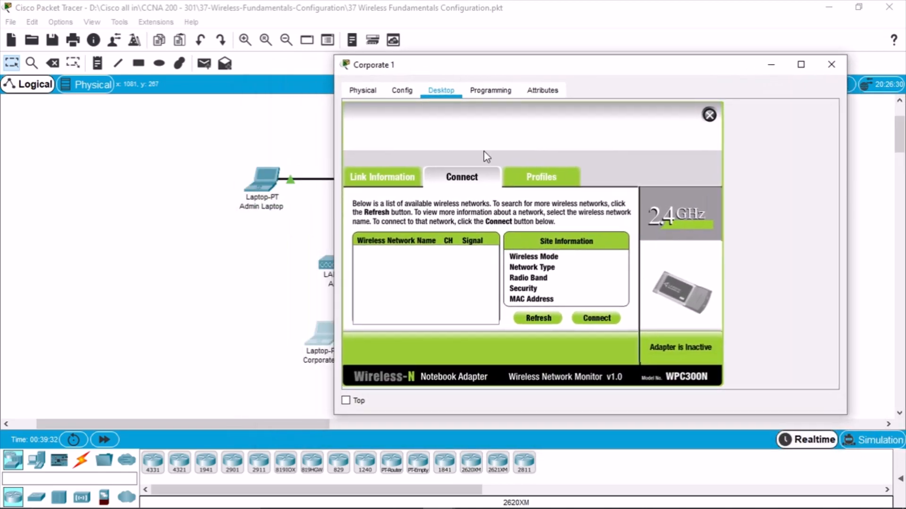
pyautogui.click(245, 231)
pyautogui.scroll(2, 473, 217)
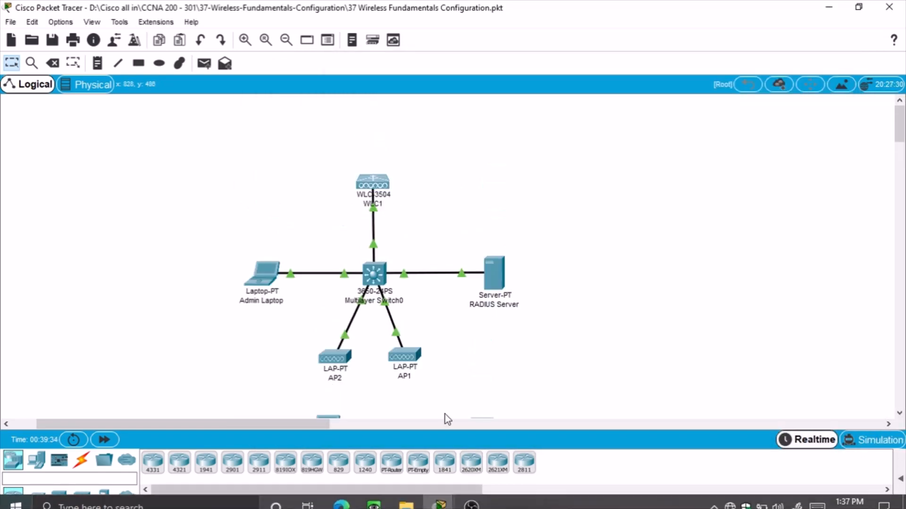
# On the maximized Admin Laptop, save the WLC configuration to flash
pyautogui.click(274, 289)
pyautogui.click(801, 196)
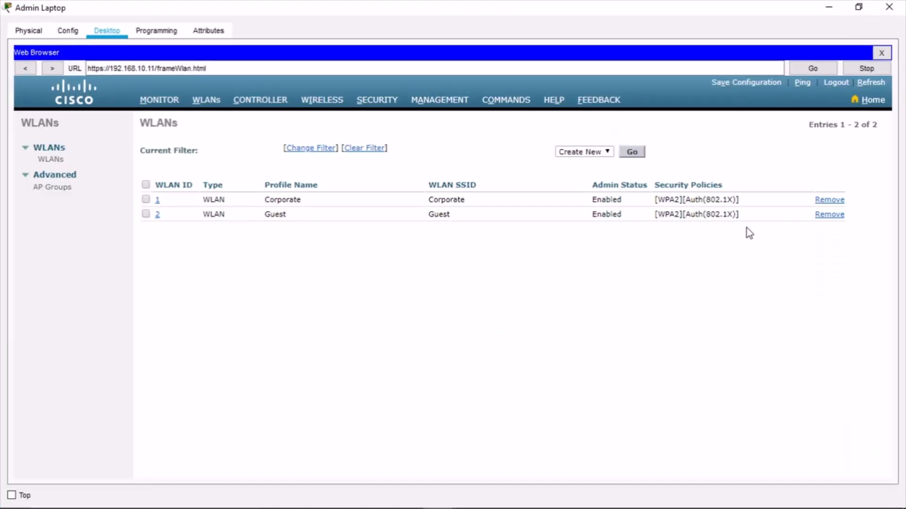
pyautogui.click(741, 84)
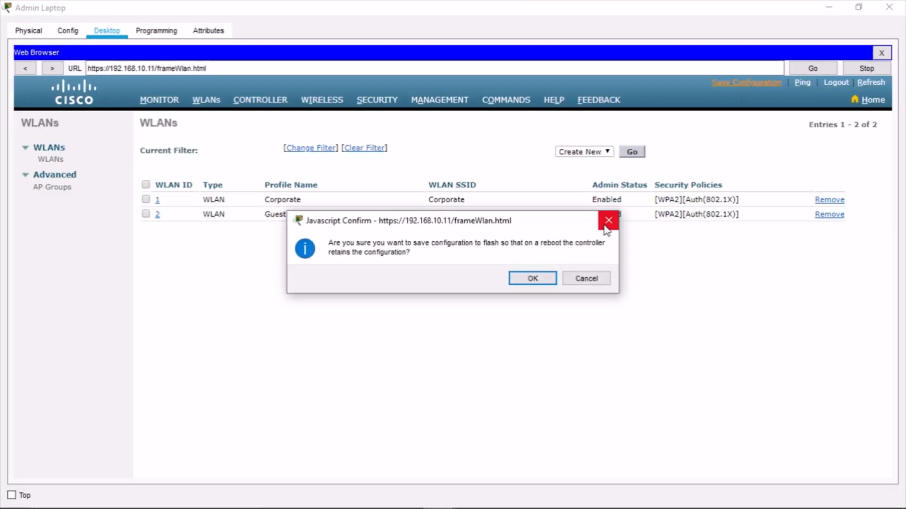
pyautogui.click(533, 279)
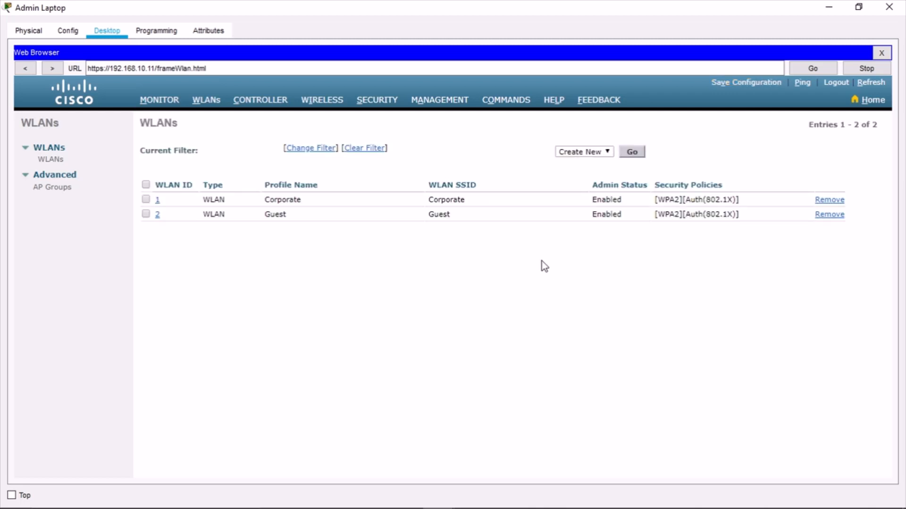
# Review the controller's MONITOR summary, then log out of the WLC
pyautogui.click(171, 101)
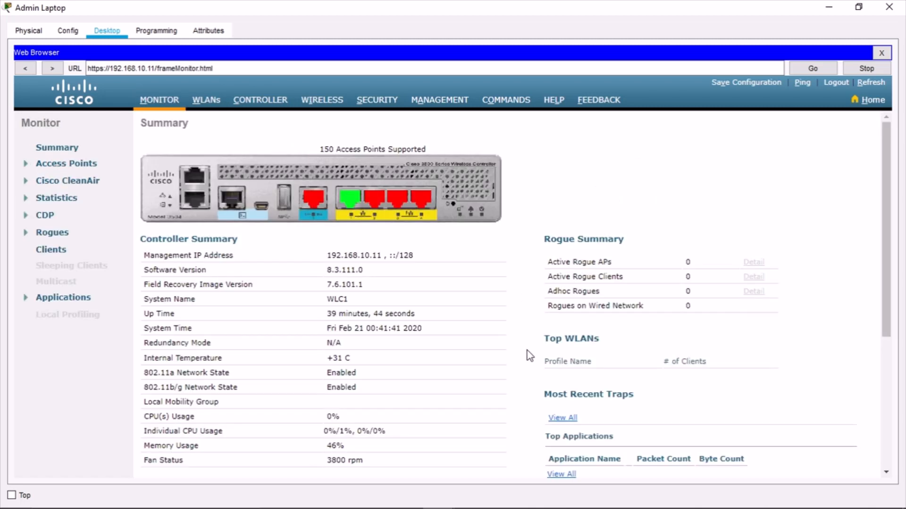
pyautogui.scroll(-3, 523, 342)
pyautogui.scroll(-3, 523, 342)
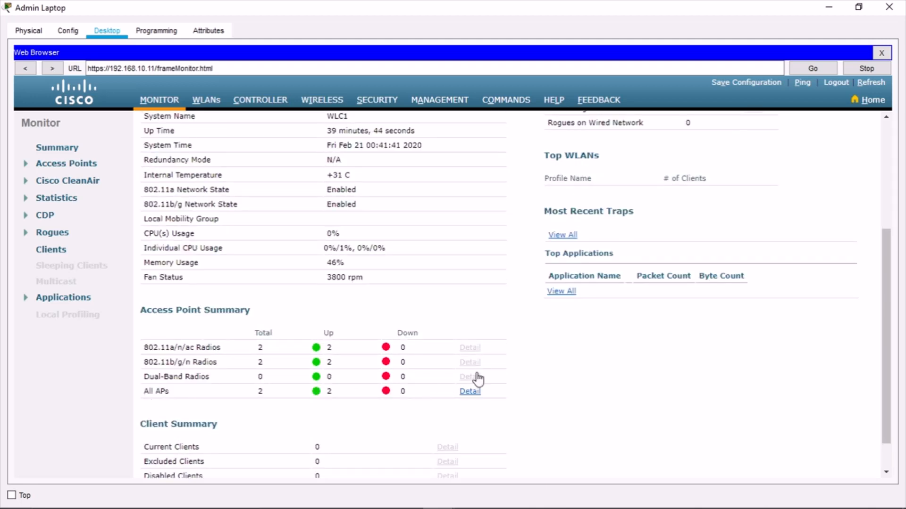
pyautogui.scroll(5, 585, 338)
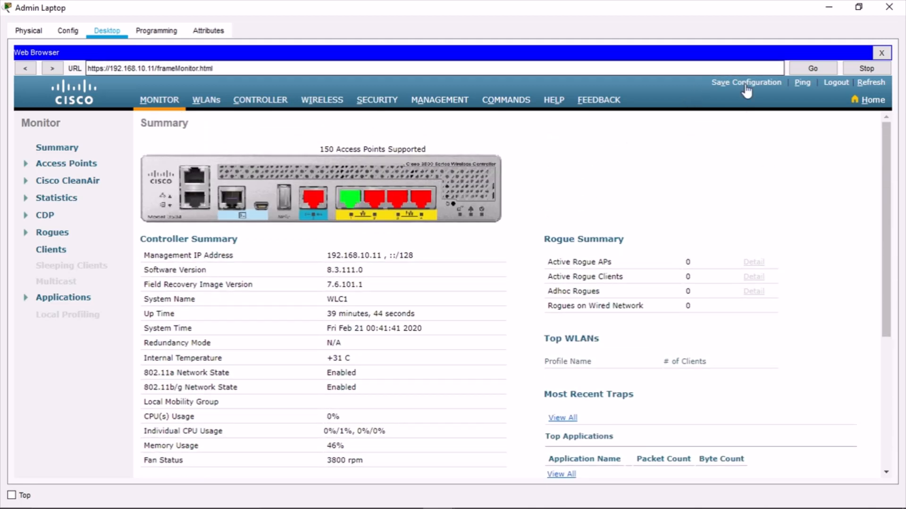
pyautogui.click(836, 87)
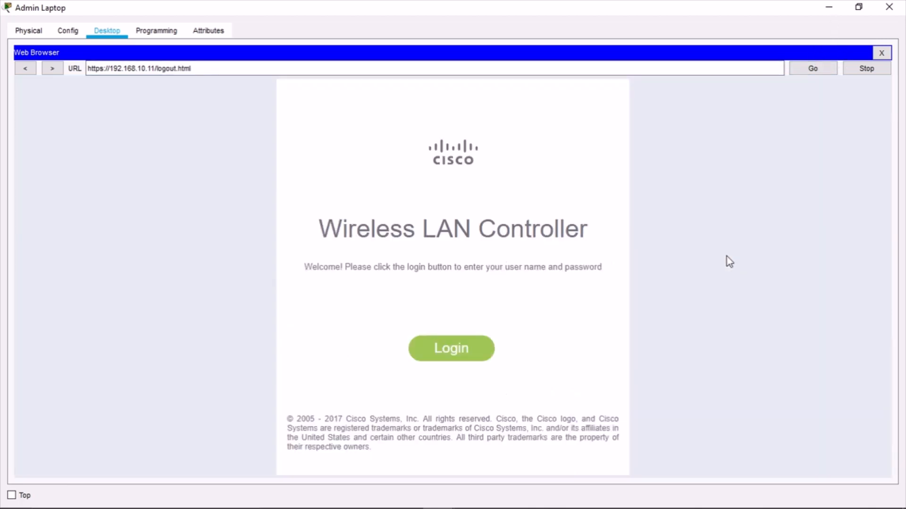
pyautogui.click(833, 8)
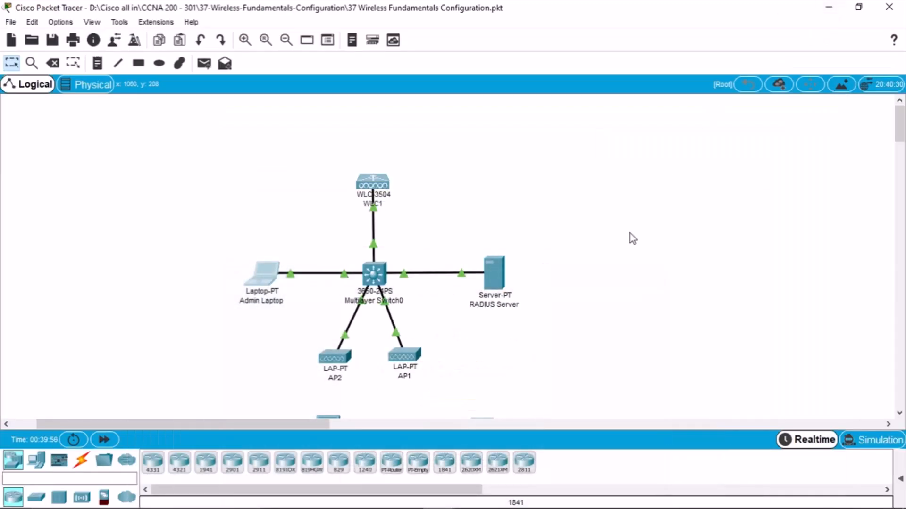
pyautogui.scroll(-3, 629, 253)
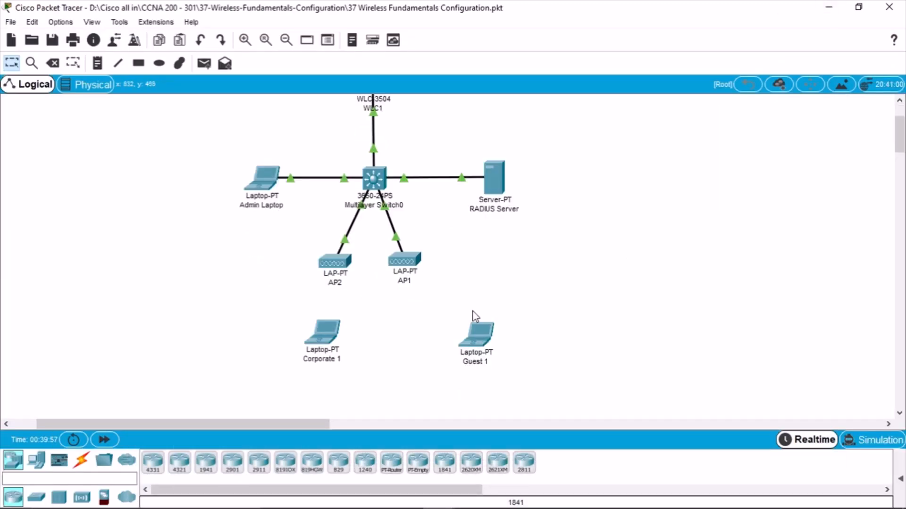
pyautogui.click(325, 330)
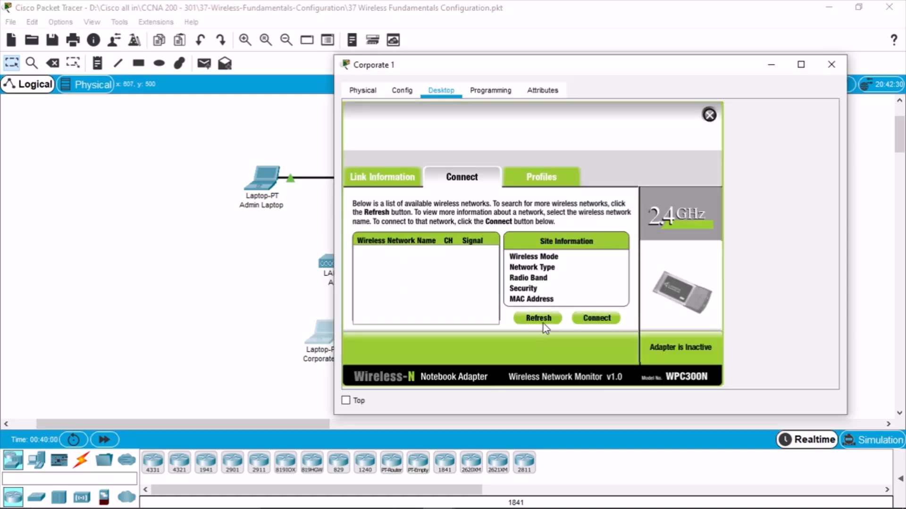
pyautogui.click(225, 339)
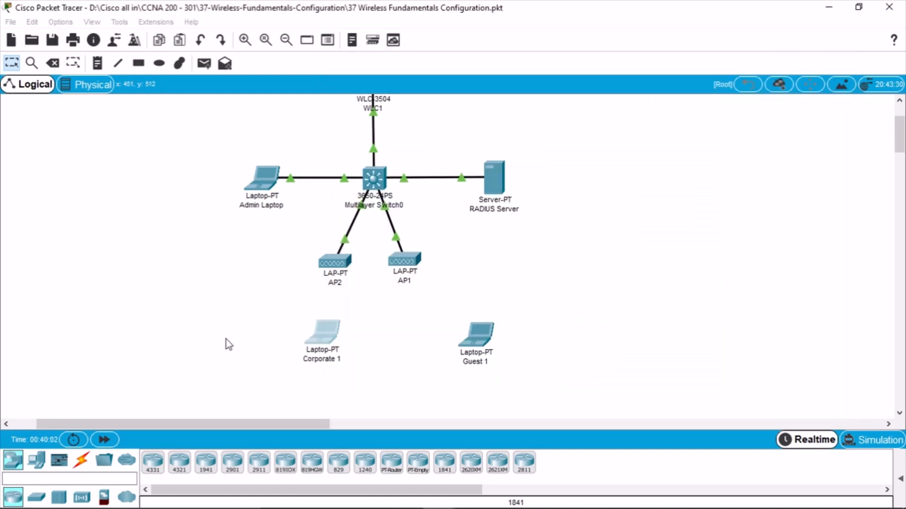
pyautogui.click(464, 345)
pyautogui.click(470, 326)
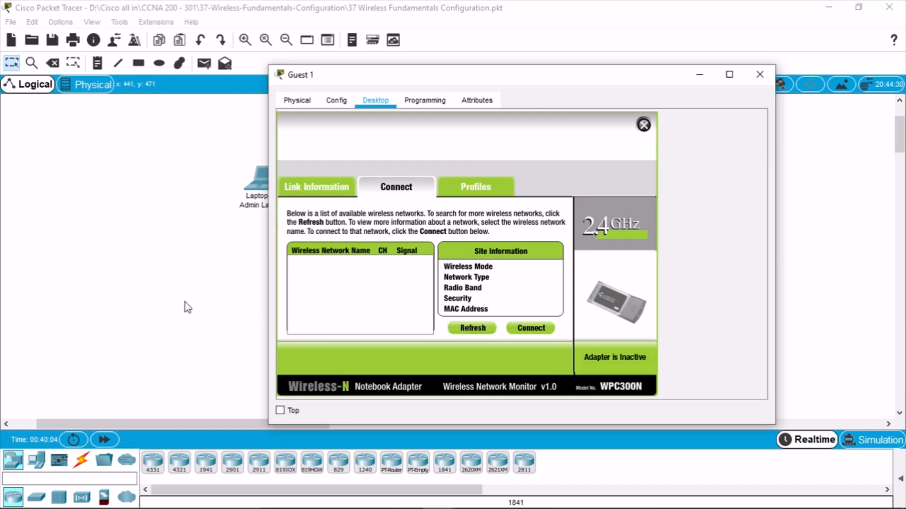
pyautogui.click(219, 312)
pyautogui.click(498, 178)
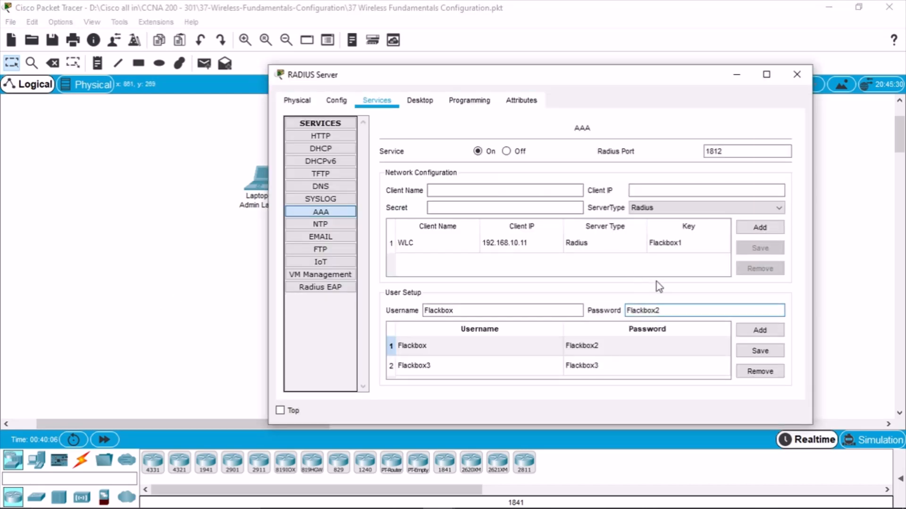
pyautogui.click(653, 365)
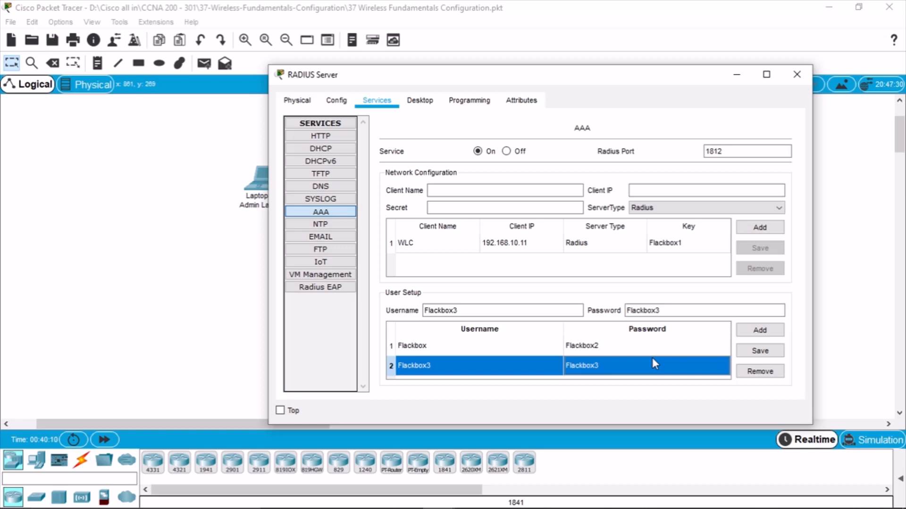
pyautogui.click(596, 238)
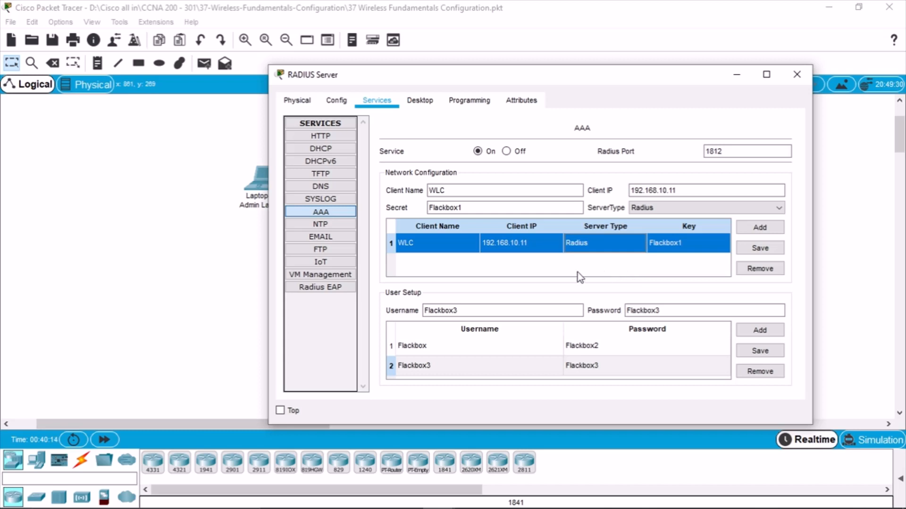
pyautogui.click(141, 308)
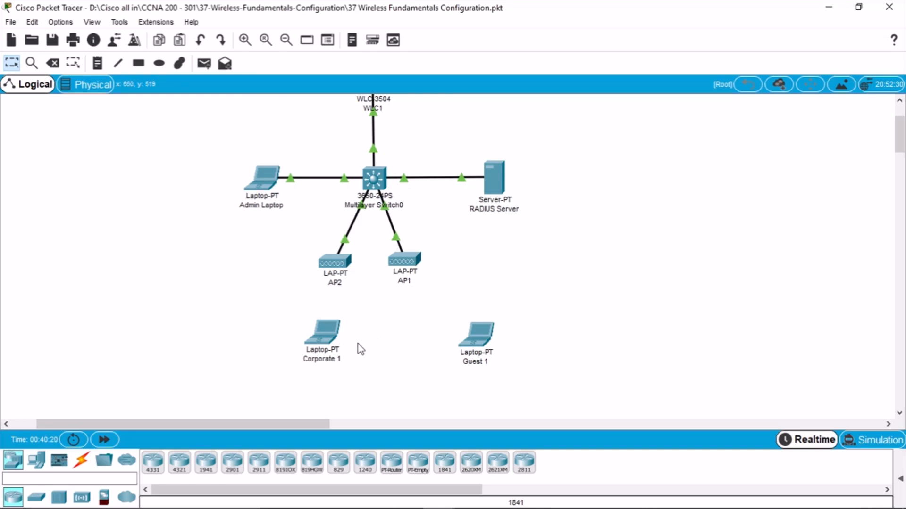
# Nudge the Guest 1 laptop slightly upward in the topology
pyautogui.click(482, 336)
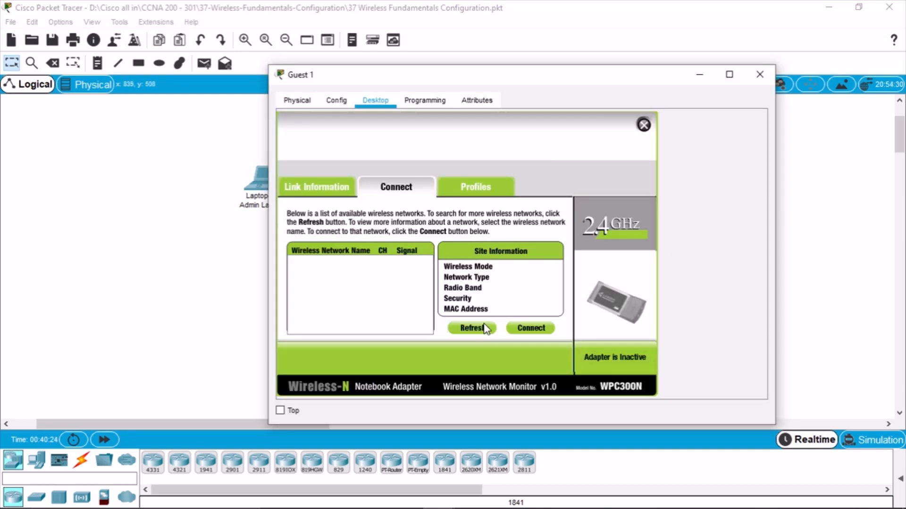
pyautogui.click(216, 239)
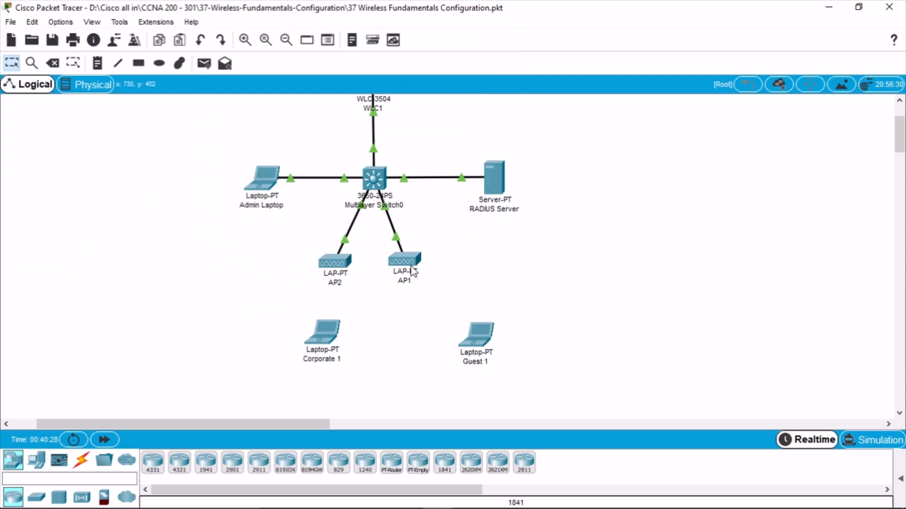
pyautogui.scroll(1, 541, 269)
pyautogui.scroll(-1, 542, 268)
pyautogui.moveTo(478, 338); pyautogui.dragTo(475, 333)
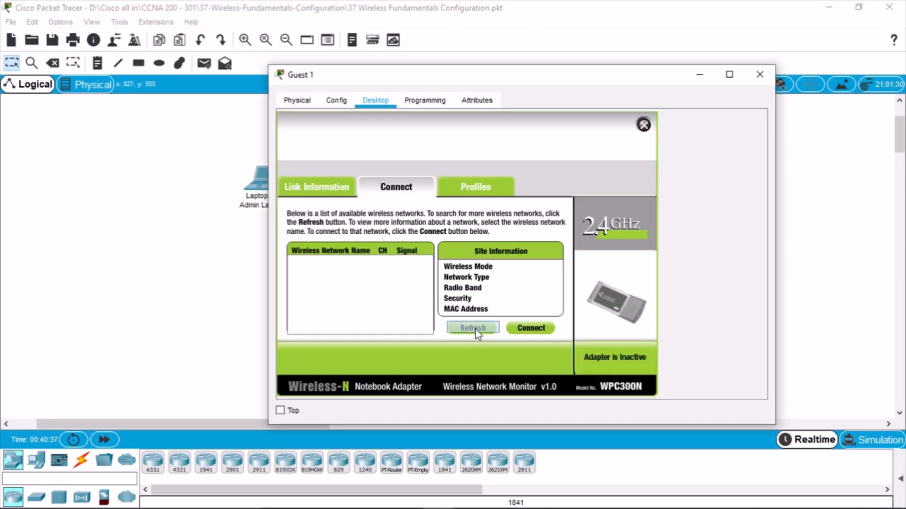
# Check Guest 1's wireless profiles and its list of available wireless networks
pyautogui.click(476, 189)
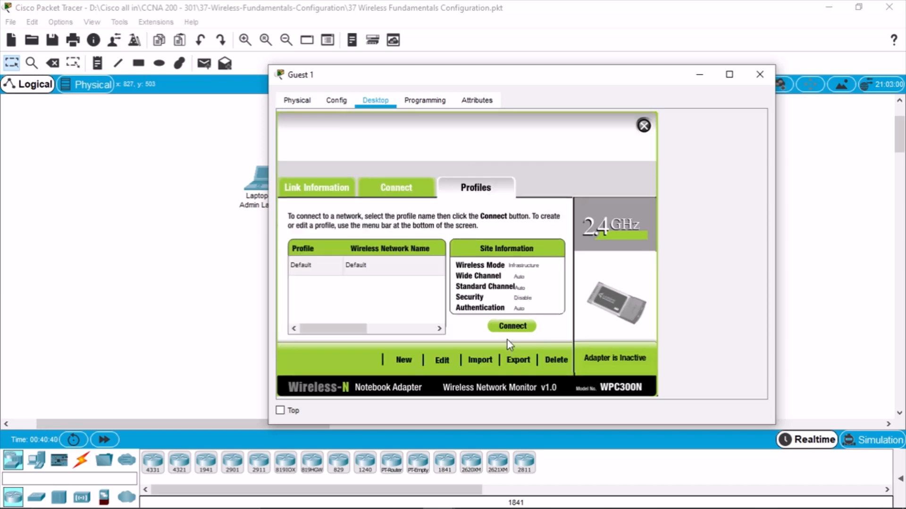
pyautogui.click(643, 125)
pyautogui.click(337, 273)
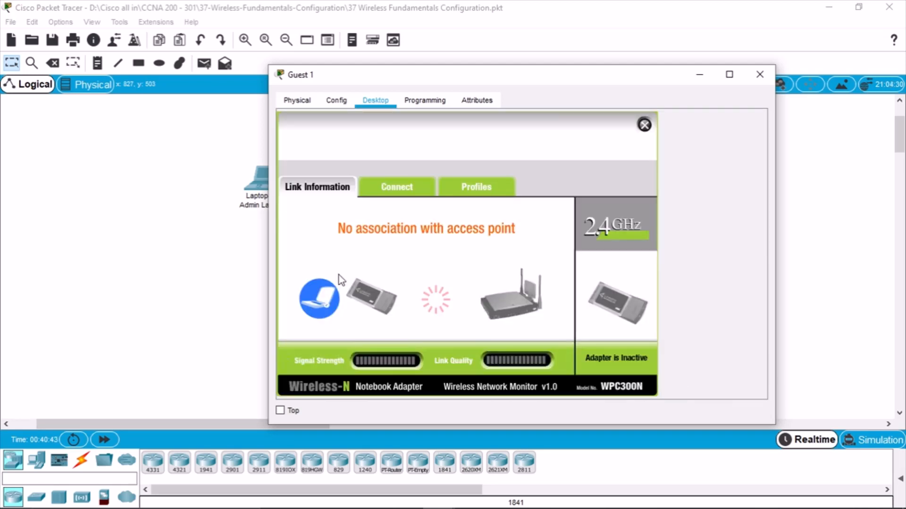
pyautogui.click(391, 191)
pyautogui.click(357, 274)
pyautogui.click(368, 269)
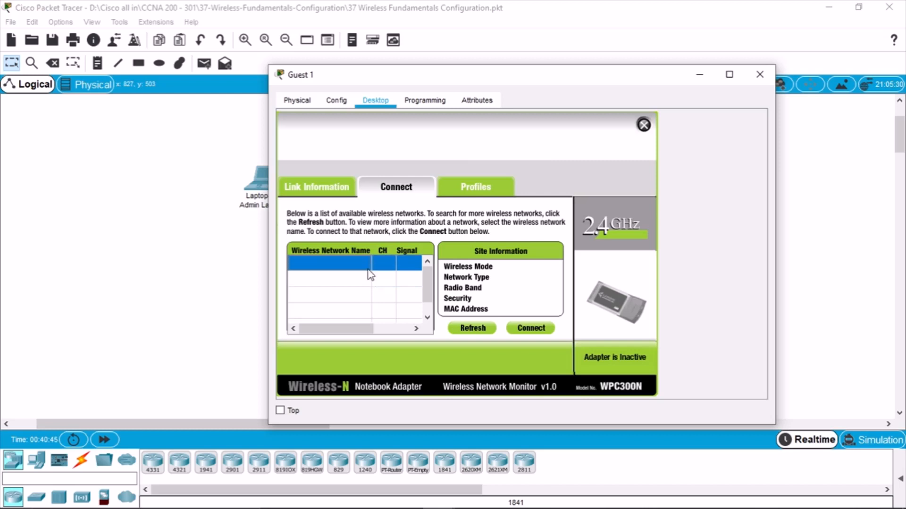
# Rescan for networks, check Guest 1's access point association, then close its window
pyautogui.click(471, 330)
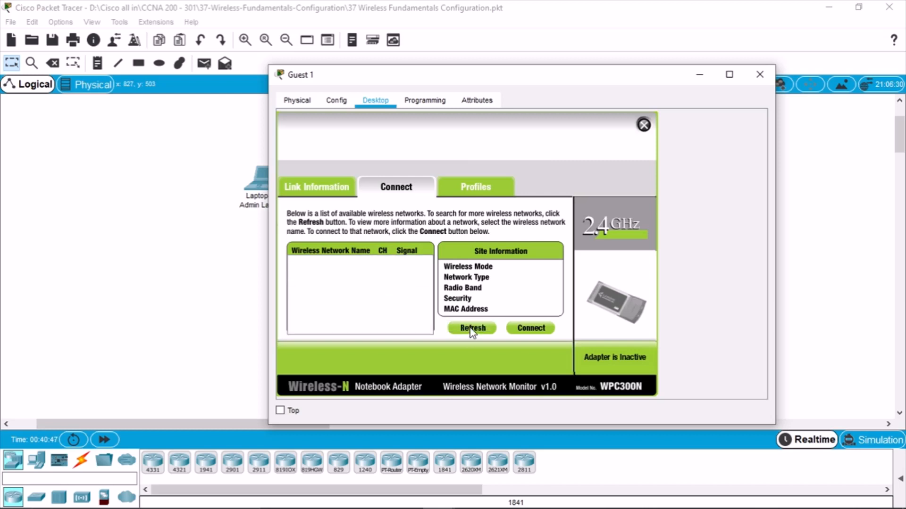
pyautogui.click(337, 186)
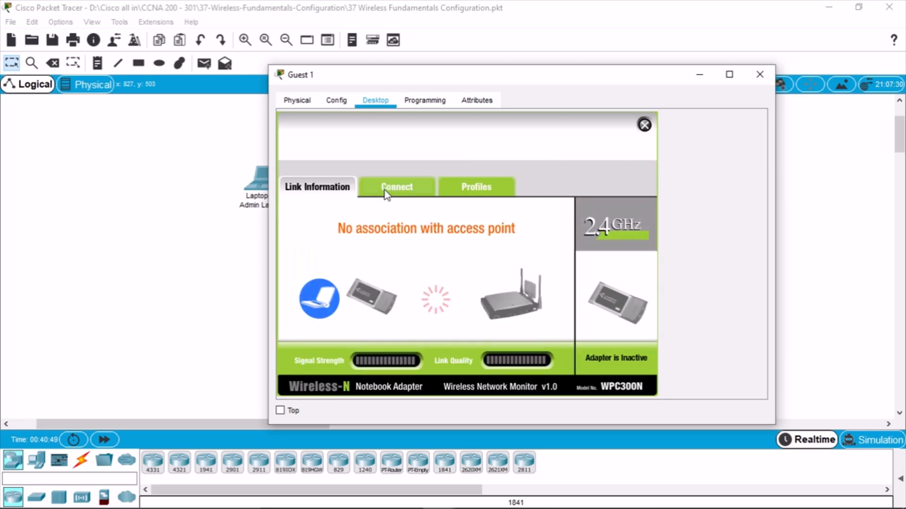
pyautogui.click(384, 190)
pyautogui.click(643, 126)
pyautogui.click(759, 74)
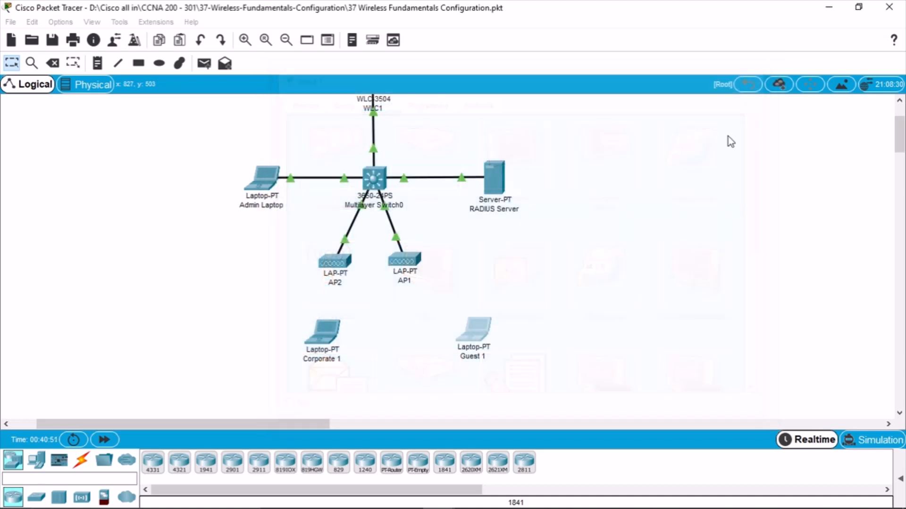
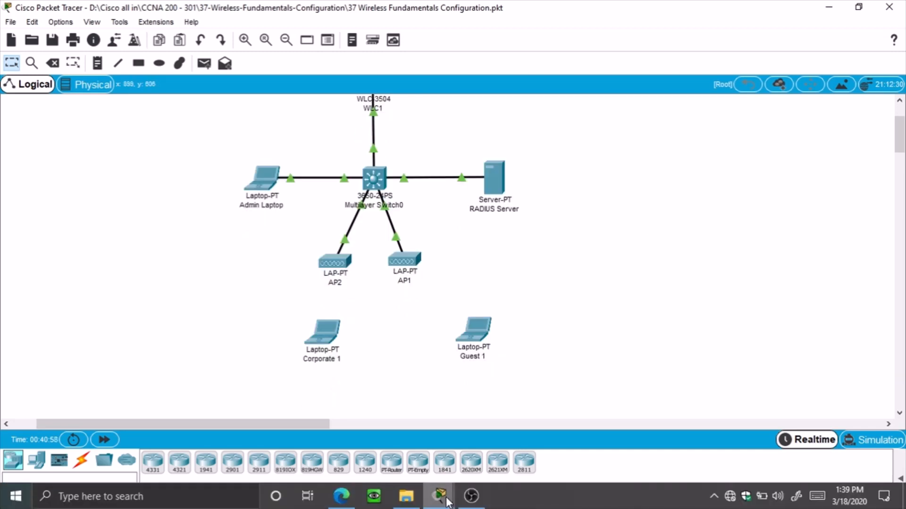
# Skim ahead in the lab guide PDF in Edge, then return to the topology
pyautogui.click(341, 496)
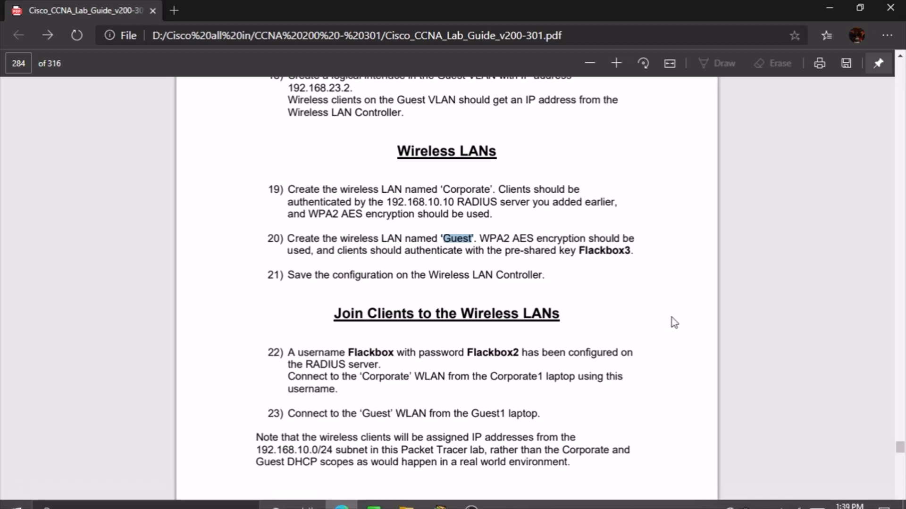
pyautogui.scroll(-6, 671, 317)
pyautogui.scroll(-3, 670, 319)
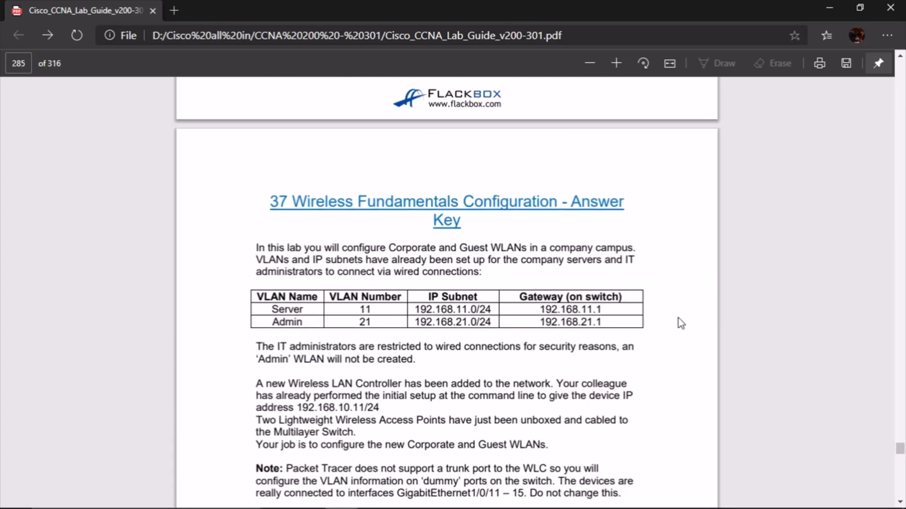
pyautogui.scroll(-5, 664, 334)
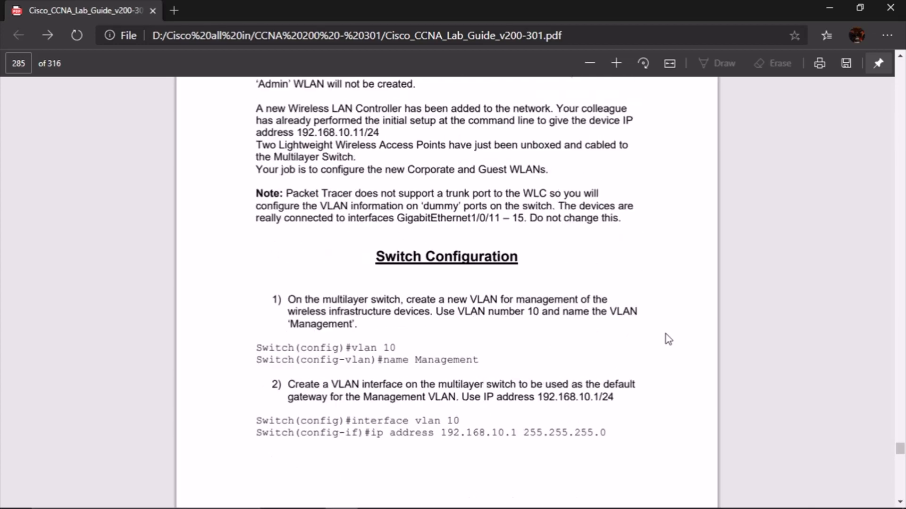
pyautogui.scroll(-3, 667, 338)
pyautogui.scroll(2, 667, 338)
pyautogui.scroll(1, 726, 255)
pyautogui.click(827, 2)
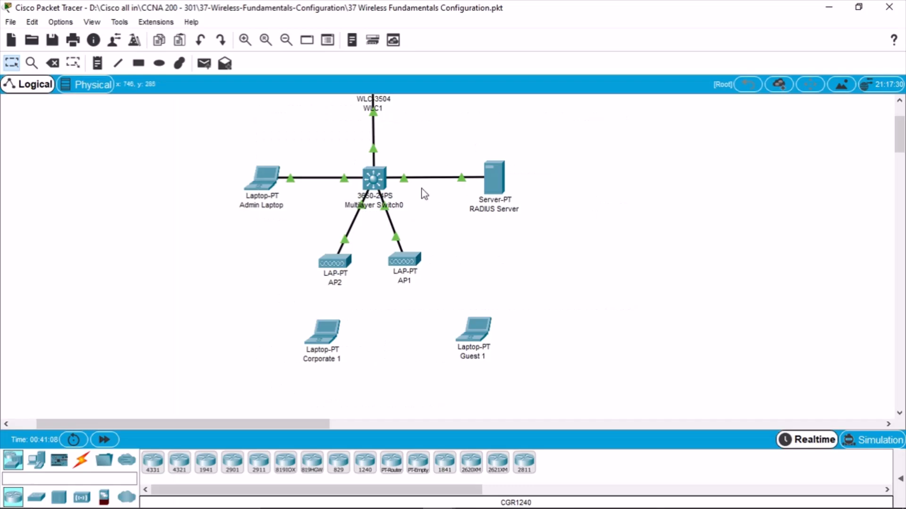
# Enter privileged mode on the multilayer switch and display its running configuration
pyautogui.click(385, 181)
pyautogui.click(631, 203)
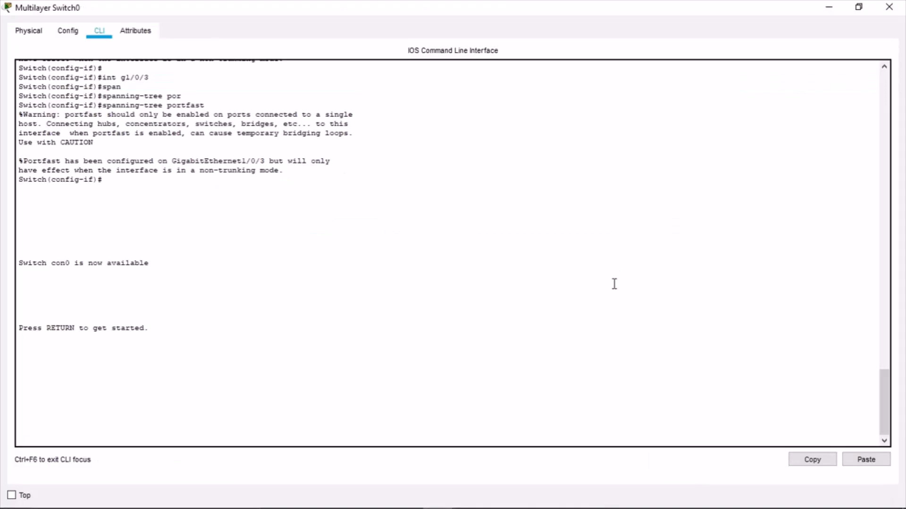
pyautogui.press('Return')
pyautogui.press('Return')
pyautogui.press('Return')
pyautogui.press('Return')
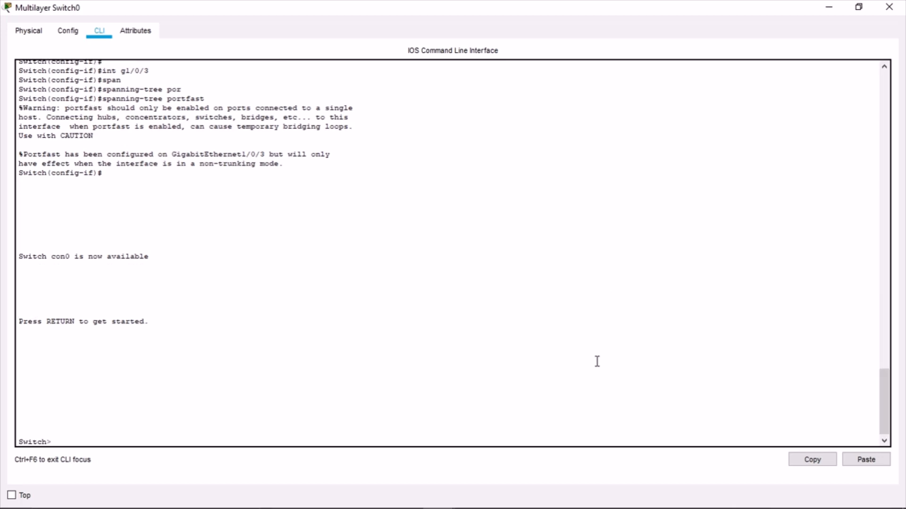
pyautogui.write('en')
pyautogui.press('Return')
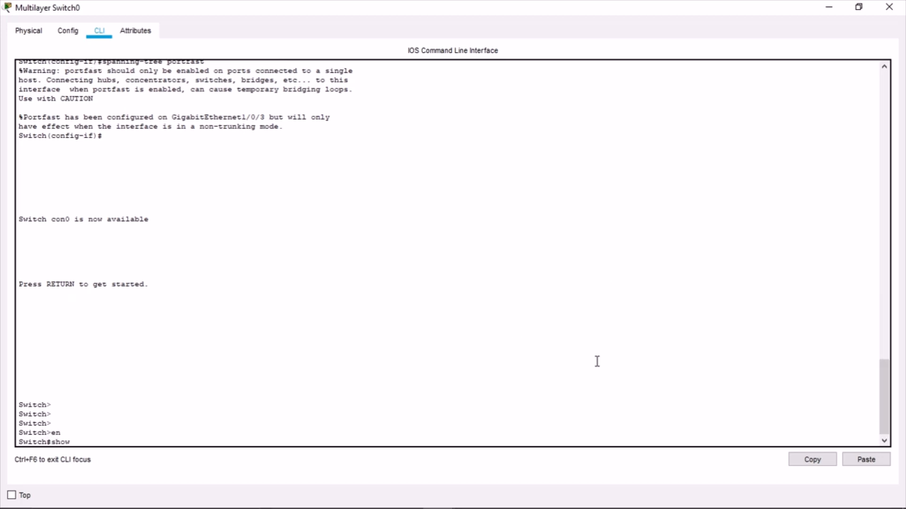
pyautogui.press('Return')
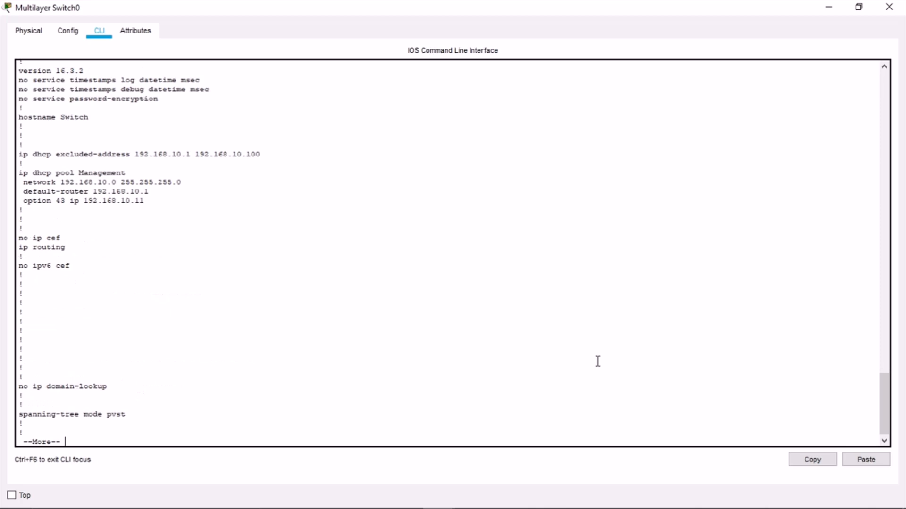
pyautogui.press('space')
pyautogui.press('space')
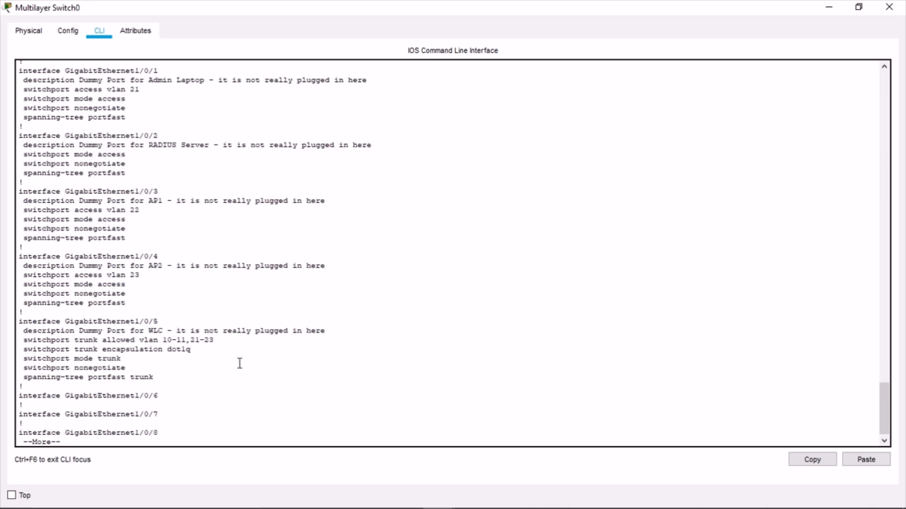
# Review the switch's WLC trunk port and GigabitEthernet1/0/11–1/0/15 settings, then close the switch window
pyautogui.moveTo(238, 357); pyautogui.dragTo(40, 334)
pyautogui.click(210, 356)
pyautogui.press('space')
pyautogui.press('space')
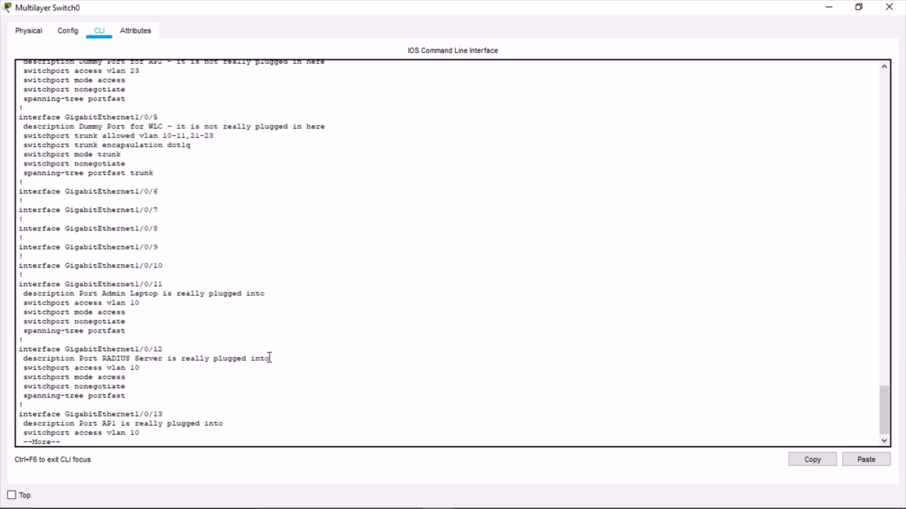
pyautogui.moveTo(126, 377); pyautogui.dragTo(21, 80)
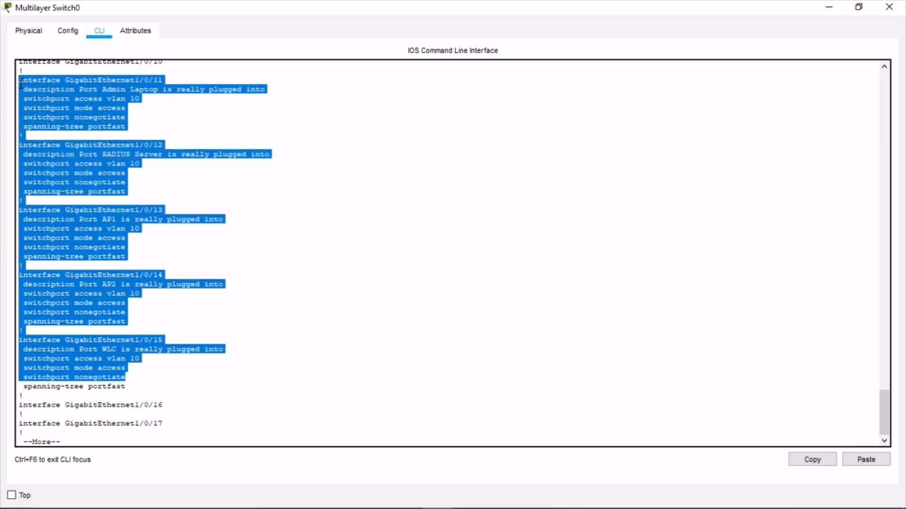
pyautogui.scroll(4, 299, 140)
pyautogui.click(447, 159)
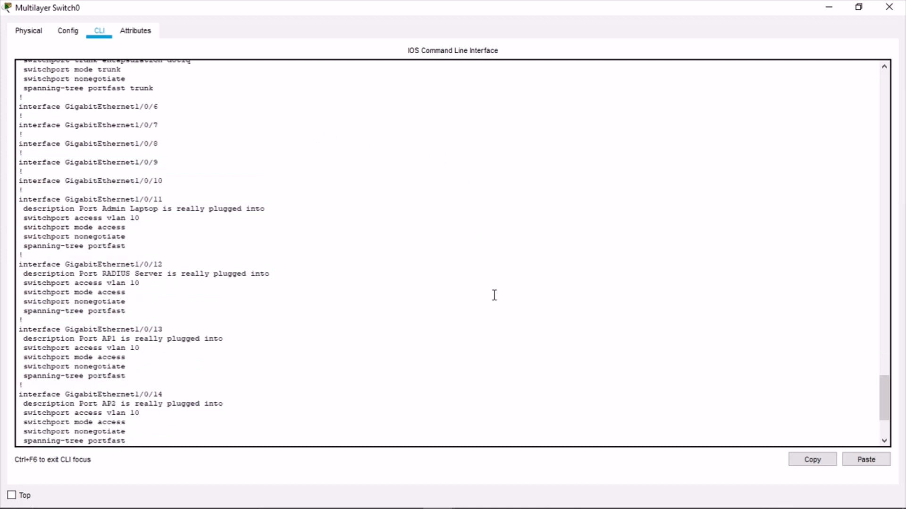
pyautogui.scroll(-4, 706, 83)
pyautogui.press('space')
pyautogui.click(886, 7)
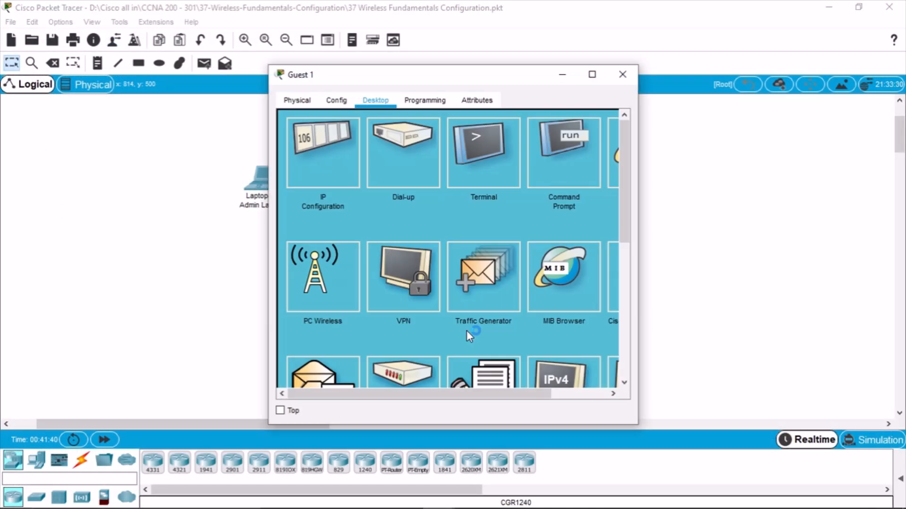
# Widen the Guest 1 window, then page to the end of the switch's running configuration
pyautogui.moveTo(638, 186); pyautogui.dragTo(706, 185)
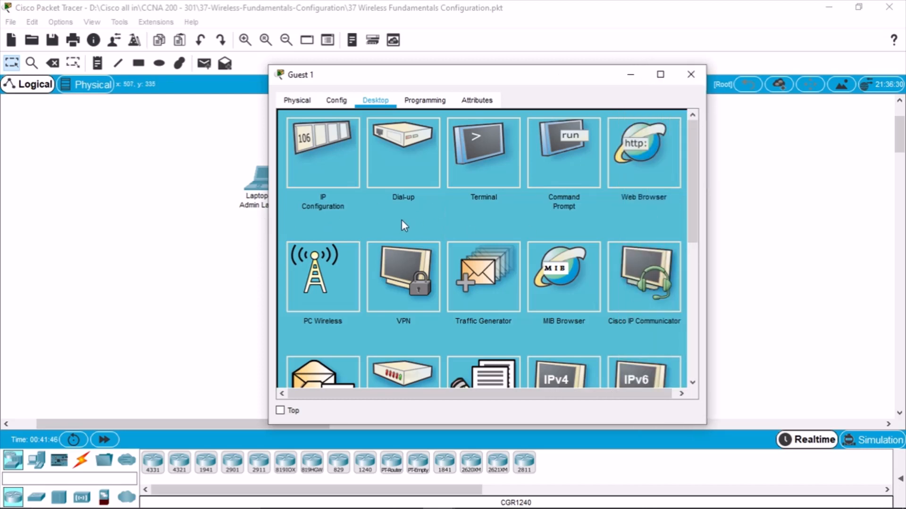
pyautogui.click(244, 302)
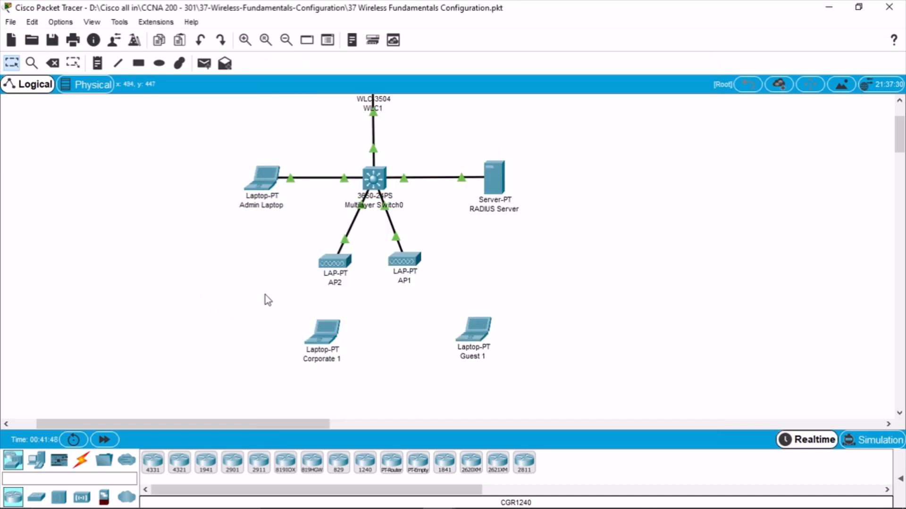
pyautogui.click(372, 180)
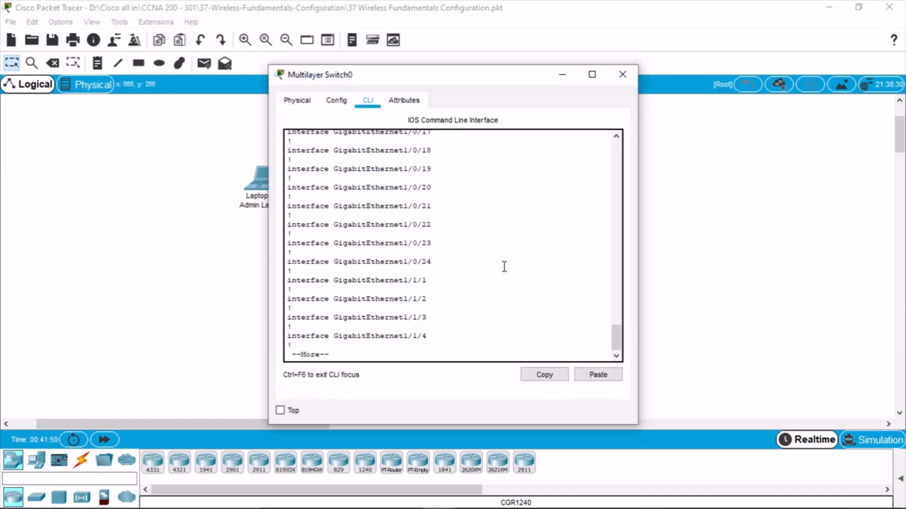
pyautogui.press('space')
pyautogui.press('space')
pyautogui.scroll(5, 487, 336)
pyautogui.click(245, 314)
# Scroll the lab guide to page 296's Corporate DHCP scope (192.168.22.101–254, router 192.168.22.1)
pyautogui.moveTo(383, 504)
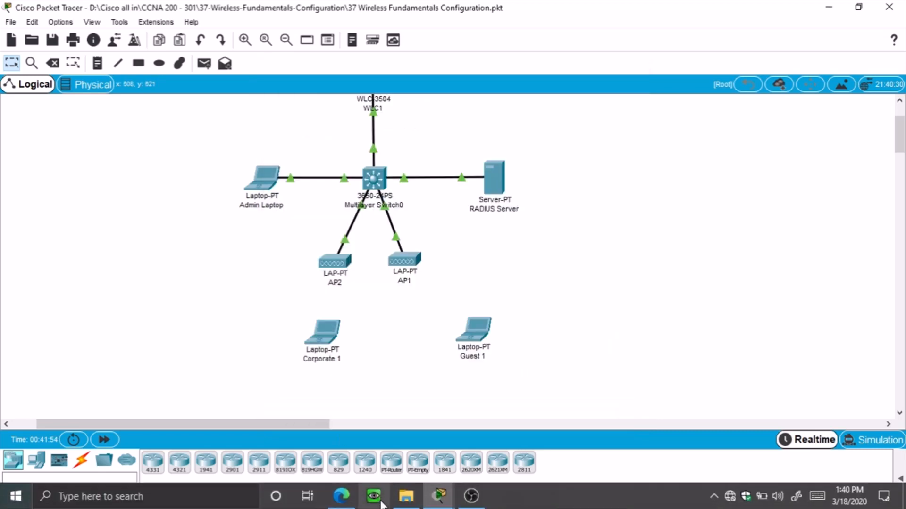
pyautogui.click(341, 496)
pyautogui.scroll(-2, 500, 309)
pyautogui.scroll(-20, 500, 310)
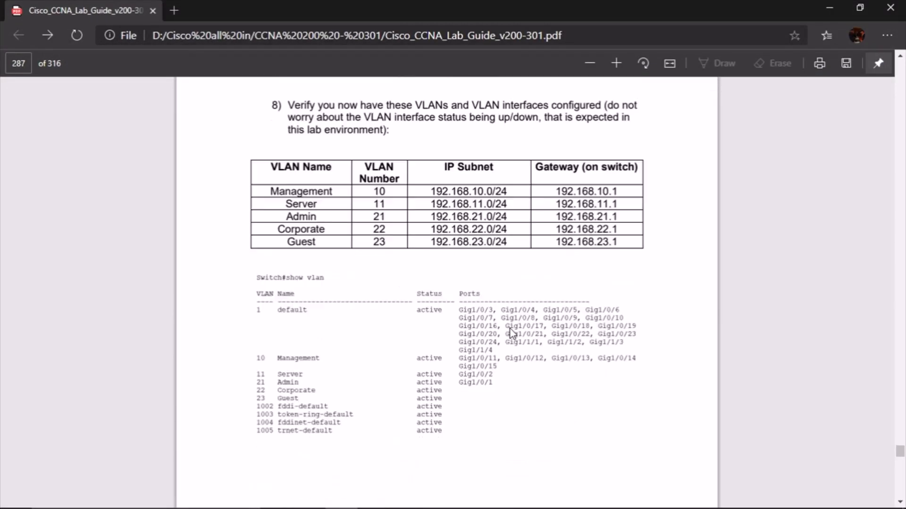
pyautogui.scroll(-2, 589, 318)
pyautogui.scroll(-10, 592, 316)
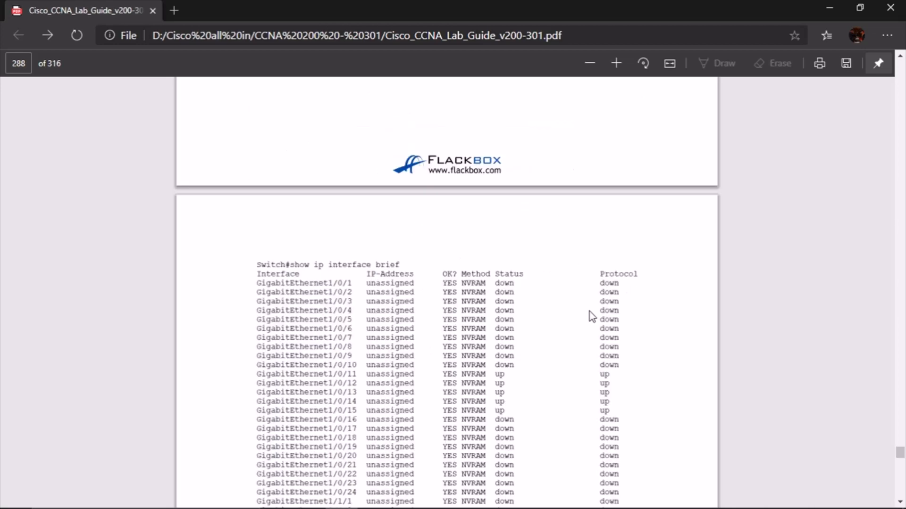
pyautogui.scroll(-15, 591, 316)
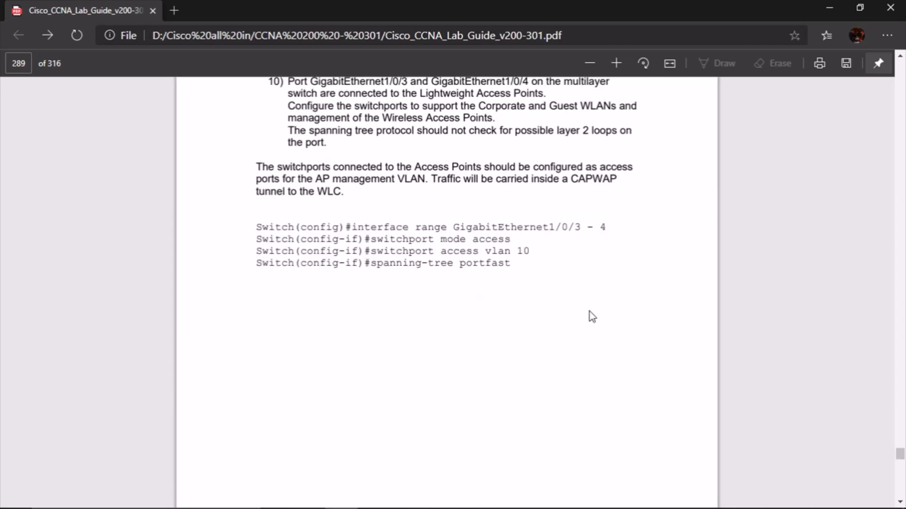
pyautogui.scroll(-12, 593, 314)
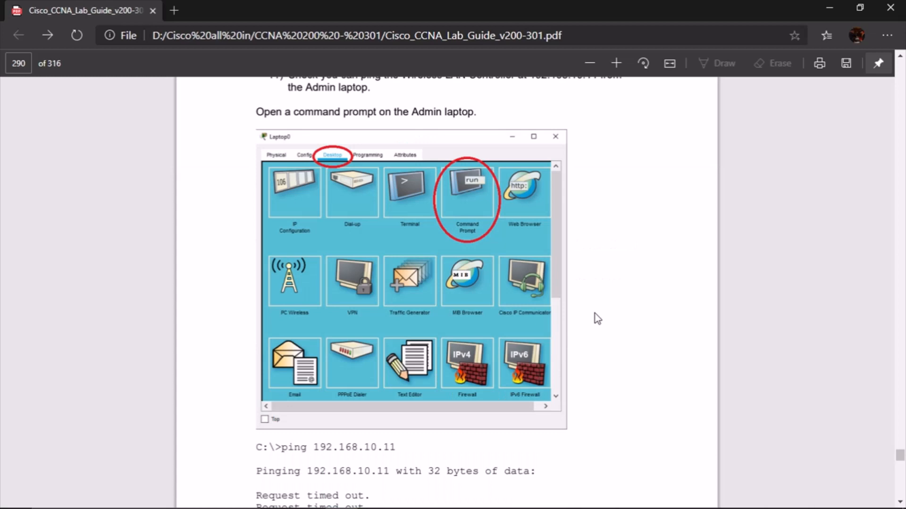
pyautogui.scroll(-2, 595, 313)
pyautogui.scroll(-15, 597, 315)
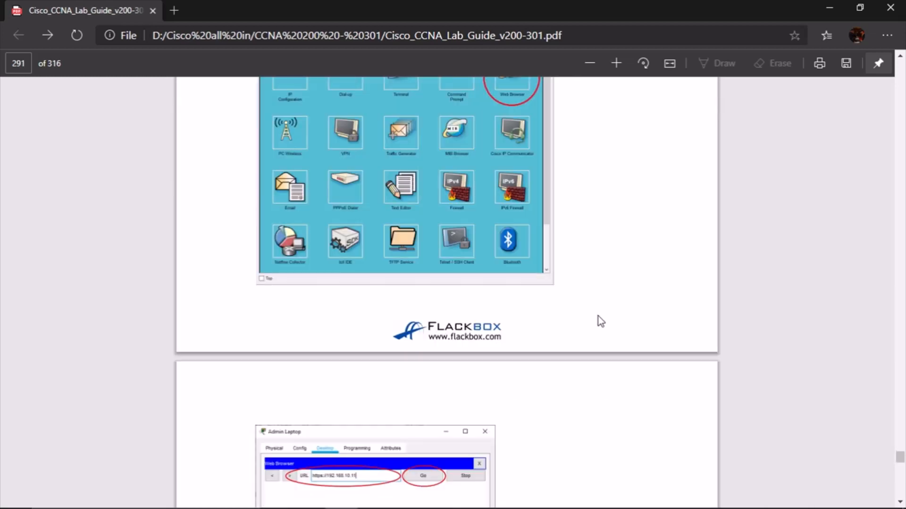
pyautogui.scroll(-8, 603, 318)
pyautogui.scroll(-8, 608, 321)
pyautogui.scroll(-8, 609, 322)
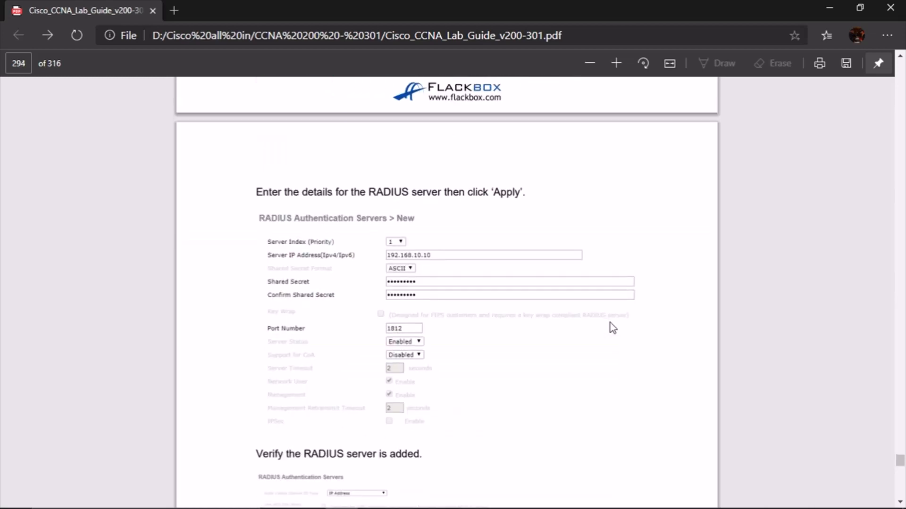
pyautogui.scroll(-6, 613, 328)
pyautogui.scroll(-6, 613, 329)
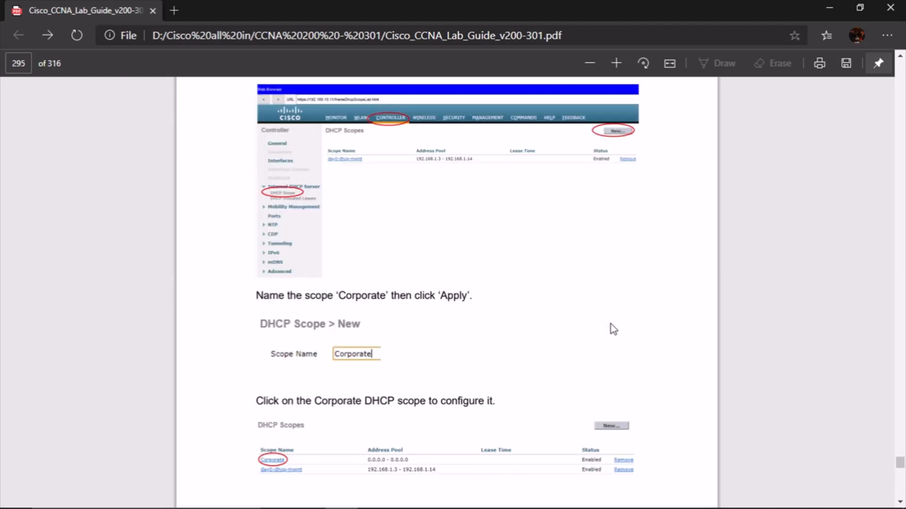
pyautogui.scroll(-8, 613, 329)
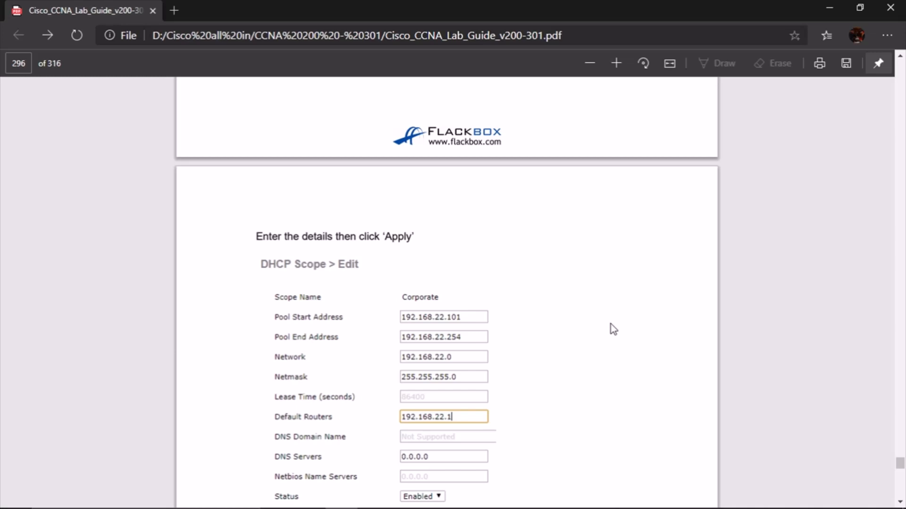
pyautogui.scroll(-3, 613, 329)
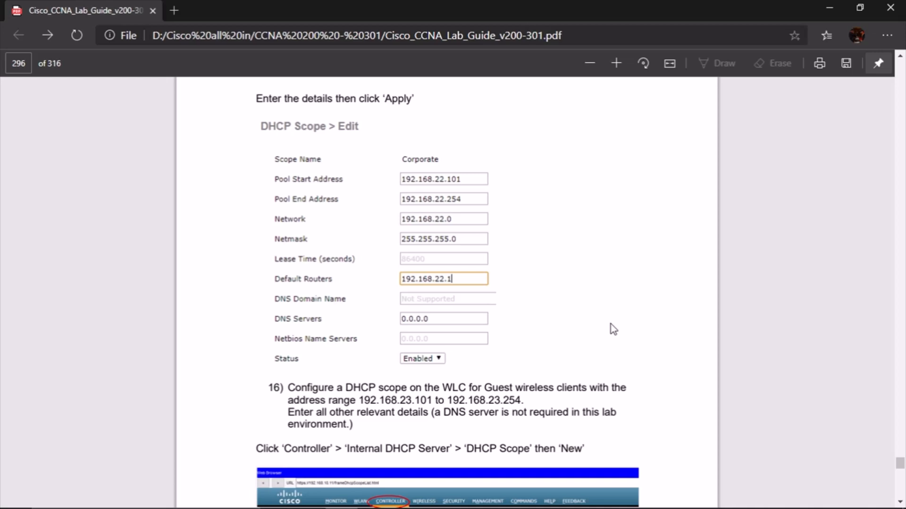
pyautogui.scroll(-6, 614, 330)
pyautogui.scroll(9, 611, 327)
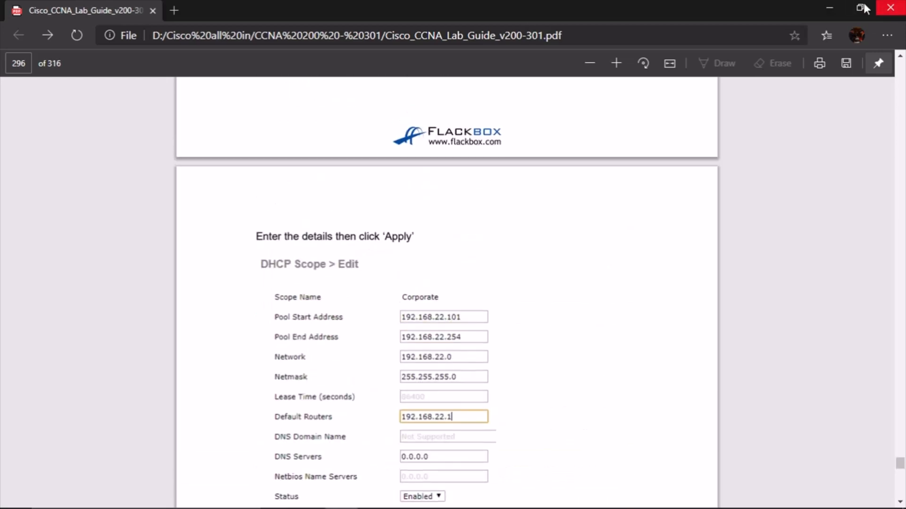
pyautogui.click(829, 8)
# Open the Admin Laptop's browser and attempt the WLC login, dismissing the authentication error
pyautogui.click(255, 180)
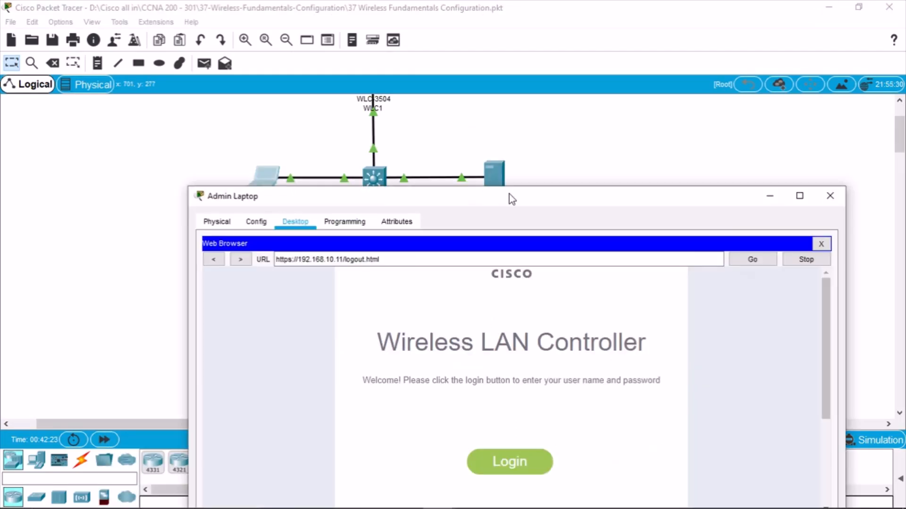
pyautogui.click(798, 196)
pyautogui.click(472, 349)
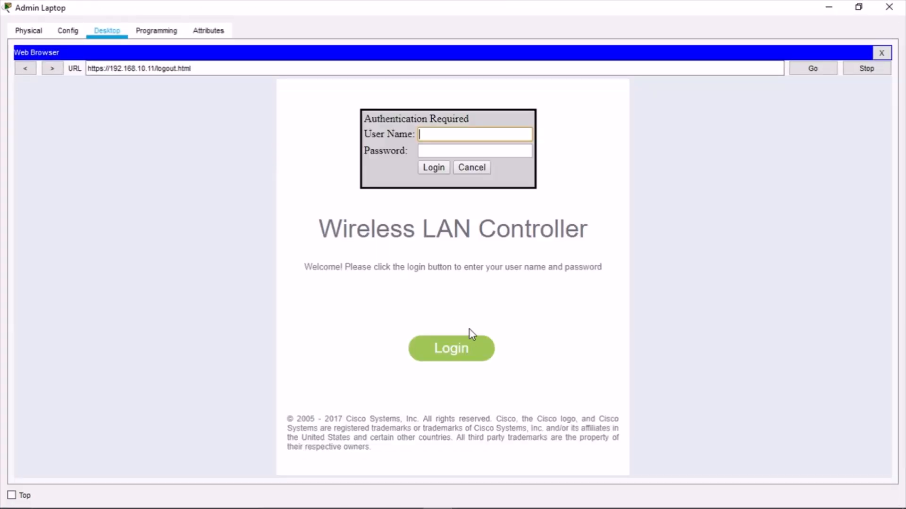
pyautogui.write('admin')
pyautogui.press('Tab')
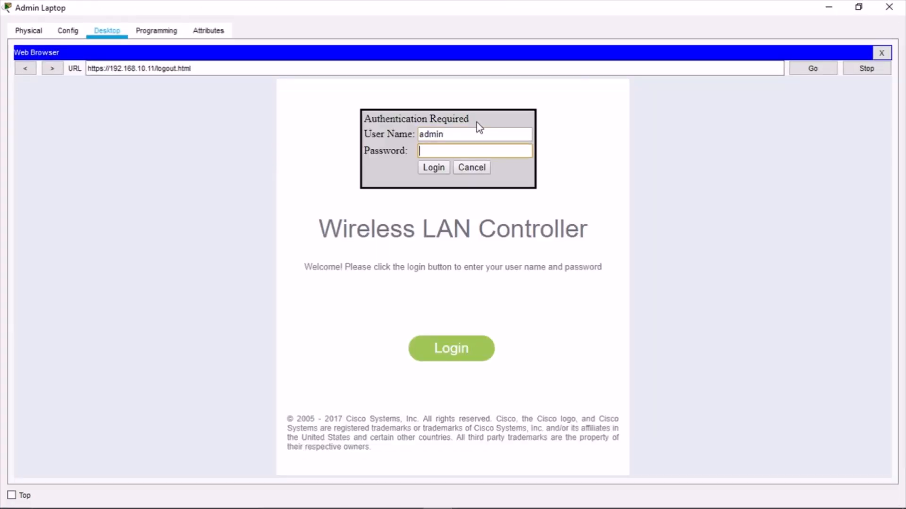
pyautogui.write('********')
pyautogui.press('Return')
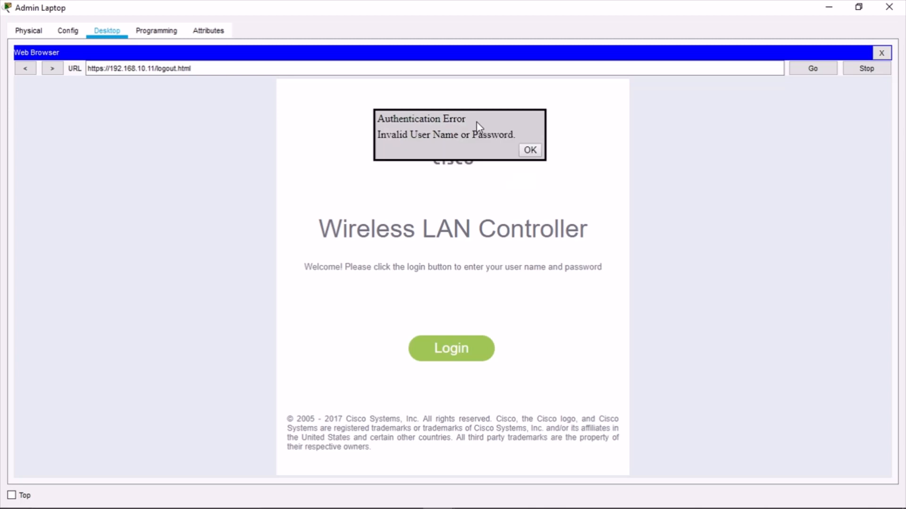
pyautogui.click(528, 150)
# Log in to the WLC web interface with the admin credentials and open CONTROLLER settings
pyautogui.click(434, 349)
pyautogui.write('admin')
pyautogui.press('Tab')
pyautogui.write('Cisco123')
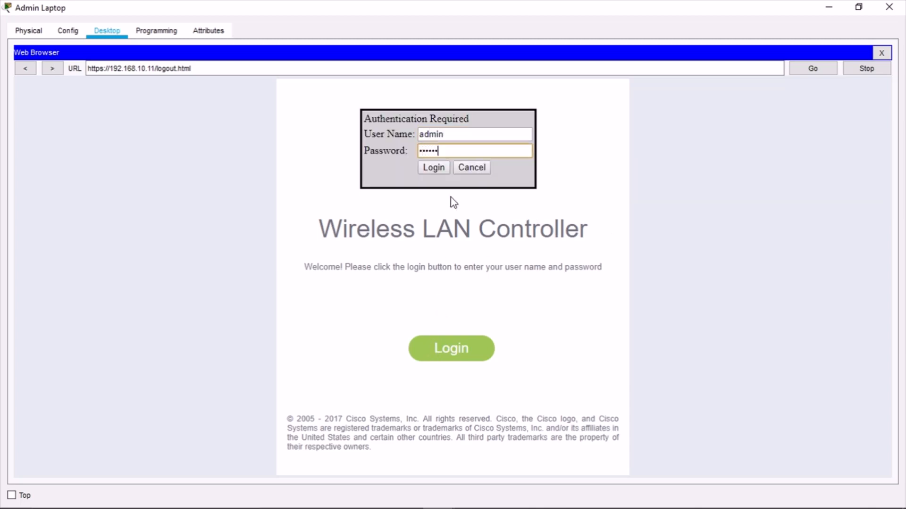
pyautogui.press('Return')
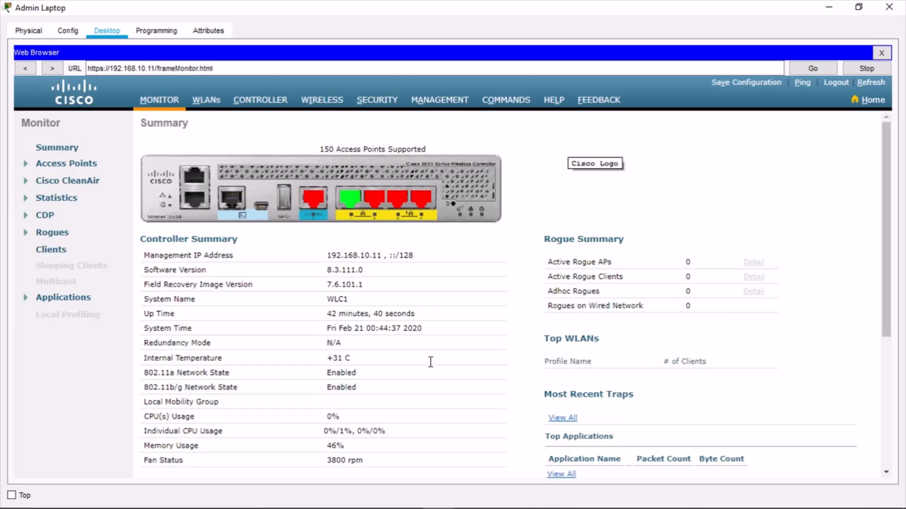
pyautogui.scroll(-1, 278, 156)
pyautogui.click(260, 99)
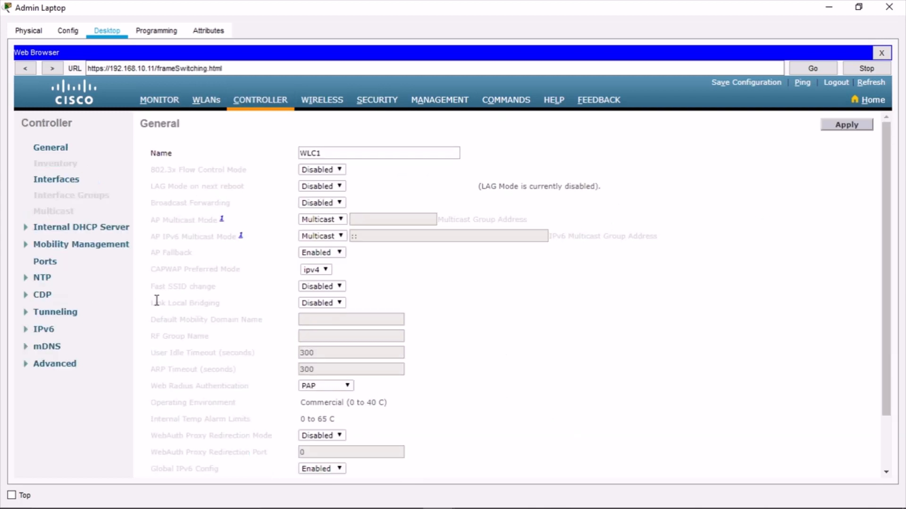
# Set the Guest DHCP scope's default router to 192.168.23.1 and apply it
pyautogui.click(92, 227)
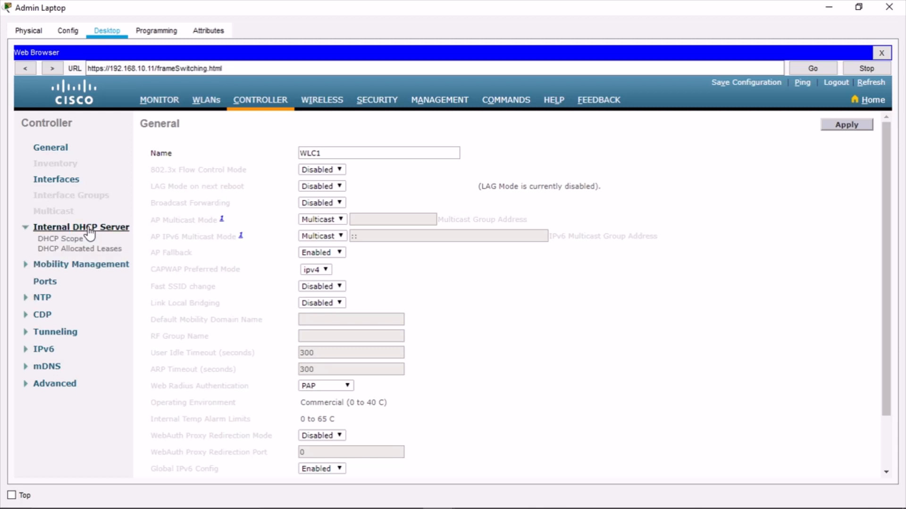
pyautogui.click(67, 240)
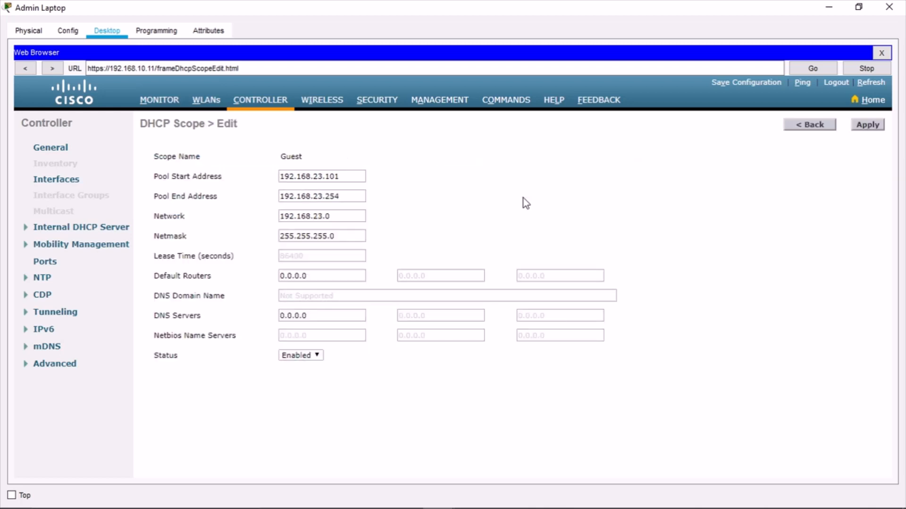
pyautogui.click(309, 276)
pyautogui.moveTo(310, 276); pyautogui.dragTo(248, 274)
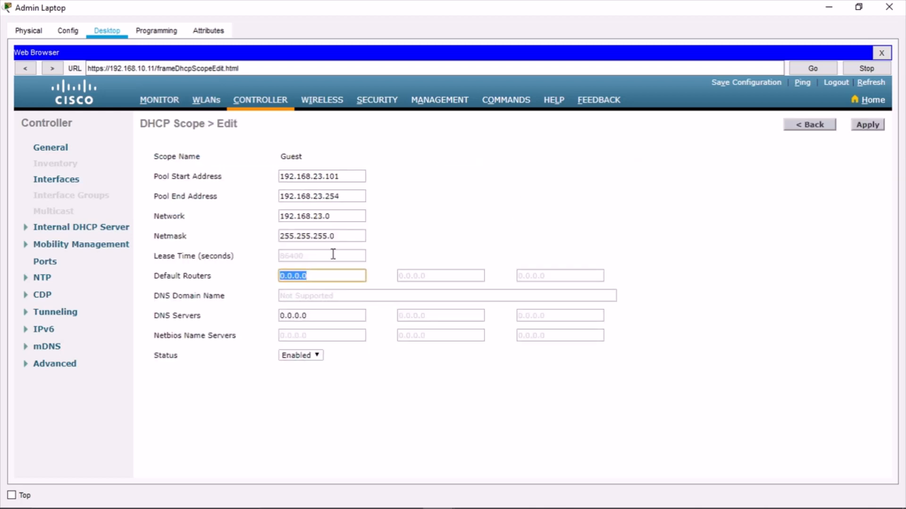
pyautogui.write('192')
pyautogui.press('BackSpace')
pyautogui.press('BackSpace')
pyautogui.write('92.168.23.1')
pyautogui.click(865, 127)
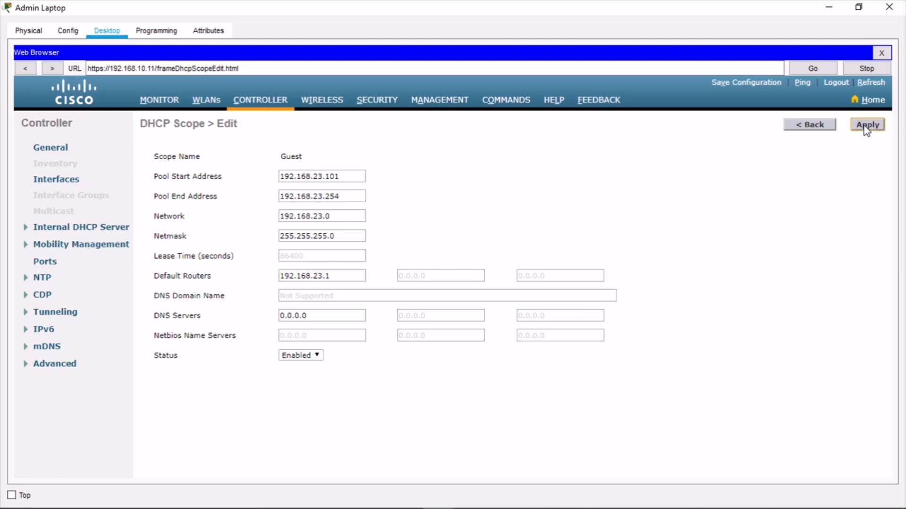
pyautogui.click(824, 126)
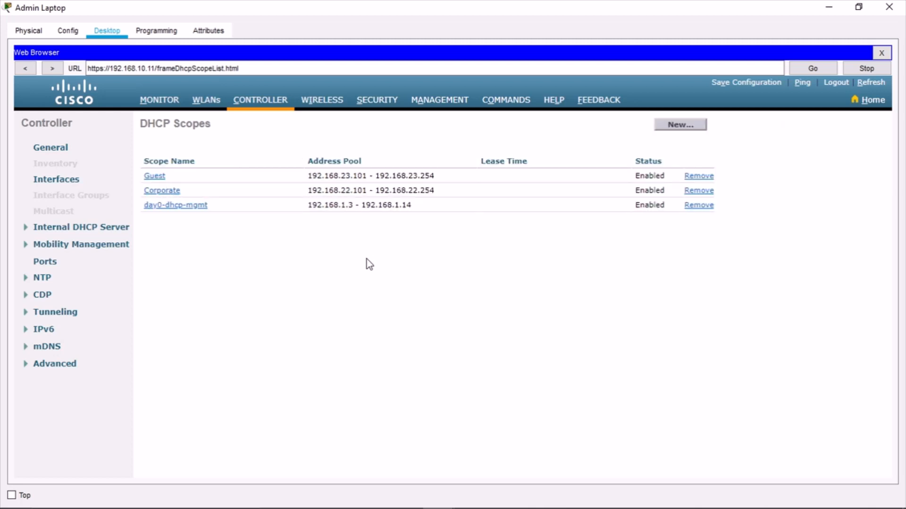
# Set the Corporate DHCP scope's default router to 192.168.23.1 and apply it
pyautogui.tripleClick(321, 281)
pyautogui.write('192.168.23.1')
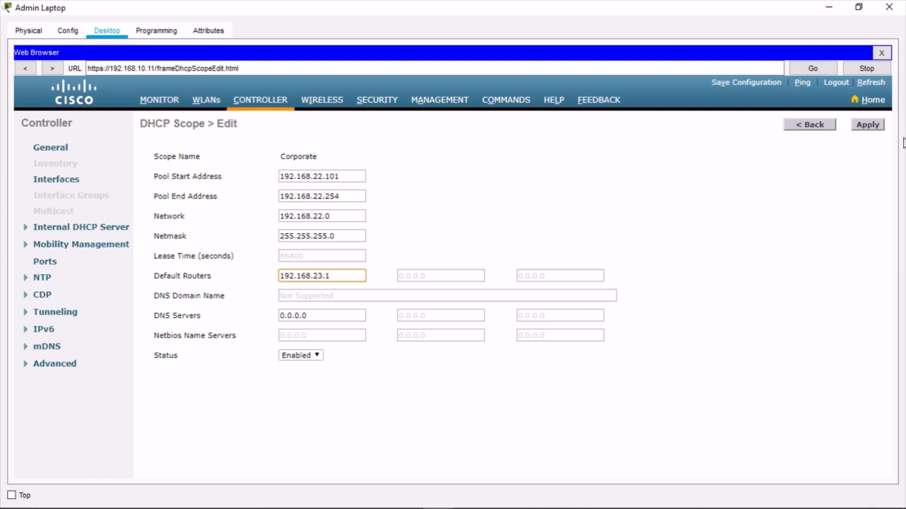
pyautogui.click(866, 125)
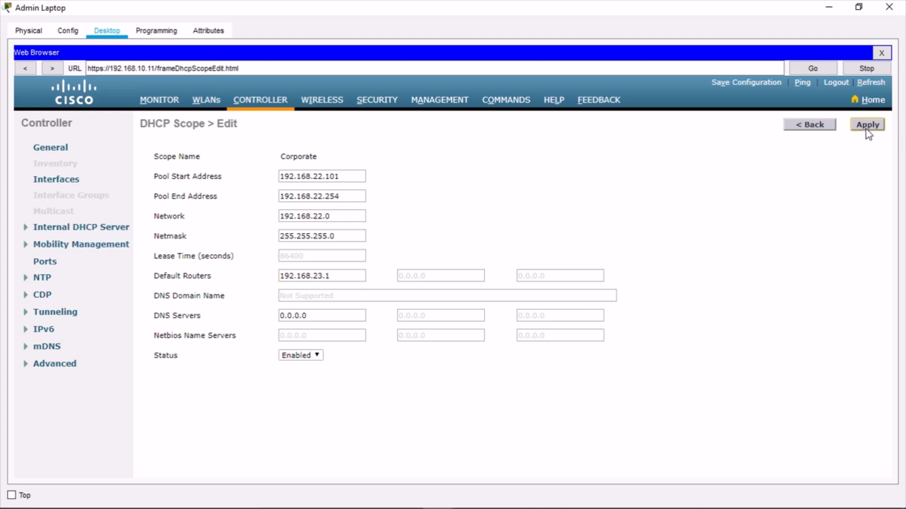
pyautogui.click(818, 128)
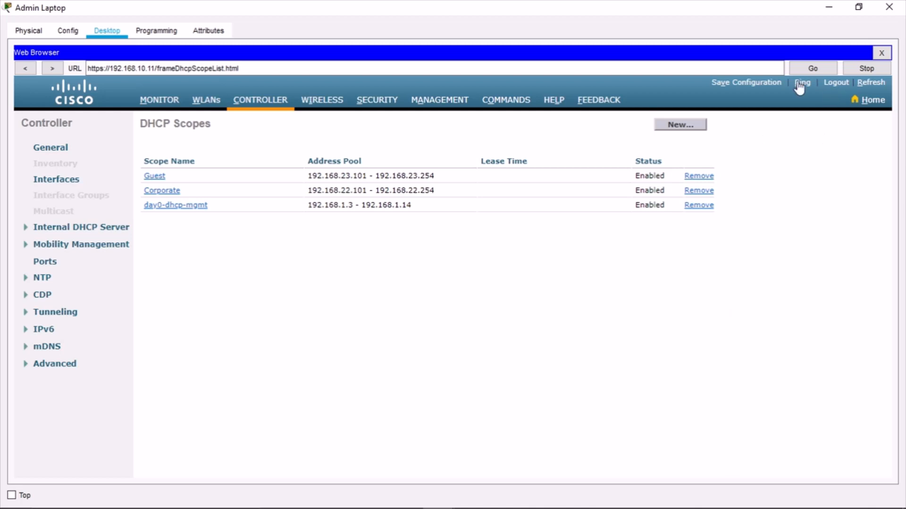
# Save the controller configuration to flash and view the Monitor summary
pyautogui.click(750, 81)
pyautogui.click(532, 279)
pyautogui.click(531, 278)
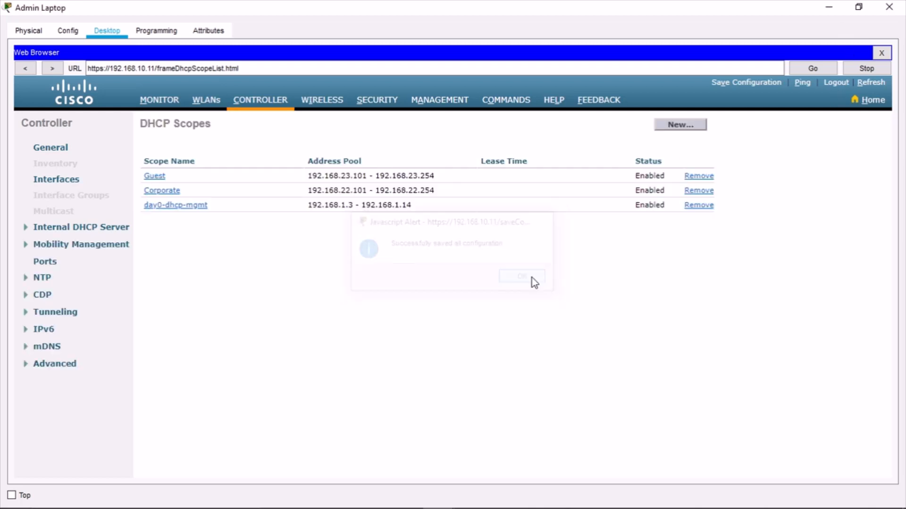
pyautogui.click(162, 100)
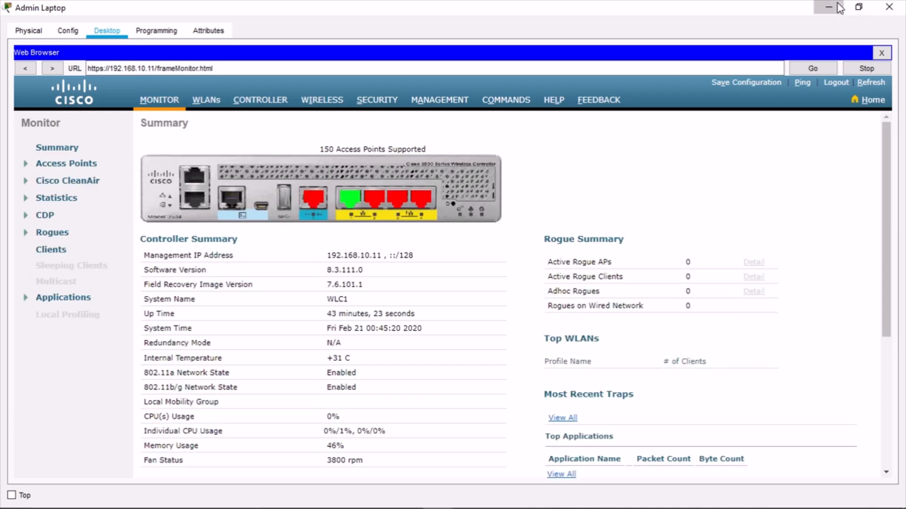
pyautogui.click(837, 6)
# Check Guest 1's available wireless networks in PC Wireless
pyautogui.click(476, 332)
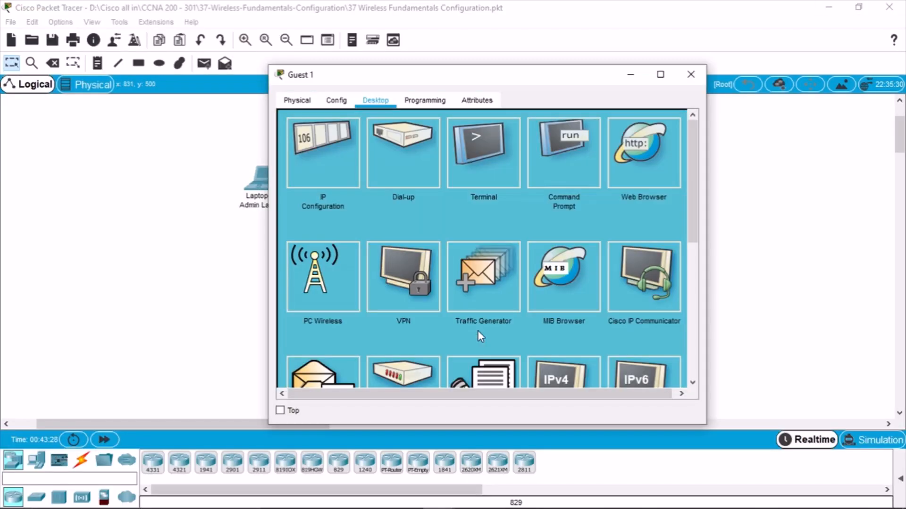
pyautogui.click(317, 276)
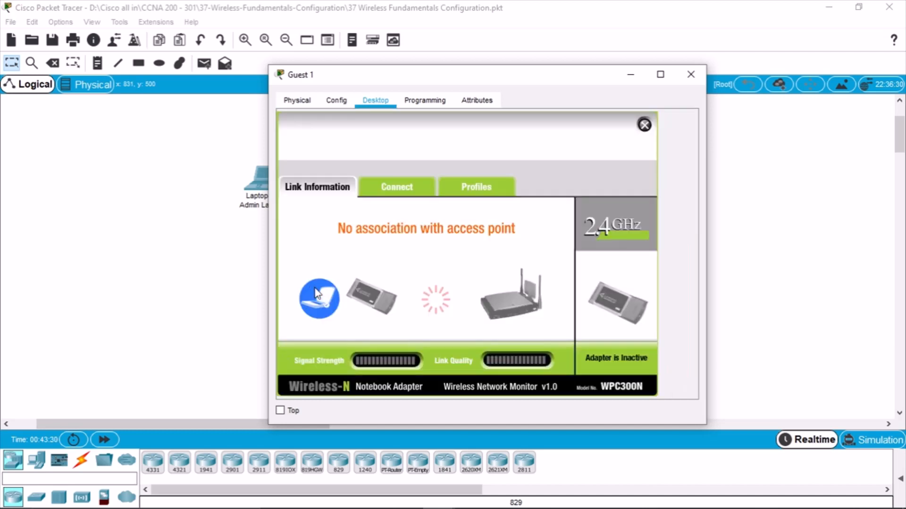
pyautogui.click(381, 189)
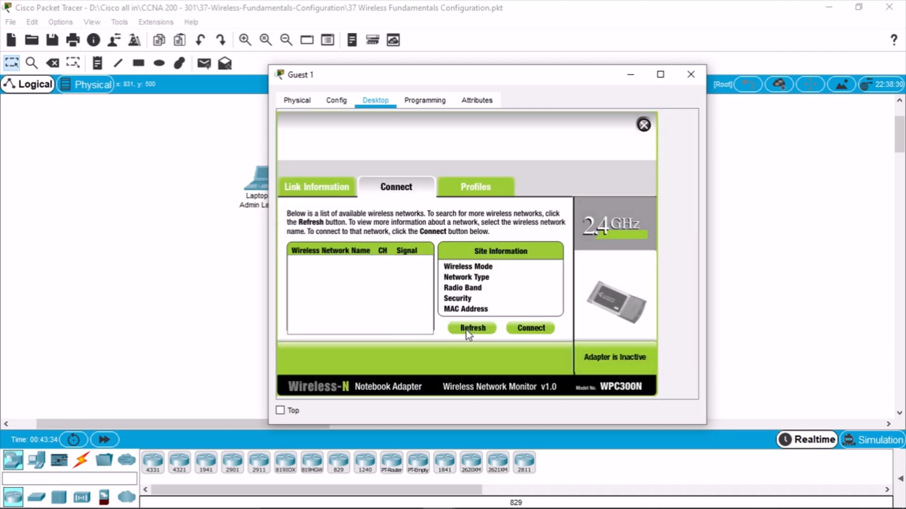
# Inspect Guest 1's Wireless0 WPA2 user ID and password settings
pyautogui.click(343, 105)
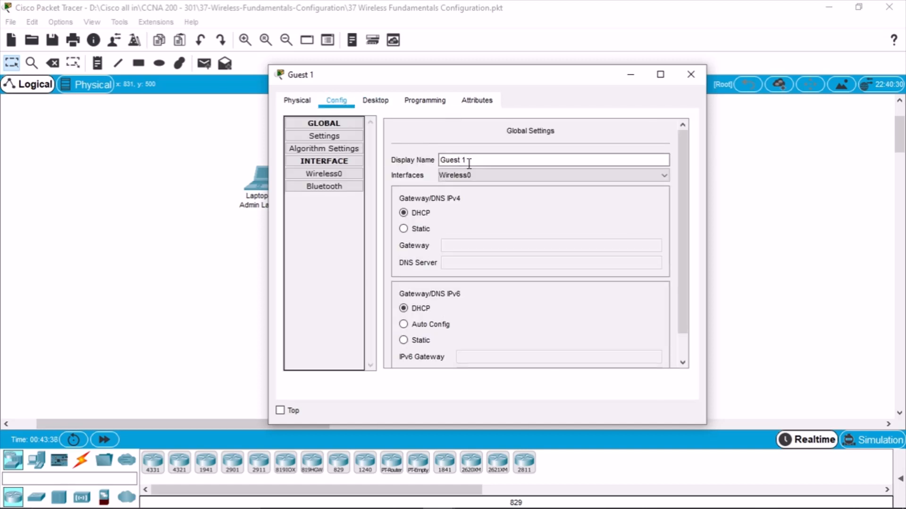
pyautogui.click(341, 176)
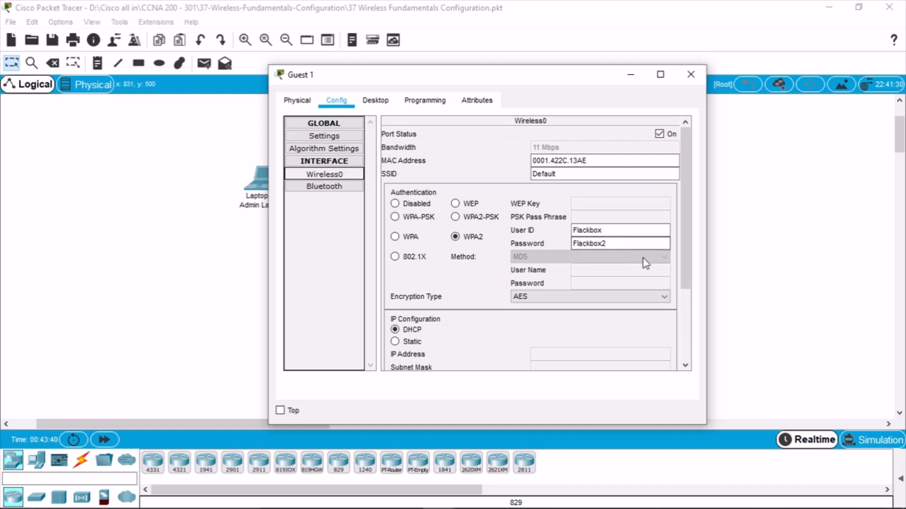
pyautogui.click(639, 243)
pyautogui.click(634, 230)
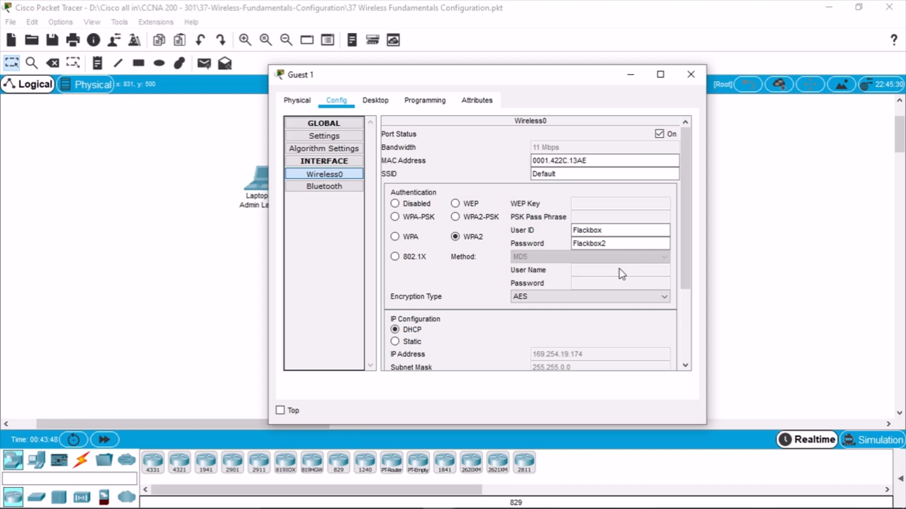
pyautogui.click(619, 244)
pyautogui.moveTo(619, 244); pyautogui.dragTo(538, 239)
pyautogui.click(231, 240)
# Copy the RADIUS user's password from the RADIUS Server's AAA settings
pyautogui.scroll(3, 425, 203)
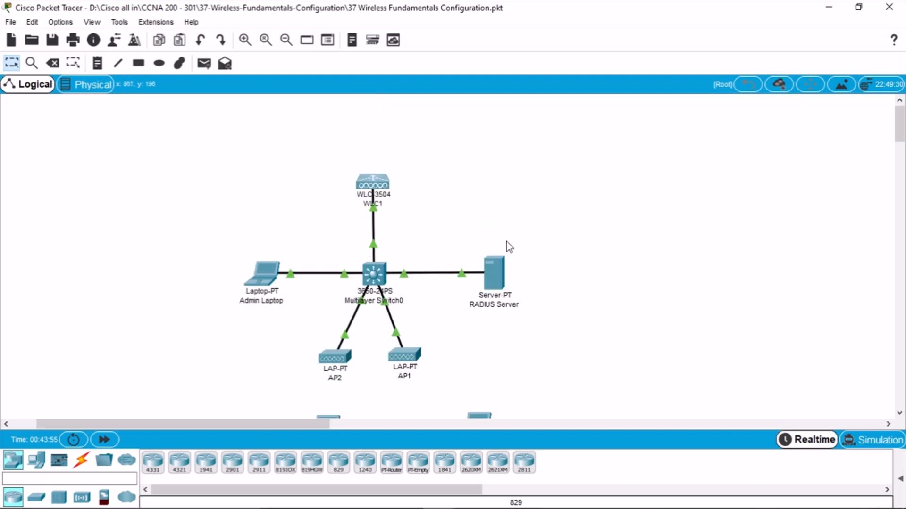
pyautogui.click(504, 272)
pyautogui.click(687, 249)
pyautogui.click(426, 364)
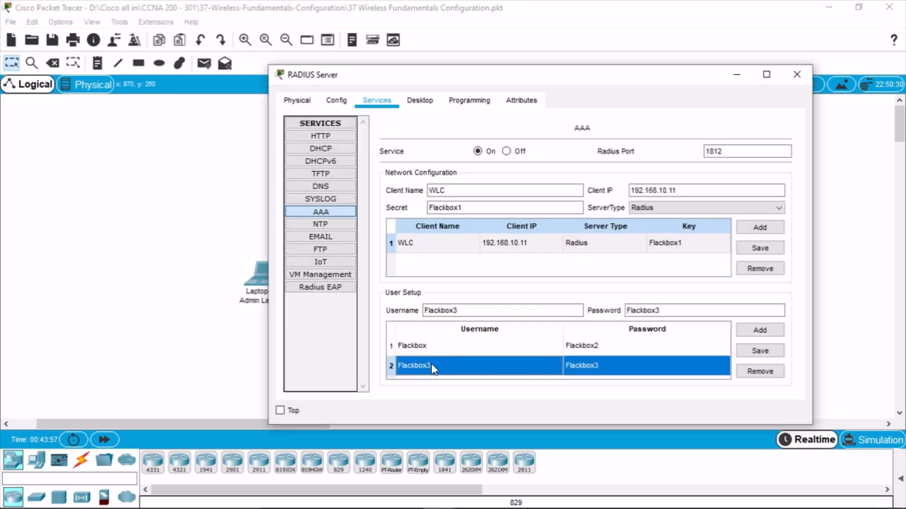
pyautogui.click(482, 344)
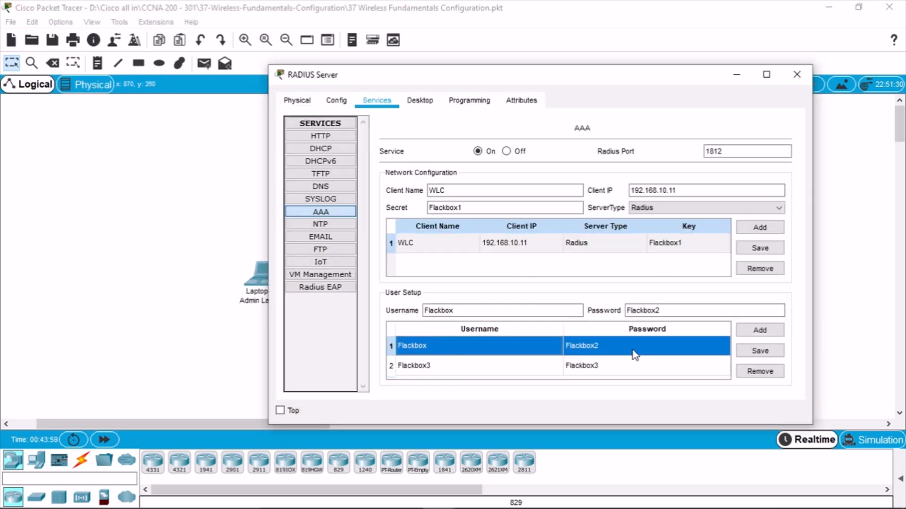
pyautogui.click(467, 208)
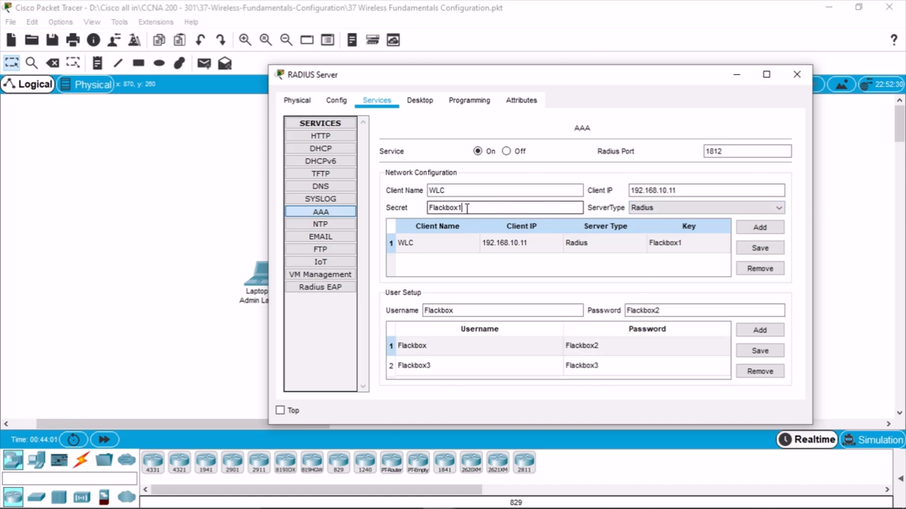
pyautogui.doubleClick(648, 309)
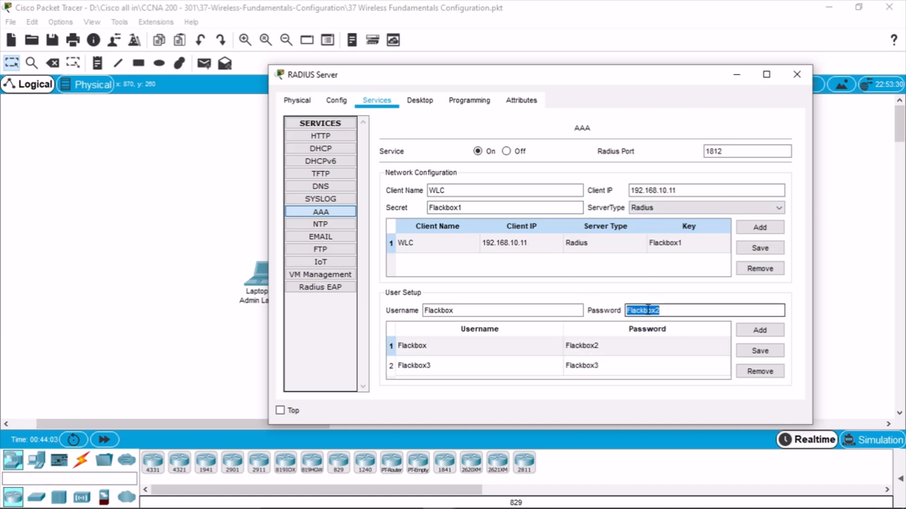
pyautogui.rightClick(640, 311)
pyautogui.click(678, 368)
pyautogui.click(178, 279)
# Paste the RADIUS user's password into Guest 1's WPA2 password field
pyautogui.scroll(-2, 460, 358)
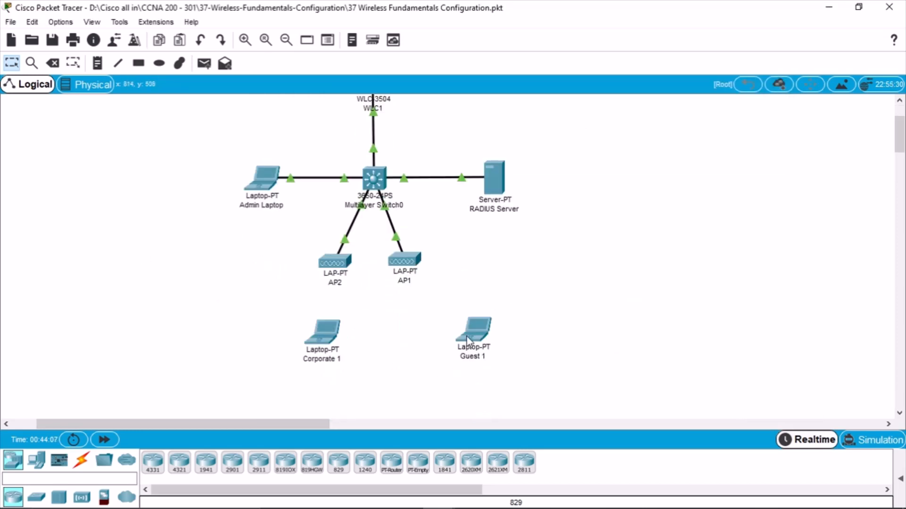
pyautogui.click(466, 336)
pyautogui.doubleClick(600, 244)
pyautogui.rightClick(599, 246)
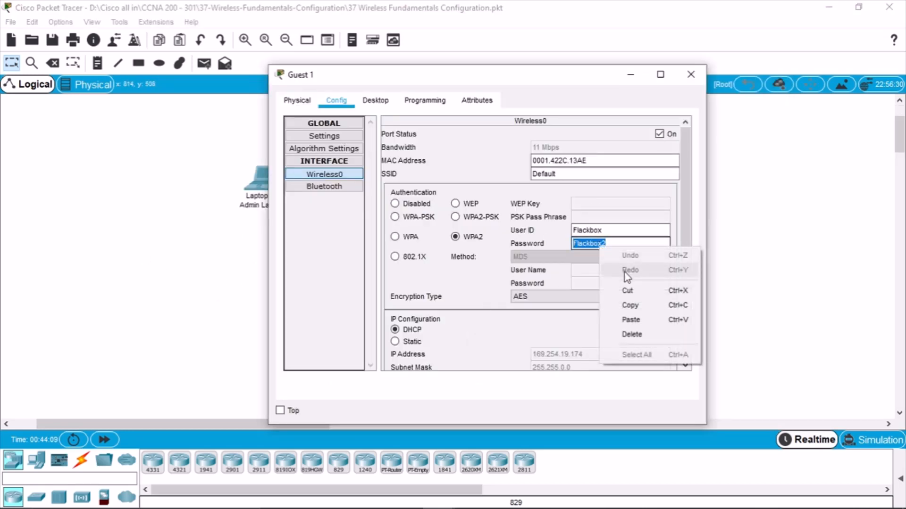
pyautogui.click(631, 320)
pyautogui.click(604, 230)
pyautogui.doubleClick(604, 230)
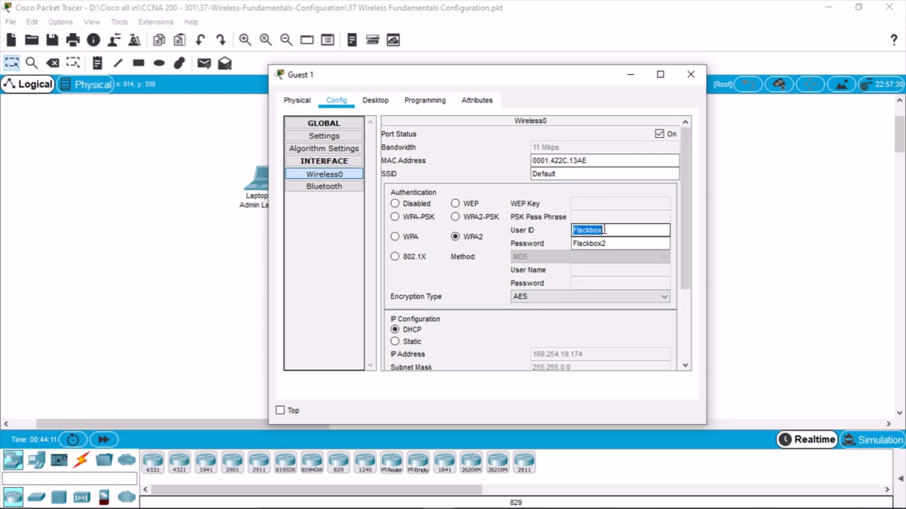
pyautogui.click(618, 231)
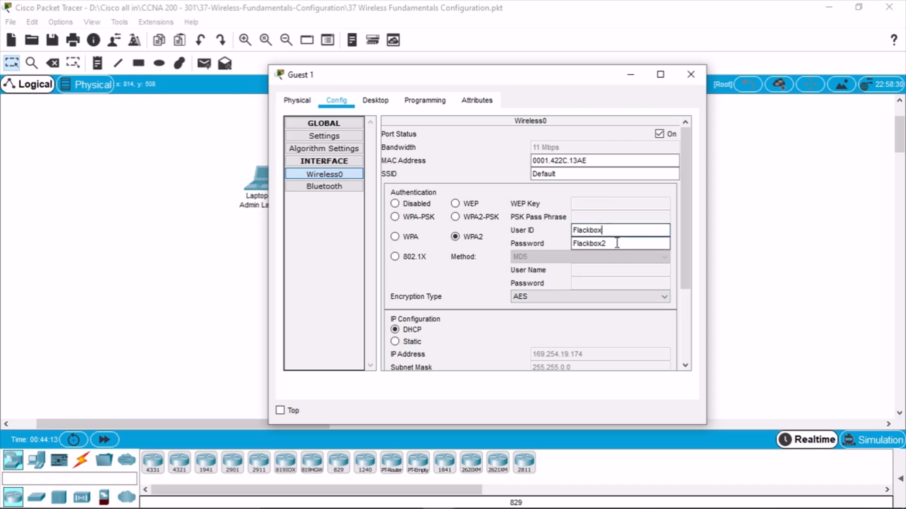
# Keep Guest 1's encryption at AES and its IP configuration on DHCP
pyautogui.scroll(-2, 615, 259)
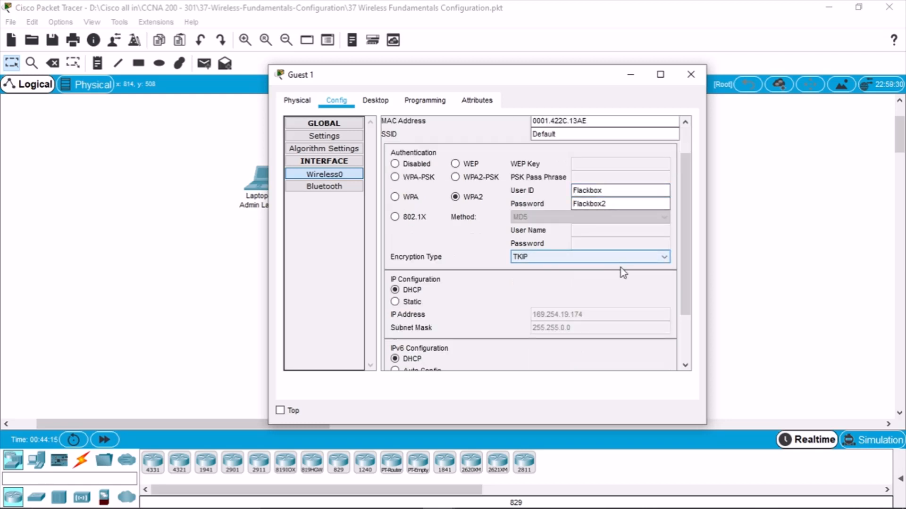
pyautogui.scroll(1, 647, 285)
pyautogui.scroll(1, 601, 295)
pyautogui.click(601, 297)
pyautogui.click(570, 310)
pyautogui.click(632, 244)
pyautogui.click(400, 341)
pyautogui.click(400, 329)
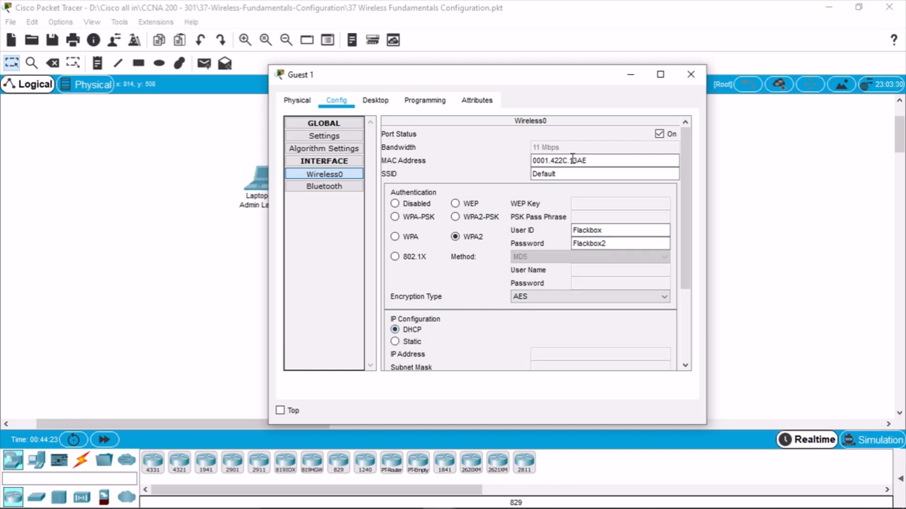
pyautogui.click(690, 75)
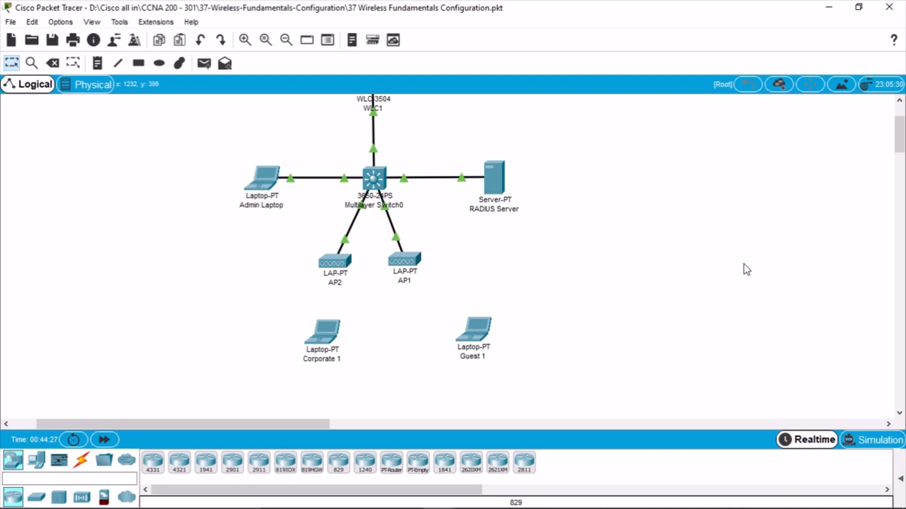
# Save the lab file and save Multilayer Switch0's configuration with wr mem
pyautogui.moveTo(473, 331); pyautogui.dragTo(463, 338)
pyautogui.click(52, 39)
pyautogui.click(372, 186)
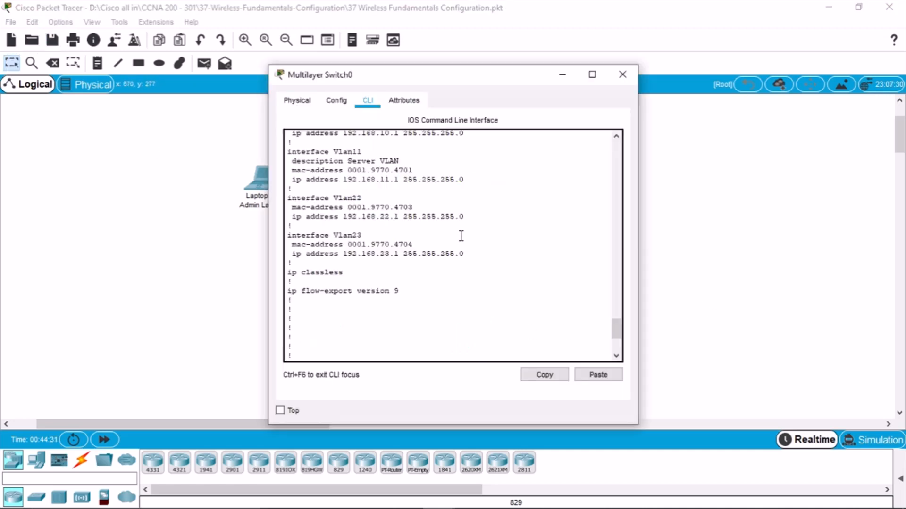
pyautogui.write('wr mem')
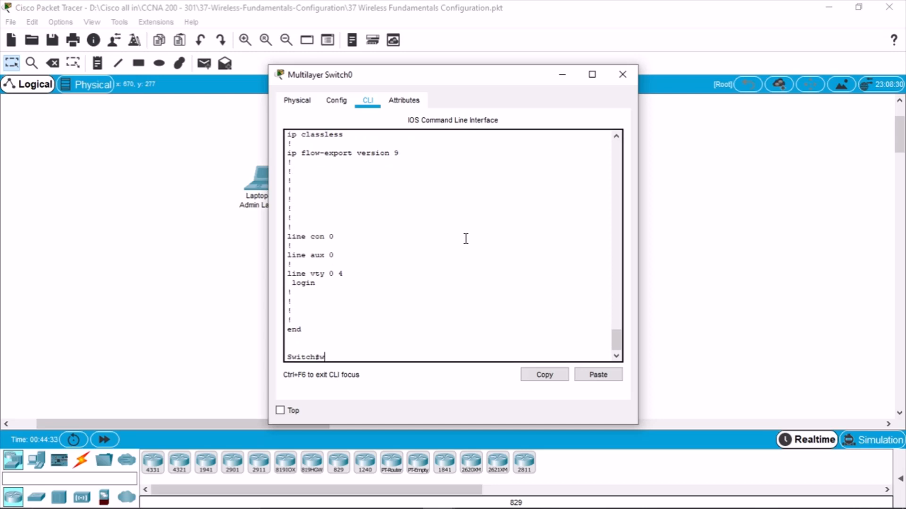
pyautogui.press('Return')
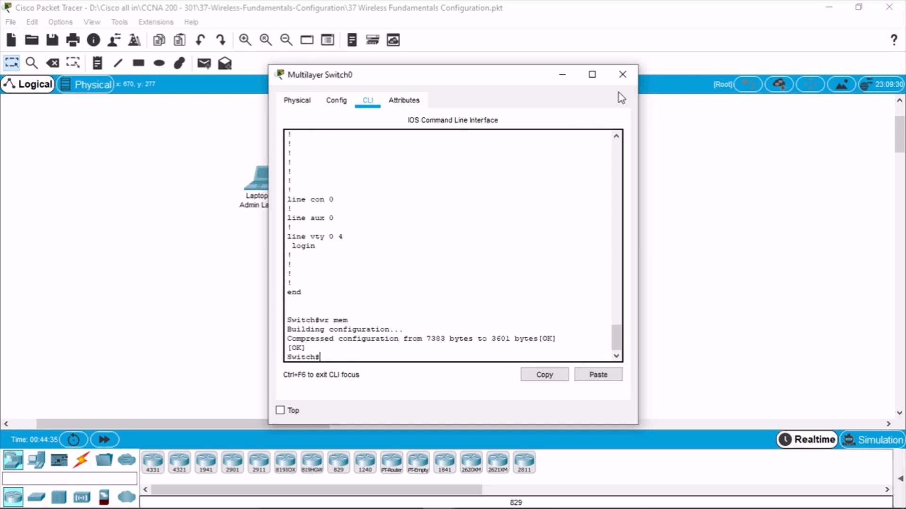
pyautogui.click(622, 74)
# Exit Packet Tracer saving changes, and bring up the CCNA 200 - 301 folder
pyautogui.click(889, 6)
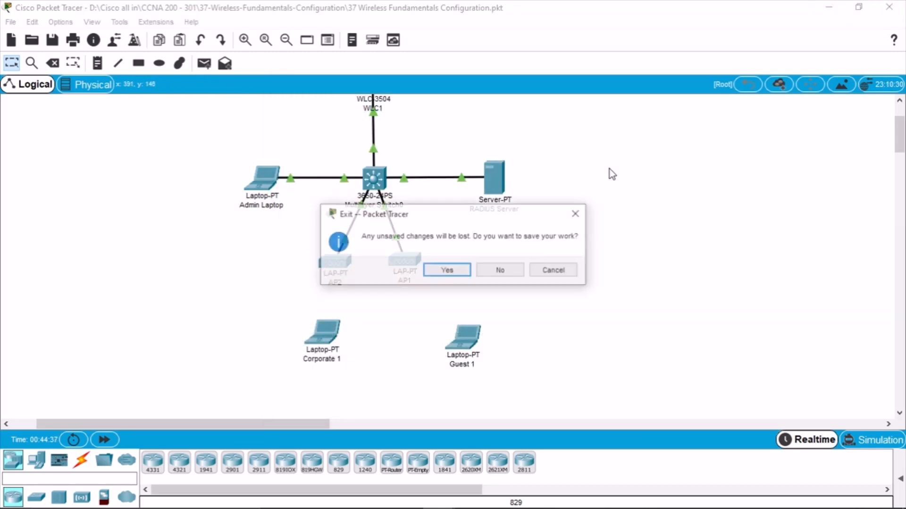
pyautogui.click(447, 269)
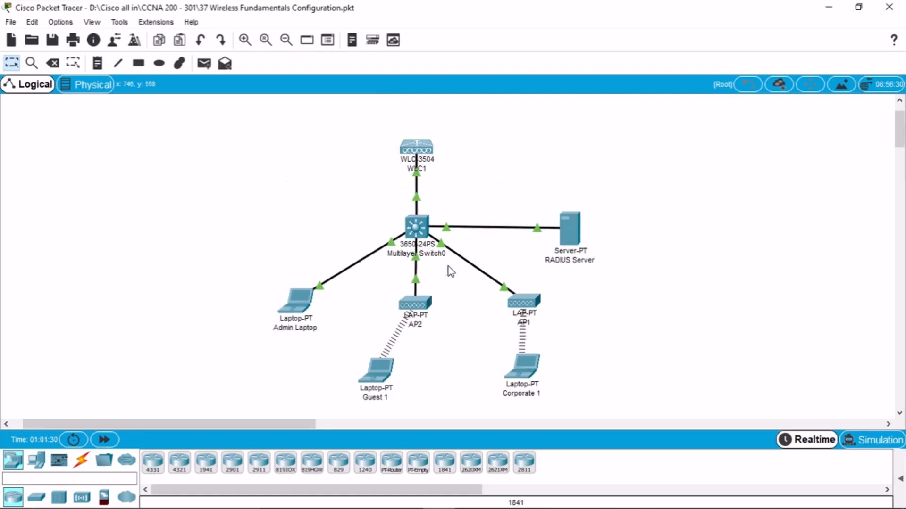
pyautogui.moveTo(341, 499)
pyautogui.click(400, 500)
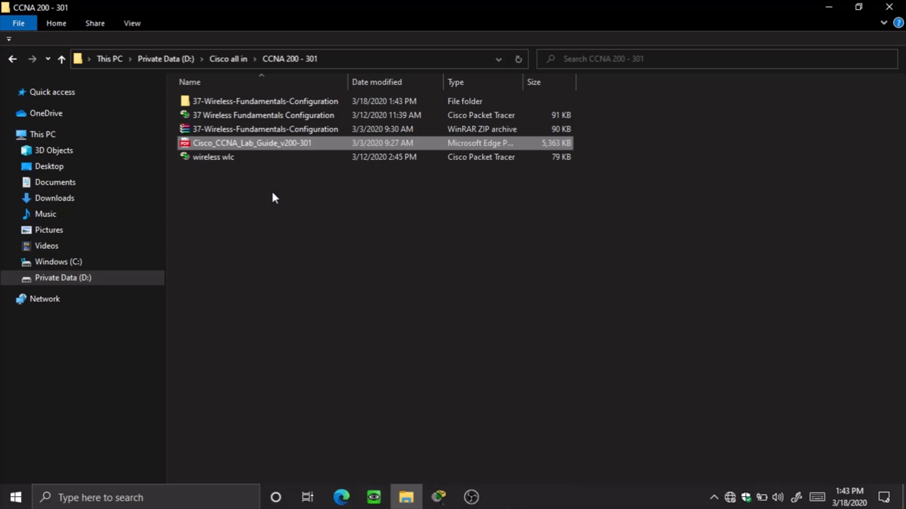
# Open the 37-Wireless-Fundamentals-Configuration folder in CCNA 200 - 301
pyautogui.click(250, 105)
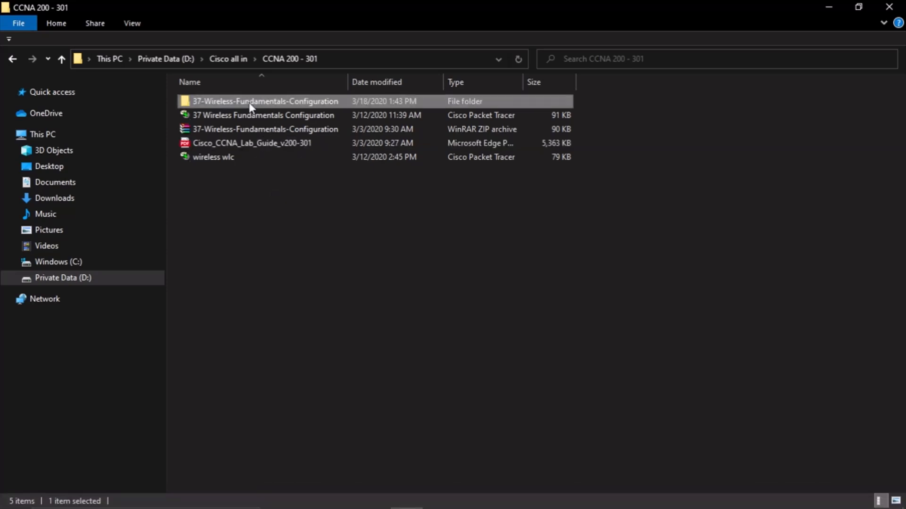
pyautogui.doubleClick(251, 105)
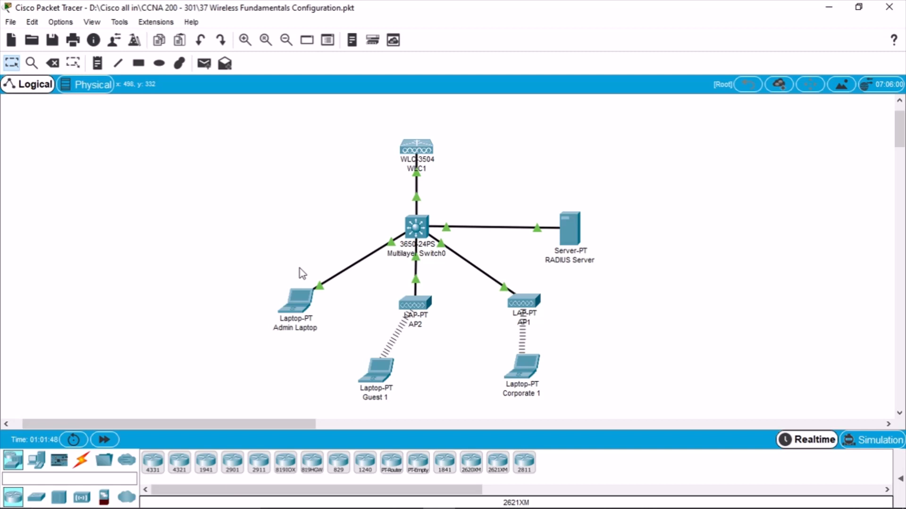
# Return to the in-progress lab window and check the laptops' wireless connection status
pyautogui.click(438, 496)
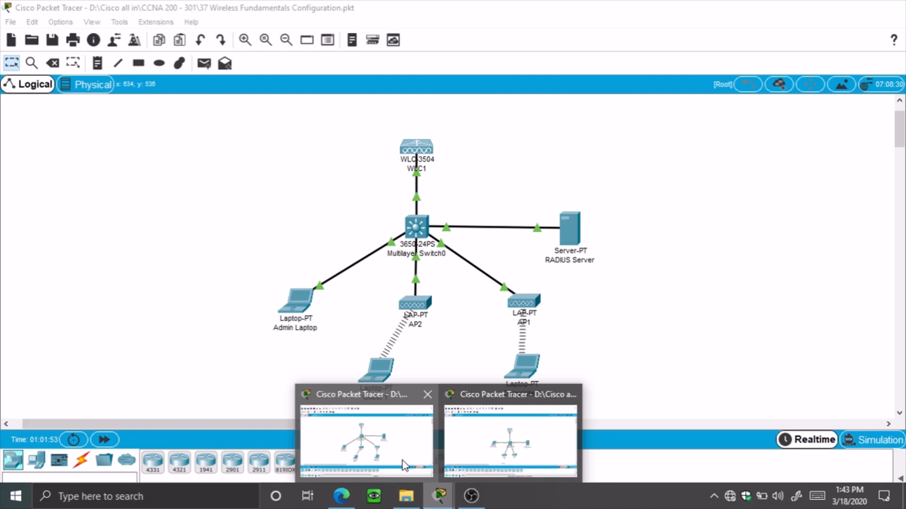
pyautogui.click(404, 465)
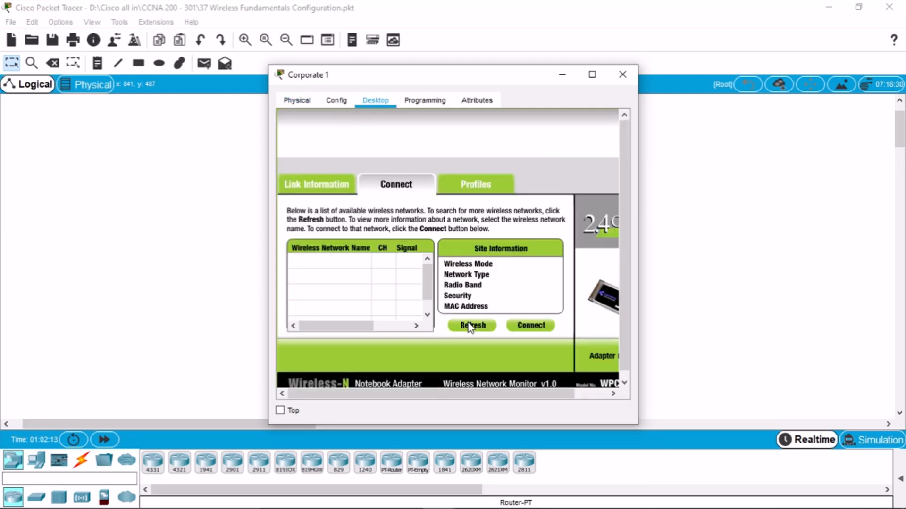
pyautogui.click(471, 325)
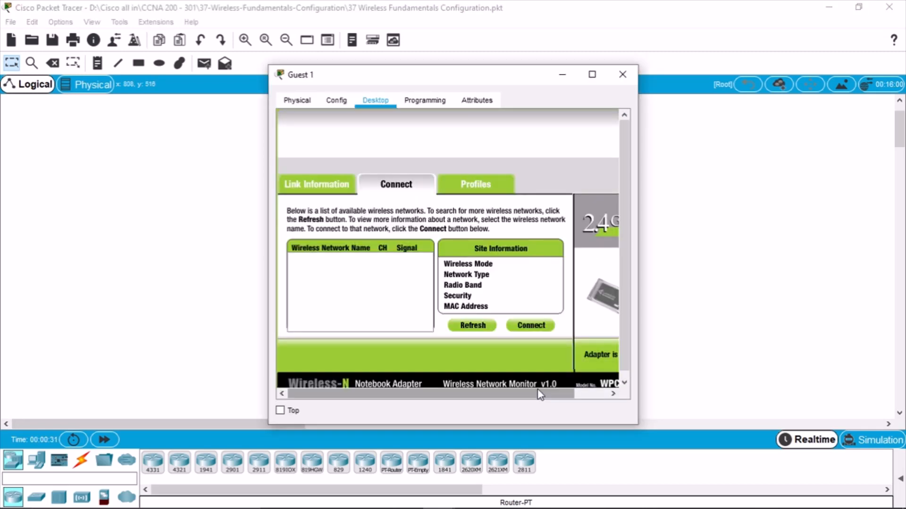
pyautogui.scroll(-1, 537, 392)
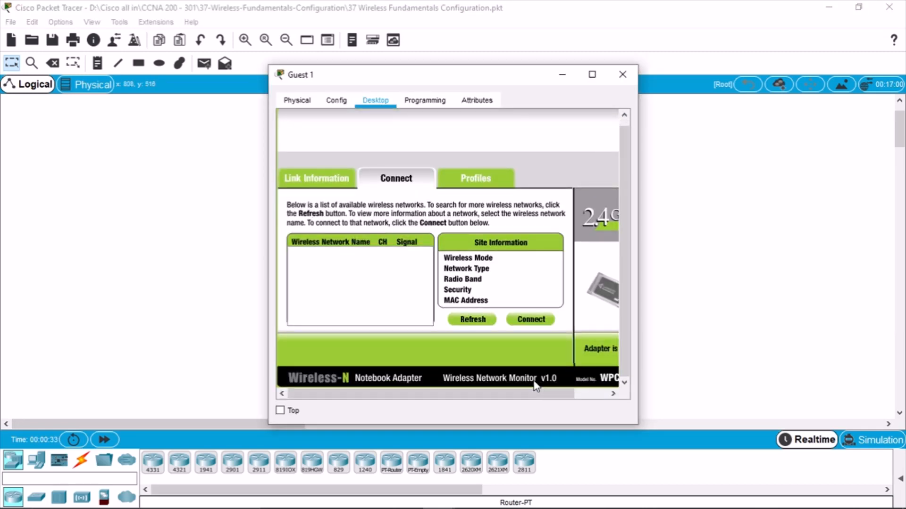
pyautogui.click(317, 178)
# Switch Guest 1's Wireless0 authentication to WPA2-PSK and select the PSK Pass Phrase field
pyautogui.click(309, 98)
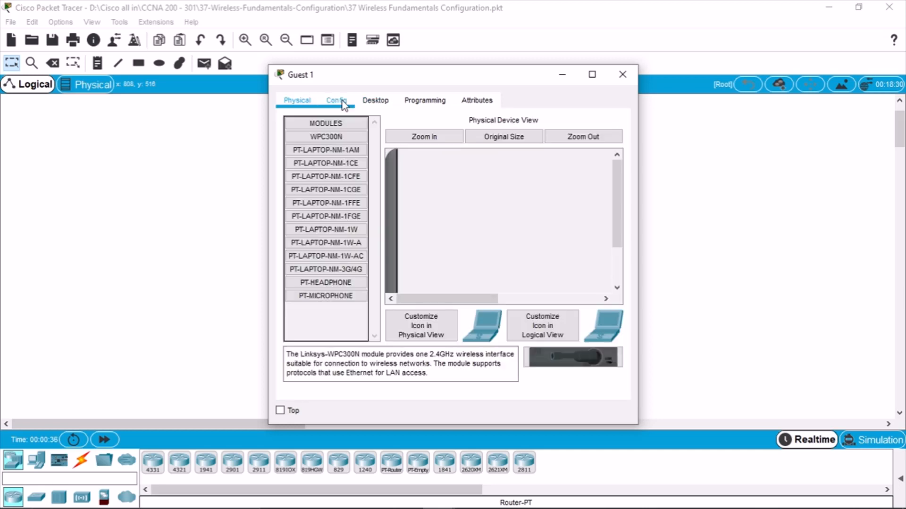
pyautogui.click(337, 100)
pyautogui.click(324, 174)
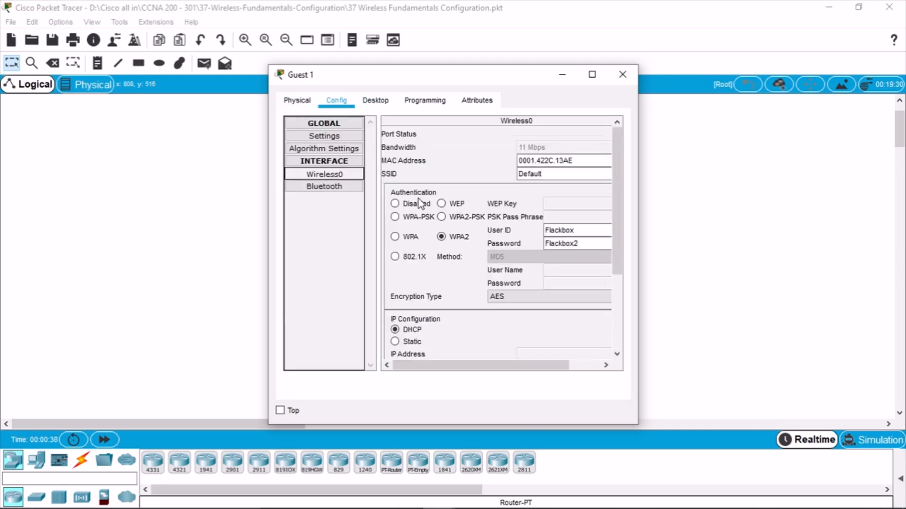
pyautogui.moveTo(637, 237); pyautogui.dragTo(686, 235)
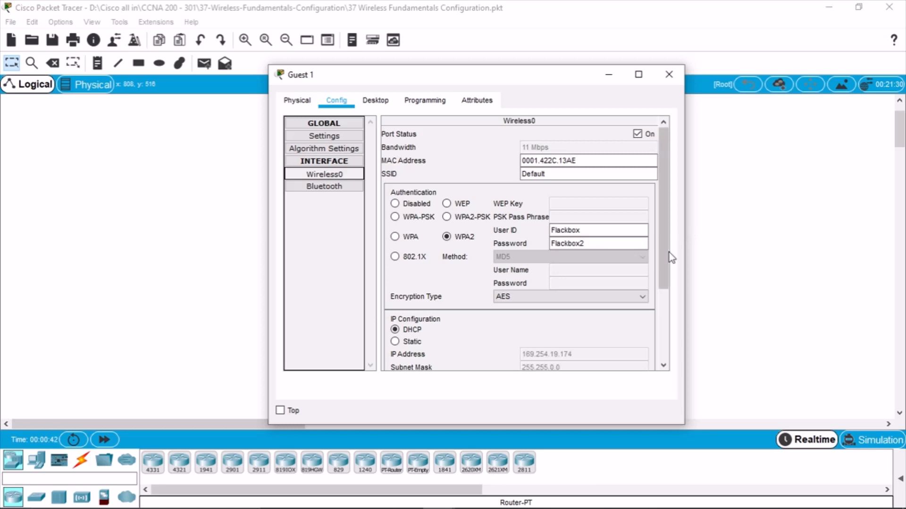
pyautogui.click(447, 216)
pyautogui.click(567, 216)
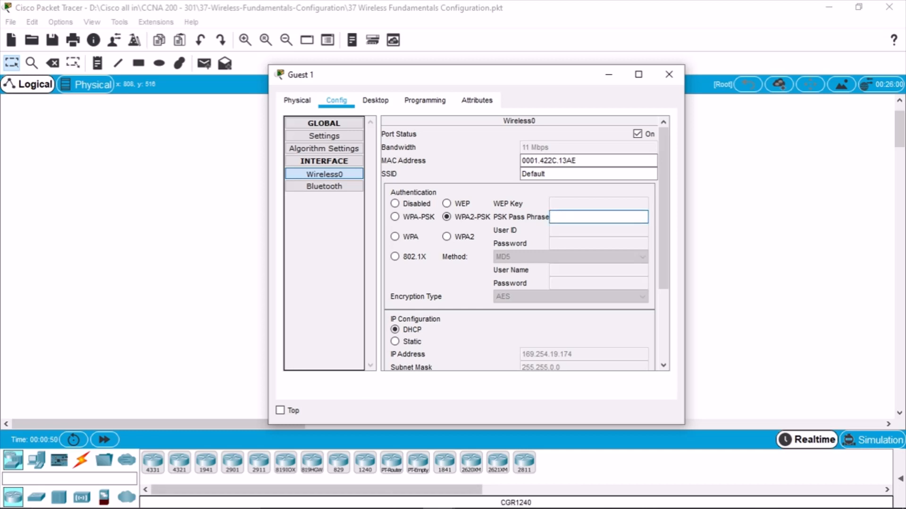
# Dismiss the 'Pass Phrase should not be empty' error and bring the Edge lab guide PDF forward
pyautogui.moveTo(381, 508)
pyautogui.click(438, 495)
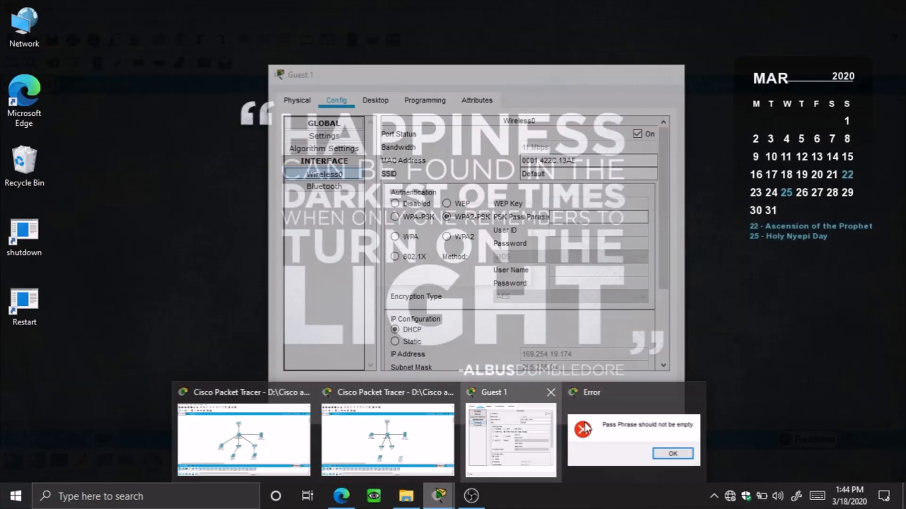
pyautogui.click(585, 428)
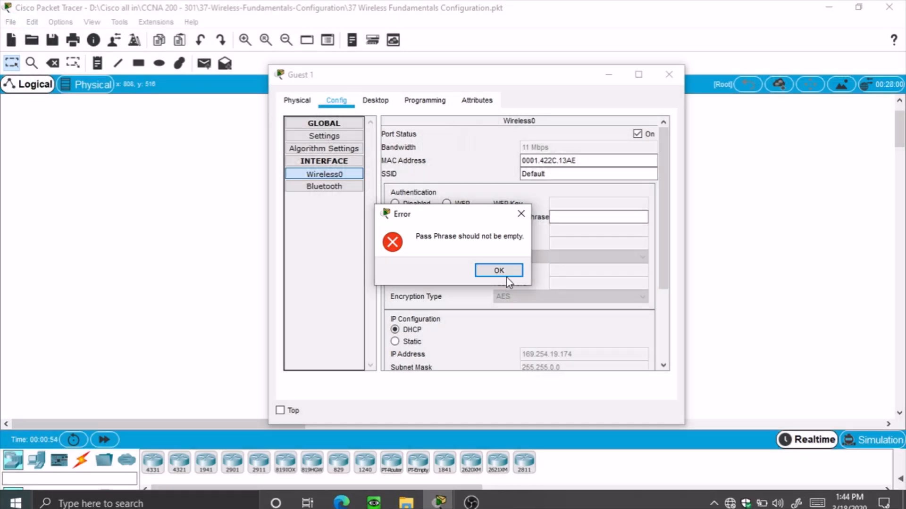
pyautogui.click(504, 274)
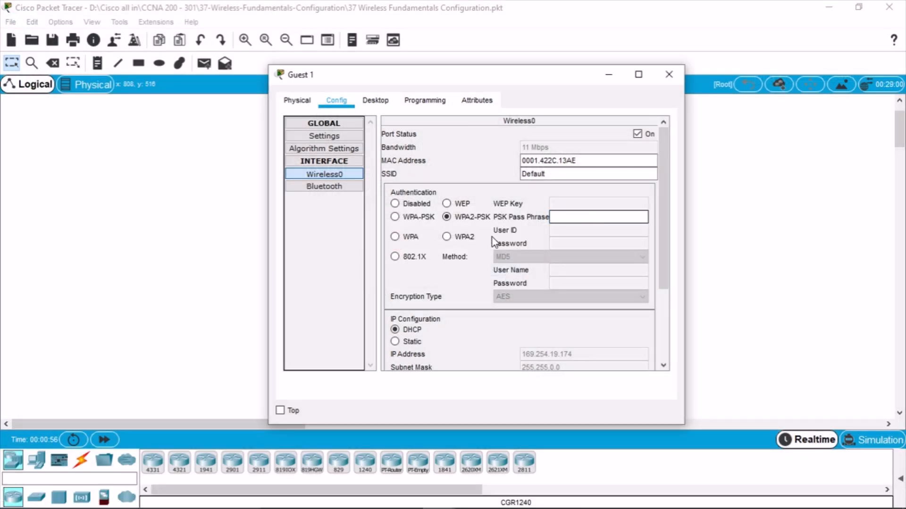
pyautogui.moveTo(386, 507)
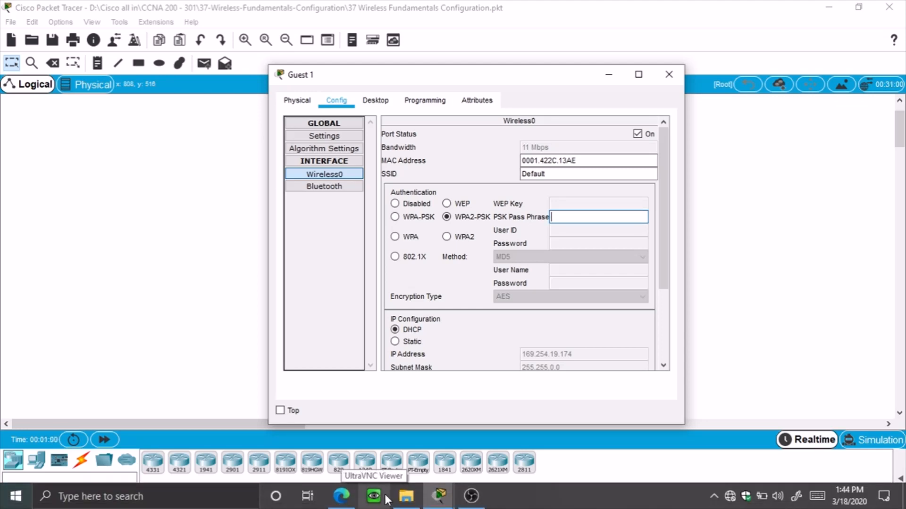
pyautogui.click(344, 497)
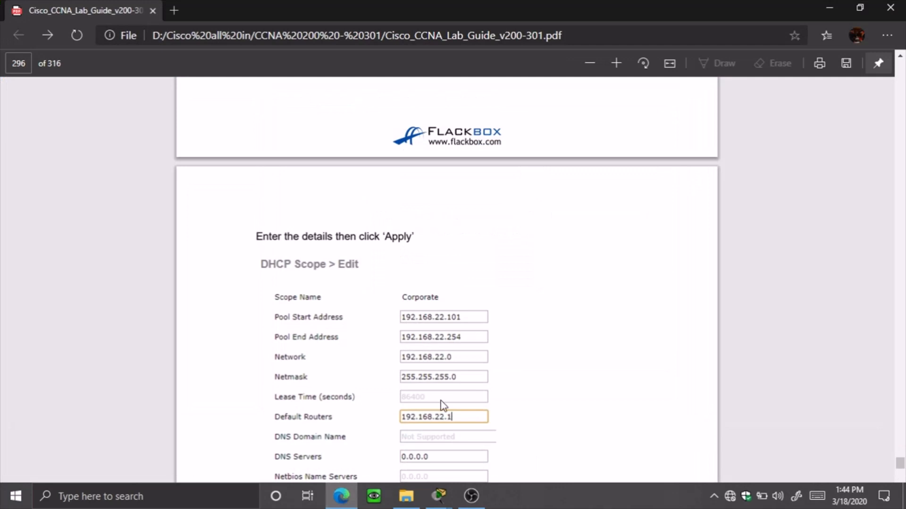
# Scroll the lab guide PDF to page 284's 'Join Clients to the Wireless LANs' section
pyautogui.scroll(15, 568, 338)
pyautogui.scroll(20, 585, 326)
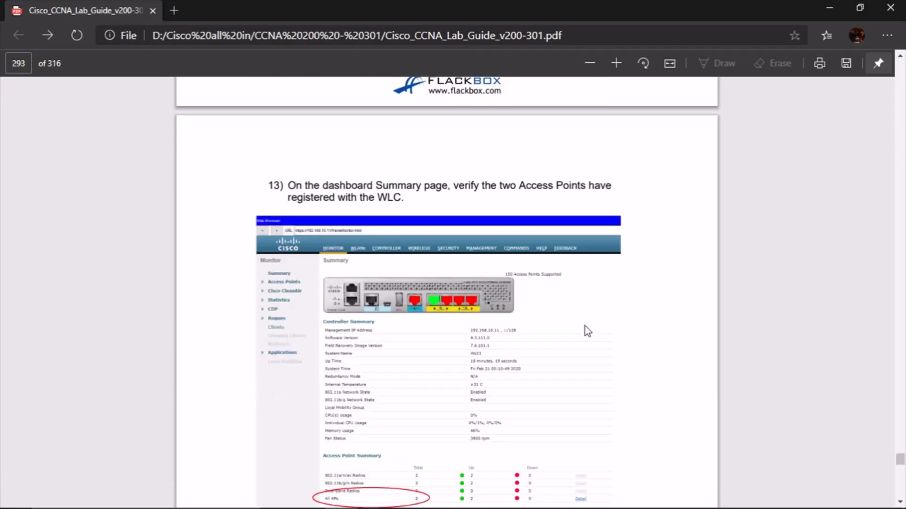
pyautogui.scroll(15, 589, 311)
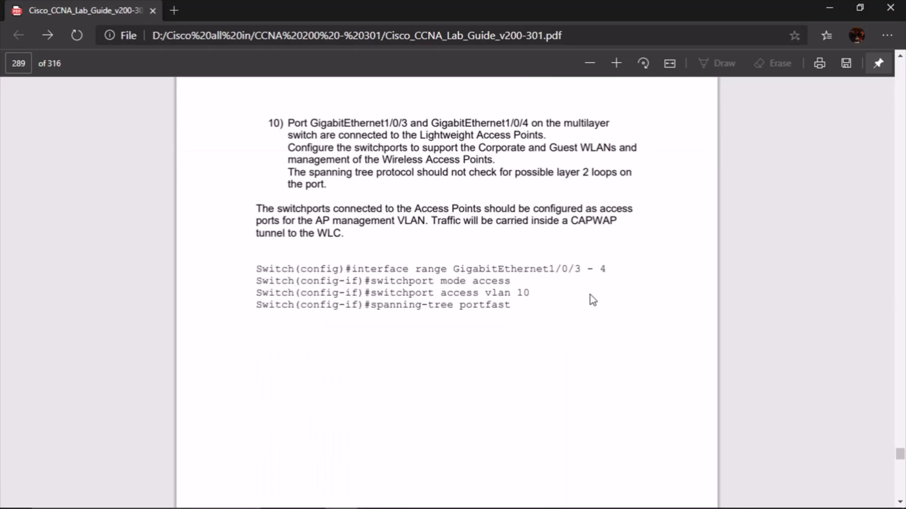
pyautogui.scroll(20, 596, 298)
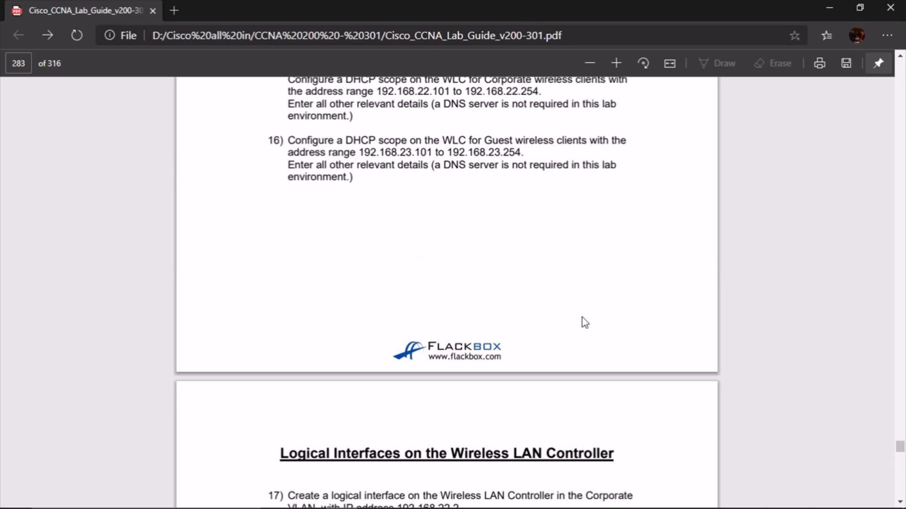
pyautogui.scroll(-20, 578, 307)
pyautogui.scroll(-8, 578, 329)
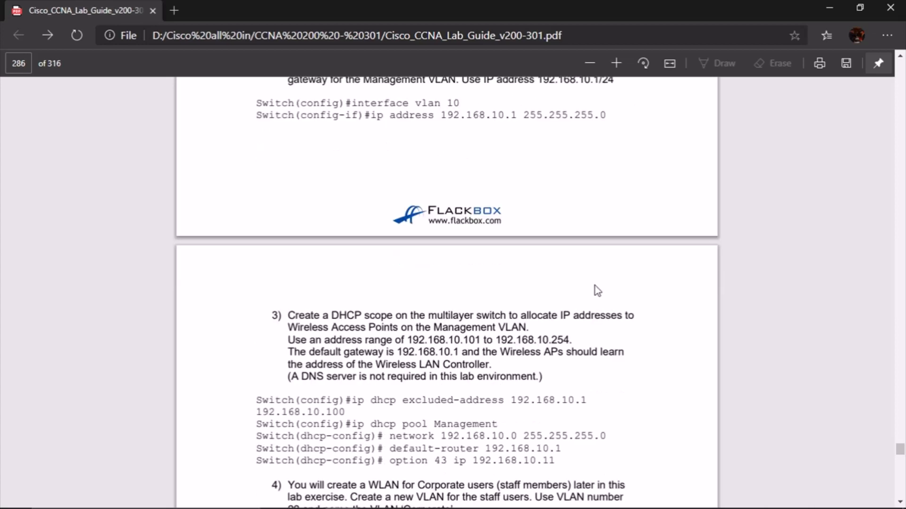
pyautogui.scroll(15, 597, 265)
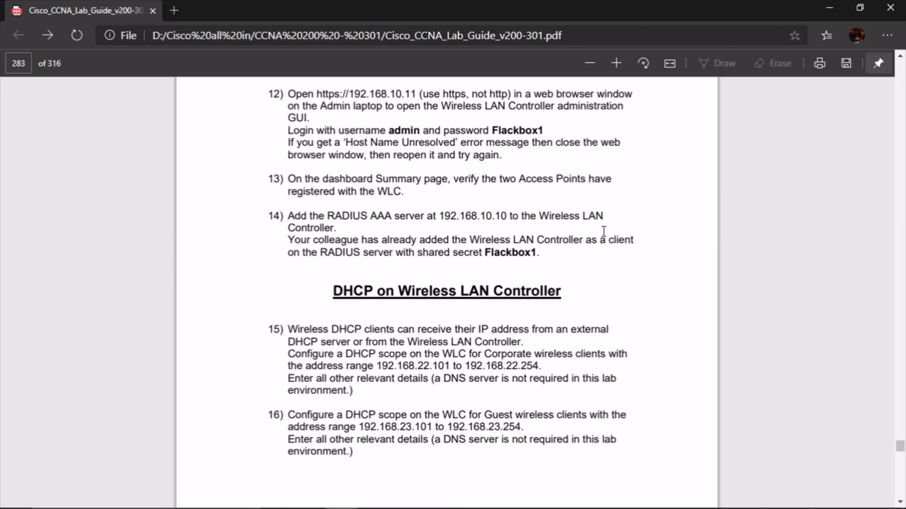
pyautogui.scroll(4, 603, 231)
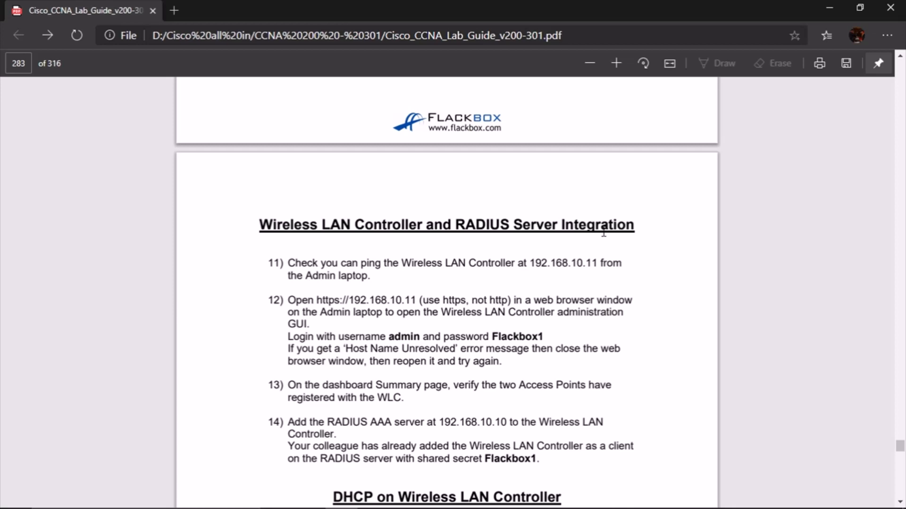
pyautogui.scroll(8, 604, 231)
pyautogui.scroll(20, 613, 229)
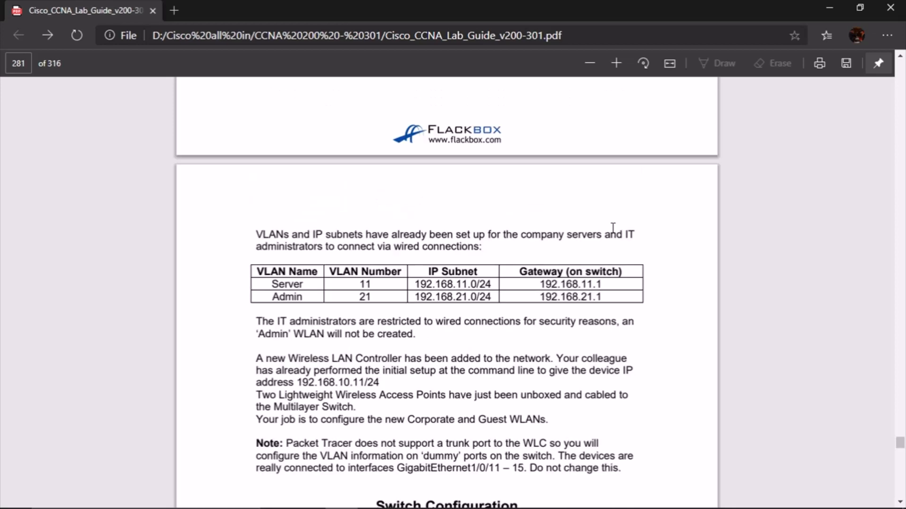
pyautogui.scroll(-10, 613, 229)
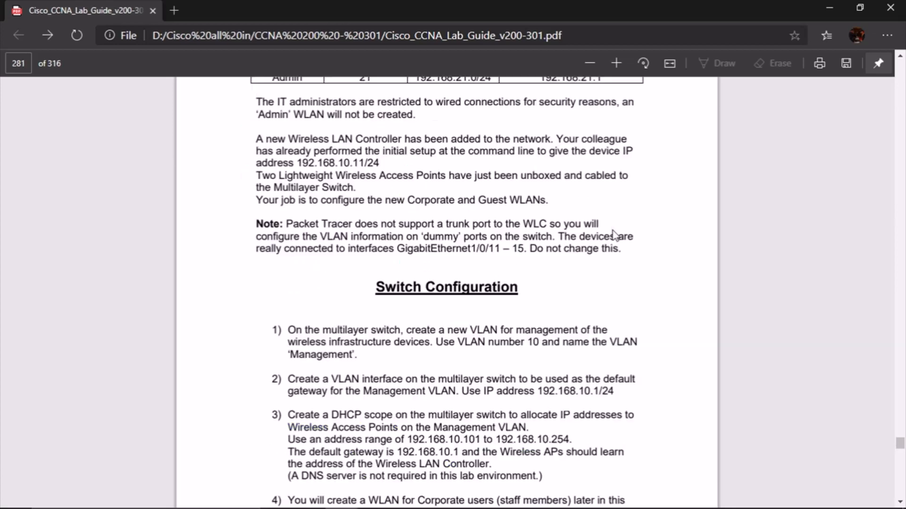
pyautogui.scroll(-4, 614, 233)
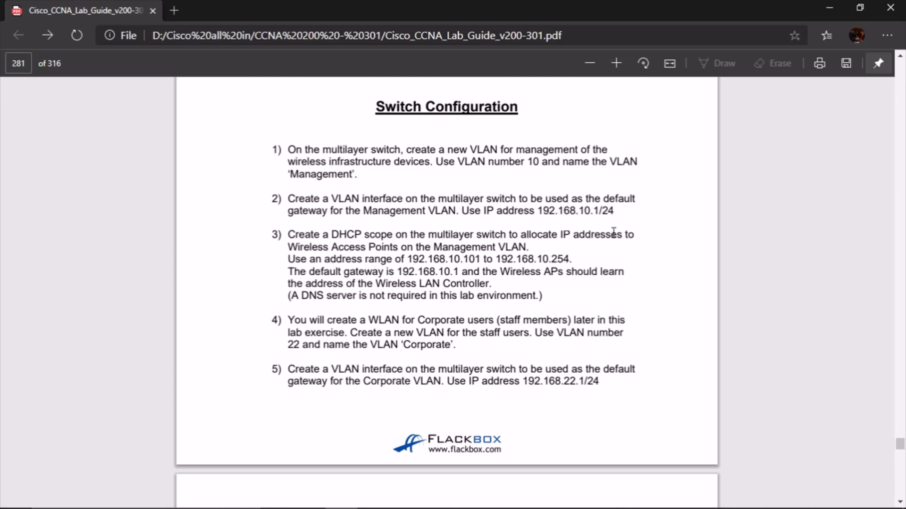
pyautogui.scroll(-10, 613, 233)
pyautogui.scroll(-15, 613, 253)
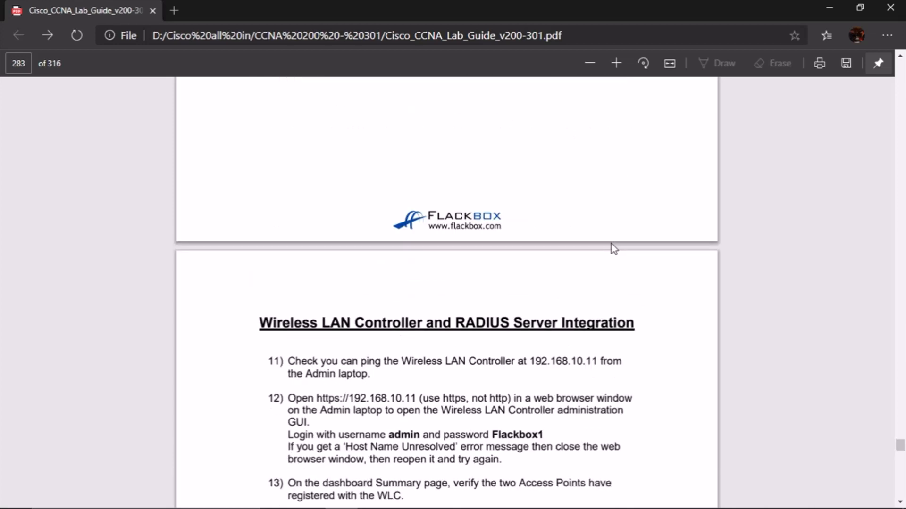
pyautogui.scroll(-10, 612, 243)
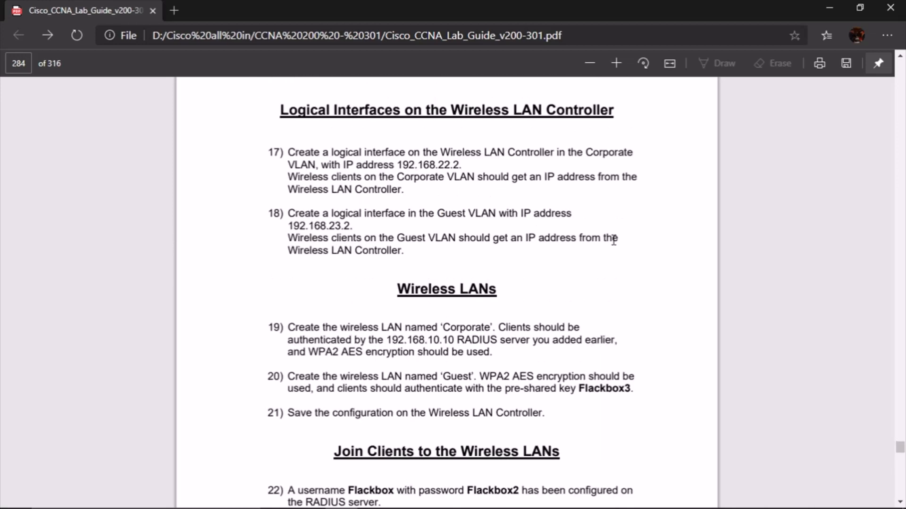
pyautogui.scroll(-10, 613, 240)
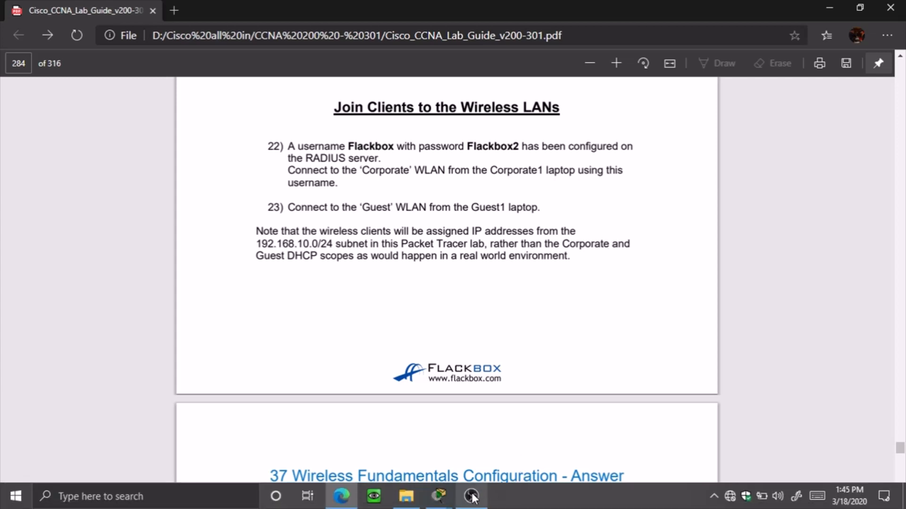
# Dismiss the empty pass phrase error and return to the other topology window
pyautogui.moveTo(442, 504)
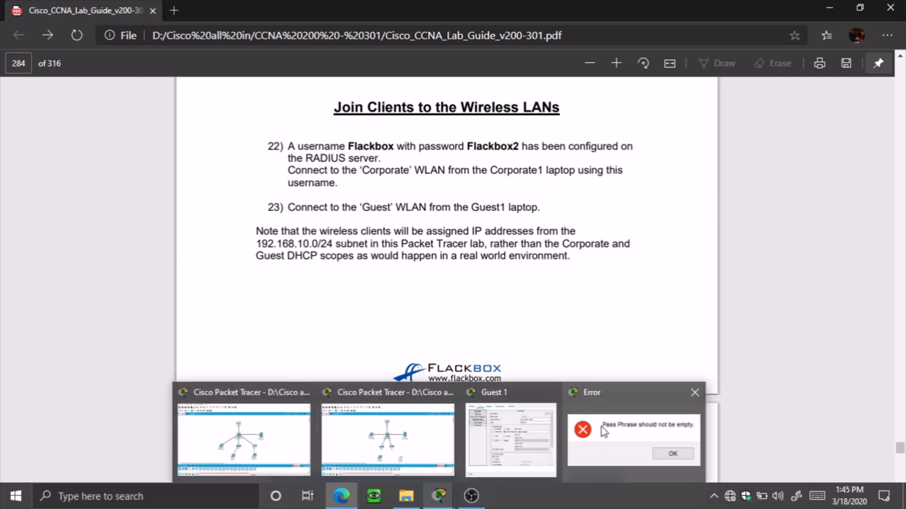
pyautogui.click(613, 439)
pyautogui.click(499, 270)
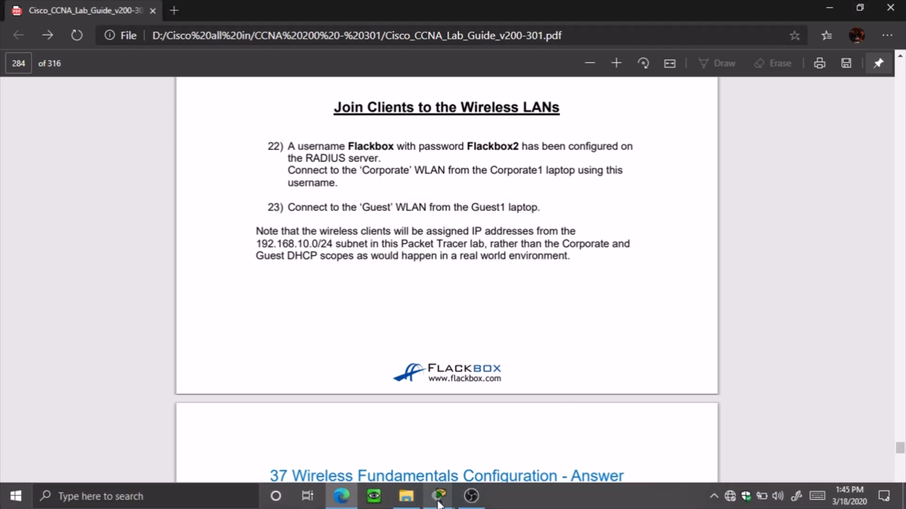
pyautogui.moveTo(439, 497)
pyautogui.click(327, 451)
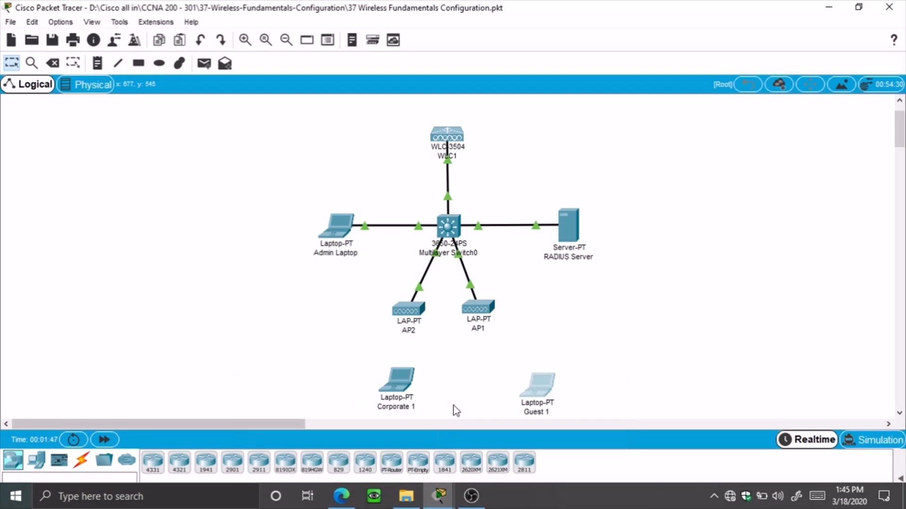
# Set Guest 1's Wireless0 to WPA2 and enter the RADIUS user ID and password
pyautogui.click(531, 392)
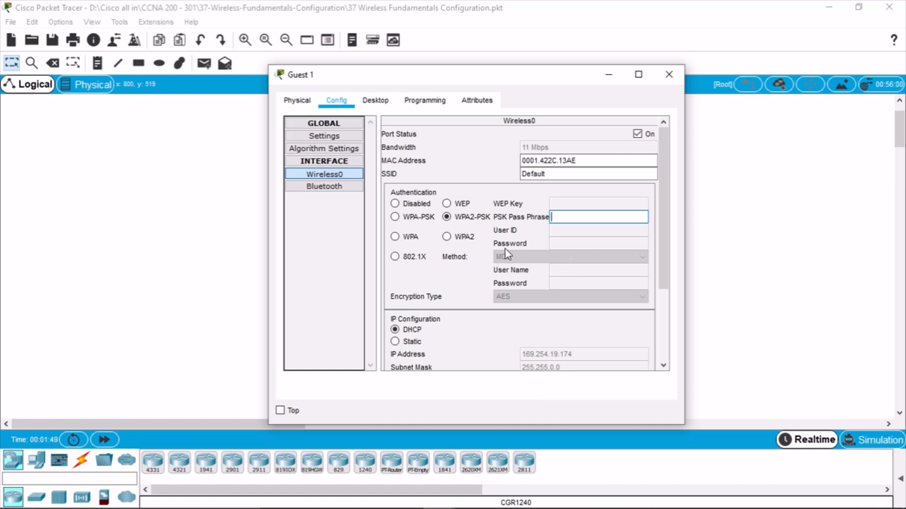
pyautogui.click(463, 238)
pyautogui.click(573, 223)
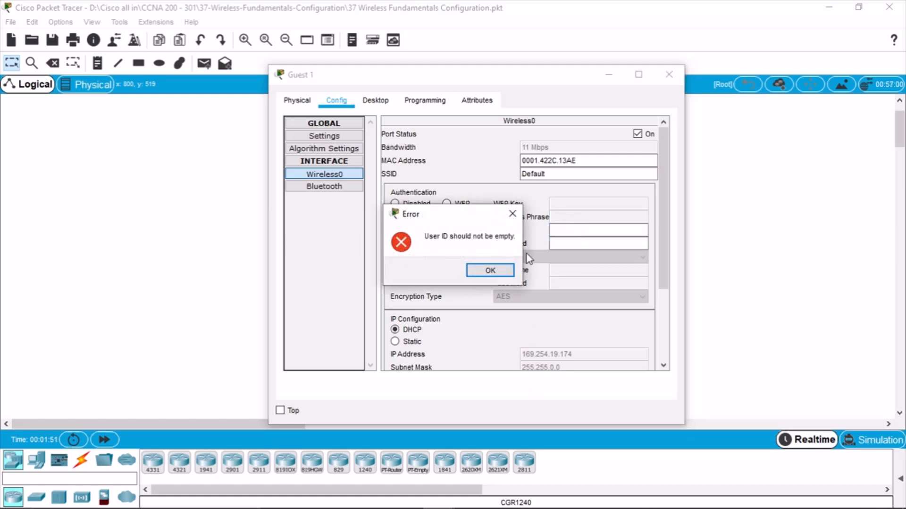
pyautogui.click(488, 271)
pyautogui.click(583, 229)
pyautogui.write('Flackbox')
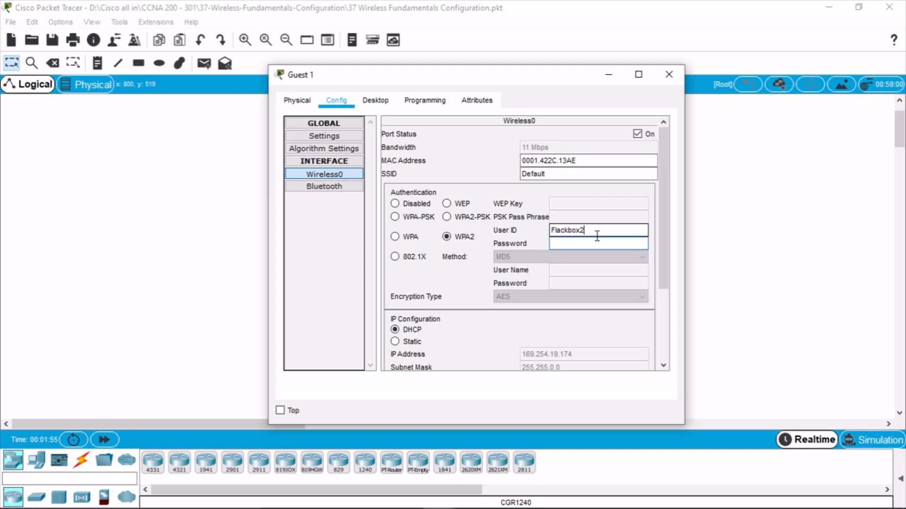
pyautogui.press('Tab')
pyautogui.write('Flackbox2')
# Review Corporate 1's Wireless0 WPA2 settings and nudge the Guest 1 laptop slightly up-left
pyautogui.click(176, 329)
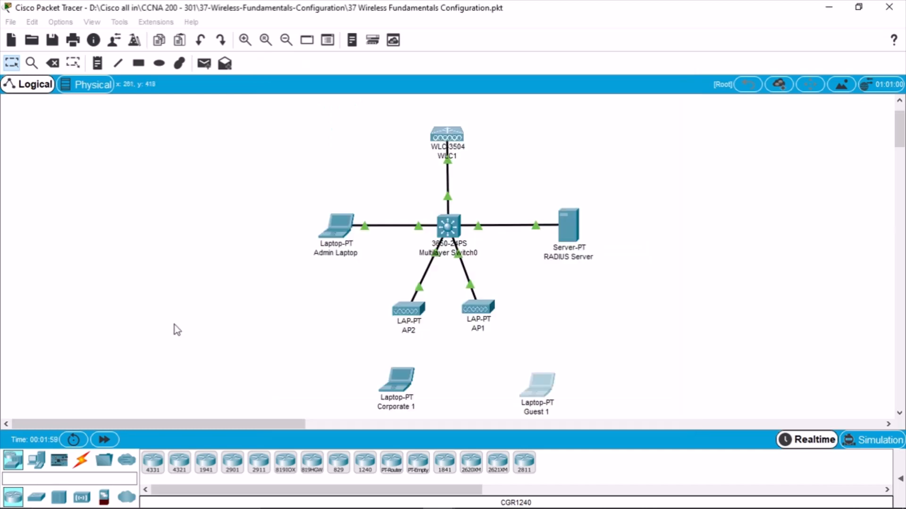
pyautogui.click(394, 386)
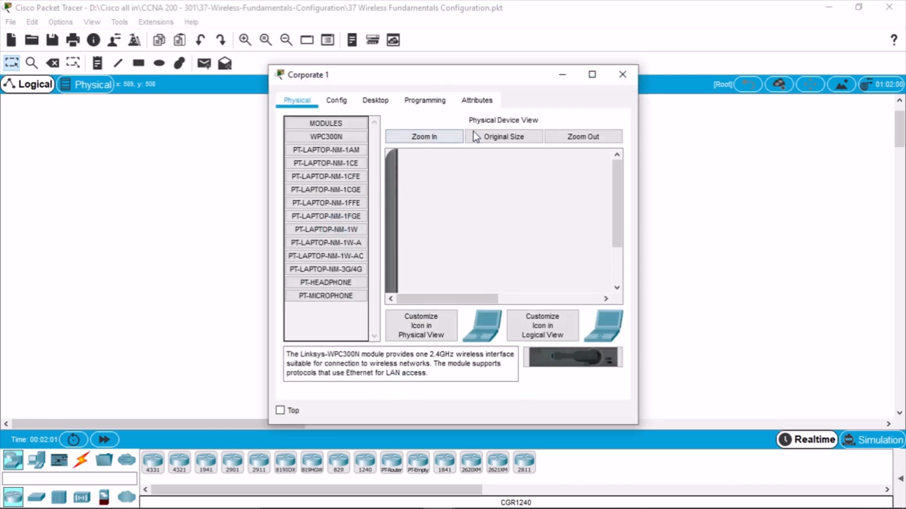
pyautogui.click(335, 101)
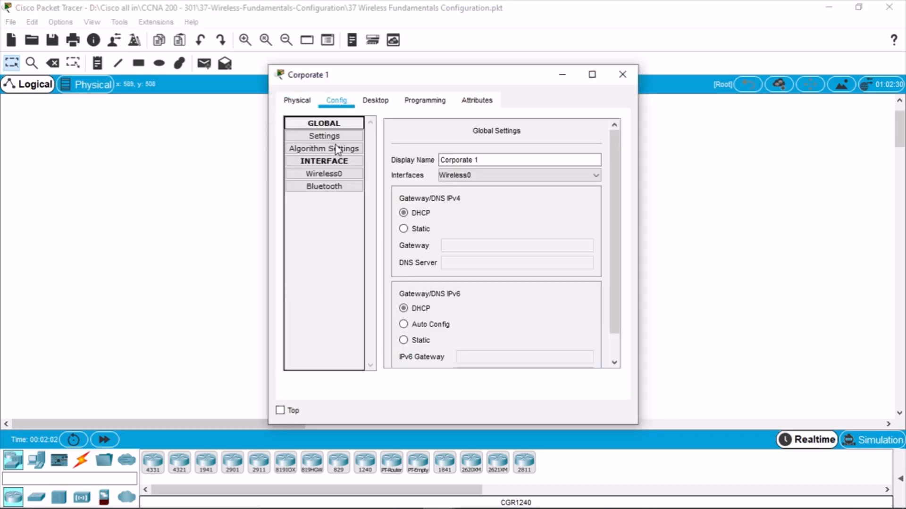
pyautogui.click(334, 174)
pyautogui.click(592, 231)
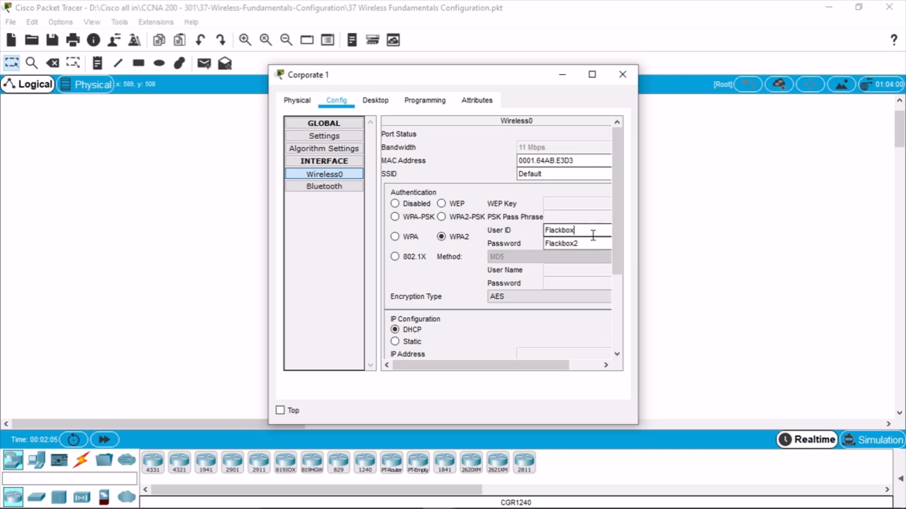
pyautogui.click(622, 76)
pyautogui.moveTo(549, 389); pyautogui.dragTo(536, 383)
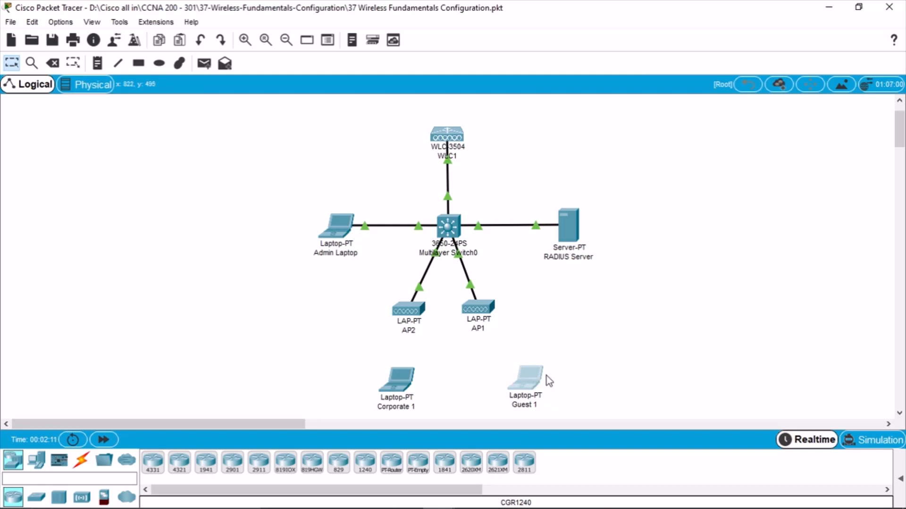
pyautogui.click(440, 494)
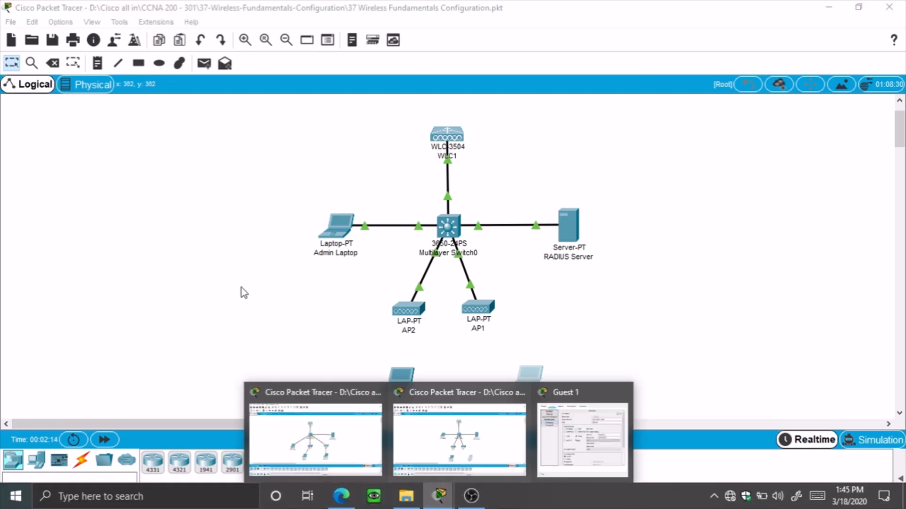
# In the other topology window, move Corporate 1 below AP1 and nudge Guest 1 right
pyautogui.click(276, 423)
pyautogui.click(528, 374)
pyautogui.moveTo(528, 374); pyautogui.dragTo(576, 371)
pyautogui.moveTo(382, 379); pyautogui.dragTo(400, 375)
# Review the Wireless0 settings of Guest 1 and Corporate 1, plus Corporate 1's IP configuration
pyautogui.click(398, 378)
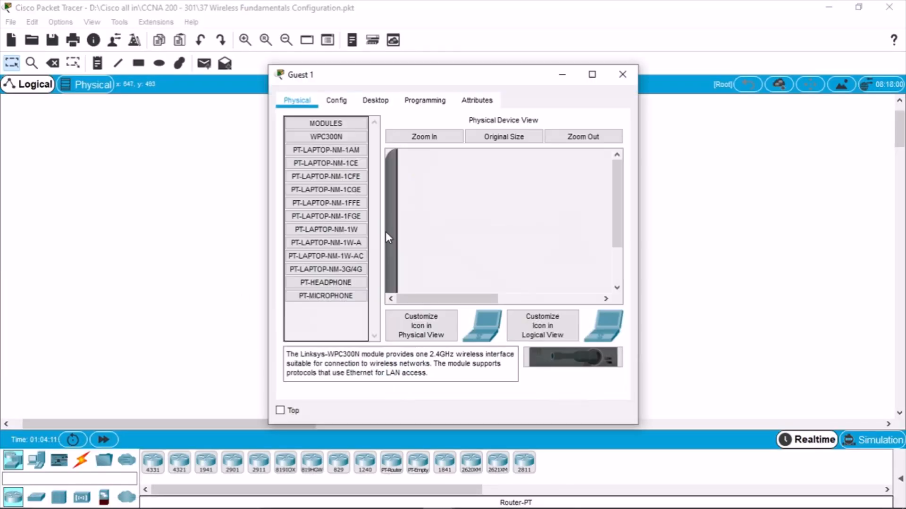
pyautogui.click(337, 100)
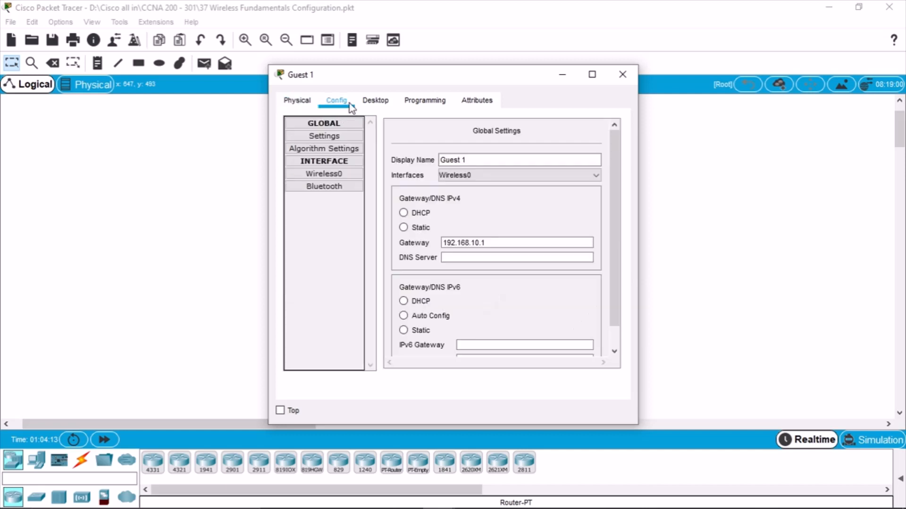
pyautogui.click(341, 175)
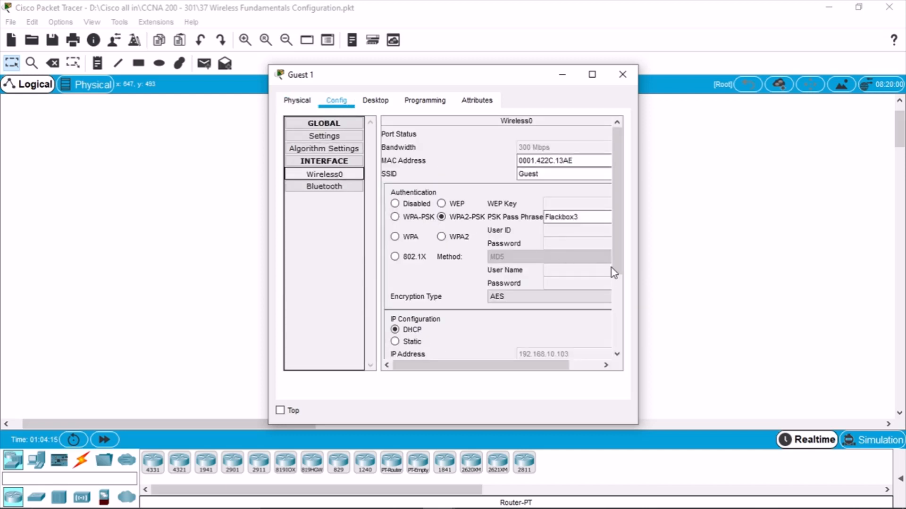
pyautogui.moveTo(638, 261); pyautogui.dragTo(680, 261)
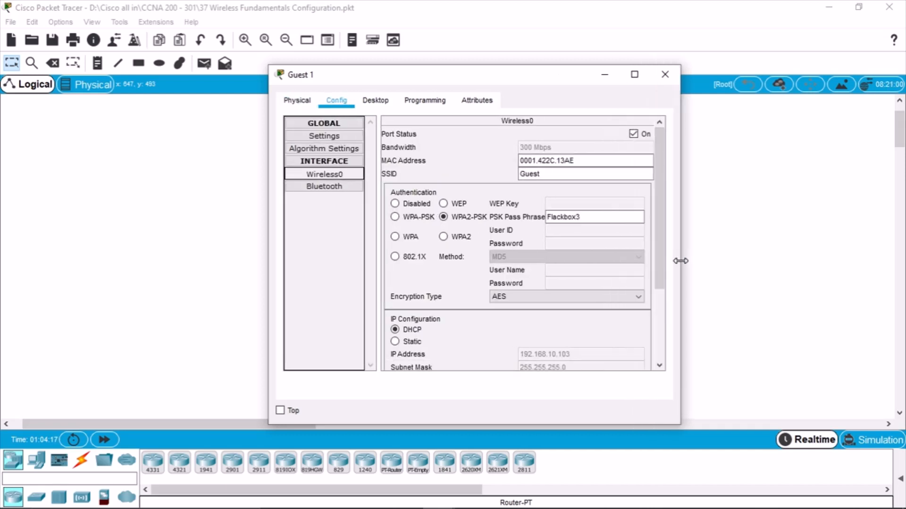
pyautogui.click(178, 217)
pyautogui.click(580, 369)
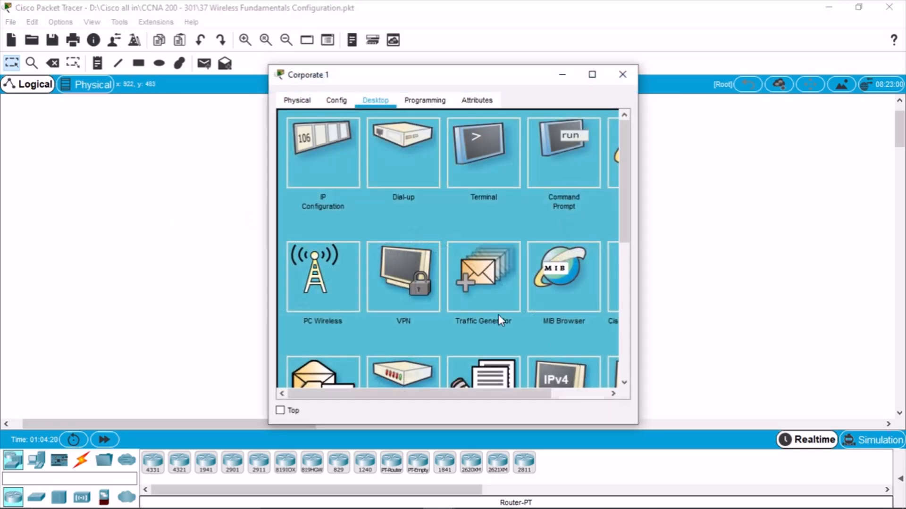
pyautogui.click(314, 151)
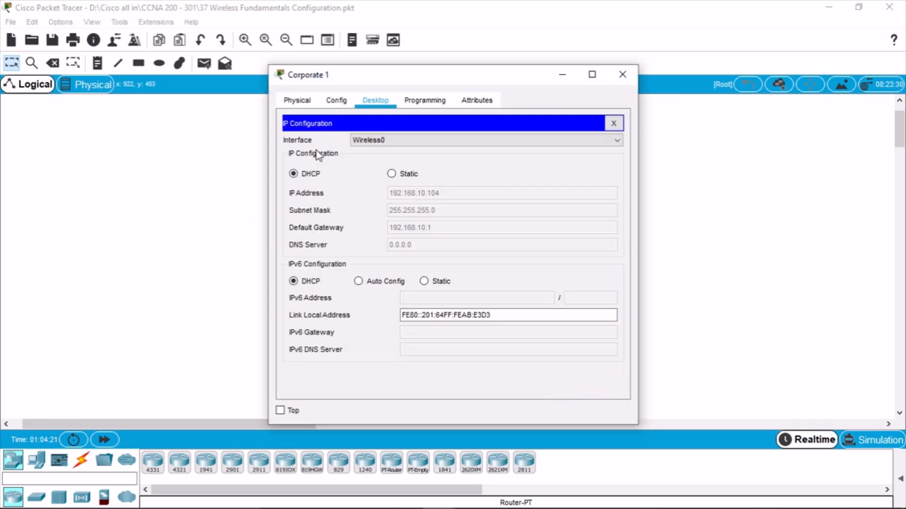
pyautogui.click(333, 101)
pyautogui.click(324, 174)
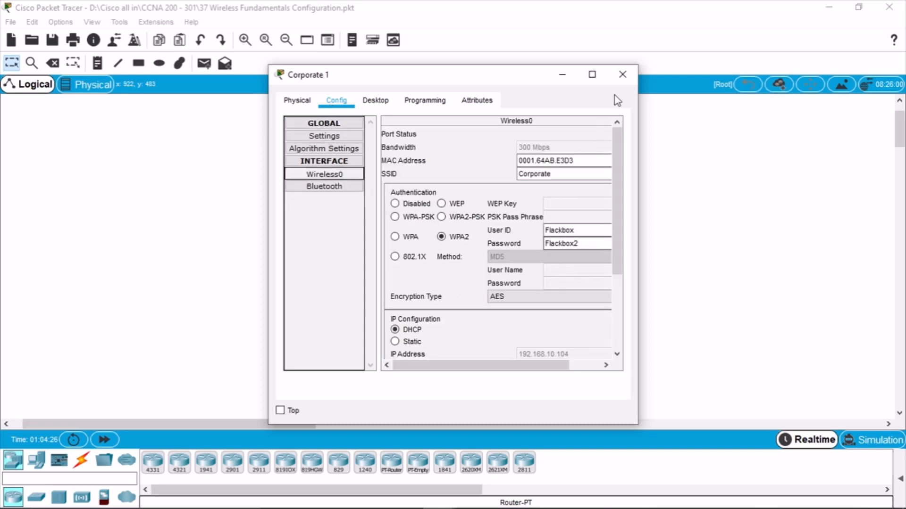
pyautogui.click(623, 74)
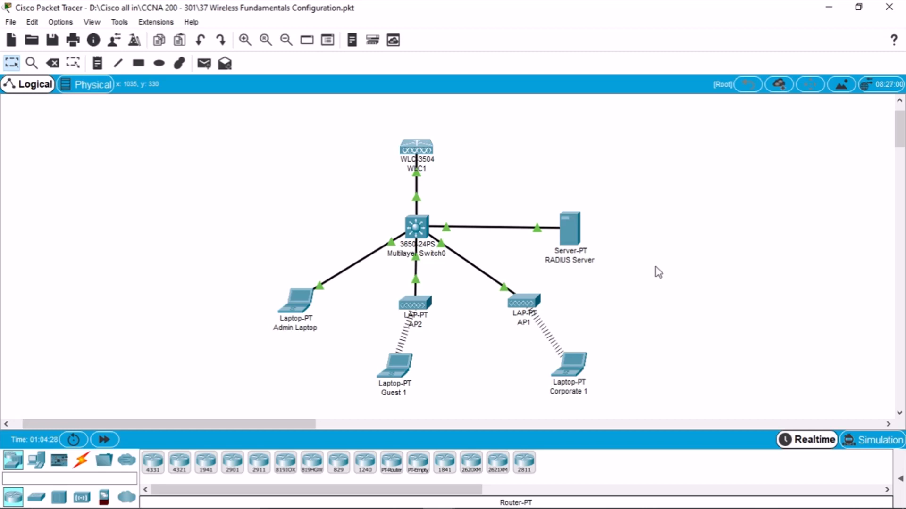
# Check the RADIUS Server's AAA service (port 1812, client WLC 192.168.10.11), then glance at WLC1
pyautogui.click(576, 230)
pyautogui.click(376, 100)
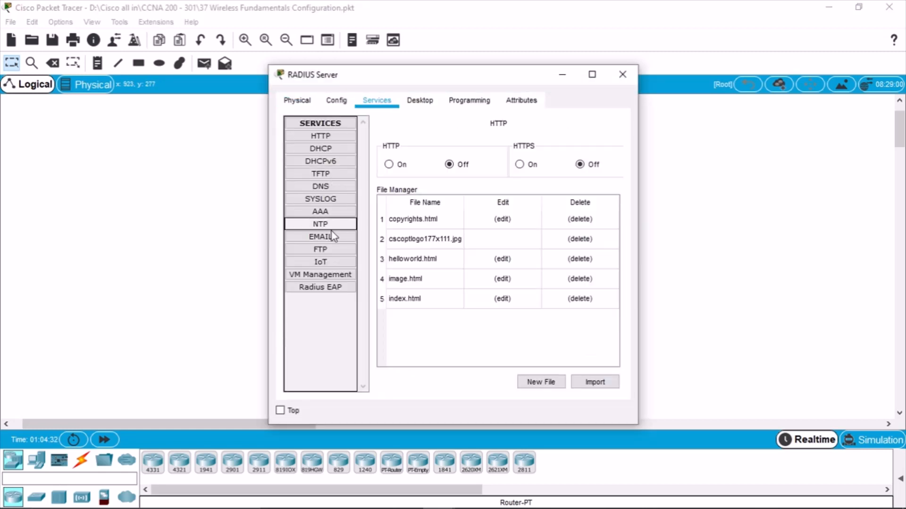
pyautogui.click(339, 215)
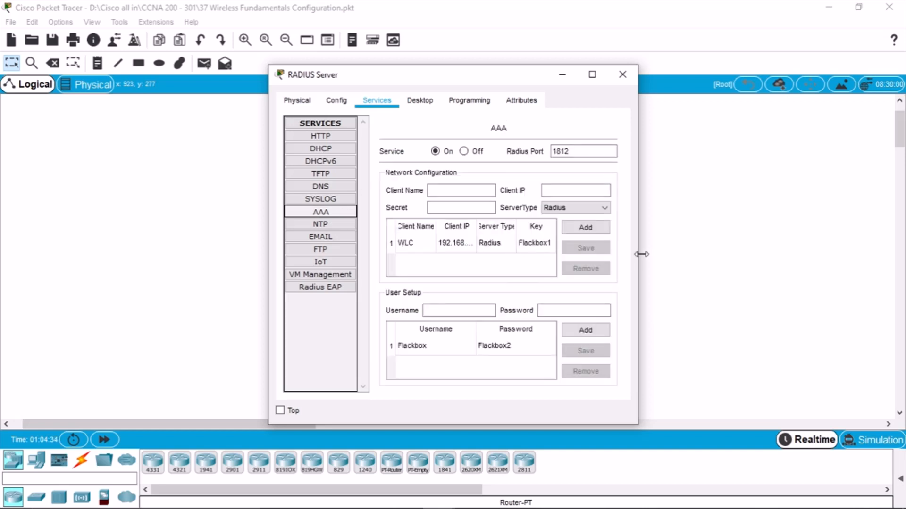
pyautogui.moveTo(638, 246); pyautogui.dragTo(763, 246)
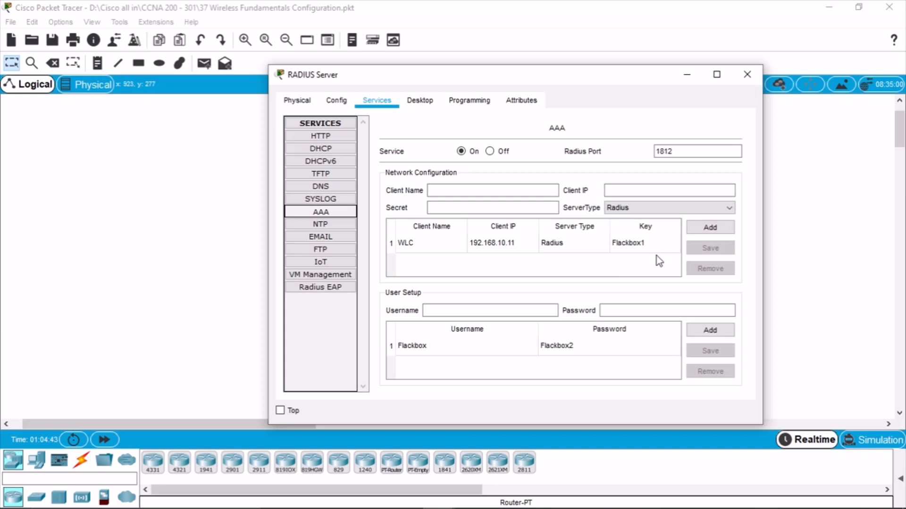
pyautogui.click(747, 75)
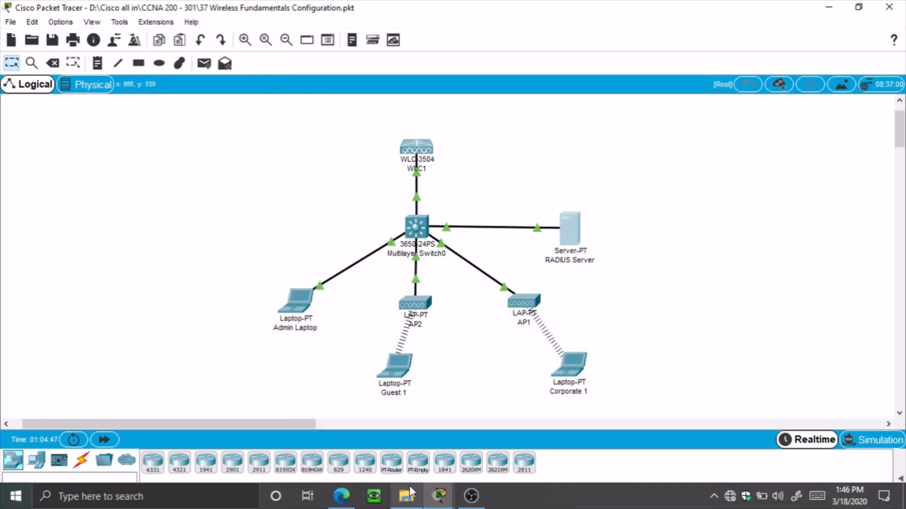
pyautogui.click(417, 148)
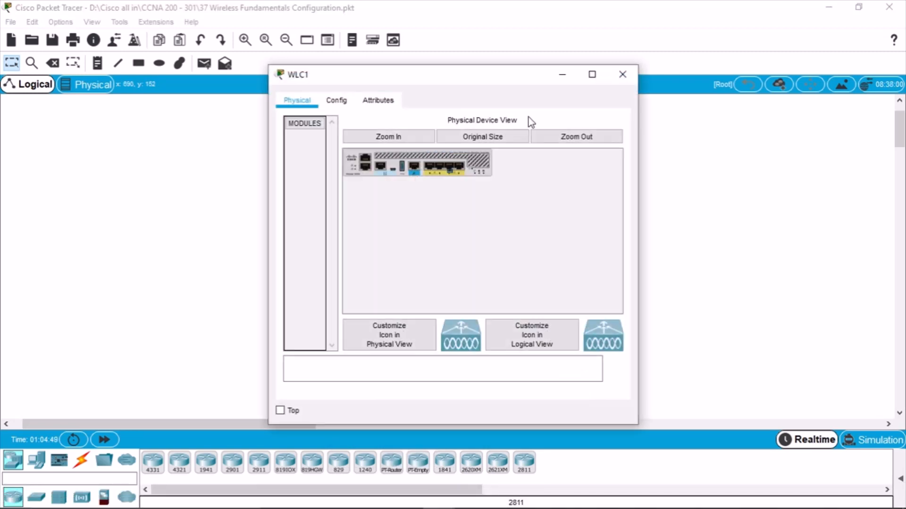
pyautogui.click(617, 75)
# Set Corporate 1's Wireless0 authentication to WPA2-PSK and enter the pass phrase
pyautogui.moveTo(440, 495)
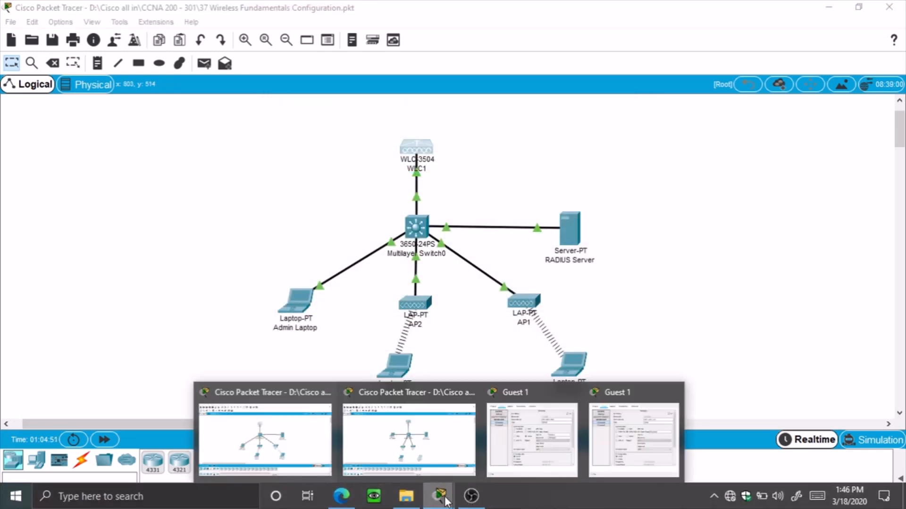
pyautogui.click(381, 466)
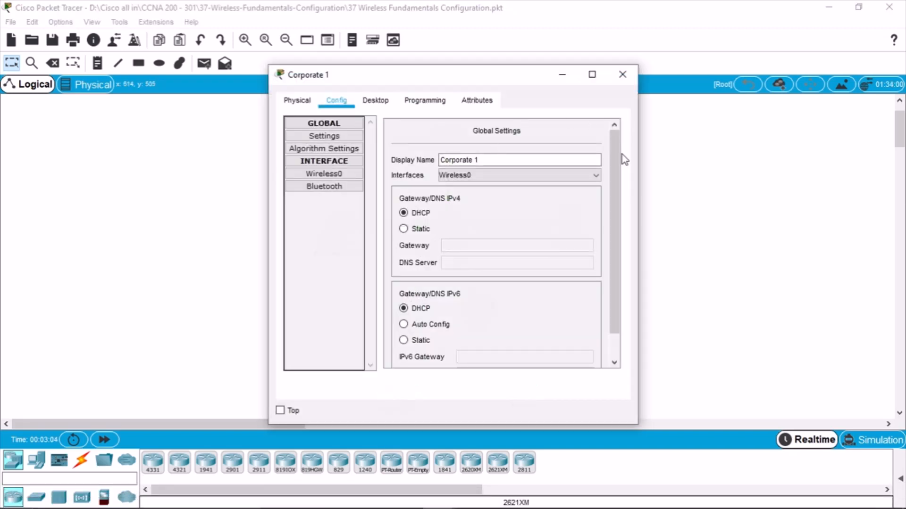
pyautogui.moveTo(639, 162); pyautogui.dragTo(753, 171)
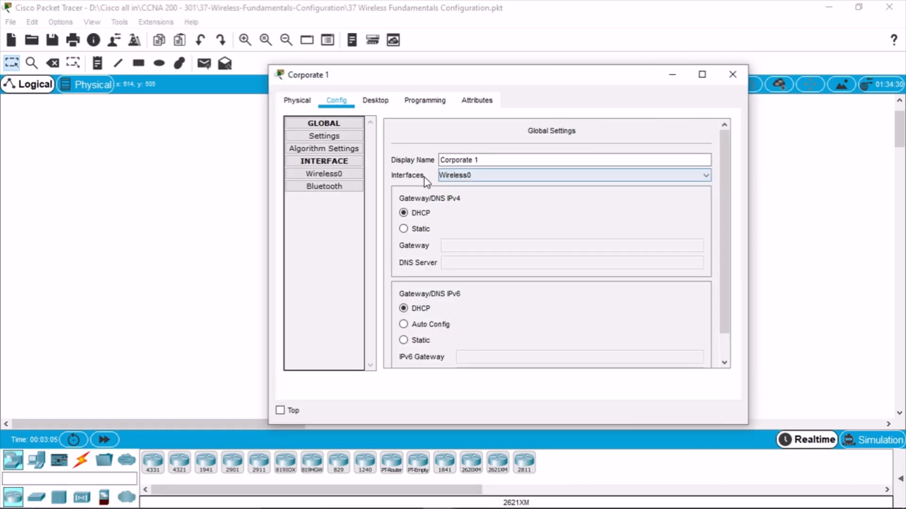
pyautogui.click(344, 175)
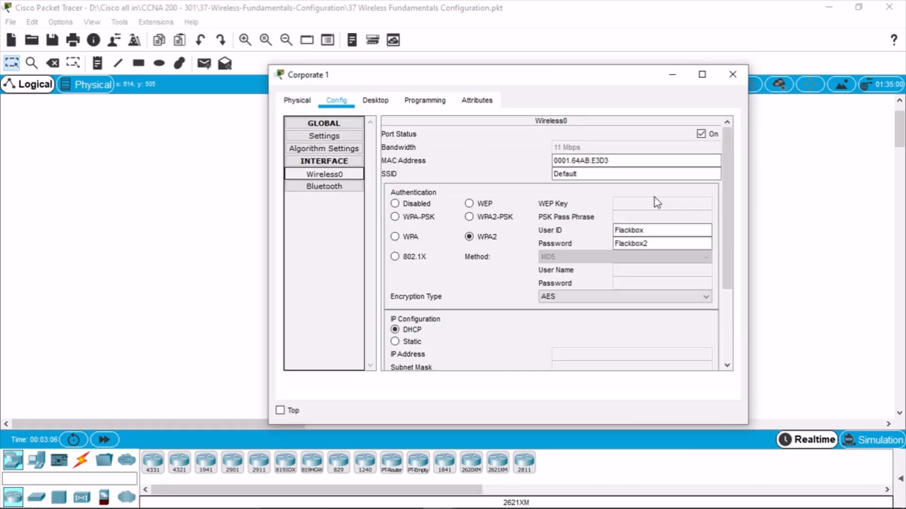
pyautogui.click(648, 241)
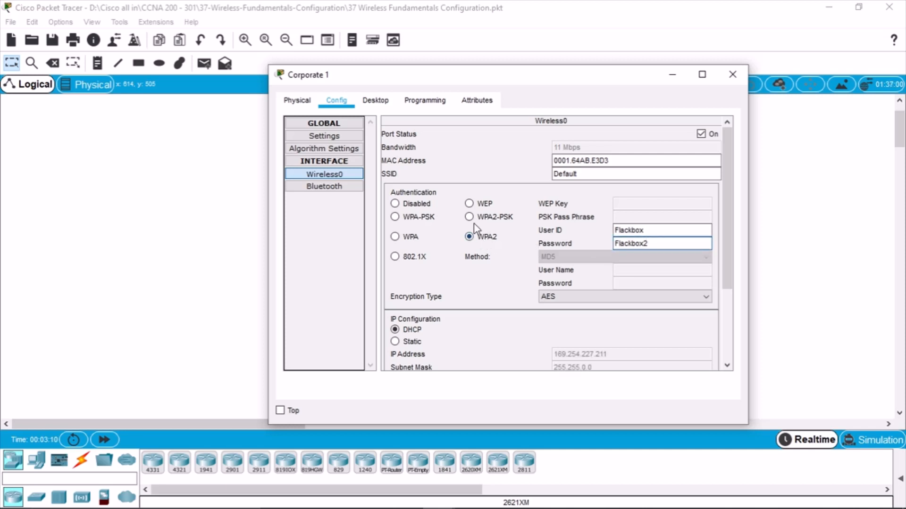
pyautogui.click(469, 217)
pyautogui.click(651, 217)
pyautogui.write('Flackbox3')
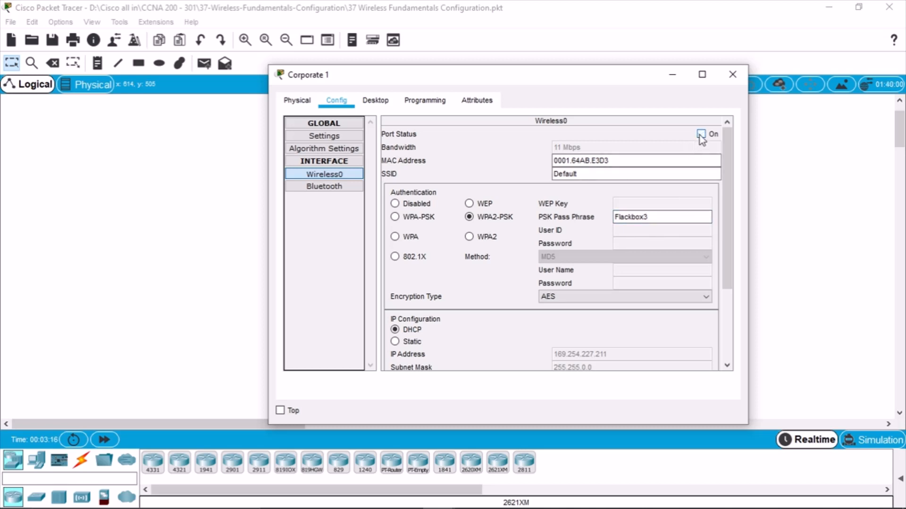
# Toggle Corporate 1's addressing to Static and back to DHCP to renew its address
pyautogui.click(417, 342)
pyautogui.click(414, 330)
pyautogui.scroll(-1, 689, 305)
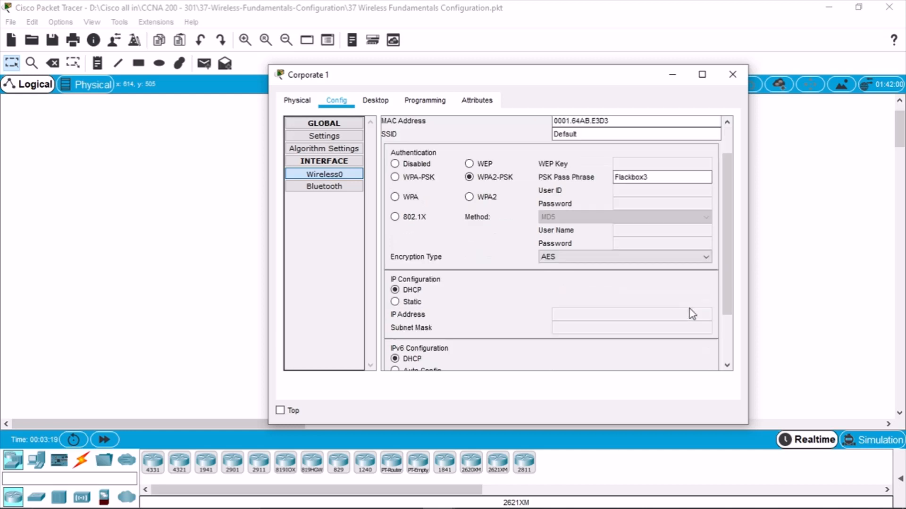
pyautogui.scroll(-1, 690, 309)
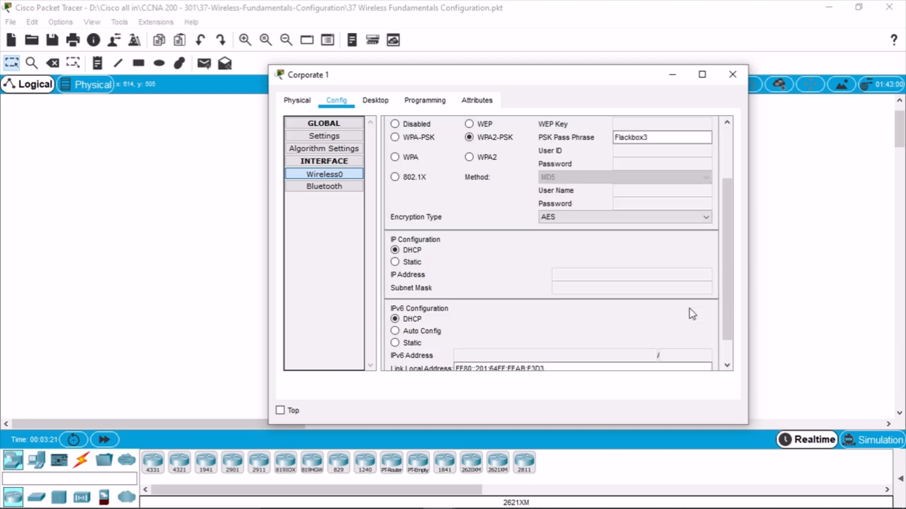
pyautogui.scroll(-1, 690, 311)
pyautogui.click(732, 74)
pyautogui.scroll(-5, 714, 308)
pyautogui.scroll(2, 505, 176)
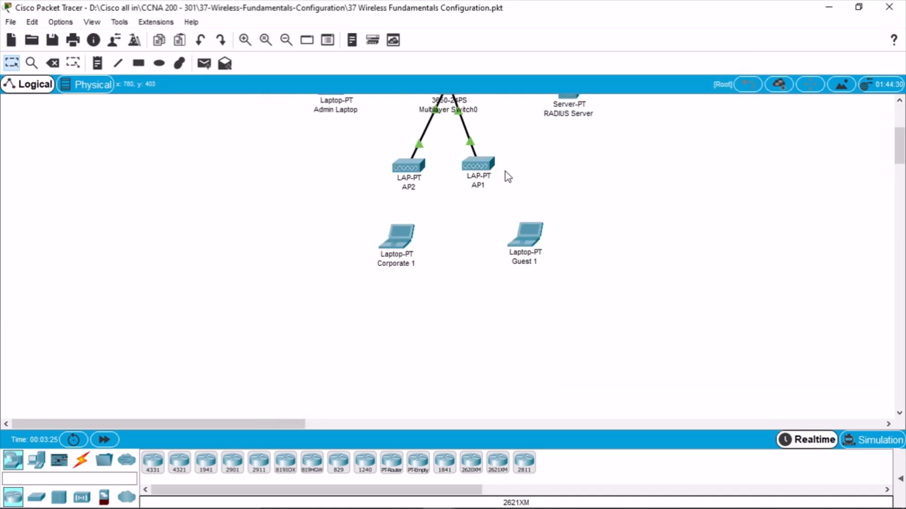
# Glance over Guest 1 and the RADIUS Server's services and desktop, then bring up the lab guide PDF
pyautogui.click(531, 234)
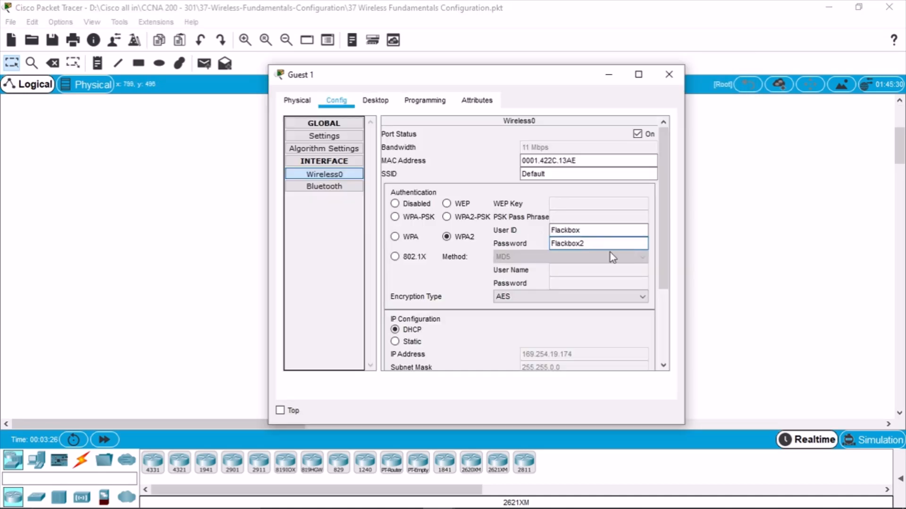
pyautogui.click(669, 75)
pyautogui.scroll(2, 684, 302)
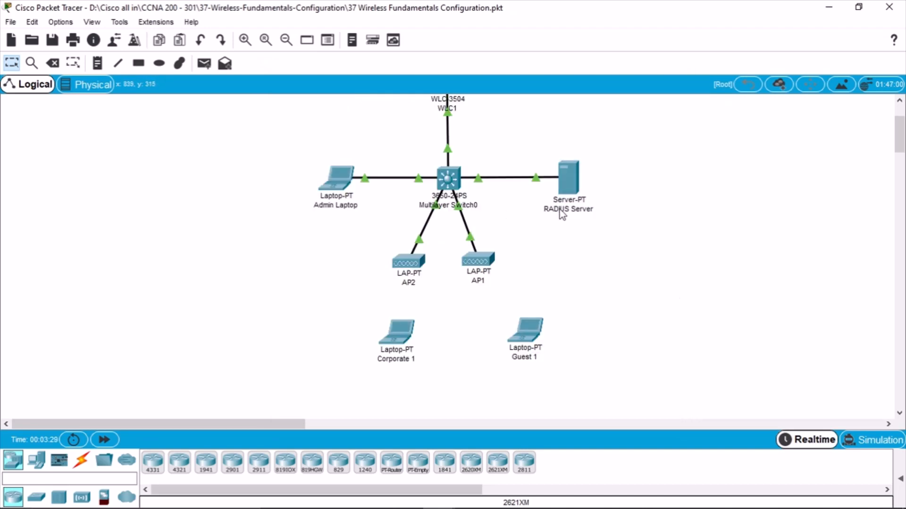
pyautogui.scroll(1, 571, 220)
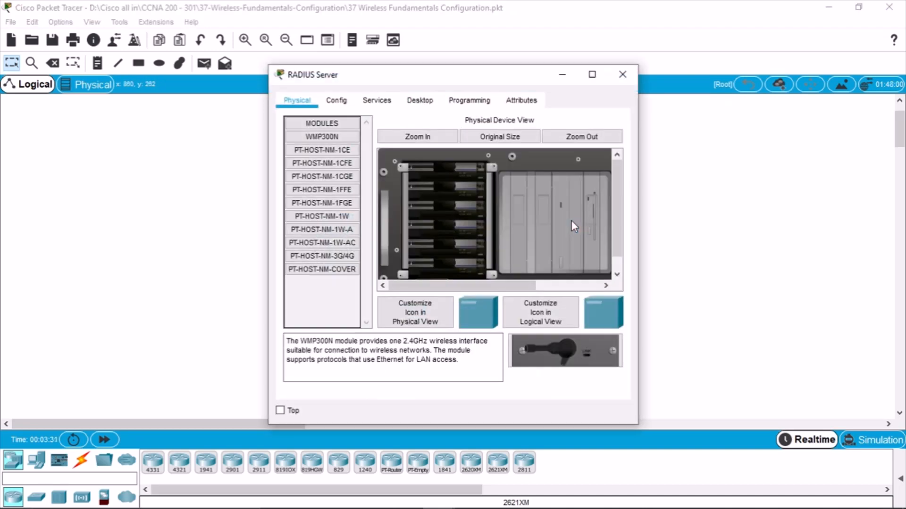
pyautogui.click(420, 100)
pyautogui.click(378, 102)
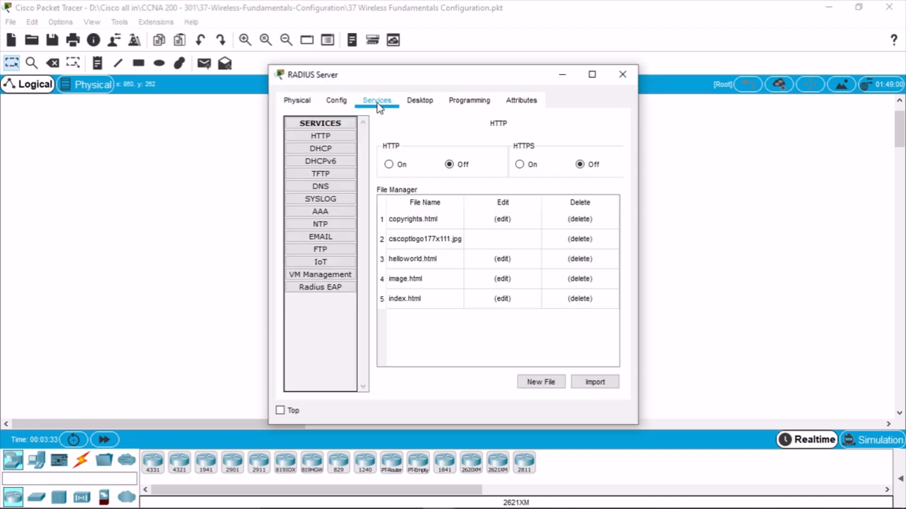
pyautogui.click(419, 101)
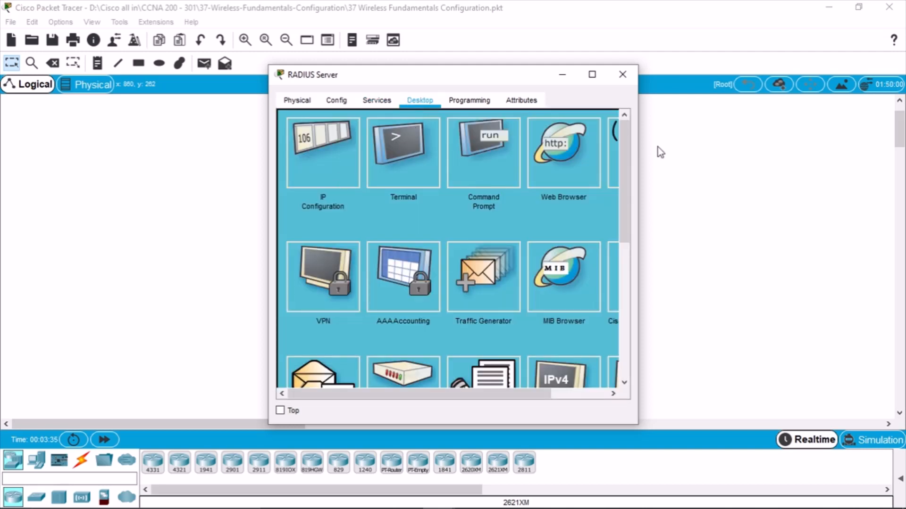
pyautogui.click(624, 76)
pyautogui.scroll(-1, 705, 265)
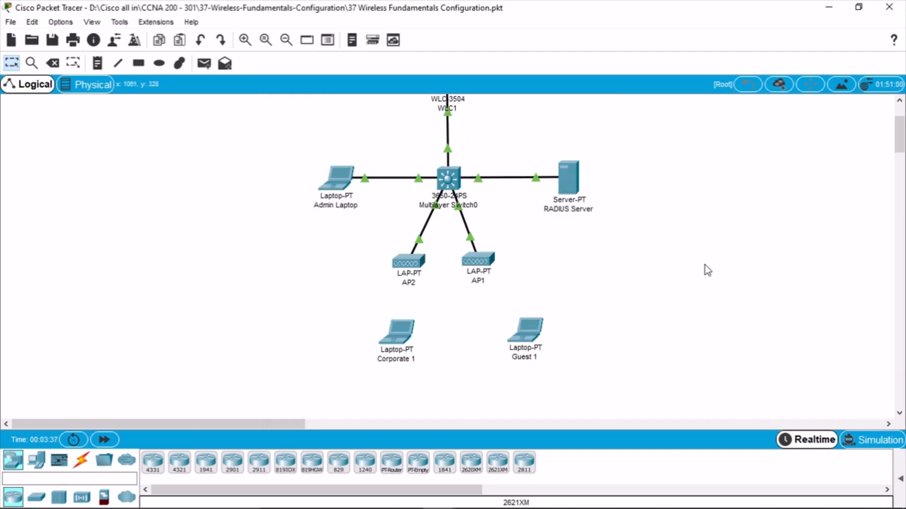
pyautogui.scroll(1, 705, 265)
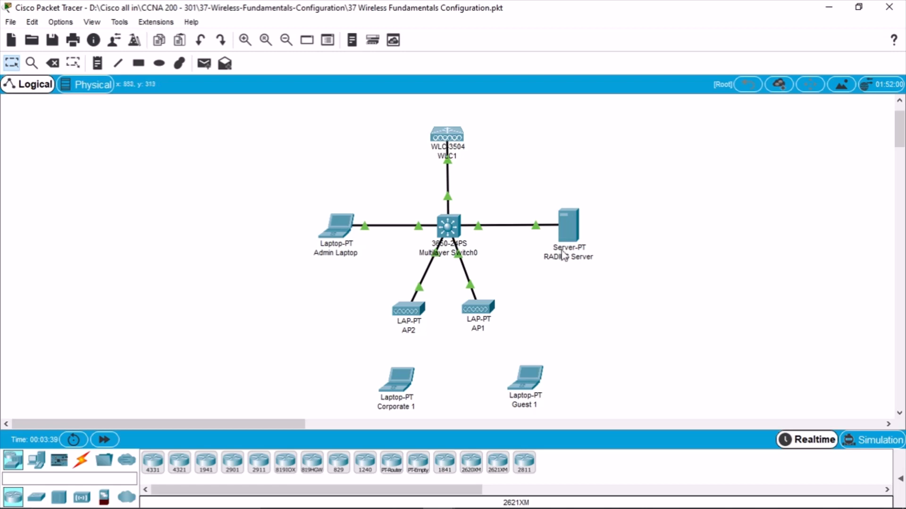
pyautogui.click(565, 232)
pyautogui.moveTo(638, 200); pyautogui.dragTo(792, 197)
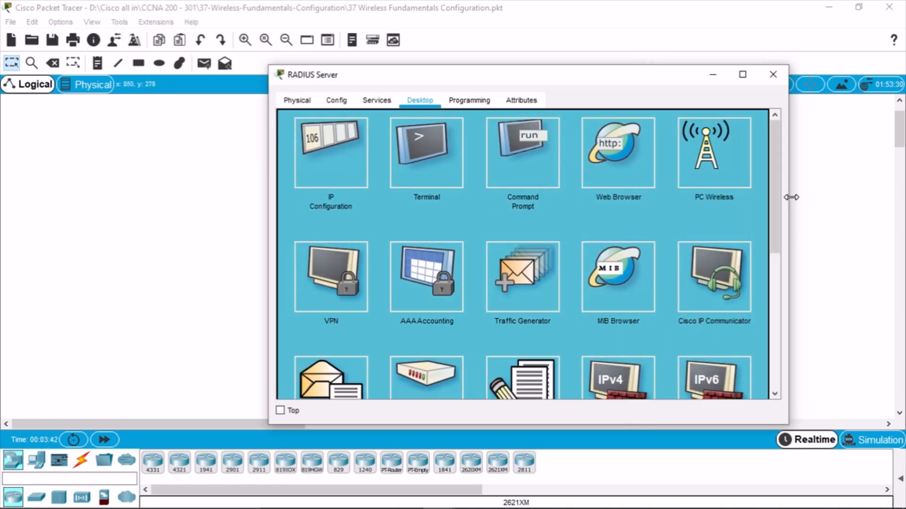
pyautogui.click(773, 74)
pyautogui.click(338, 500)
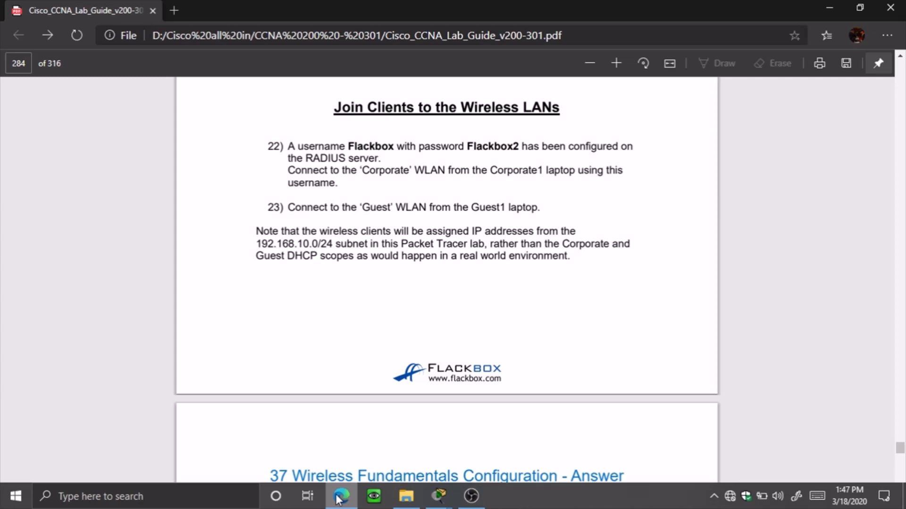
# Minimize the Edge lab guide to bring the Packet Tracer topology back
pyautogui.click(338, 498)
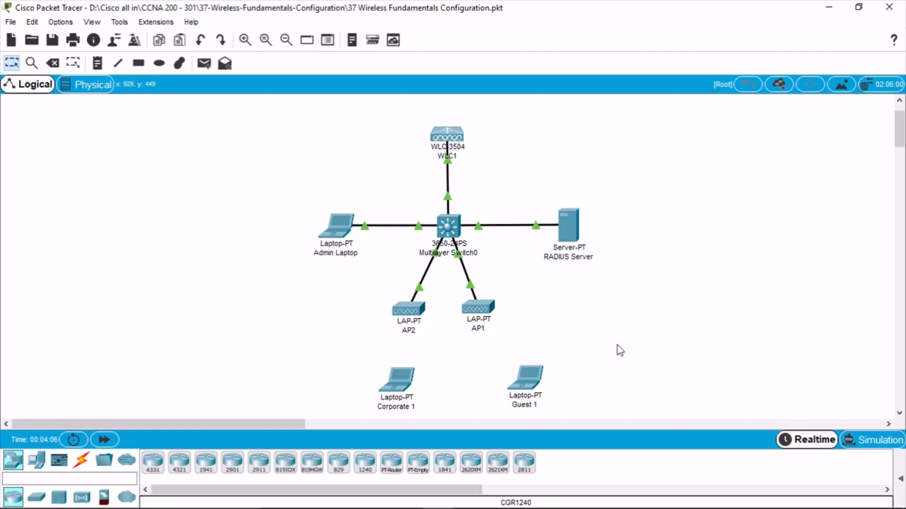
# Save and exit Packet Tracer, then nudge both laptops slightly in the reopened topology
pyautogui.click(889, 6)
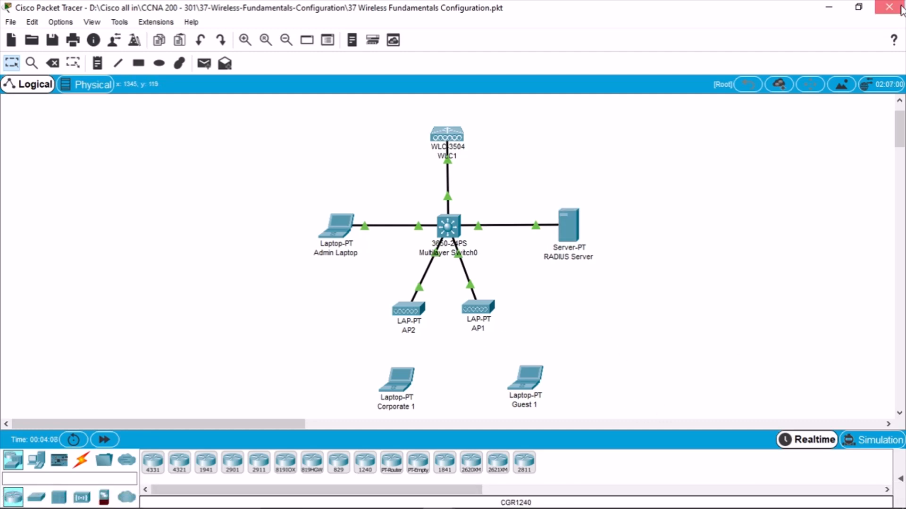
pyautogui.click(446, 272)
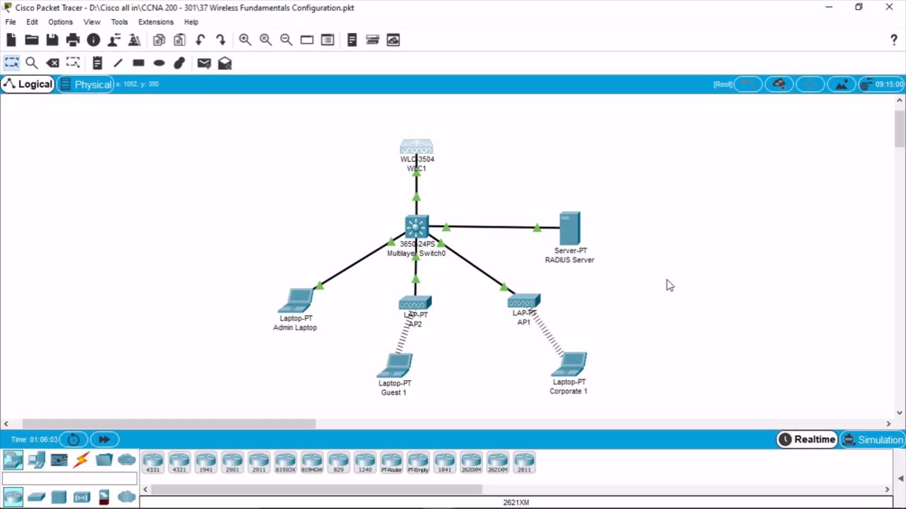
pyautogui.moveTo(567, 378); pyautogui.dragTo(553, 379)
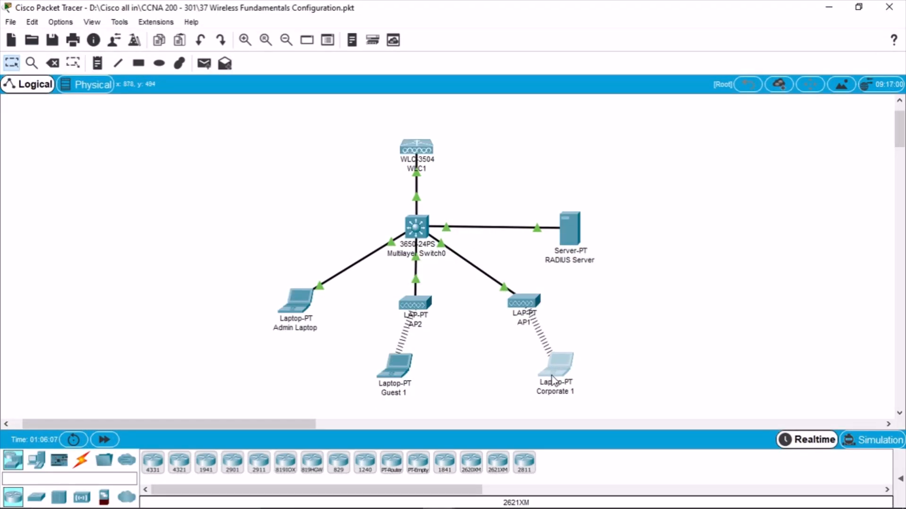
pyautogui.moveTo(407, 376); pyautogui.dragTo(412, 376)
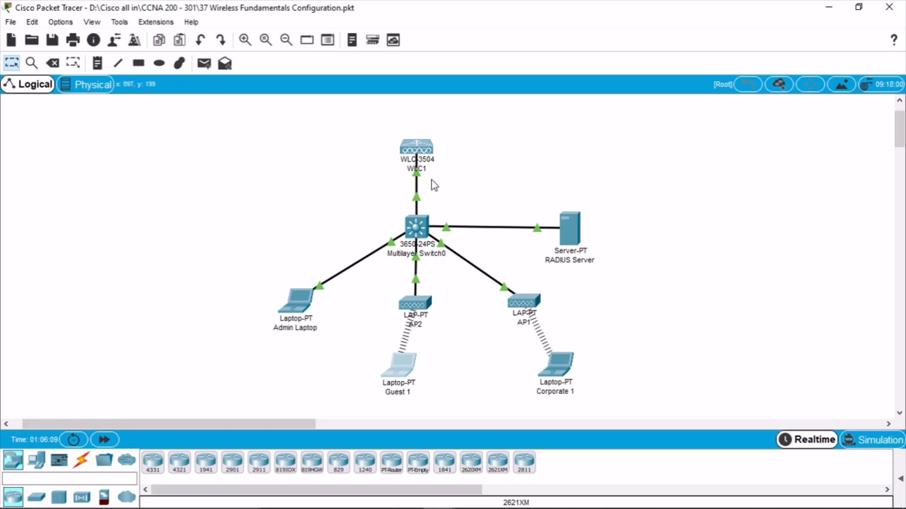
pyautogui.moveTo(547, 229)
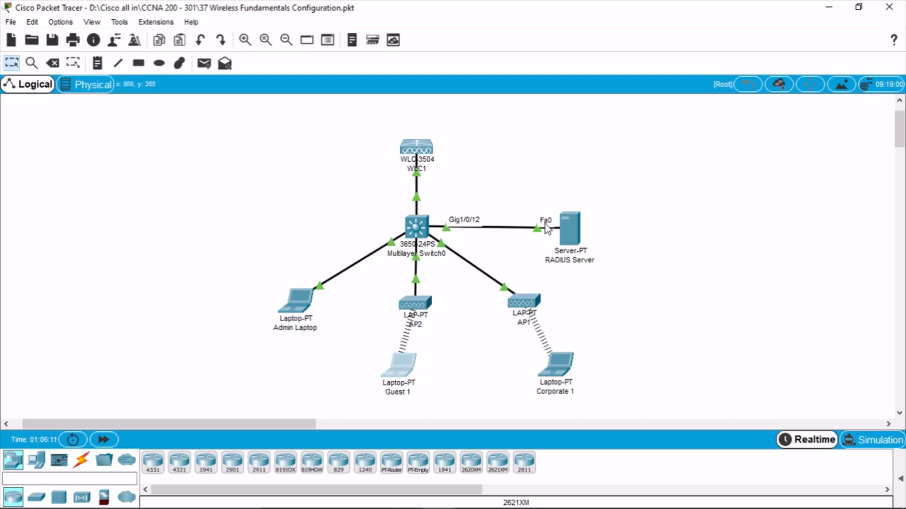
pyautogui.moveTo(412, 378); pyautogui.dragTo(401, 387)
pyautogui.moveTo(563, 378); pyautogui.dragTo(561, 381)
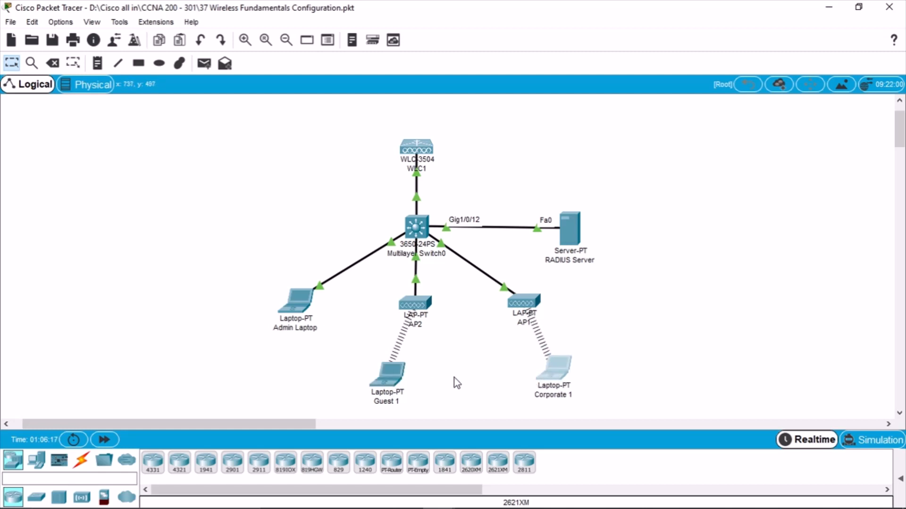
# Open the Guest 1 laptop's window and go to its Desktop applications
pyautogui.doubleClick(385, 377)
pyautogui.scroll(-3, 654, 129)
pyautogui.scroll(3, 655, 129)
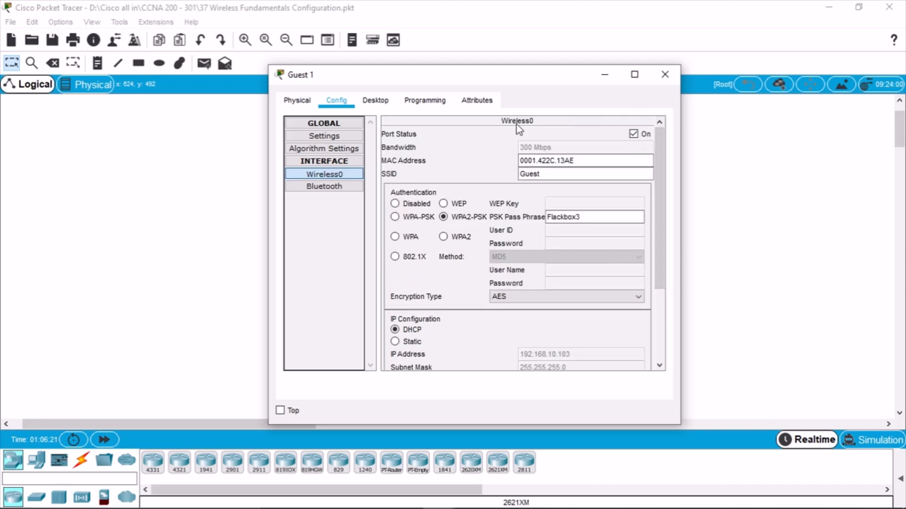
pyautogui.click(375, 100)
# From Guest 1's command prompt, ping 192.168.10.11 and stop it after it times out
pyautogui.click(563, 156)
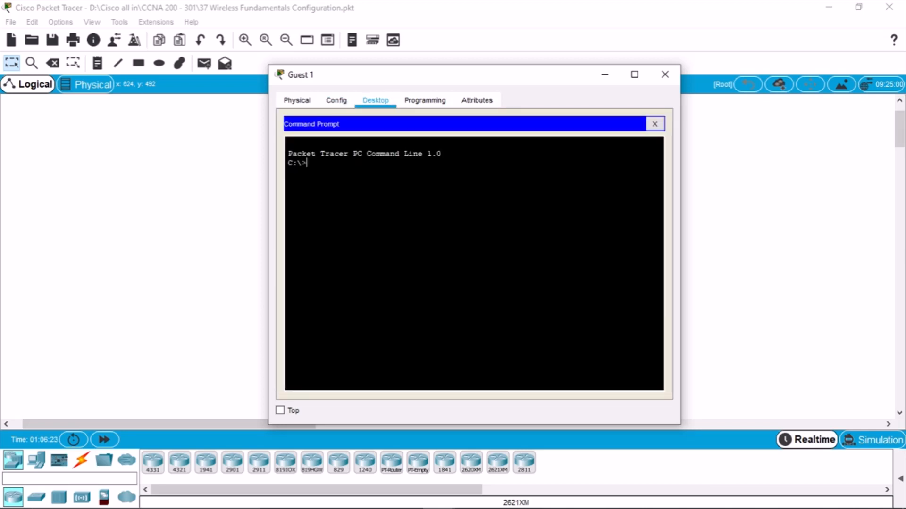
pyautogui.write('ping')
pyautogui.write('192.168.10.11')
pyautogui.press('Return')
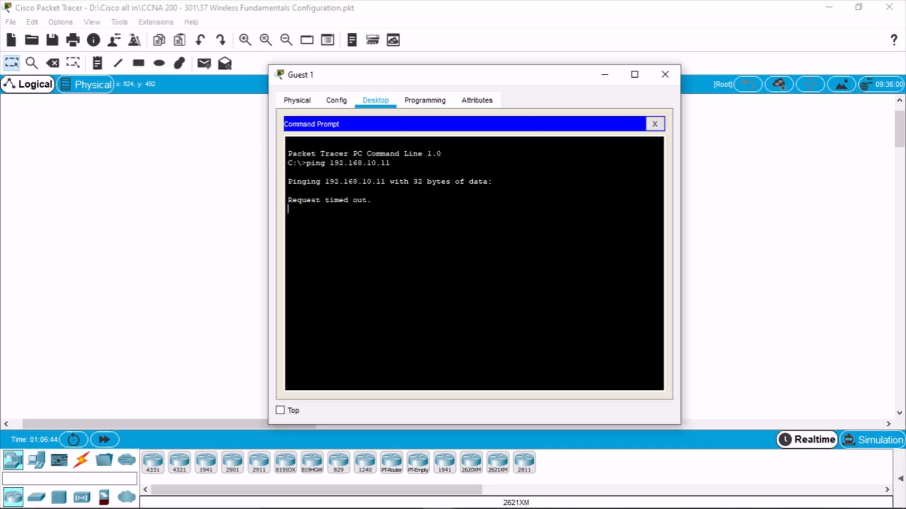
pyautogui.moveTo(402, 80); pyautogui.dragTo(340, 127)
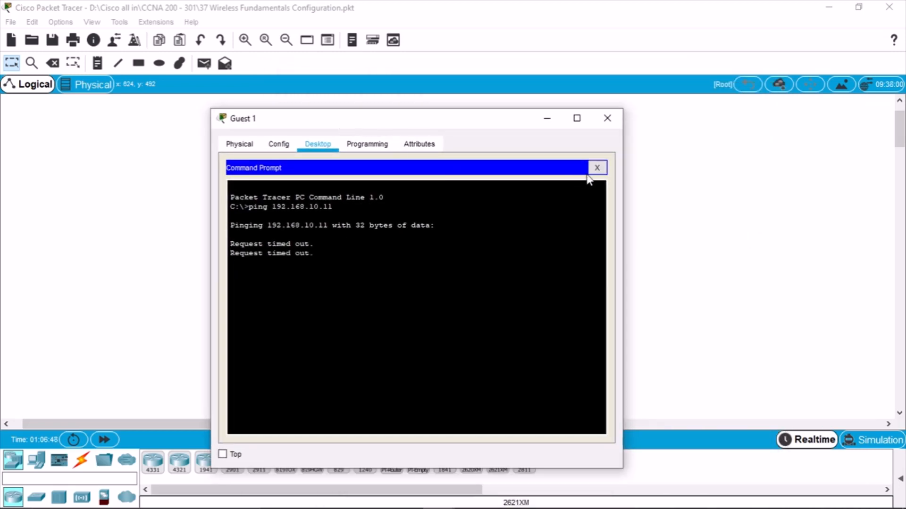
pyautogui.hotkey('ctrl', 'c')
# Ping gateway 192.168.10.1 and server 192.168.10.10 successfully from Guest 1
pyautogui.press('Up')
pyautogui.press('BackSpace')
pyautogui.press('Return')
pyautogui.hotkey('ctrl', 'c')
pyautogui.press('Up')
pyautogui.press('BackSpace')
pyautogui.write('10')
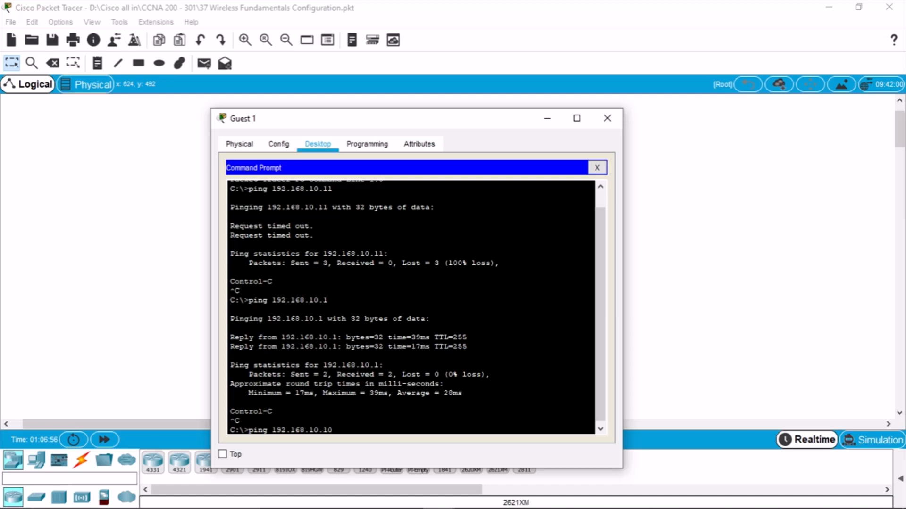
pyautogui.press('Return')
pyautogui.hotkey('ctrl', 'c')
# Re-ping 192.168.10.11, which fails, then close the command prompt and Guest 1's window
pyautogui.press('Up')
pyautogui.press('BackSpace')
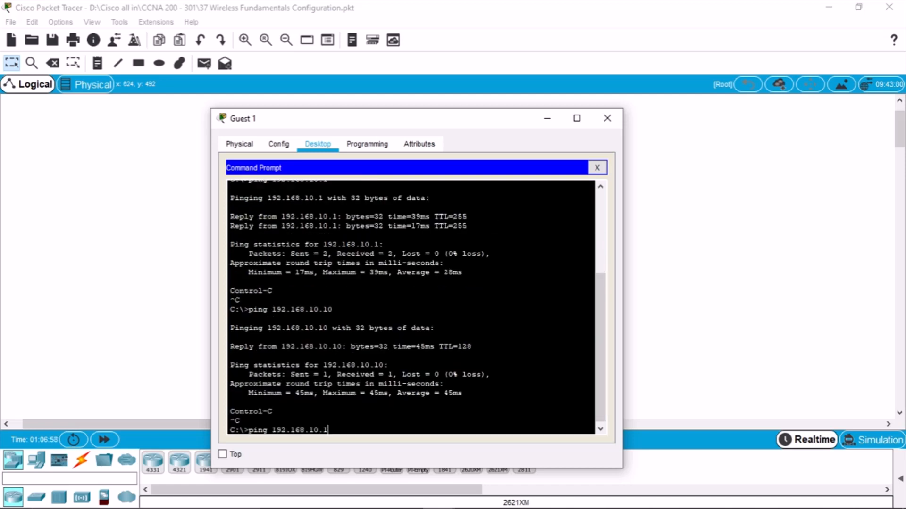
pyautogui.write('1')
pyautogui.press('Return')
pyautogui.hotkey('ctrl', 'c')
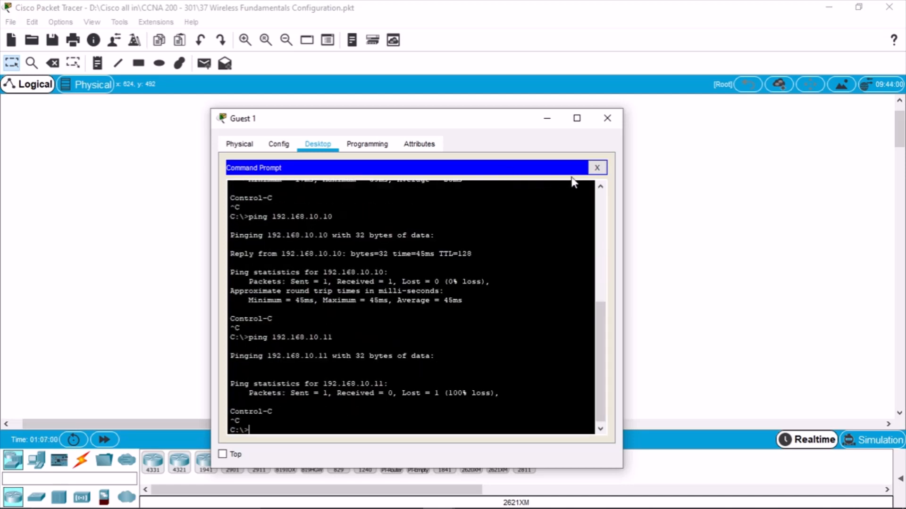
pyautogui.click(598, 167)
pyautogui.click(607, 118)
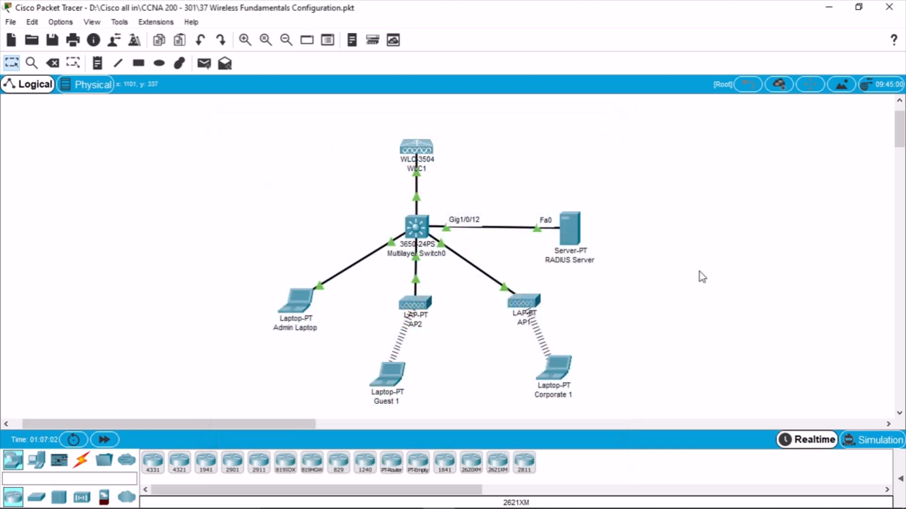